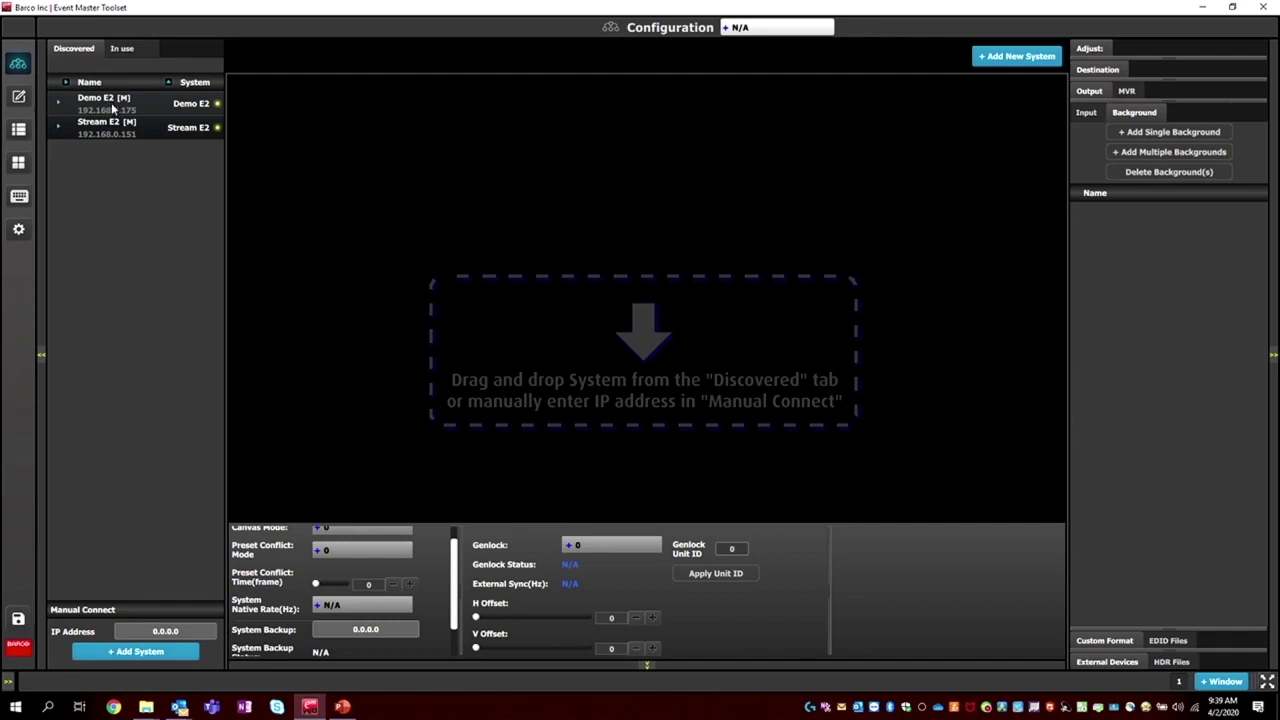
Add the discovered Demo E2 system to the configuration workspace.
{"action": "left_click_drag", "start_coordinate": [113, 106], "coordinate": [600, 287]}
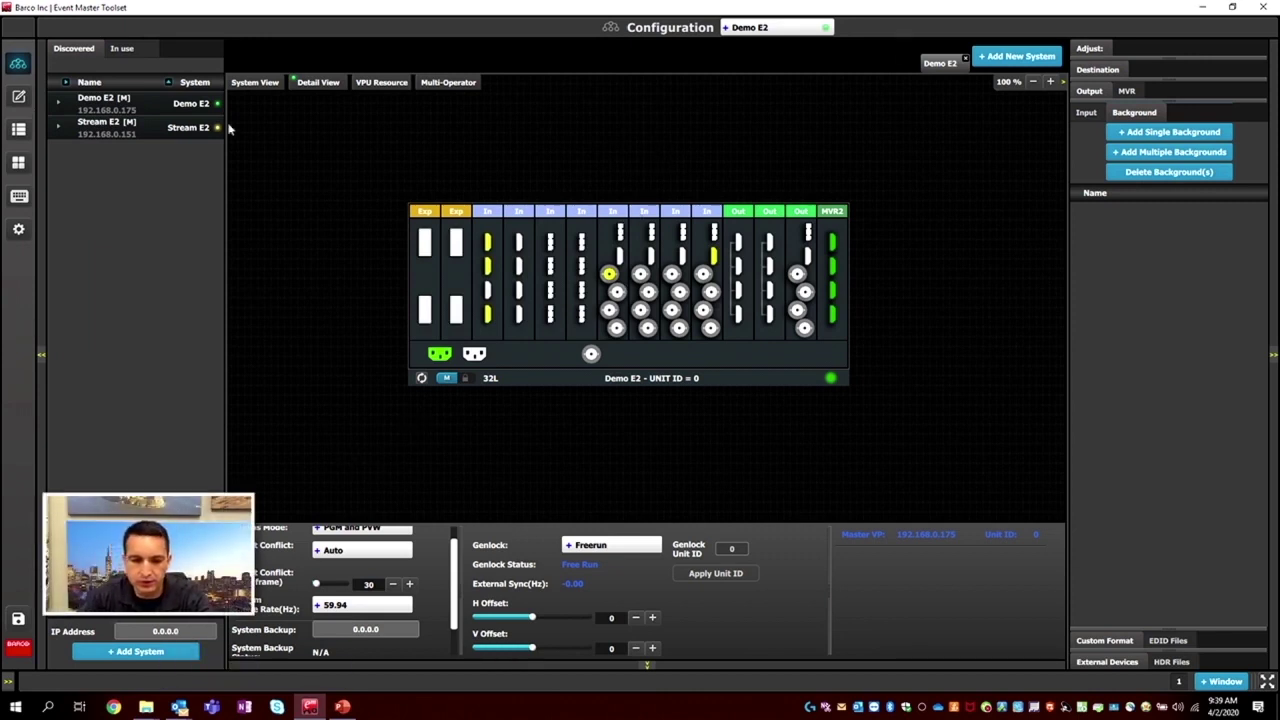
Examine the Demo E2's VPU resource and multi-operator views, then return to its detailed chassis view.
{"action": "left_click", "coordinate": [381, 84]}
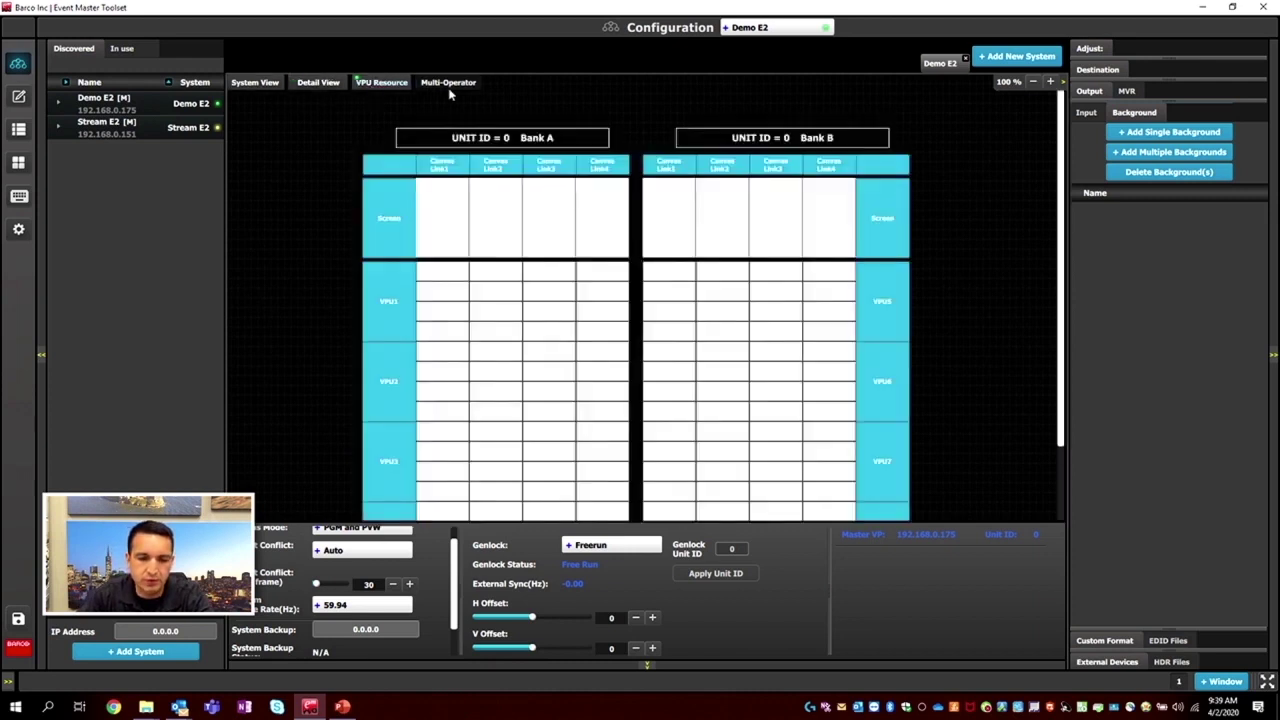
{"action": "left_click", "coordinate": [452, 86]}
{"action": "left_click", "coordinate": [325, 84]}
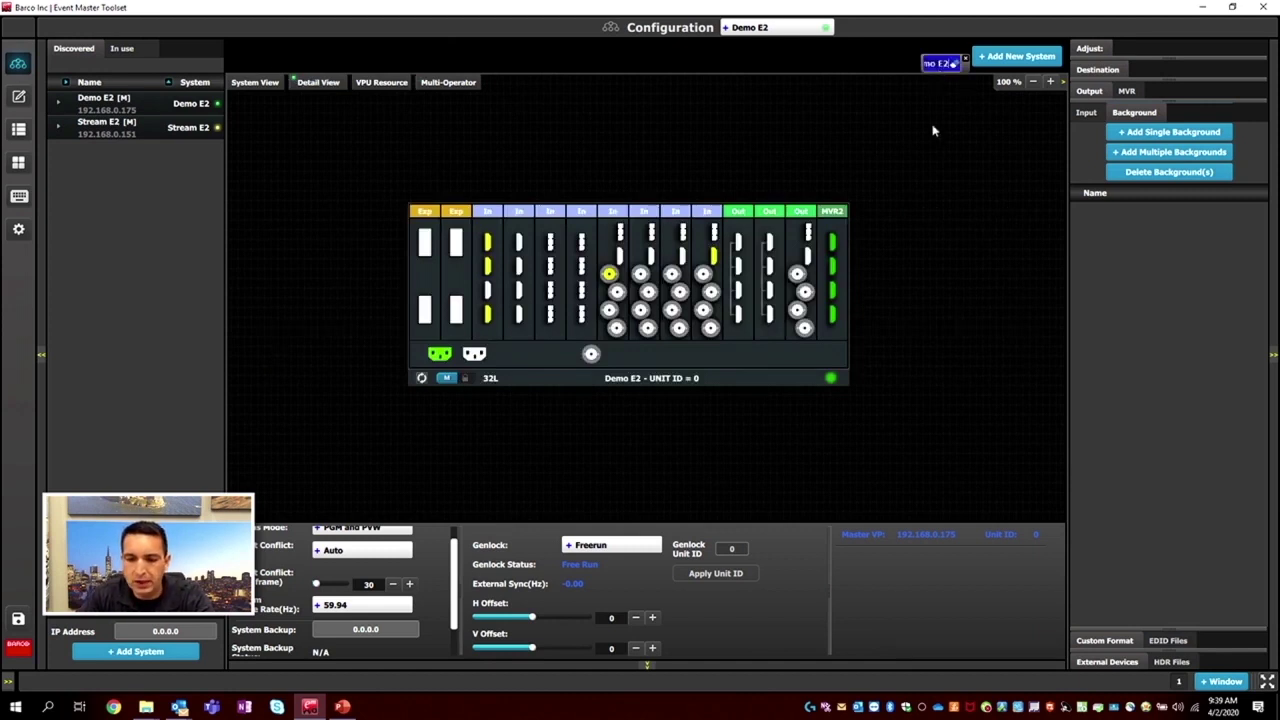
{"action": "left_click", "coordinate": [1034, 82]}
{"action": "left_click", "coordinate": [1050, 82]}
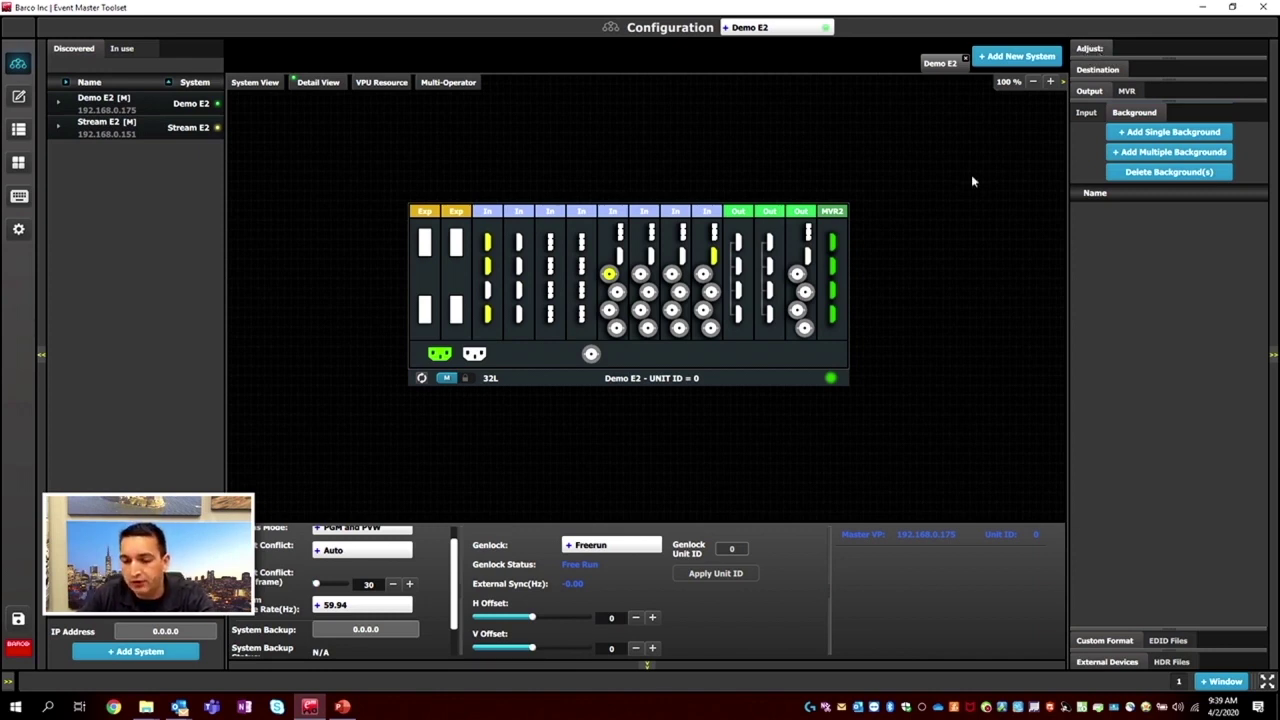
Inspect the settings of output slot 13 connector 3, input slot 10 connector 3 and the Demo E2 unit itself.
{"action": "left_click", "coordinate": [799, 280]}
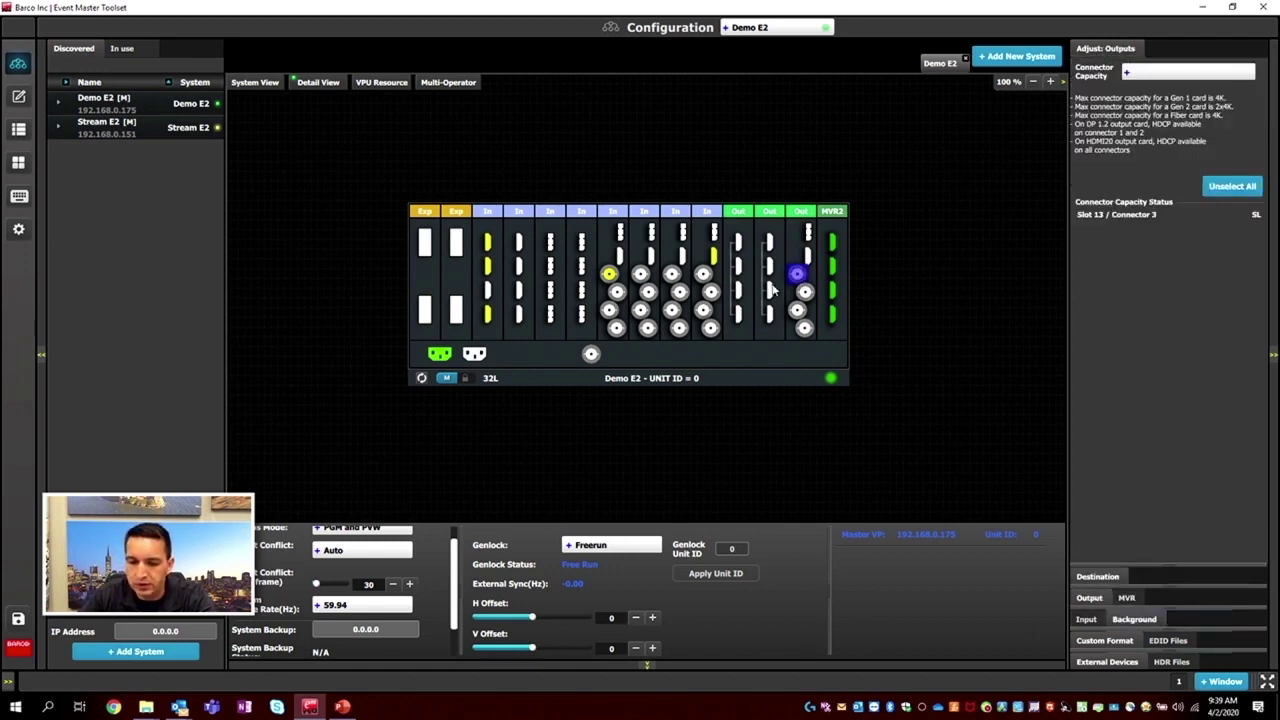
{"action": "left_click", "coordinate": [705, 284]}
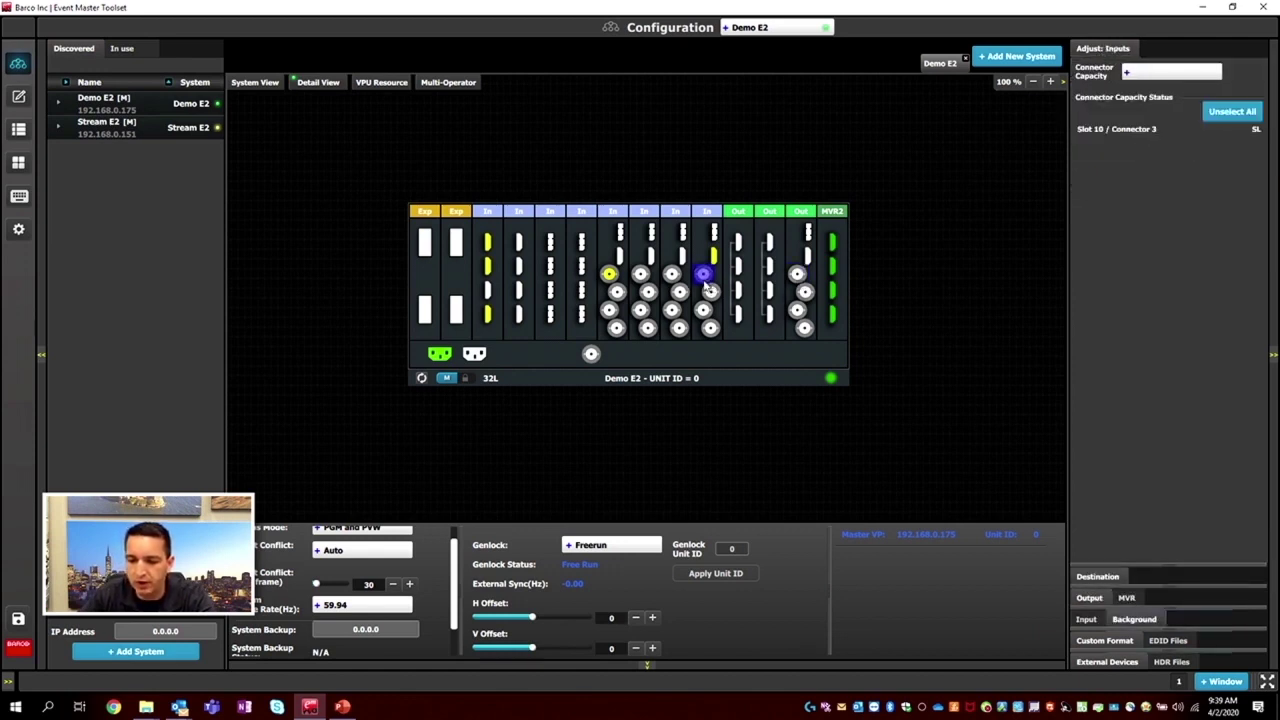
{"action": "left_click", "coordinate": [769, 381]}
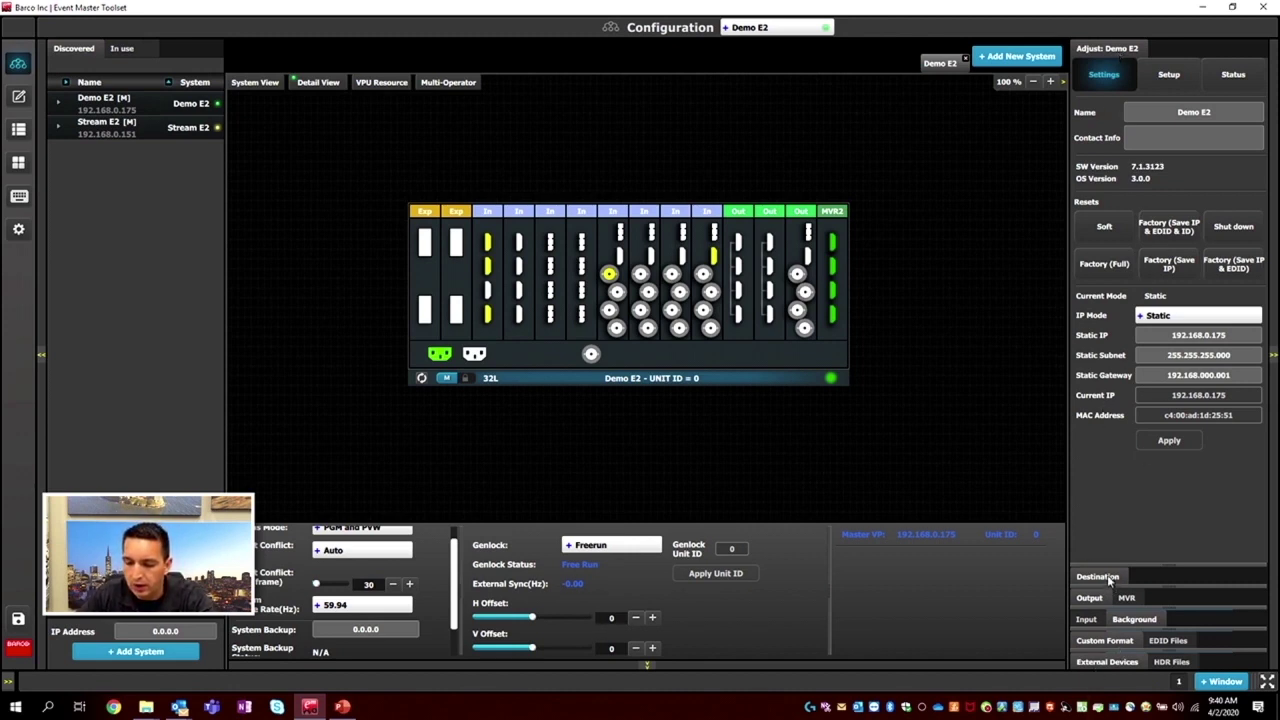
Review the available options for adding outputs, multiviewers and inputs to the Demo E2 system.
{"action": "left_click", "coordinate": [1089, 598]}
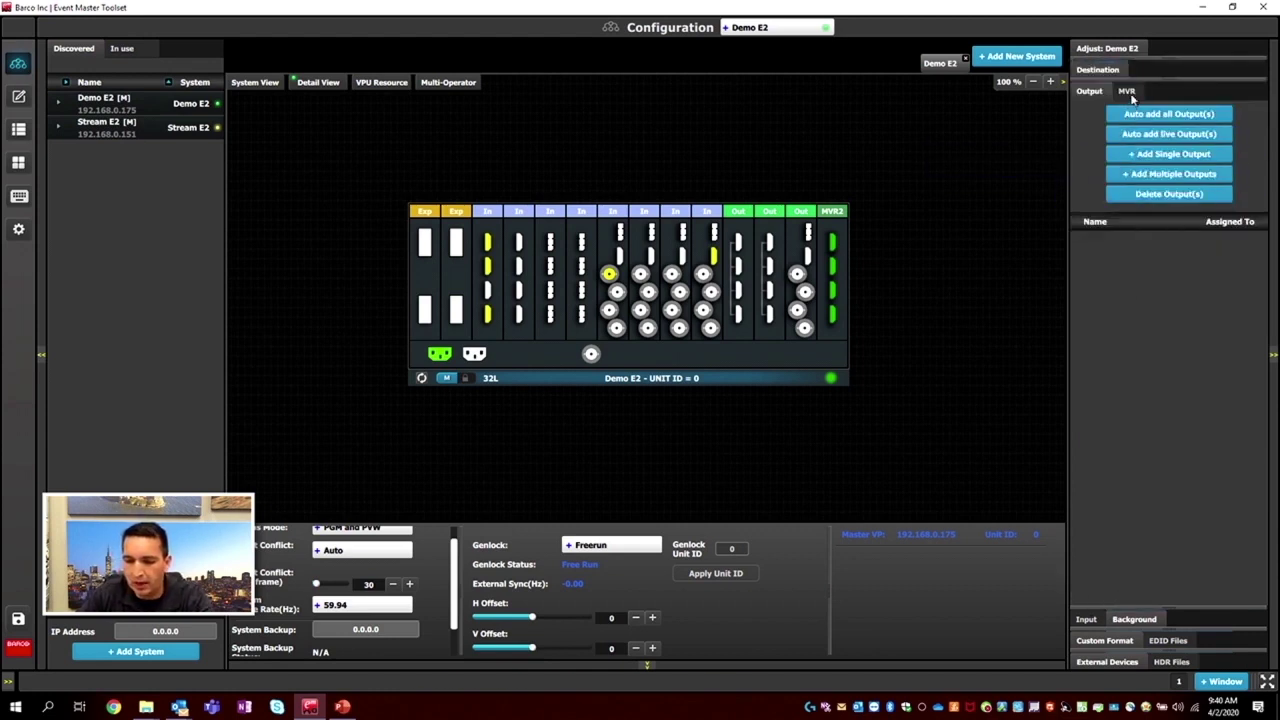
{"action": "left_click", "coordinate": [1127, 91]}
{"action": "left_click", "coordinate": [1089, 620]}
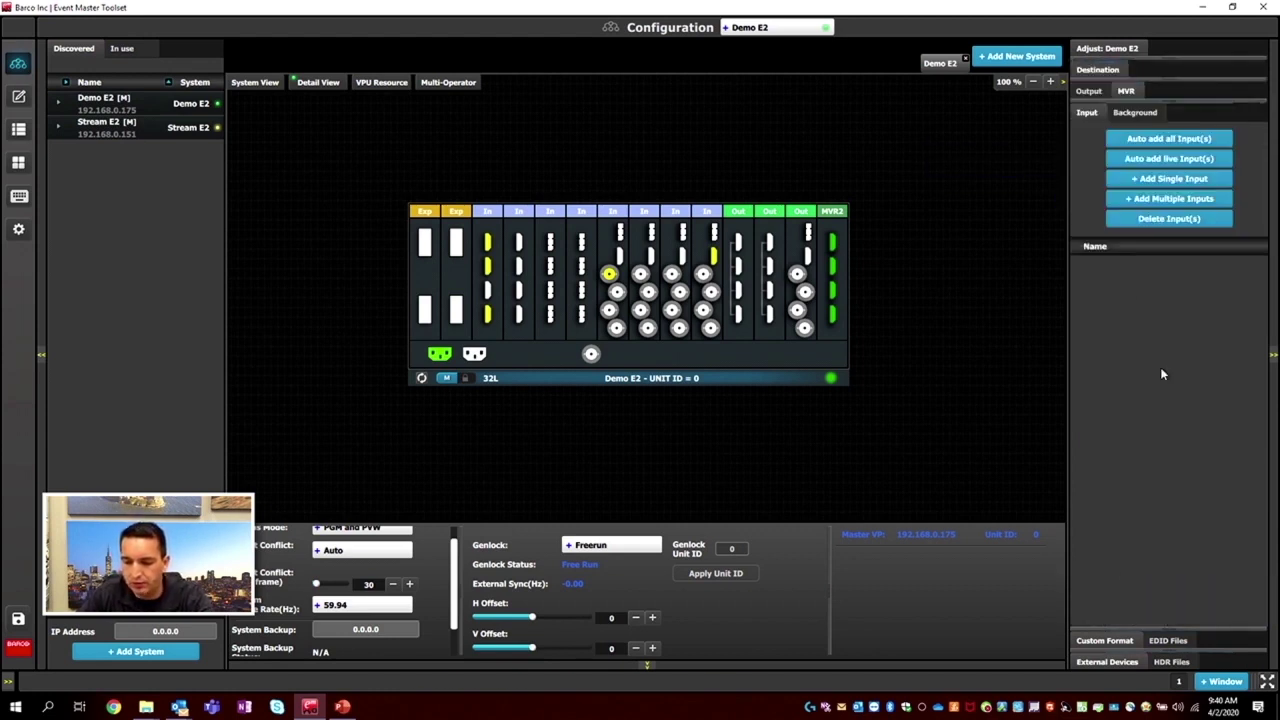
Add a single background from the first DisplayPort connector of input slot 6.
{"action": "left_click", "coordinate": [1140, 112]}
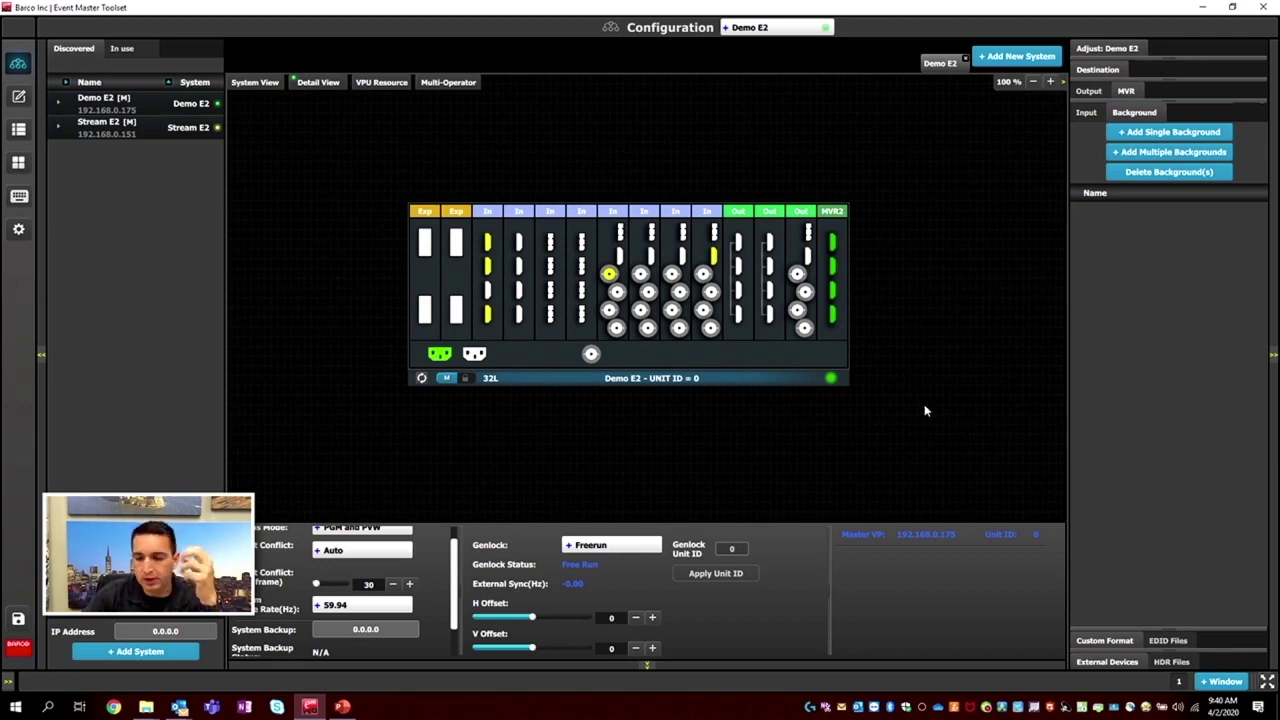
{"action": "left_click", "coordinate": [582, 243]}
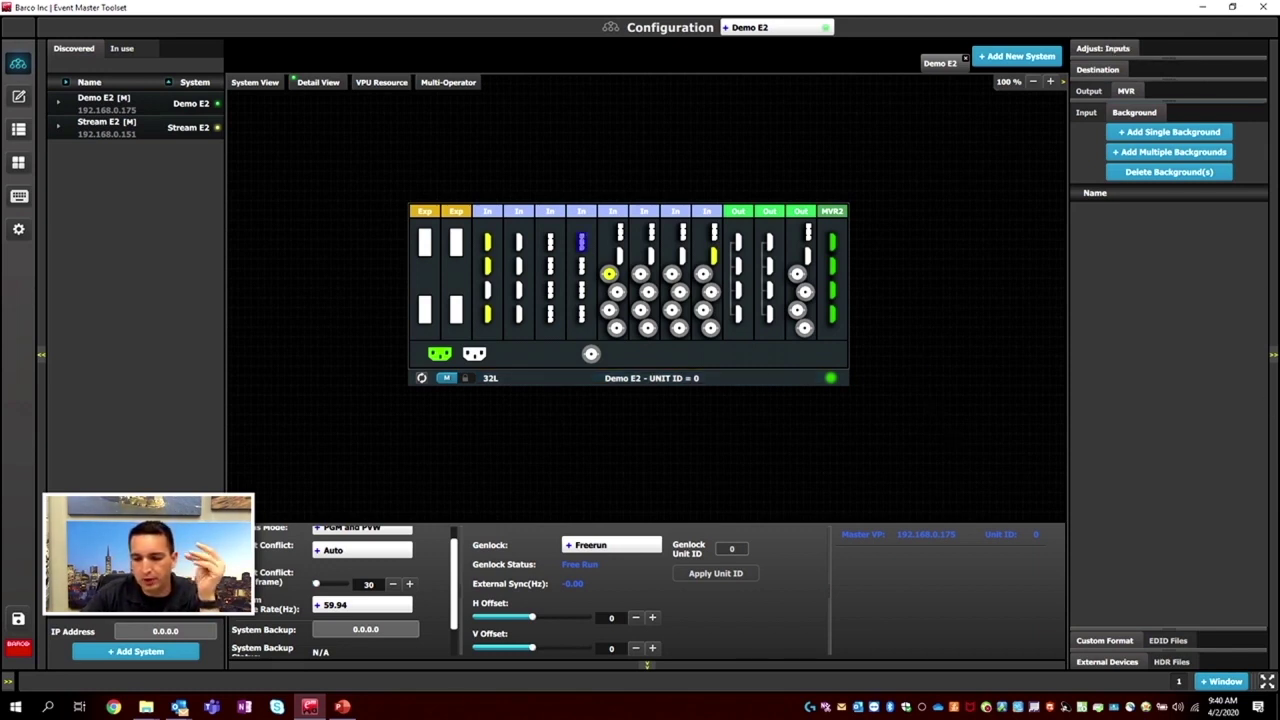
{"action": "left_click", "coordinate": [1177, 139]}
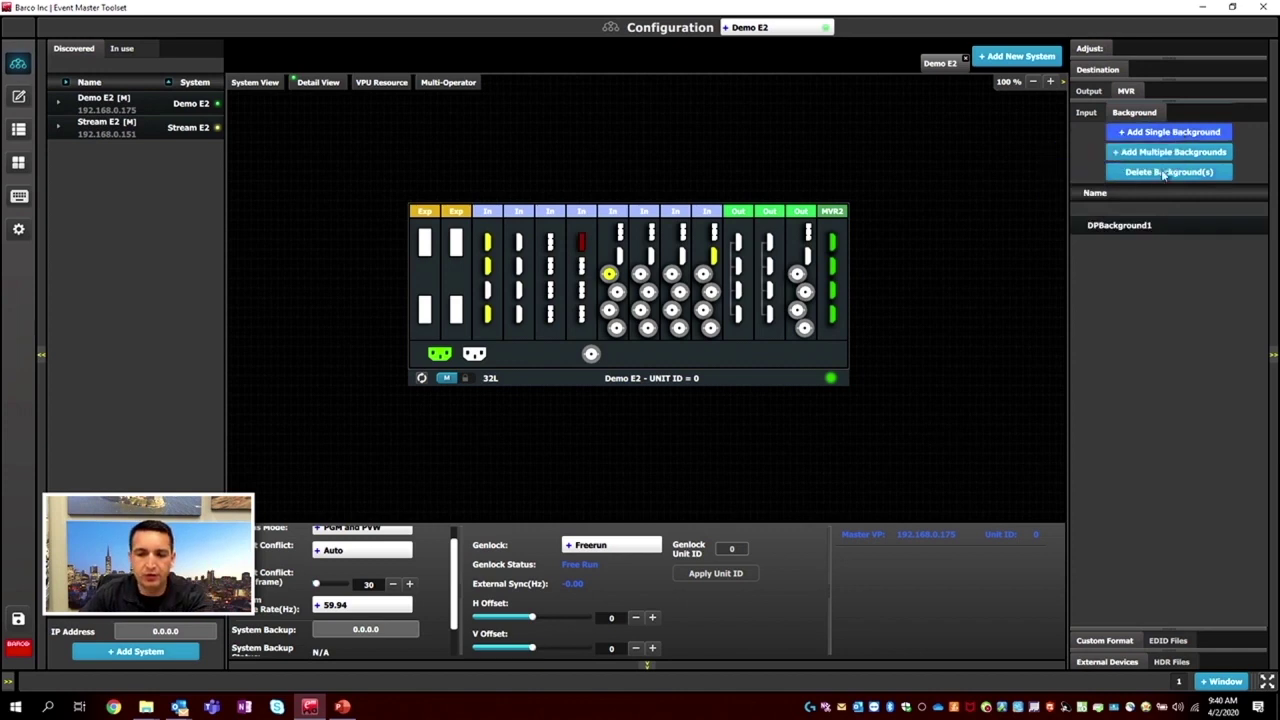
Rename the new DisplayPort background as Side Screen in its adjustment settings.
{"action": "left_click", "coordinate": [1136, 226]}
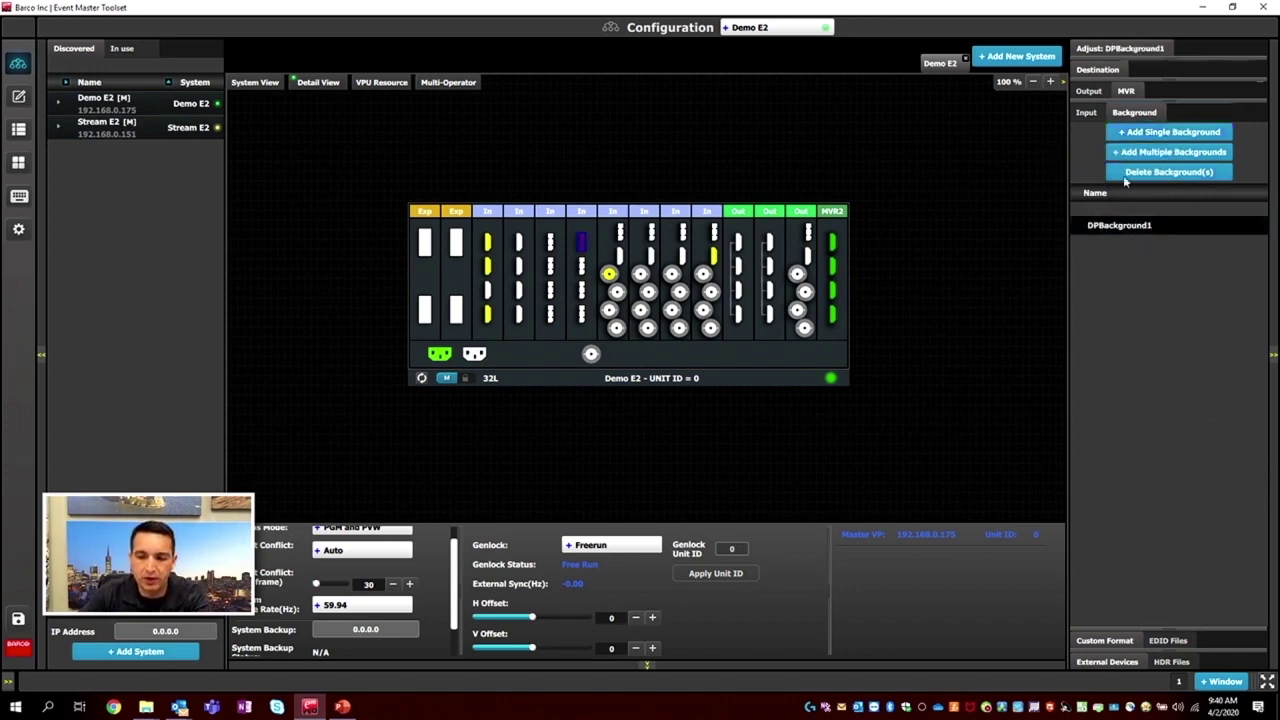
{"action": "left_click", "coordinate": [1128, 49]}
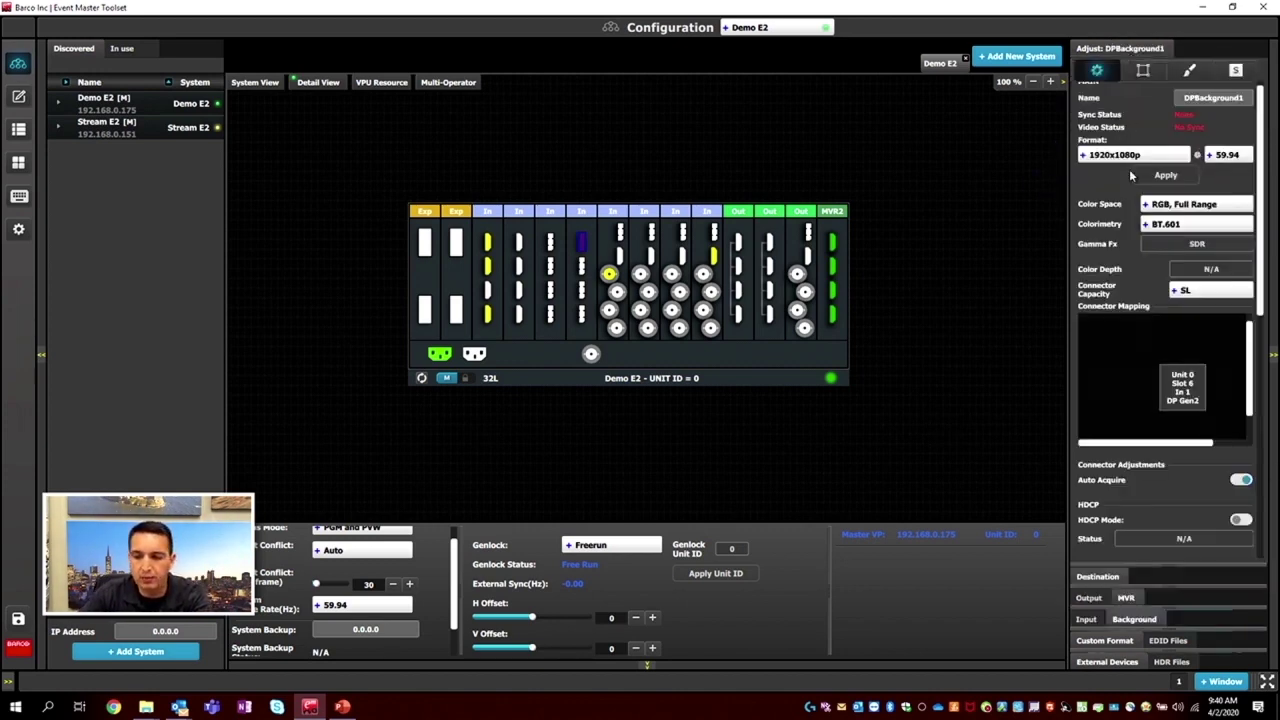
{"action": "left_click", "coordinate": [1203, 112]}
{"action": "type", "text": "Side Screen"}
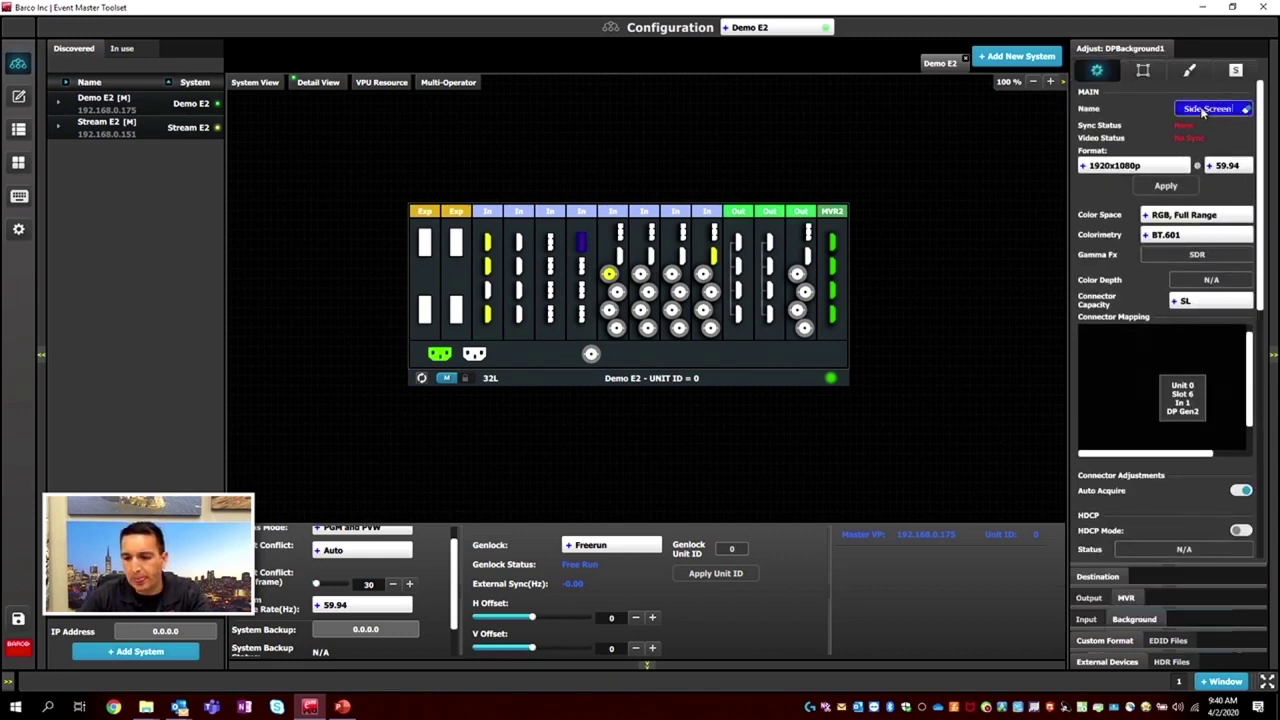
{"action": "key", "text": "Return"}
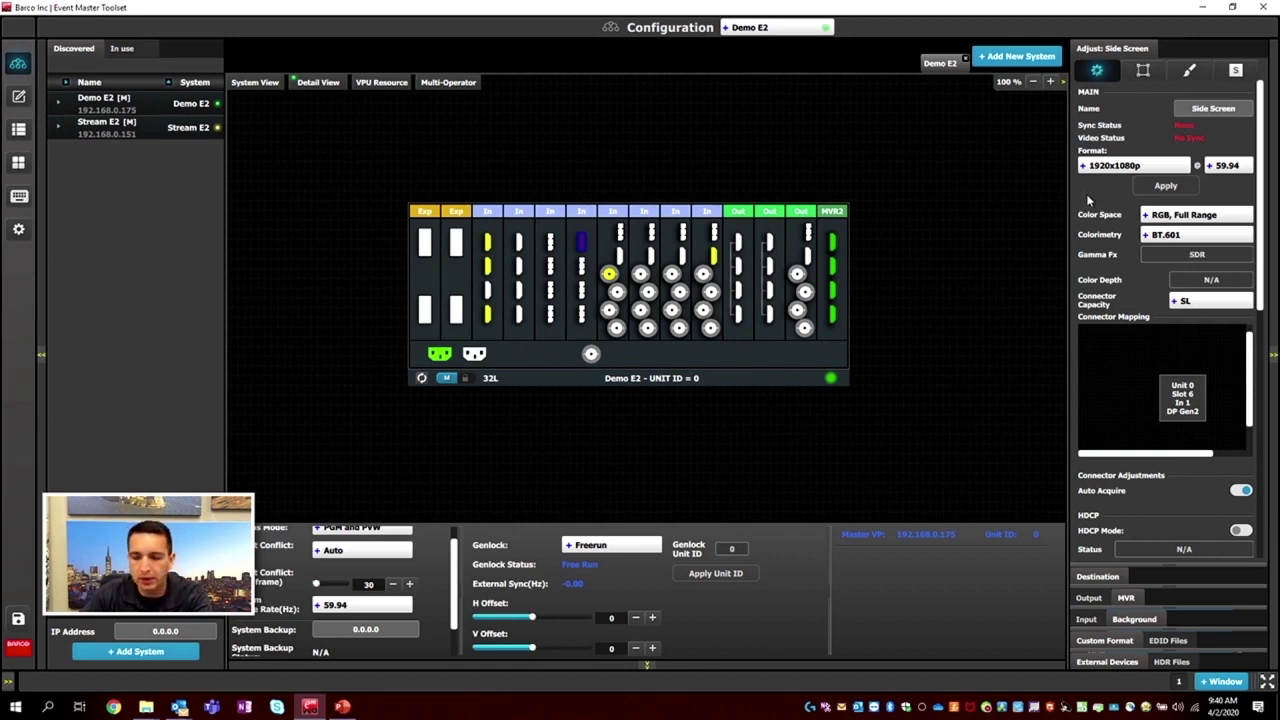
Review the Side Screen background's format, connector, HDCP and EDID settings.
{"action": "scroll", "coordinate": [428, 600], "scroll_direction": "up", "scroll_amount": 1}
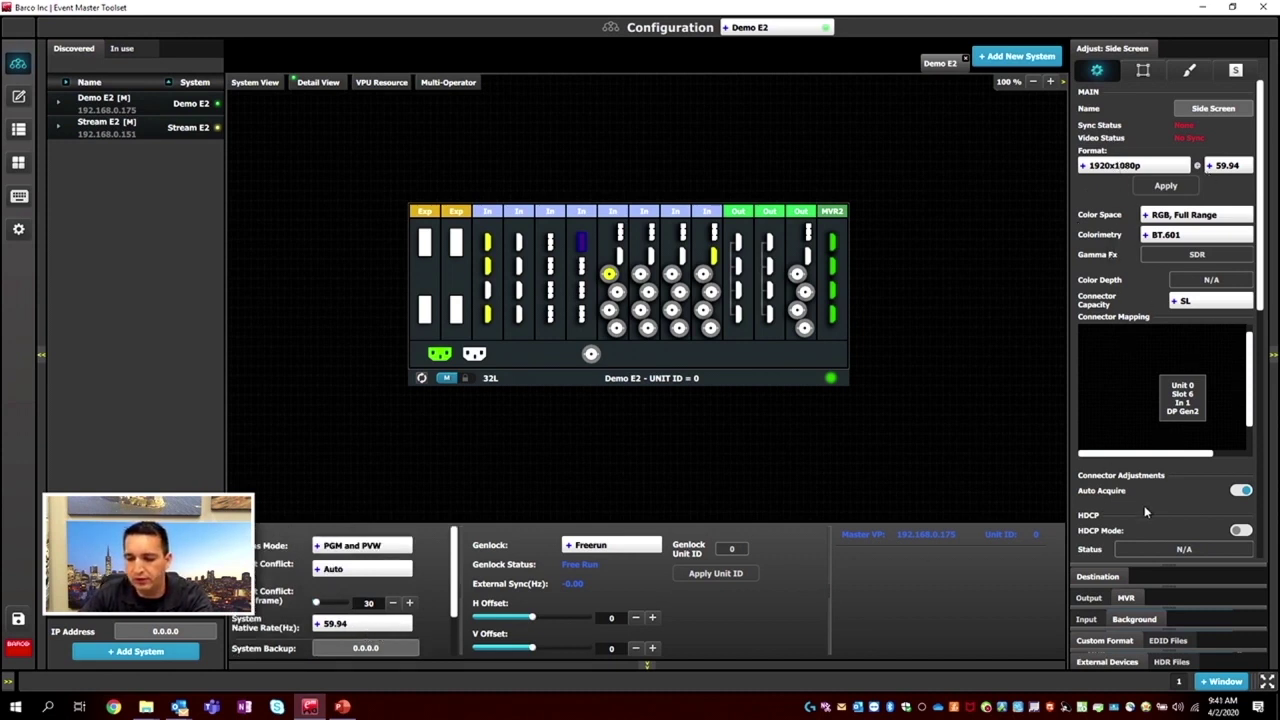
{"action": "scroll", "coordinate": [1146, 512], "scroll_direction": "down", "scroll_amount": 4}
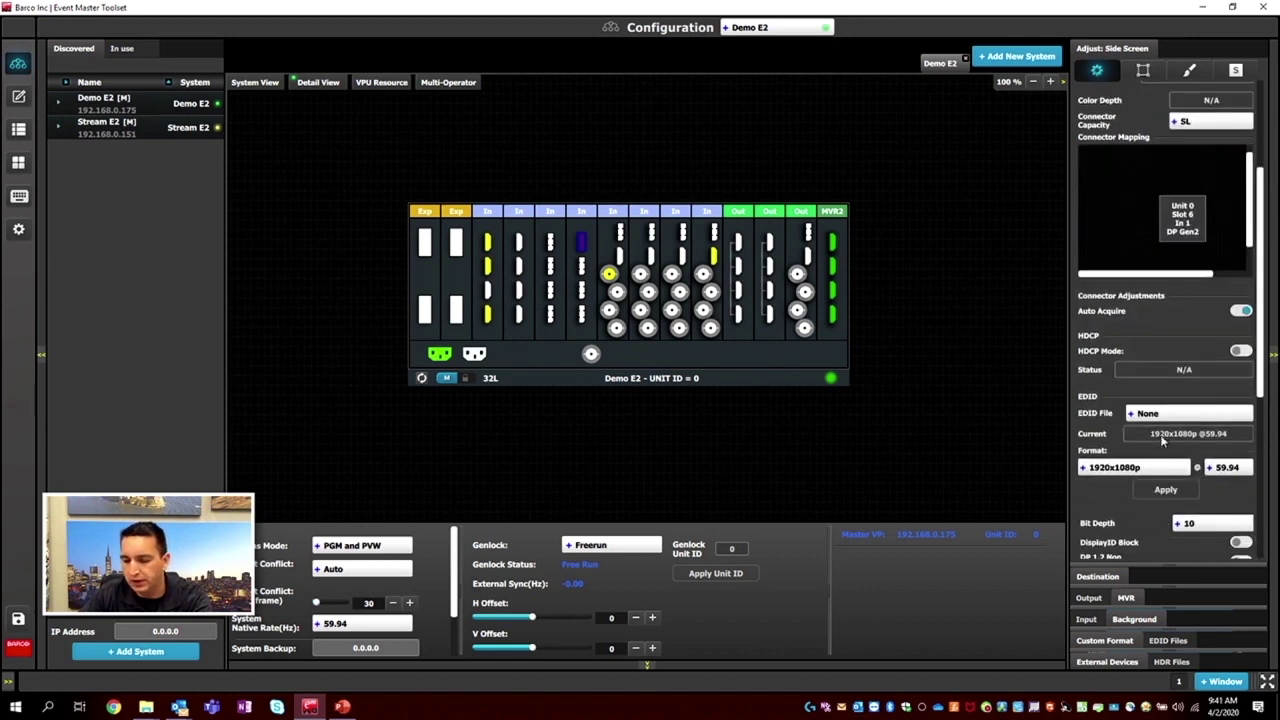
{"action": "scroll", "coordinate": [1140, 476], "scroll_direction": "up", "scroll_amount": 3}
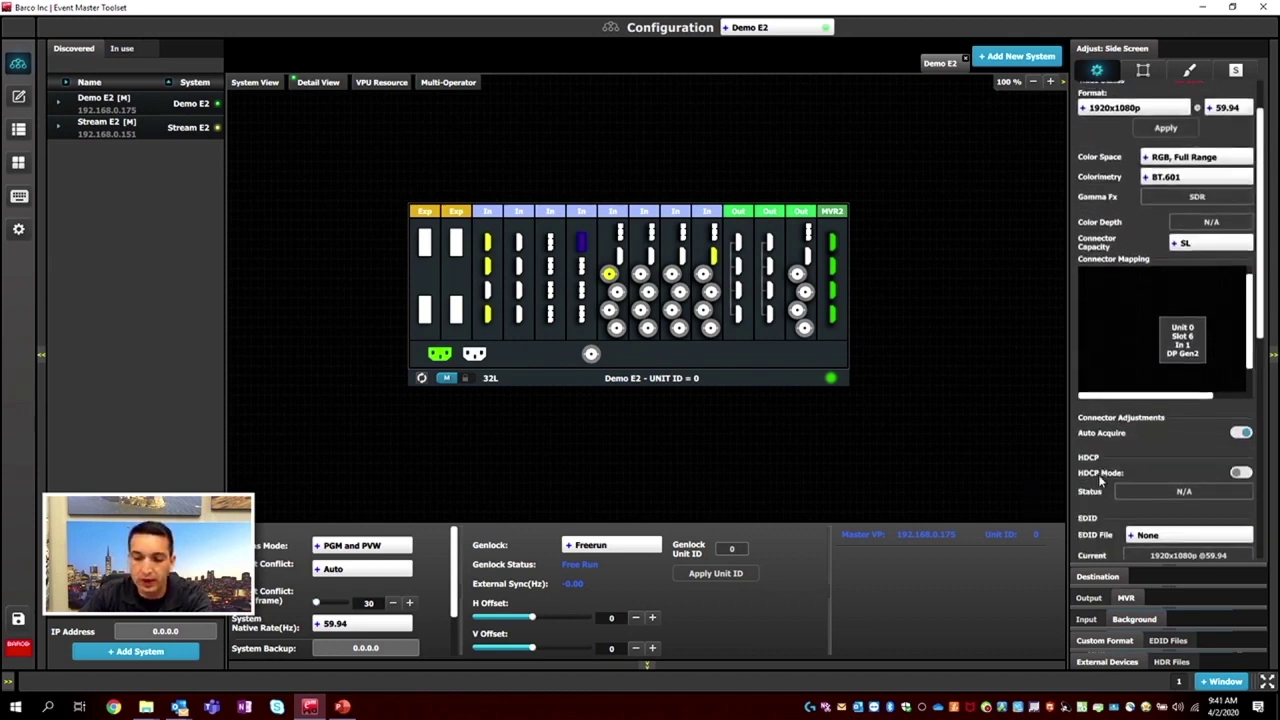
{"action": "scroll", "coordinate": [1100, 481], "scroll_direction": "up", "scroll_amount": 2}
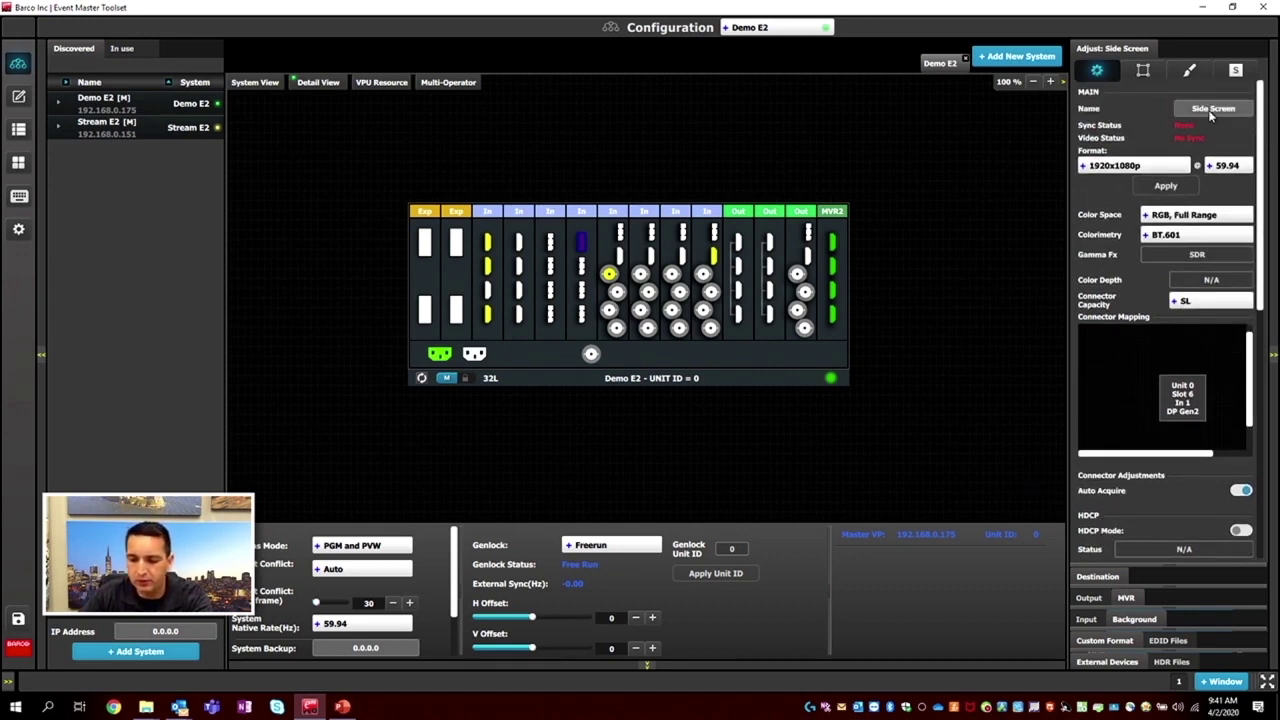
Add a second single background from the HDMI connector of input slot 10.
{"action": "left_click", "coordinate": [1133, 620]}
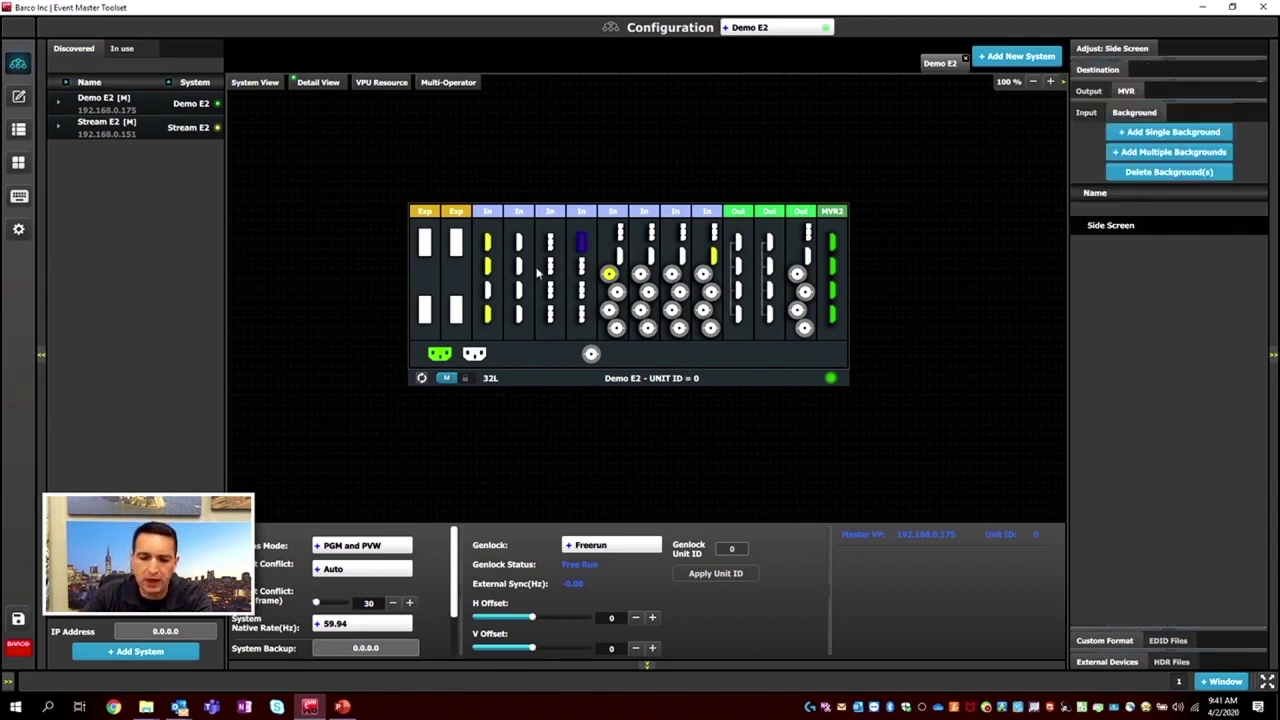
{"action": "left_click", "coordinate": [713, 257]}
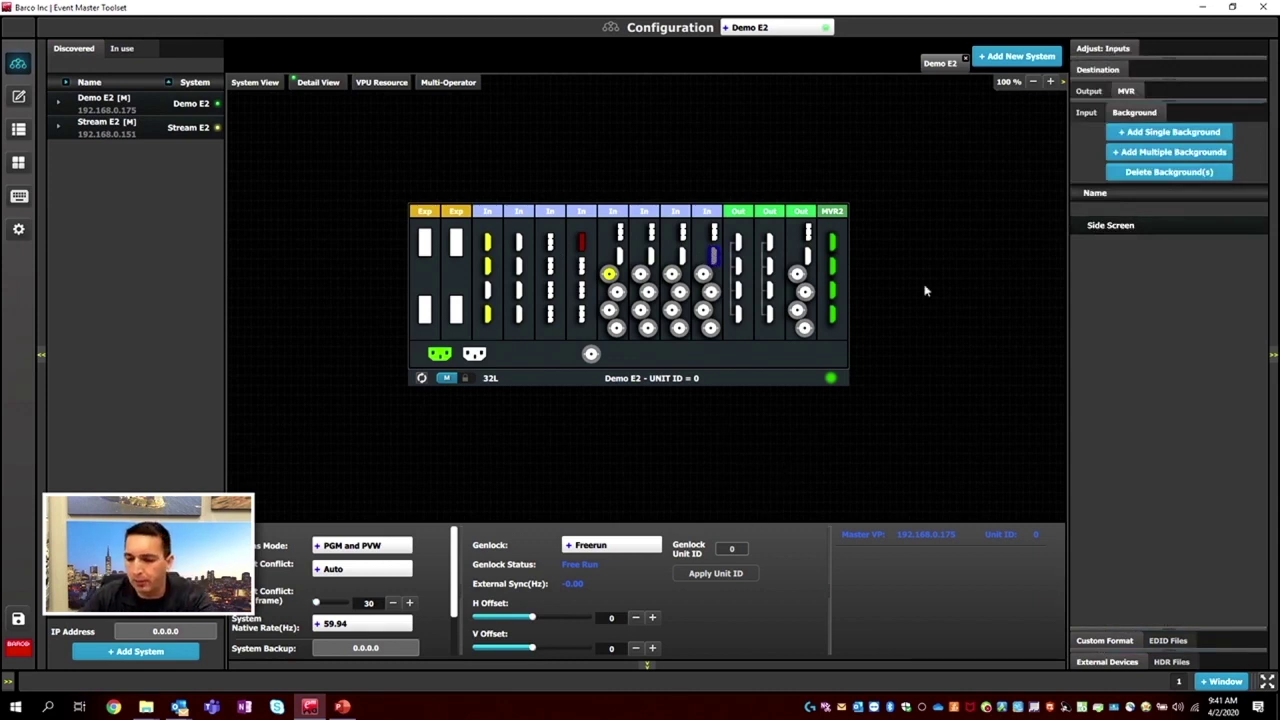
{"action": "left_click", "coordinate": [1168, 132]}
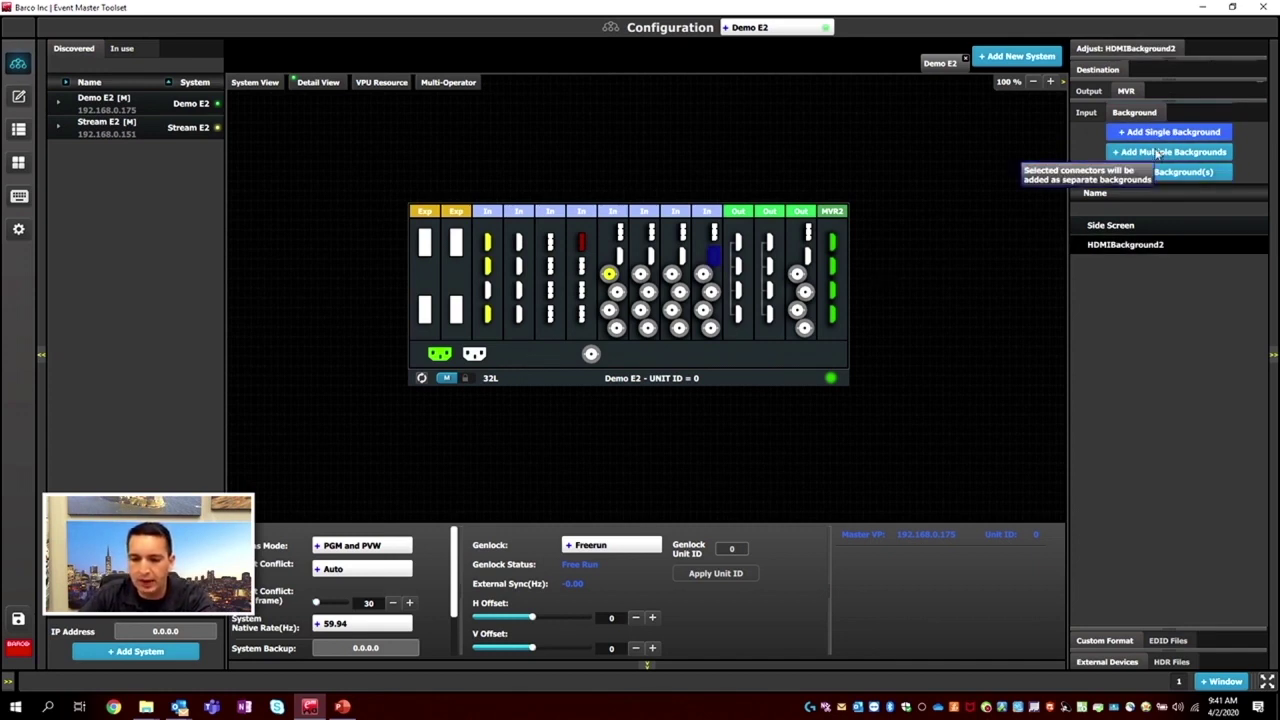
Rename the new HDMI background as 3840 BG.
{"action": "double_click", "coordinate": [1127, 250]}
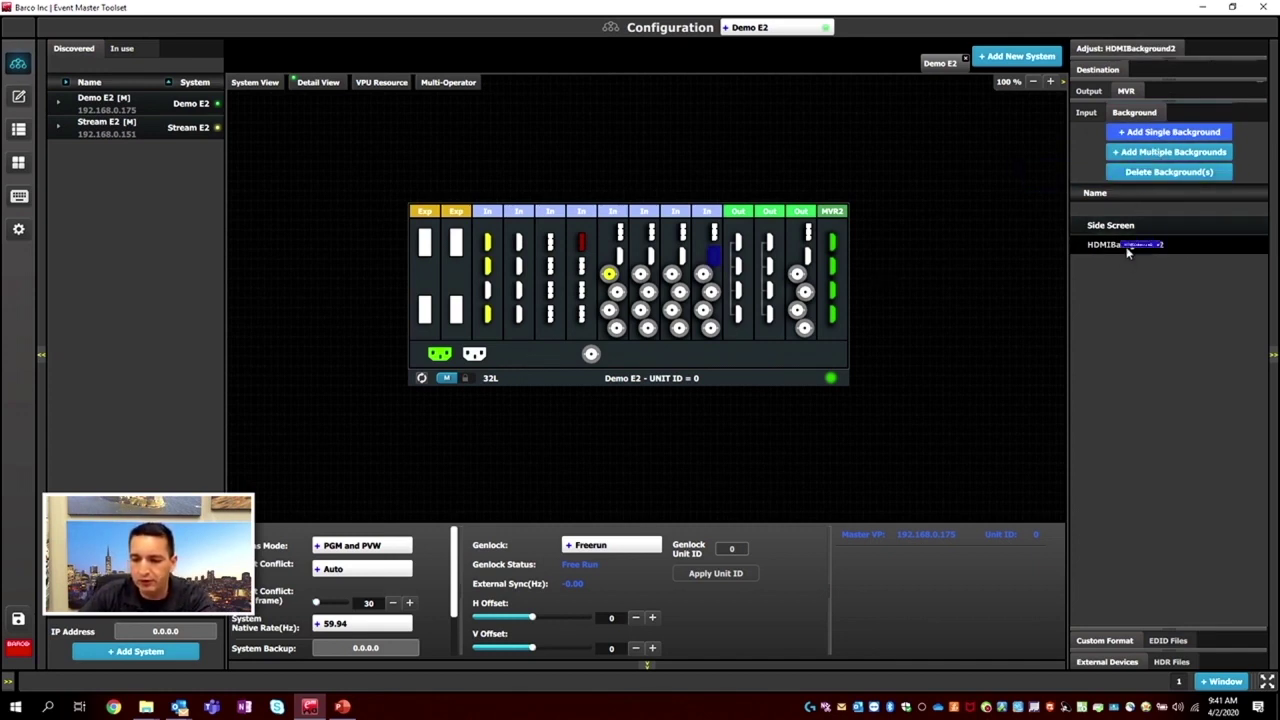
{"action": "type", "text": "Wid"}
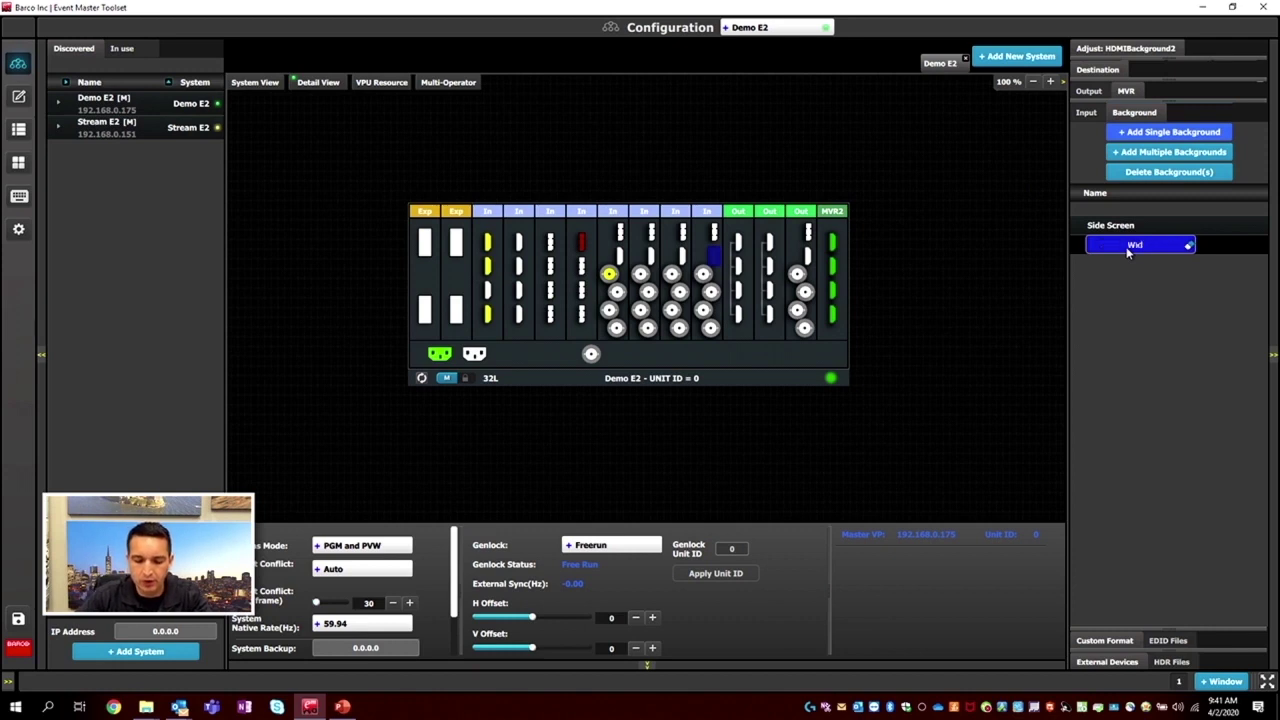
{"action": "type", "text": "e Mad"}
{"action": "key", "text": "BackSpace"}
{"action": "key", "text": "BackSpace"}
{"action": "key", "text": "BackSpace"}
{"action": "key", "text": "BackSpace"}
{"action": "key", "text": "BackSpace"}
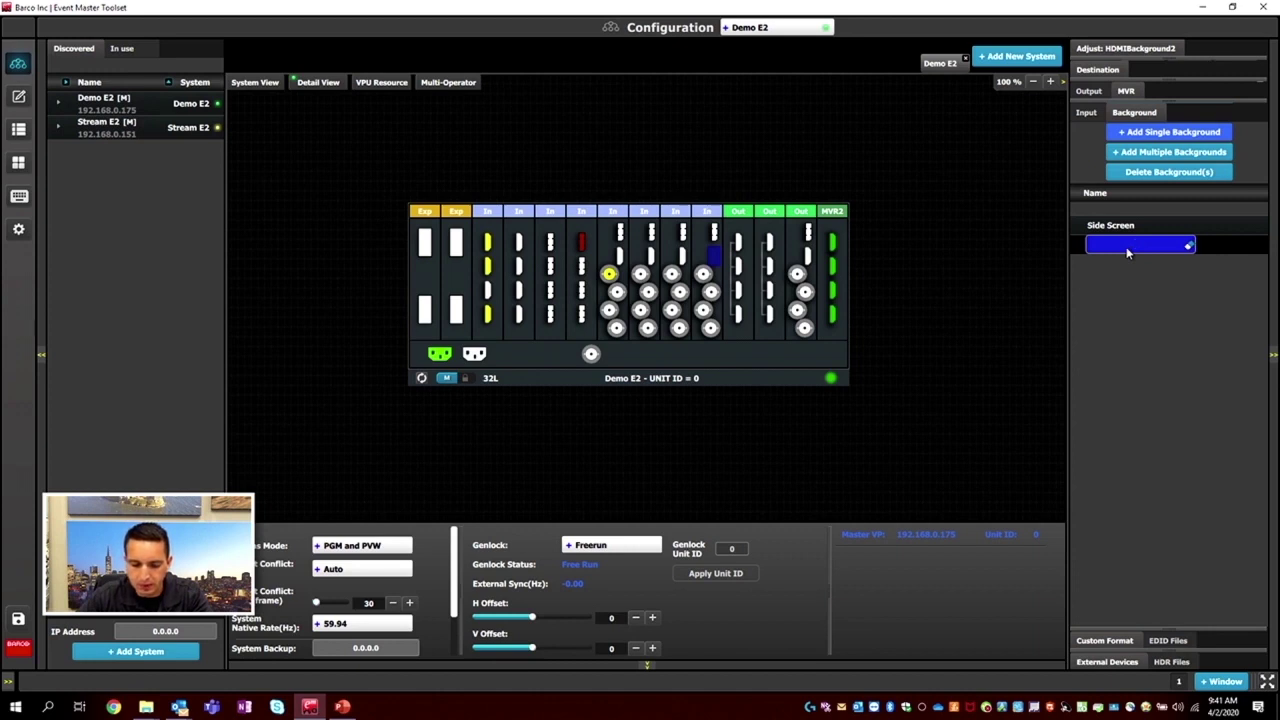
{"action": "type", "text": "3840 BG"}
{"action": "key", "text": "Return"}
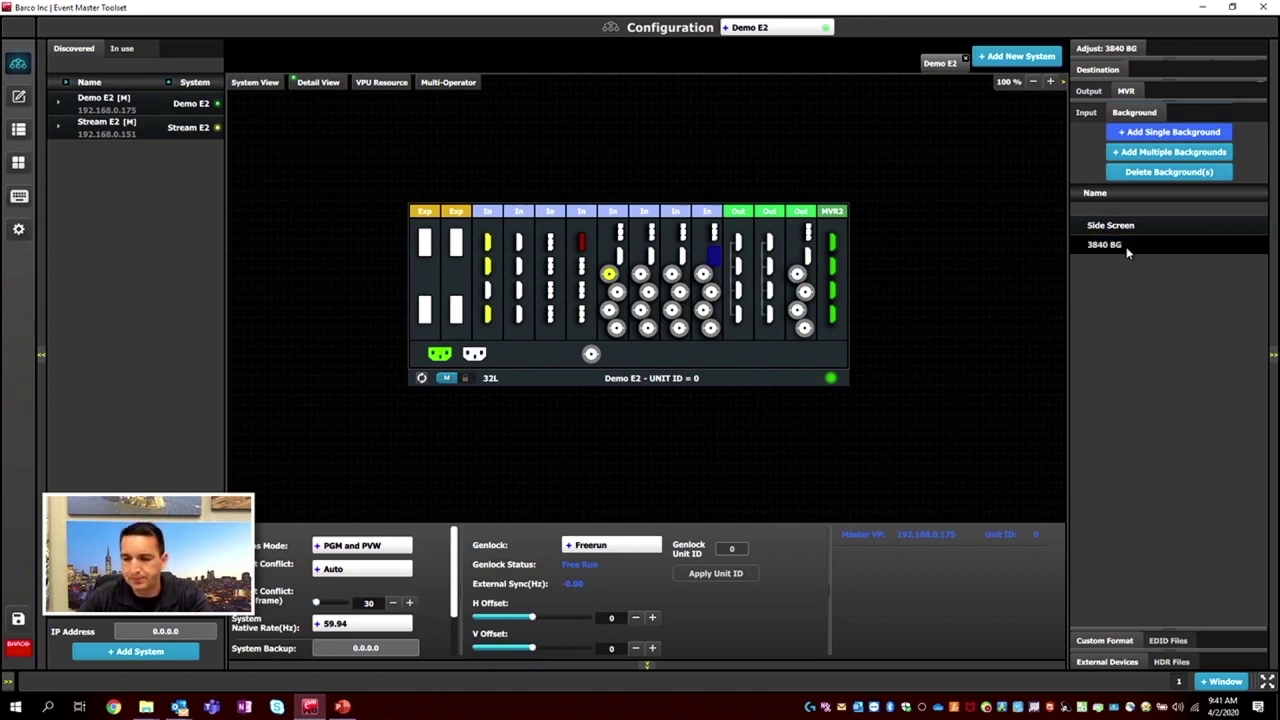
Set the connector capacity of the 3840 BG background to DL after reviewing its EDID settings.
{"action": "left_click", "coordinate": [1128, 51]}
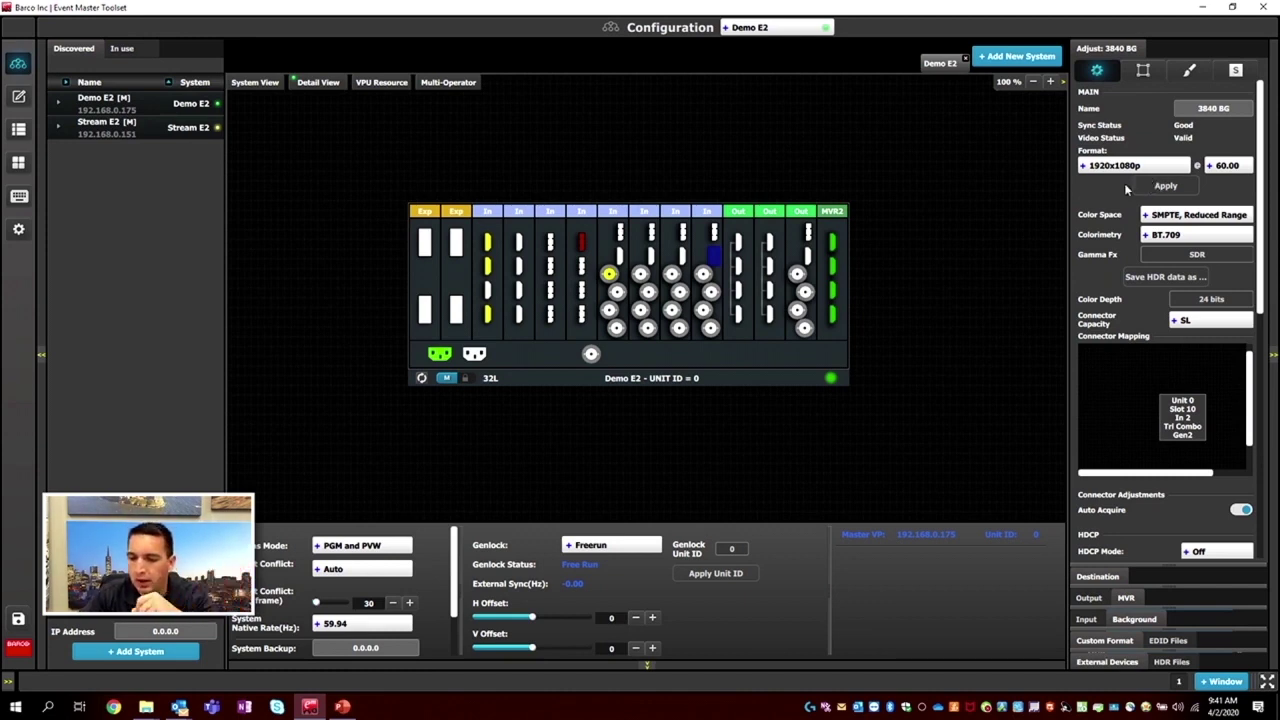
{"action": "scroll", "coordinate": [1128, 527], "scroll_direction": "down", "scroll_amount": 5}
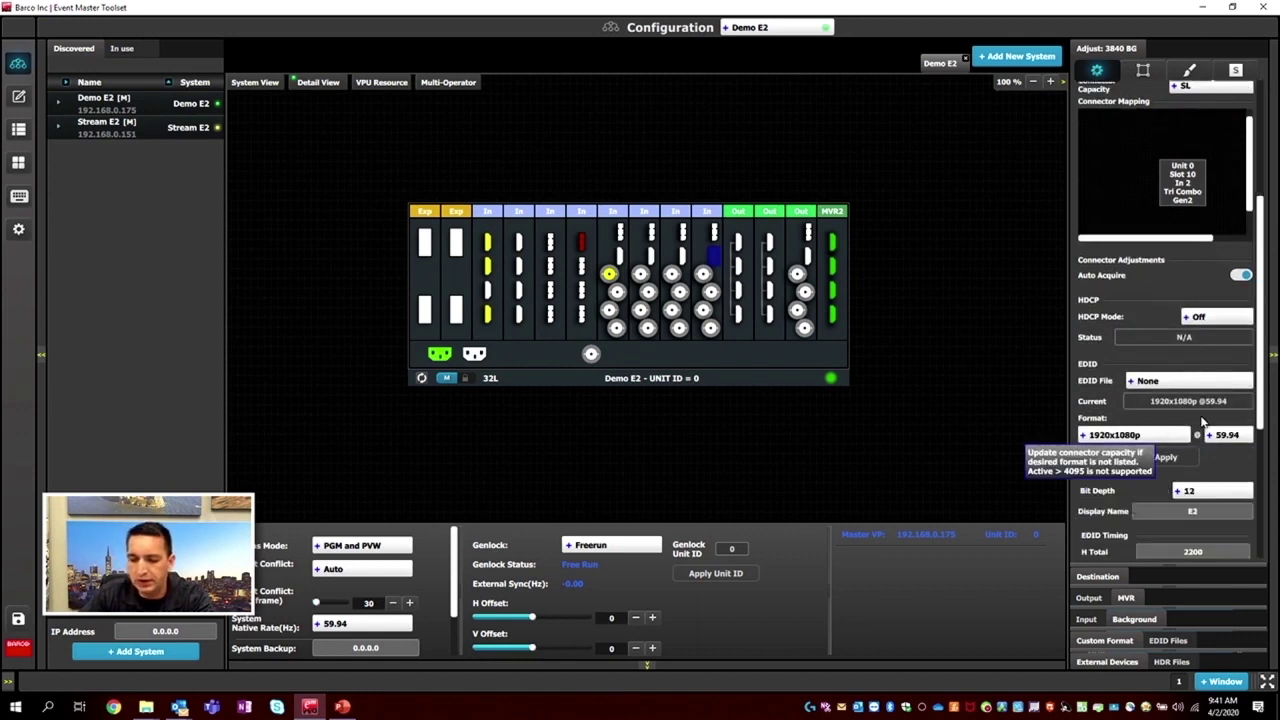
{"action": "scroll", "coordinate": [1102, 455], "scroll_direction": "down", "scroll_amount": 2}
{"action": "scroll", "coordinate": [1103, 459], "scroll_direction": "up", "scroll_amount": 3}
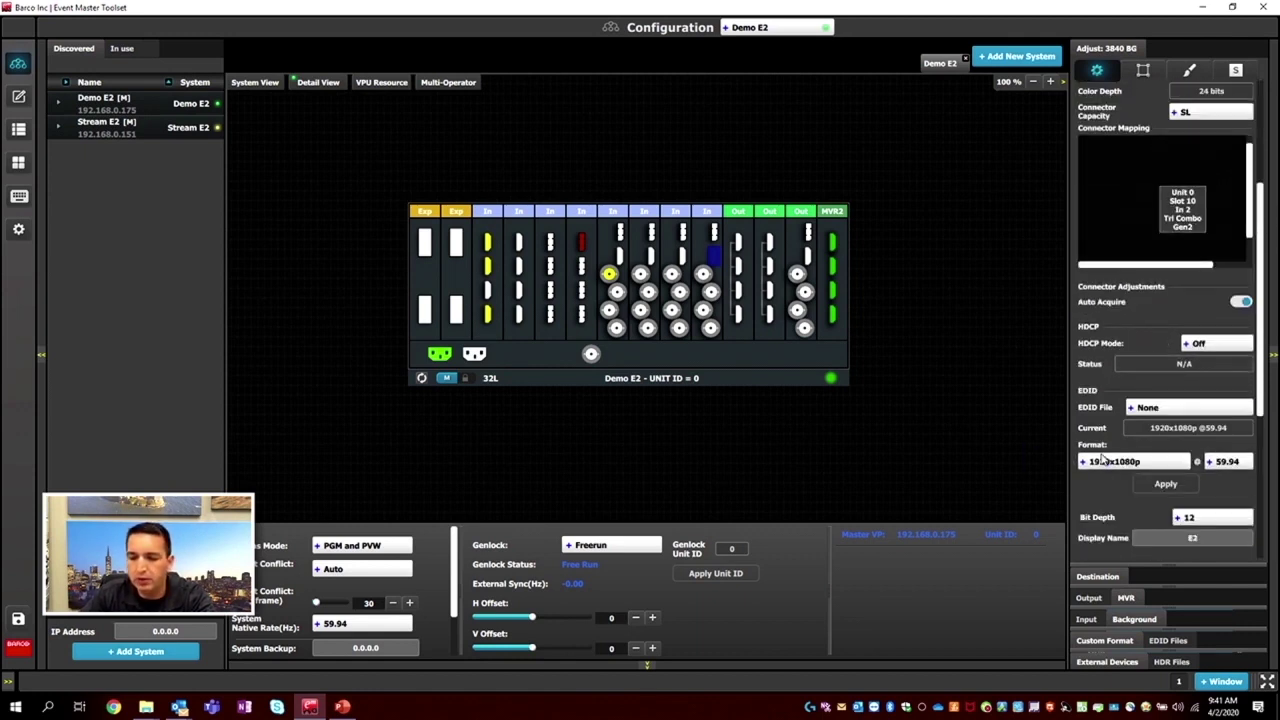
{"action": "scroll", "coordinate": [1102, 459], "scroll_direction": "up", "scroll_amount": 1}
{"action": "scroll", "coordinate": [1160, 505], "scroll_direction": "up", "scroll_amount": 1}
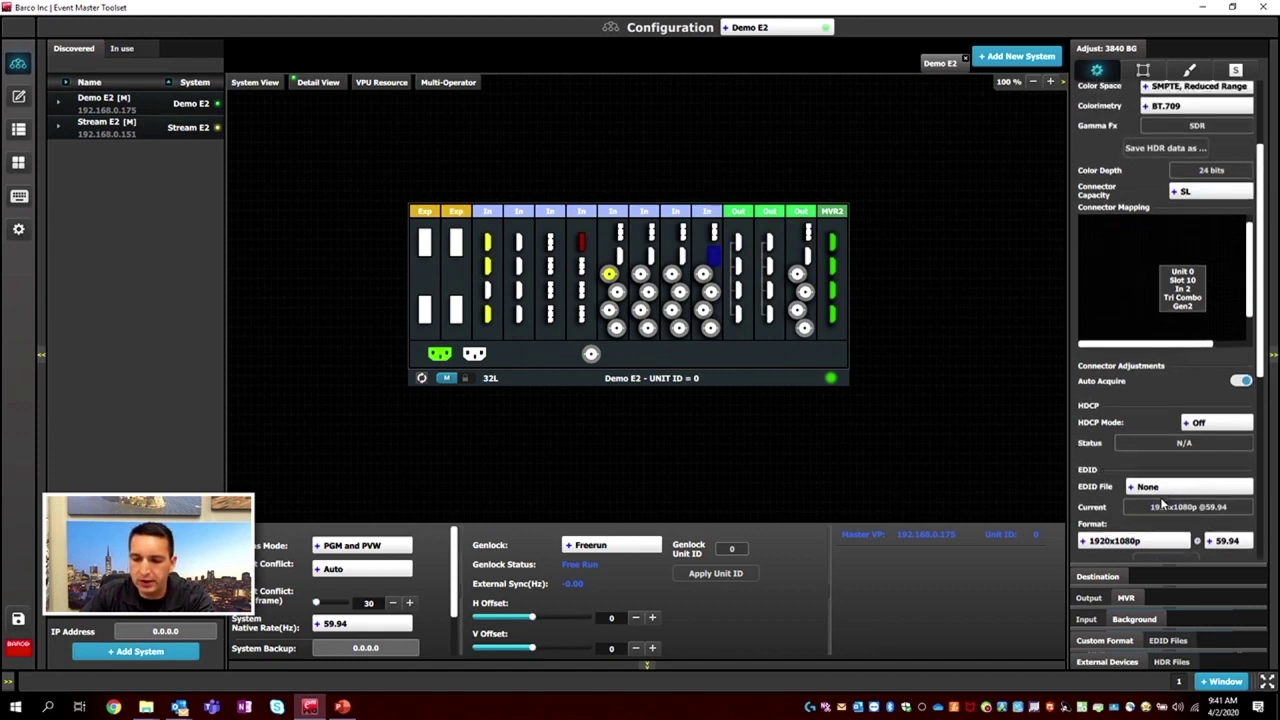
{"action": "scroll", "coordinate": [1162, 505], "scroll_direction": "up", "scroll_amount": 1}
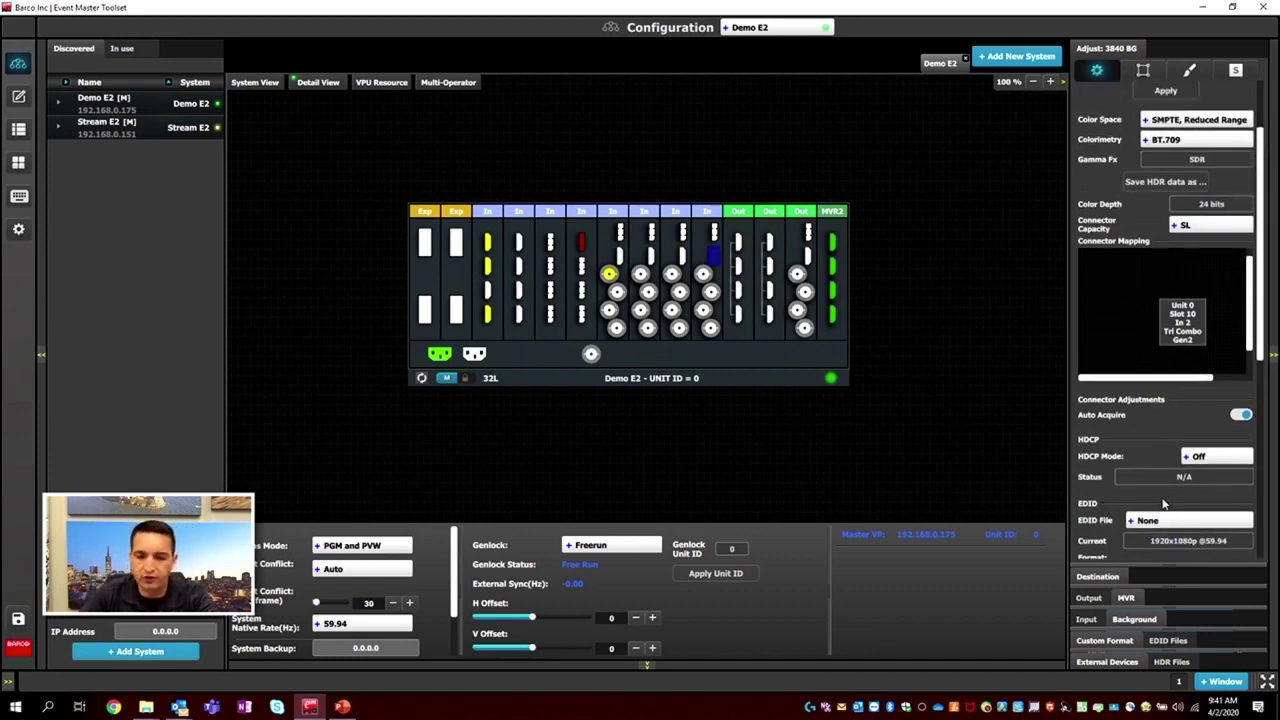
{"action": "left_click", "coordinate": [1192, 229]}
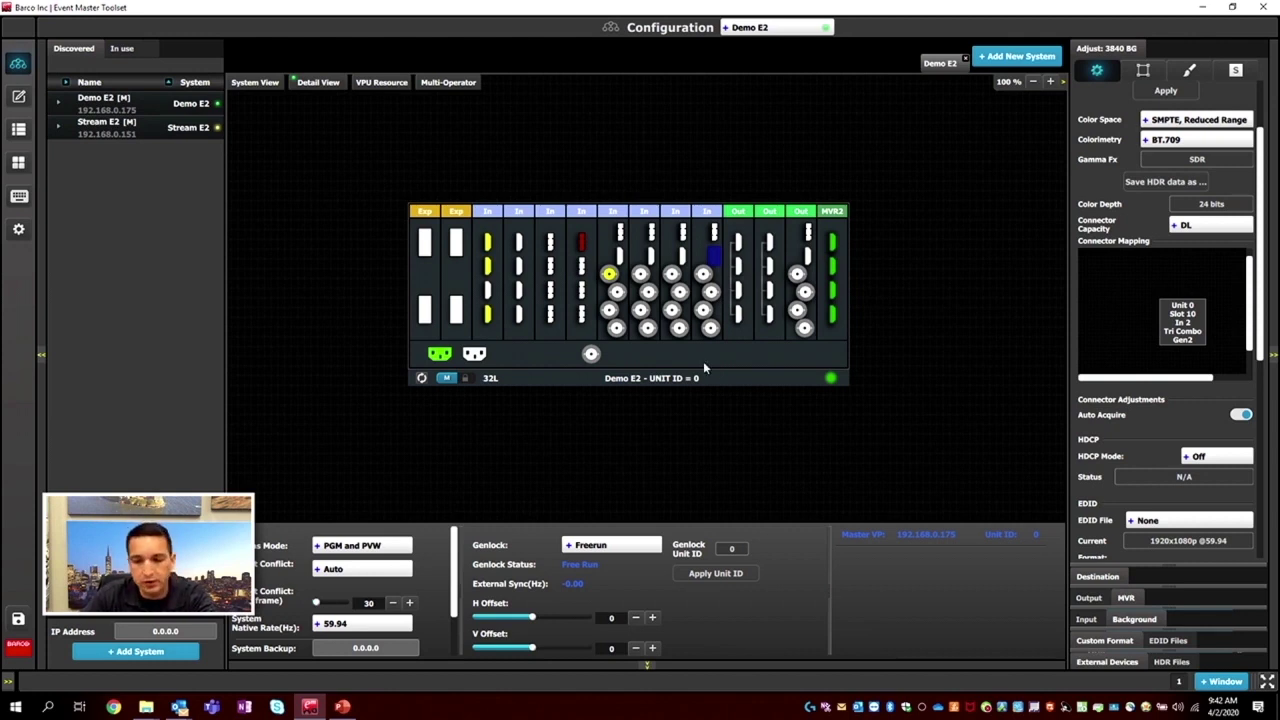
Set the 3840 BG background's EDID format to 3840x1080p at 59.94 and apply it.
{"action": "scroll", "coordinate": [1140, 430], "scroll_direction": "down", "scroll_amount": 4}
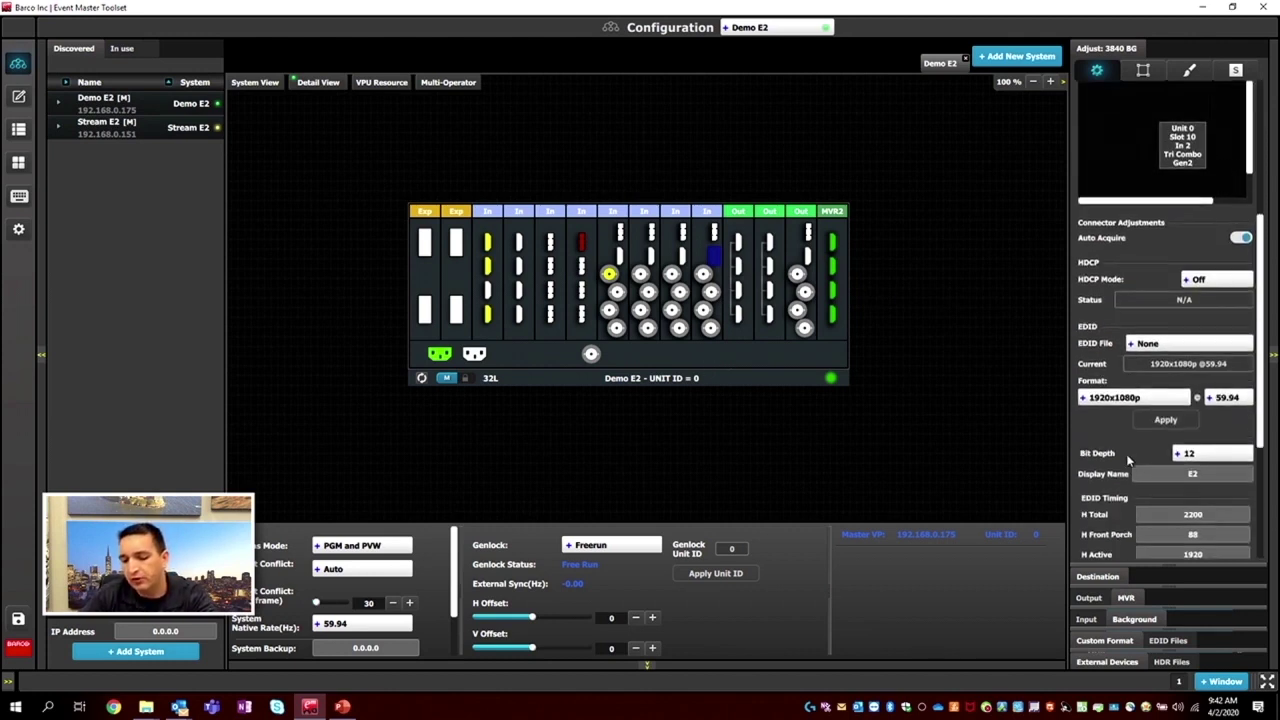
{"action": "left_click", "coordinate": [1110, 384]}
{"action": "scroll", "coordinate": [1117, 480], "scroll_direction": "down", "scroll_amount": 5}
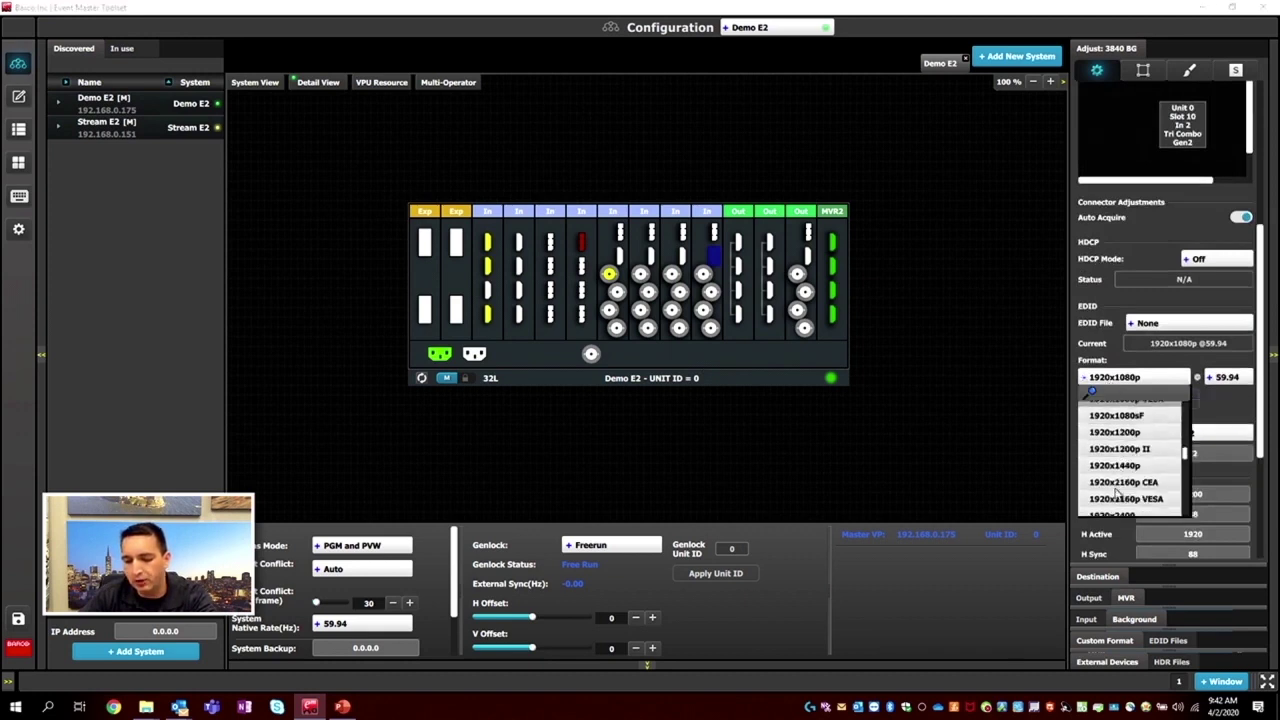
{"action": "scroll", "coordinate": [1117, 488], "scroll_direction": "down", "scroll_amount": 10}
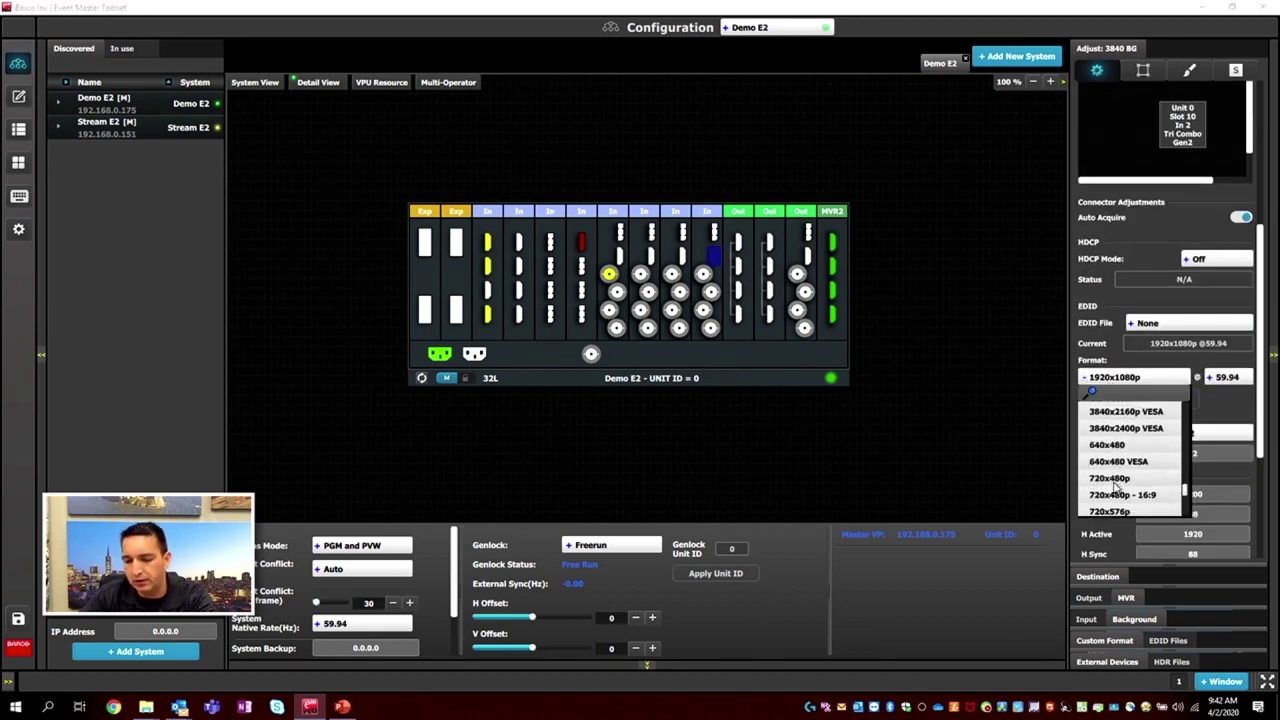
{"action": "scroll", "coordinate": [1120, 450], "scroll_direction": "up", "scroll_amount": 3}
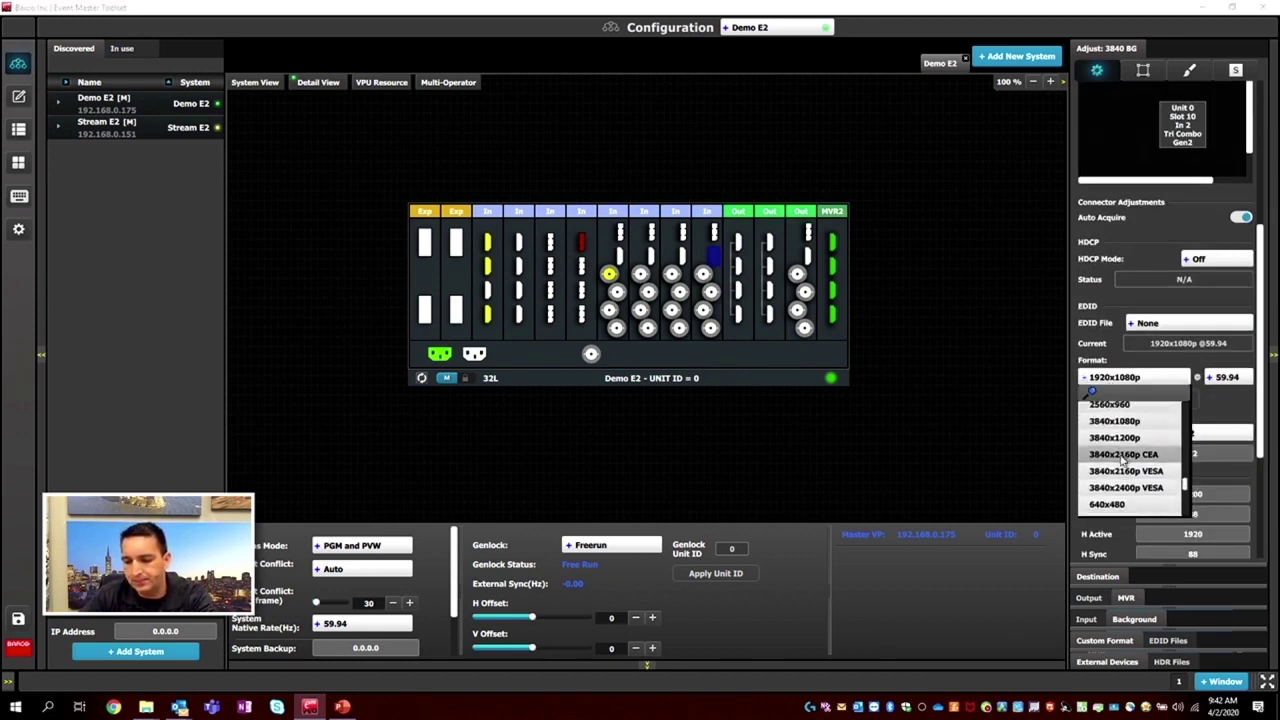
{"action": "left_click", "coordinate": [1120, 428]}
{"action": "left_click", "coordinate": [1162, 402]}
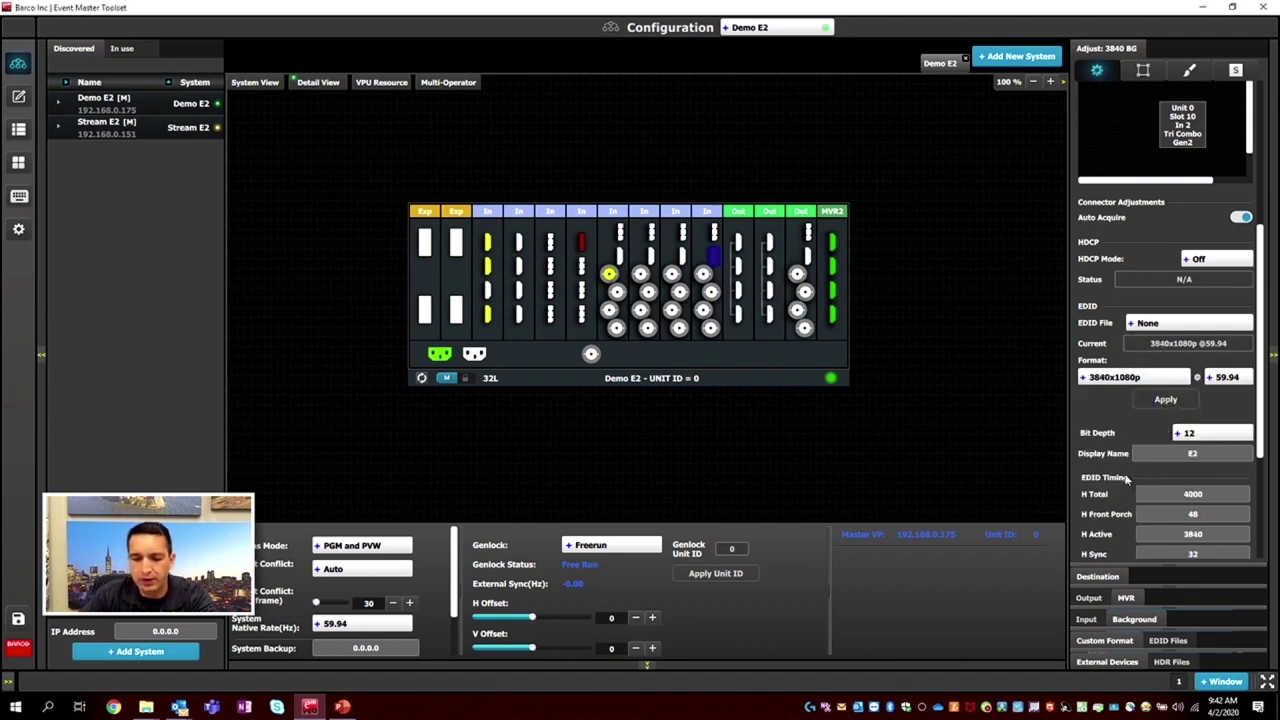
{"action": "scroll", "coordinate": [1117, 474], "scroll_direction": "up", "scroll_amount": 1}
{"action": "scroll", "coordinate": [1117, 474], "scroll_direction": "up", "scroll_amount": 5}
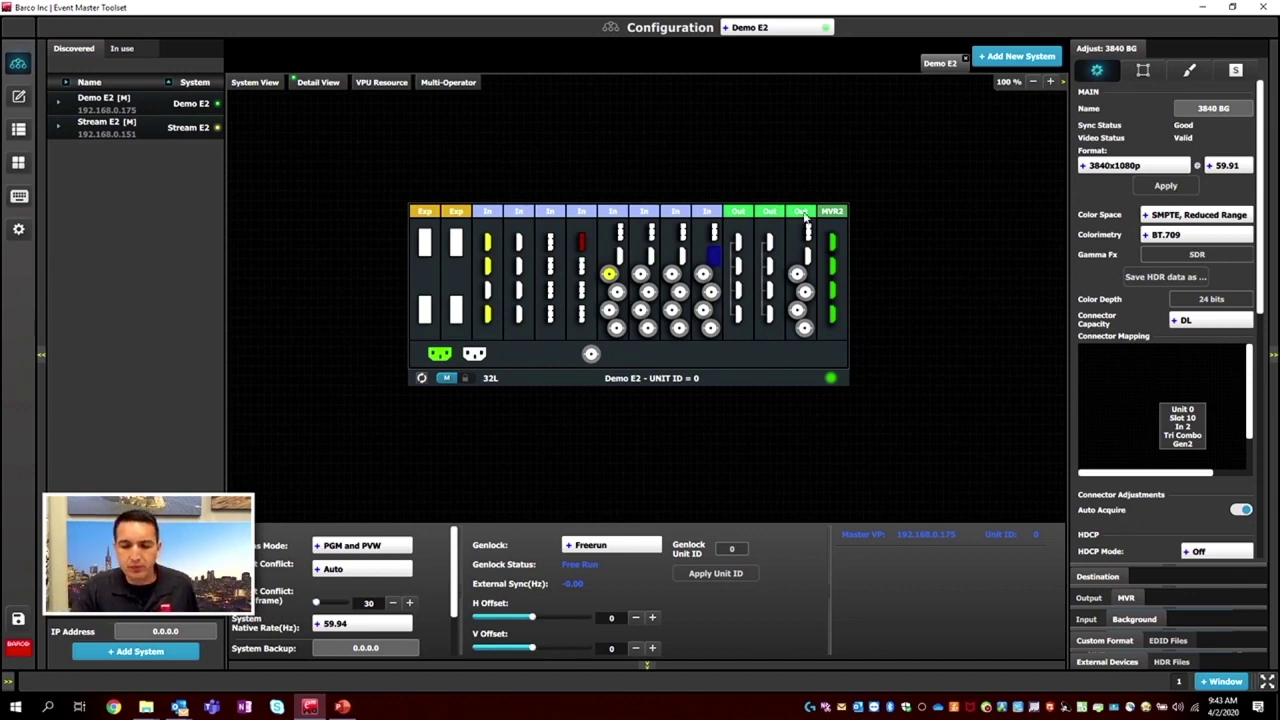
{"action": "left_click", "coordinate": [704, 276]}
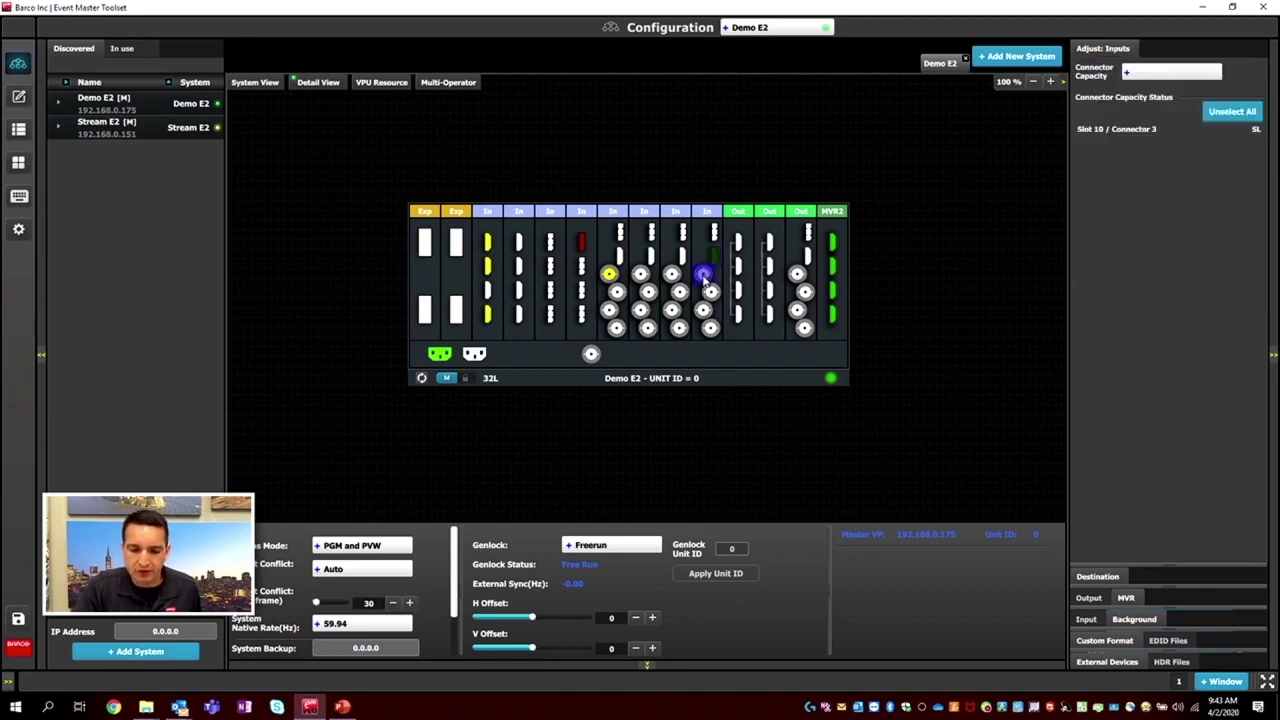
{"action": "left_click", "coordinate": [609, 276], "text": "ctrl"}
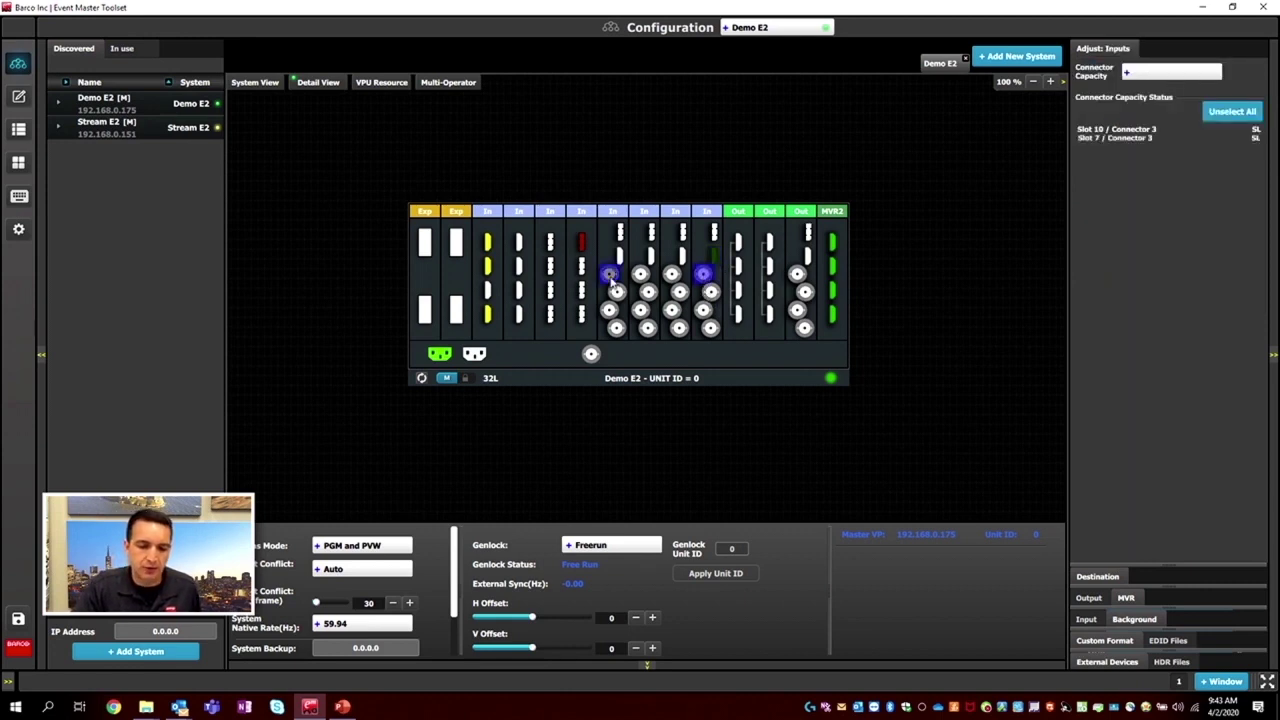
{"action": "left_click", "coordinate": [704, 278], "text": "ctrl"}
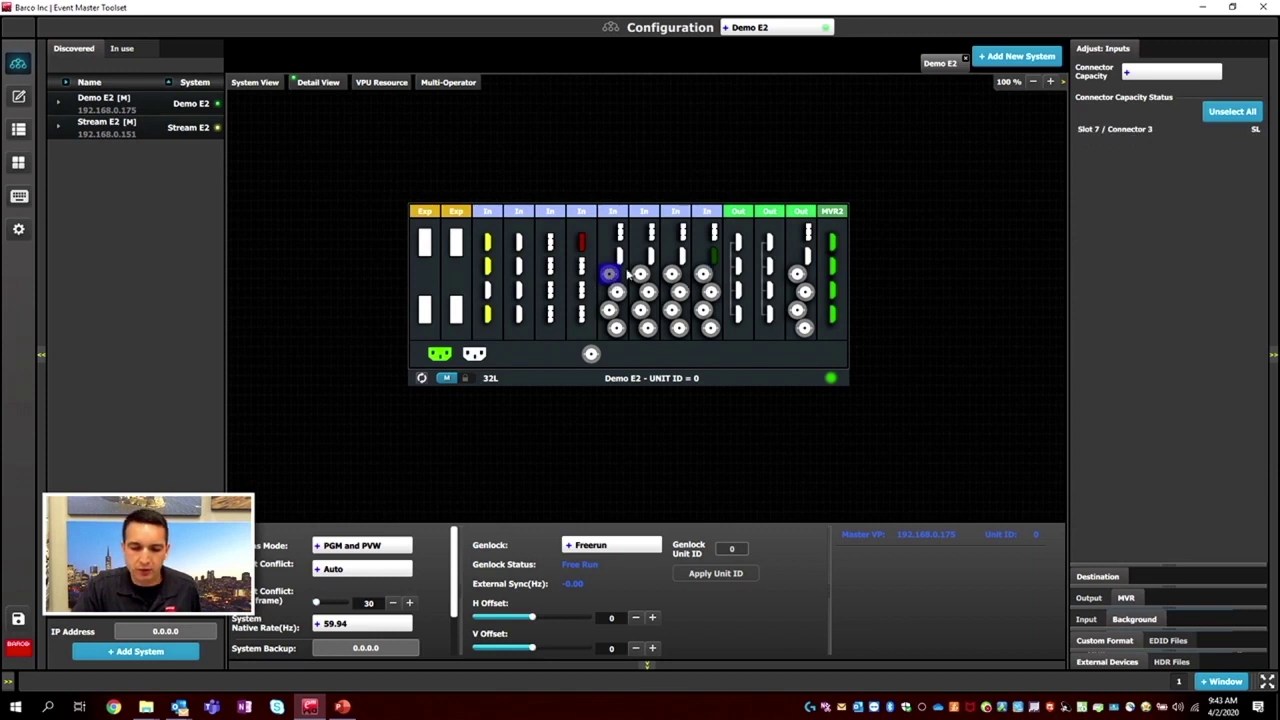
{"action": "left_click", "coordinate": [612, 278], "text": "ctrl"}
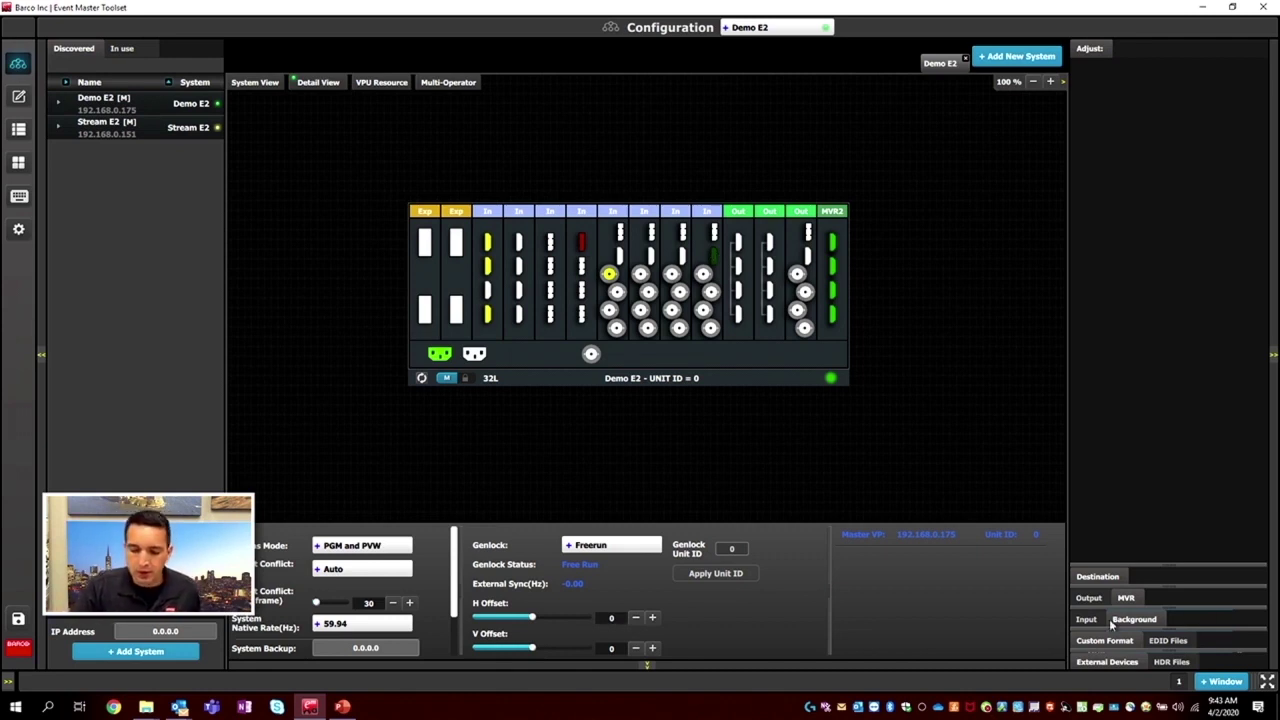
Save the configuration and add the first HDMI connector of input slot 3 as a single input.
{"action": "left_click", "coordinate": [24, 623]}
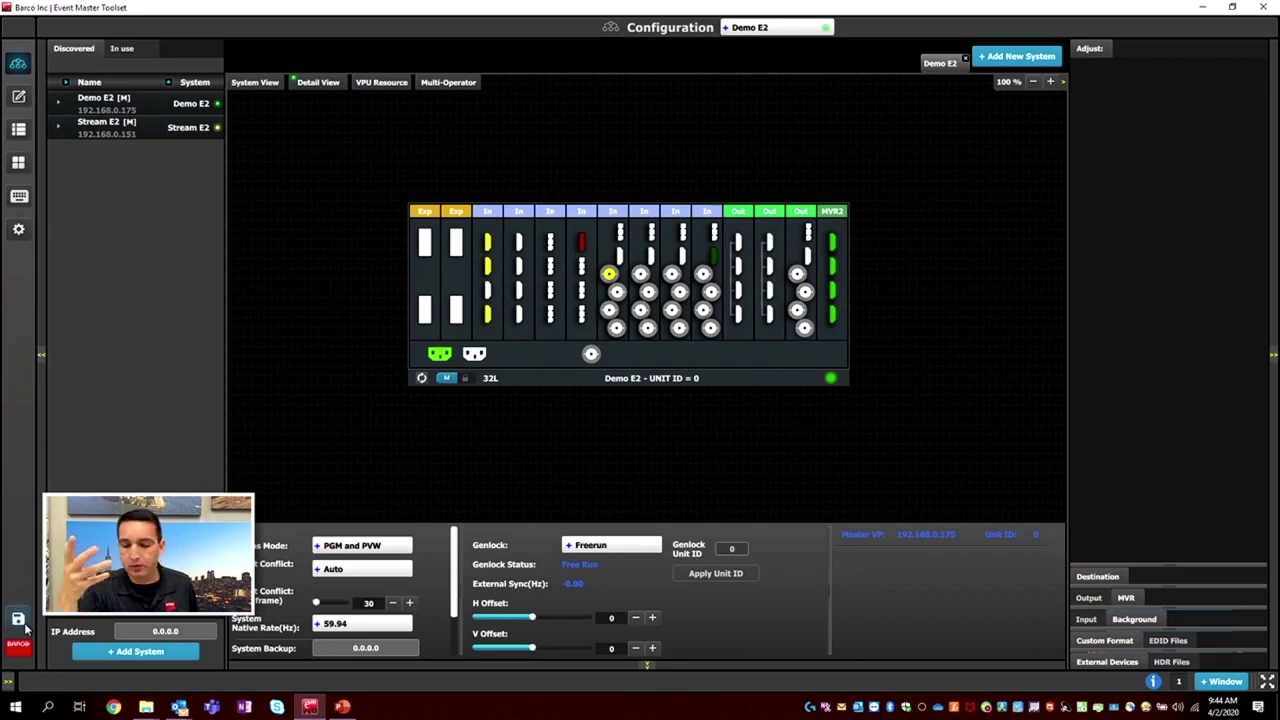
{"action": "left_click", "coordinate": [1090, 620]}
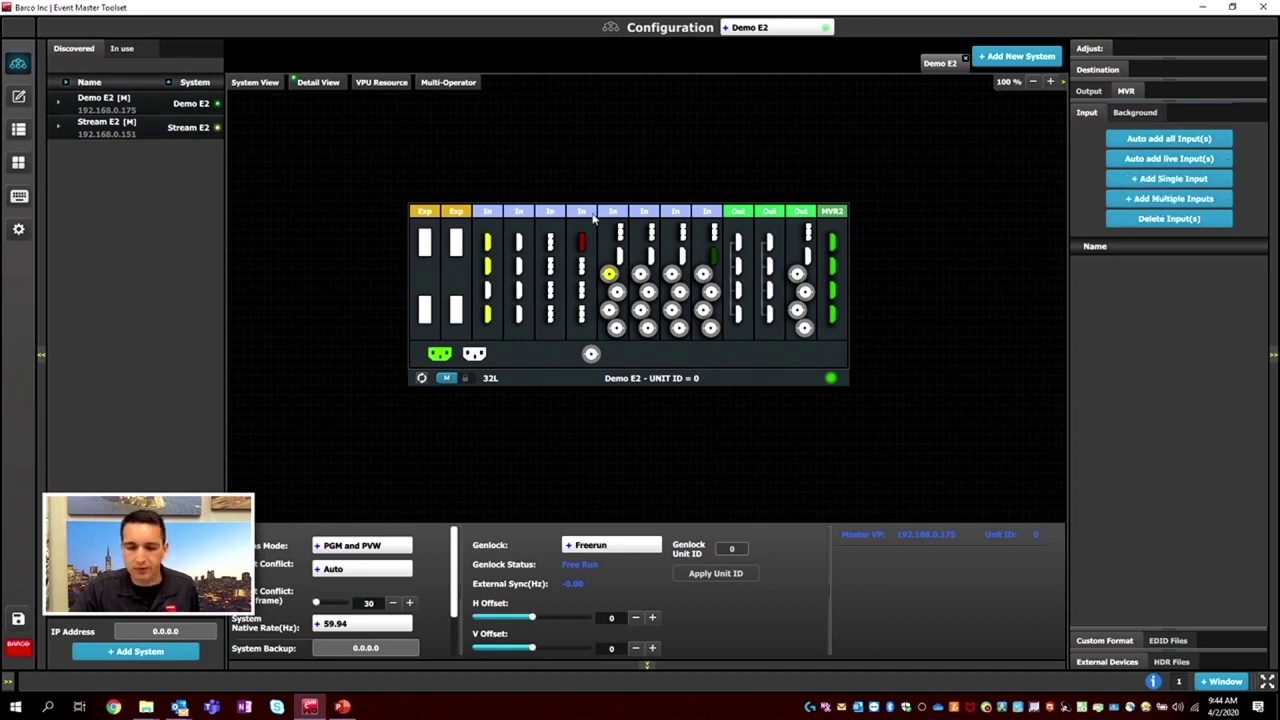
{"action": "left_click", "coordinate": [487, 240]}
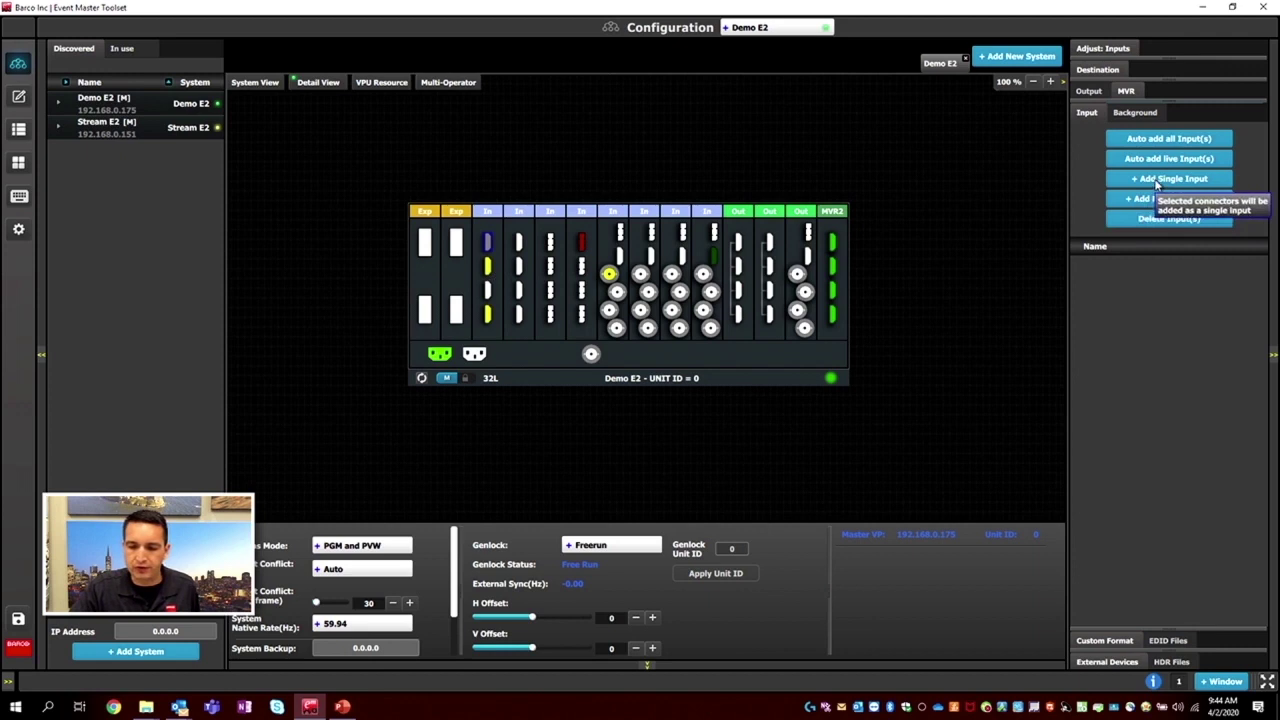
{"action": "left_click", "coordinate": [1120, 178]}
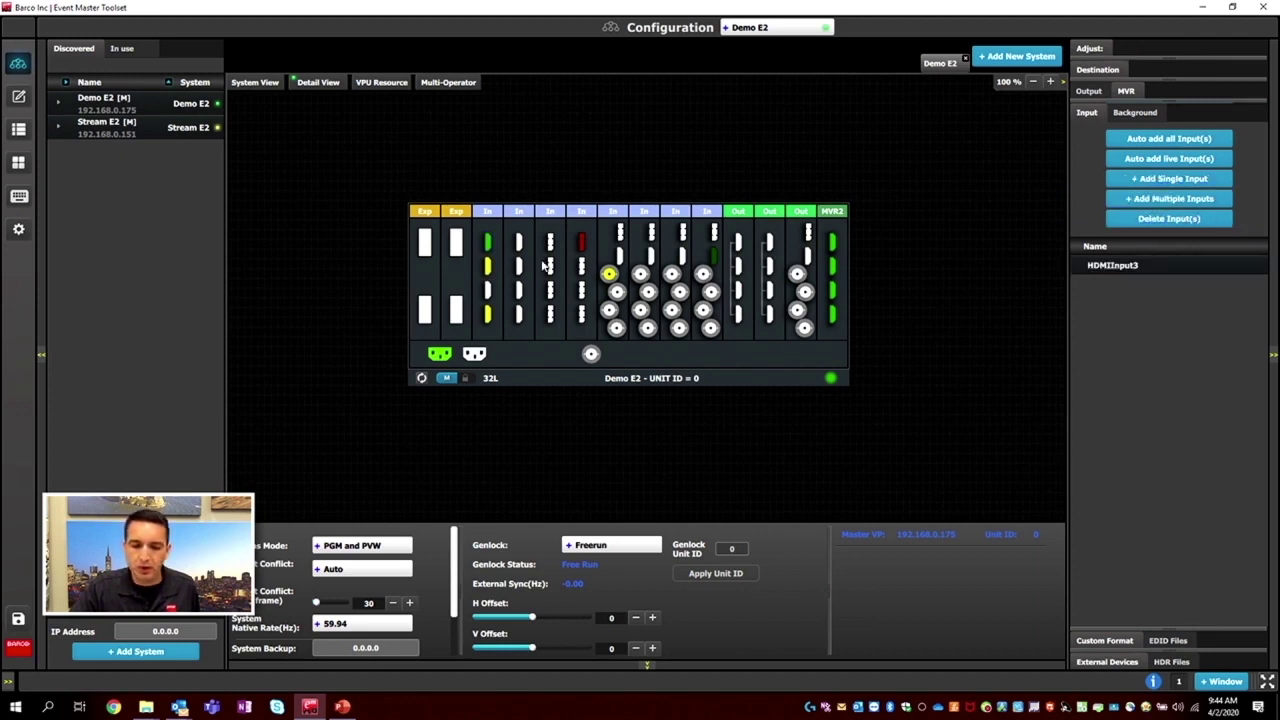
Add multiple inputs from HDMI connectors 2 and 4 of slot 3, DP connector 4 of slot 5 and SDI connector 3 of slot 7.
{"action": "left_click", "coordinate": [487, 266]}
{"action": "left_click", "coordinate": [550, 315]}
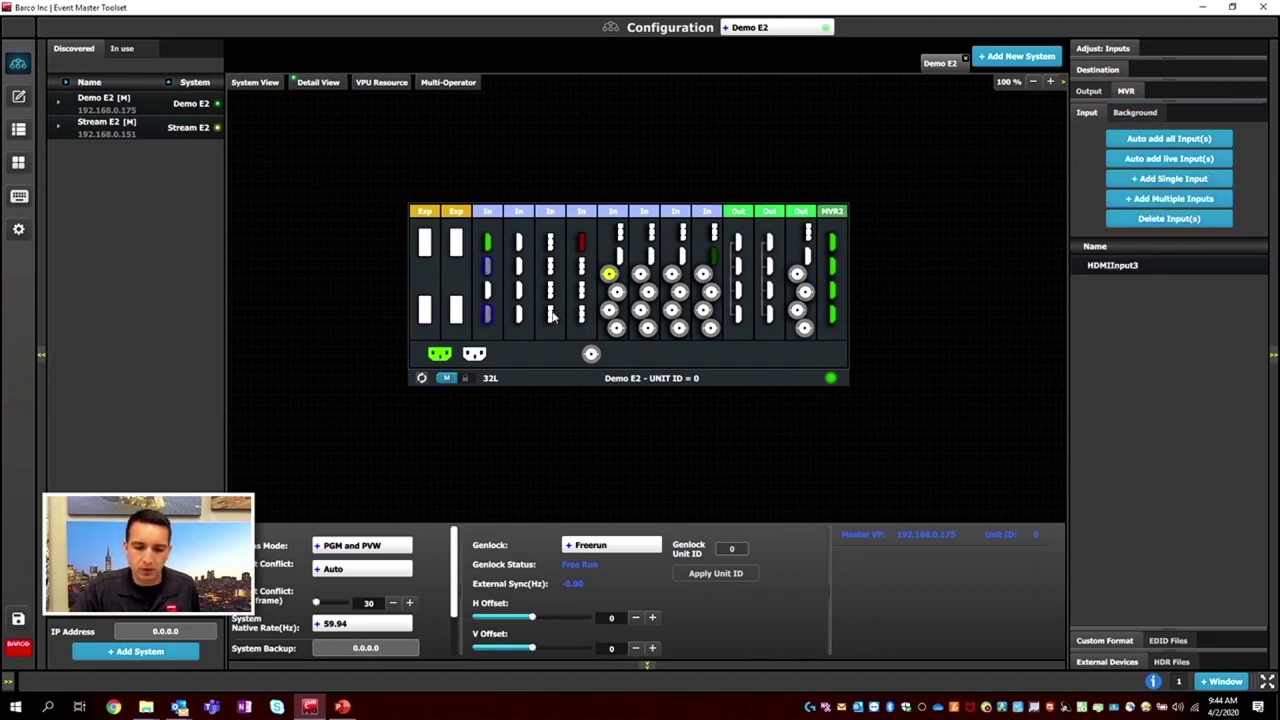
{"action": "left_click", "coordinate": [1169, 198]}
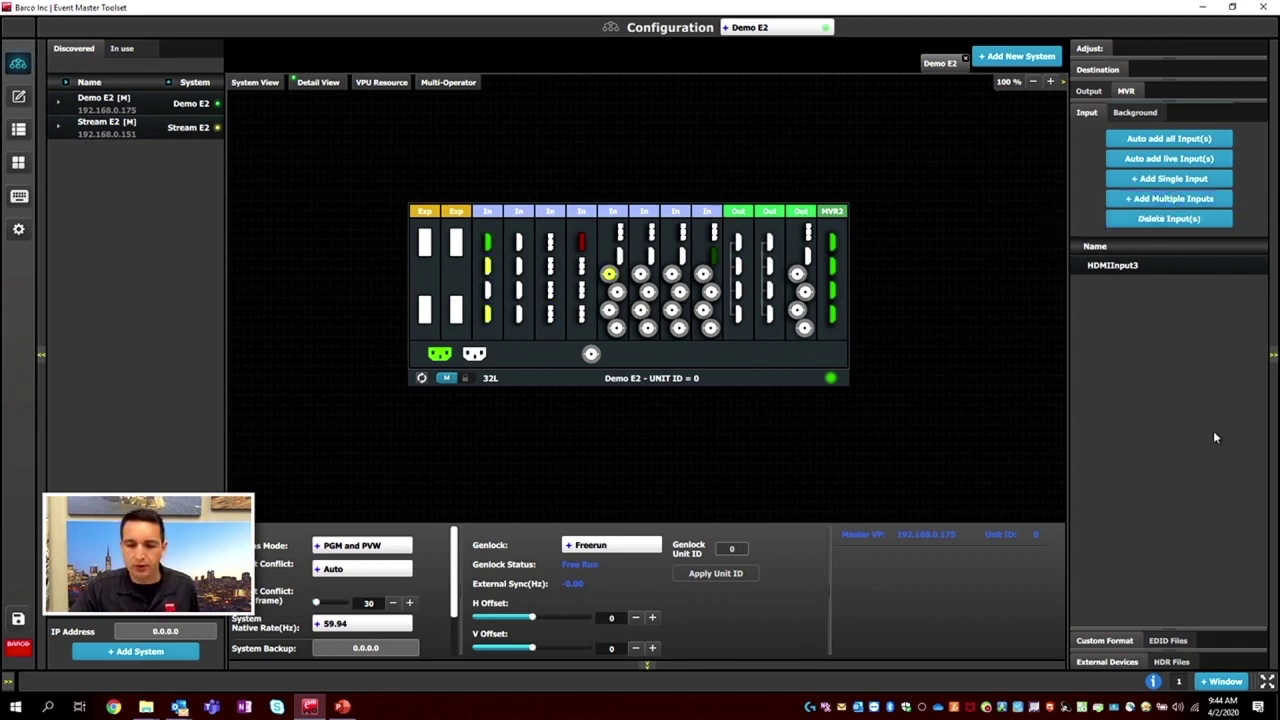
Examine the sync status, video status and format of the first HDMI input and the DisplayPort input.
{"action": "left_click", "coordinate": [1140, 272]}
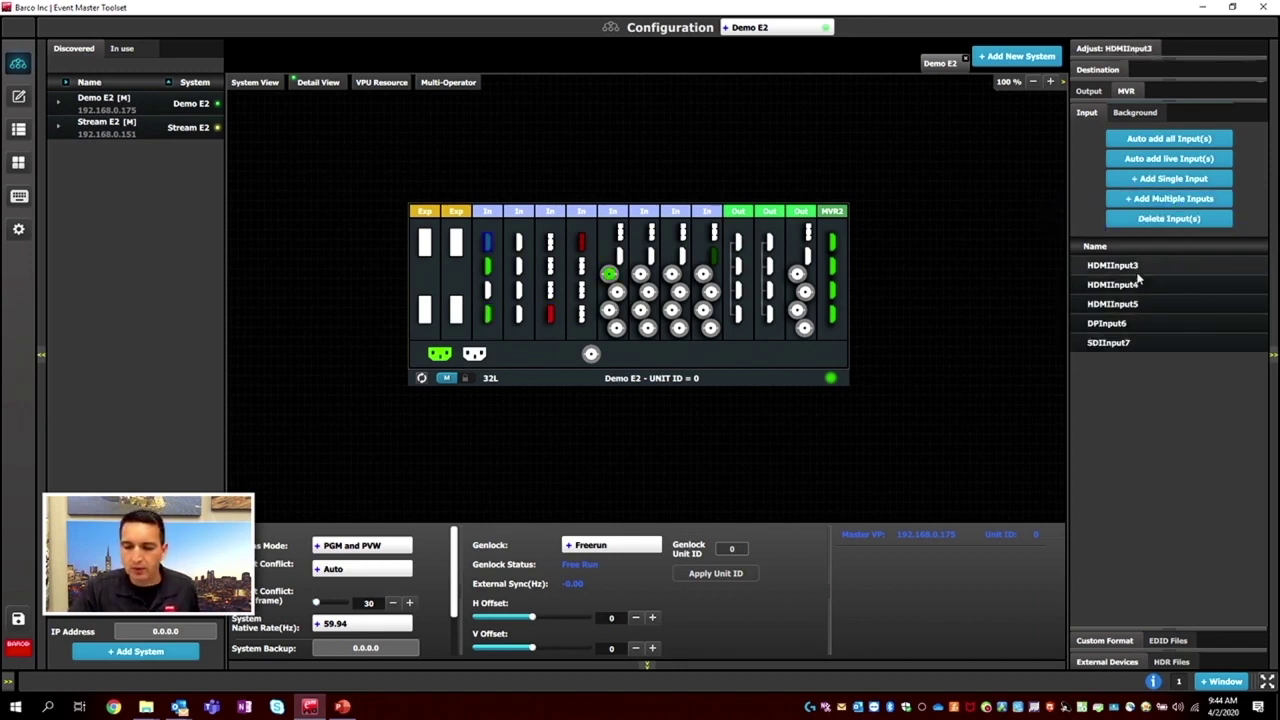
{"action": "left_click", "coordinate": [1148, 56]}
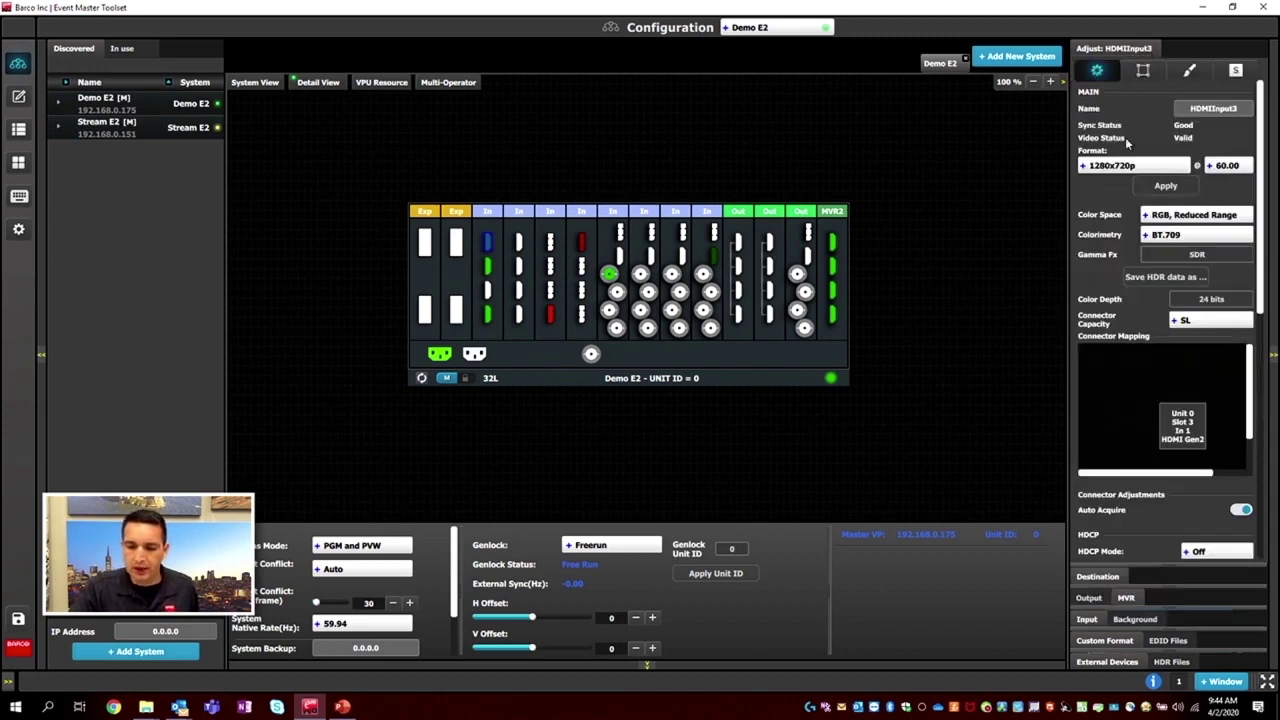
{"action": "left_click", "coordinate": [550, 315]}
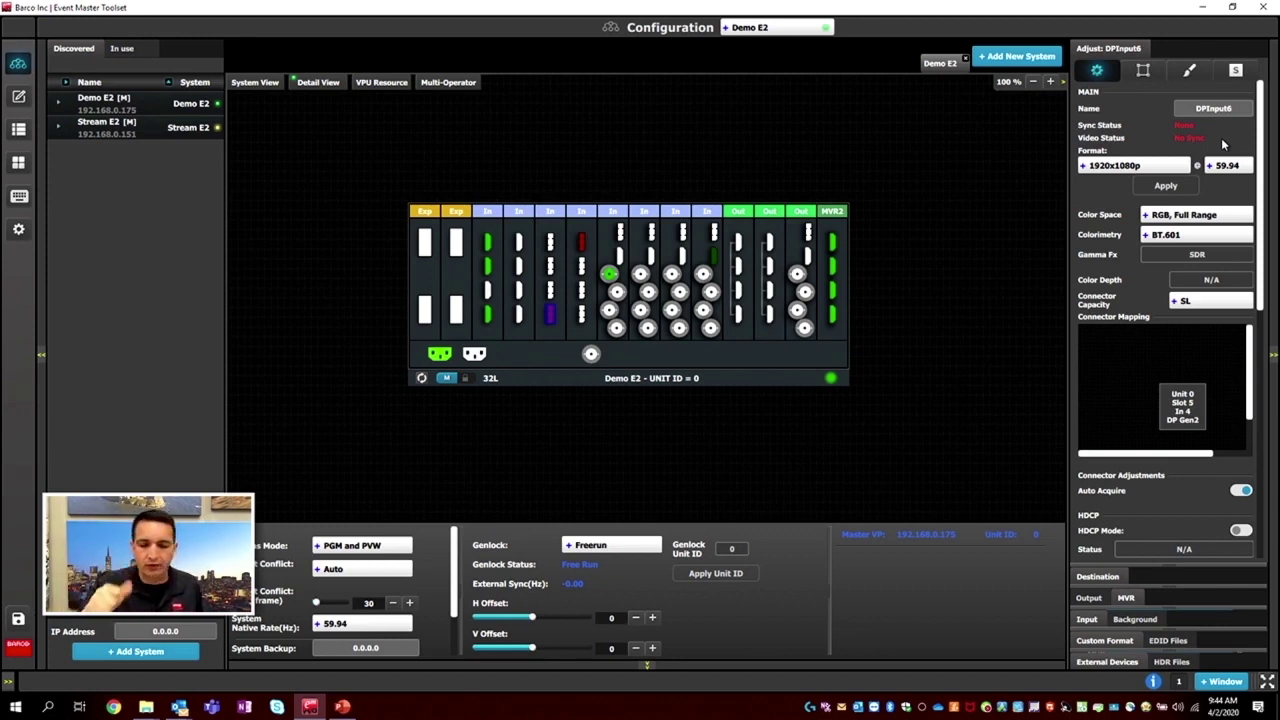
Rename the input HDMIInput3 as GRFX1 and the input HDMIInput4 as PB1.
{"action": "left_click", "coordinate": [1095, 620]}
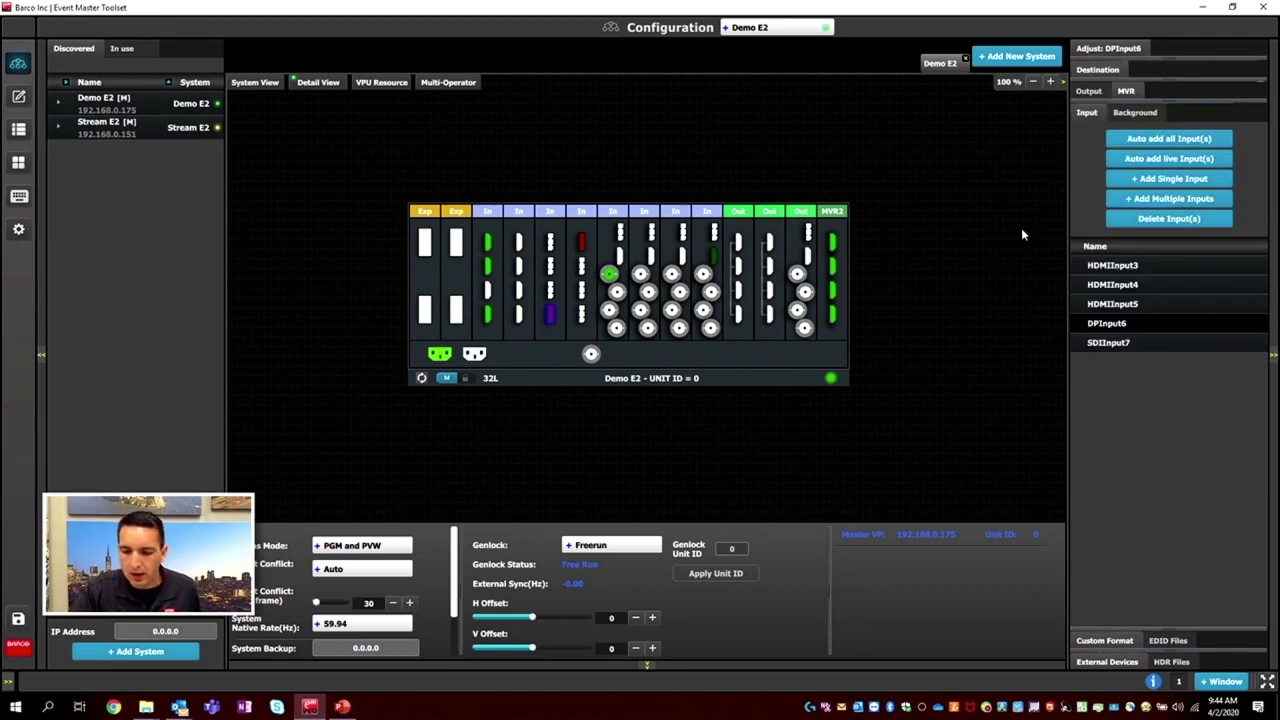
{"action": "double_click", "coordinate": [1112, 266]}
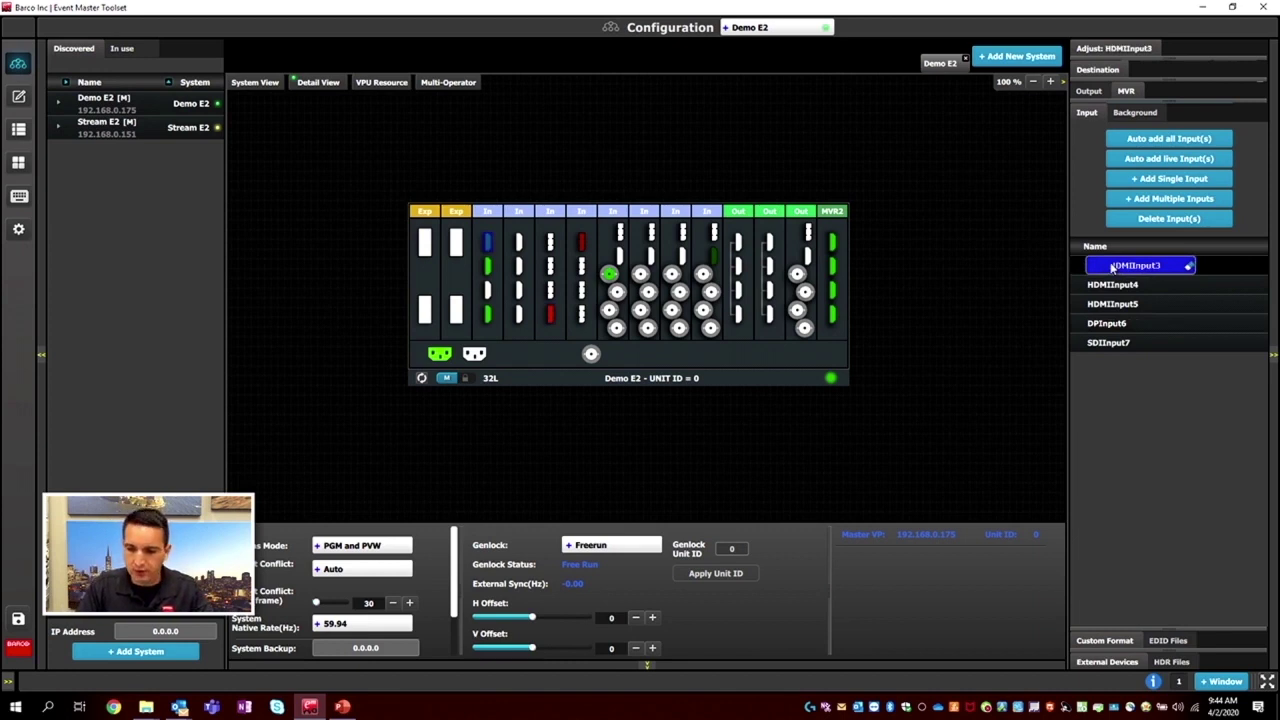
{"action": "key", "text": "BackSpace"}
{"action": "type", "text": "GRFX"}
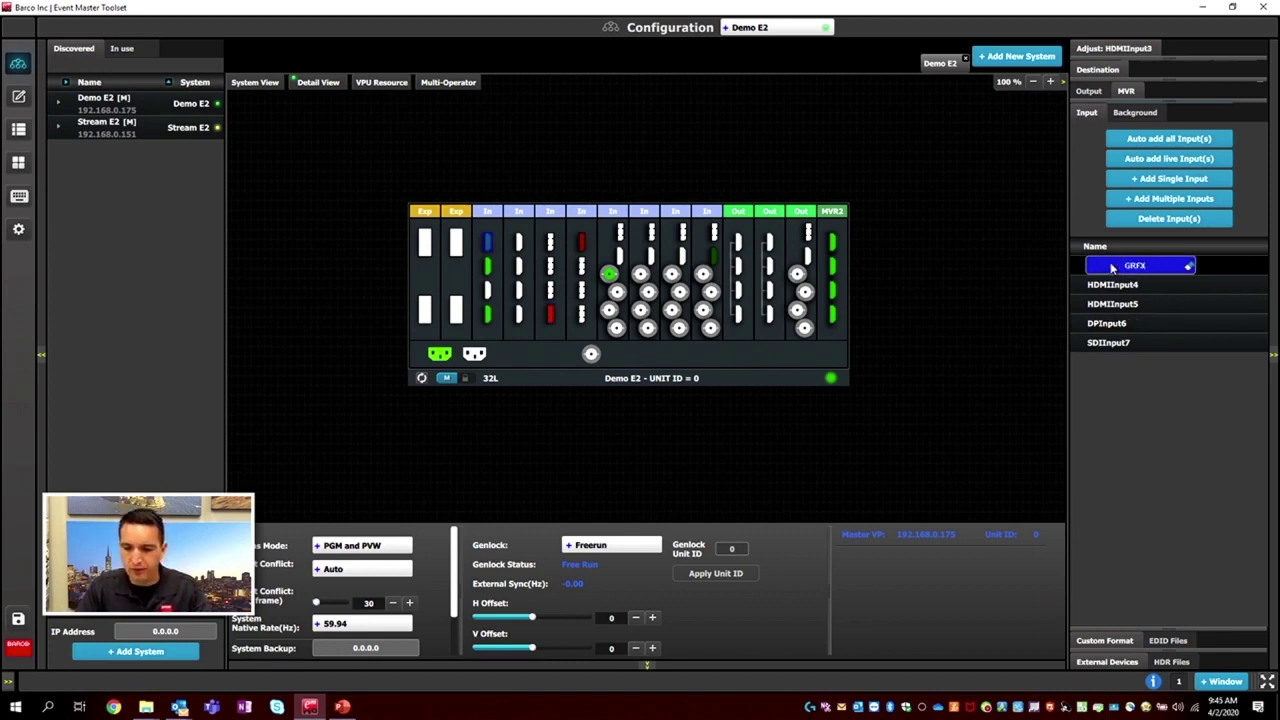
{"action": "key", "text": "Return"}
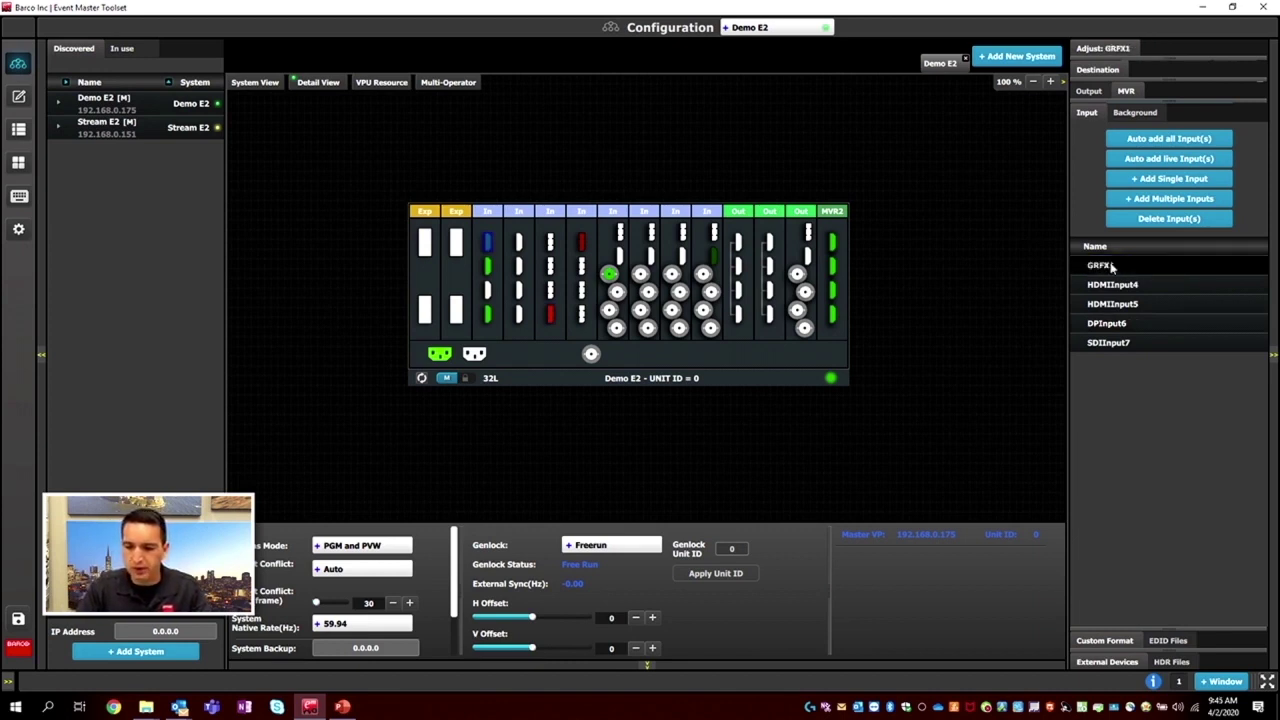
{"action": "double_click", "coordinate": [1136, 286]}
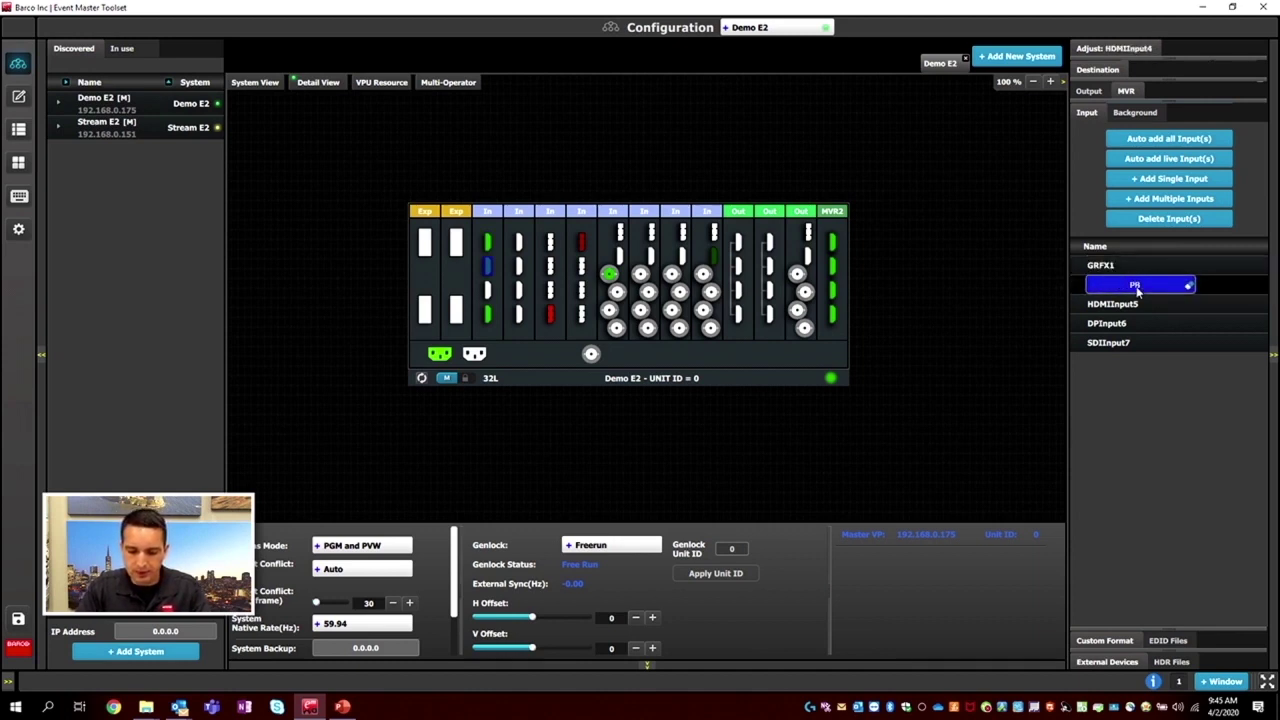
{"action": "key", "text": "Return"}
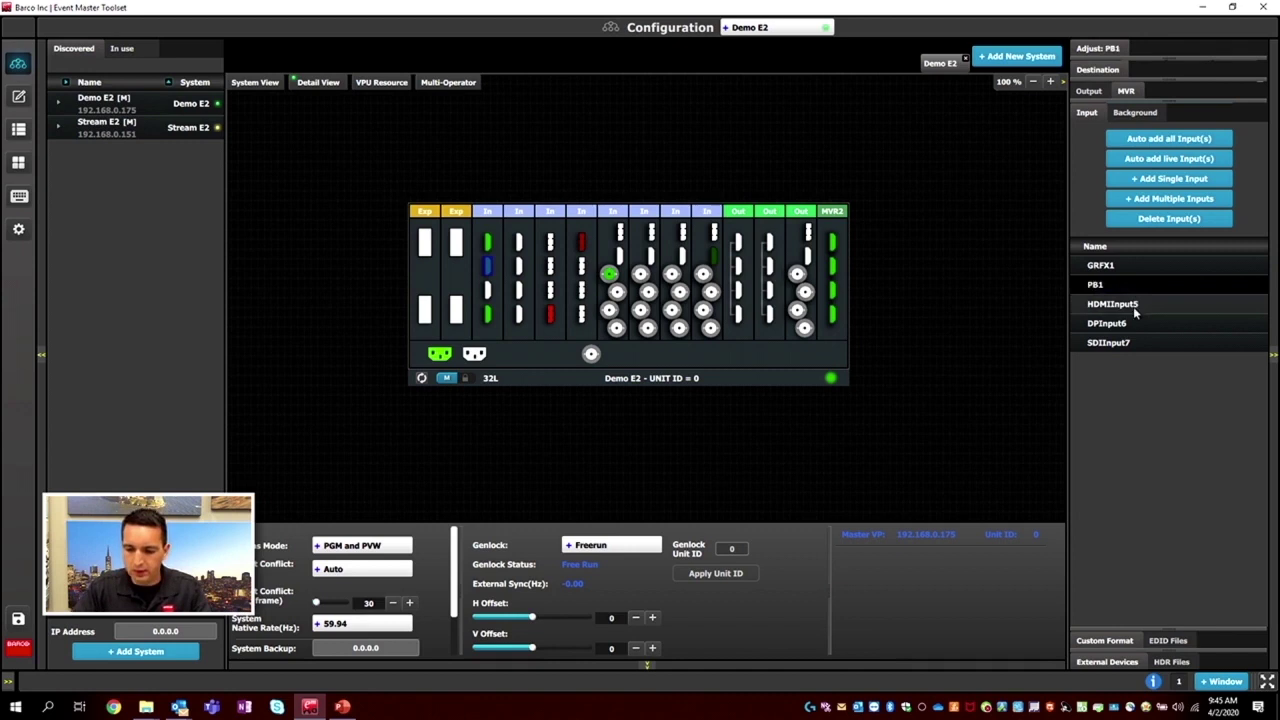
Rename the input HDMIInput5 as VT1.
{"action": "double_click", "coordinate": [1134, 305]}
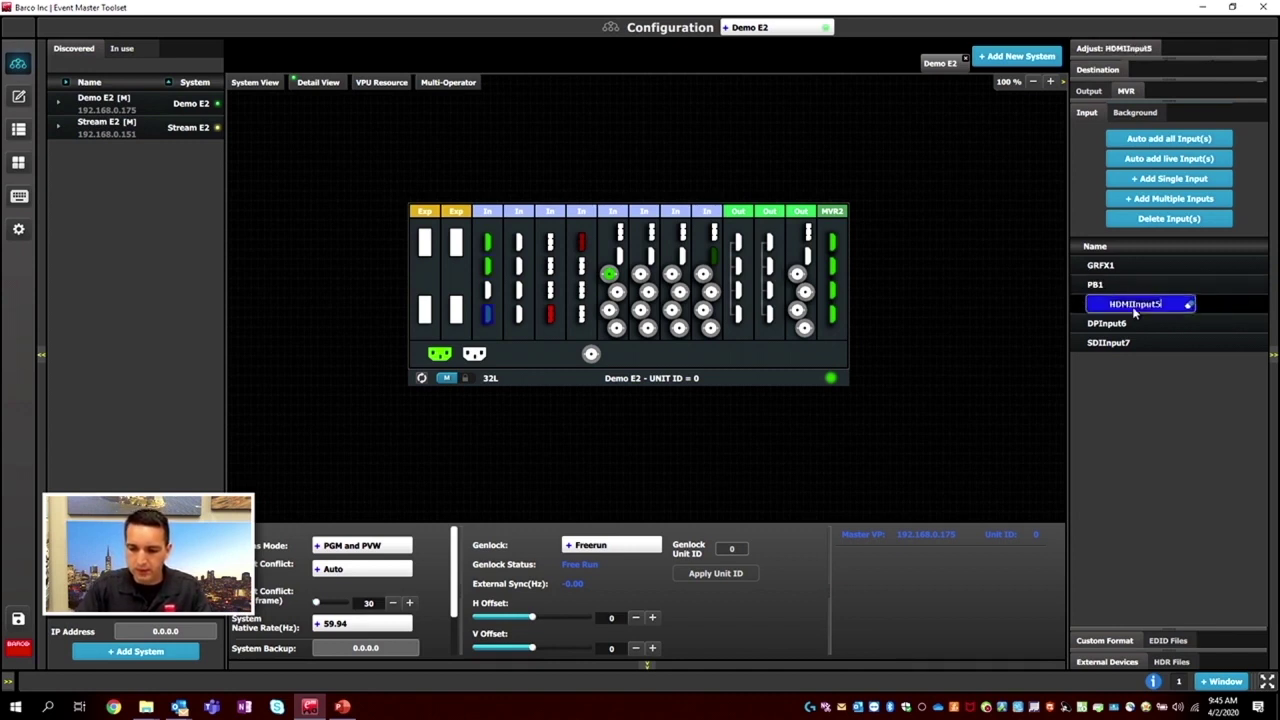
{"action": "type", "text": "6"}
{"action": "key", "text": "BackSpace"}
{"action": "type", "text": "VT"}
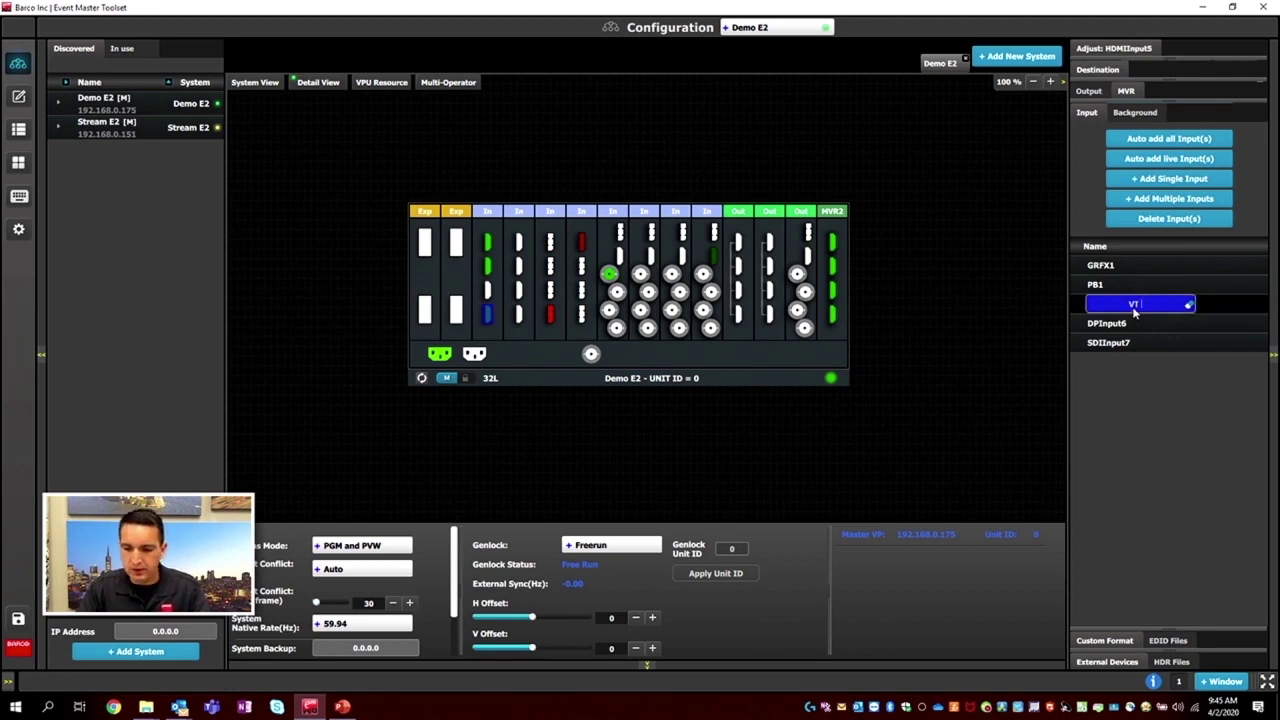
{"action": "type", "text": "1"}
{"action": "key", "text": "Return"}
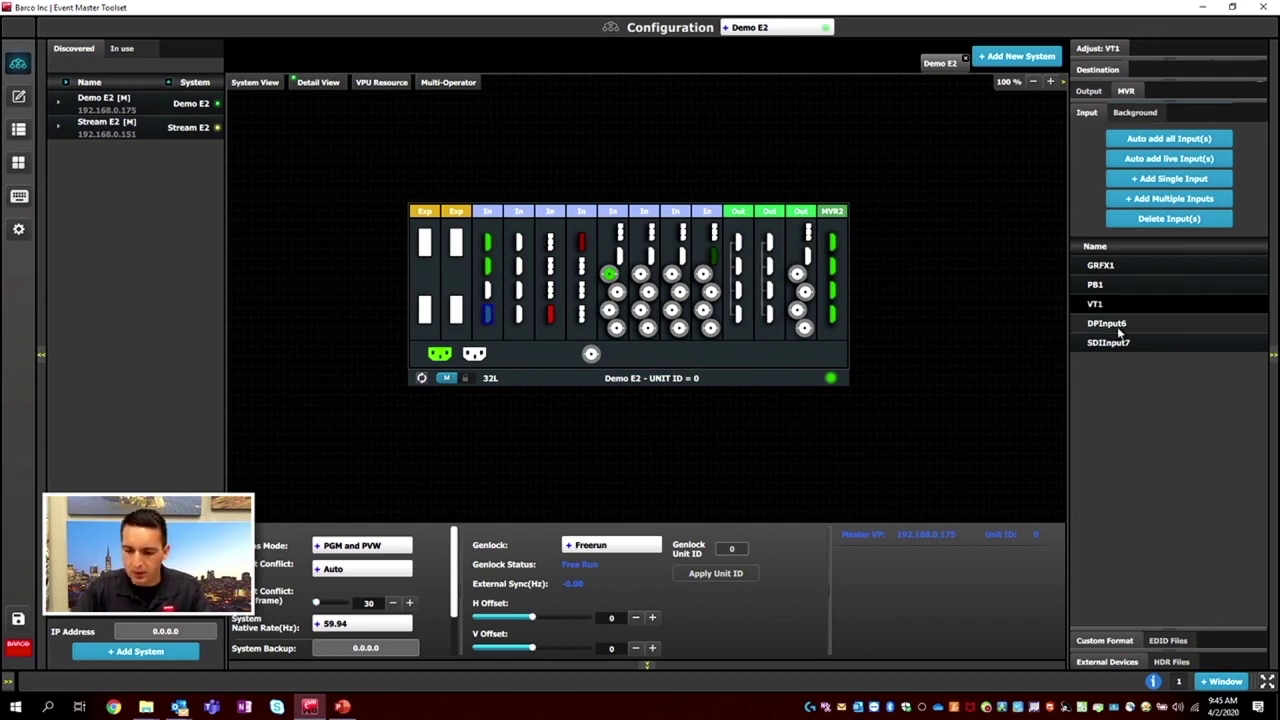
Rename the DisplayPort input as Misc and the SDI input as Cam.
{"action": "left_click", "coordinate": [1121, 330]}
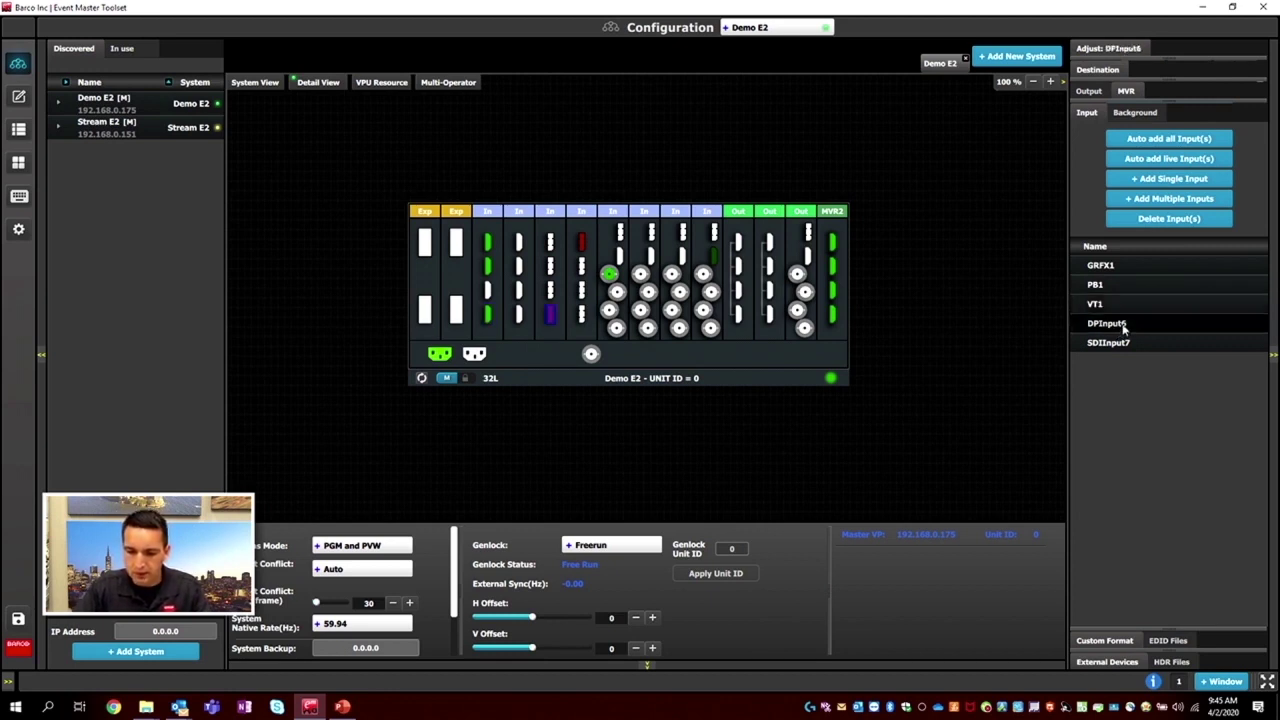
{"action": "left_click", "coordinate": [1123, 329]}
{"action": "type", "text": "Misc"}
{"action": "key", "text": "Return"}
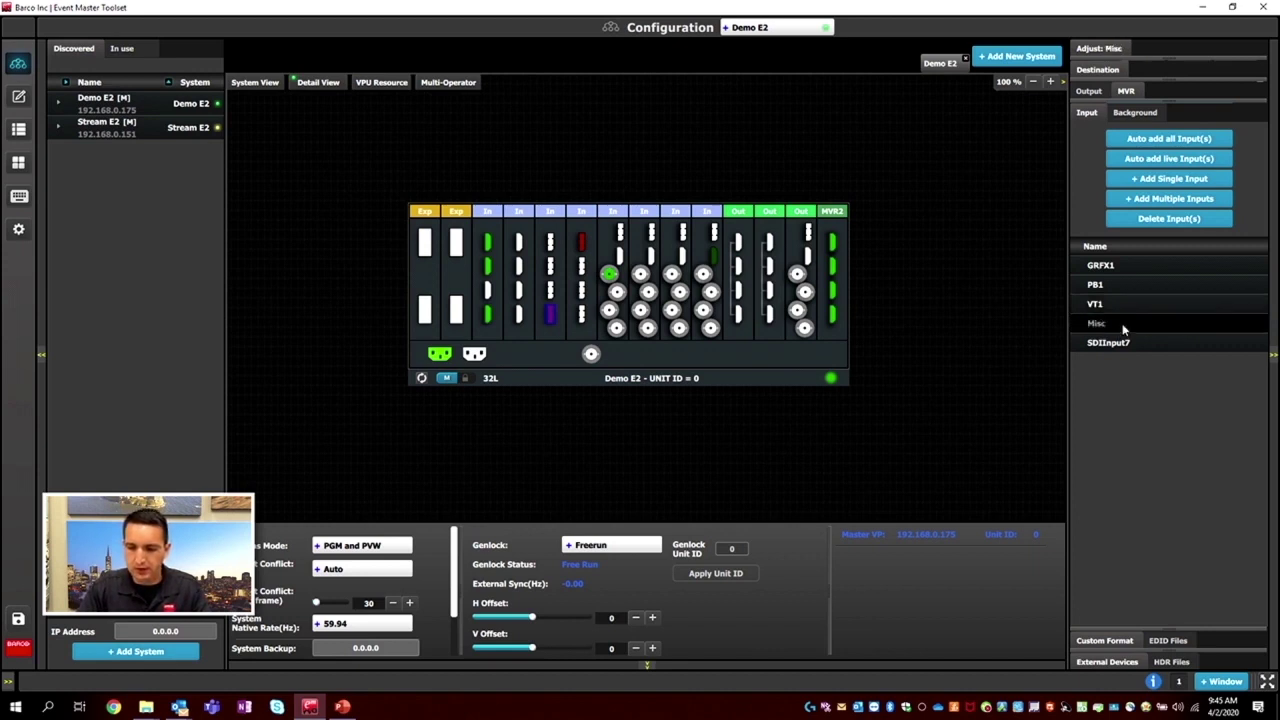
{"action": "left_click", "coordinate": [1117, 345]}
{"action": "left_click", "coordinate": [1117, 346]}
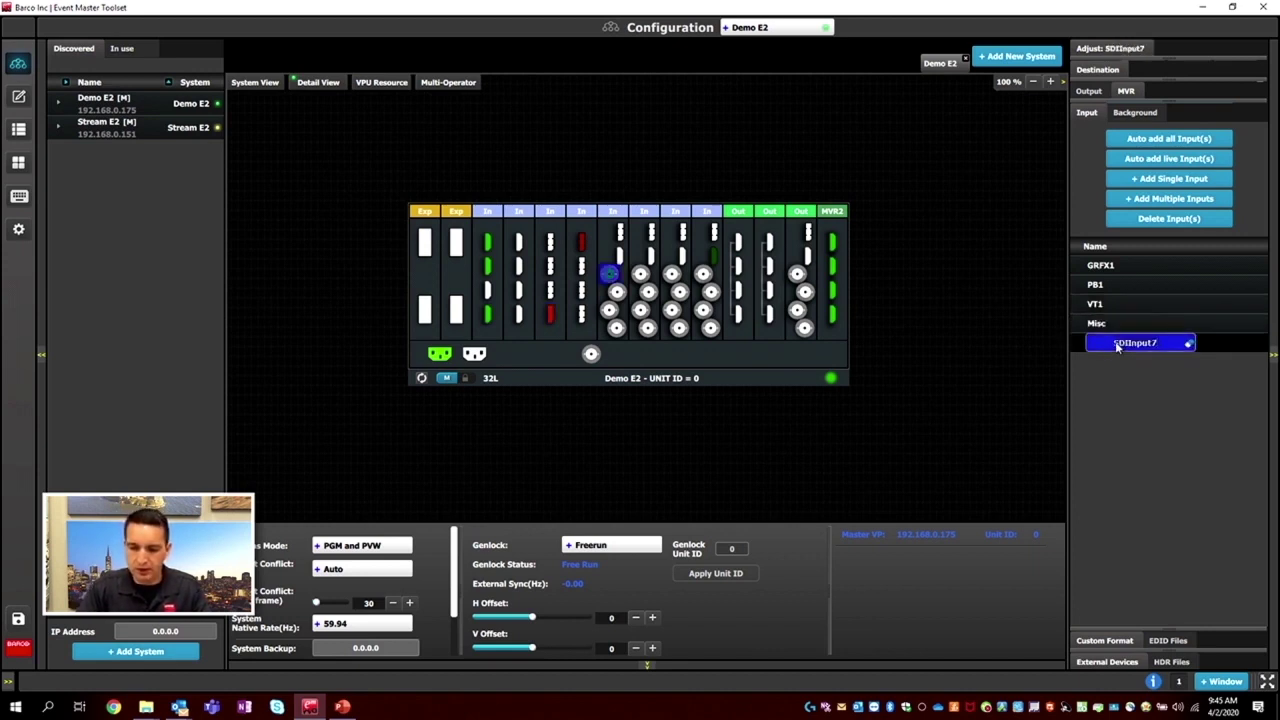
{"action": "key", "text": "Return"}
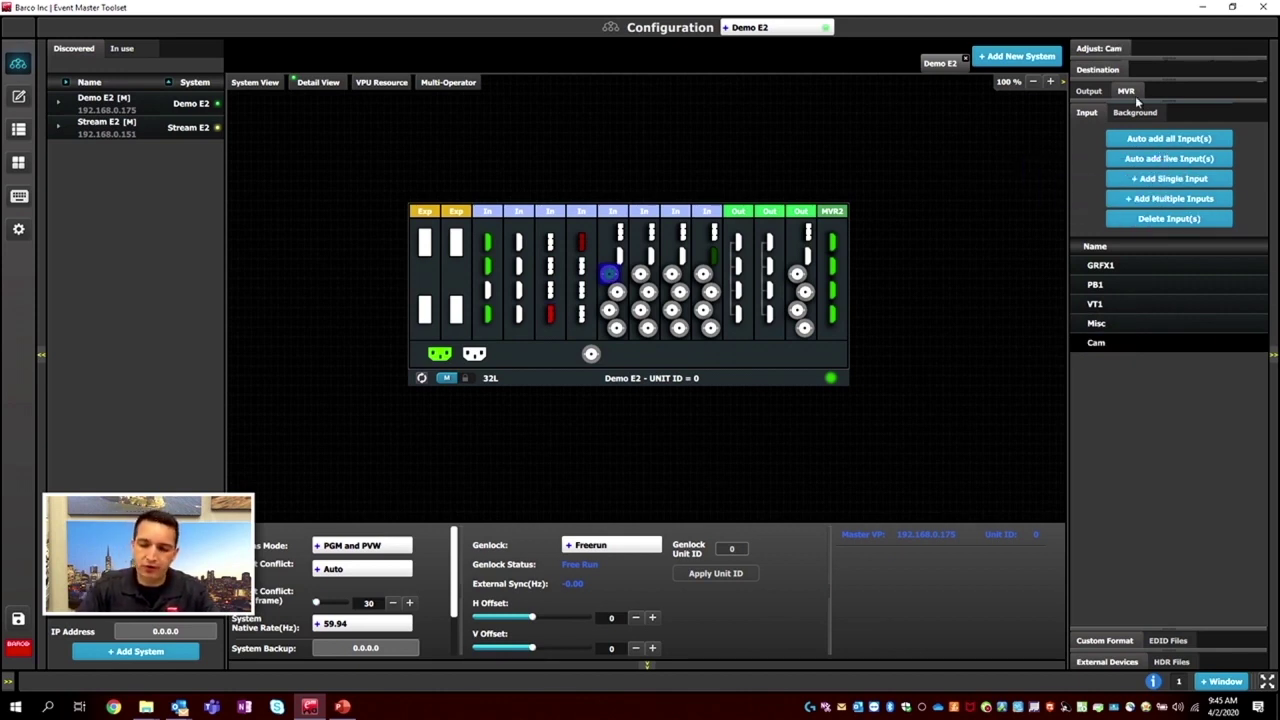
Review the format and connector settings of the PB1 and Cam inputs and save the configuration.
{"action": "left_click", "coordinate": [488, 266]}
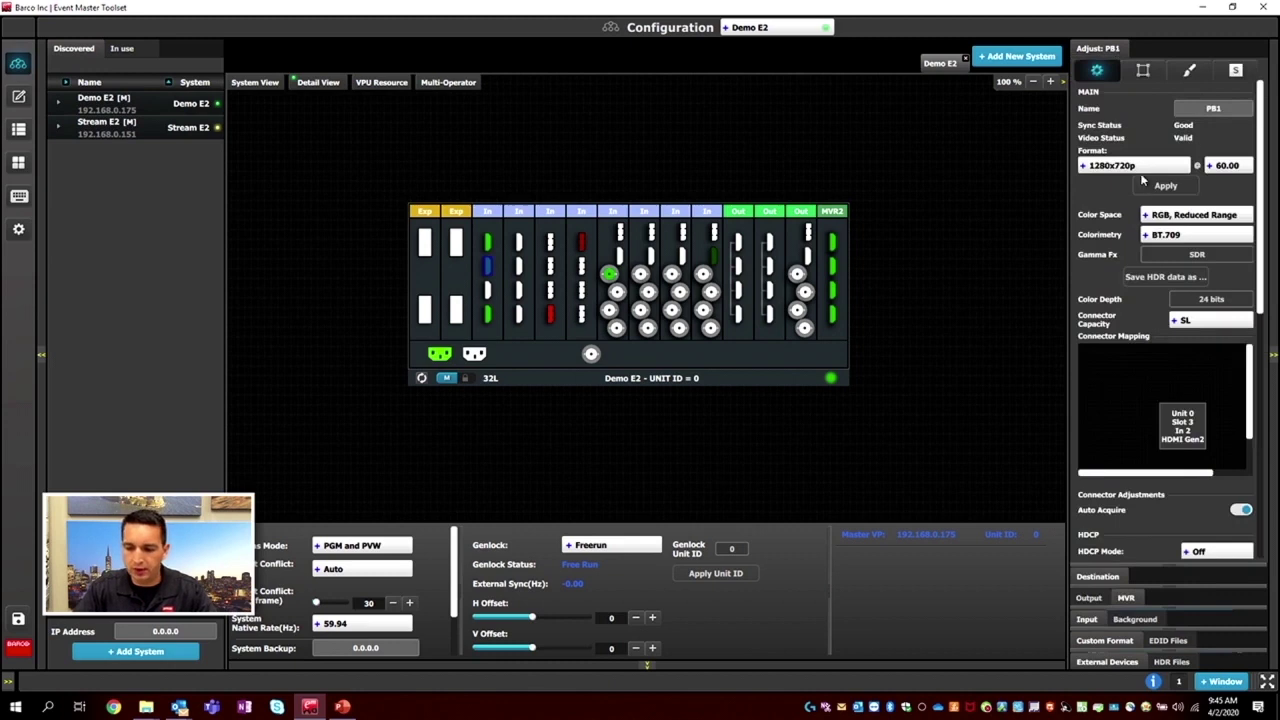
{"action": "left_click", "coordinate": [608, 276]}
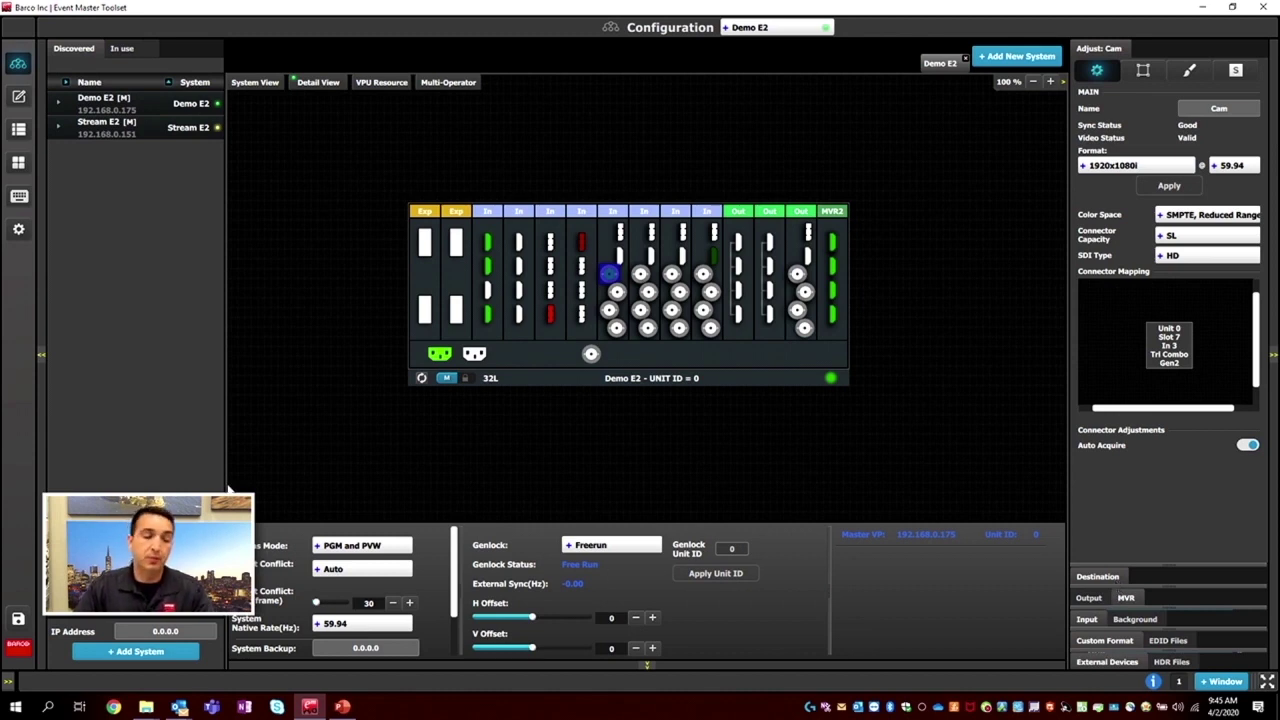
{"action": "left_click", "coordinate": [21, 619]}
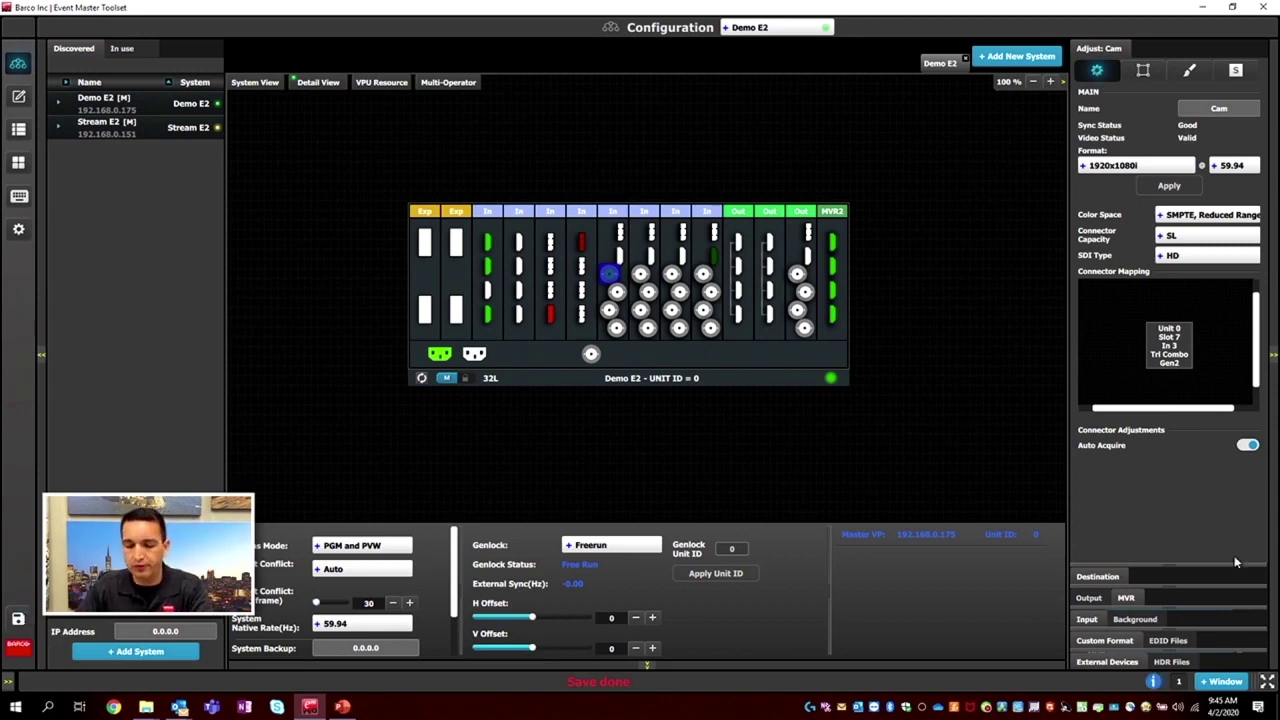
Add the first three HDMI connectors of the first output card as separate outputs.
{"action": "left_click", "coordinate": [1097, 599]}
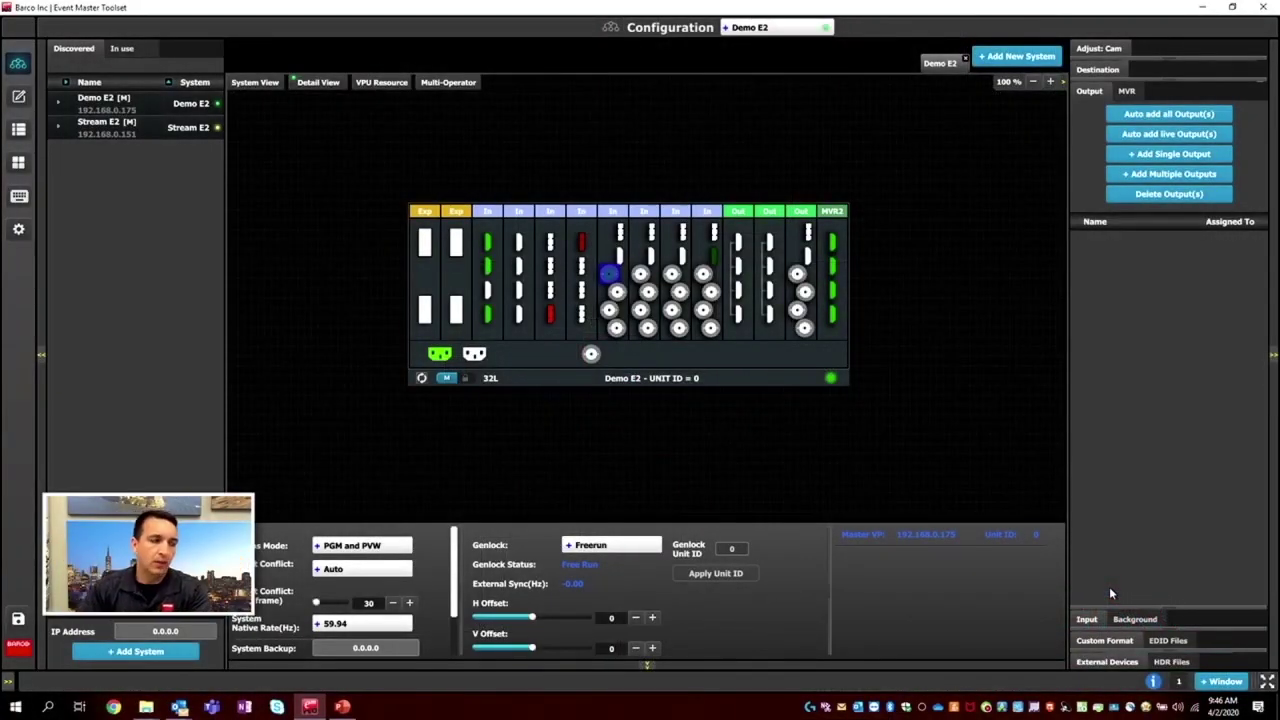
{"action": "left_click", "coordinate": [740, 250]}
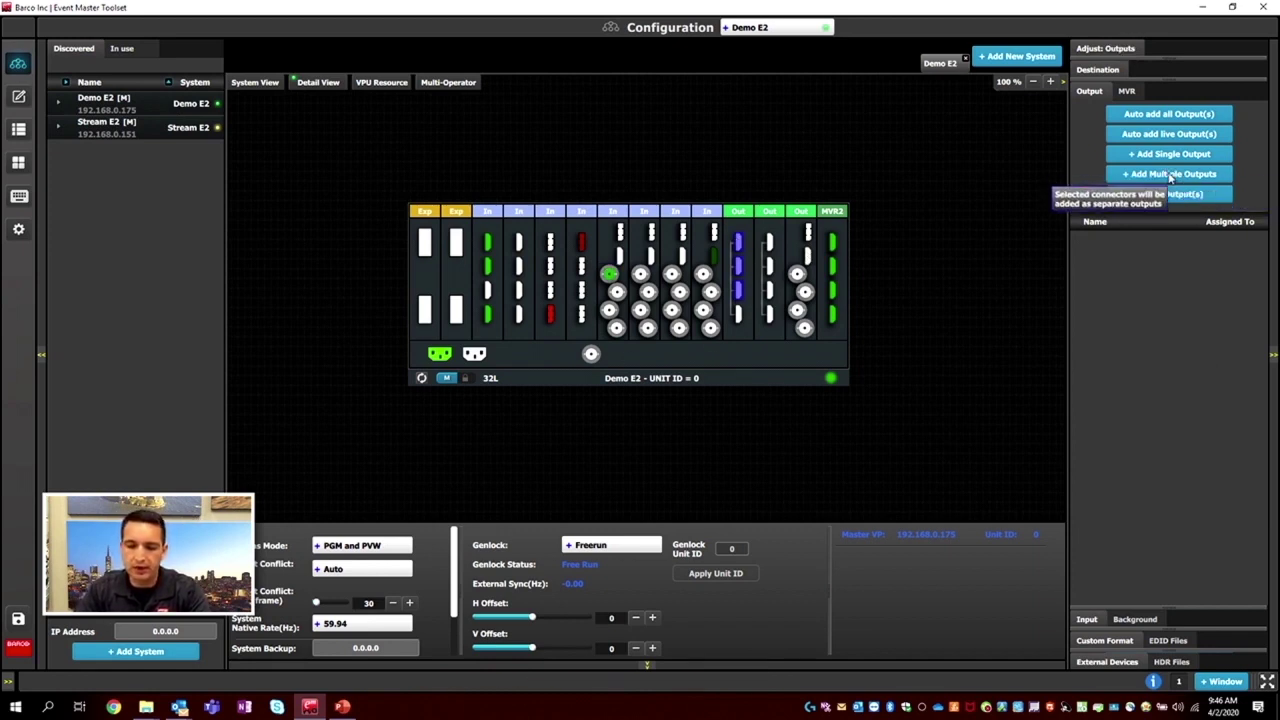
{"action": "left_click", "coordinate": [1170, 176]}
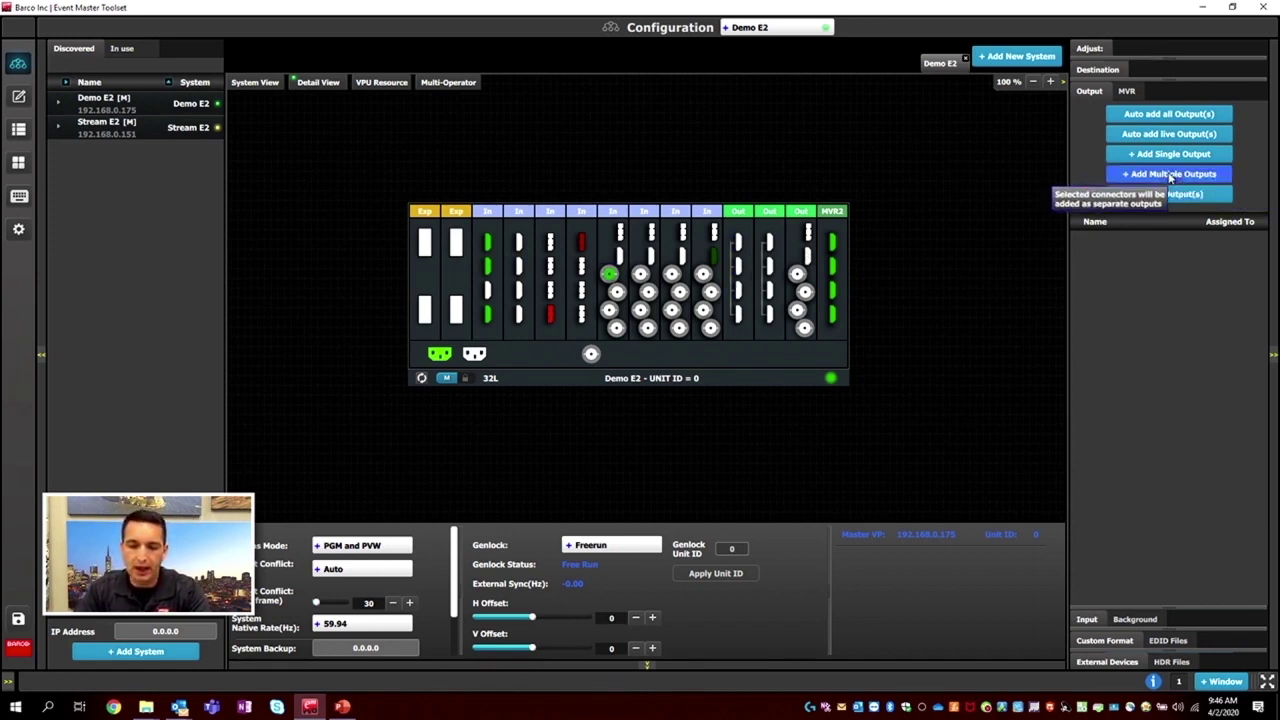
Rename the output HDMIOutput1 as Wide Left.
{"action": "left_click", "coordinate": [1115, 246]}
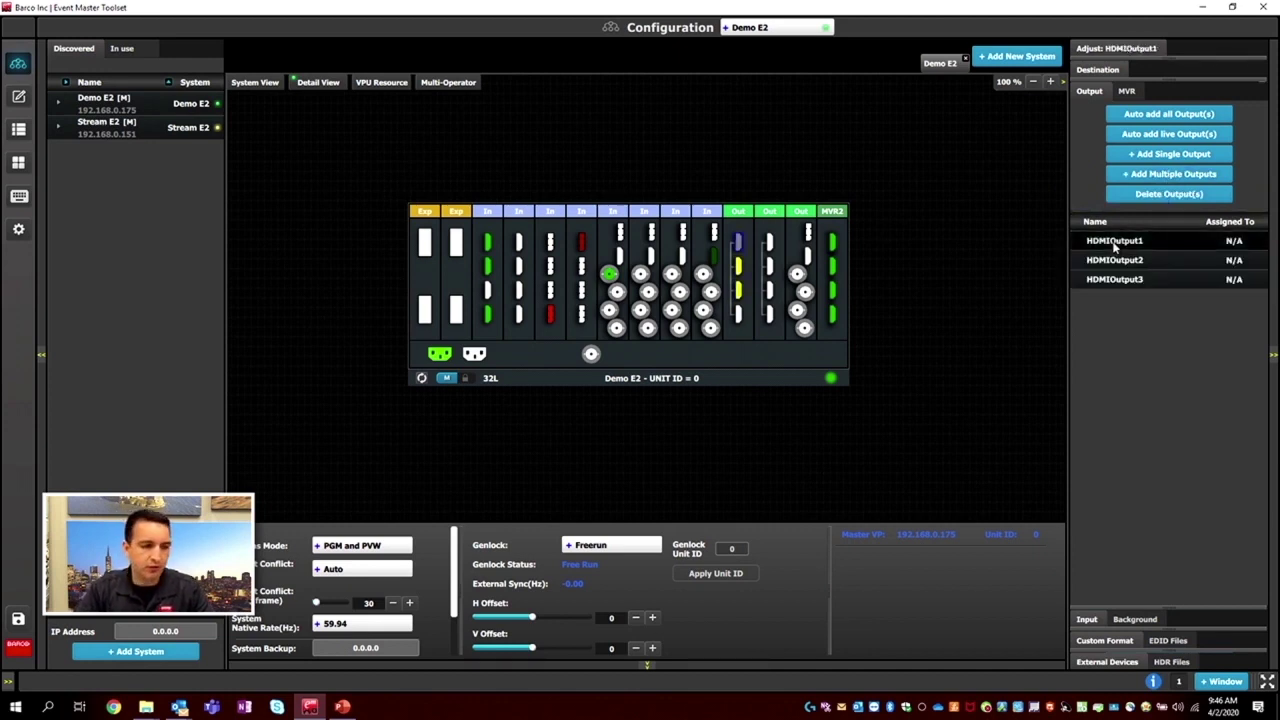
{"action": "left_click", "coordinate": [1115, 242]}
{"action": "type", "text": "Screen"}
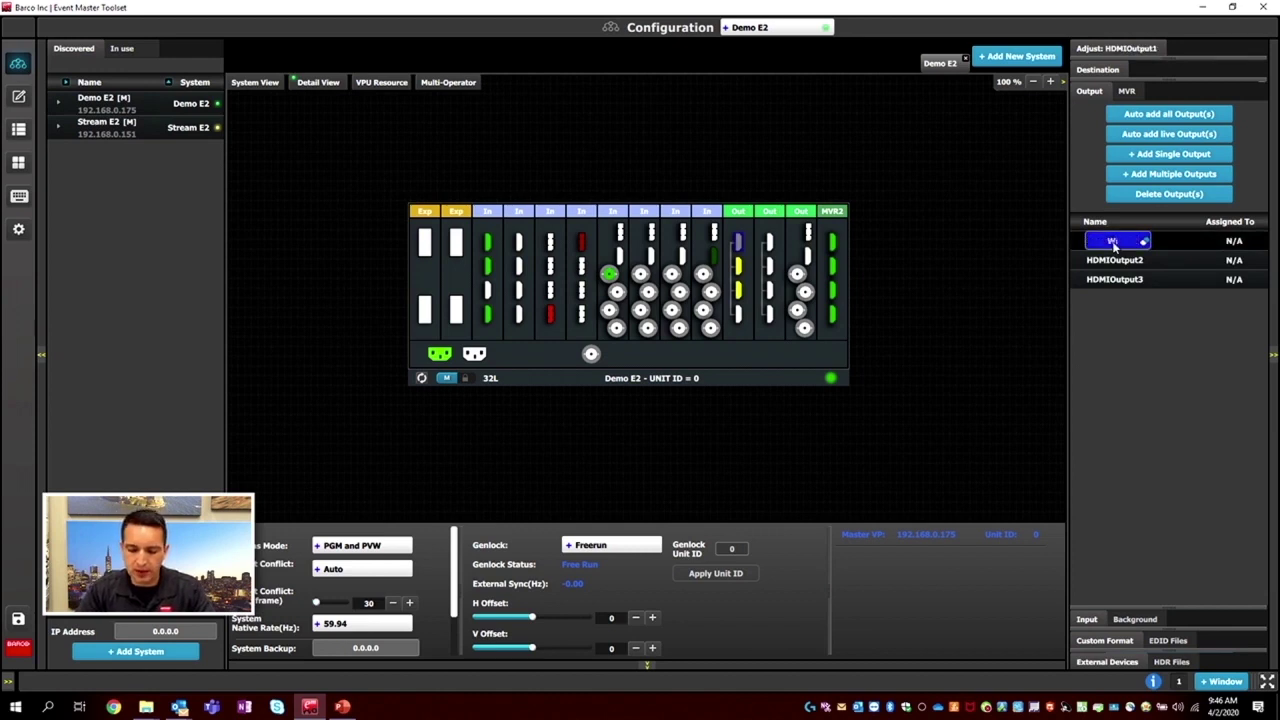
{"action": "key", "text": "Return"}
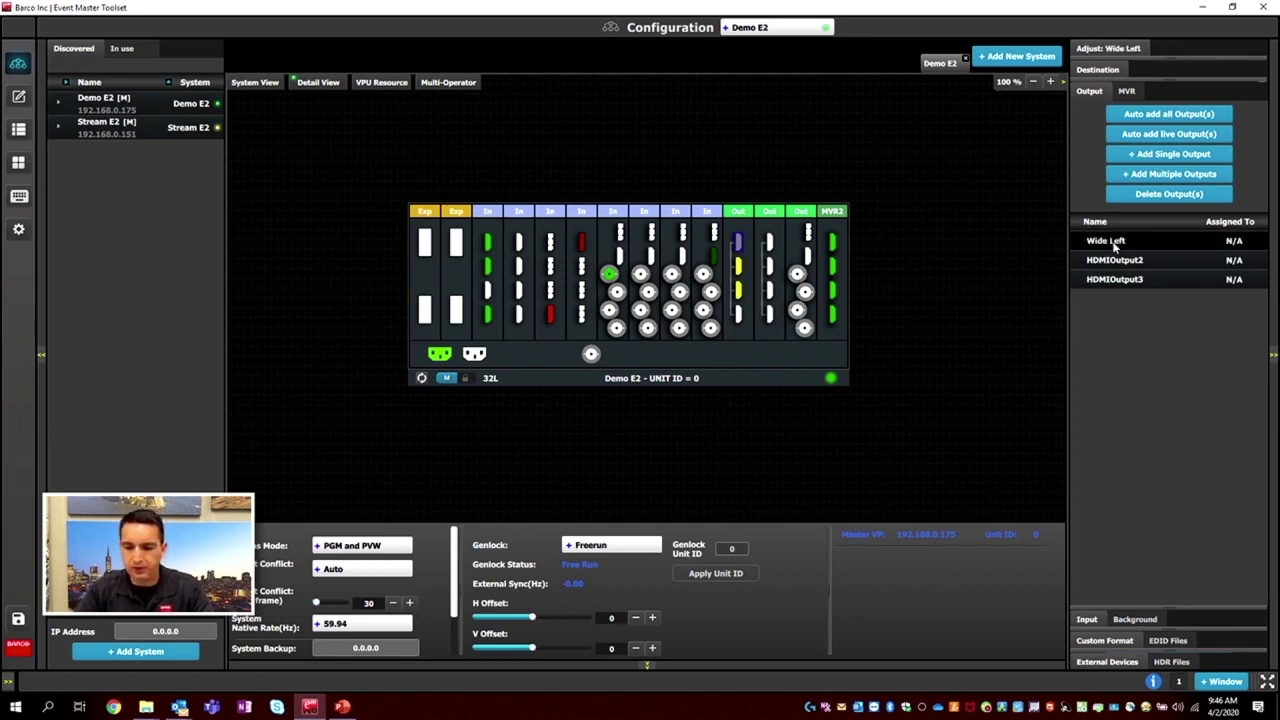
Rename the output HDMIOutput2 as Wide Right.
{"action": "left_click", "coordinate": [1117, 262]}
{"action": "left_click", "coordinate": [1117, 263]}
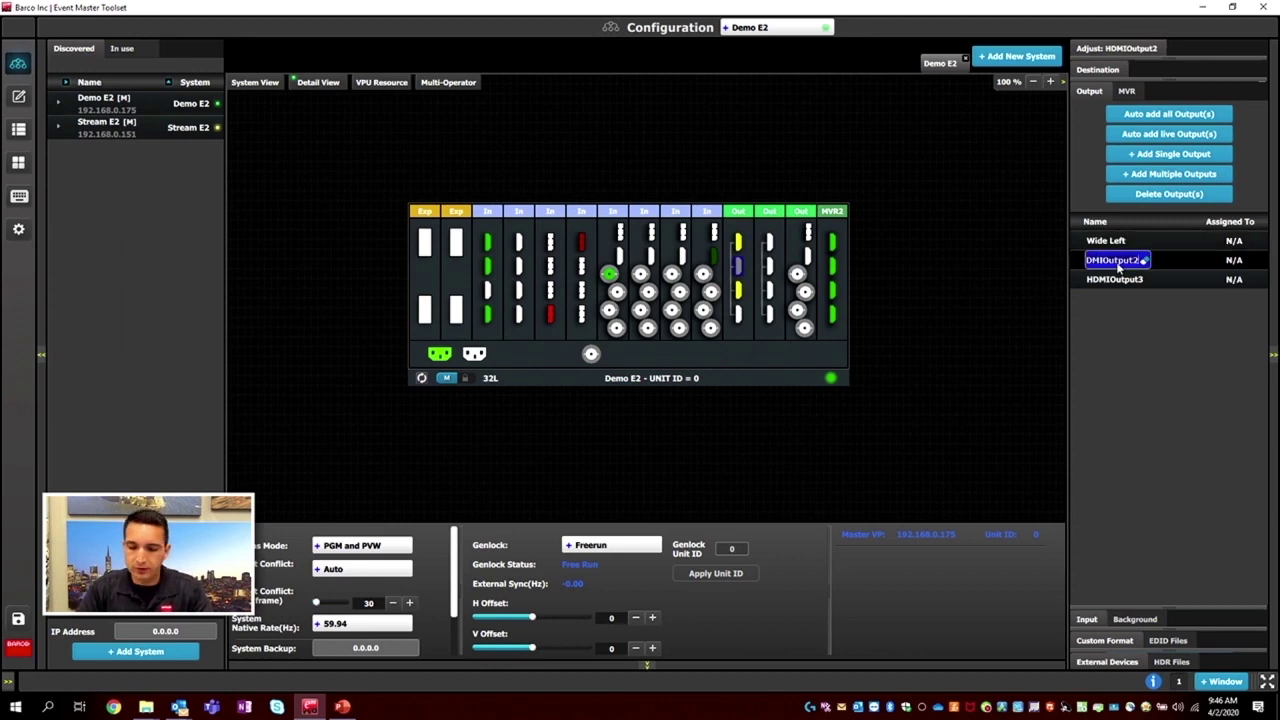
{"action": "type", "text": "Wide"}
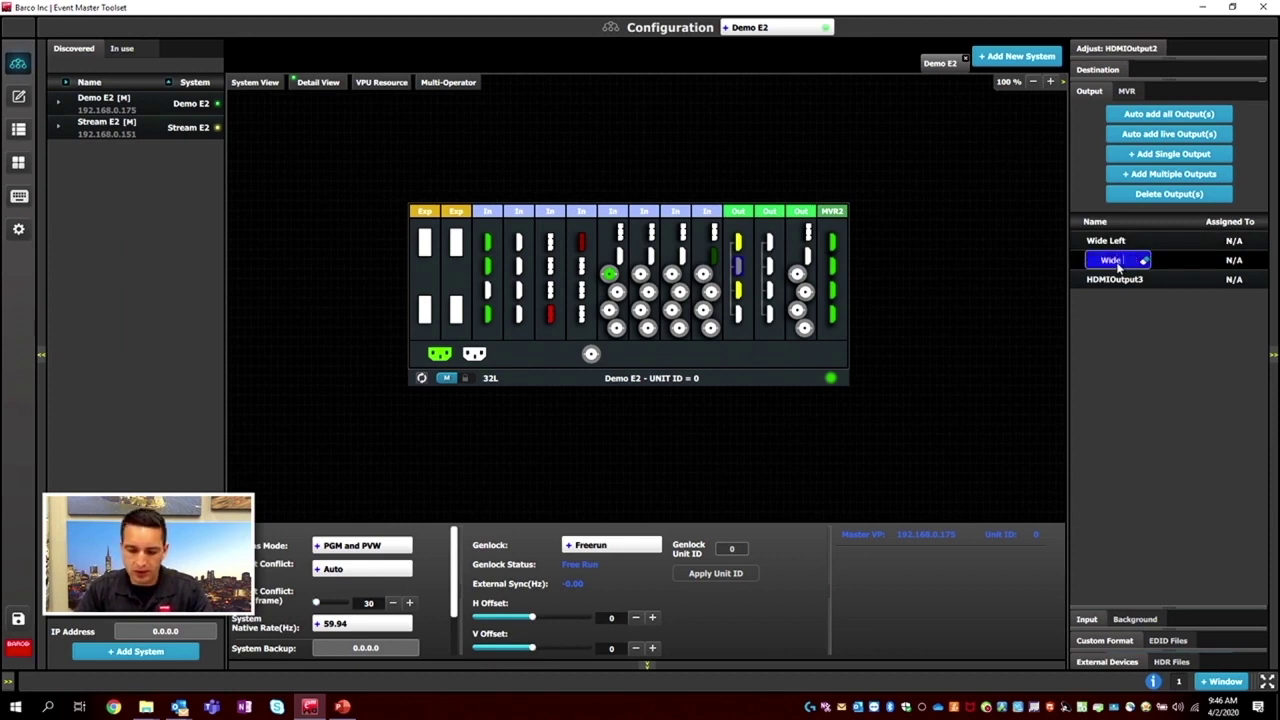
{"action": "type", "text": " Right"}
{"action": "key", "text": "Return"}
Rename the output HDMIOutput3 as Side Screen.
{"action": "left_click", "coordinate": [1127, 281]}
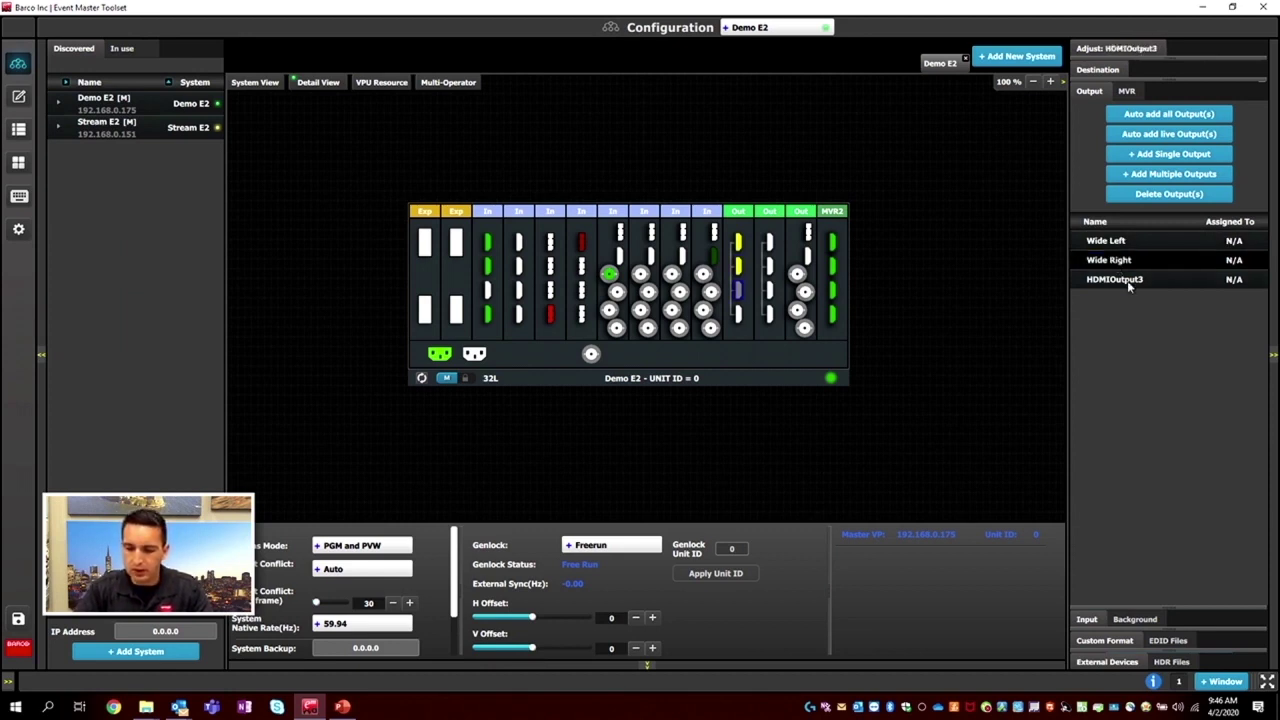
{"action": "left_click", "coordinate": [1127, 281]}
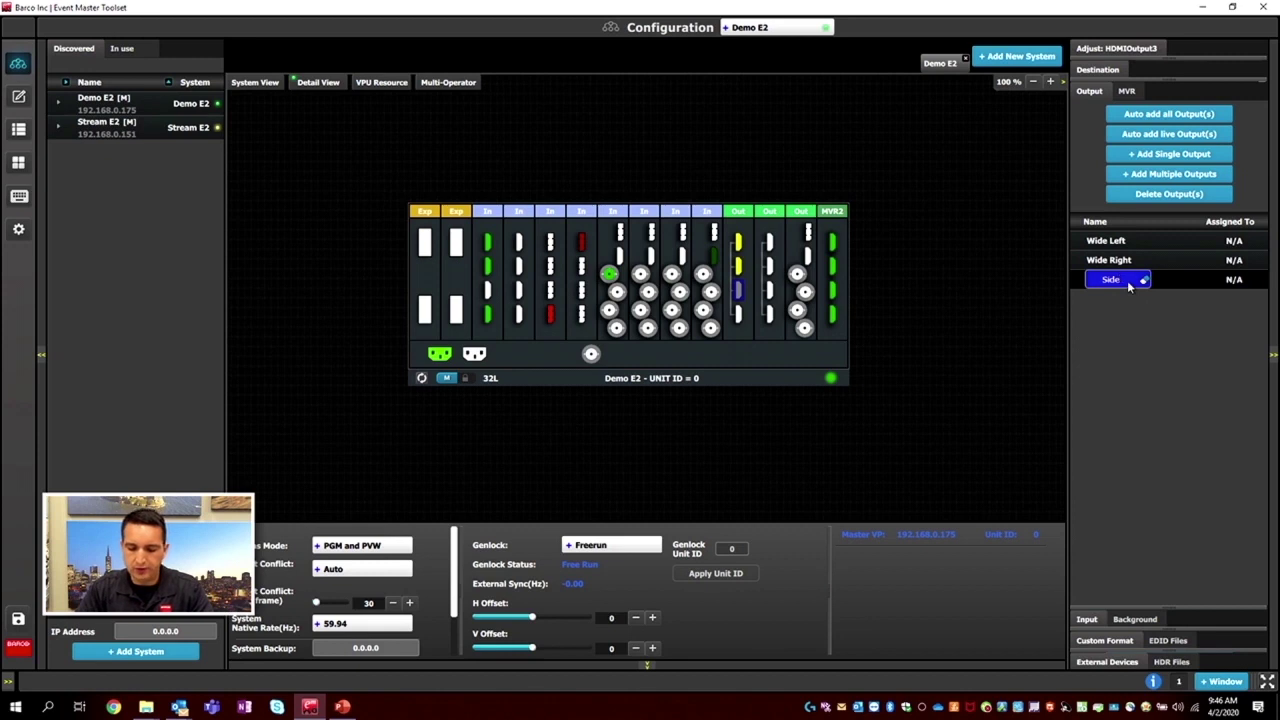
{"action": "type", "text": "Side Screen"}
{"action": "key", "text": "Return"}
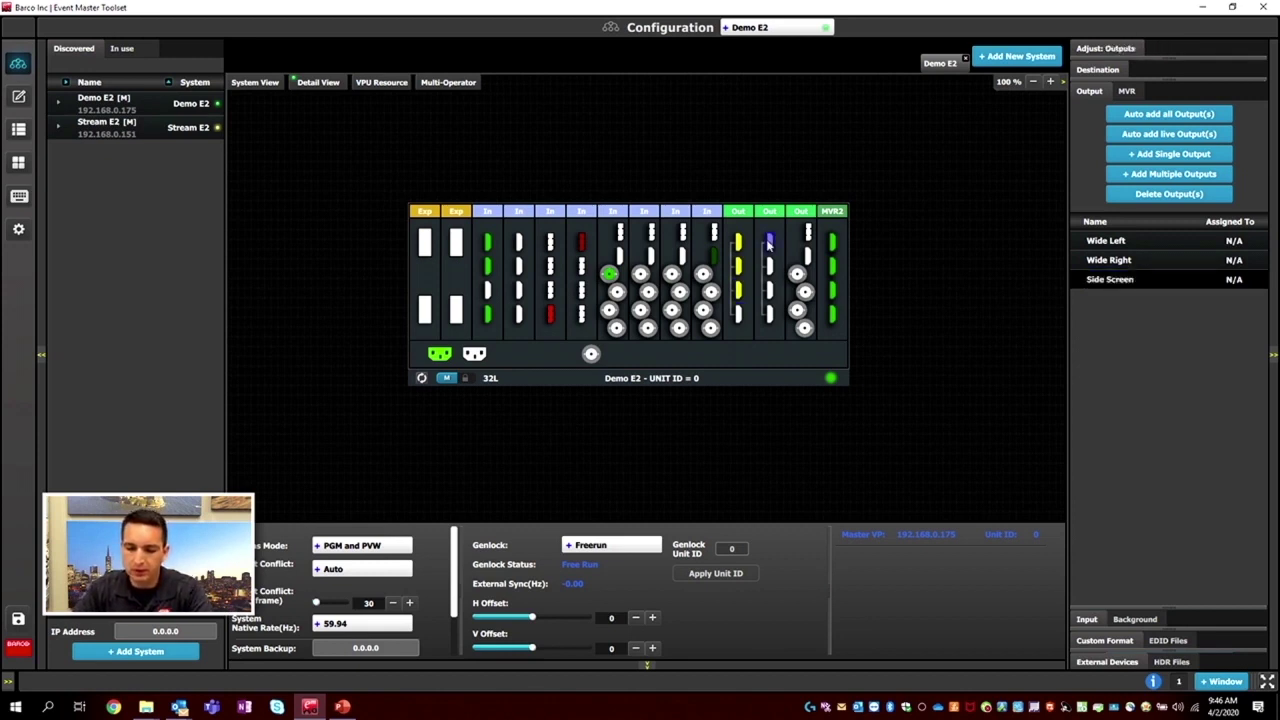
Add the first connector of the second output card as an output and name it DSM.
{"action": "left_click", "coordinate": [1169, 194]}
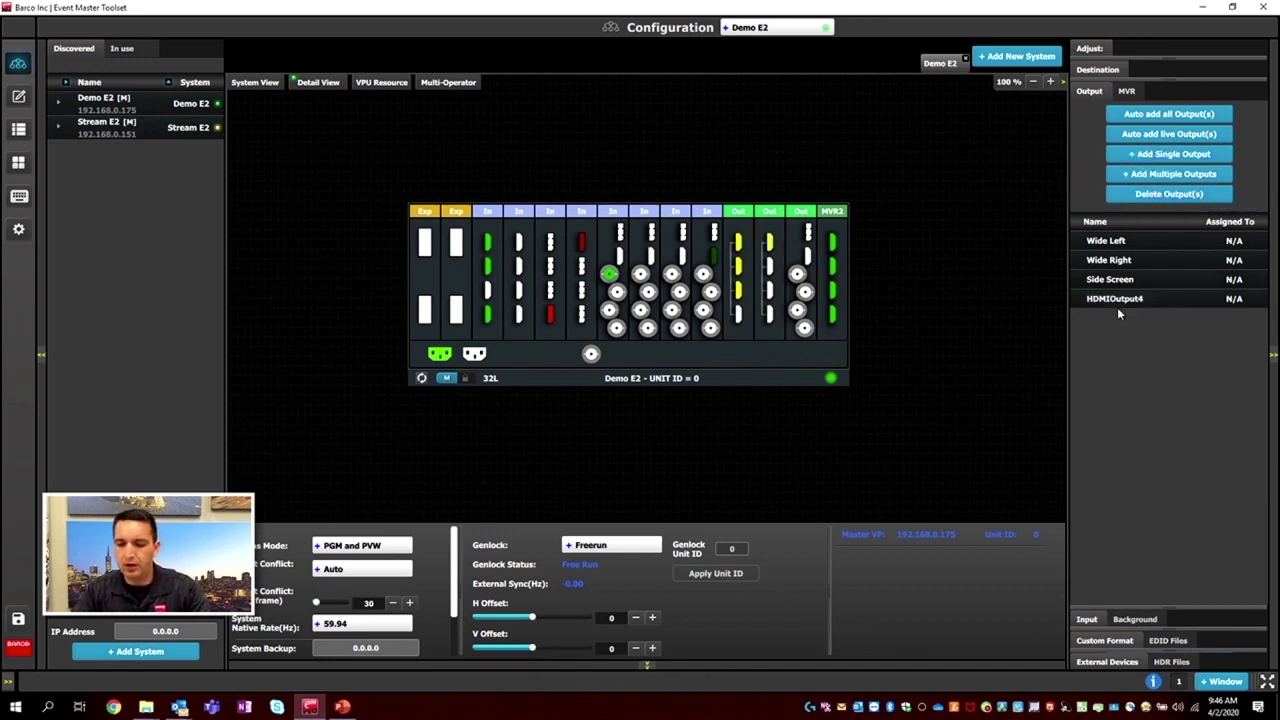
{"action": "left_click", "coordinate": [1123, 300]}
{"action": "left_click", "coordinate": [1127, 300]}
{"action": "type", "text": "DSM"}
{"action": "key", "text": "Return"}
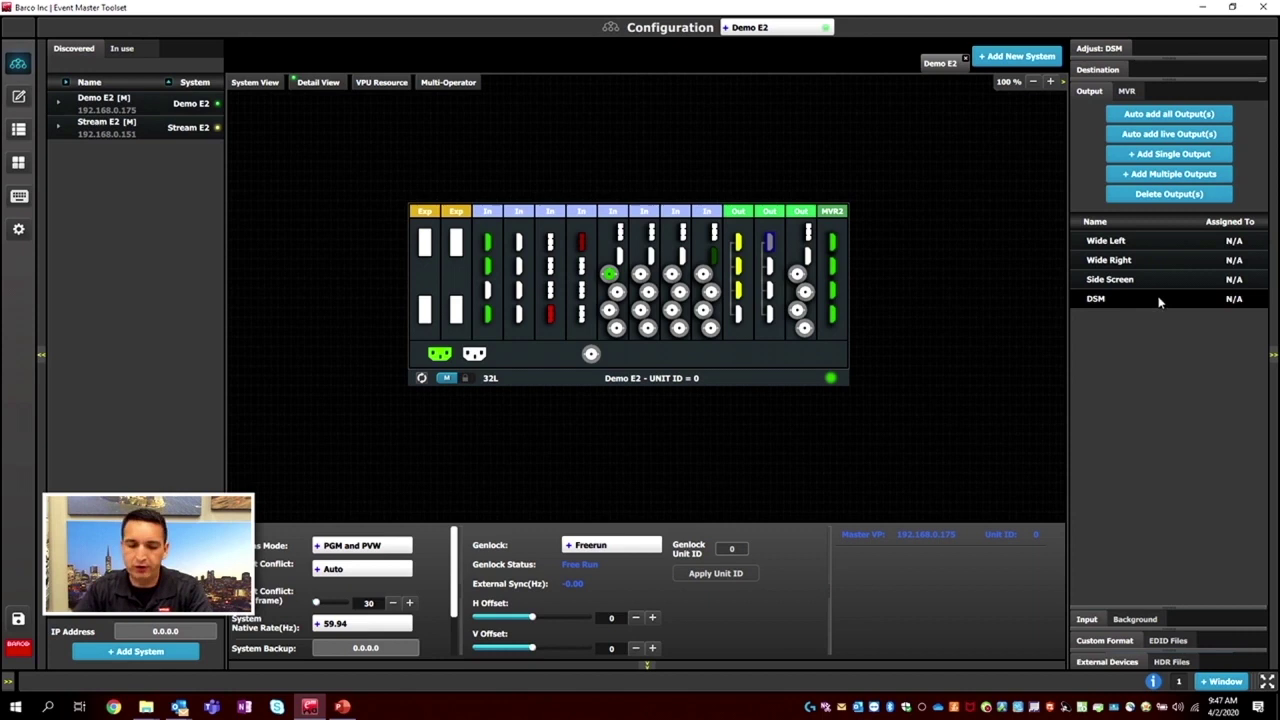
Review the format and test pattern settings of the Wide Left output and save the configuration.
{"action": "left_click", "coordinate": [1113, 247]}
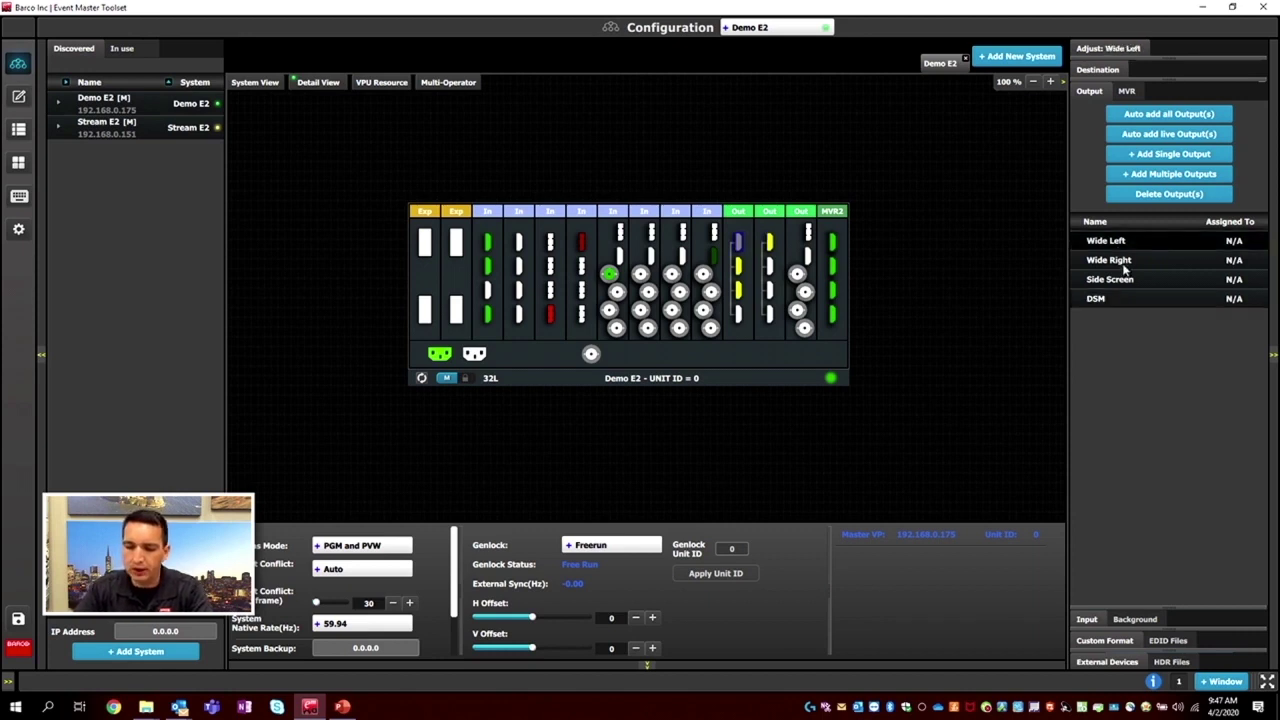
{"action": "left_click", "coordinate": [1125, 48]}
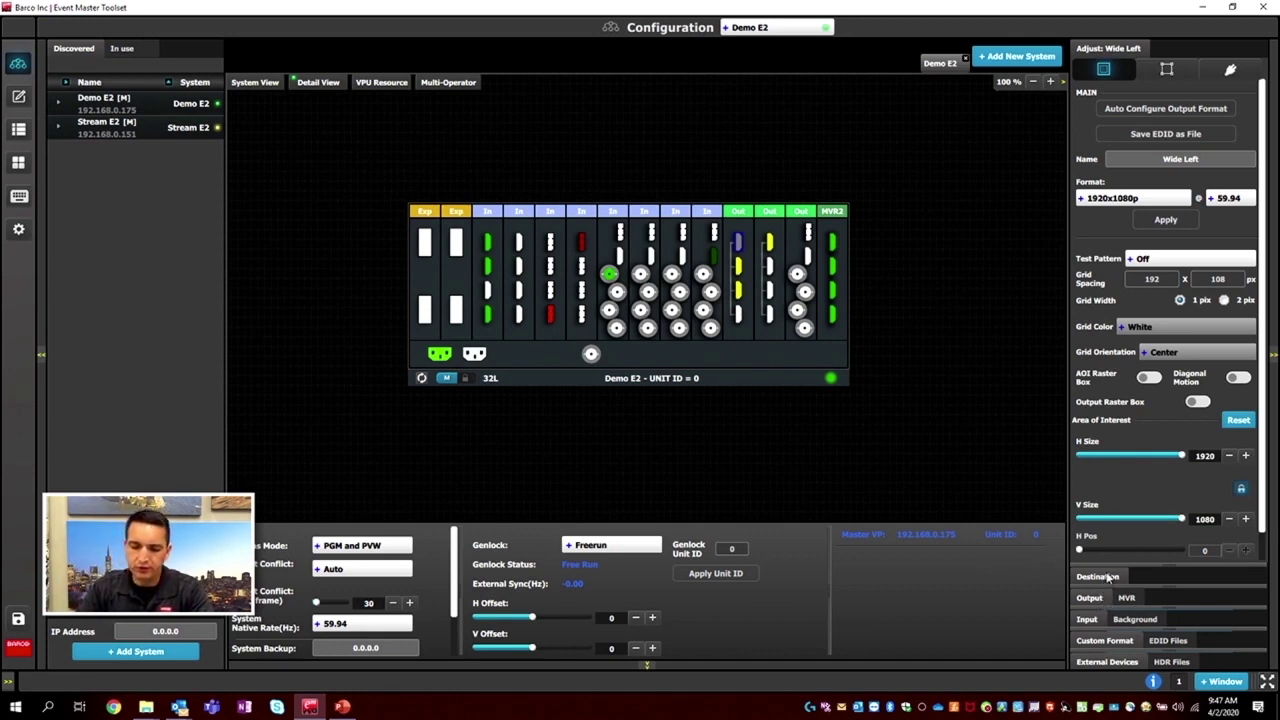
{"action": "left_click", "coordinate": [18, 619]}
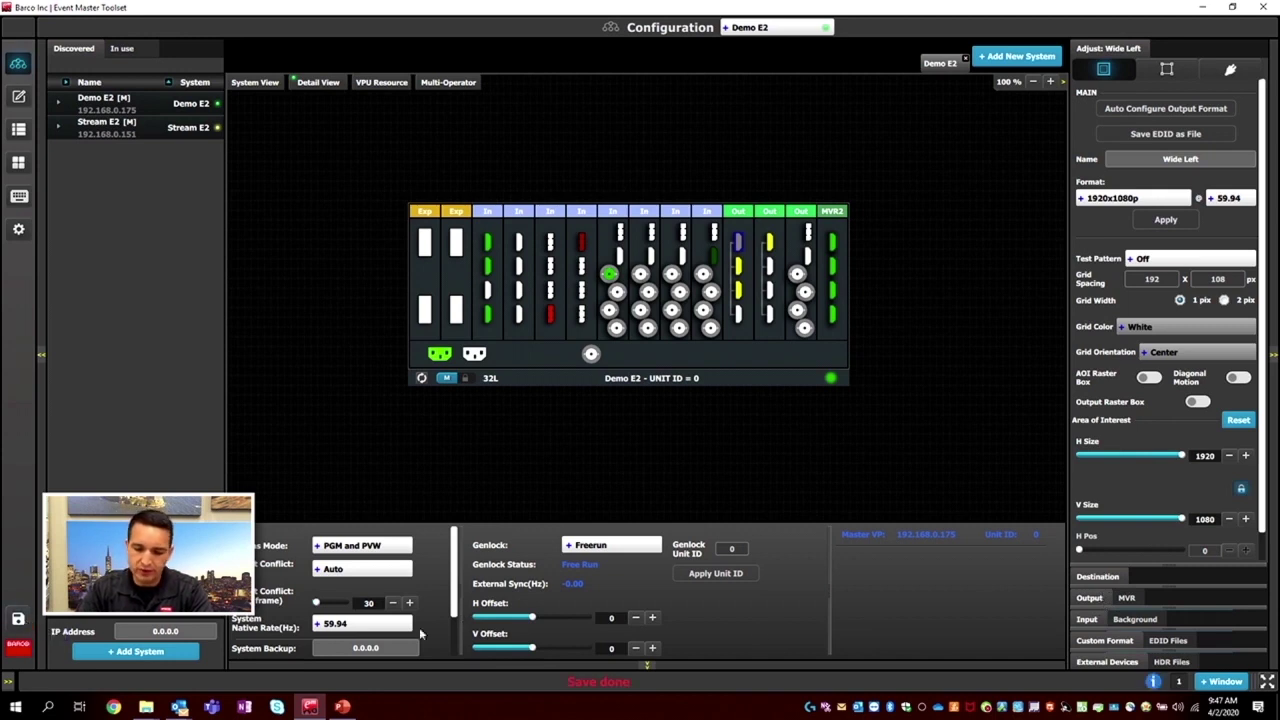
Add a screen destination with the Wide Left output and name it Wide Screen.
{"action": "left_click", "coordinate": [1090, 578]}
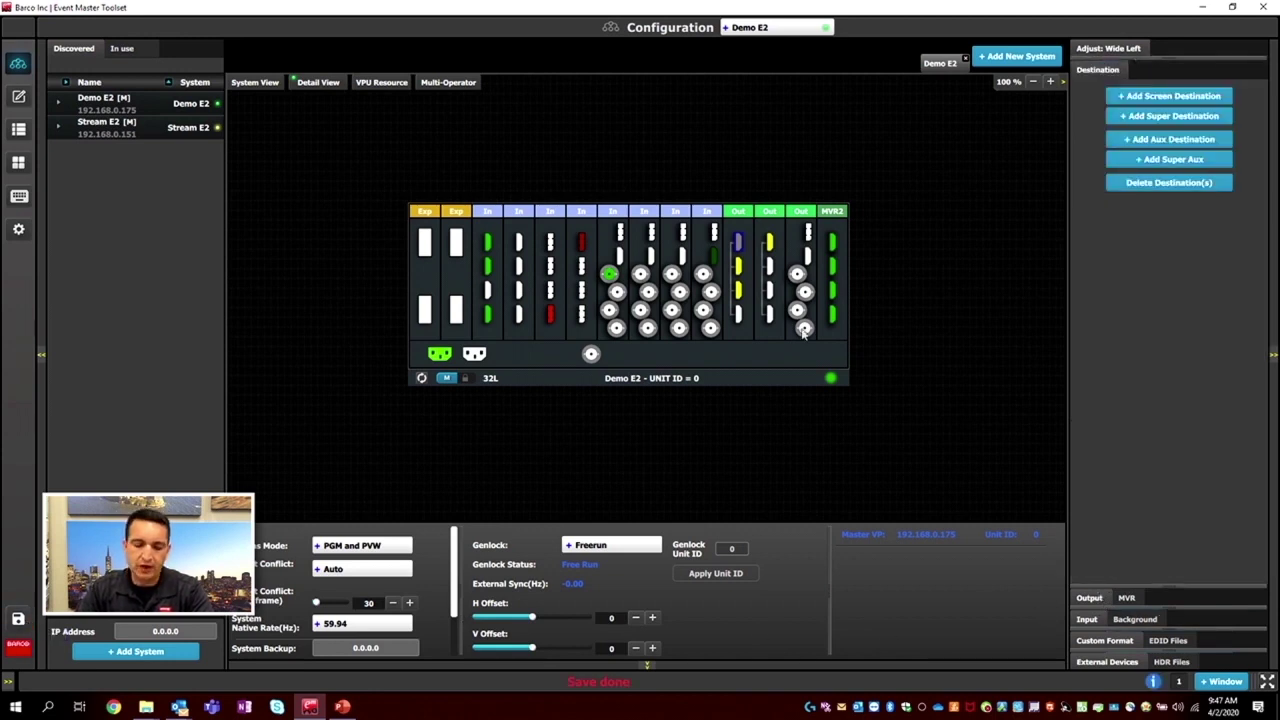
{"action": "left_click", "coordinate": [1188, 97]}
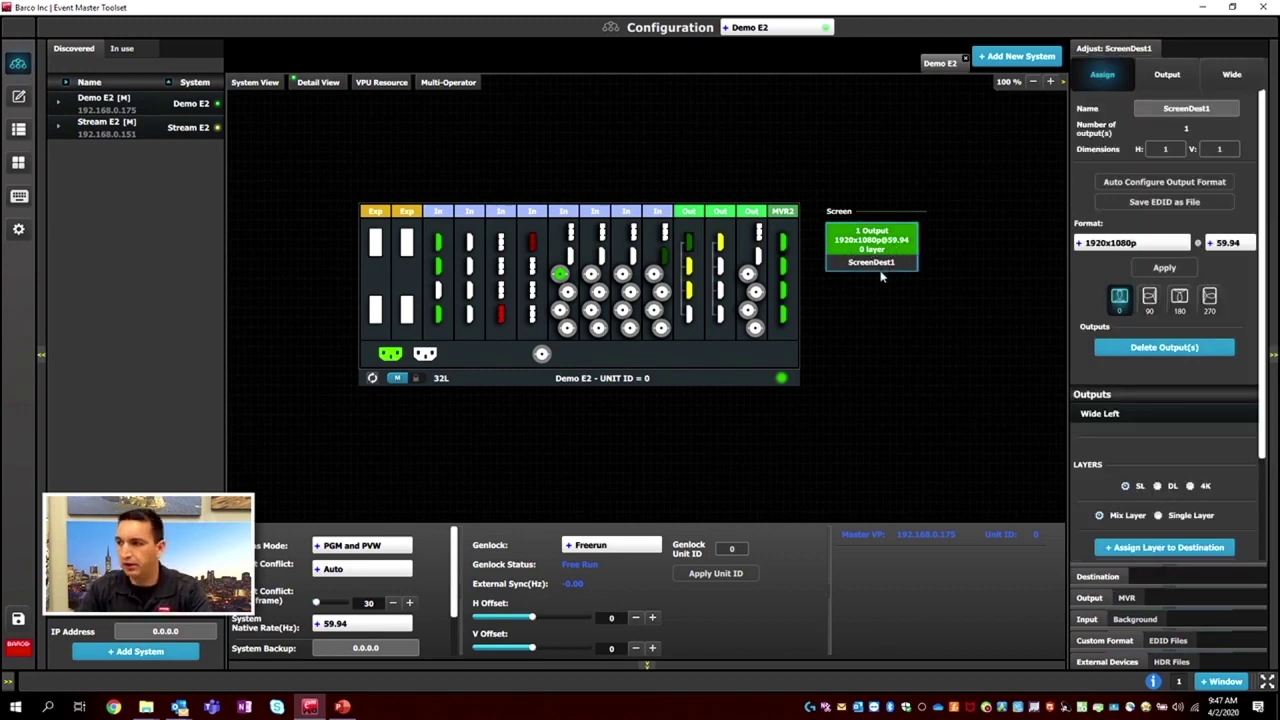
{"action": "double_click", "coordinate": [1213, 110]}
{"action": "type", "text": "Wid"}
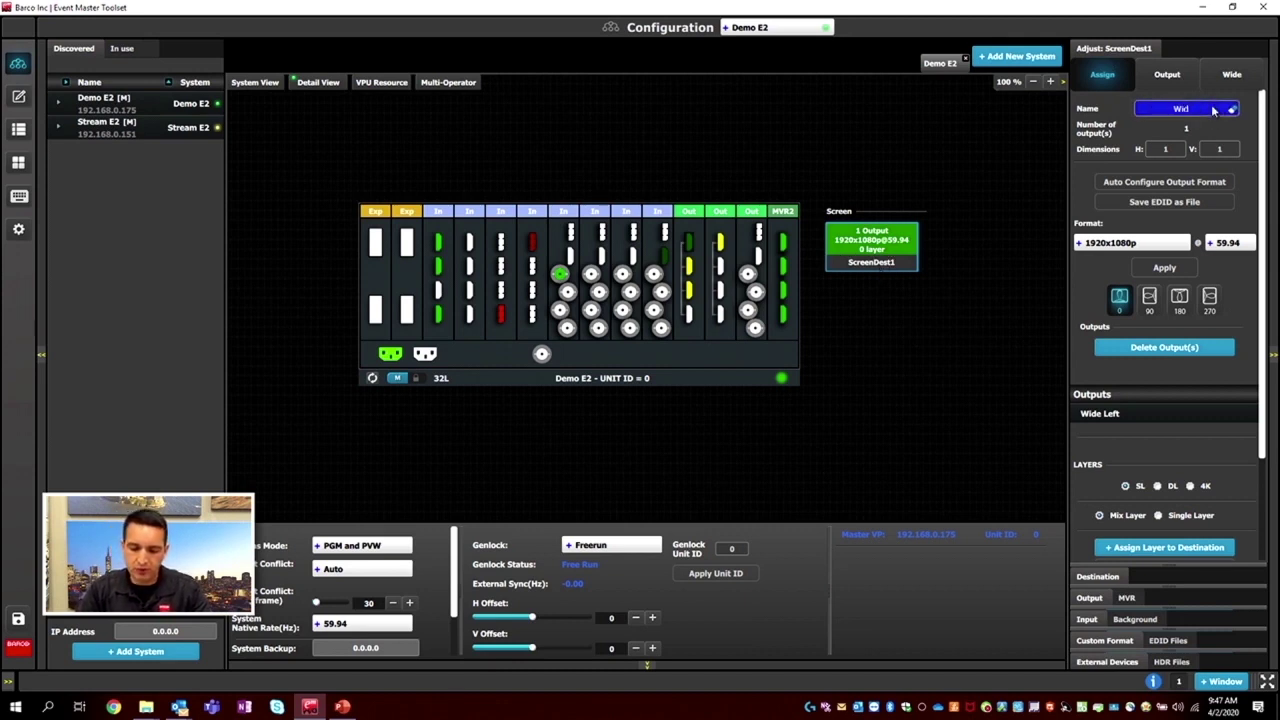
{"action": "type", "text": "e Screen"}
{"action": "key", "text": "Return"}
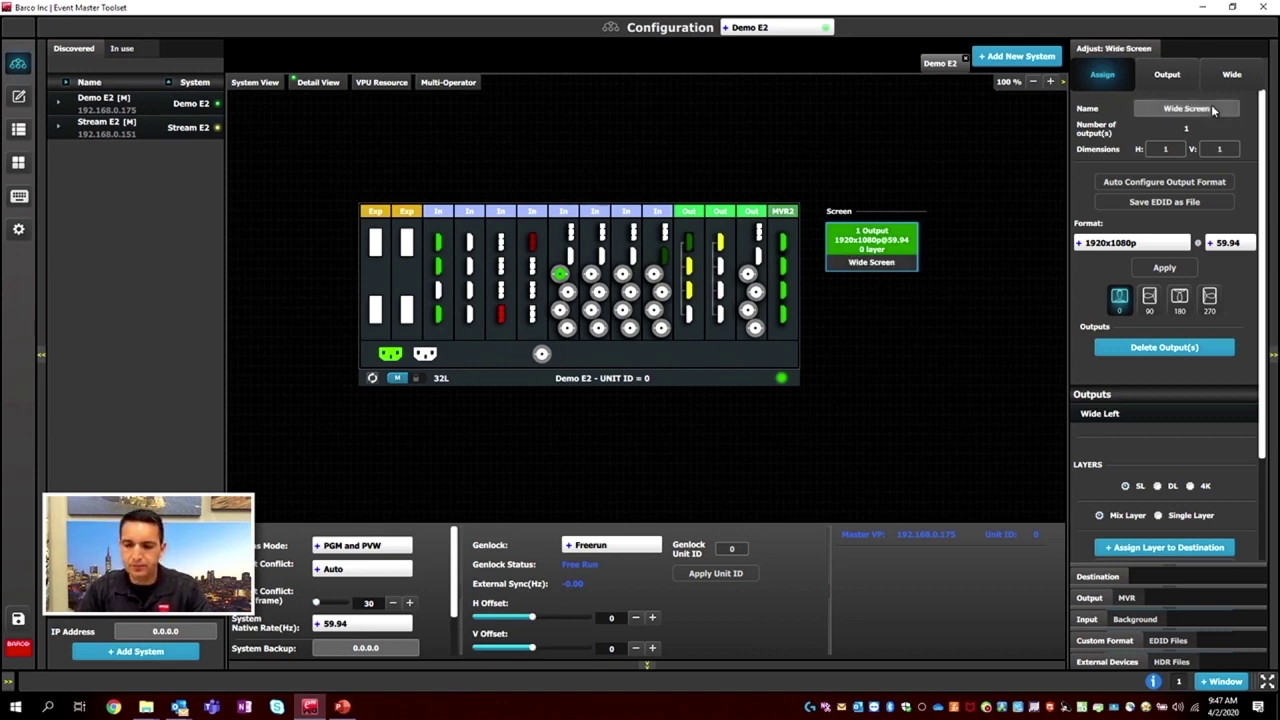
Add the Wide Right output to the Wide Screen destination beside Wide Left.
{"action": "left_click_drag", "start_coordinate": [688, 265], "coordinate": [891, 252]}
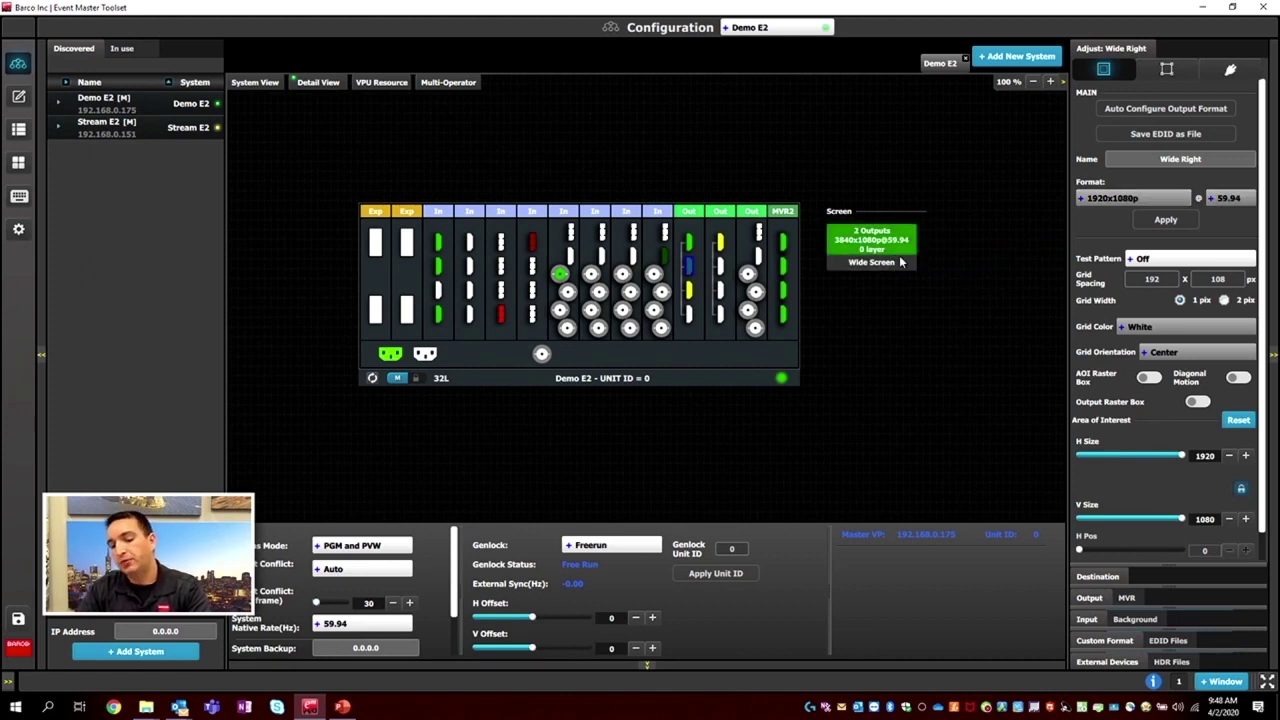
{"action": "scroll", "coordinate": [1107, 445], "scroll_direction": "down", "scroll_amount": 1}
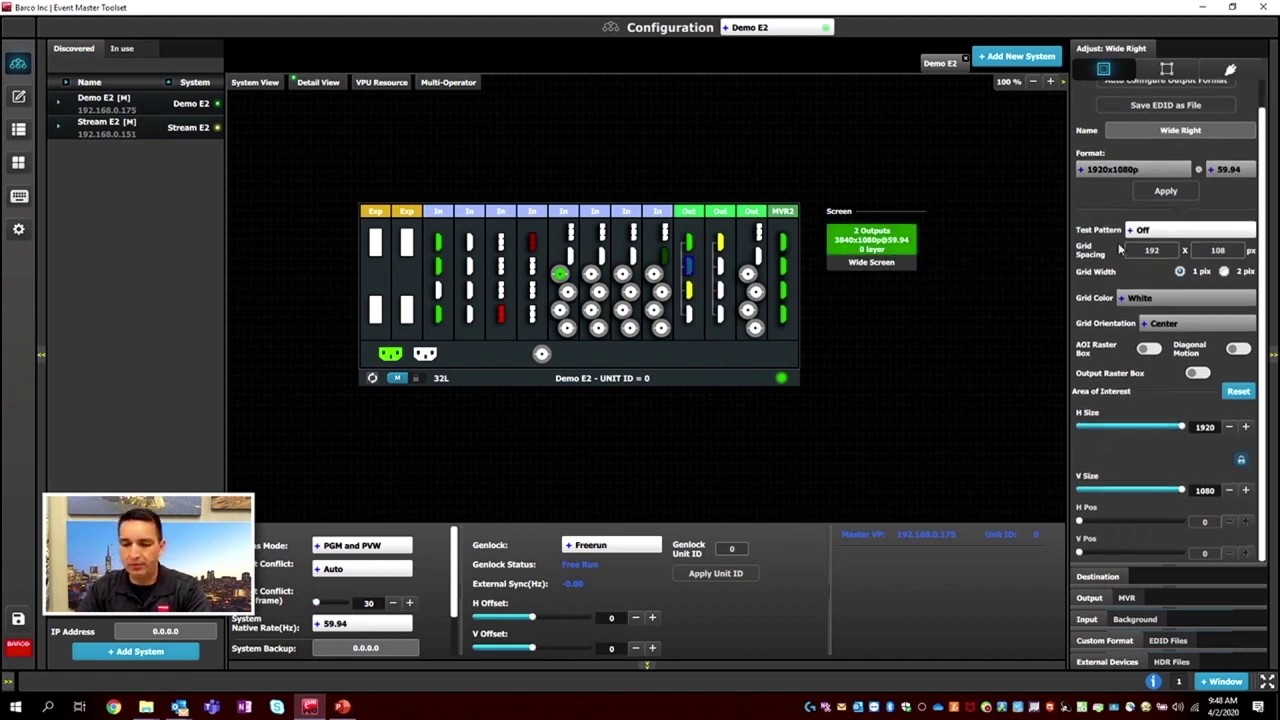
{"action": "scroll", "coordinate": [1123, 477], "scroll_direction": "up", "scroll_amount": 1}
Assign three single-link (SL) mix layers to the Wide Screen destination.
{"action": "left_click", "coordinate": [893, 247]}
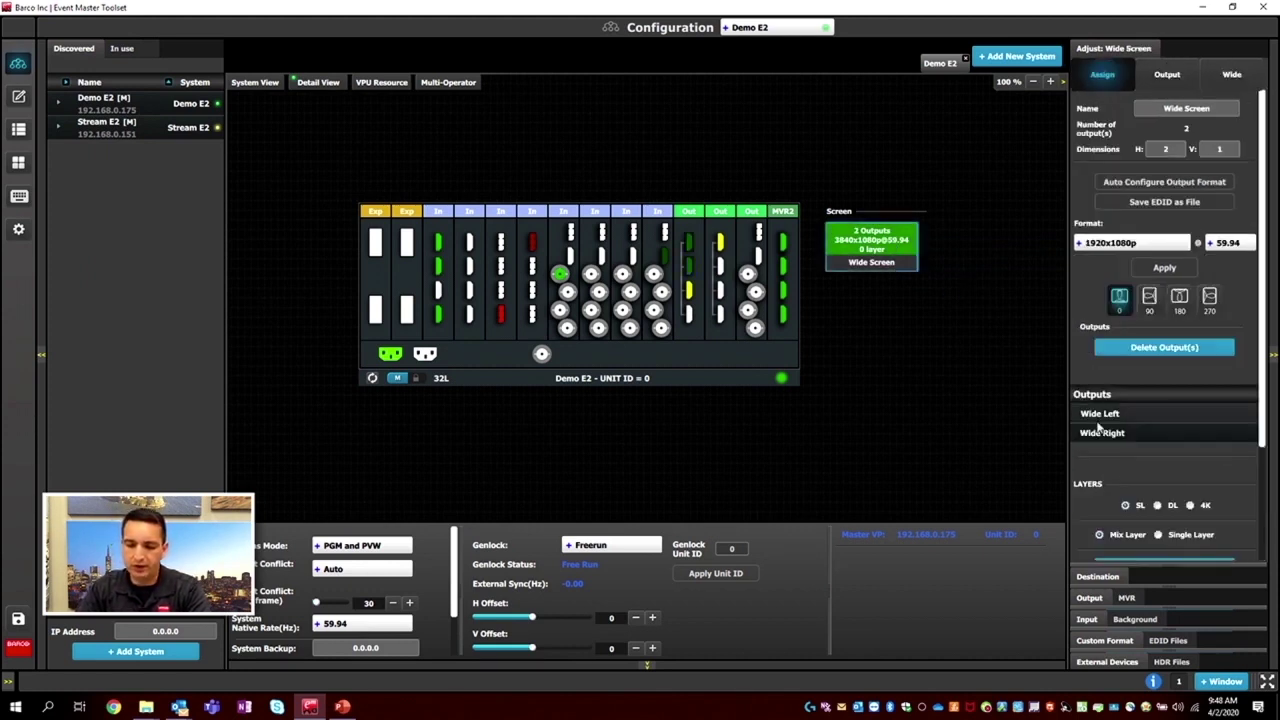
{"action": "scroll", "coordinate": [1100, 432], "scroll_direction": "down", "scroll_amount": 2}
{"action": "left_click", "coordinate": [1110, 420]}
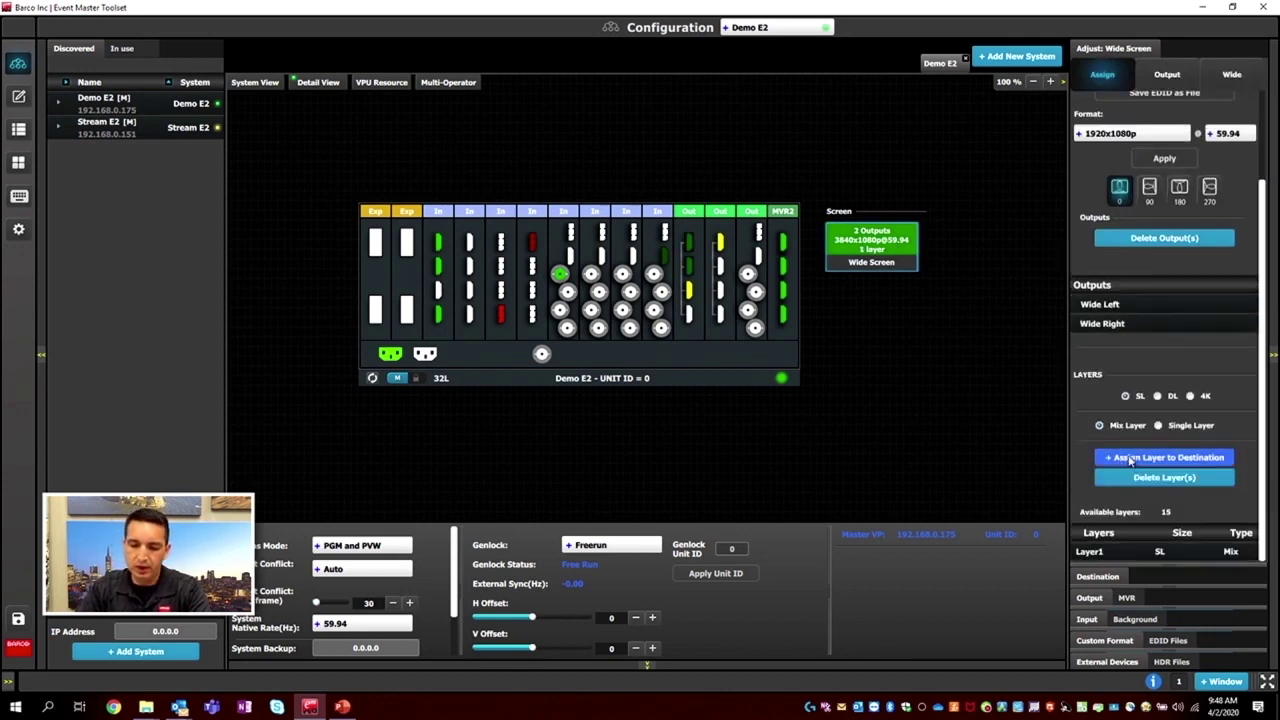
{"action": "left_click", "coordinate": [1133, 457]}
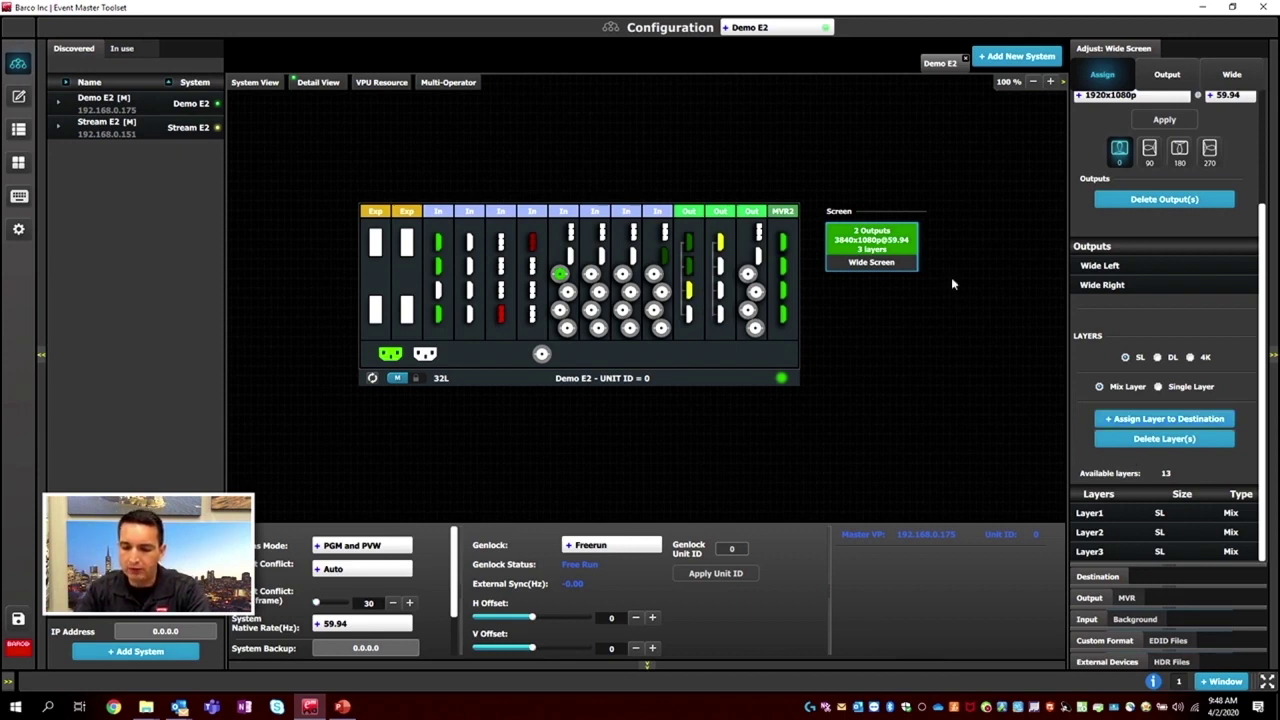
Enlarge the Wide Screen canvas layout and set its Data Double horizontal overlap to 600 pixels.
{"action": "scroll", "coordinate": [1214, 448], "scroll_direction": "up", "scroll_amount": 3}
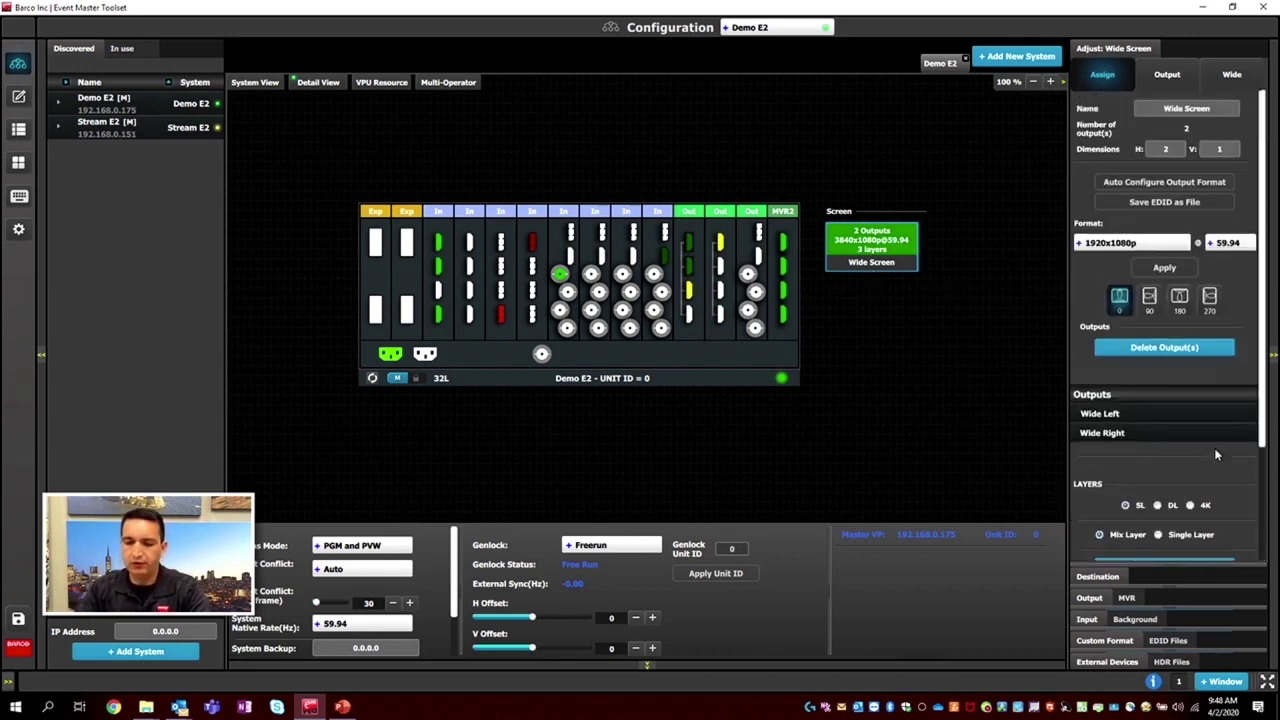
{"action": "left_click", "coordinate": [1235, 77]}
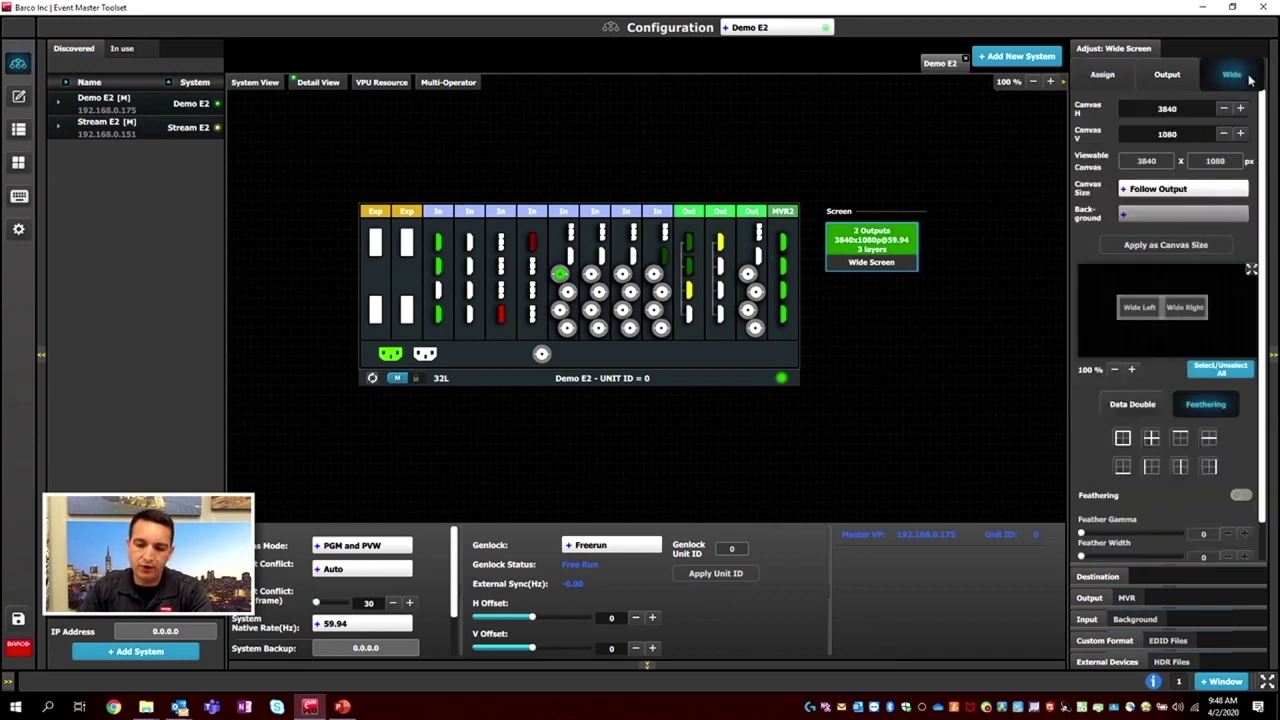
{"action": "left_click", "coordinate": [1253, 270]}
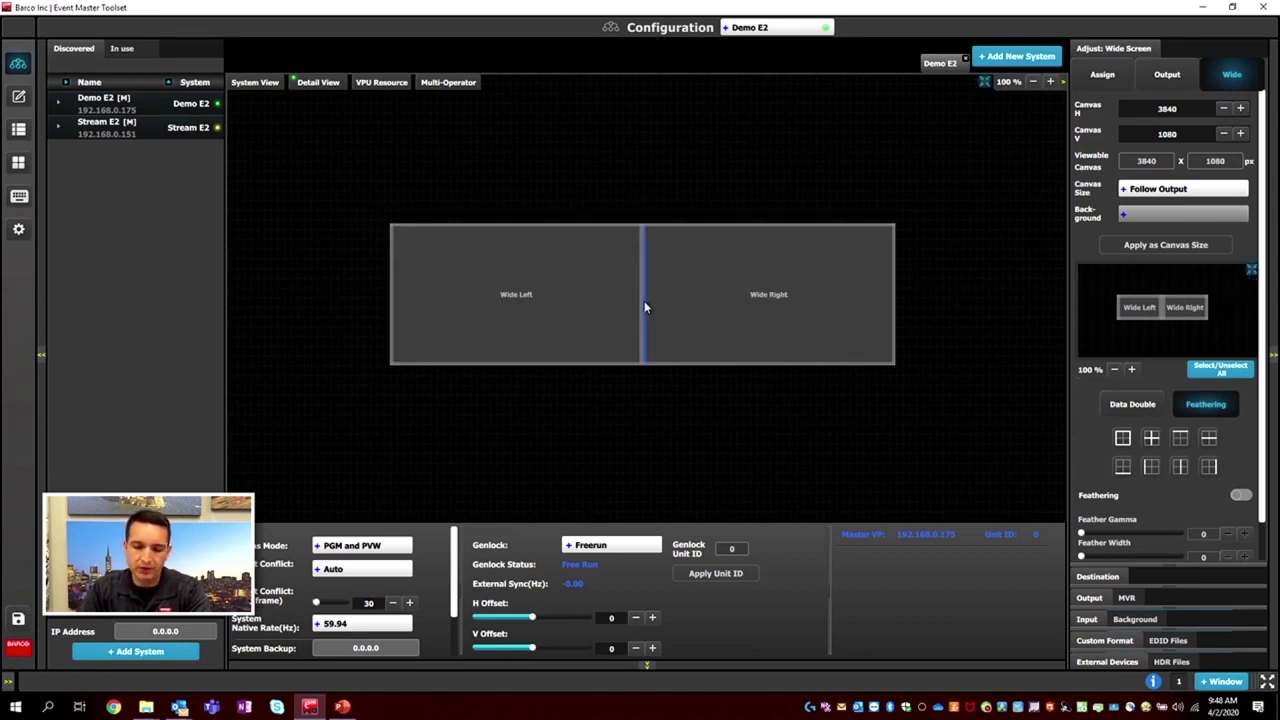
{"action": "left_click", "coordinate": [1158, 403]}
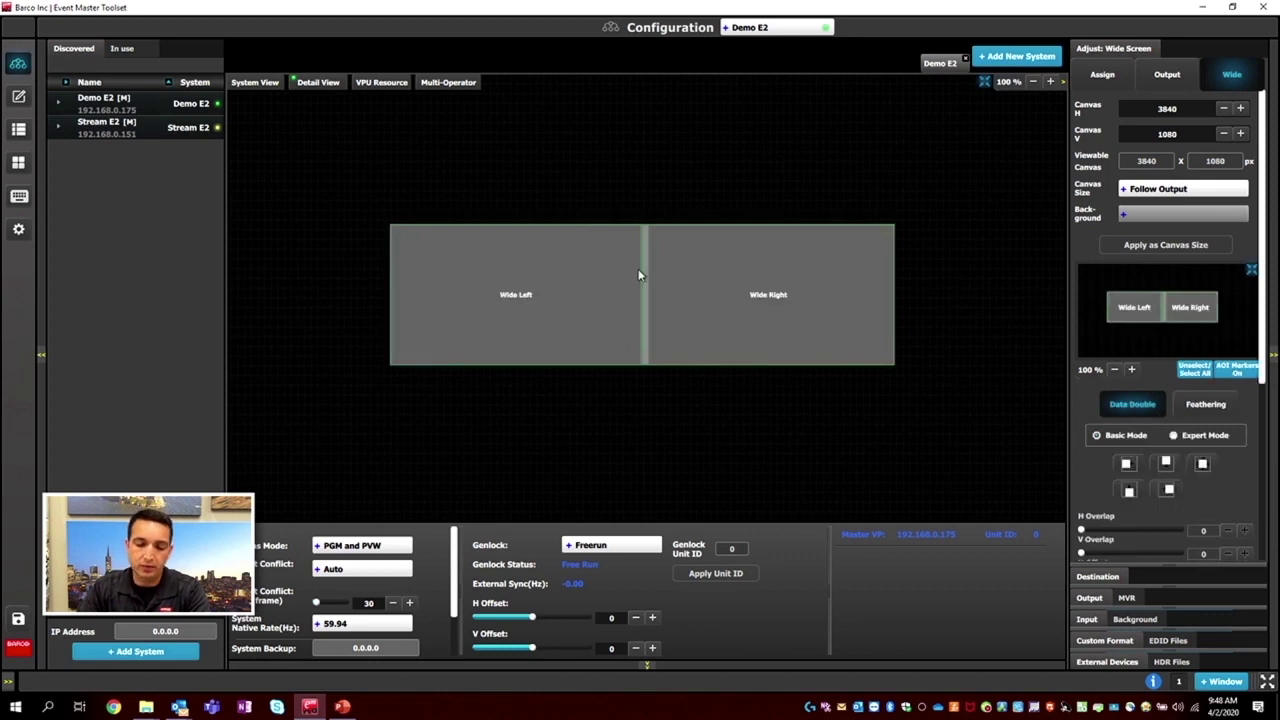
{"action": "left_click", "coordinate": [1206, 531]}
{"action": "type", "text": "600"}
{"action": "key", "text": "Return"}
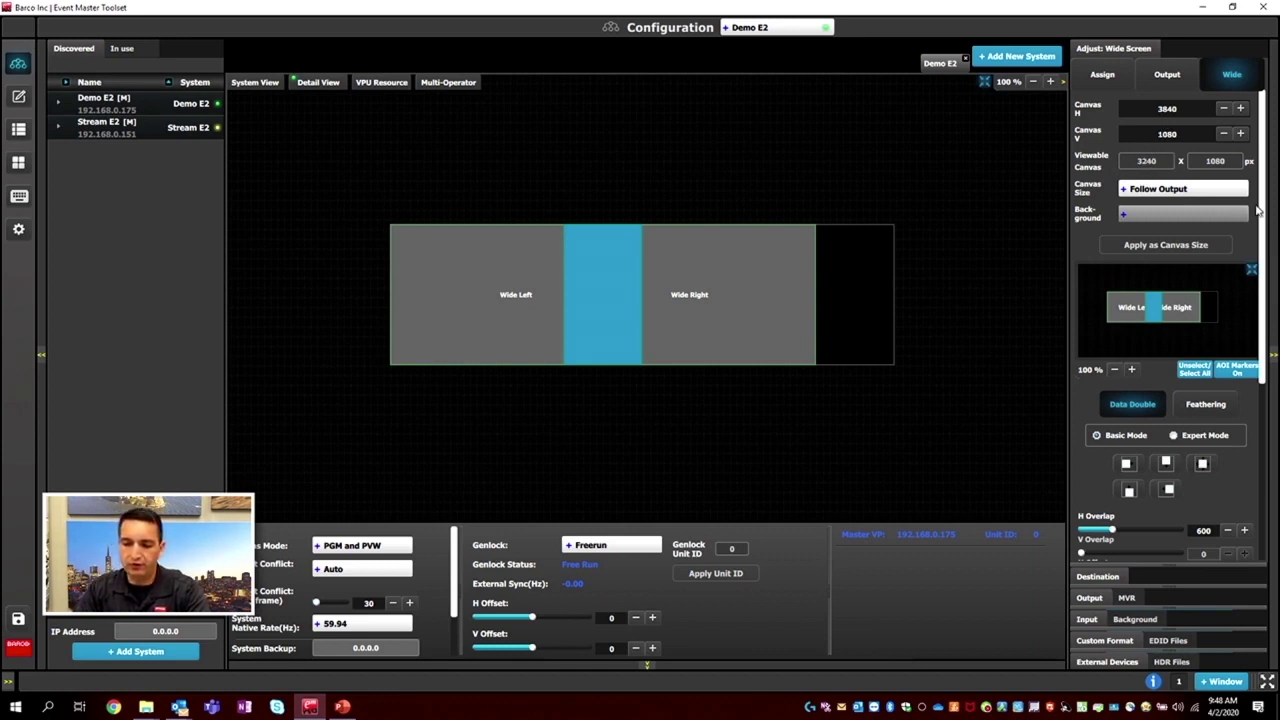
Set the horizontal offset of the Wide Screen outputs to 300 pixels.
{"action": "left_click_drag", "start_coordinate": [1262, 168], "coordinate": [1259, 318]}
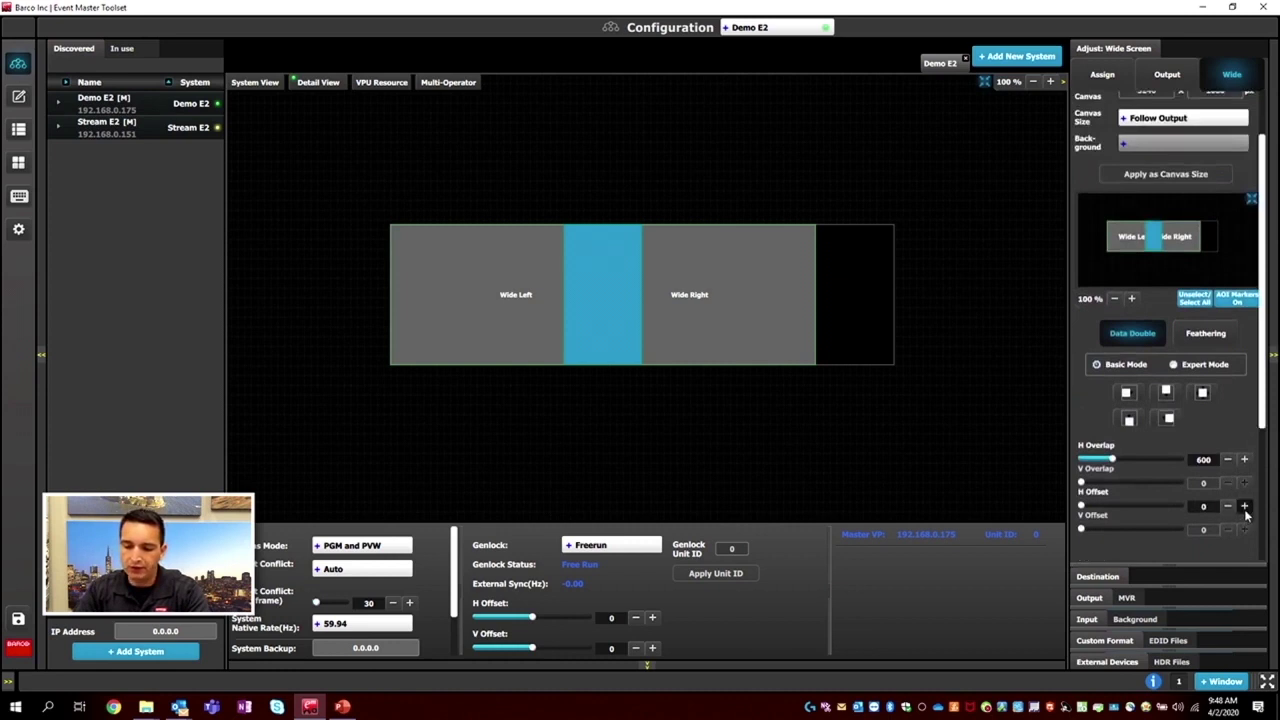
{"action": "left_click", "coordinate": [1245, 507]}
{"action": "left_click", "coordinate": [1245, 507]}
{"action": "left_click", "coordinate": [1245, 507]}
{"action": "left_click", "coordinate": [1245, 507]}
{"action": "left_click", "coordinate": [1245, 507]}
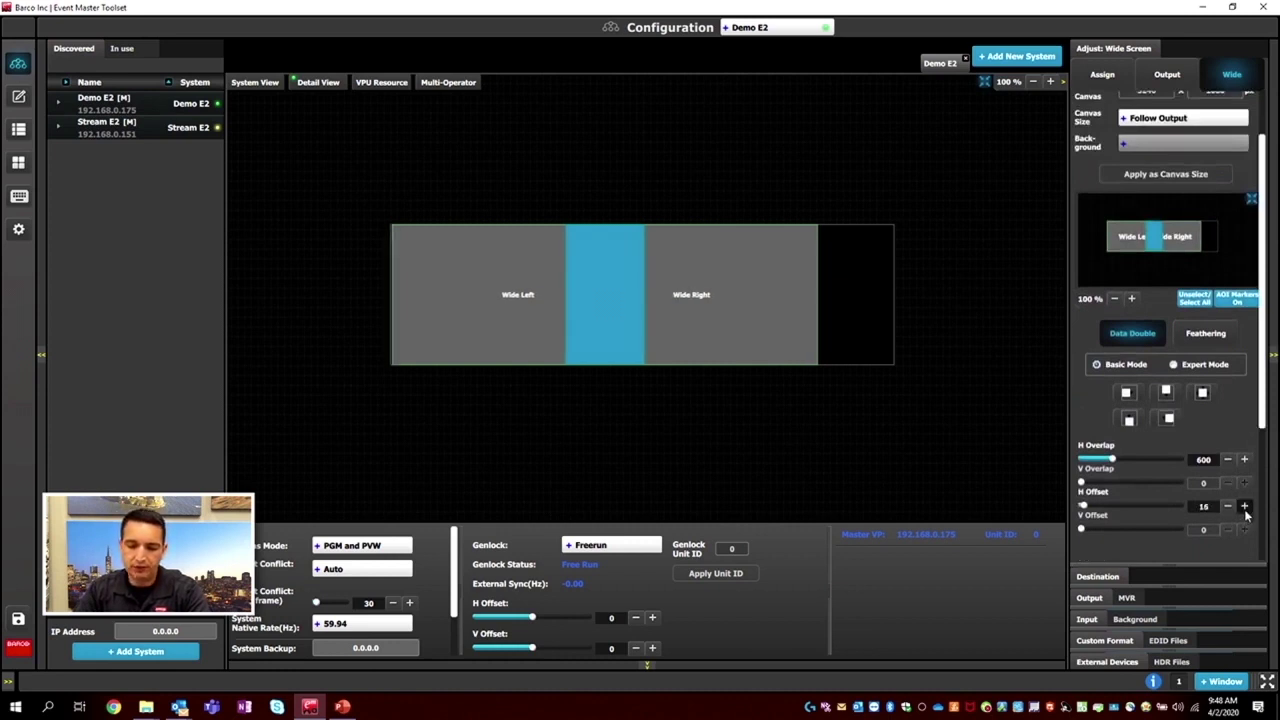
{"action": "left_click", "coordinate": [1245, 507]}
{"action": "left_click", "coordinate": [1245, 507]}
{"action": "left_click", "coordinate": [1245, 507]}
{"action": "left_click", "coordinate": [1245, 507]}
{"action": "left_click", "coordinate": [1245, 507]}
{"action": "left_click", "coordinate": [1209, 510]}
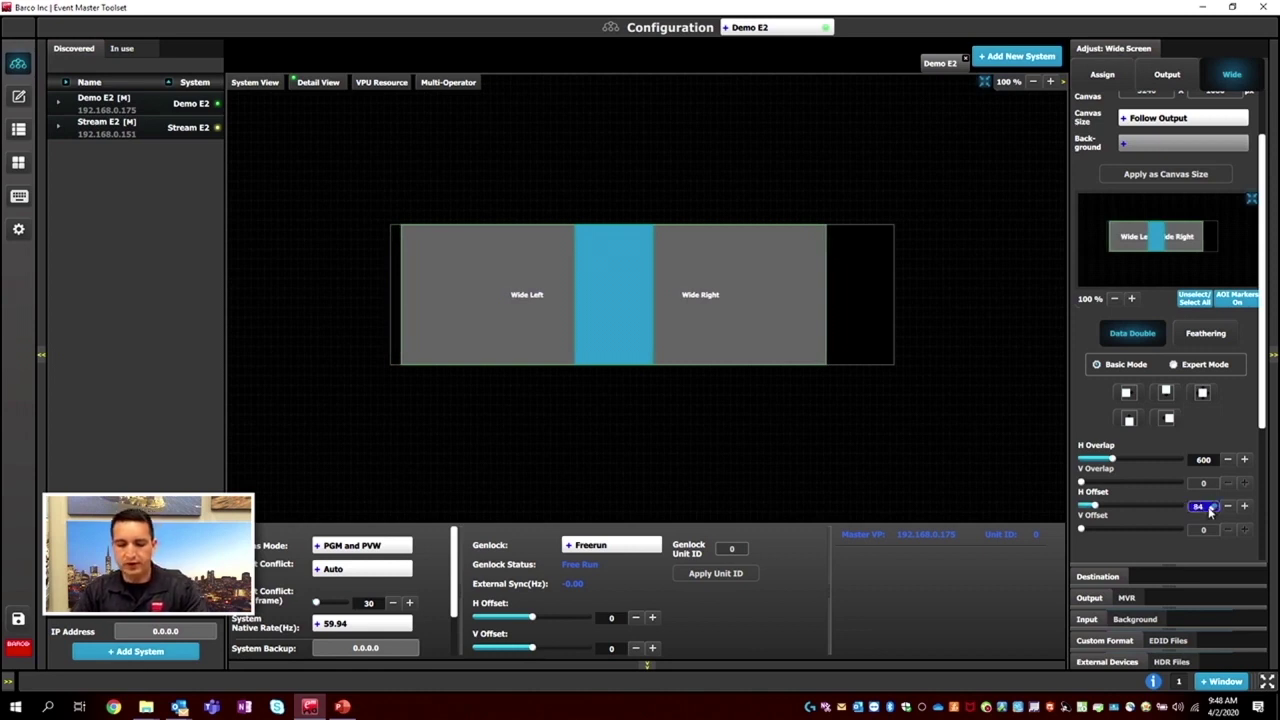
{"action": "type", "text": "300"}
{"action": "key", "text": "Return"}
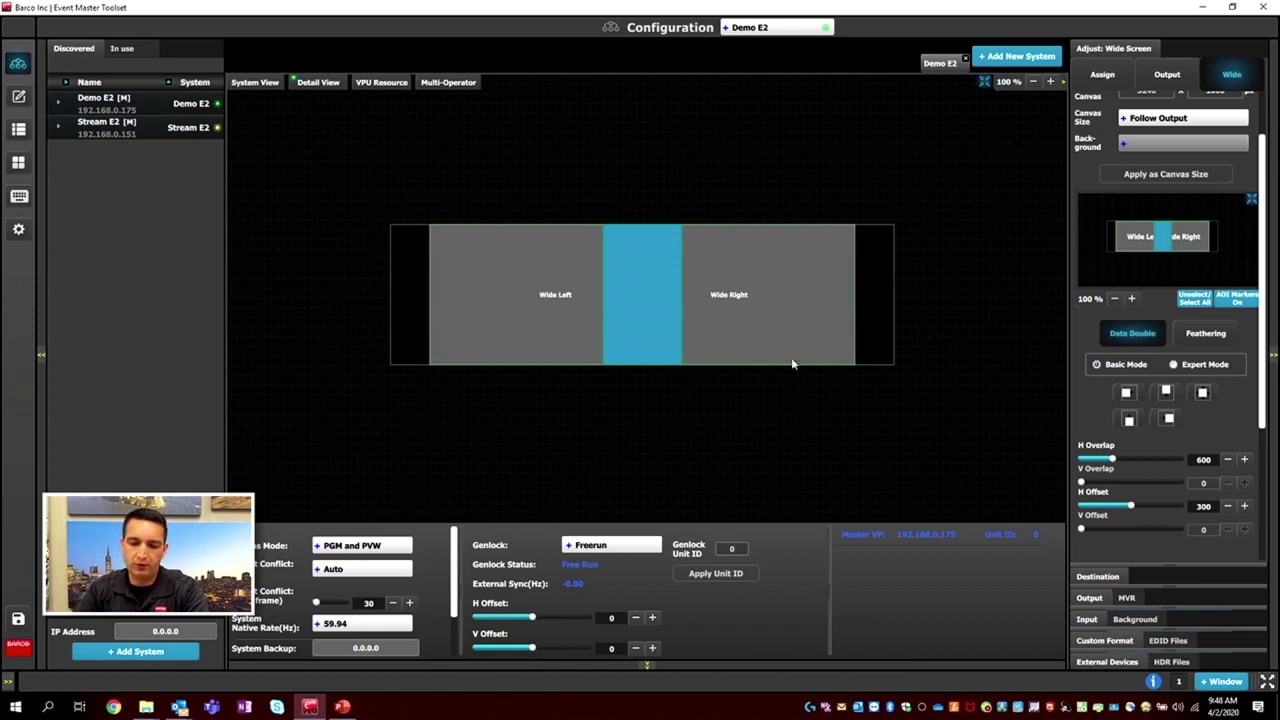
Enable feathering on both edges of the Wide Left and Wide Right overlap with a feather width of 600, and return to the system's detail view.
{"action": "left_click", "coordinate": [1209, 338]}
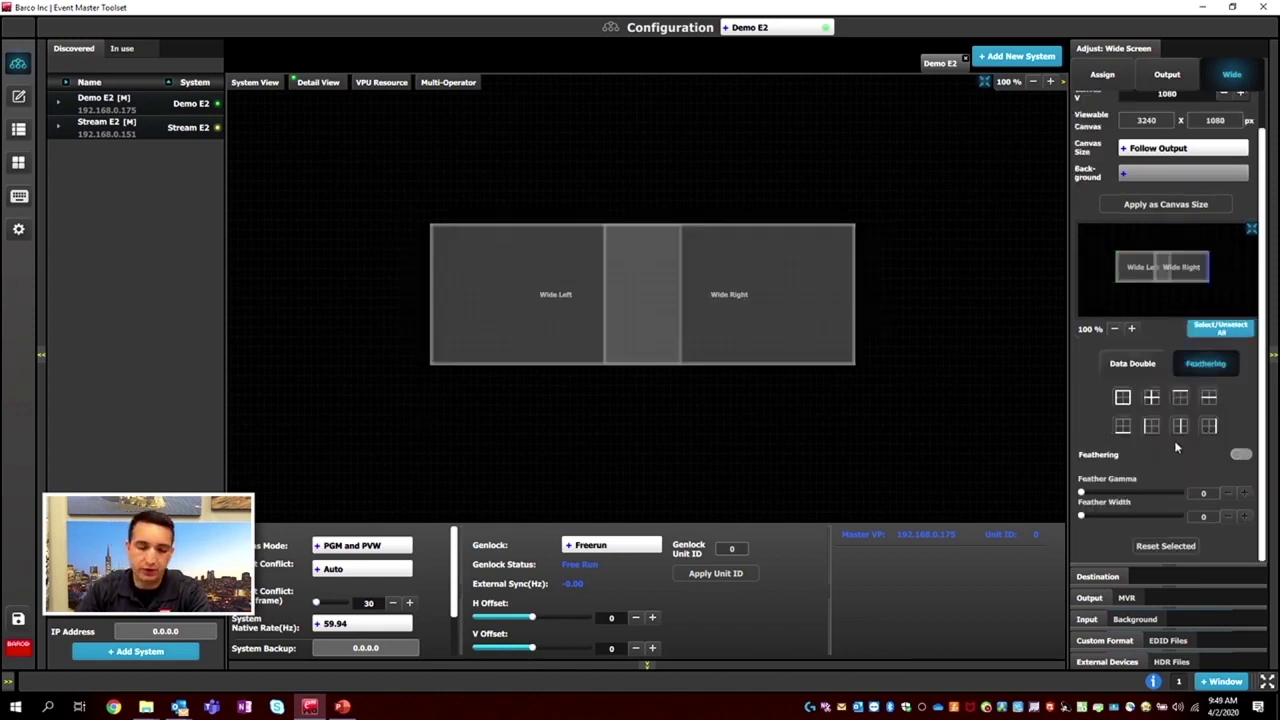
{"action": "left_click", "coordinate": [605, 284]}
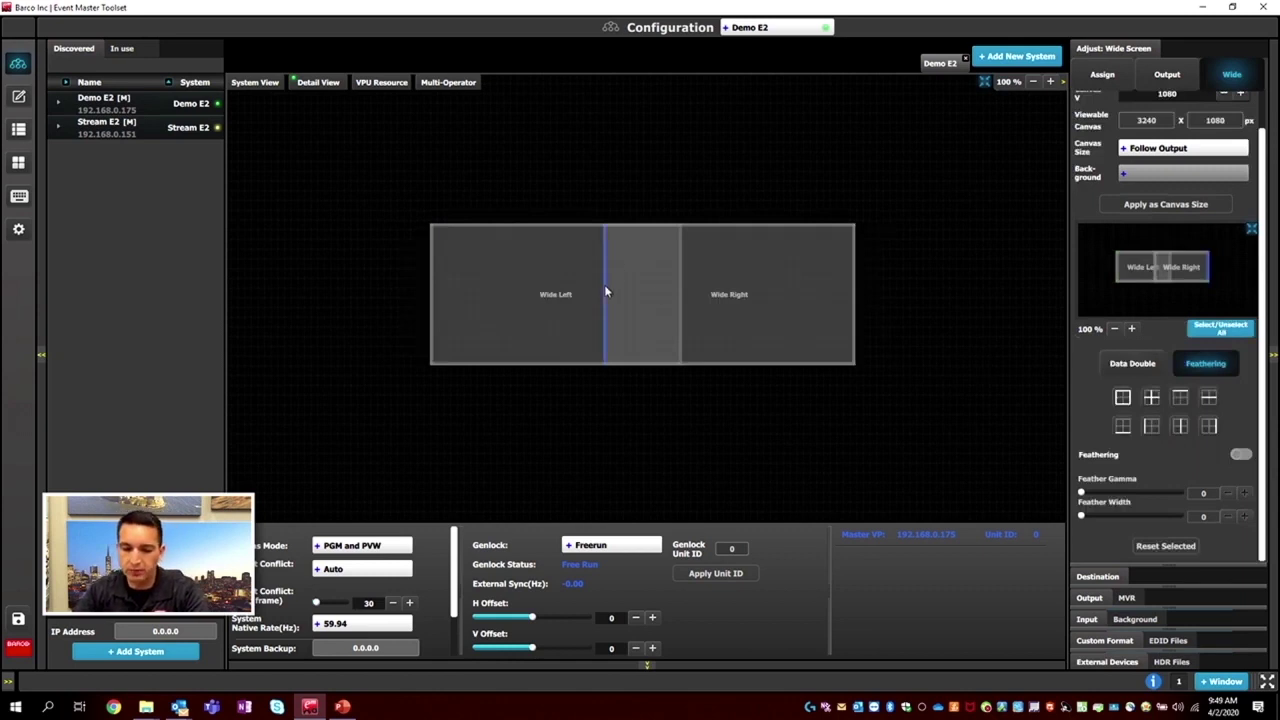
{"action": "left_click", "coordinate": [680, 300]}
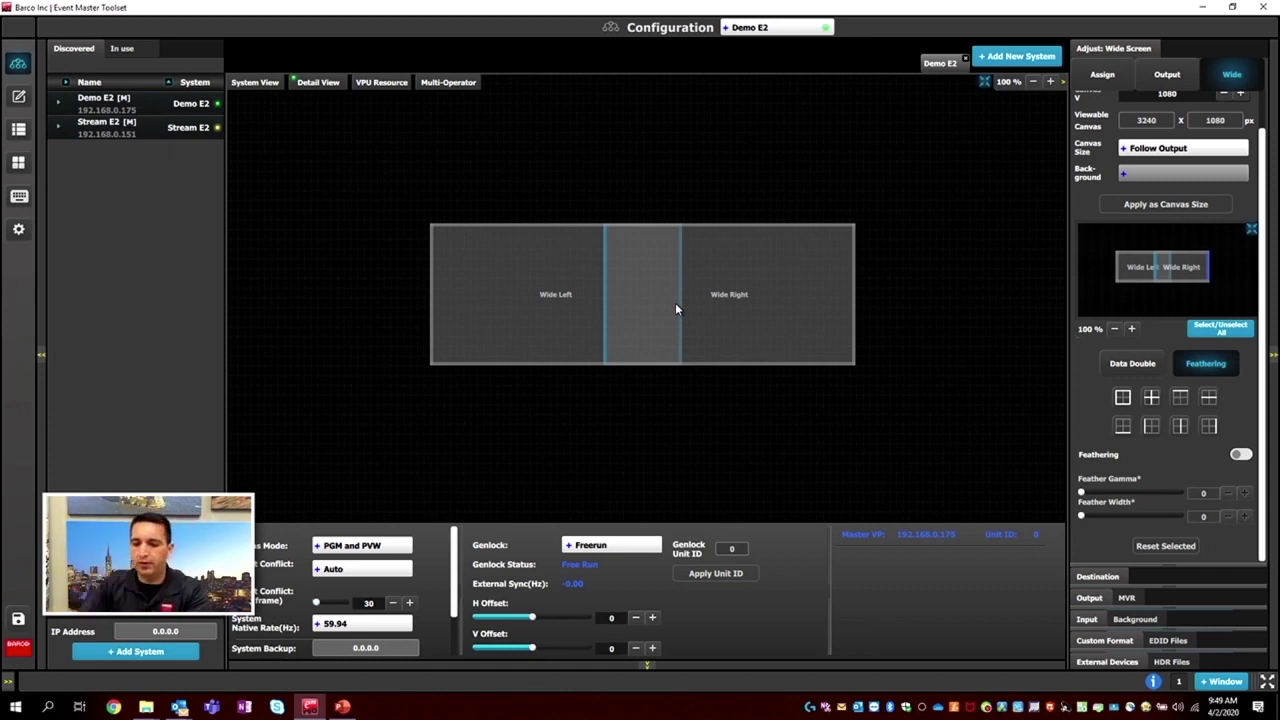
{"action": "left_click", "coordinate": [1240, 454]}
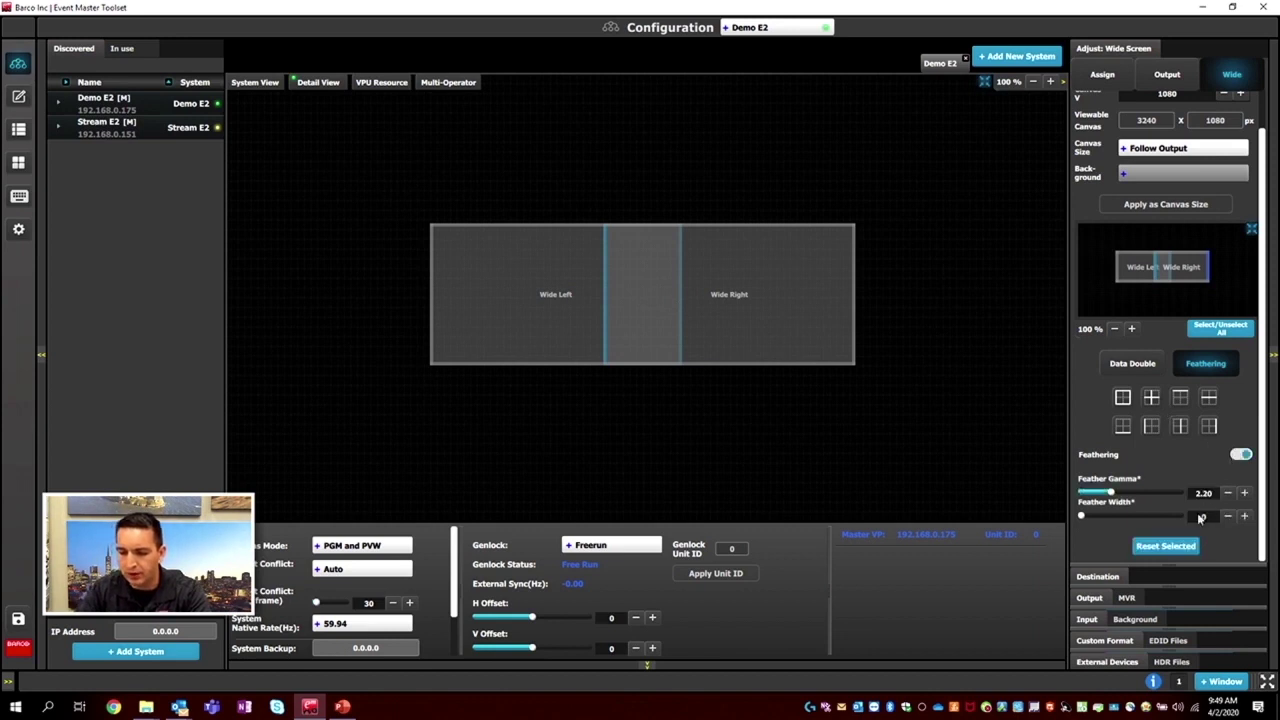
{"action": "type", "text": "600"}
{"action": "key", "text": "Return"}
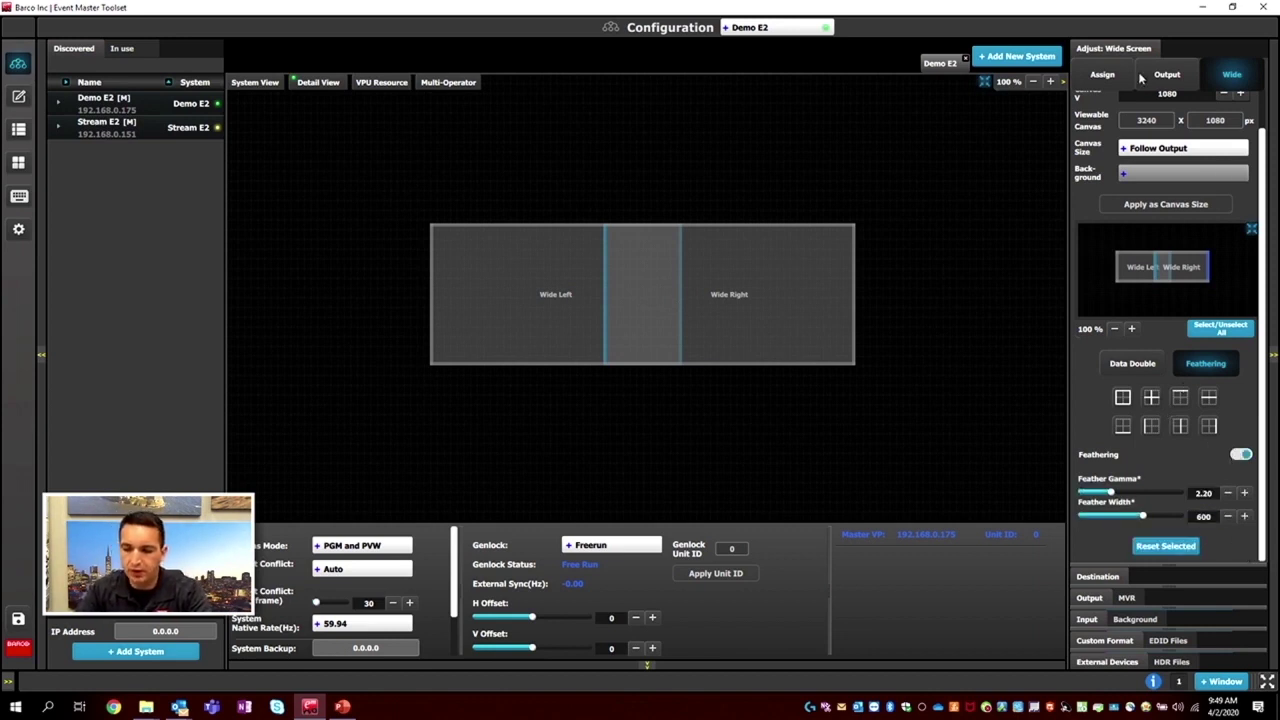
{"action": "left_click", "coordinate": [1102, 75]}
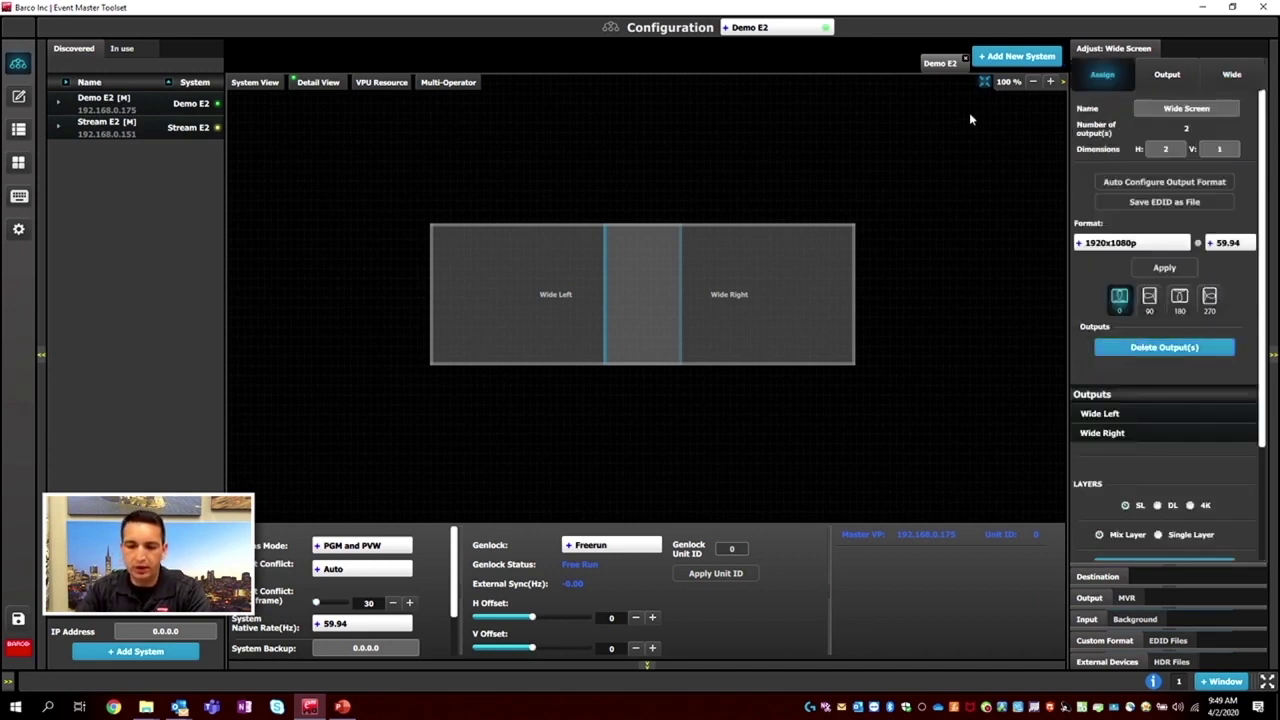
{"action": "left_click", "coordinate": [986, 81]}
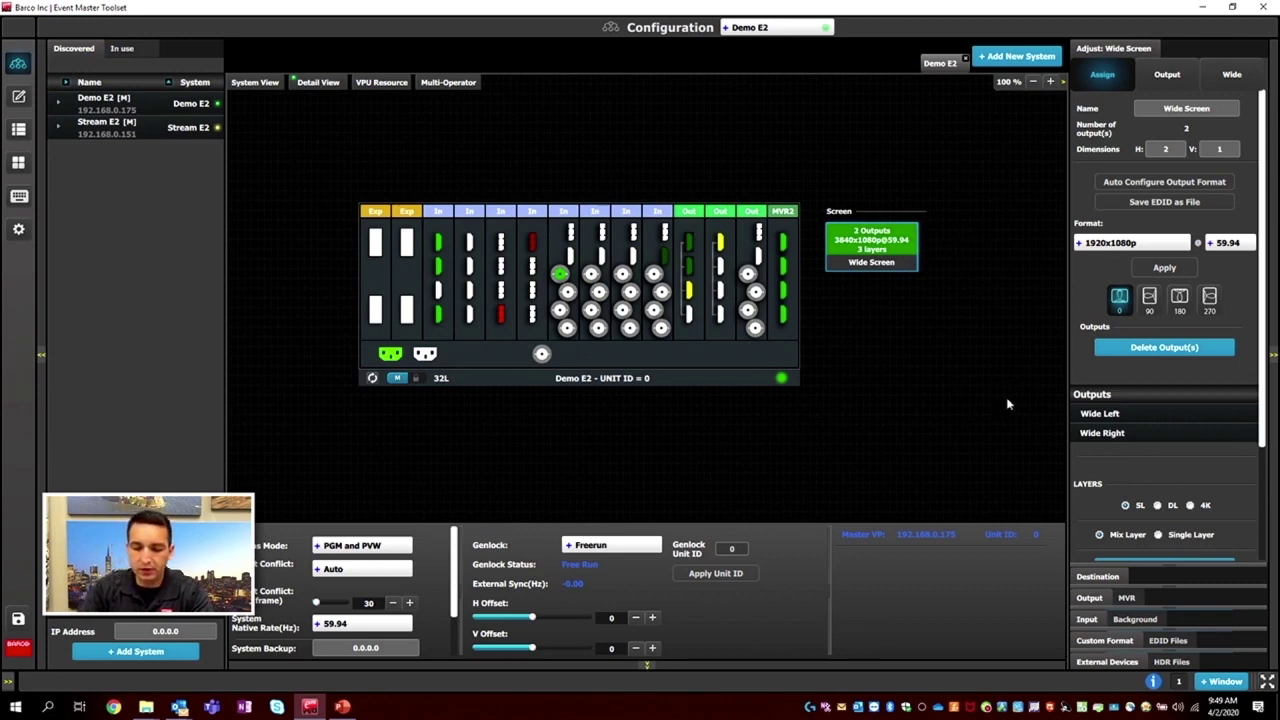
Create a screen destination from the Side Screen output and name it Side Screen.
{"action": "left_click", "coordinate": [689, 291]}
{"action": "left_click", "coordinate": [1097, 578]}
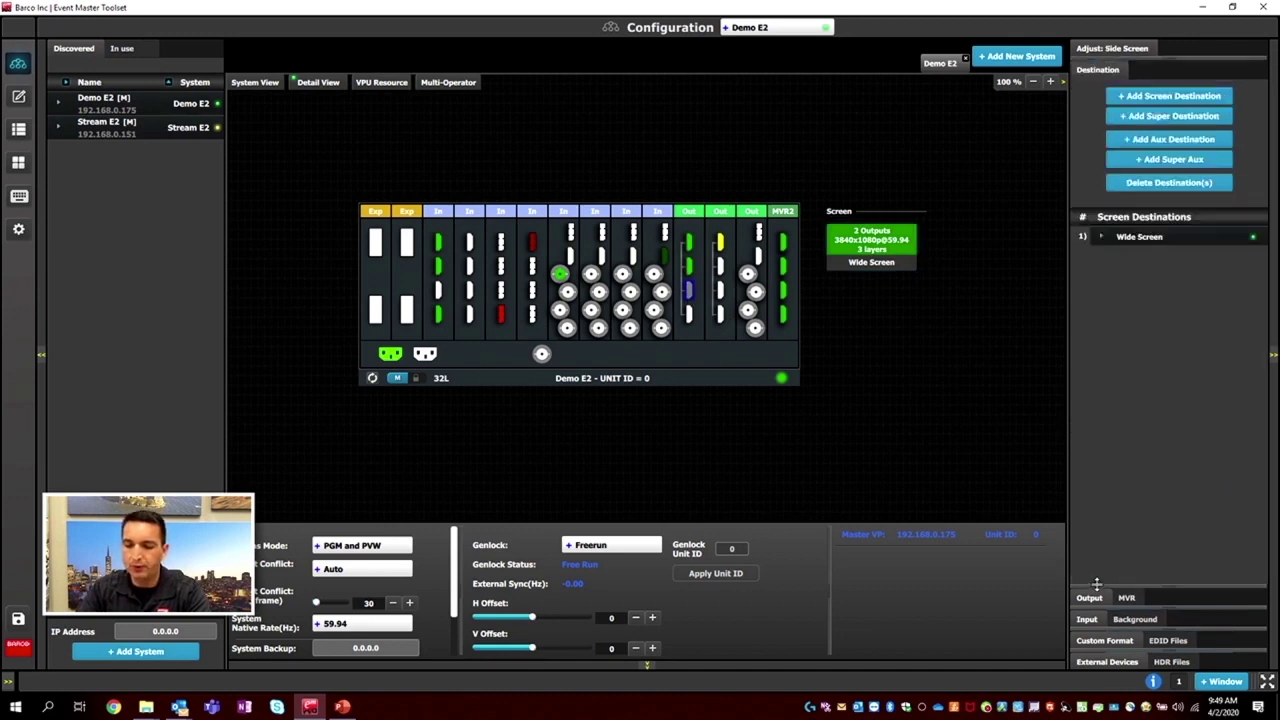
{"action": "left_click", "coordinate": [1170, 96]}
{"action": "left_click", "coordinate": [1145, 258]}
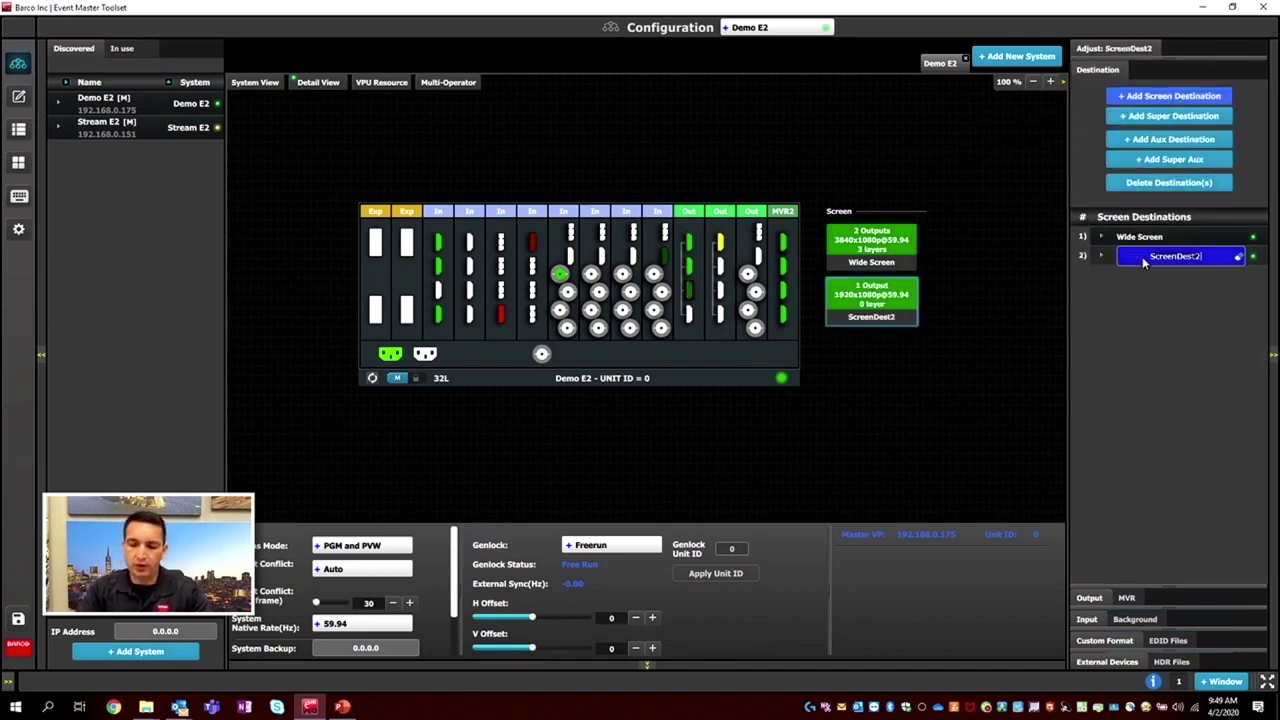
{"action": "type", "text": "Side Screen"}
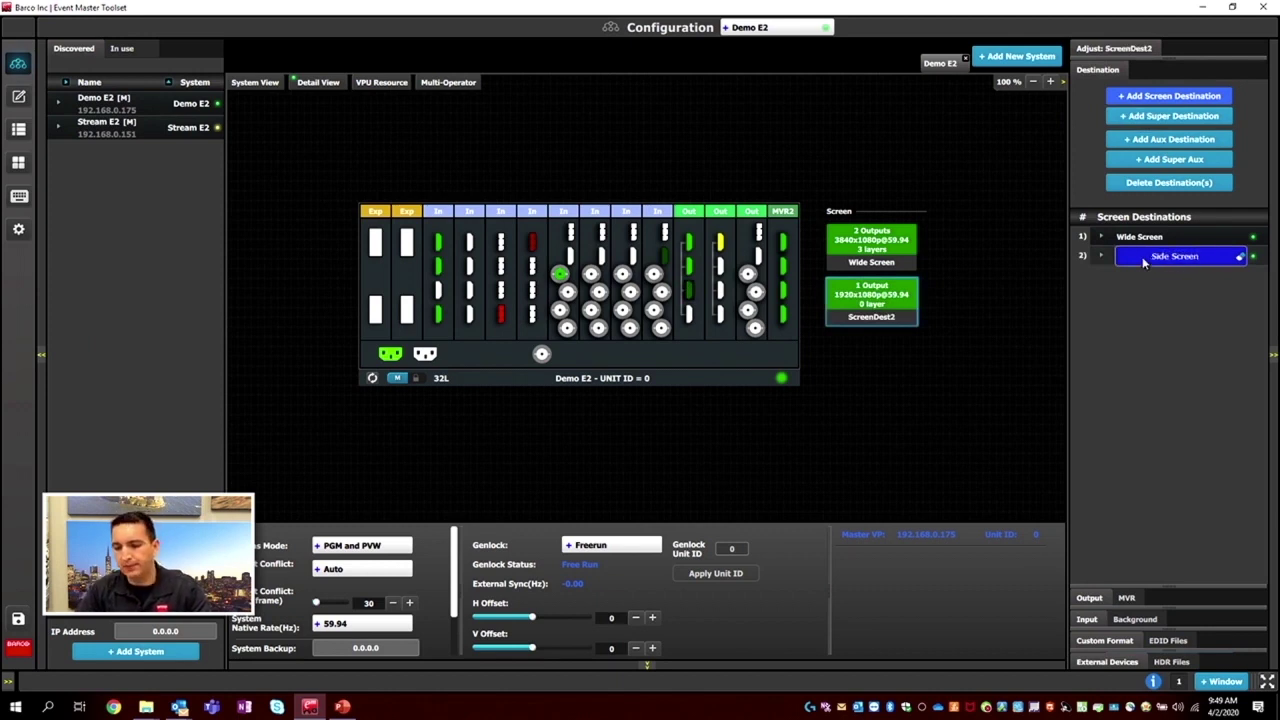
{"action": "key", "text": "Return"}
Assign three single-link (SL) mix layers to the Side Screen destination.
{"action": "left_click", "coordinate": [1145, 260]}
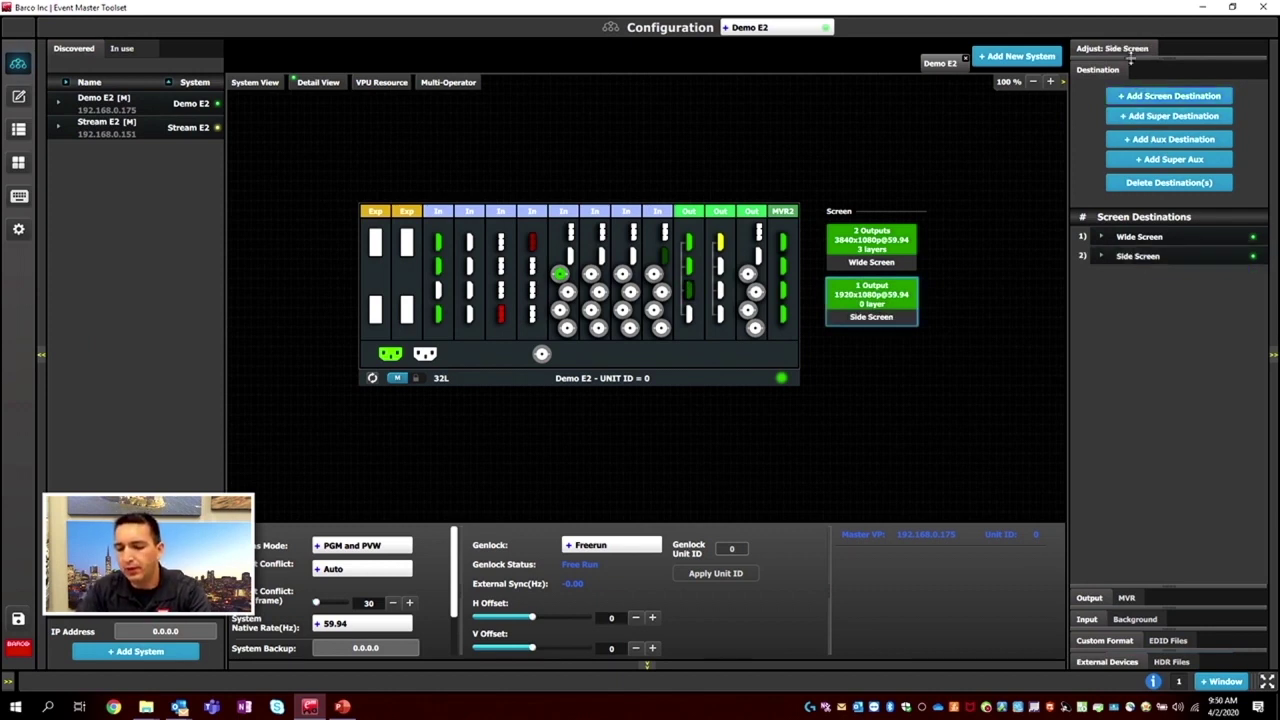
{"action": "scroll", "coordinate": [1148, 400], "scroll_direction": "down", "scroll_amount": 3}
{"action": "left_click", "coordinate": [1152, 421]}
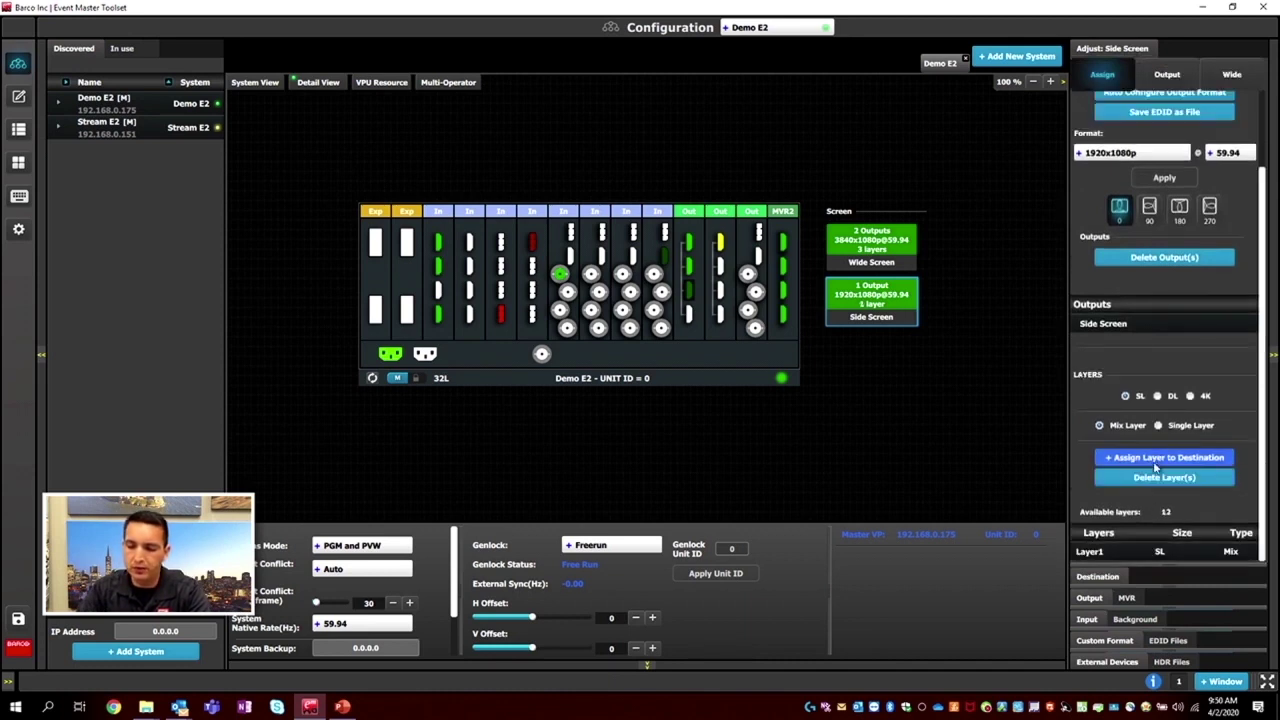
{"action": "left_click", "coordinate": [1160, 460]}
{"action": "left_click", "coordinate": [1157, 441]}
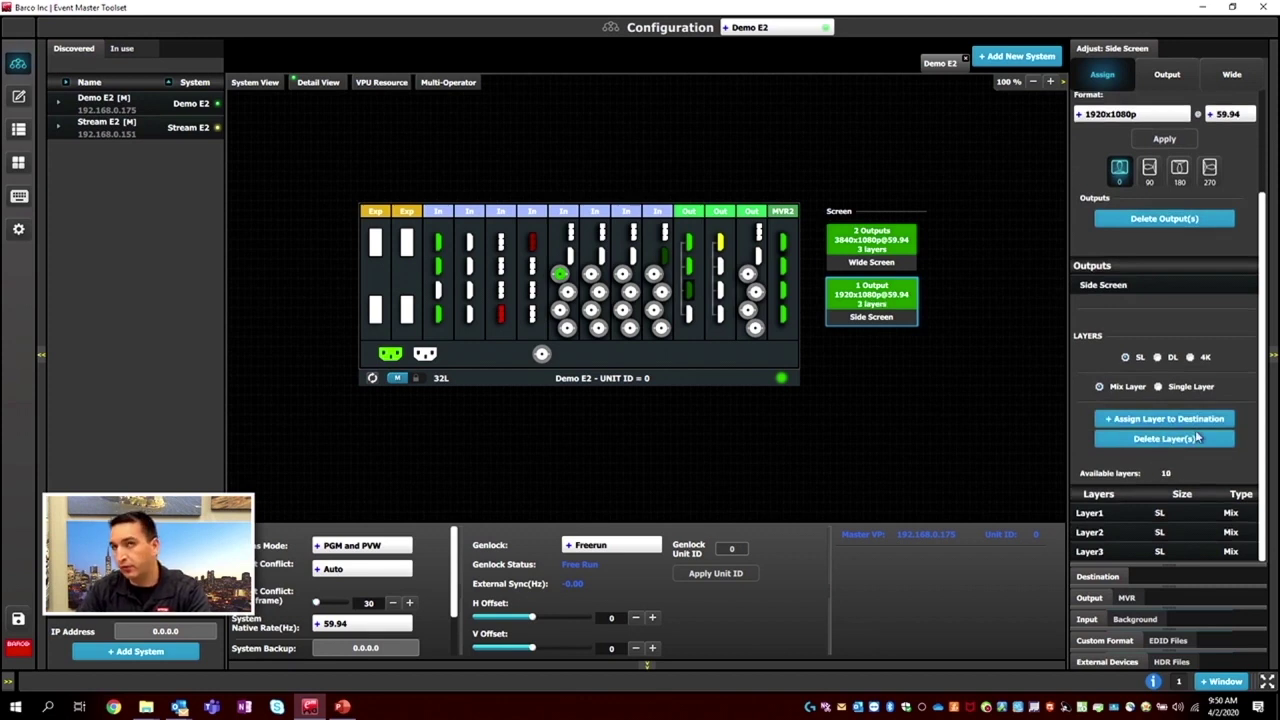
Create an aux destination from the DSM output and name it DSM.
{"action": "left_click", "coordinate": [721, 244]}
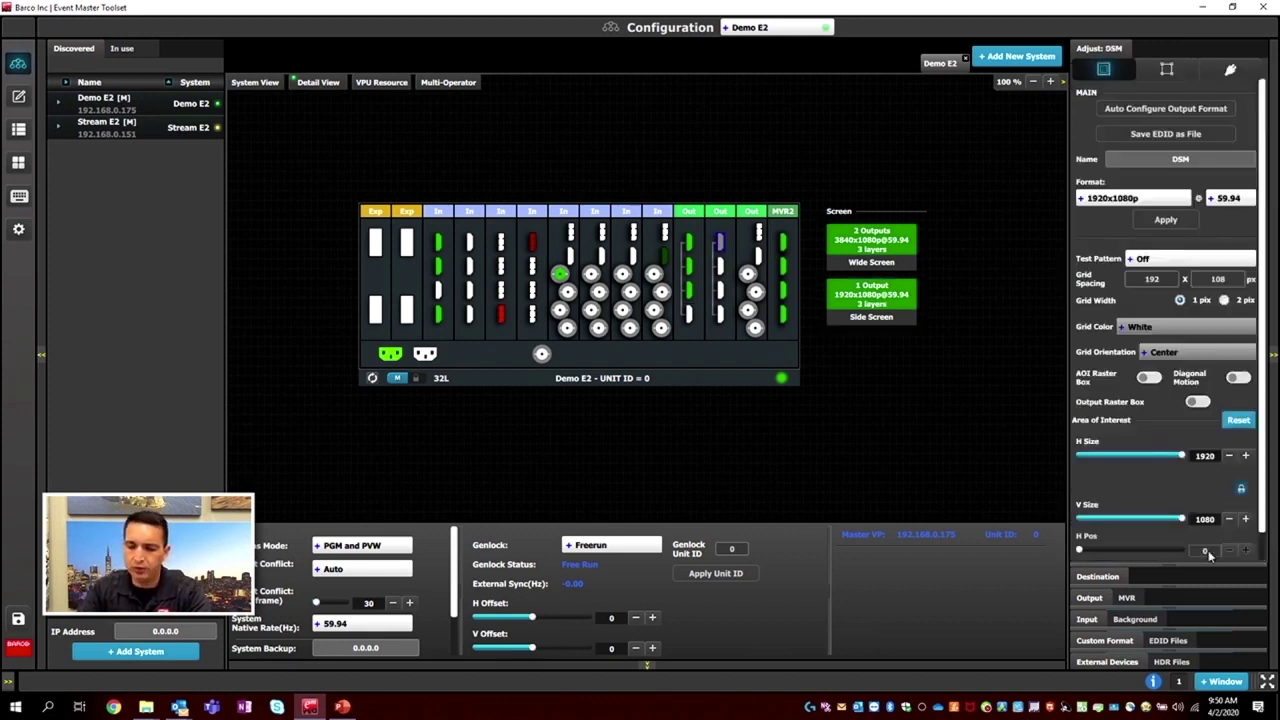
{"action": "left_click", "coordinate": [1097, 578]}
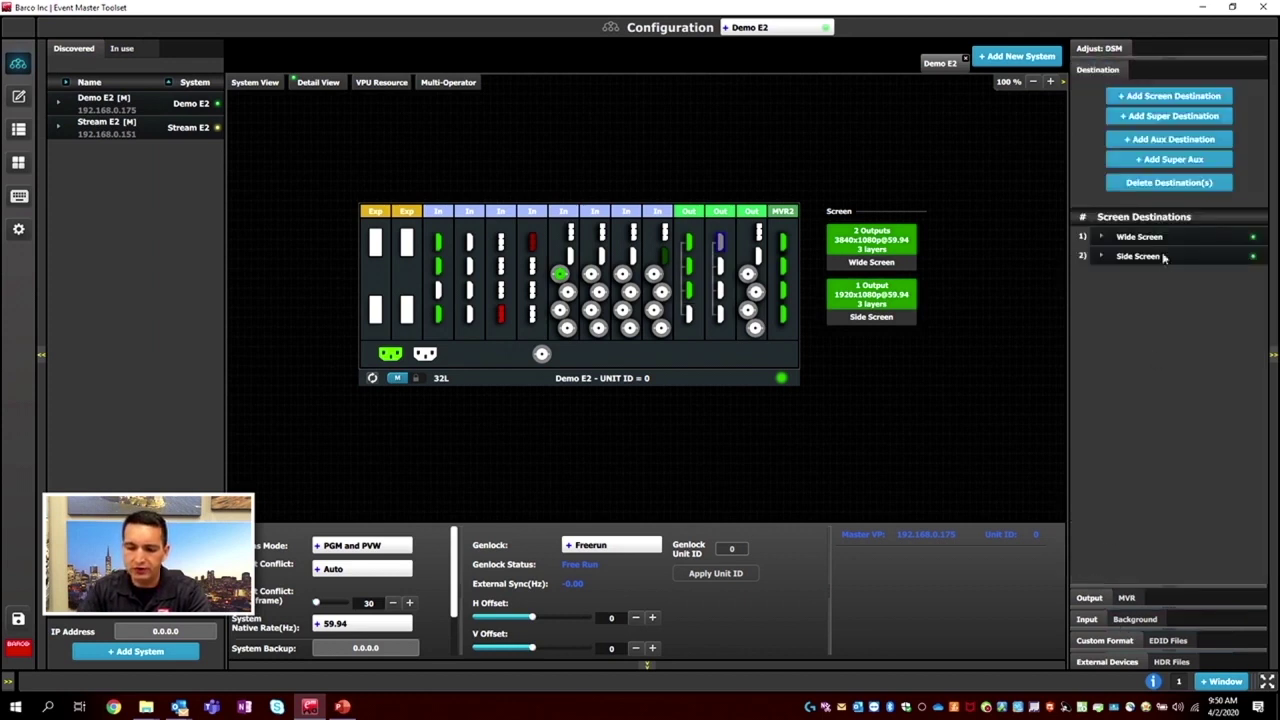
{"action": "left_click", "coordinate": [1168, 141]}
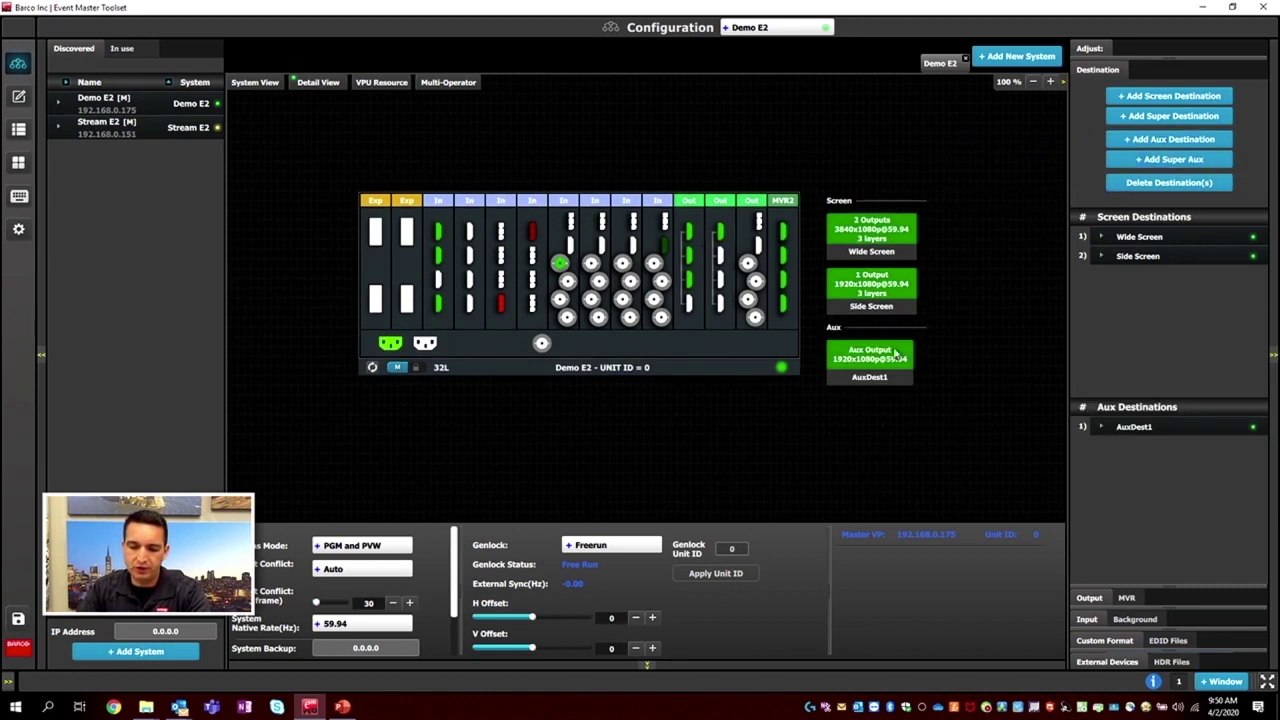
{"action": "left_click", "coordinate": [1140, 427]}
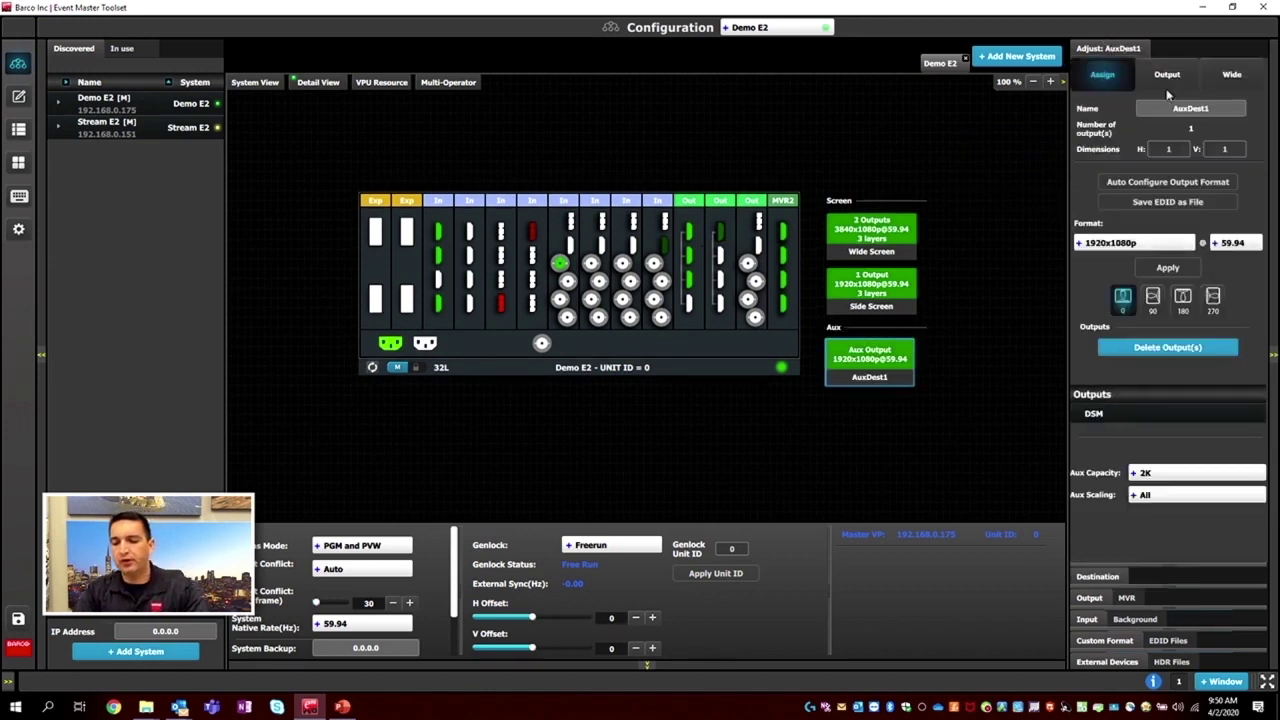
{"action": "double_click", "coordinate": [1212, 110]}
{"action": "type", "text": "D"}
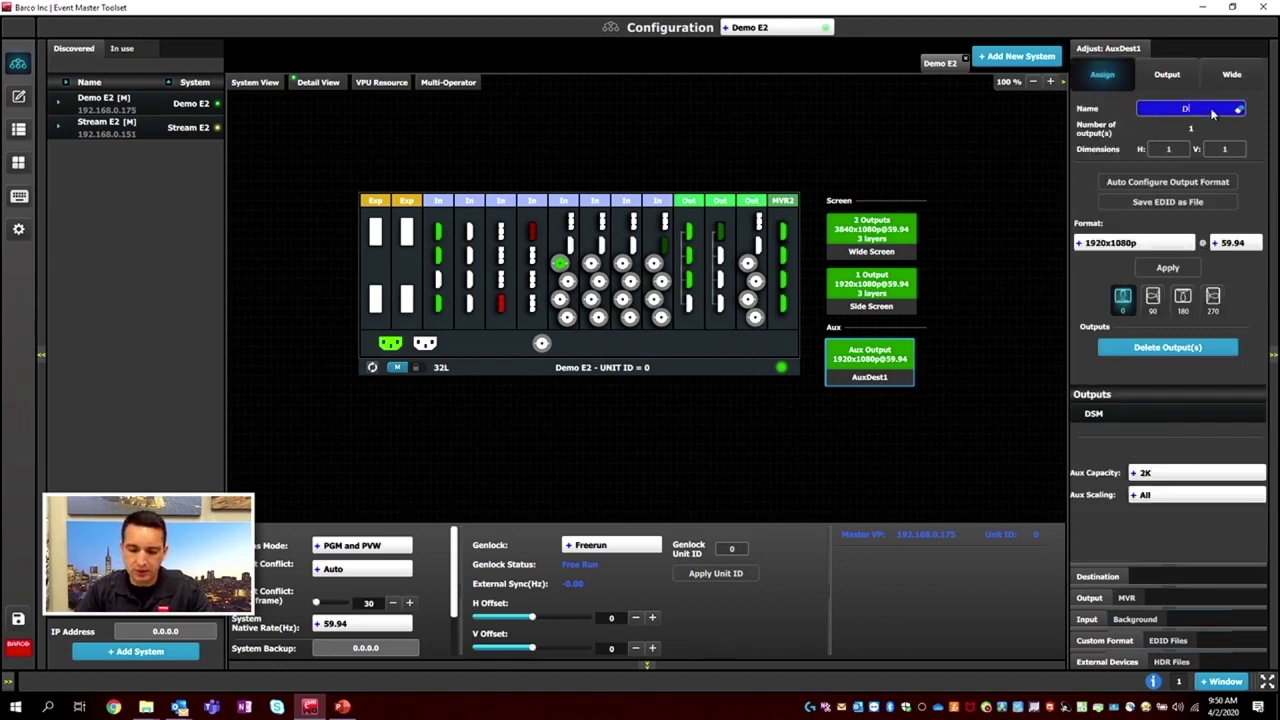
{"action": "type", "text": "SM"}
{"action": "key", "text": "Return"}
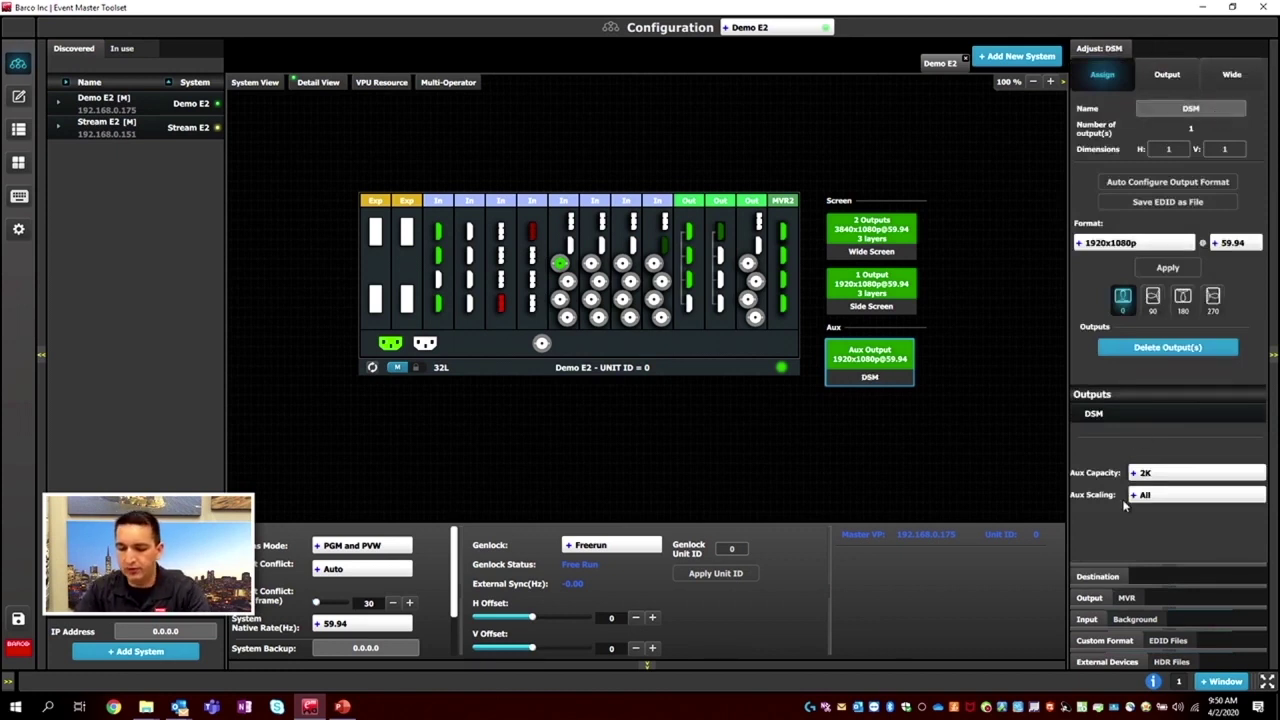
Set the DSM destination's aux capacity to DL.
{"action": "mouse_move", "coordinate": [1125, 495]}
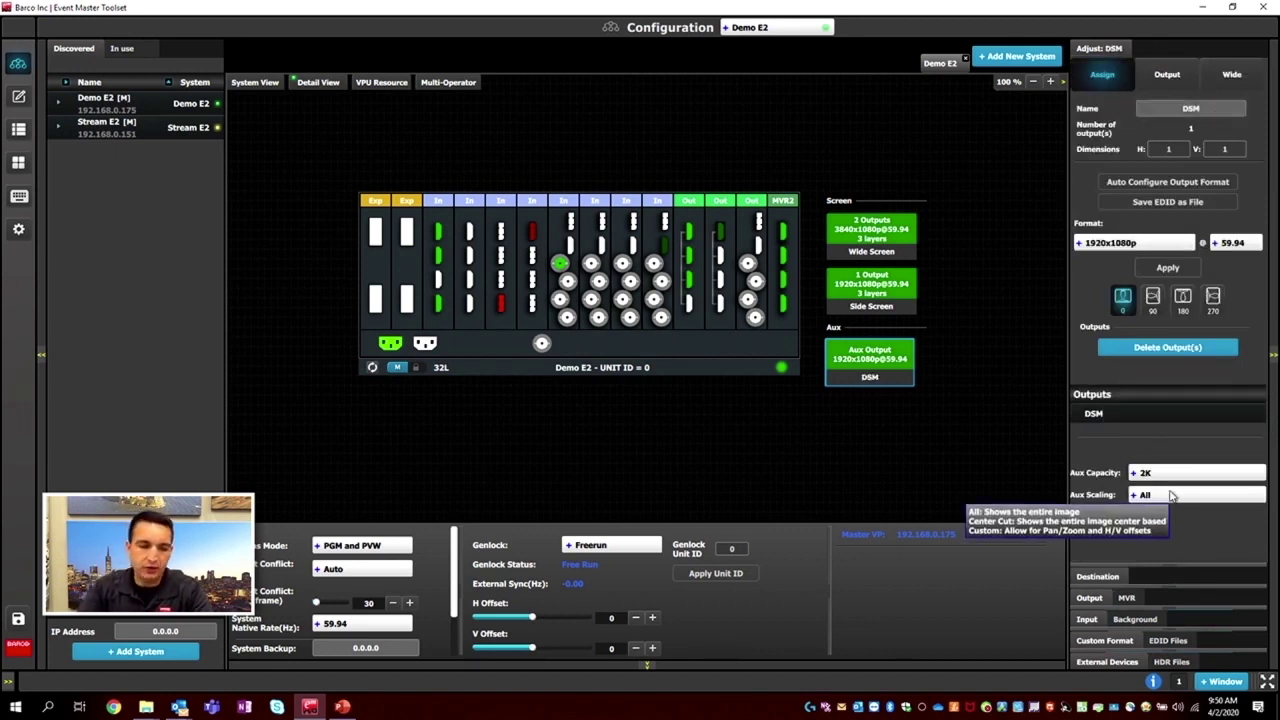
{"action": "left_click", "coordinate": [1182, 474]}
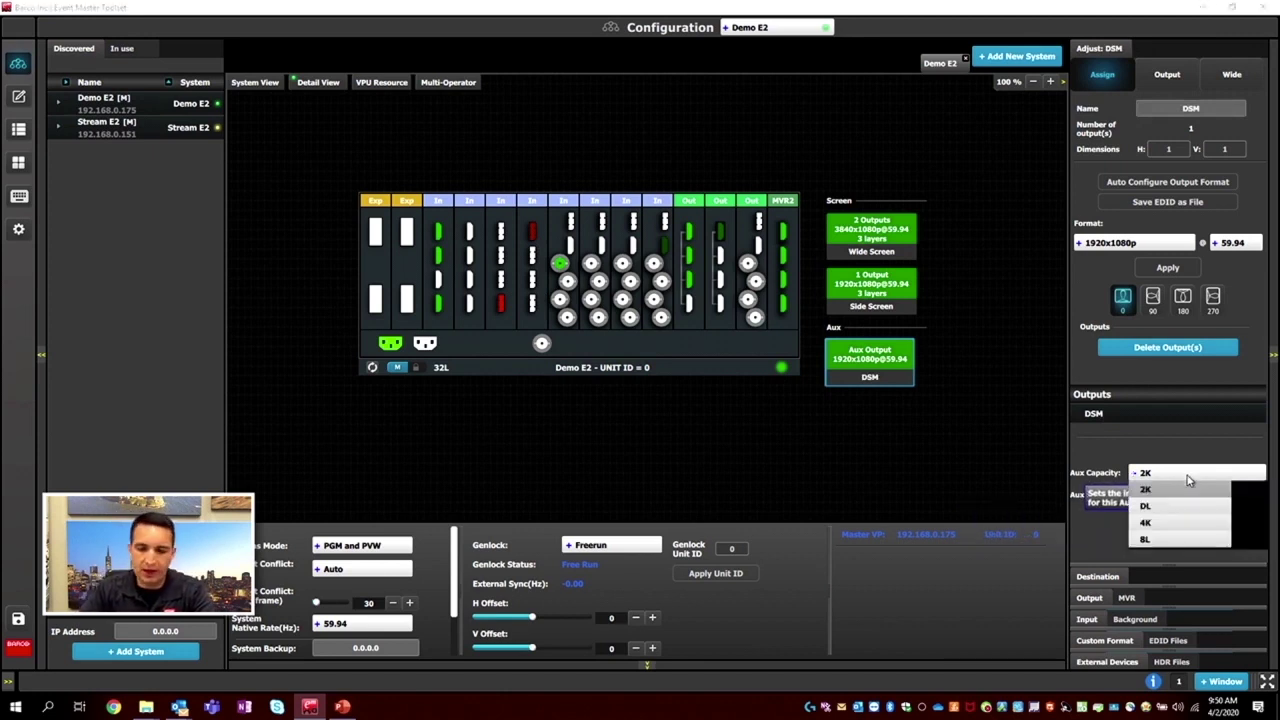
{"action": "left_click", "coordinate": [1172, 509]}
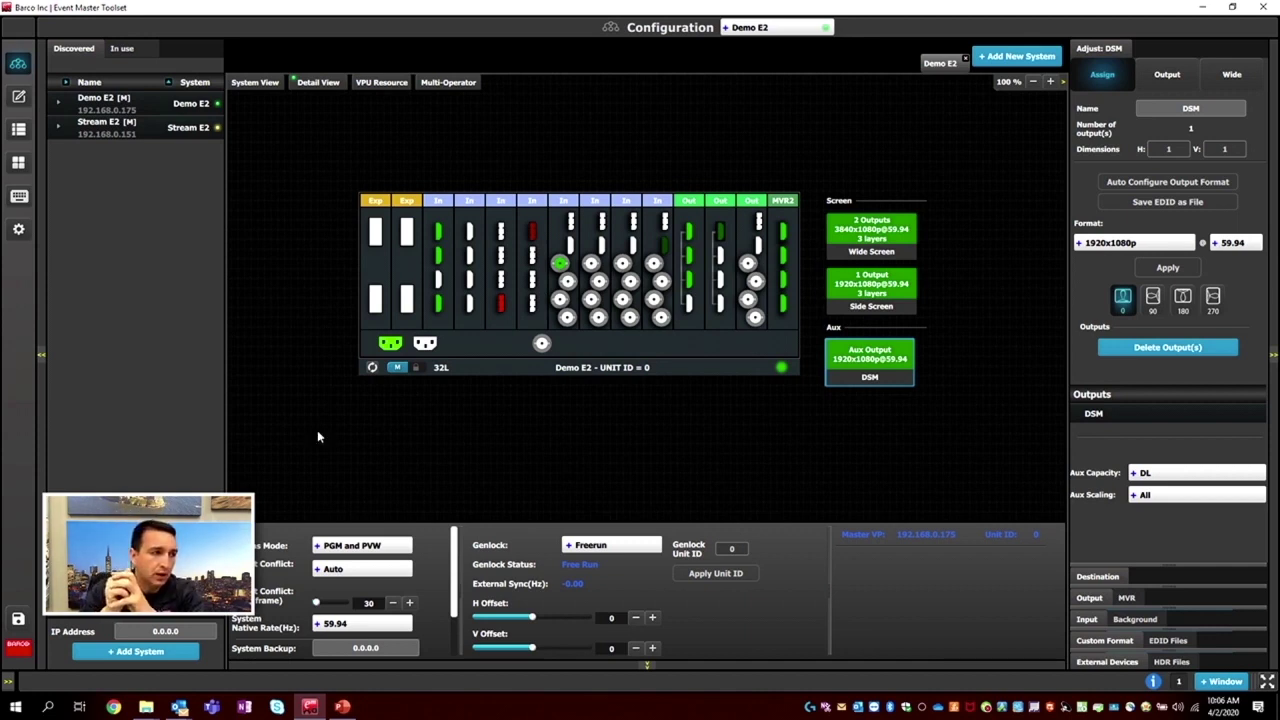
Examine the Multiviewer's available inputs, backgrounds and the sources under the Wide Screen, Side Screen and DSM destinations.
{"action": "left_click", "coordinate": [18, 163]}
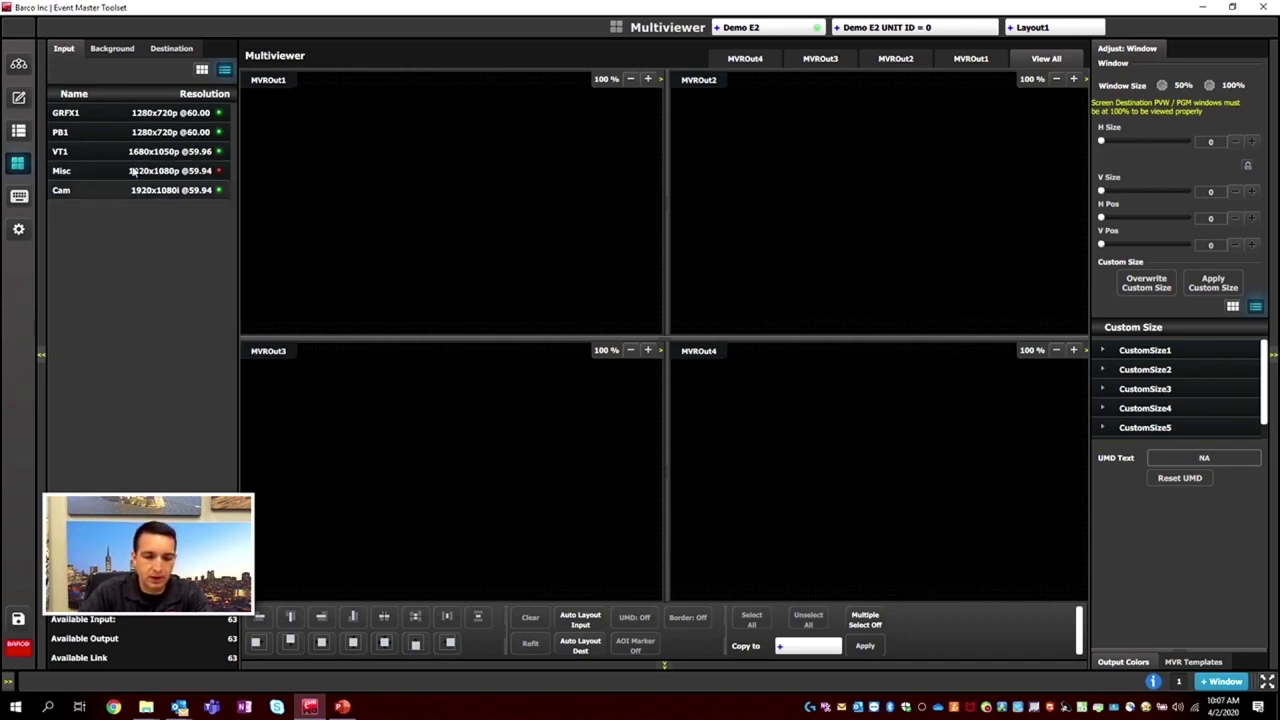
{"action": "left_click", "coordinate": [113, 49]}
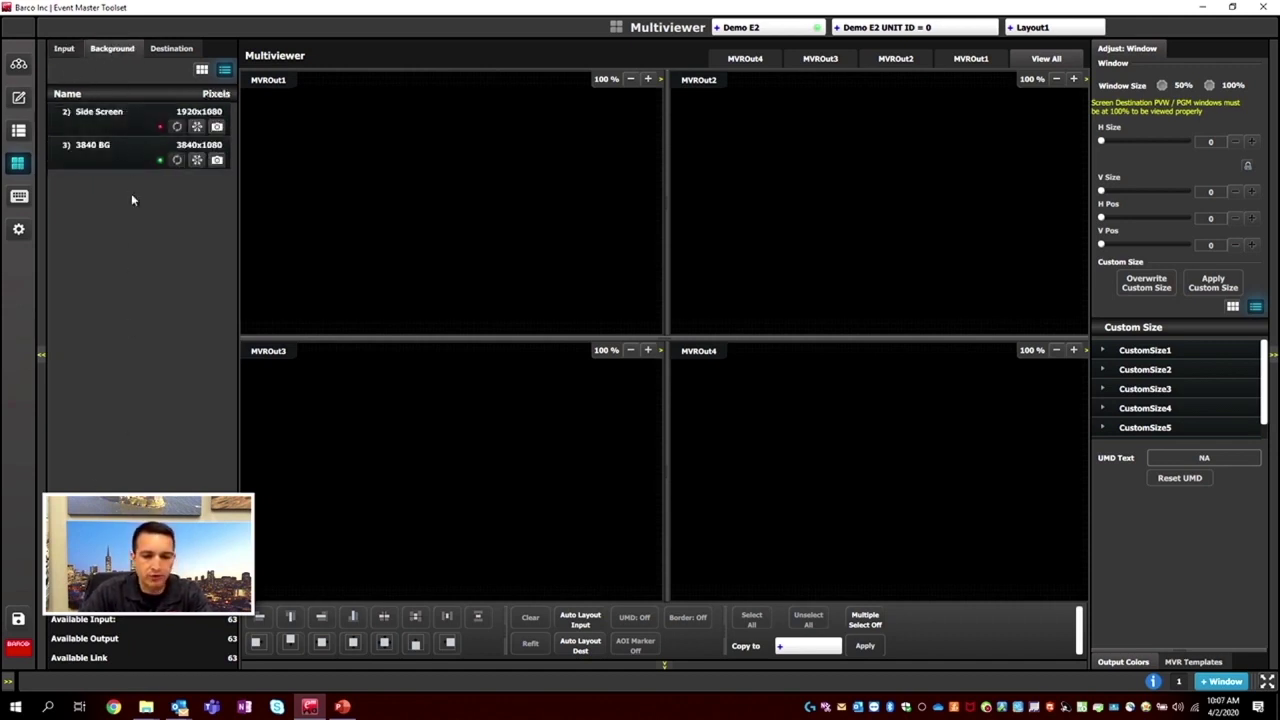
{"action": "left_click", "coordinate": [171, 48]}
{"action": "left_click", "coordinate": [58, 98]}
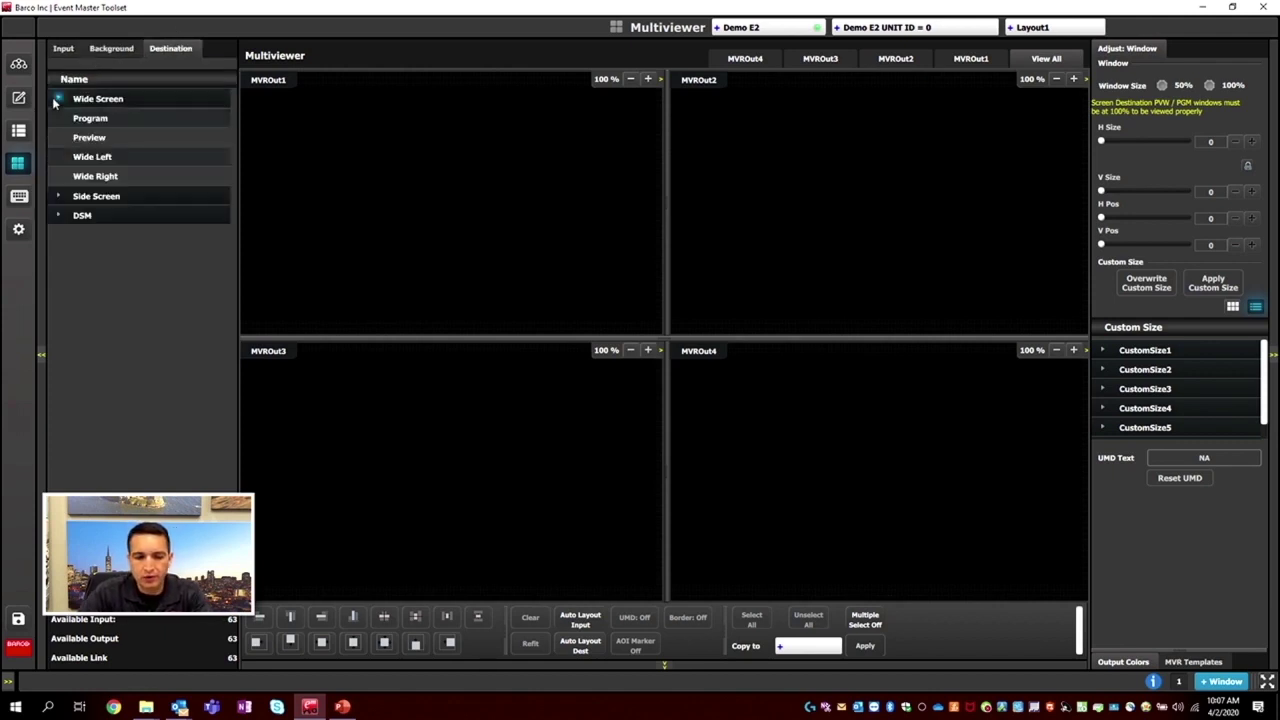
{"action": "left_click", "coordinate": [58, 196]}
{"action": "left_click", "coordinate": [57, 274]}
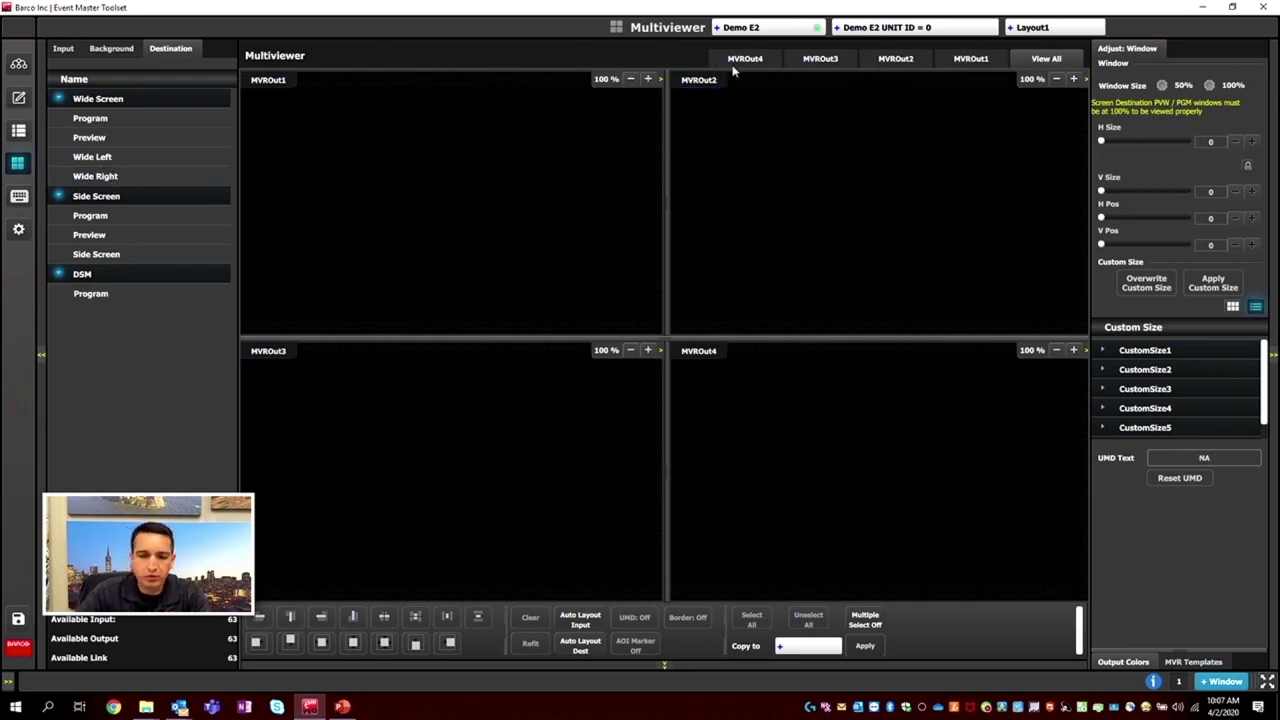
{"action": "left_click", "coordinate": [18, 64]}
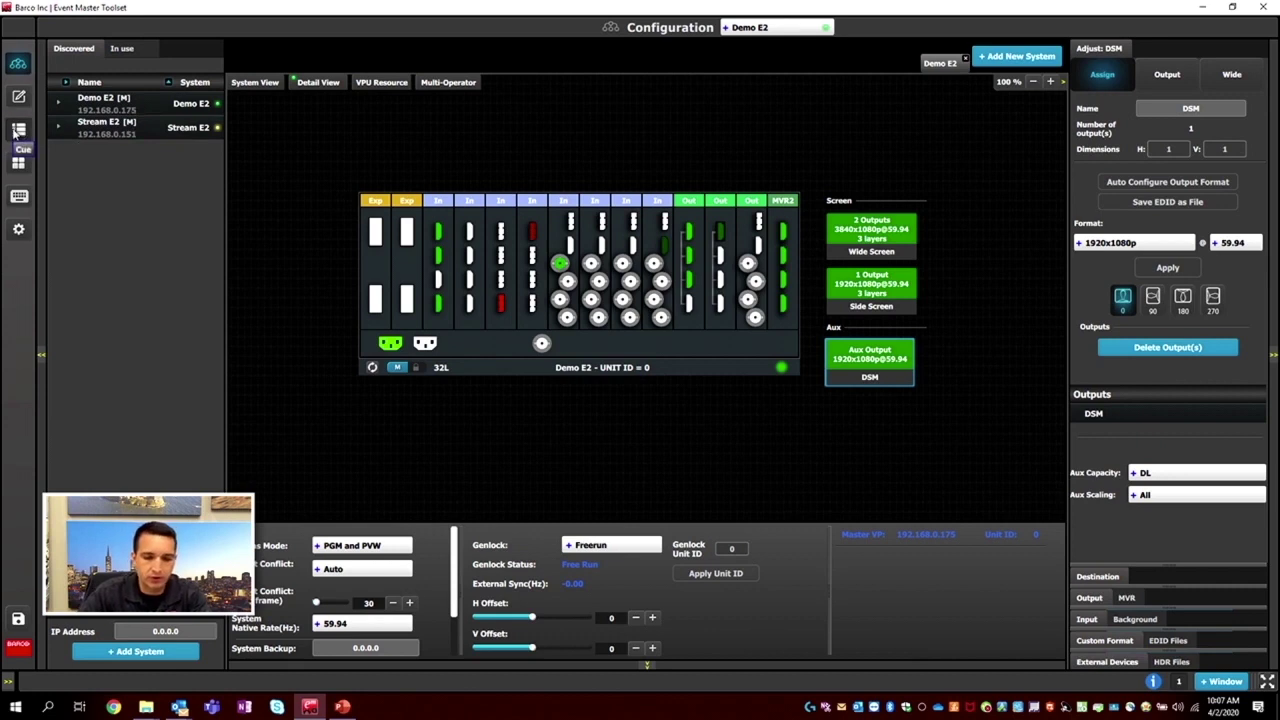
{"action": "left_click", "coordinate": [18, 162]}
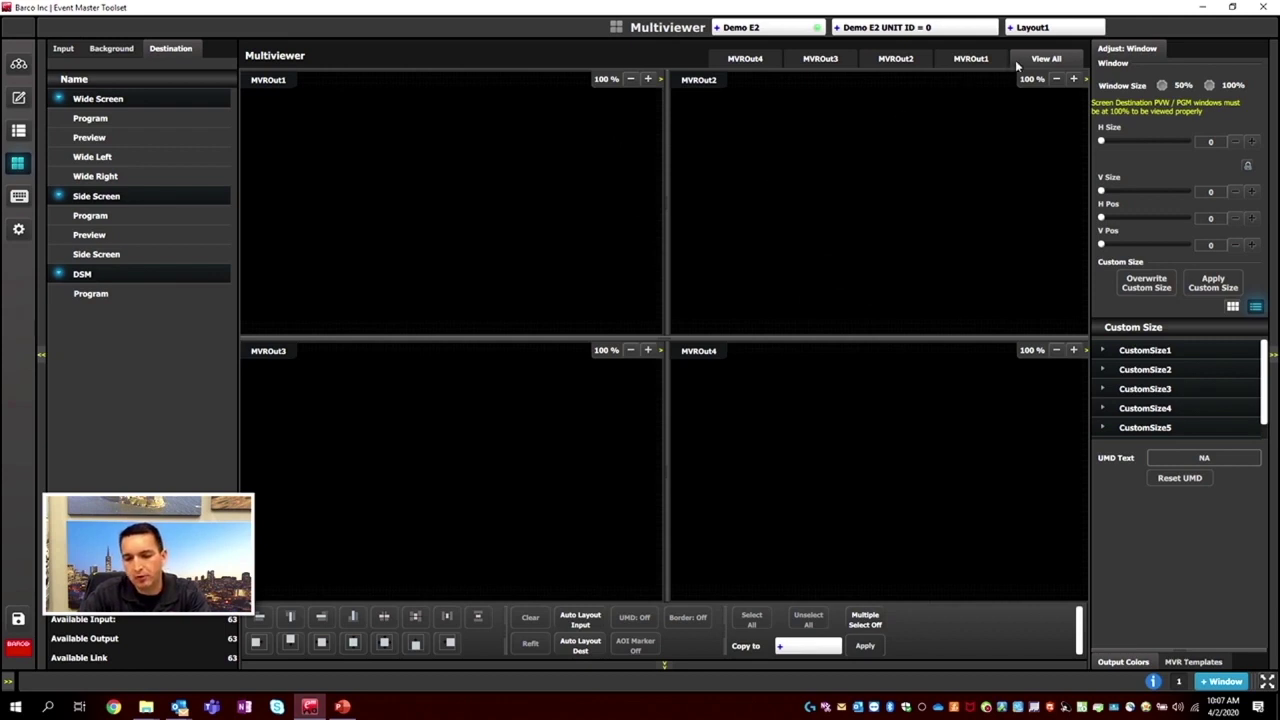
Show the MVROut1 multiviewer output on its own and place the GRFX1 input in the upper-left area of its layout.
{"action": "left_click", "coordinate": [972, 60]}
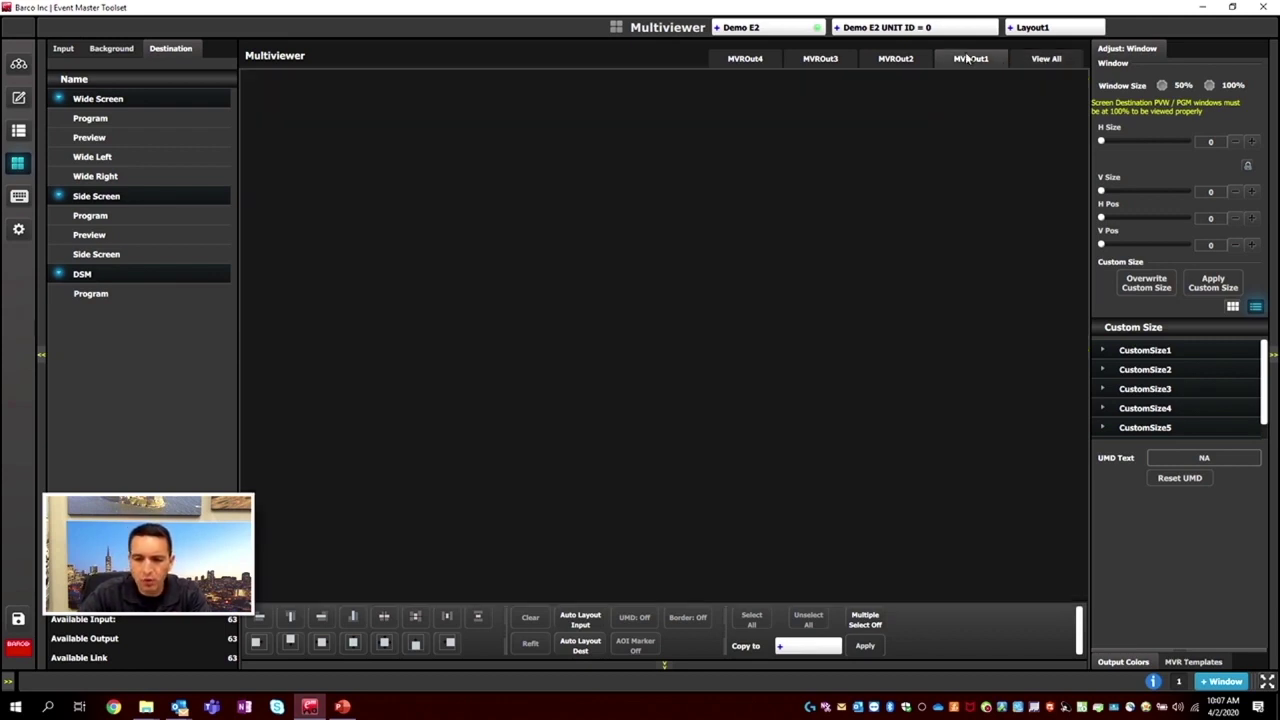
{"action": "left_click", "coordinate": [815, 64]}
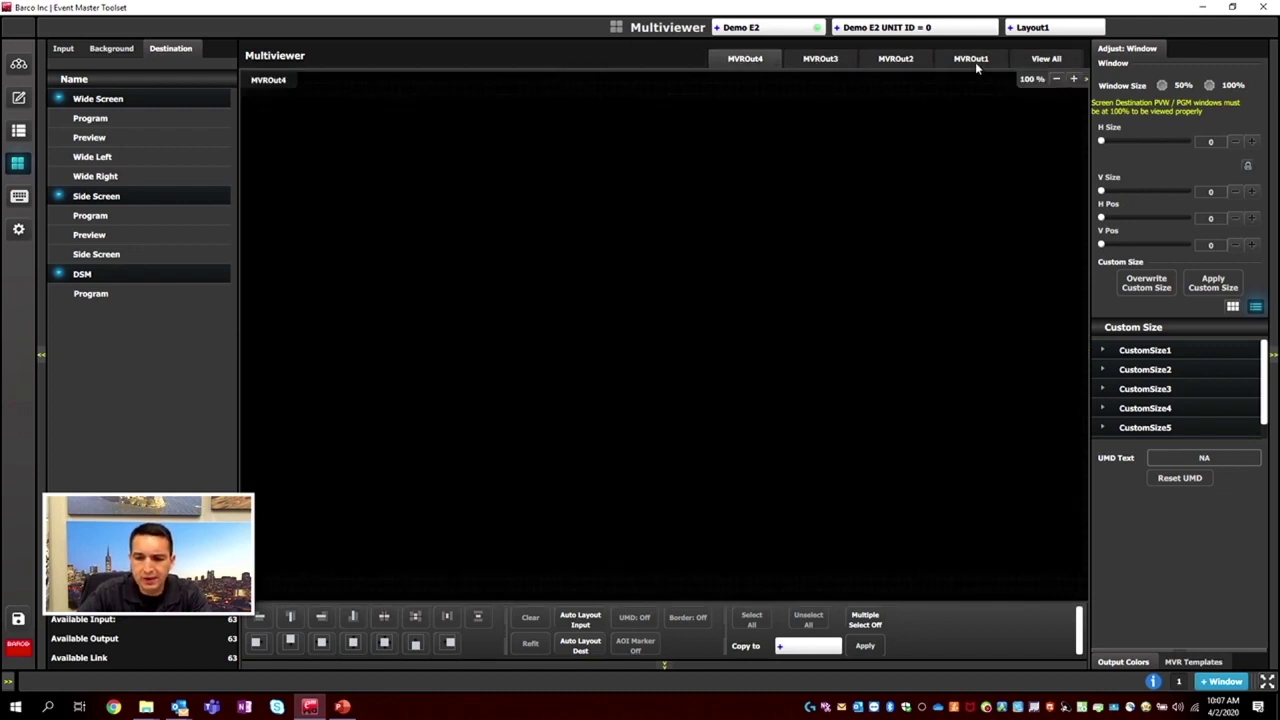
{"action": "left_click", "coordinate": [1018, 62]}
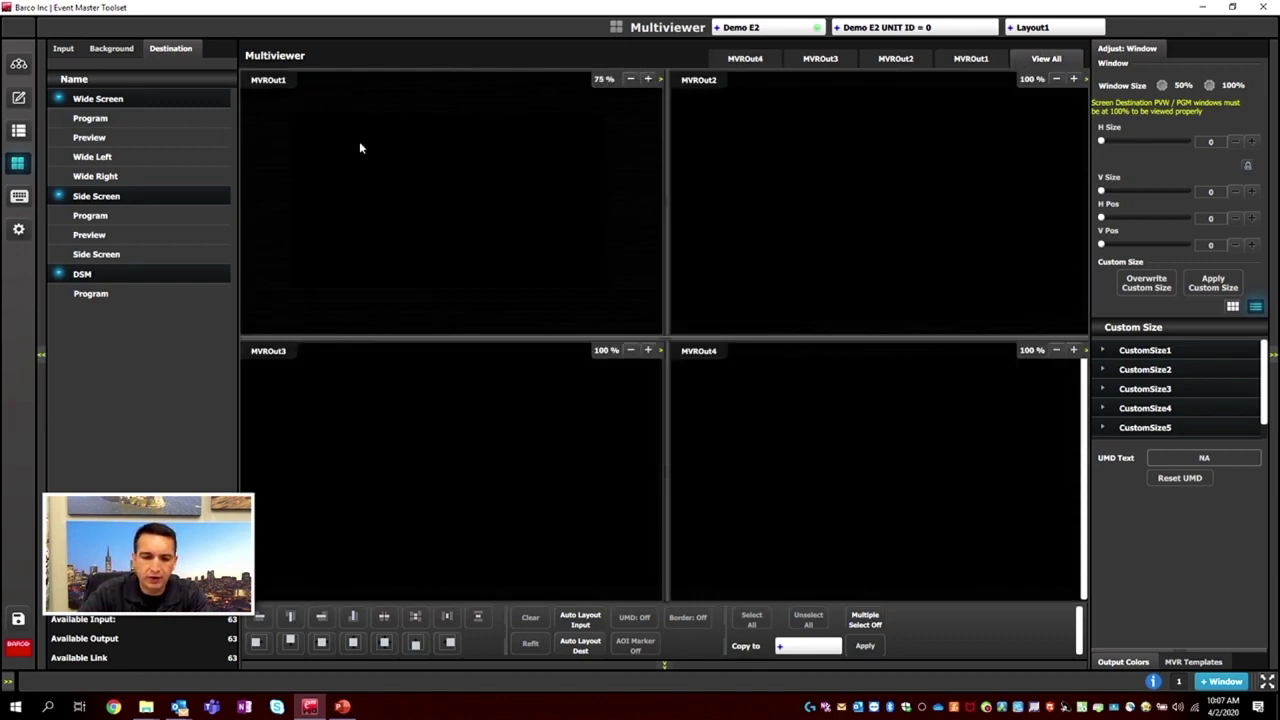
{"action": "left_click", "coordinate": [647, 79]}
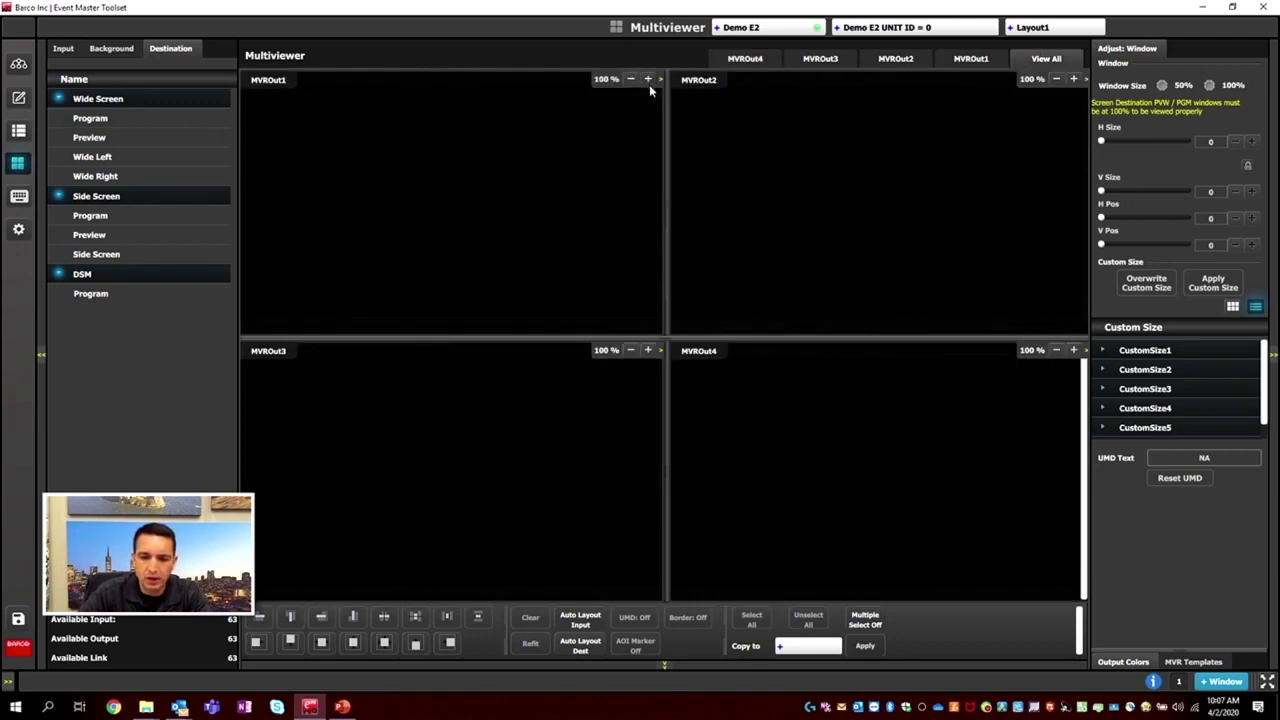
{"action": "left_click", "coordinate": [969, 59]}
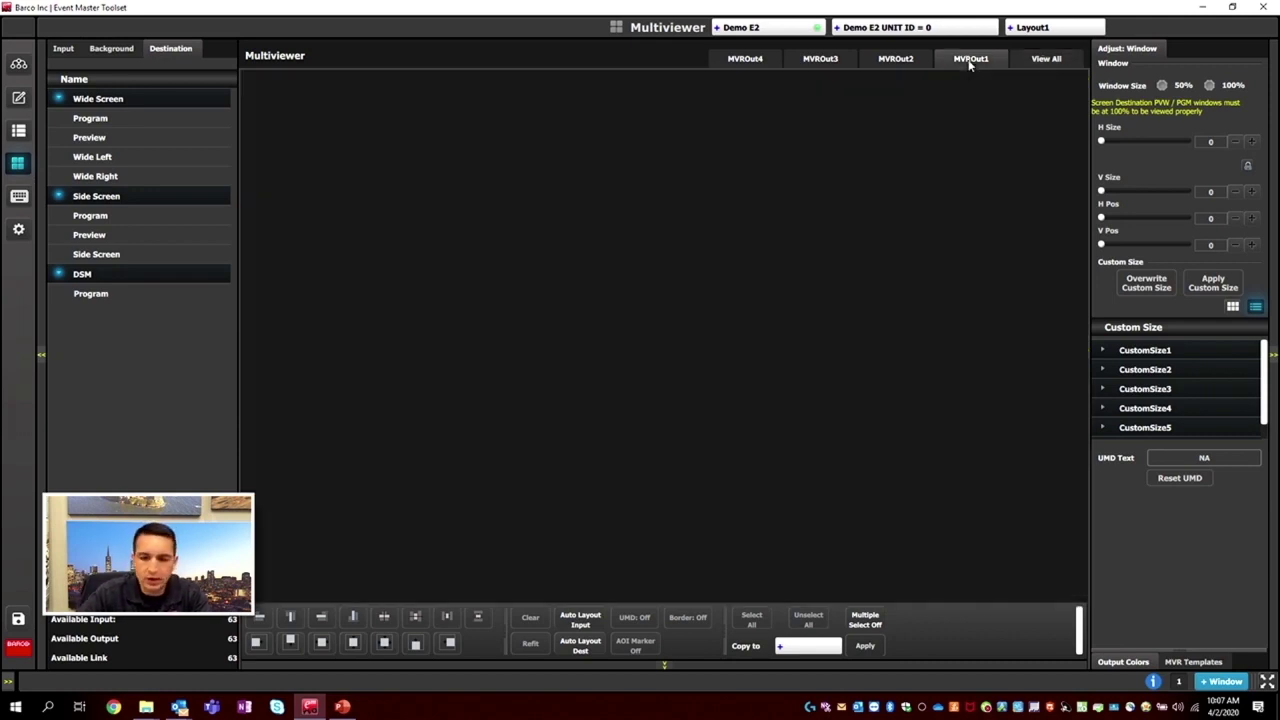
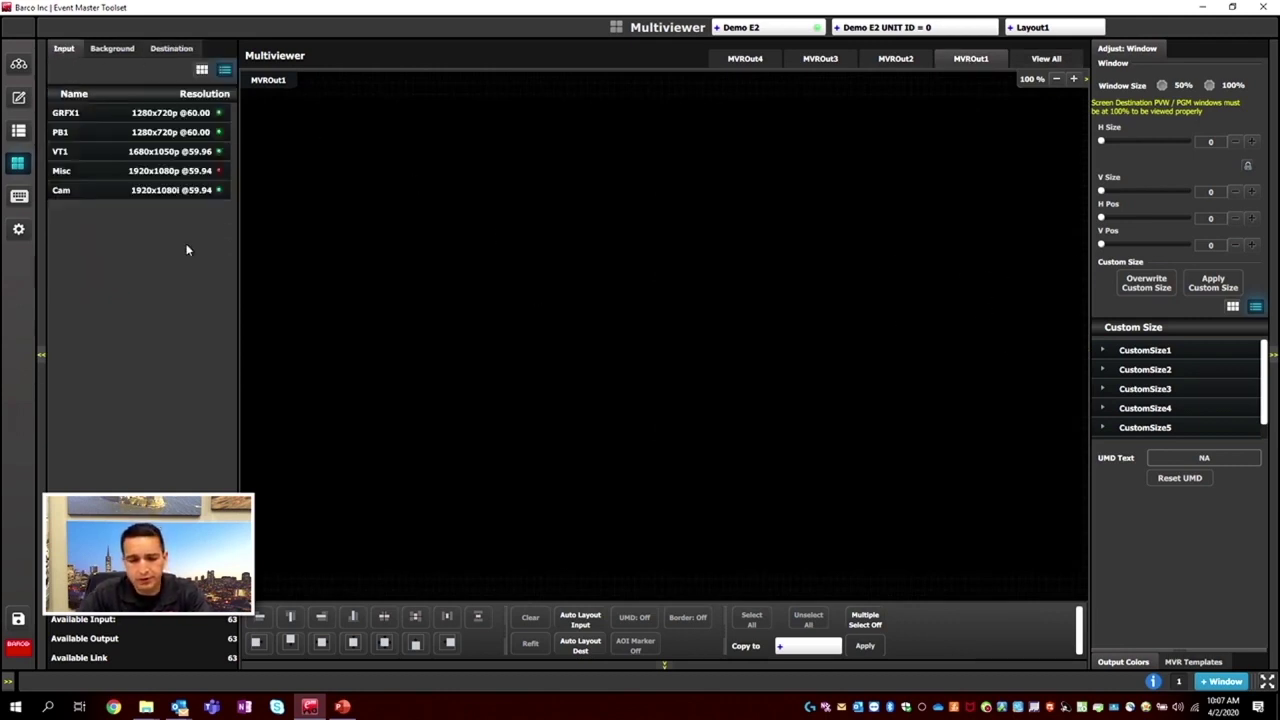
{"action": "left_click_drag", "start_coordinate": [70, 120], "coordinate": [326, 157]}
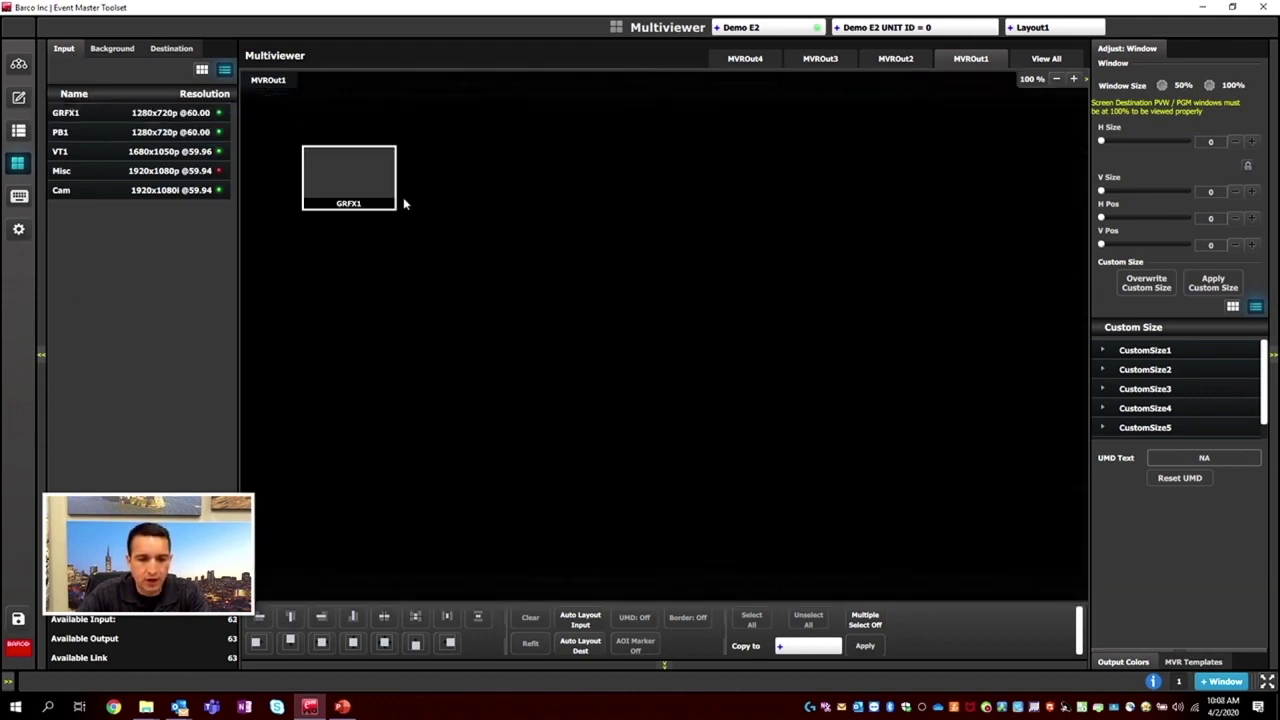
Resize the GRFX1 window and add the PB1, VT1, Misc and Cam inputs to the MVROut1 layout.
{"action": "left_click_drag", "start_coordinate": [394, 171], "coordinate": [511, 200]}
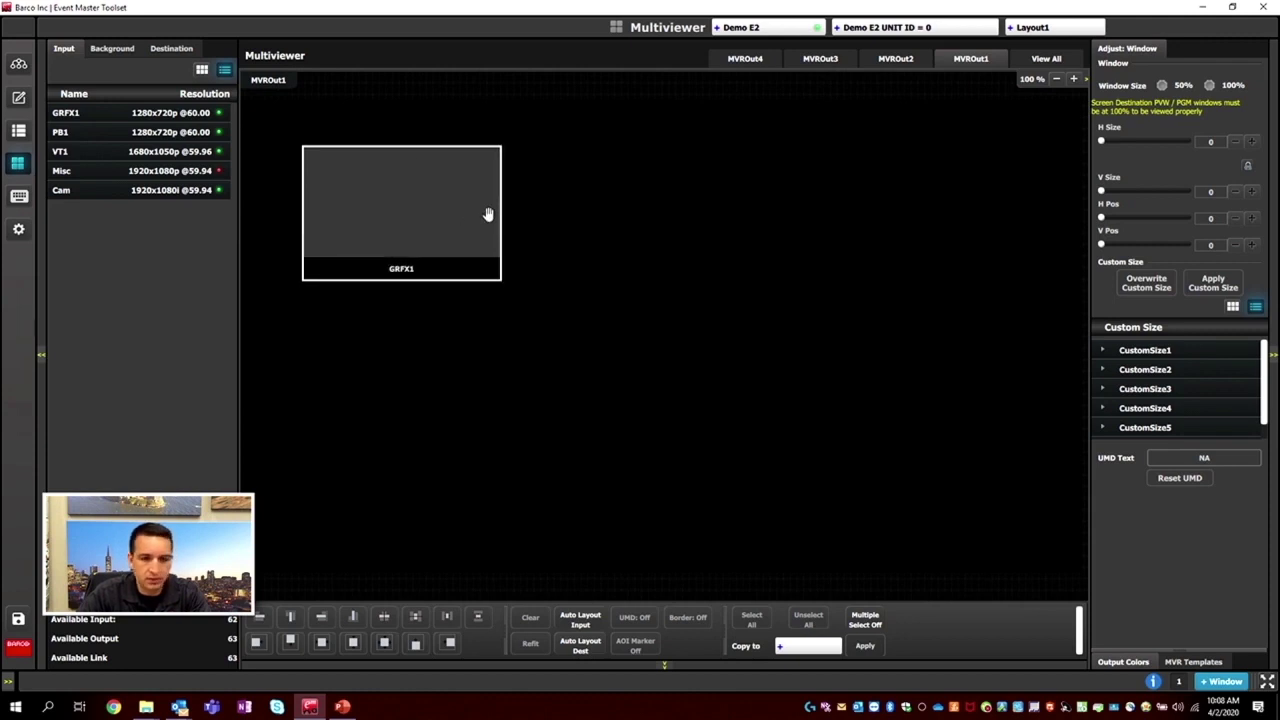
{"action": "left_click_drag", "start_coordinate": [502, 200], "coordinate": [423, 190]}
{"action": "left_click_drag", "start_coordinate": [80, 132], "coordinate": [491, 136]}
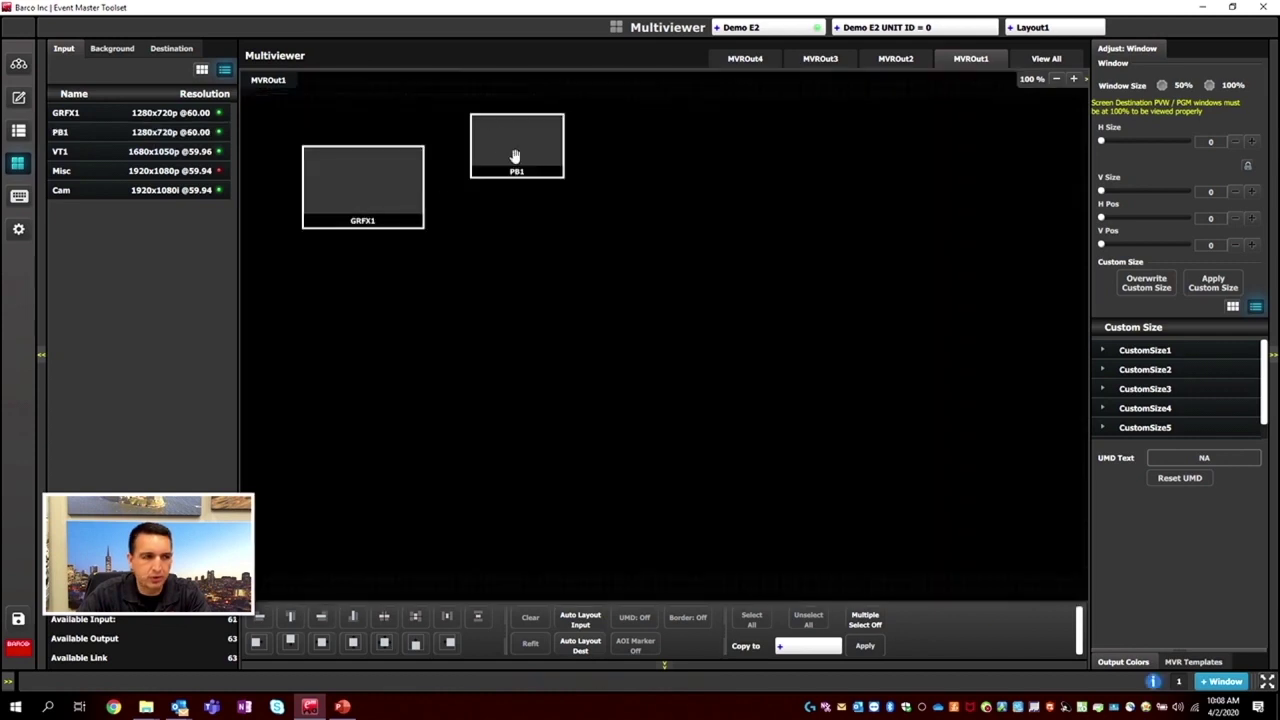
{"action": "left_click_drag", "start_coordinate": [70, 151], "coordinate": [264, 340]}
{"action": "left_click_drag", "start_coordinate": [87, 171], "coordinate": [412, 300]}
{"action": "left_click_drag", "start_coordinate": [100, 190], "coordinate": [630, 167]}
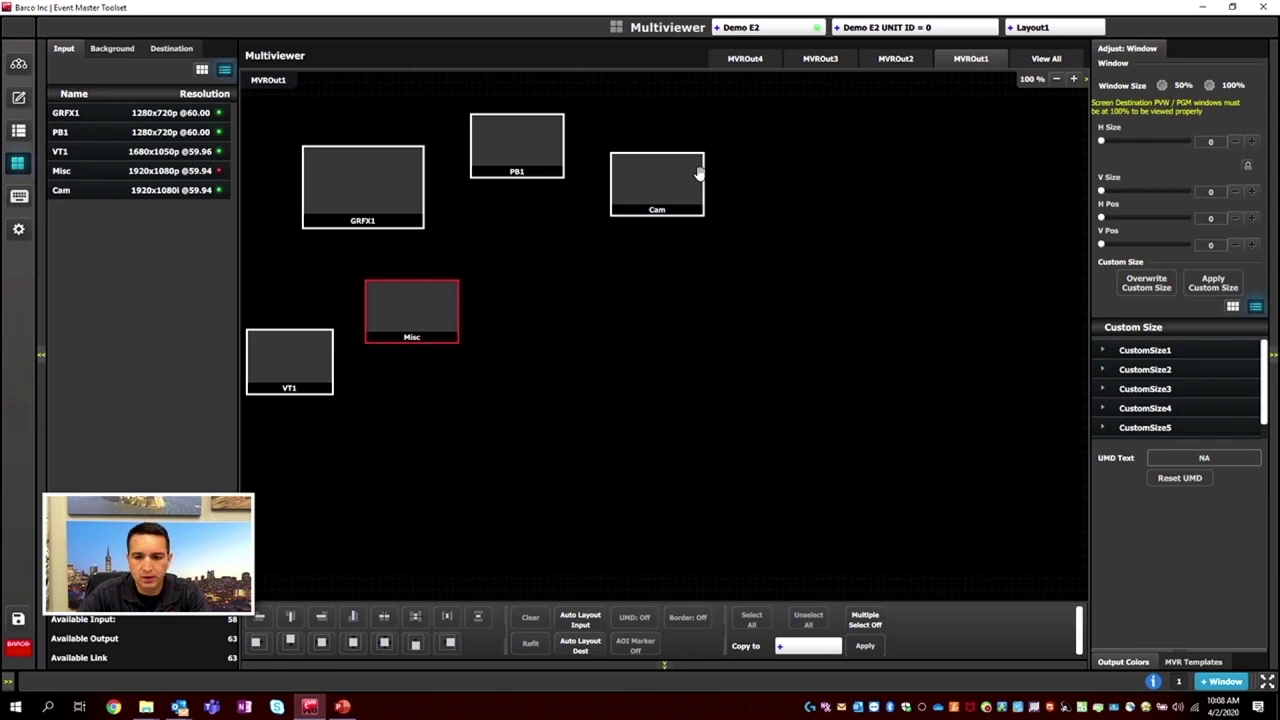
Enlarge the Cam window to about 288 × 162, line it up beside GRFX1 and PB1, and place Misc and VT1 beneath them.
{"action": "left_click_drag", "start_coordinate": [705, 171], "coordinate": [755, 190]}
{"action": "left_click_drag", "start_coordinate": [637, 183], "coordinate": [609, 143]}
{"action": "left_click_drag", "start_coordinate": [306, 166], "coordinate": [265, 132]}
{"action": "left_click_drag", "start_coordinate": [492, 148], "coordinate": [408, 141]}
{"action": "left_click", "coordinate": [632, 160]}
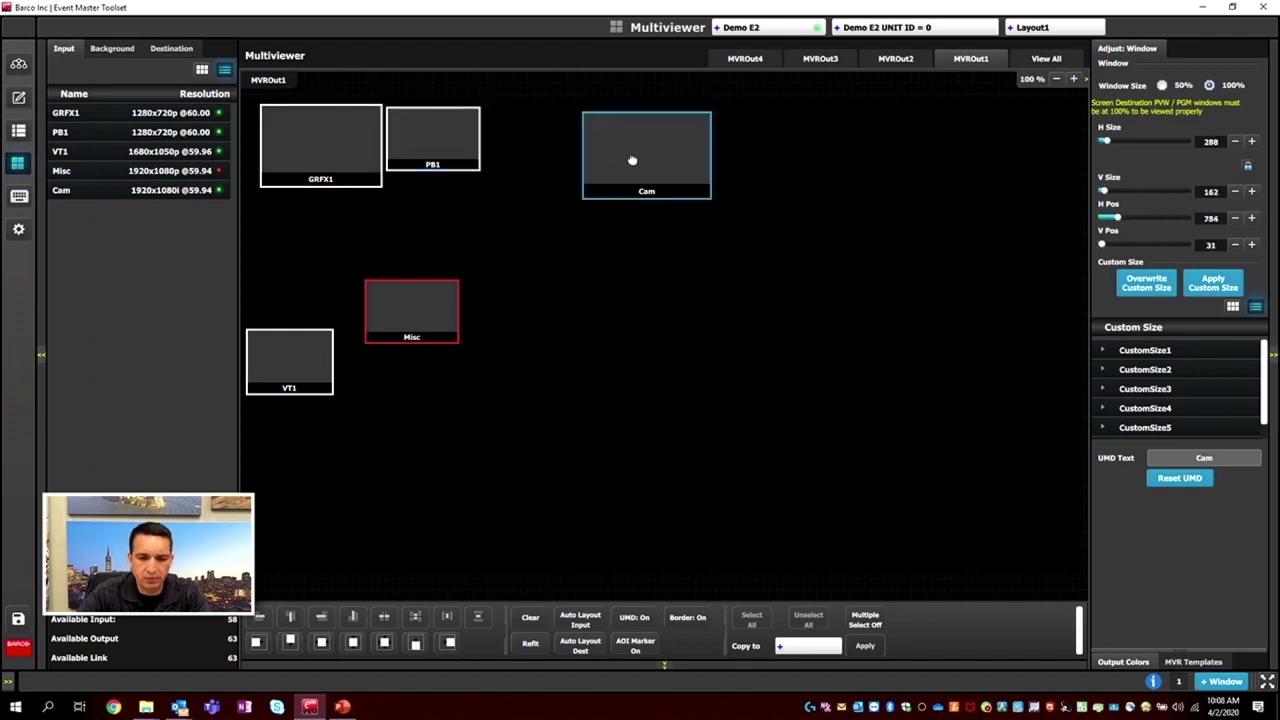
{"action": "left_click_drag", "start_coordinate": [632, 160], "coordinate": [578, 152]}
{"action": "left_click_drag", "start_coordinate": [449, 303], "coordinate": [292, 227]}
{"action": "left_click_drag", "start_coordinate": [303, 360], "coordinate": [408, 224]}
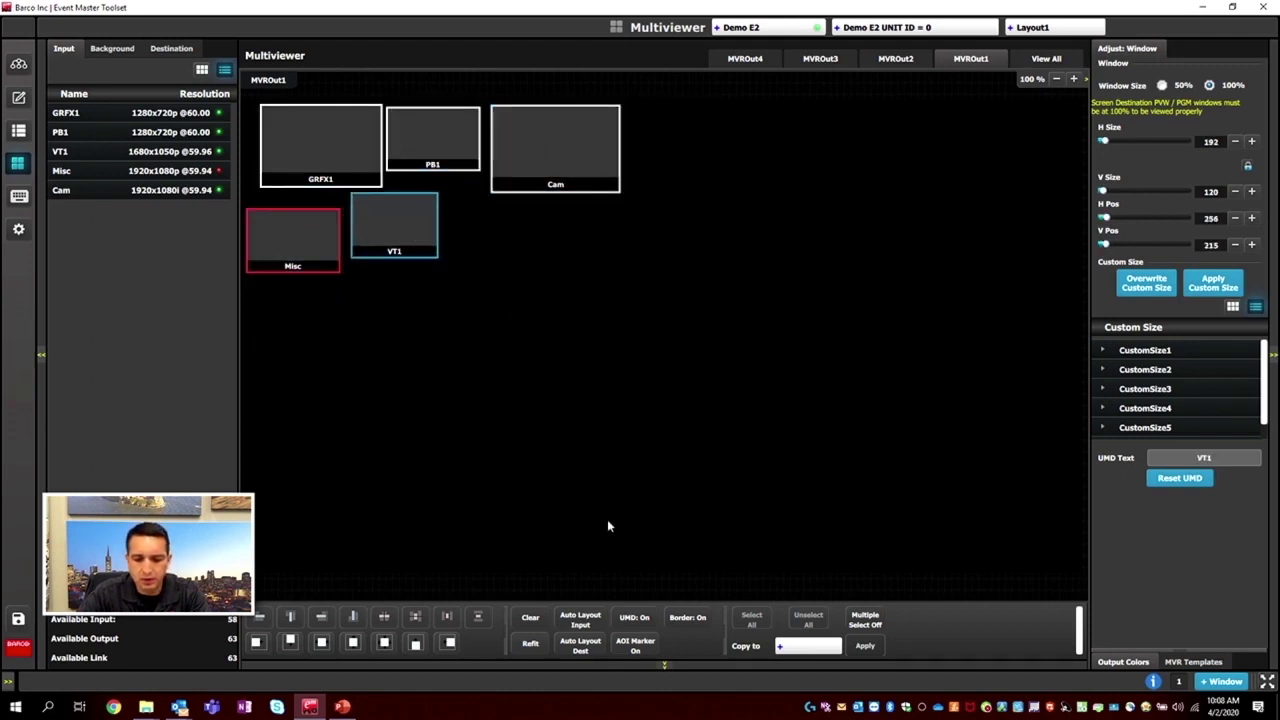
Apply the automatic input layout to MVROut1, accepting the overwrite, and shift the 3840 BG and GRFX1 windows slightly down.
{"action": "left_click", "coordinate": [586, 621]}
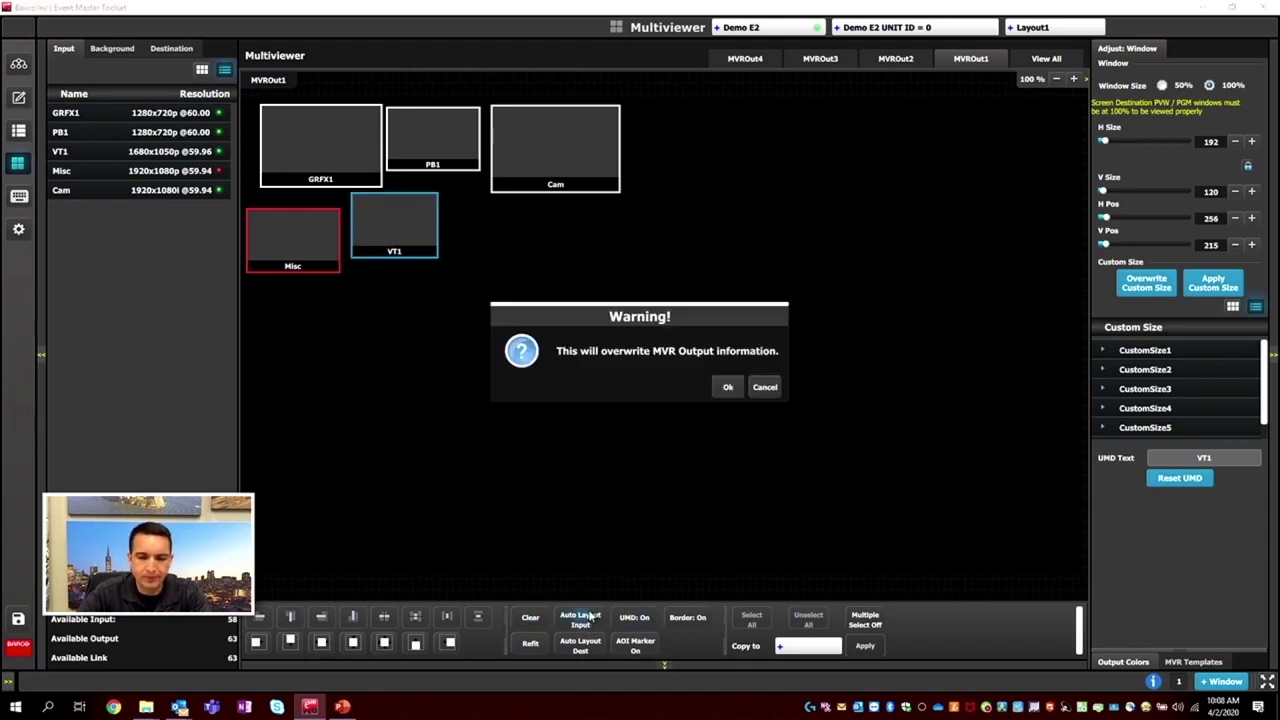
{"action": "left_click", "coordinate": [727, 389]}
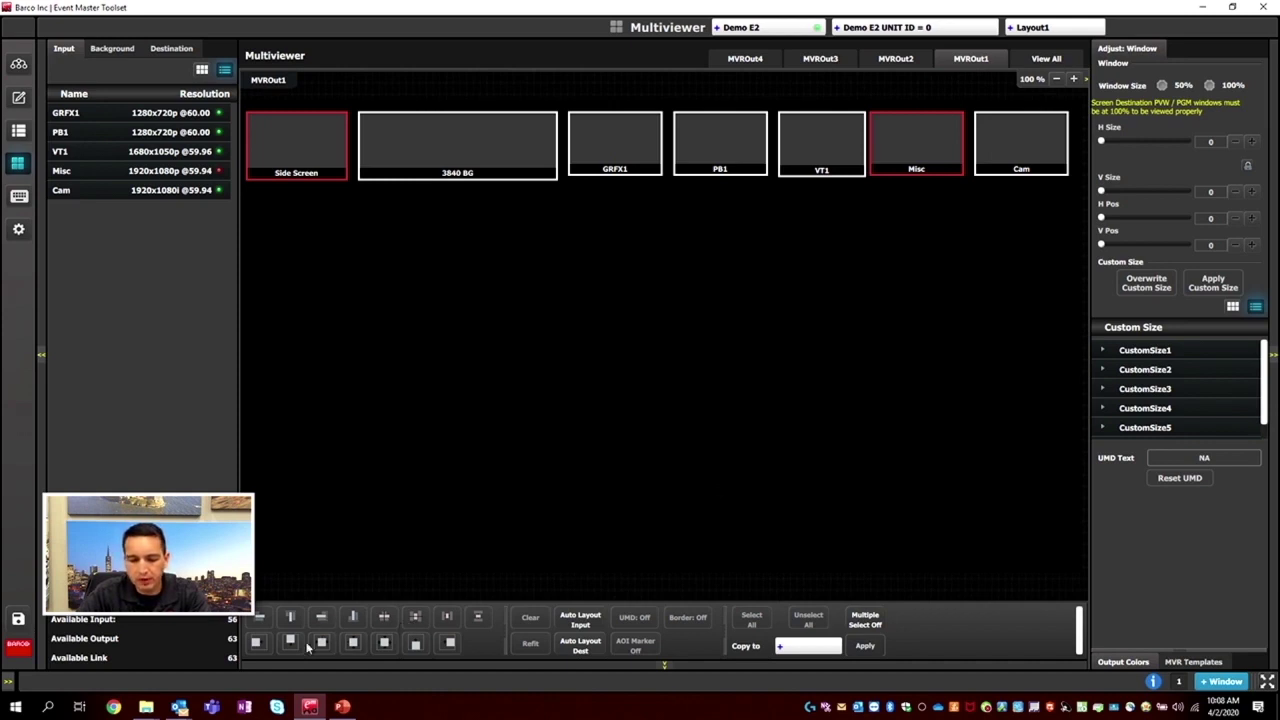
{"action": "left_click_drag", "start_coordinate": [466, 134], "coordinate": [464, 207]}
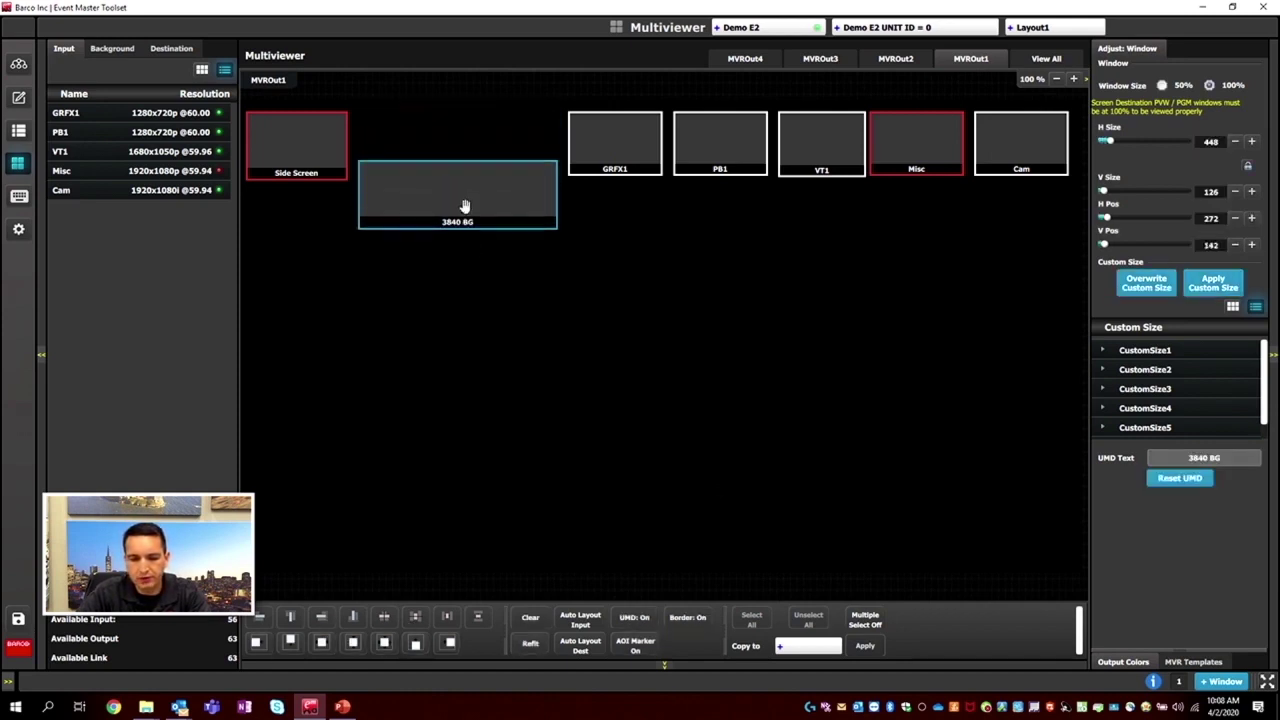
{"action": "left_click_drag", "start_coordinate": [604, 145], "coordinate": [605, 166]}
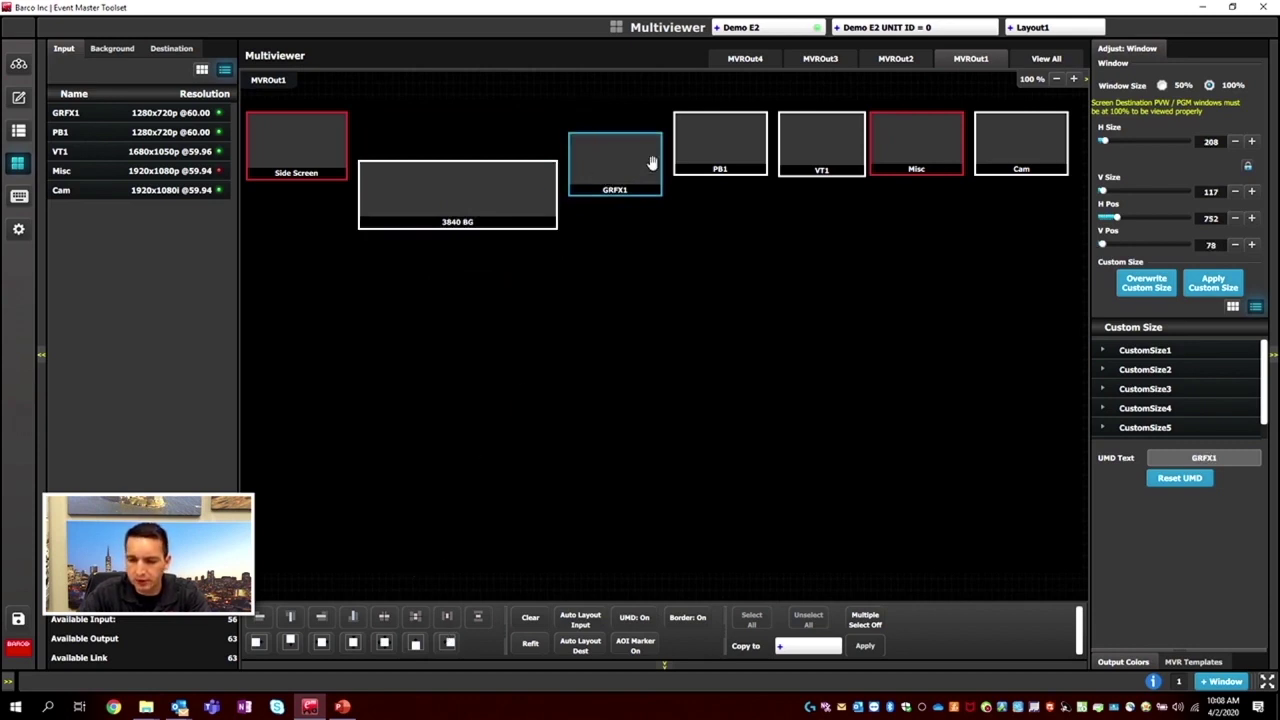
Move the 3840 BG window below the row of inputs and enlarge it to H Size 1328, V Size 373.
{"action": "left_click_drag", "start_coordinate": [491, 190], "coordinate": [489, 270]}
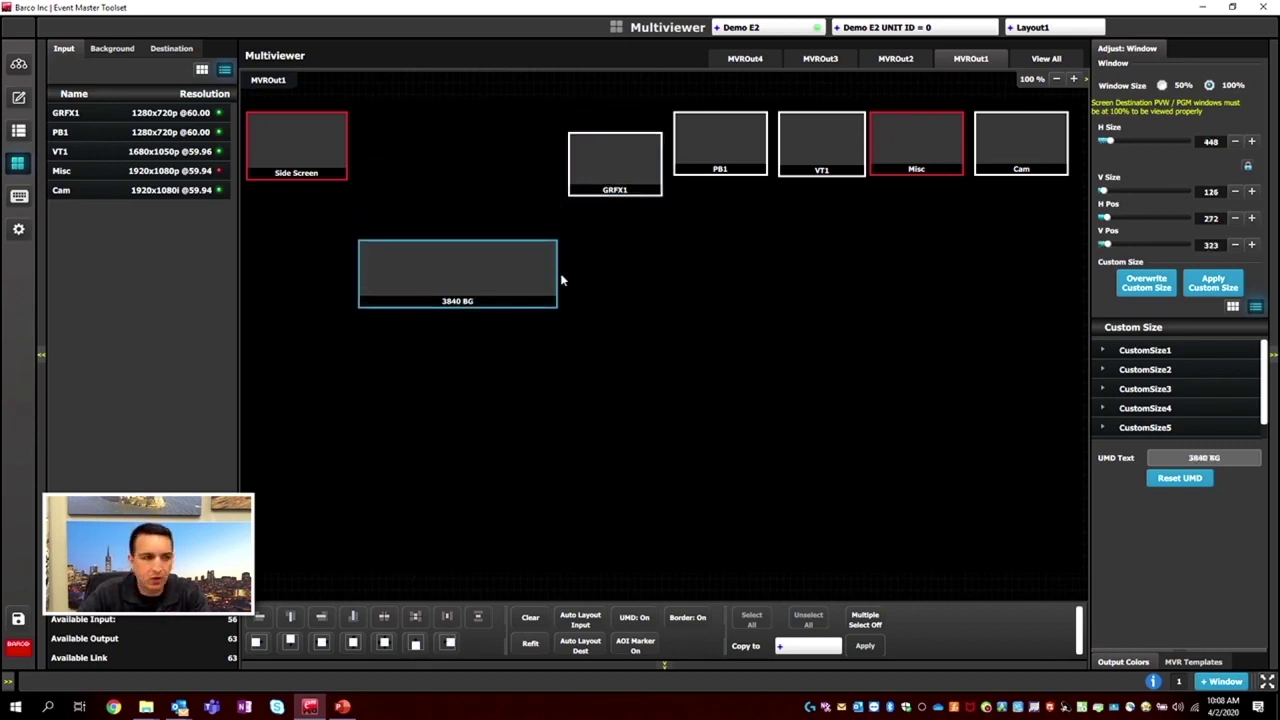
{"action": "left_click_drag", "start_coordinate": [557, 272], "coordinate": [733, 320]}
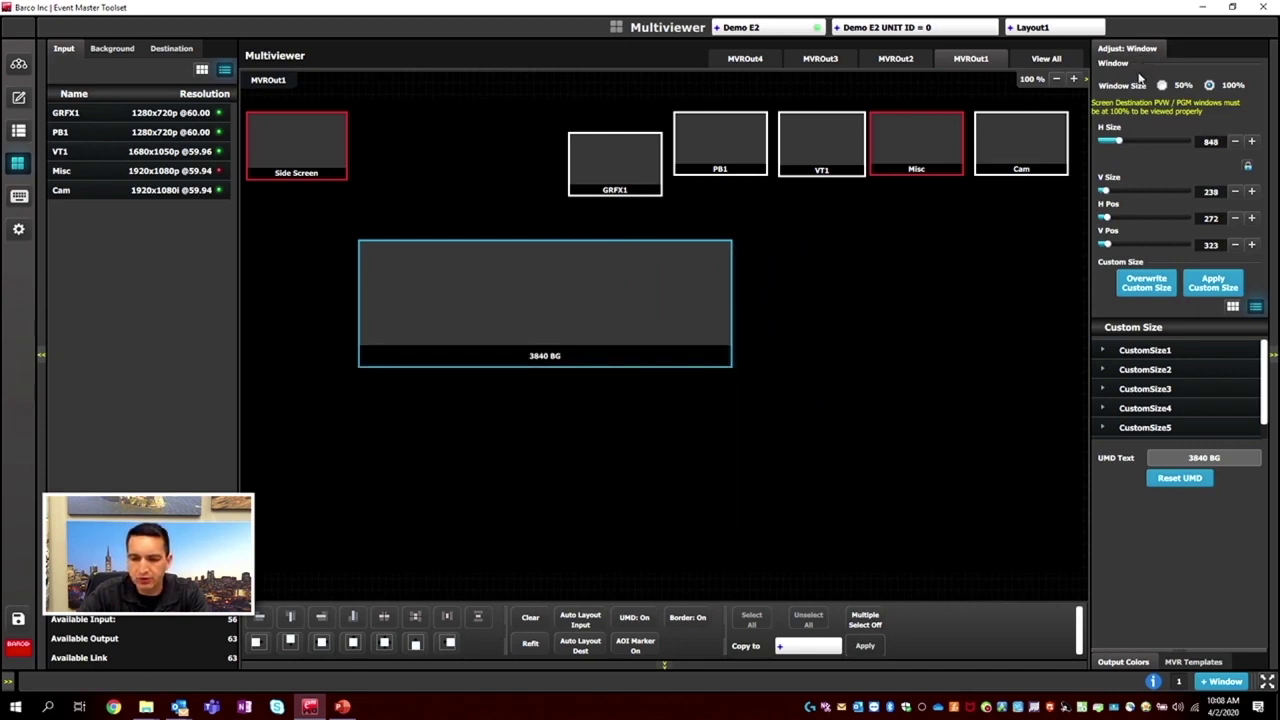
{"action": "left_click_drag", "start_coordinate": [1121, 142], "coordinate": [1129, 149]}
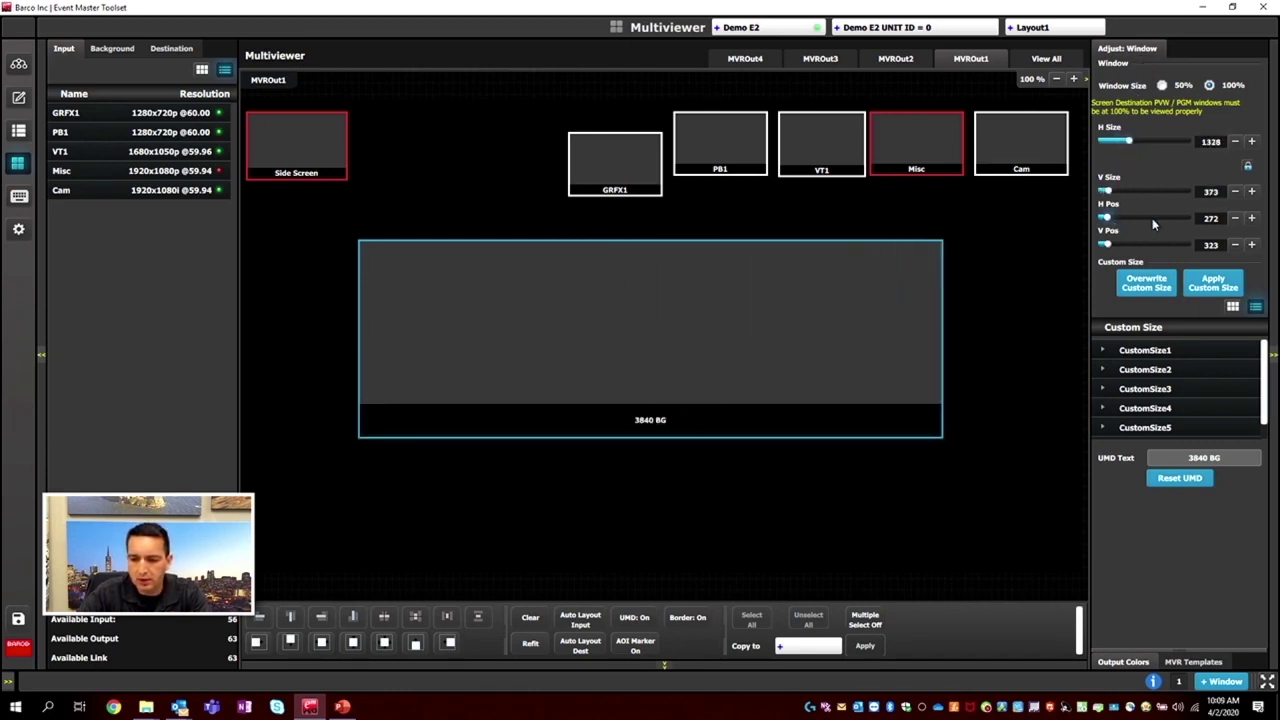
Fine-tune the 3840 BG window's horizontal and vertical position and place it at about H Pos 224, V Pos 497.
{"action": "left_click", "coordinate": [1251, 218]}
{"action": "left_click", "coordinate": [1251, 218]}
{"action": "left_click", "coordinate": [1251, 218]}
{"action": "left_click", "coordinate": [1236, 218]}
{"action": "left_click", "coordinate": [1236, 218]}
{"action": "left_click", "coordinate": [1236, 218]}
{"action": "left_click", "coordinate": [1251, 245]}
{"action": "left_click", "coordinate": [1251, 245]}
{"action": "left_click", "coordinate": [1251, 245]}
{"action": "left_click", "coordinate": [1251, 245]}
{"action": "left_click", "coordinate": [1251, 245]}
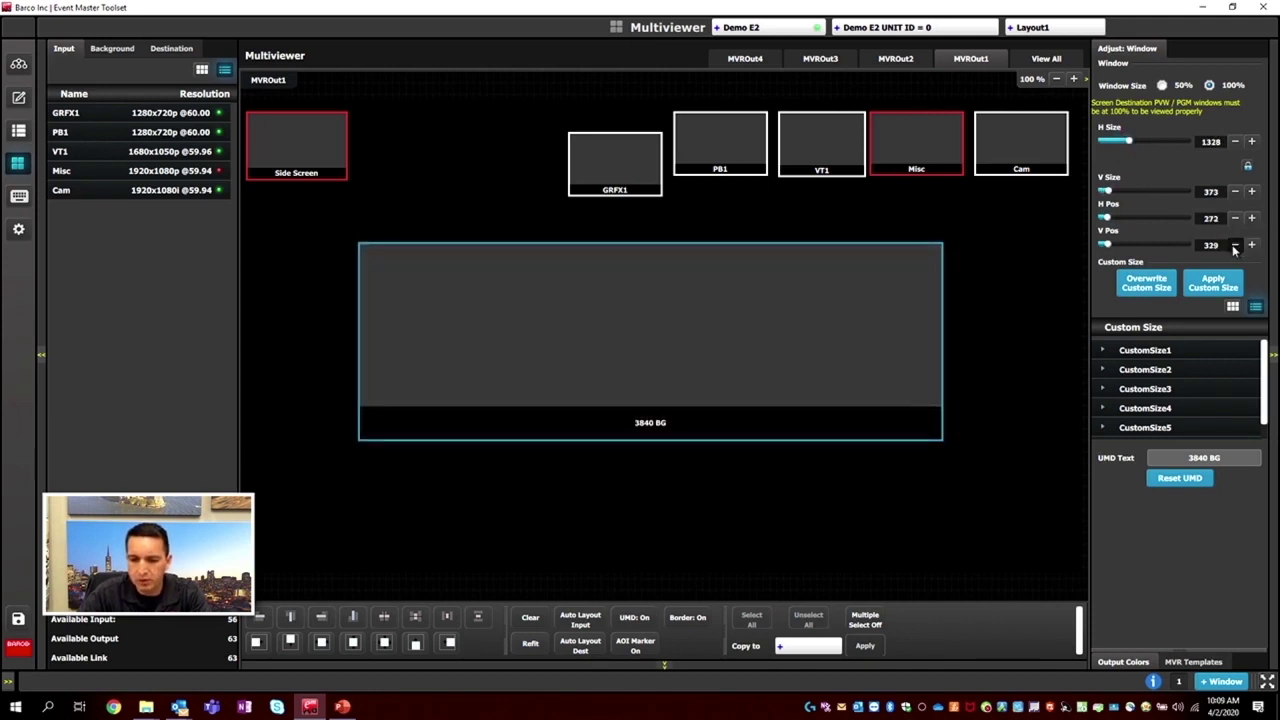
{"action": "left_click_drag", "start_coordinate": [691, 340], "coordinate": [663, 420]}
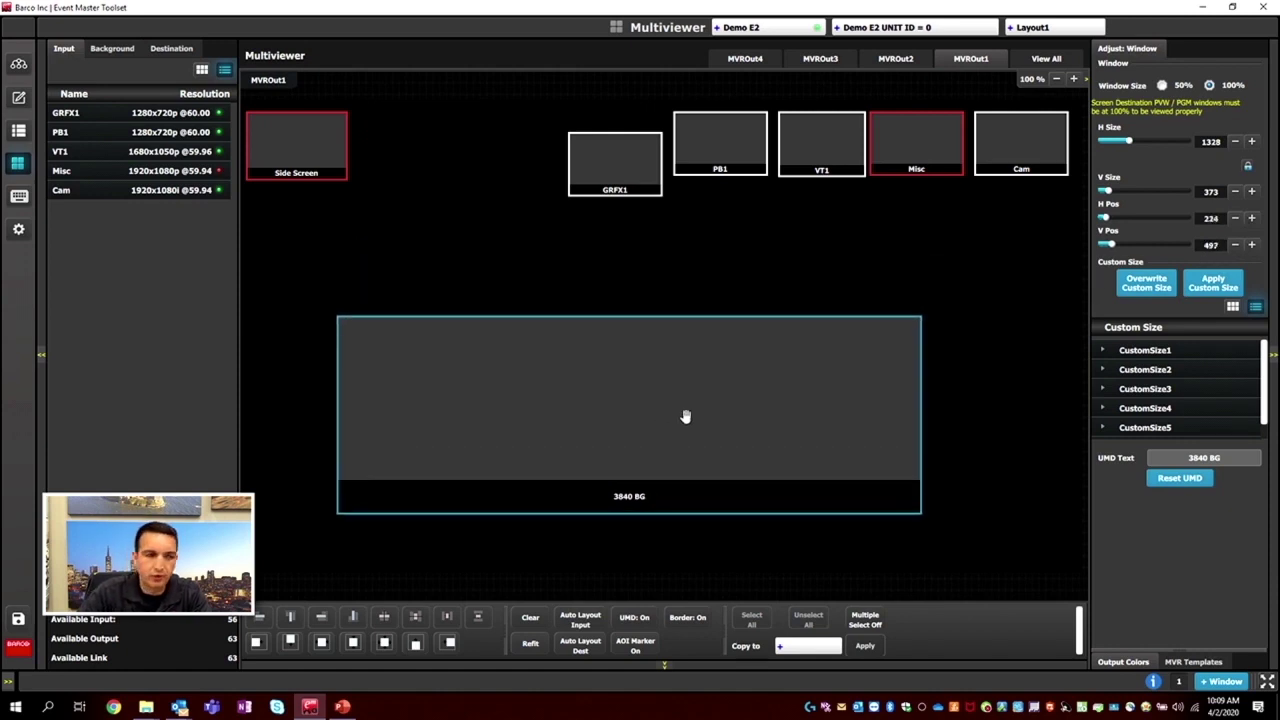
Enlarge GRFX1 to about 368 × 207 above the 3840 BG window and overwrite CustomSize1 with that size.
{"action": "left_click", "coordinate": [1103, 351]}
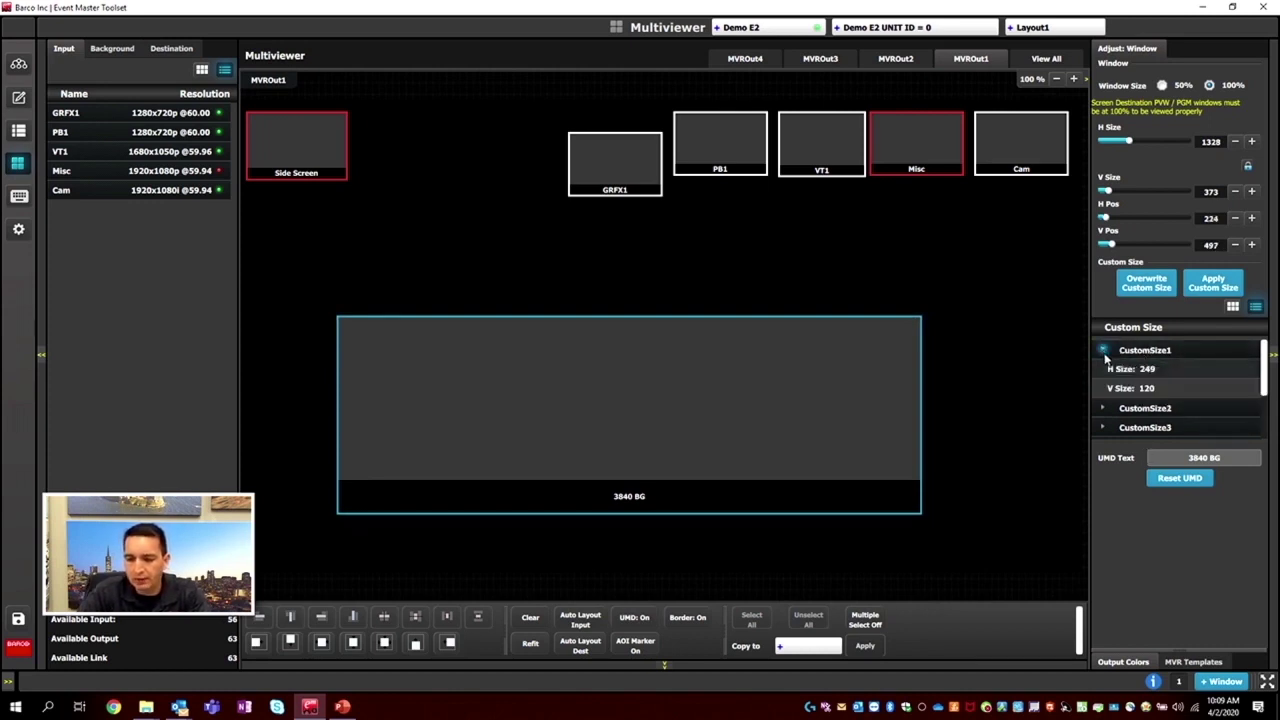
{"action": "left_click", "coordinate": [1103, 351]}
{"action": "left_click", "coordinate": [1103, 374]}
{"action": "left_click", "coordinate": [1103, 374]}
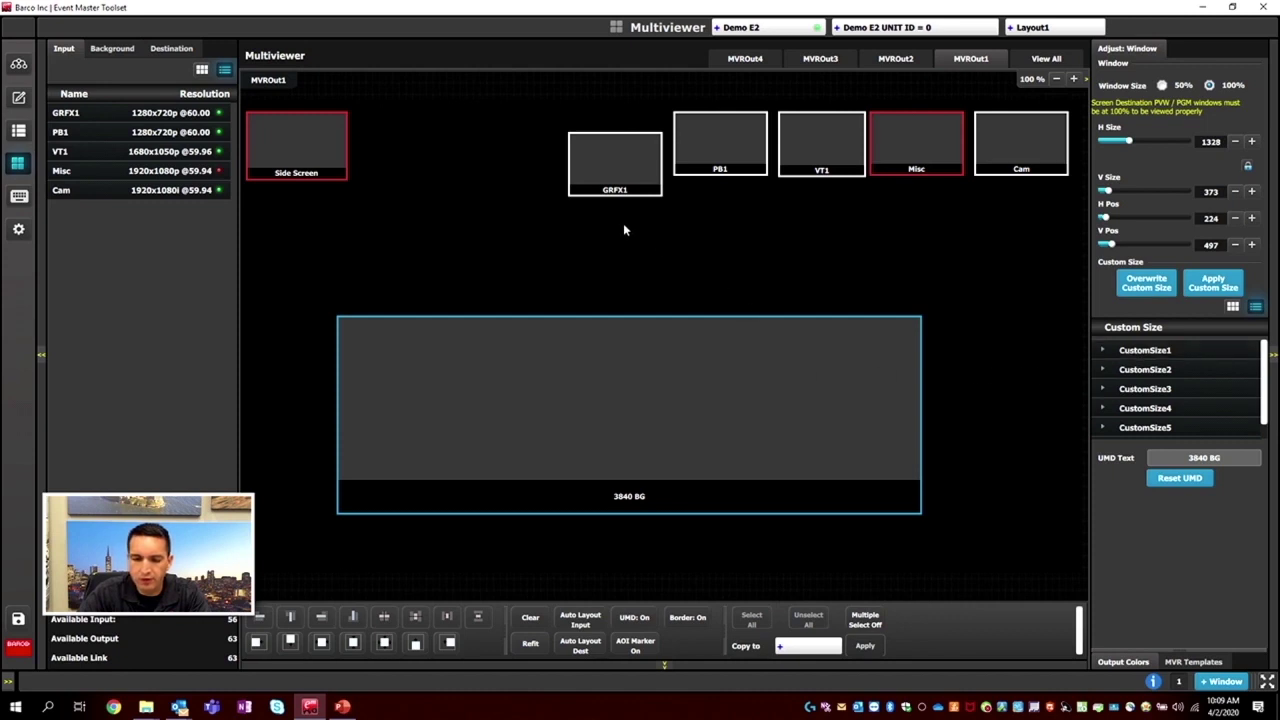
{"action": "left_click_drag", "start_coordinate": [600, 177], "coordinate": [554, 212]}
{"action": "mouse_move", "coordinate": [474, 206]}
{"action": "left_mouse_down"}
{"action": "mouse_move", "coordinate": [474, 220]}
{"action": "mouse_move", "coordinate": [487, 207]}
{"action": "left_mouse_up"}
{"action": "left_click", "coordinate": [1152, 285]}
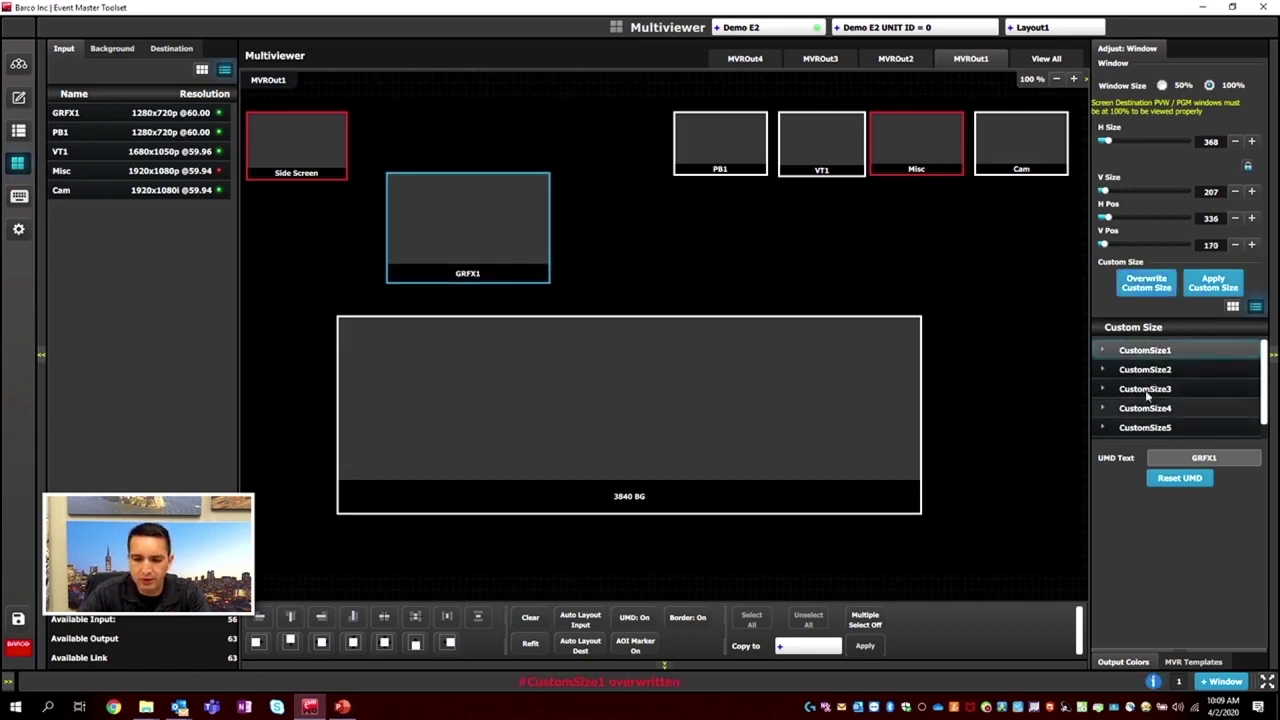
Rename the custom size preset CustomSize1 to "this size".
{"action": "double_click", "coordinate": [1147, 352]}
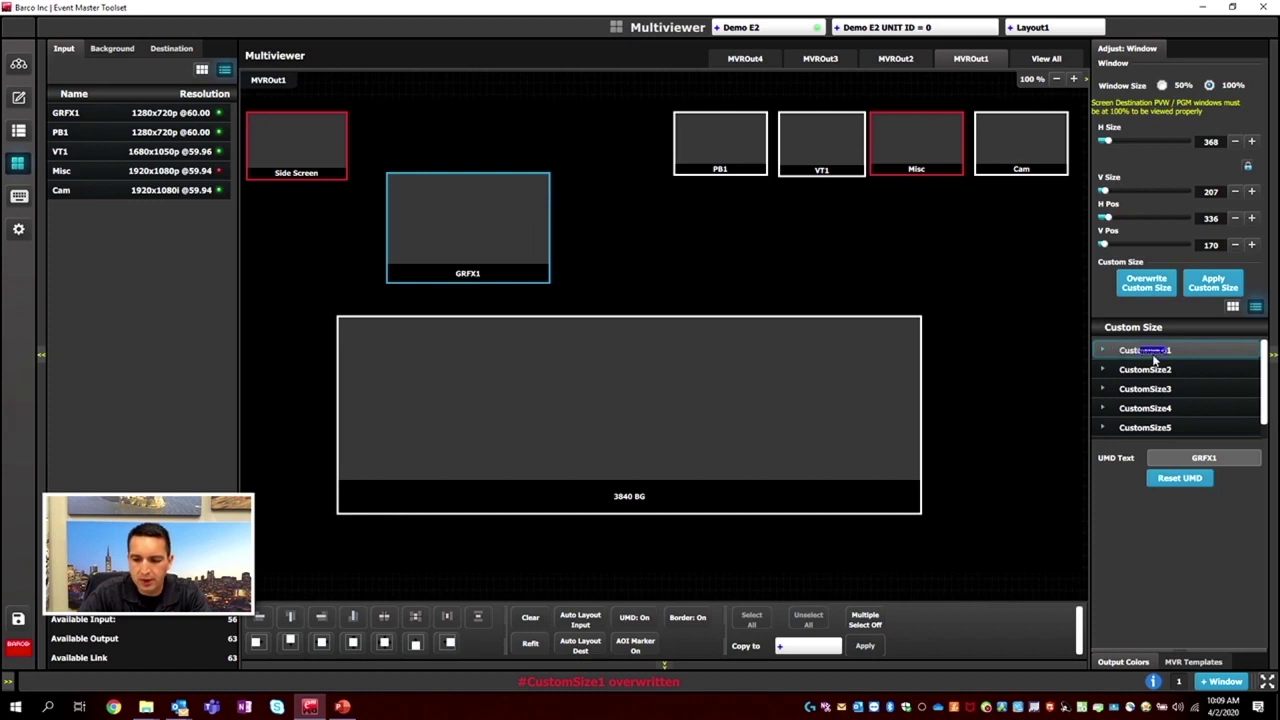
{"action": "type", "text": "this size"}
{"action": "key", "text": "Return"}
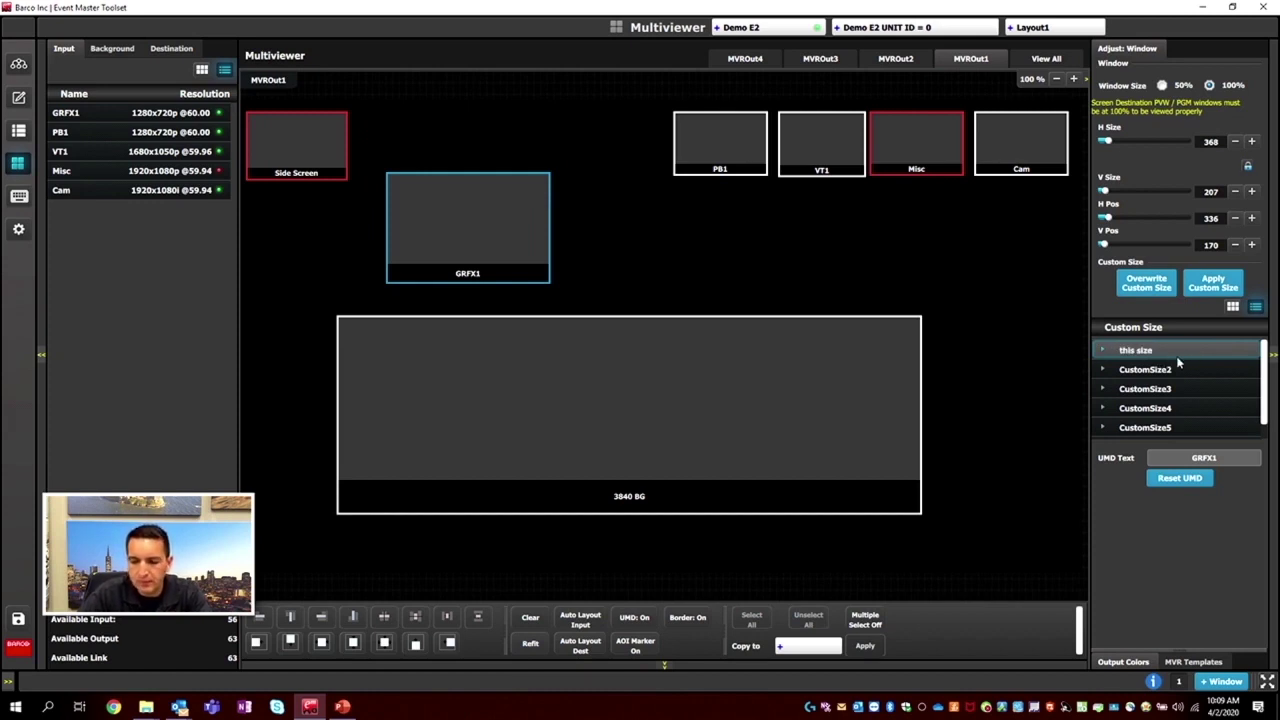
Apply the custom size "this size" to the PB1 window and place it directly beside GRFX1 at about H Pos 720, V Pos 169.
{"action": "left_click_drag", "start_coordinate": [733, 133], "coordinate": [668, 188]}
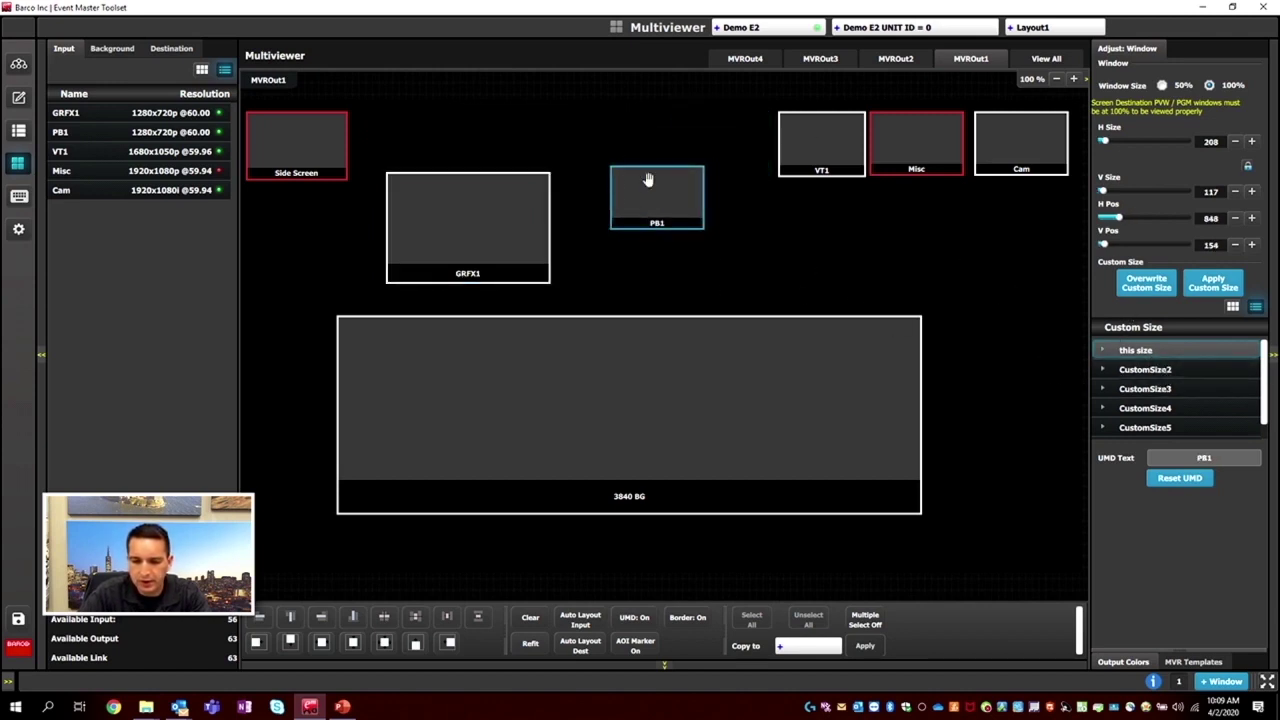
{"action": "left_click", "coordinate": [1207, 290]}
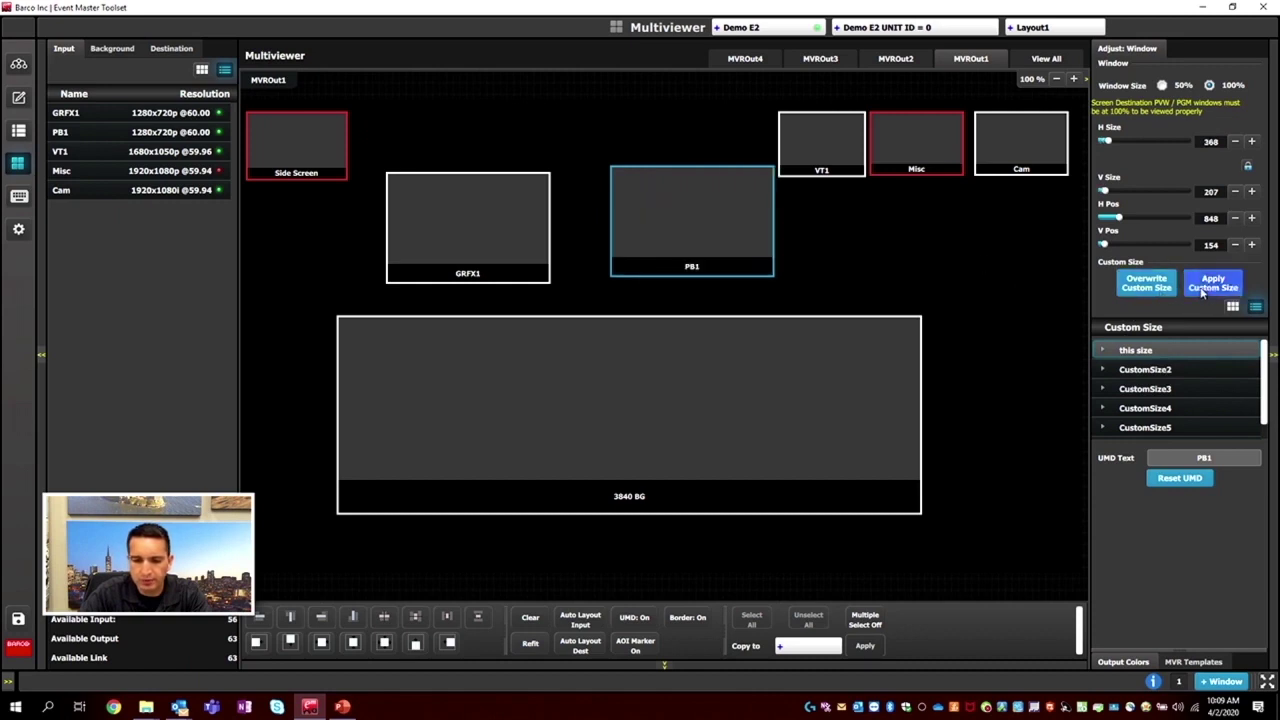
{"action": "left_click_drag", "start_coordinate": [700, 214], "coordinate": [621, 231]}
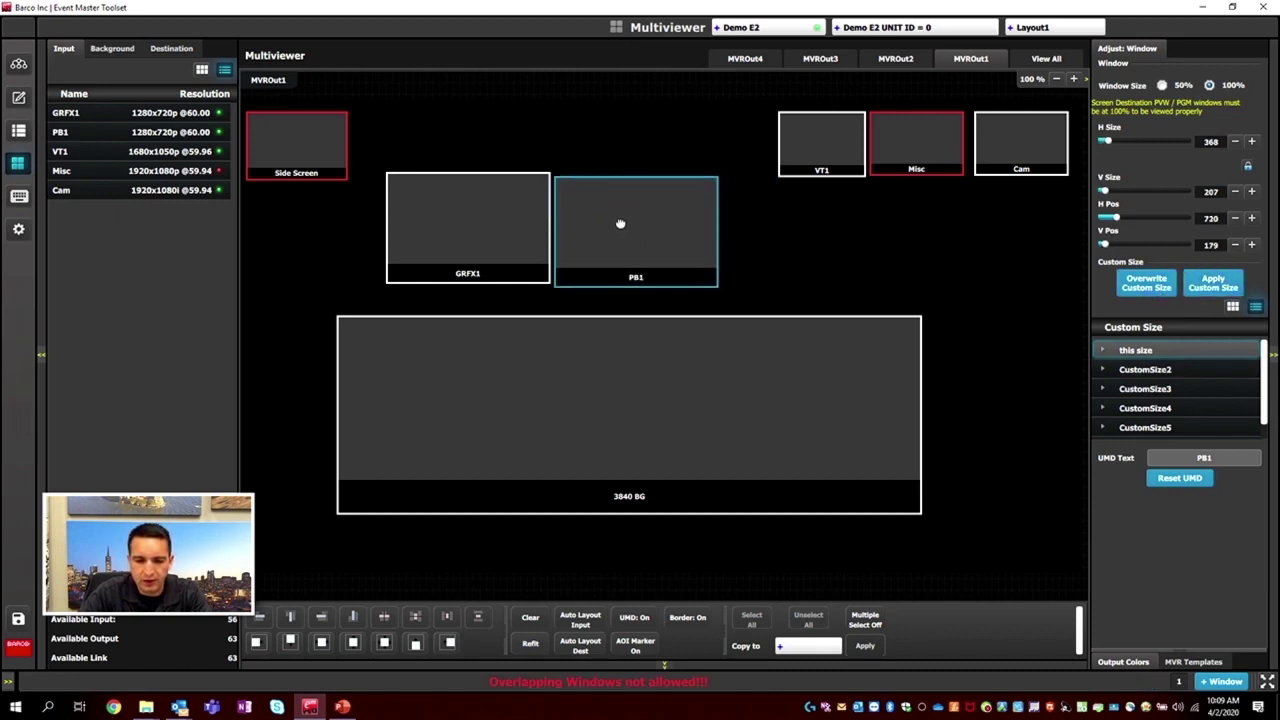
{"action": "left_click_drag", "start_coordinate": [624, 203], "coordinate": [631, 210]}
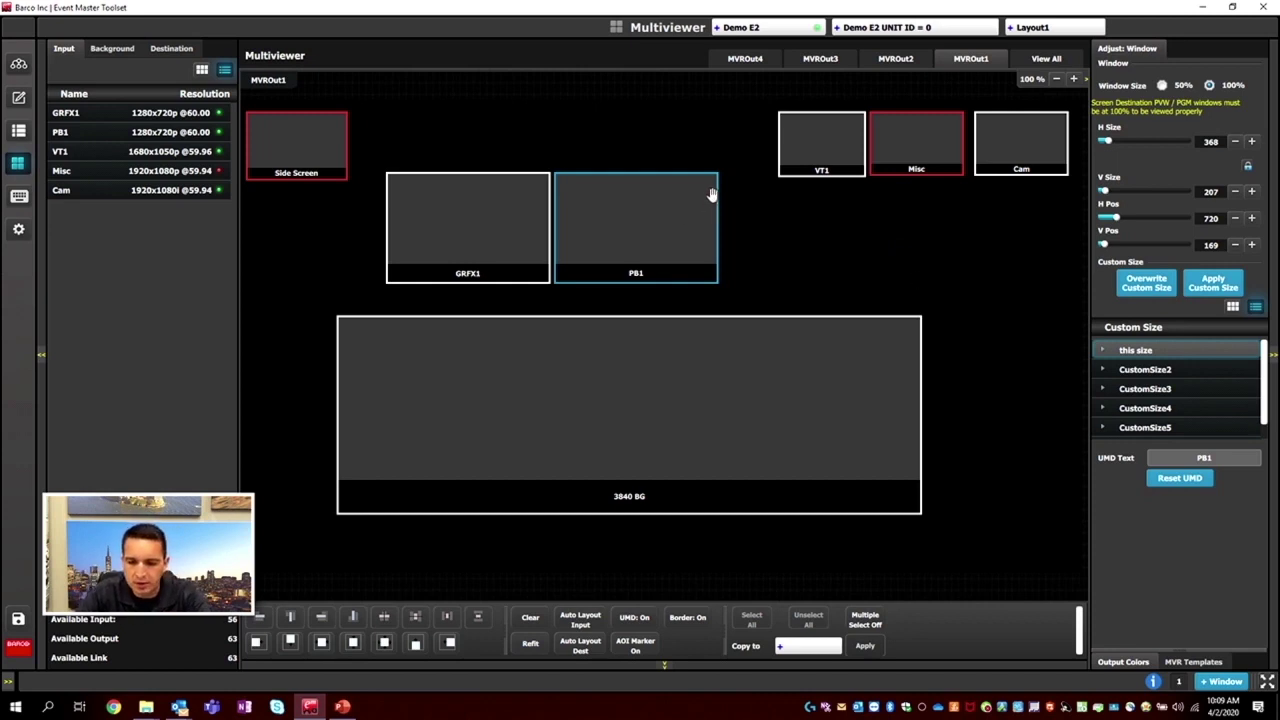
Shrink PB1 to about 240 × 135 and move it to about H Pos 880, V Pos 64, then raise GRFX1 to about V Pos 94.
{"action": "left_click_drag", "start_coordinate": [718, 188], "coordinate": [683, 160]}
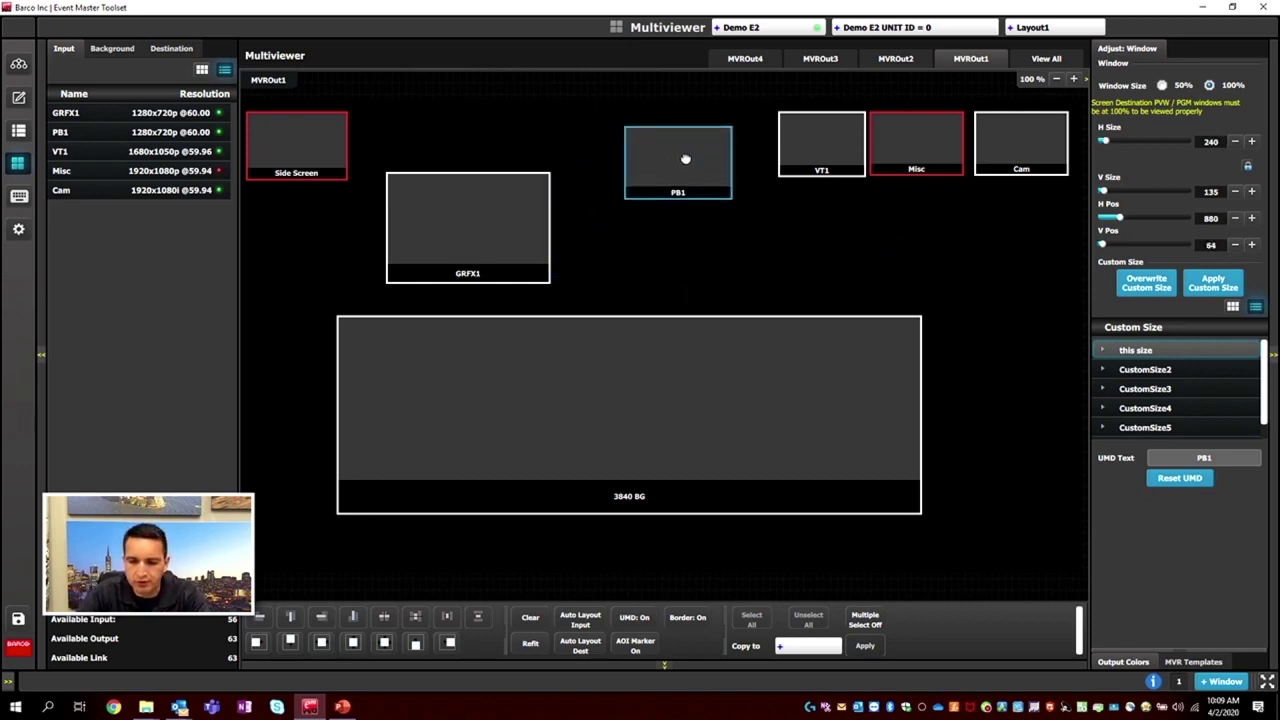
{"action": "left_click_drag", "start_coordinate": [489, 233], "coordinate": [486, 191]}
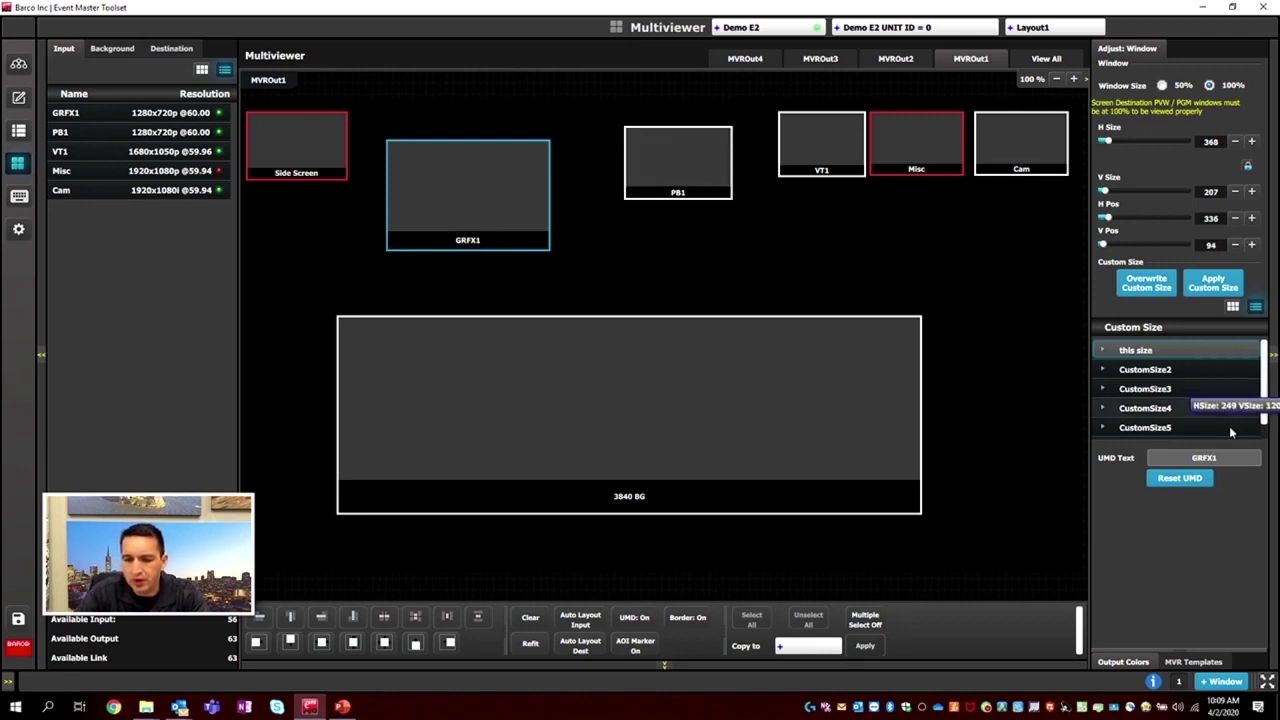
{"action": "scroll", "coordinate": [1271, 370], "scroll_direction": "down", "scroll_amount": 2}
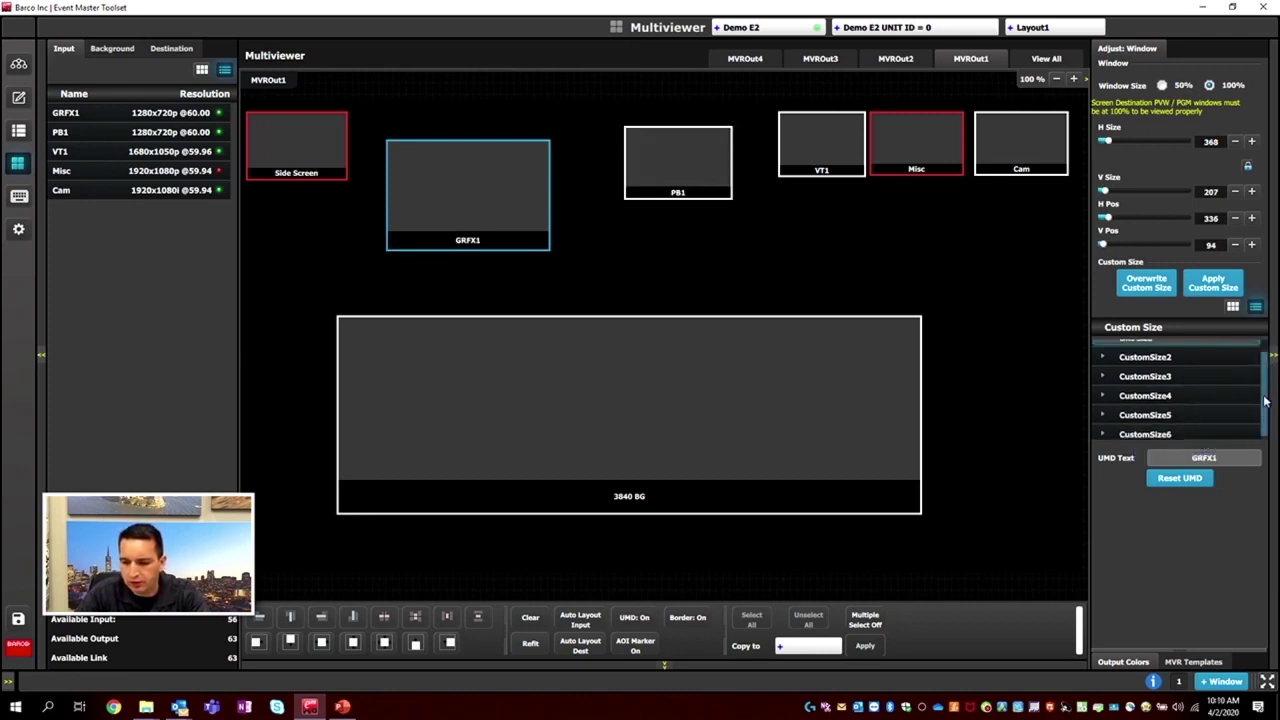
{"action": "scroll", "coordinate": [1272, 350], "scroll_direction": "up", "scroll_amount": 2}
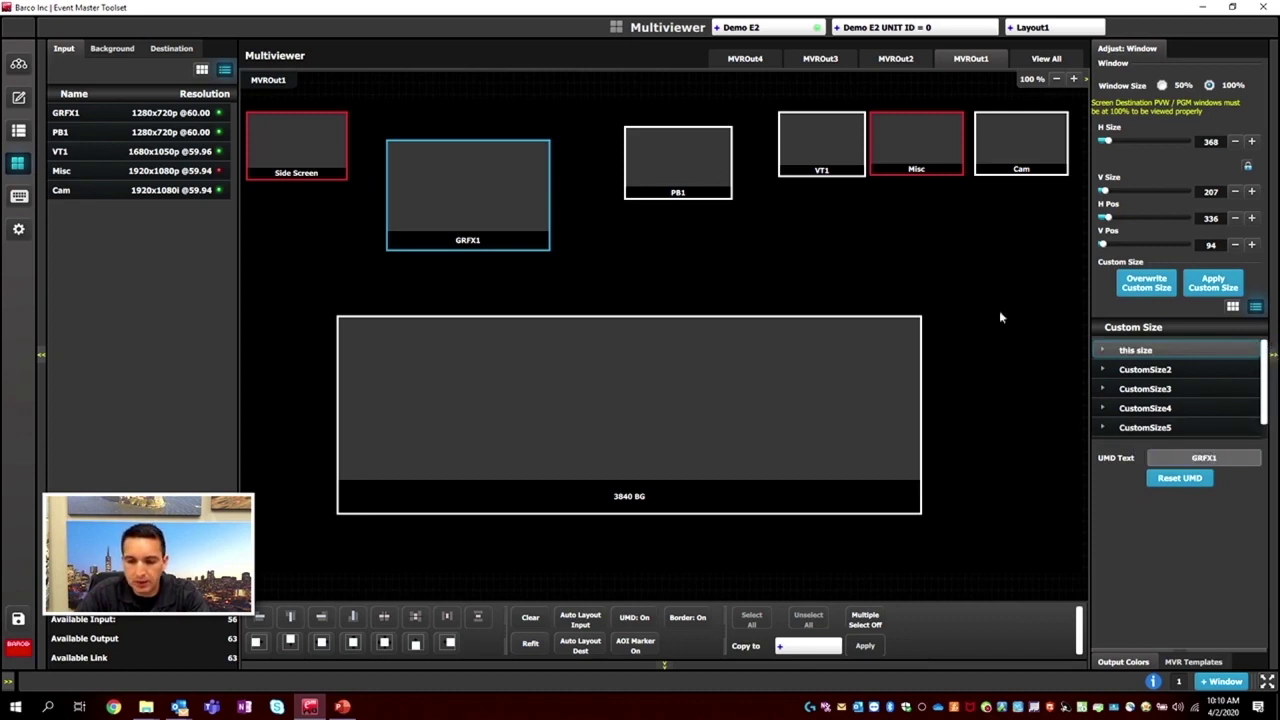
Set the GRFX1 window's UMD text to "this umd", then reset it to the default label.
{"action": "double_click", "coordinate": [1225, 460]}
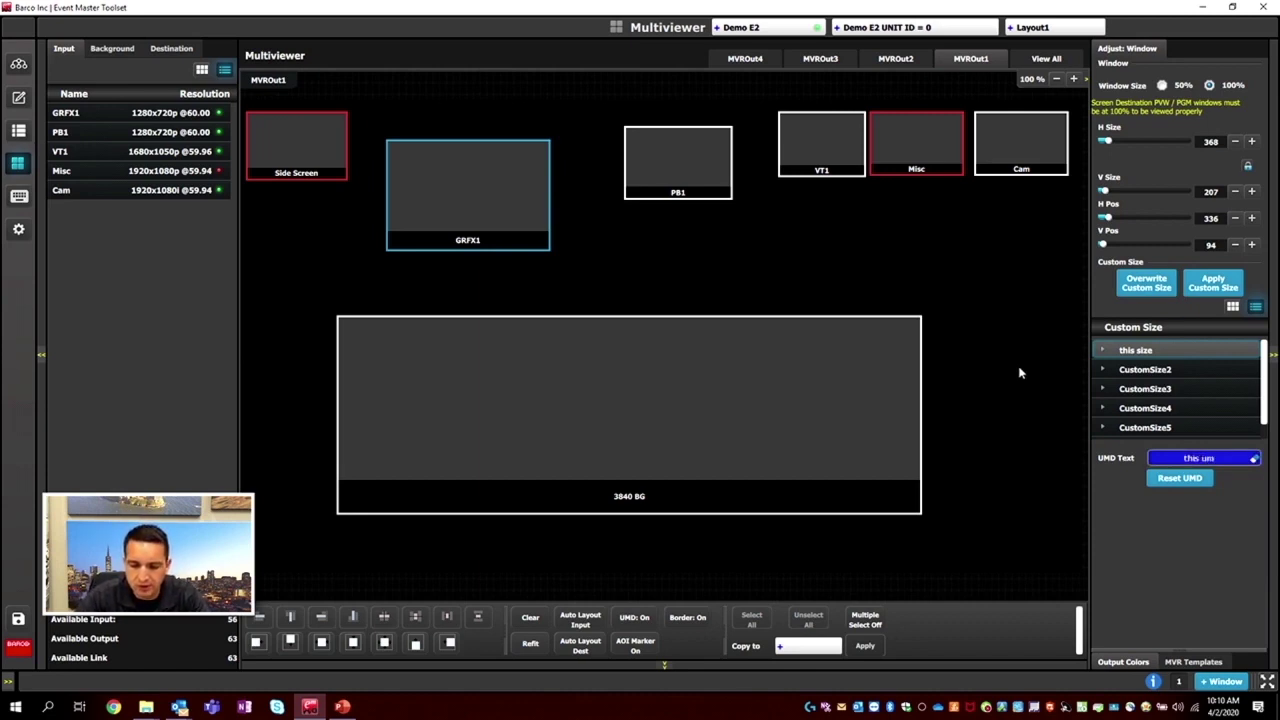
{"action": "type", "text": "this umd"}
{"action": "key", "text": "Return"}
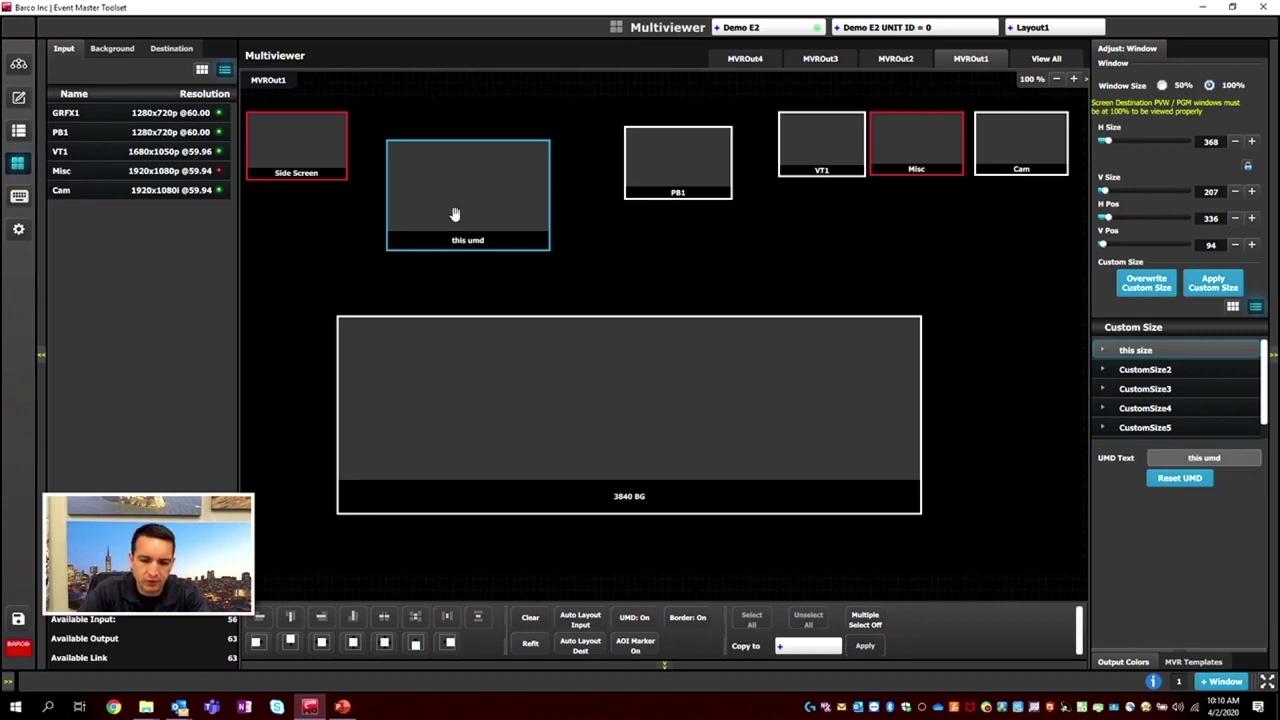
{"action": "left_click", "coordinate": [1179, 481]}
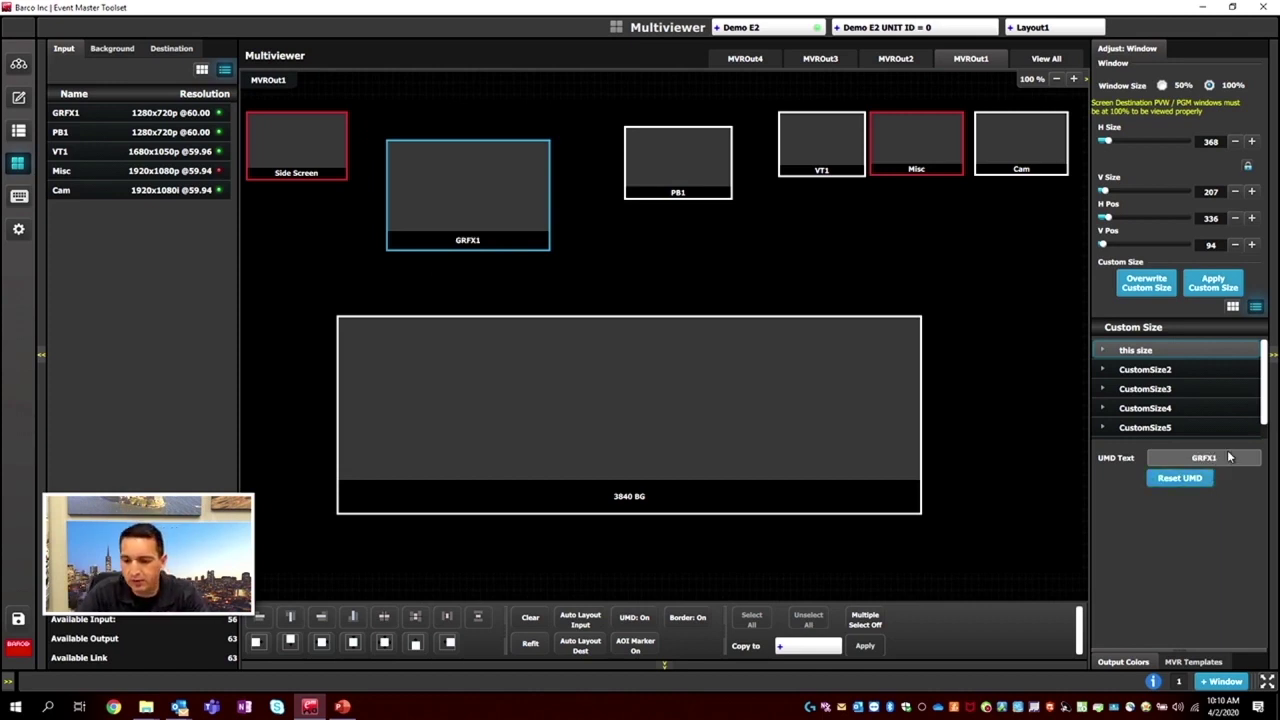
Enter a personalized camera label as the Cam window's UMD text, then reset it to the default label.
{"action": "left_click", "coordinate": [1020, 152]}
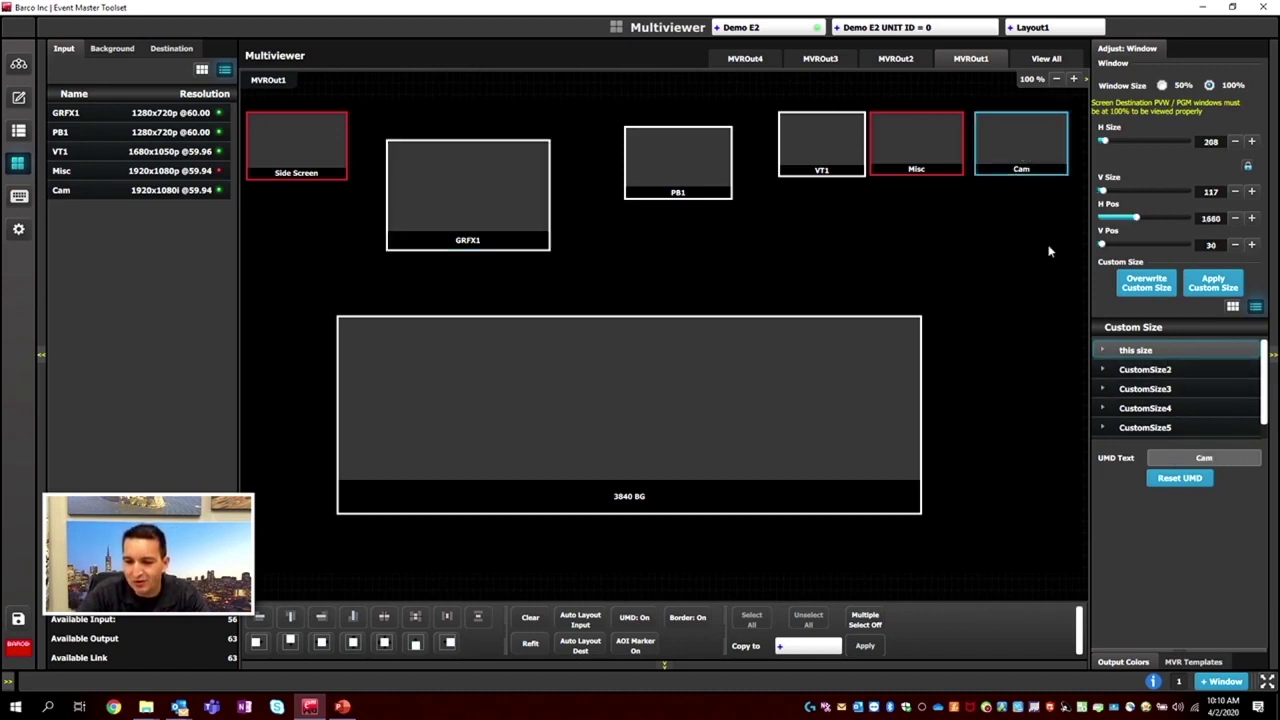
{"action": "left_click", "coordinate": [1220, 461]}
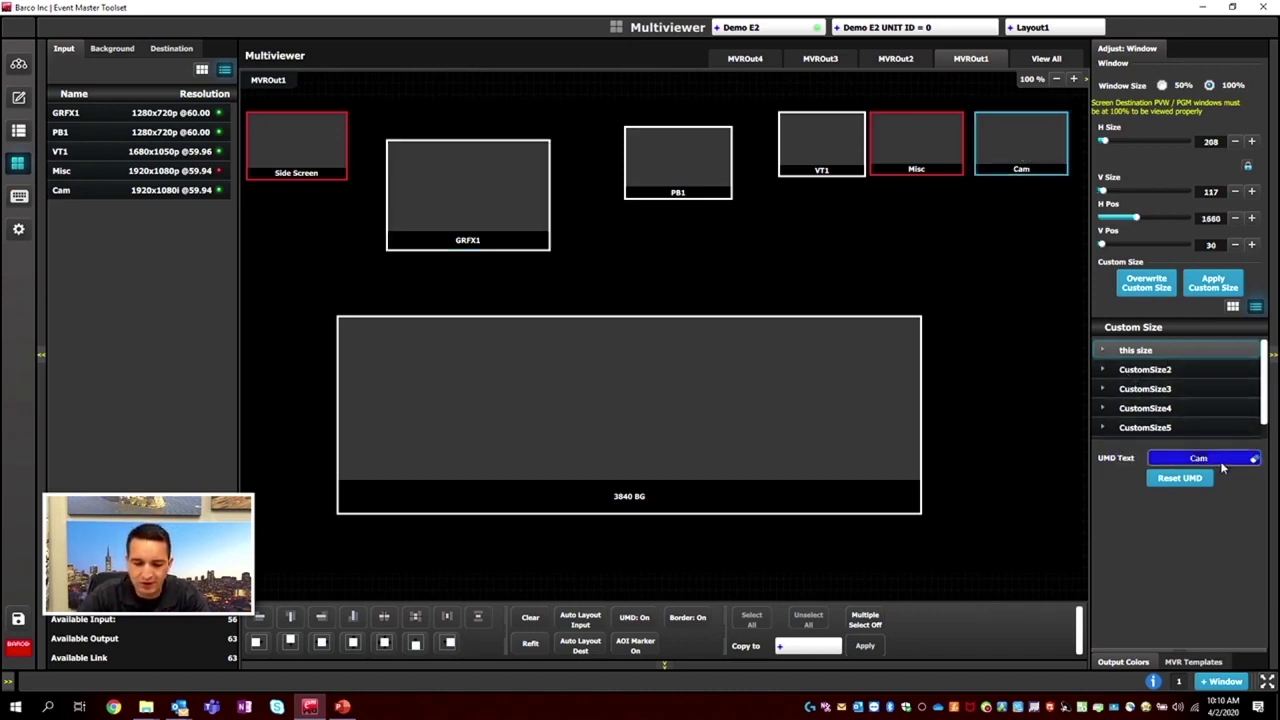
{"action": "type", "text": "jeff's cam"}
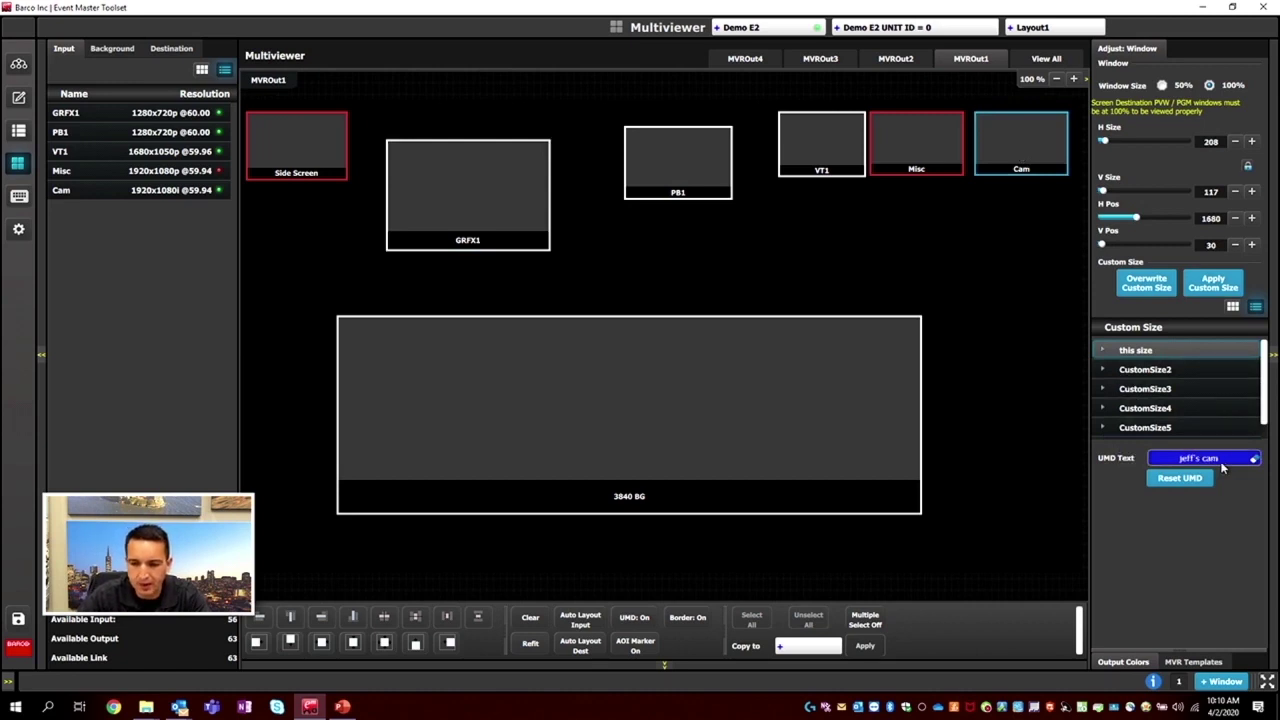
{"action": "key", "text": "Return"}
{"action": "left_click", "coordinate": [1198, 478]}
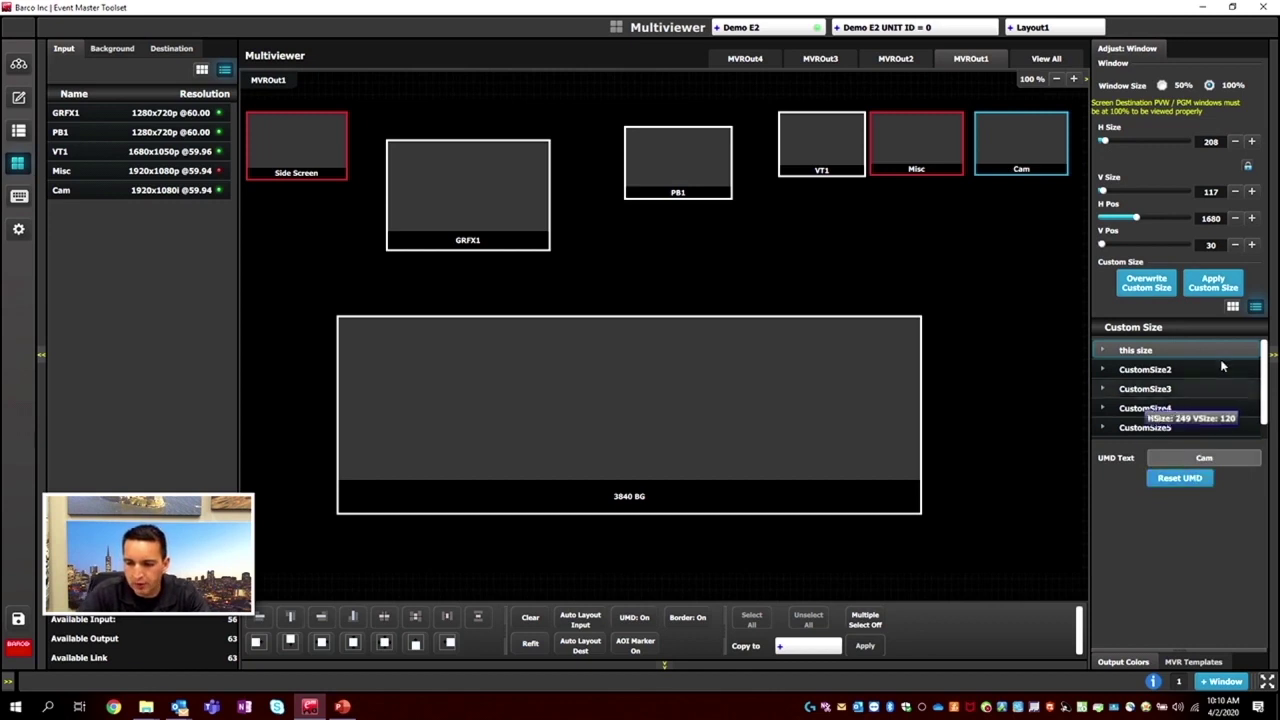
Set the MVROut1 border color to pale yellow in the output color settings.
{"action": "left_click", "coordinate": [1122, 662]}
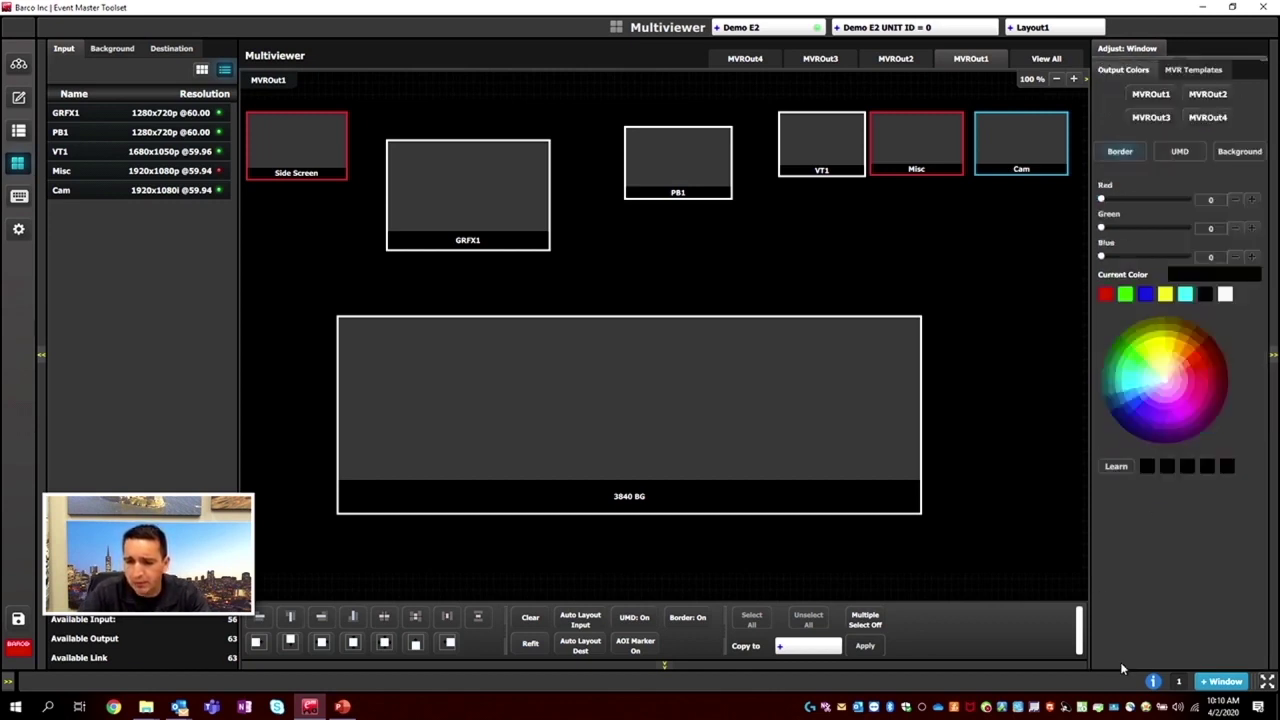
{"action": "left_click", "coordinate": [1149, 97]}
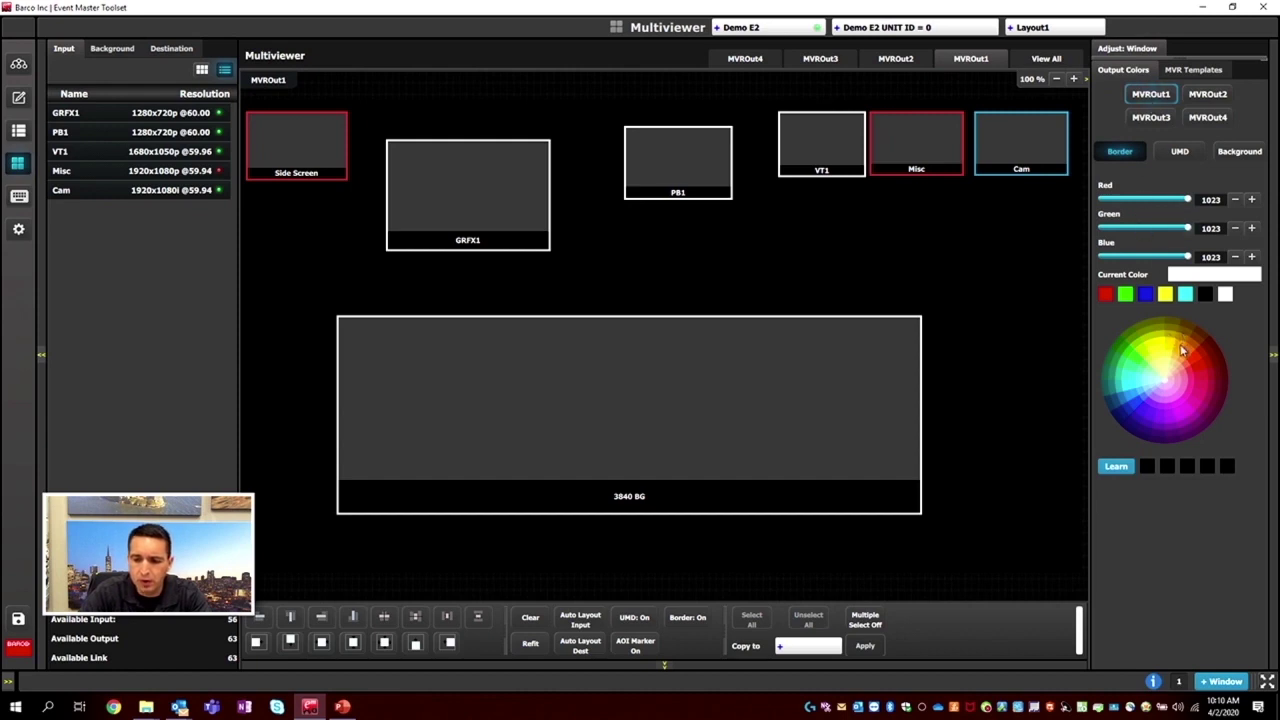
{"action": "left_click", "coordinate": [1158, 385]}
{"action": "left_click_drag", "start_coordinate": [1158, 385], "coordinate": [1172, 345]}
Set the MVROut1 UMD color to teal green after trying yellow, magenta and lime.
{"action": "left_click", "coordinate": [1178, 151]}
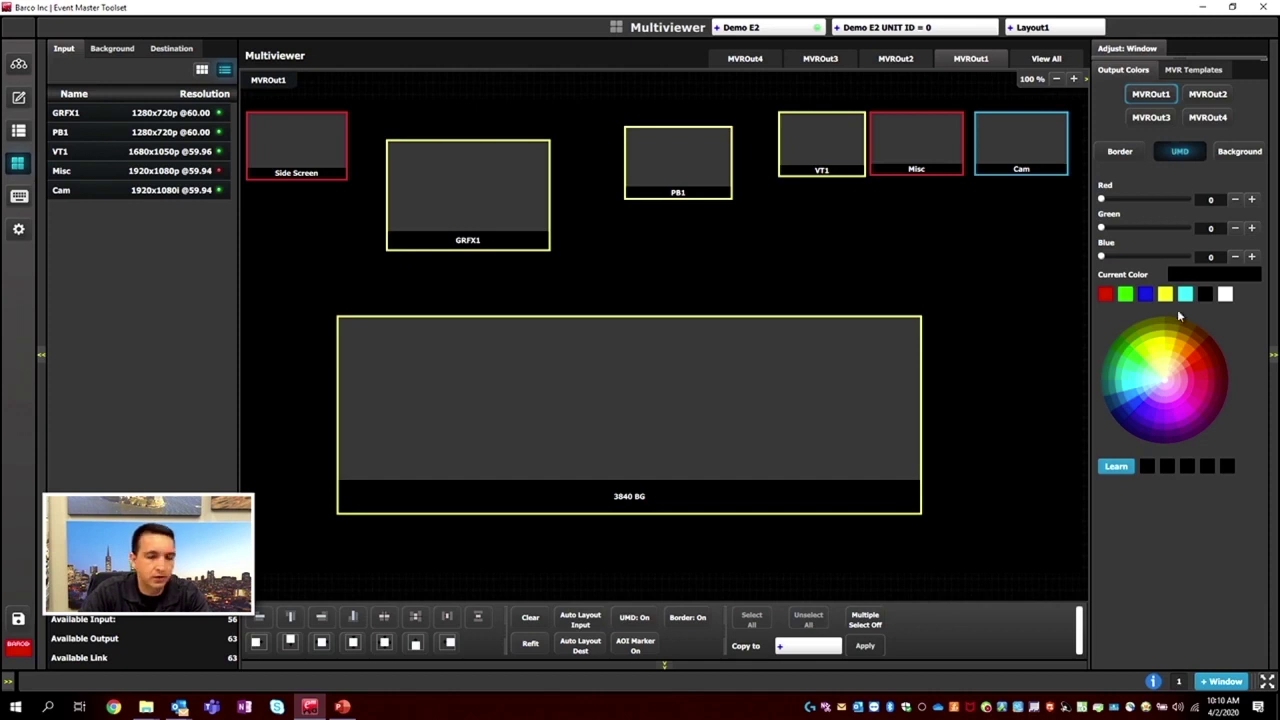
{"action": "left_click_drag", "start_coordinate": [1173, 360], "coordinate": [1179, 409]}
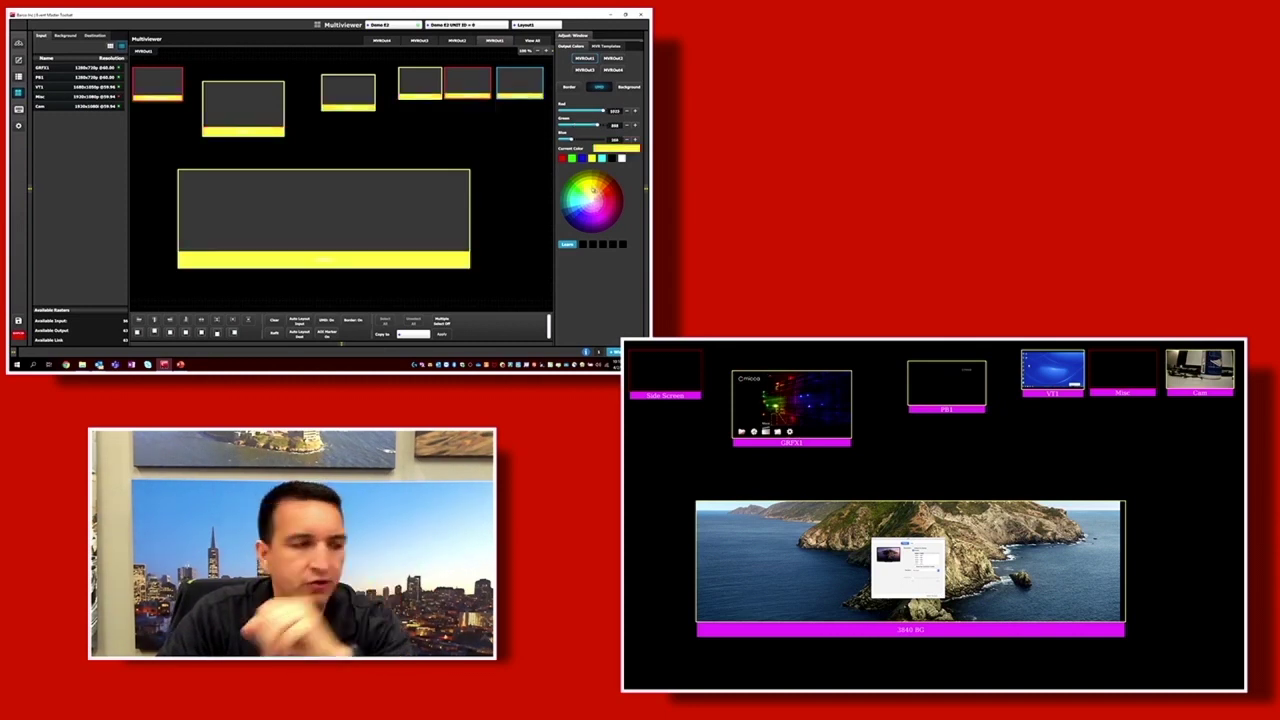
{"action": "left_click", "coordinate": [601, 226]}
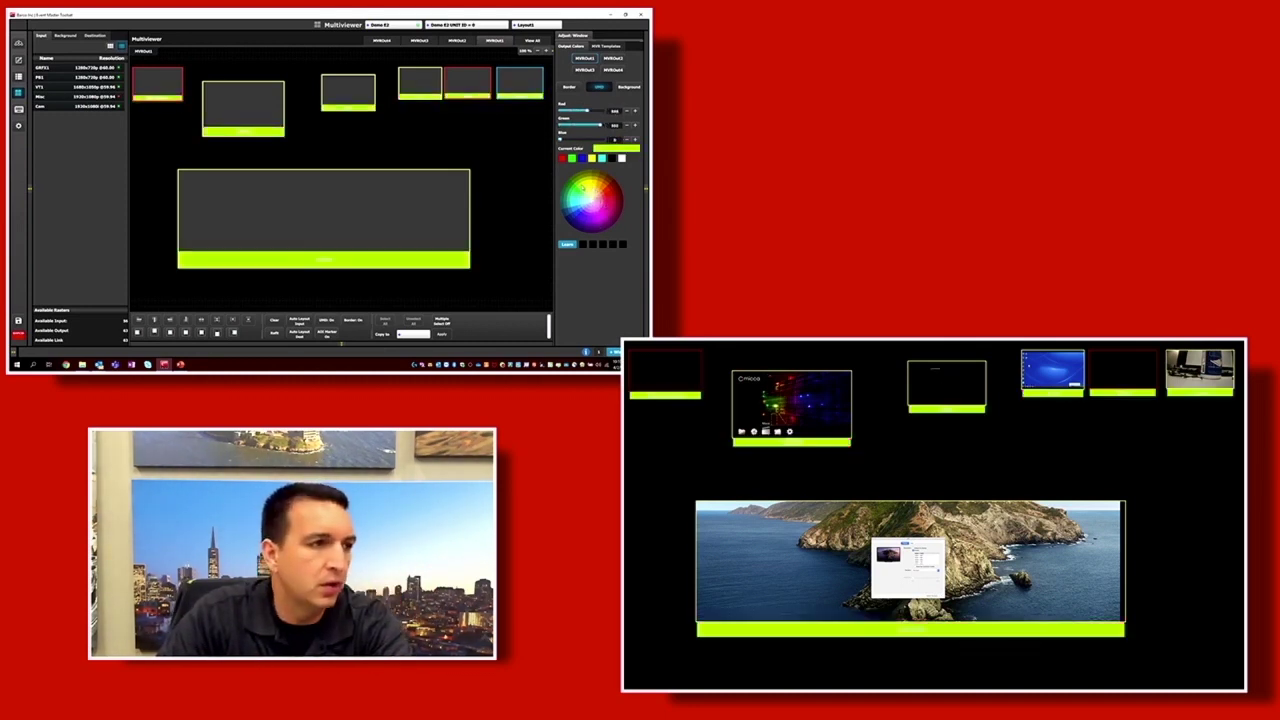
{"action": "left_click", "coordinate": [586, 187]}
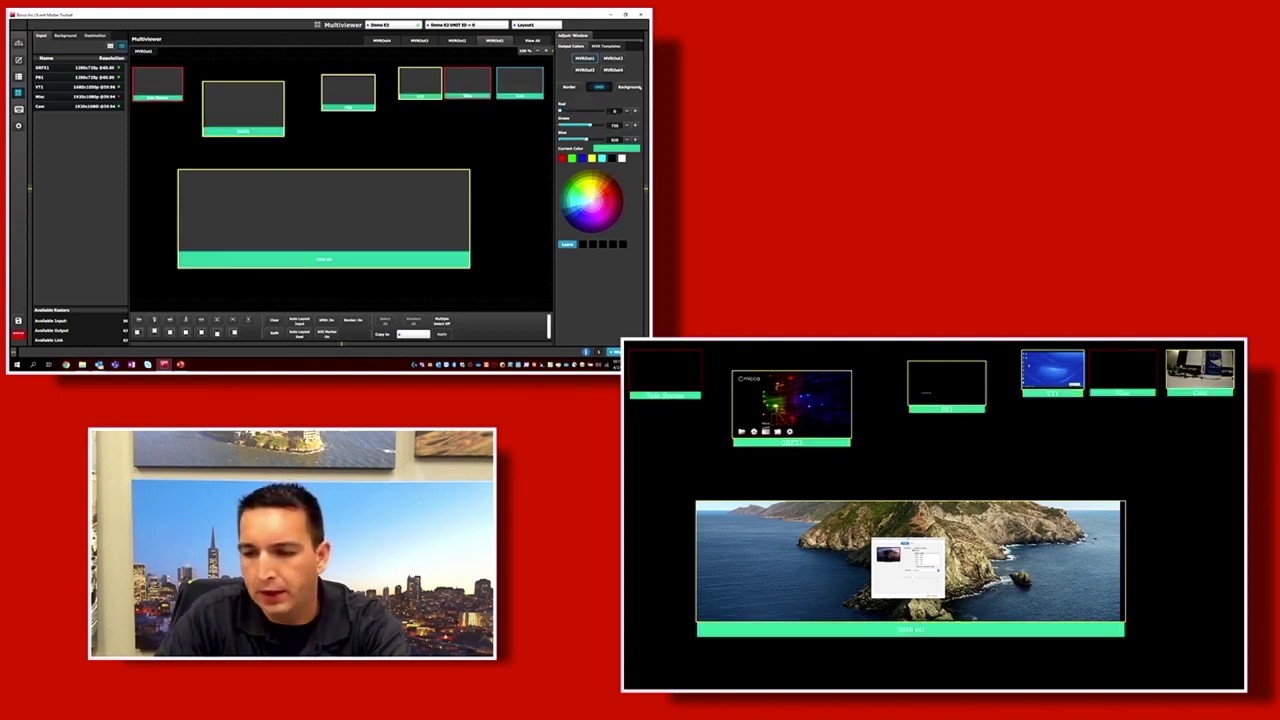
Try red, blue, green and white as the MVROut1 background color, then return it to black.
{"action": "left_click", "coordinate": [630, 88]}
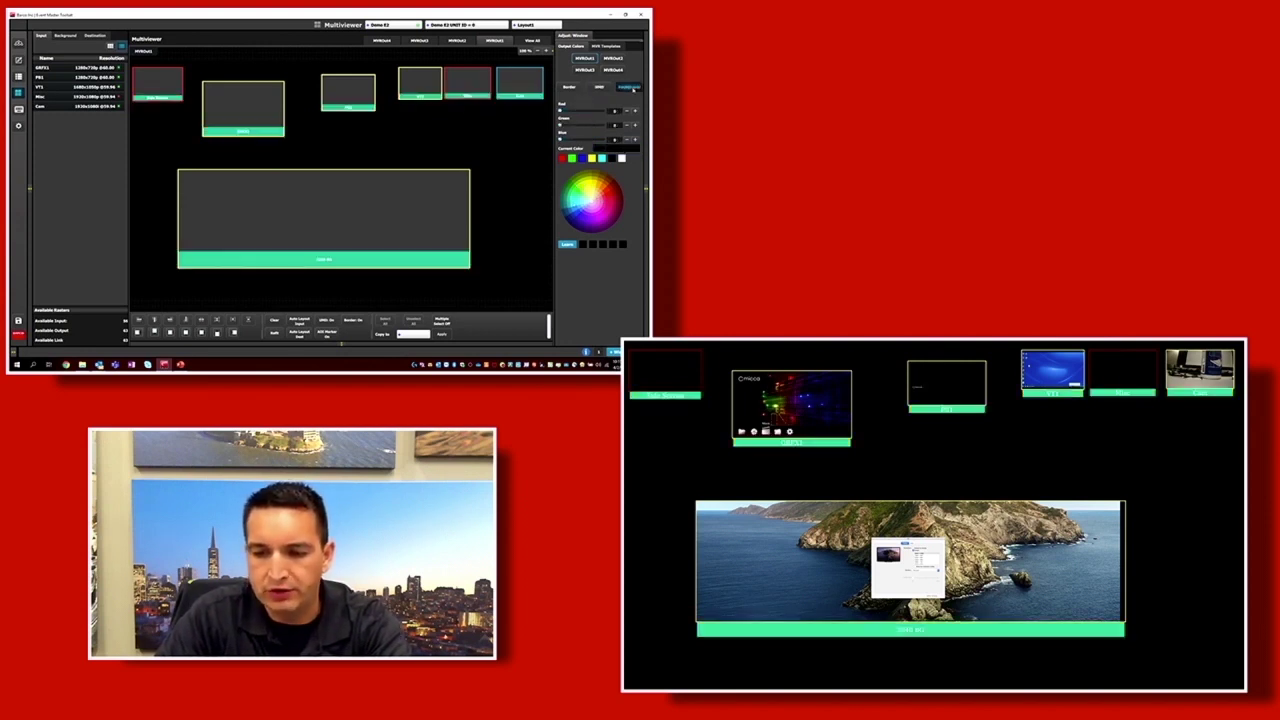
{"action": "left_click", "coordinate": [565, 158]}
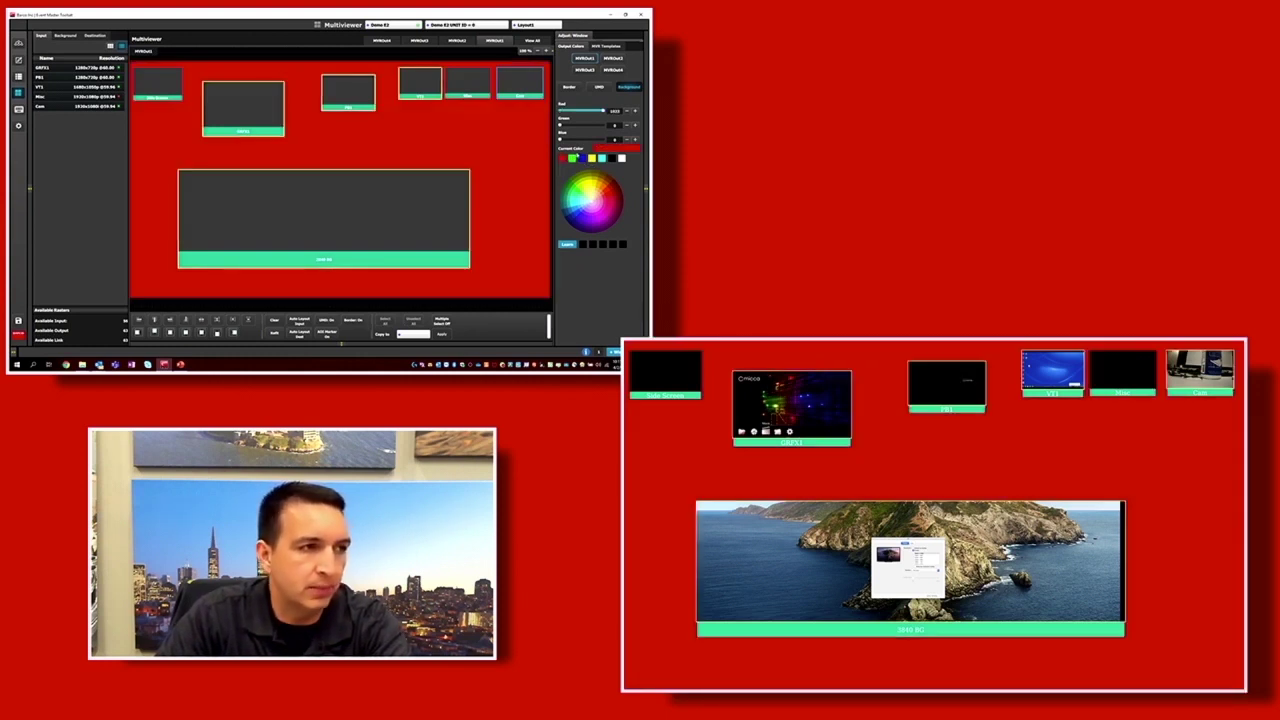
{"action": "left_click", "coordinate": [582, 158]}
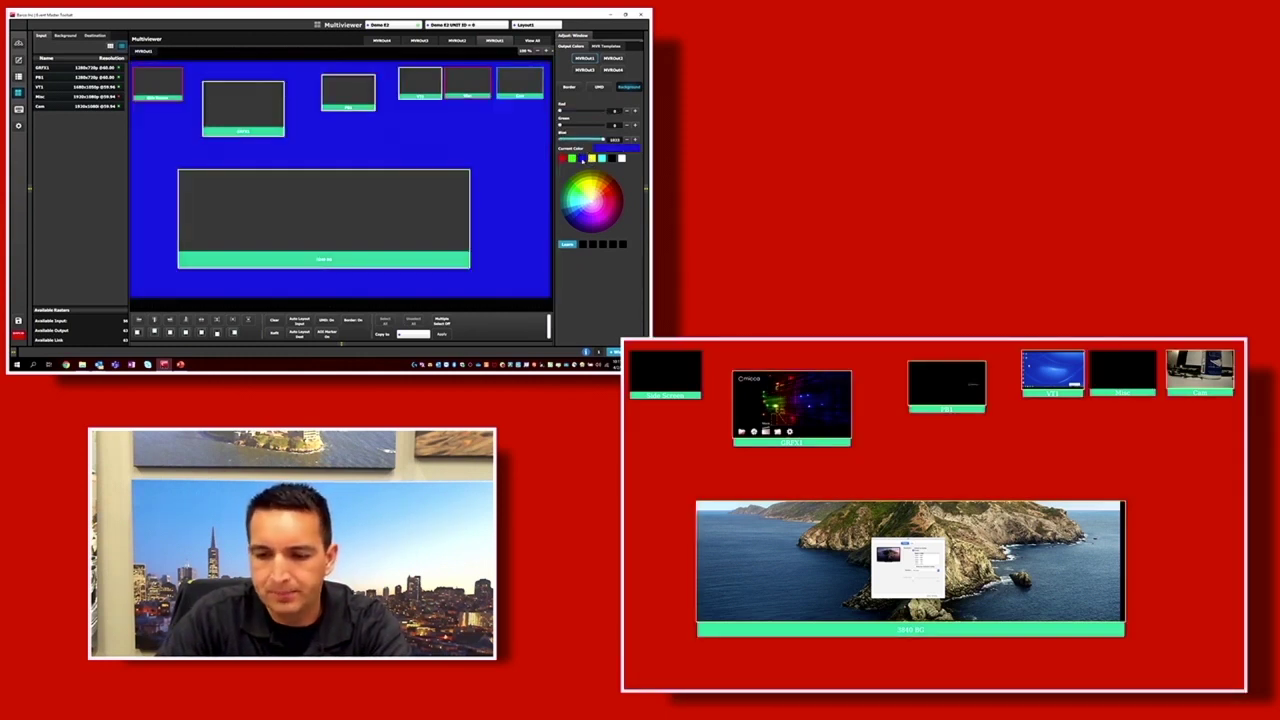
{"action": "left_click", "coordinate": [572, 158]}
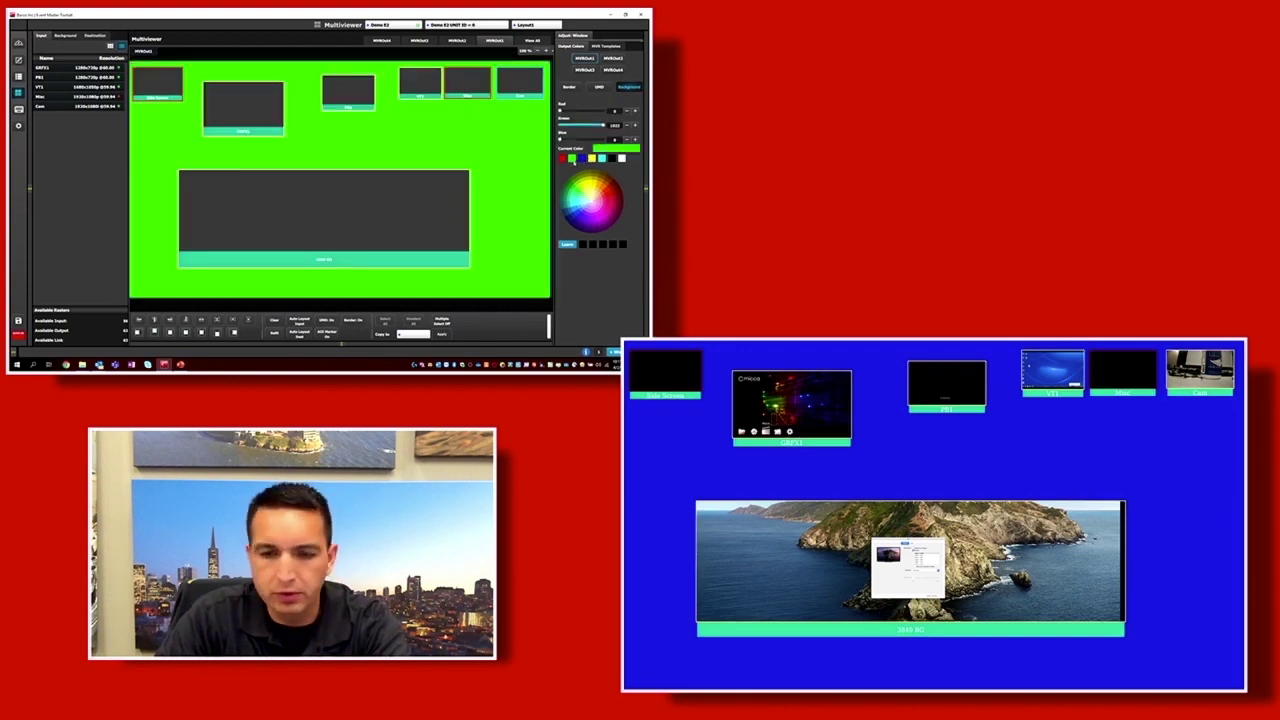
{"action": "left_click", "coordinate": [621, 158]}
{"action": "left_click", "coordinate": [612, 158]}
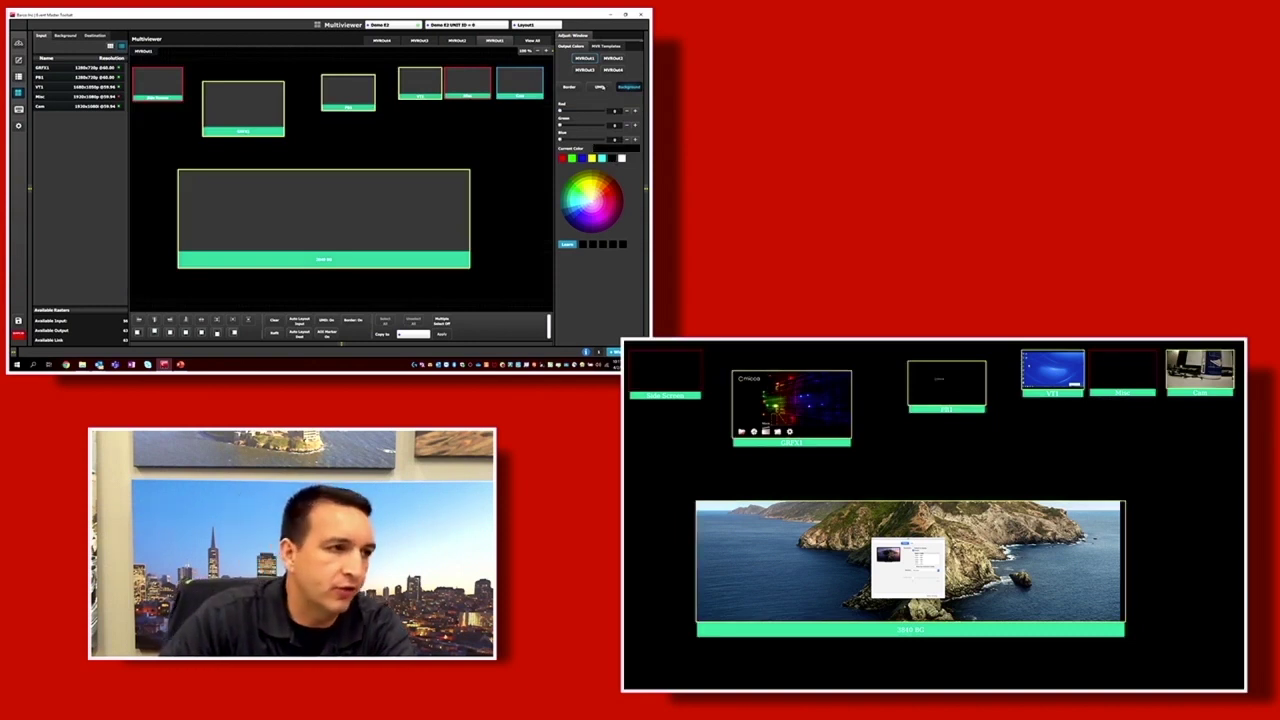
Shift the 3840 BG window slightly, then rearrange the windows with Auto Layout Input, accepting the overwrite of the output information.
{"action": "left_click_drag", "start_coordinate": [328, 199], "coordinate": [378, 220]}
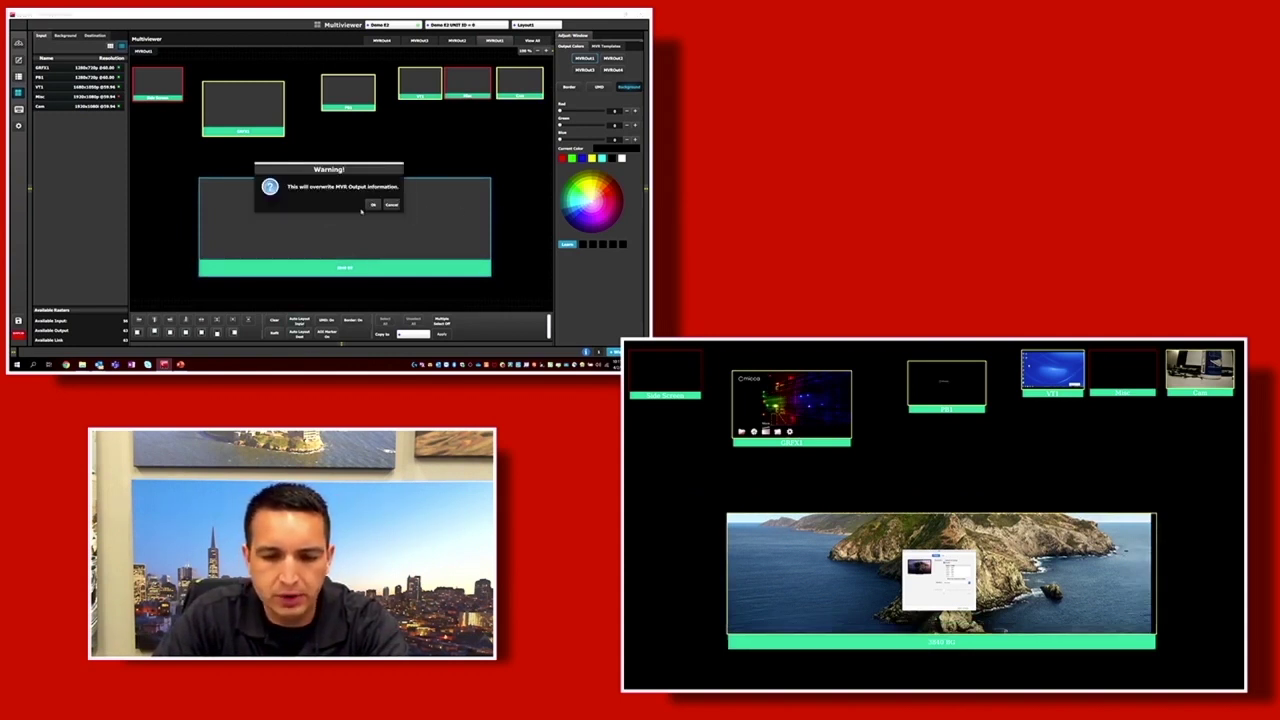
{"action": "left_click", "coordinate": [372, 205]}
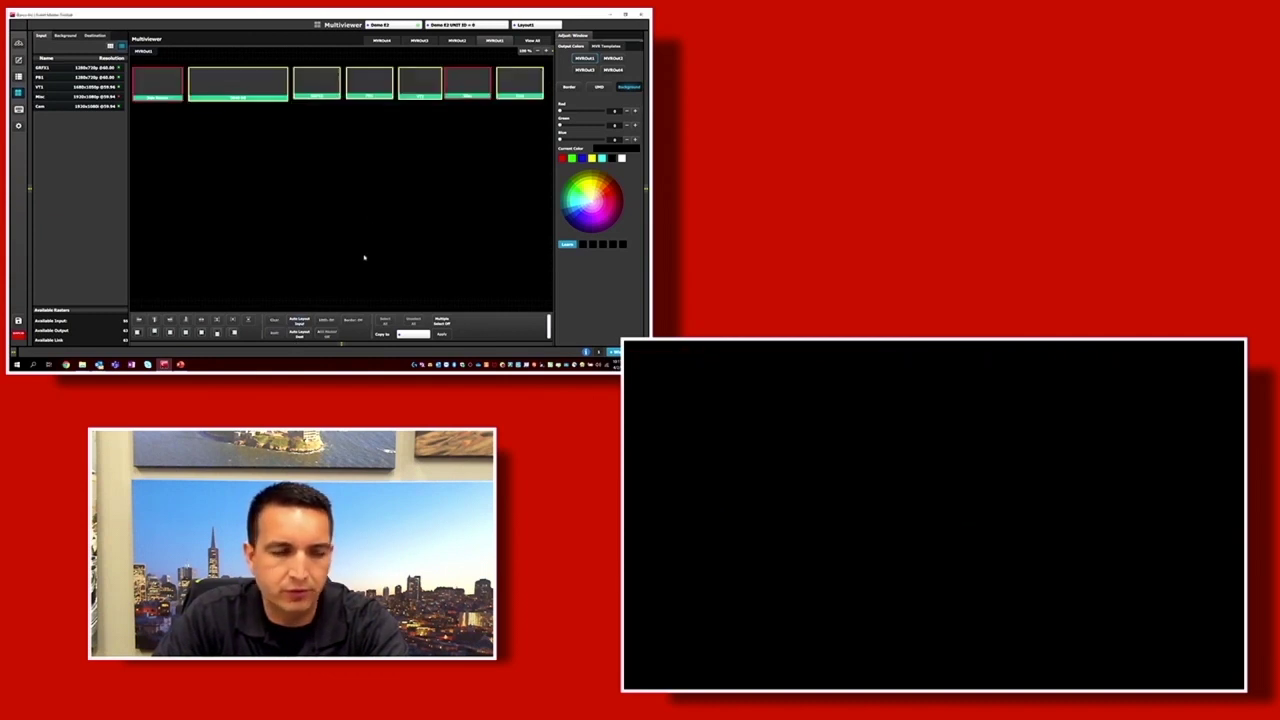
Add the Wide Screen destination's program and preview windows below the input row, enlarge the program window and stack the preview directly beneath it.
{"action": "left_click", "coordinate": [67, 37]}
{"action": "left_click_drag", "start_coordinate": [58, 66], "coordinate": [96, 116]}
{"action": "left_click", "coordinate": [94, 35]}
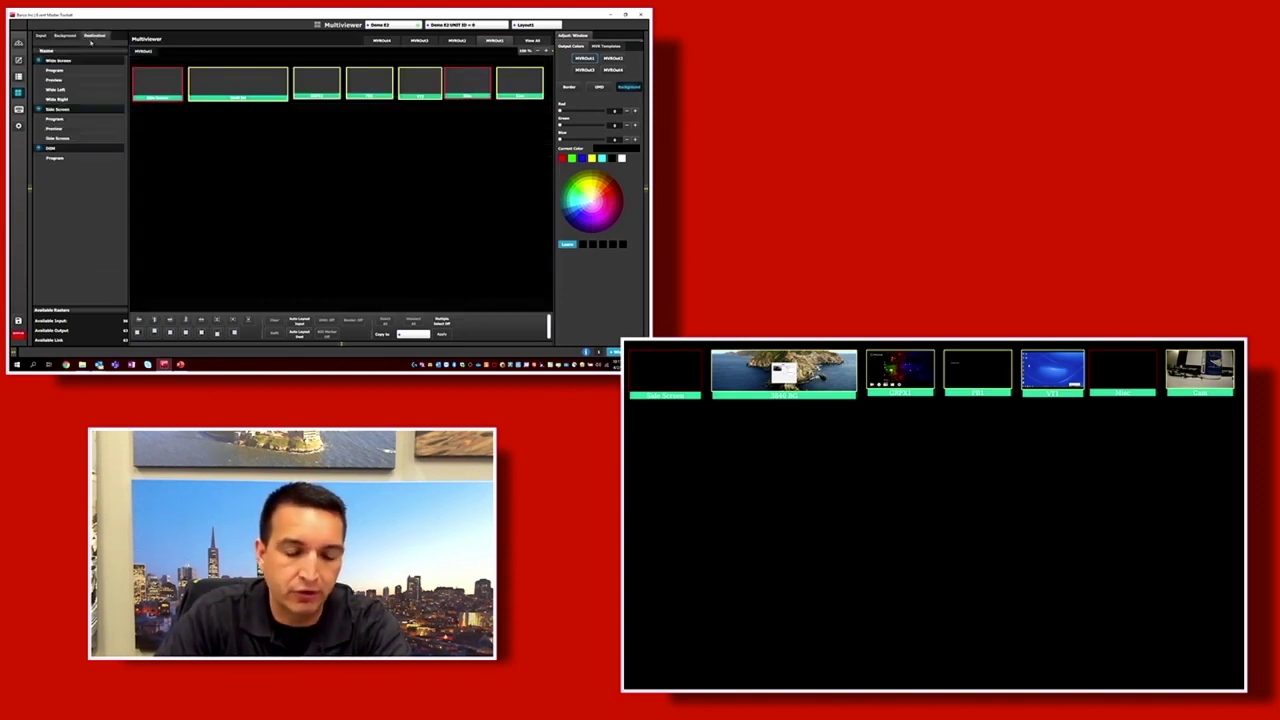
{"action": "left_click_drag", "start_coordinate": [49, 70], "coordinate": [145, 128]}
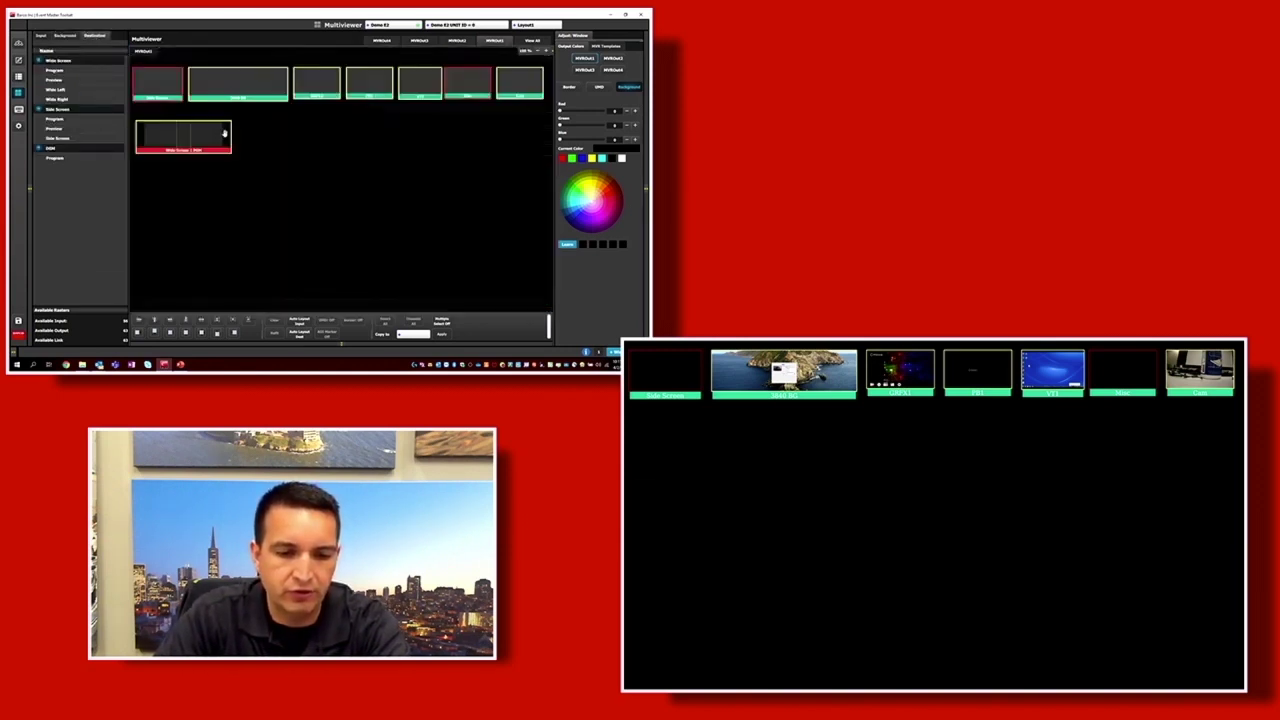
{"action": "left_click_drag", "start_coordinate": [232, 128], "coordinate": [284, 134]}
{"action": "left_click_drag", "start_coordinate": [68, 83], "coordinate": [150, 194]}
{"action": "left_click_drag", "start_coordinate": [292, 190], "coordinate": [208, 191]}
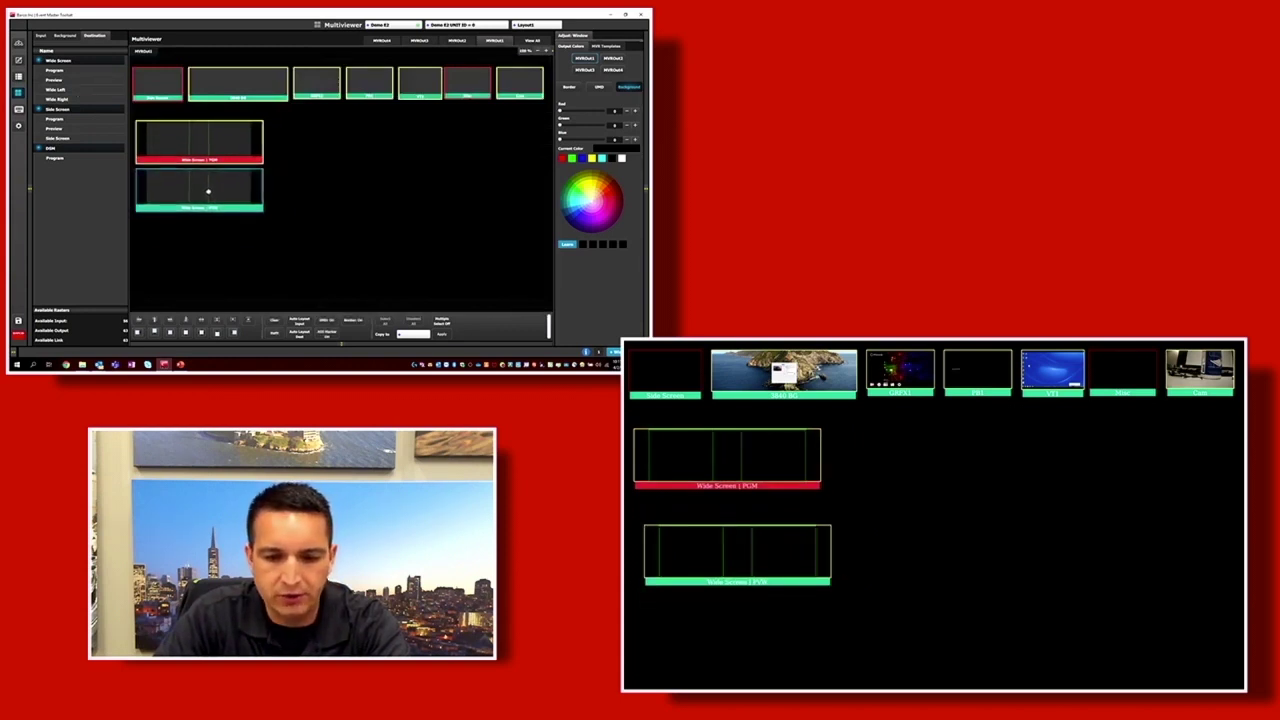
Add the Side Screen program and preview windows and the DSM program window, spacing them out beside the Wide Screen windows.
{"action": "left_click_drag", "start_coordinate": [54, 118], "coordinate": [334, 134]}
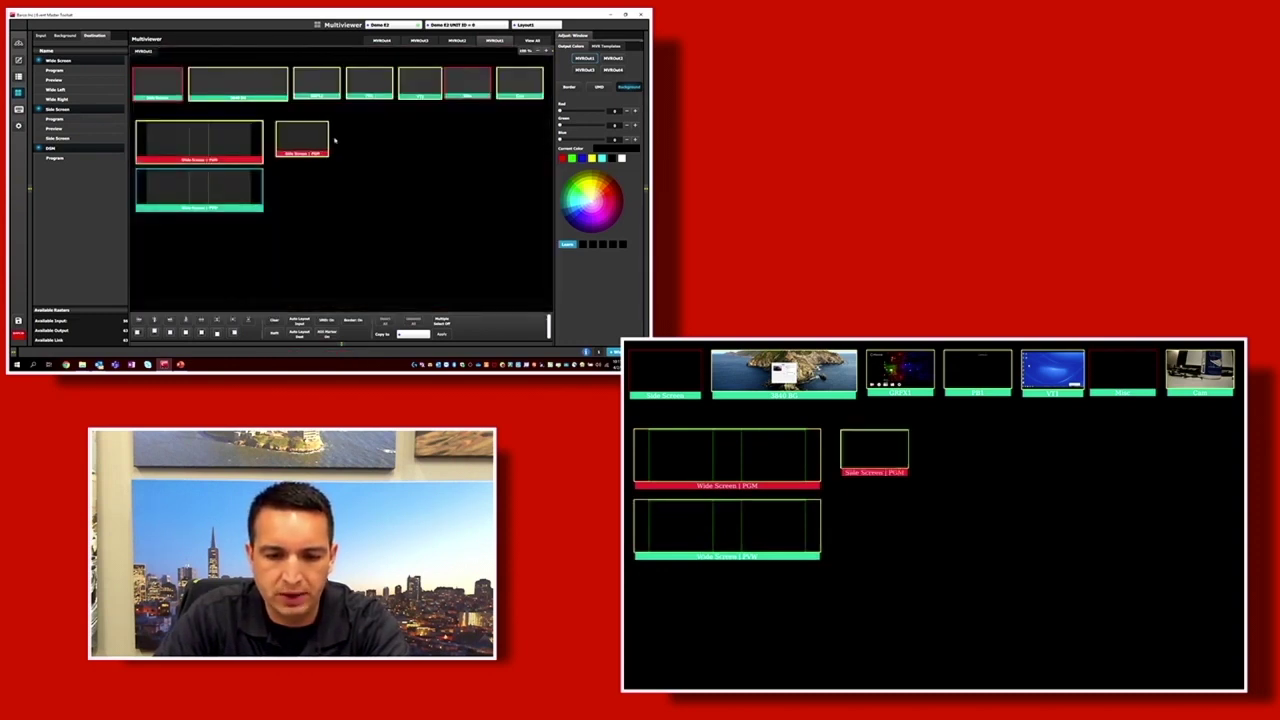
{"action": "left_click_drag", "start_coordinate": [83, 129], "coordinate": [320, 188]}
{"action": "left_click_drag", "start_coordinate": [63, 162], "coordinate": [440, 174]}
{"action": "left_click_drag", "start_coordinate": [304, 186], "coordinate": [360, 203]}
{"action": "left_click_drag", "start_coordinate": [314, 122], "coordinate": [363, 134]}
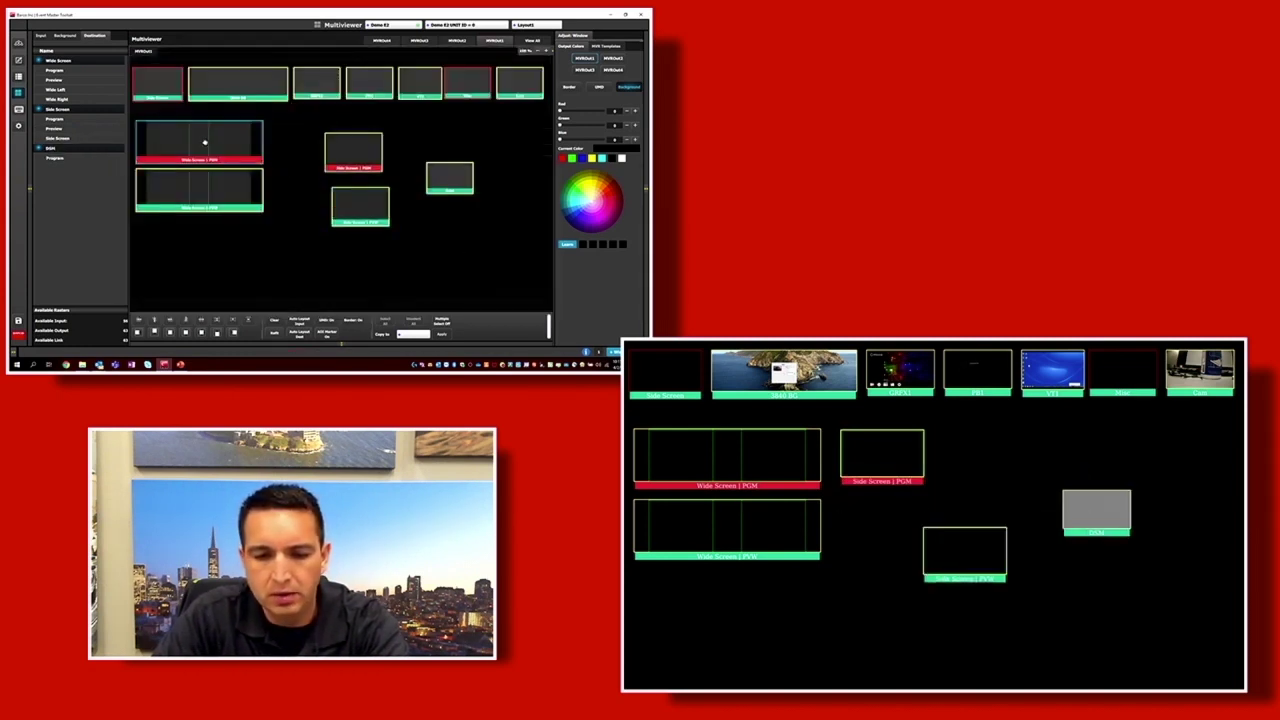
Move the Wide Screen PGM and PVW windows inward, leaving a gap and a slight horizontal offset between them.
{"action": "left_click_drag", "start_coordinate": [204, 142], "coordinate": [246, 138]}
{"action": "left_click_drag", "start_coordinate": [209, 183], "coordinate": [228, 200]}
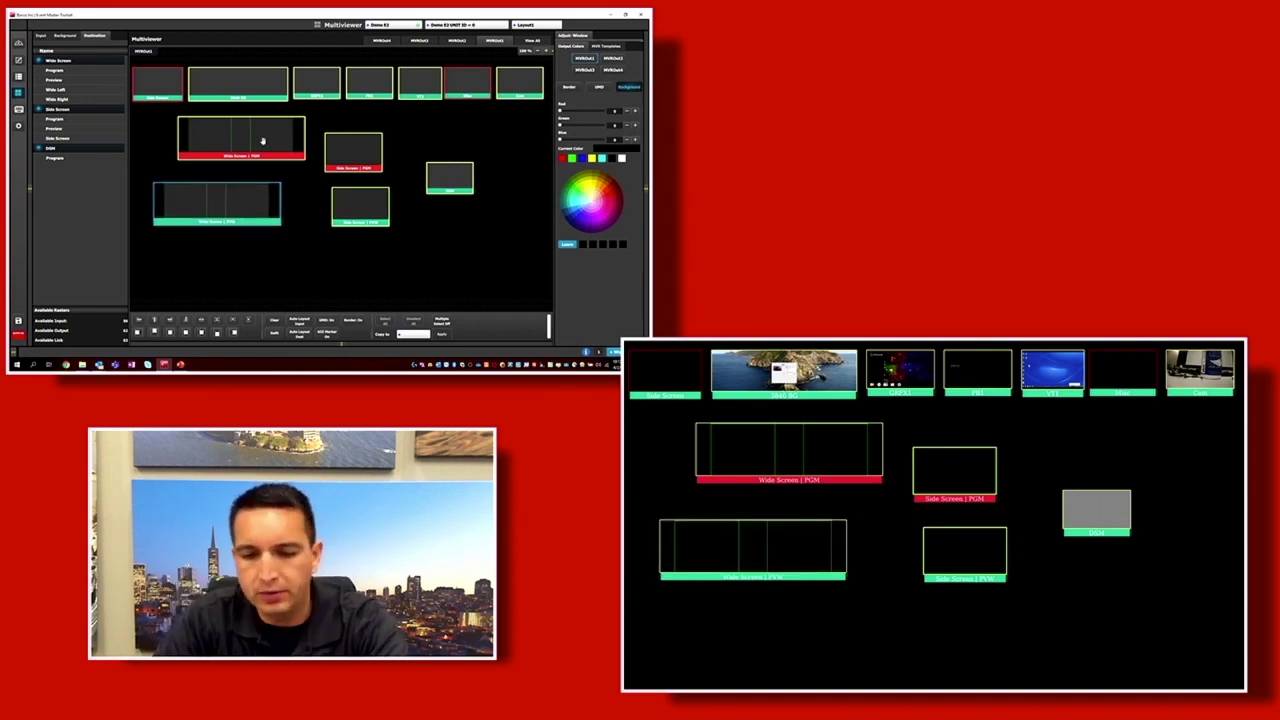
{"action": "mouse_move", "coordinate": [248, 140]}
{"action": "left_mouse_down"}
{"action": "mouse_move", "coordinate": [215, 157]}
{"action": "mouse_move", "coordinate": [227, 160]}
{"action": "mouse_move", "coordinate": [231, 150]}
{"action": "mouse_move", "coordinate": [214, 150]}
{"action": "mouse_move", "coordinate": [232, 152]}
{"action": "left_mouse_up"}
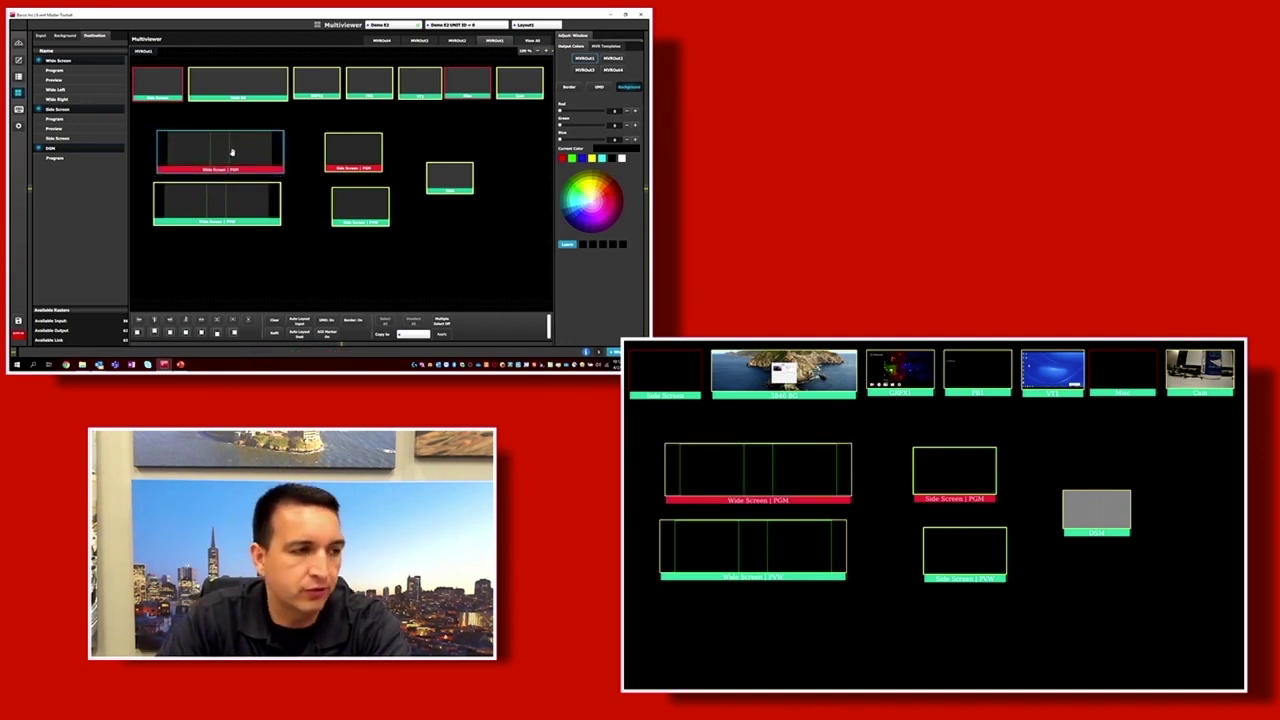
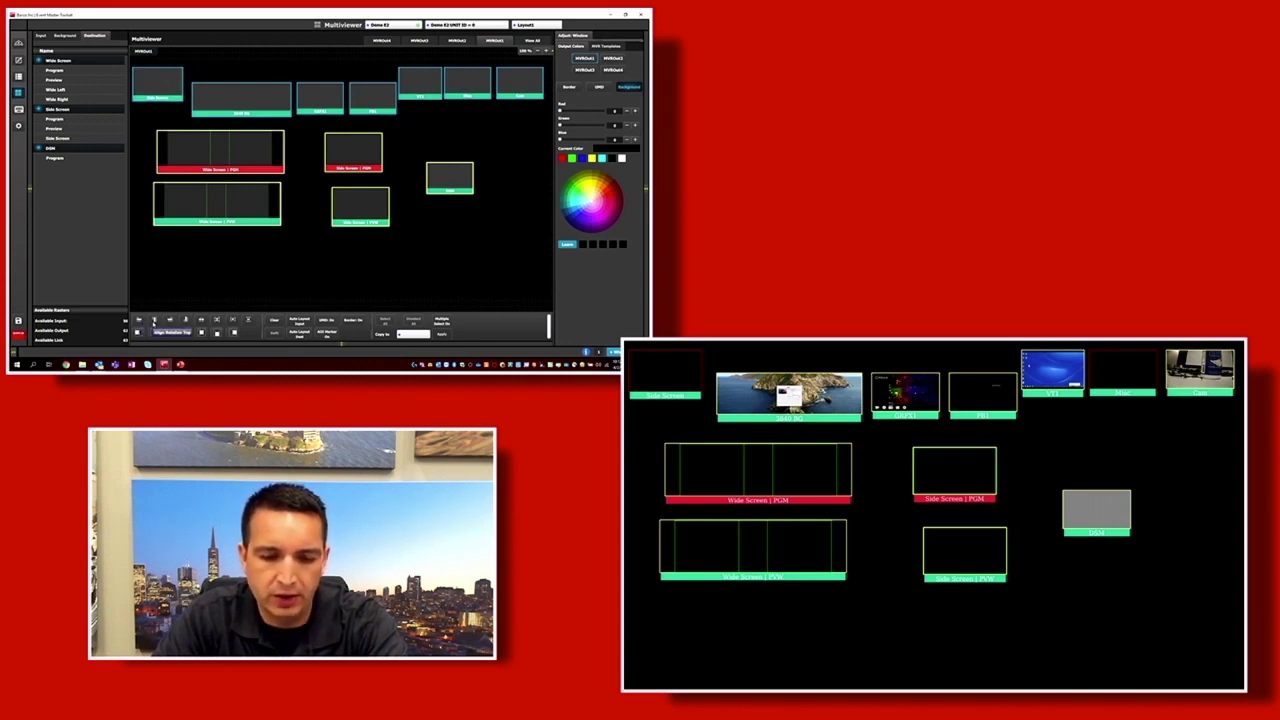
Align the selected input windows along their top edges and distribute them horizontally.
{"action": "left_click", "coordinate": [154, 320]}
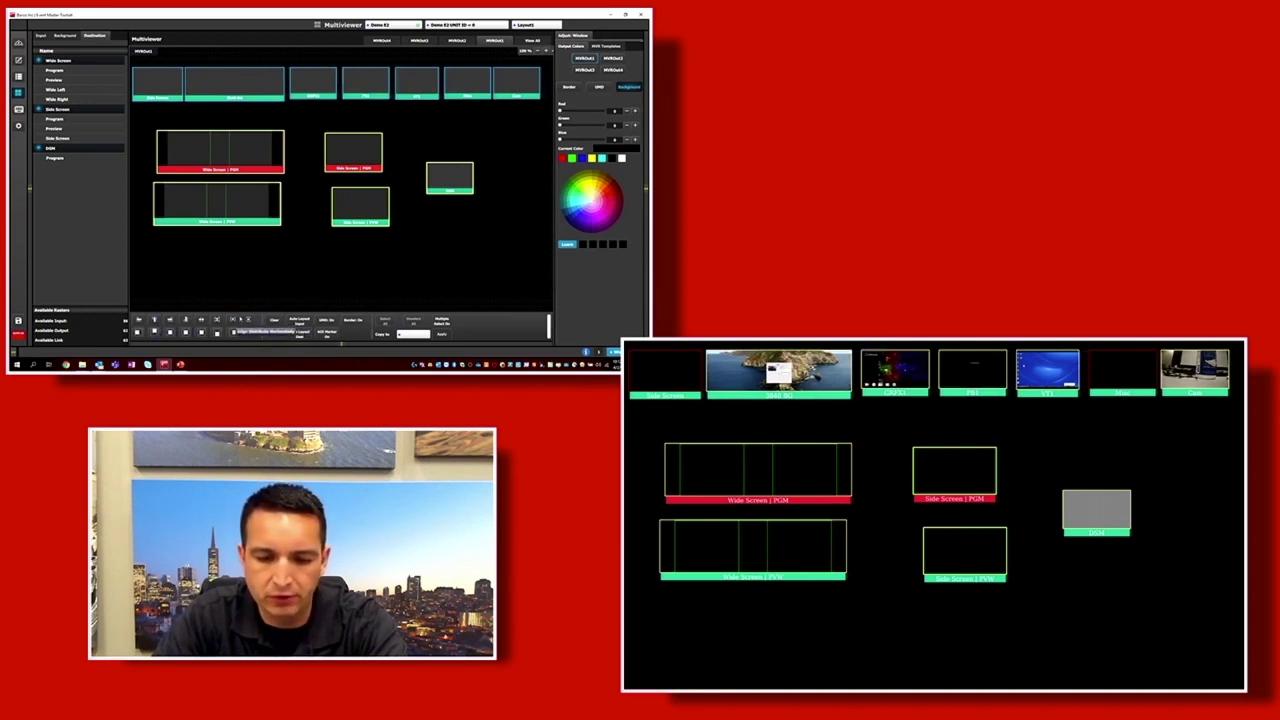
{"action": "left_click", "coordinate": [232, 320]}
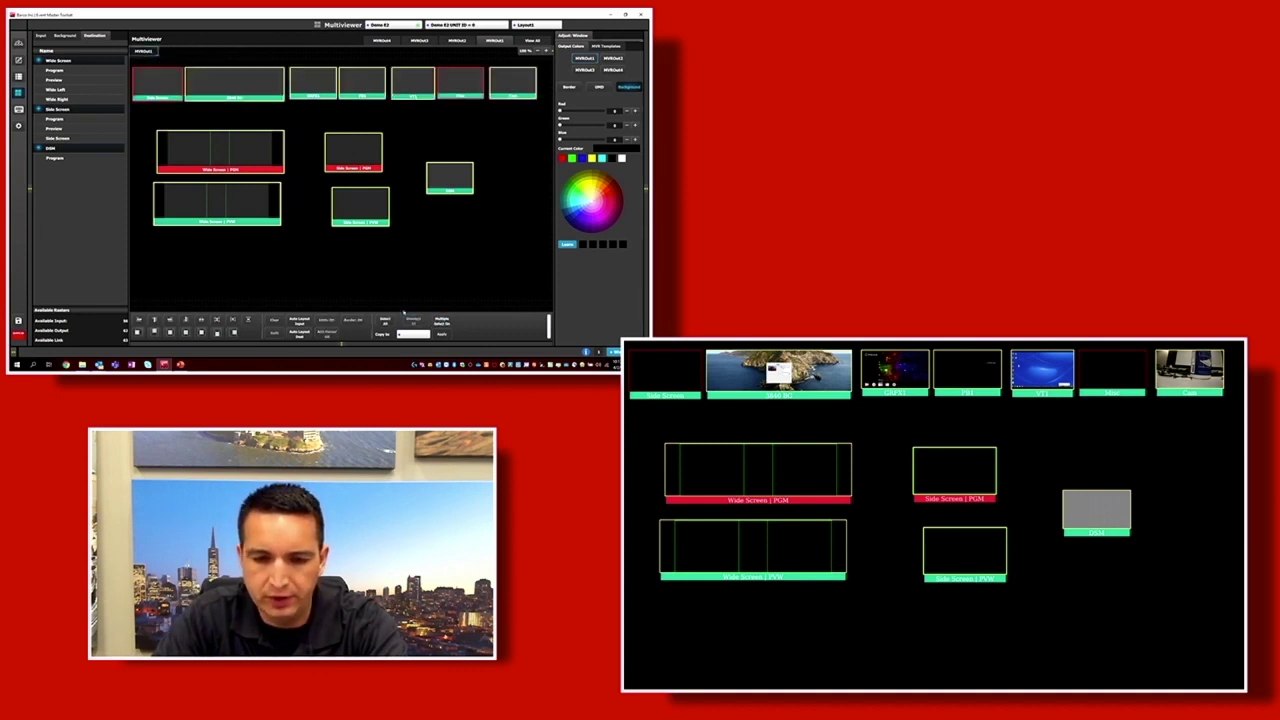
Left-align the Wide Screen PGM and PVW windows with relative and absolute left alignment, then move the pair back away from the canvas edge.
{"action": "left_click", "coordinate": [212, 156]}
{"action": "left_click", "coordinate": [212, 190]}
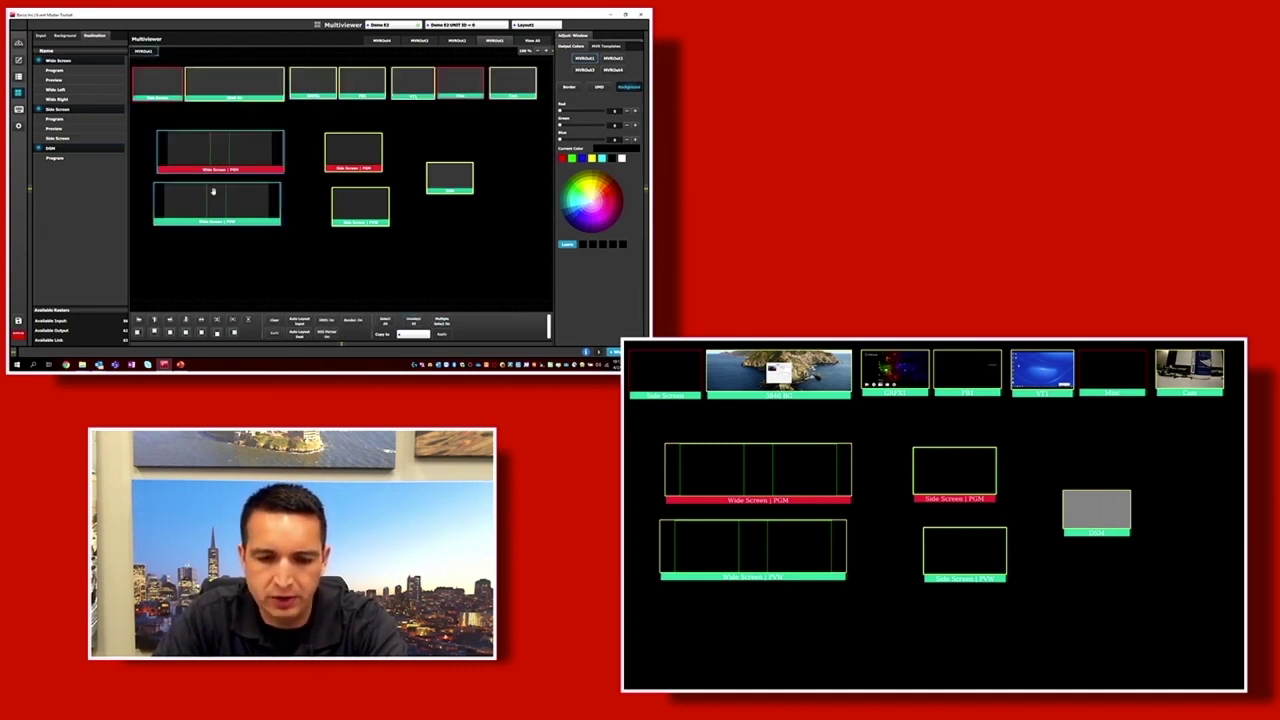
{"action": "left_click", "coordinate": [137, 332]}
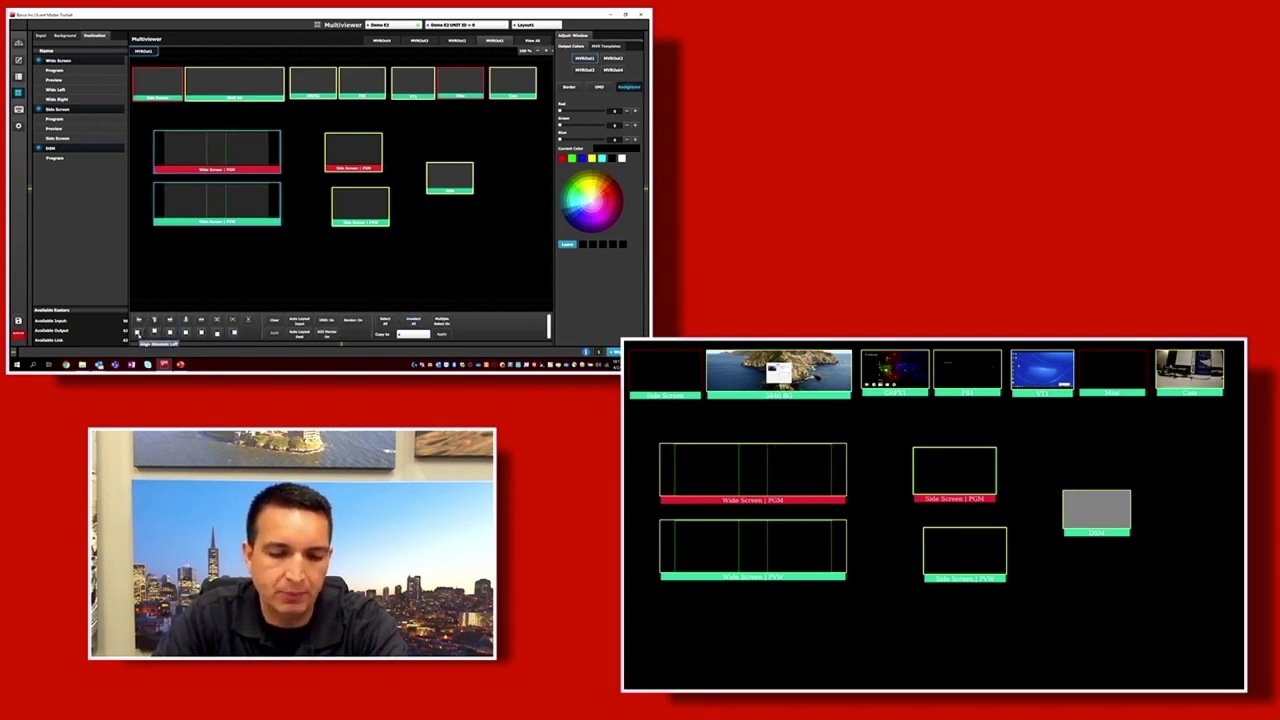
{"action": "left_click", "coordinate": [137, 332]}
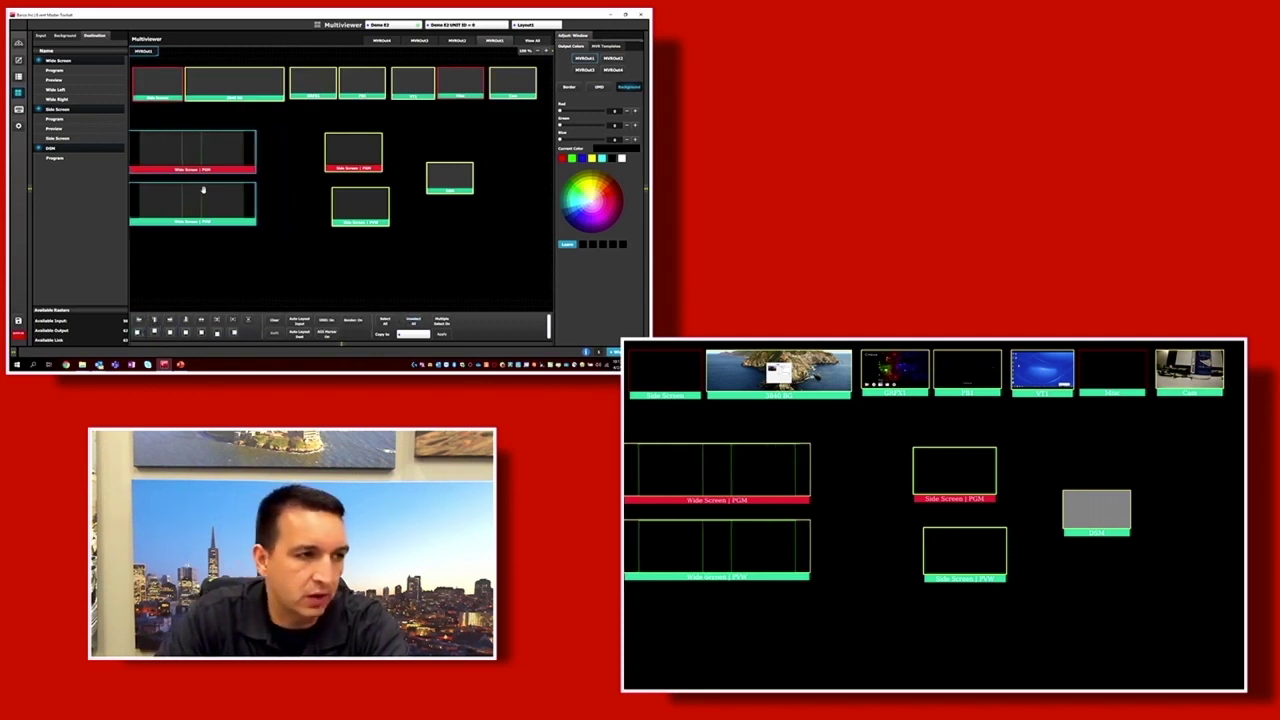
{"action": "left_click_drag", "start_coordinate": [199, 194], "coordinate": [243, 198]}
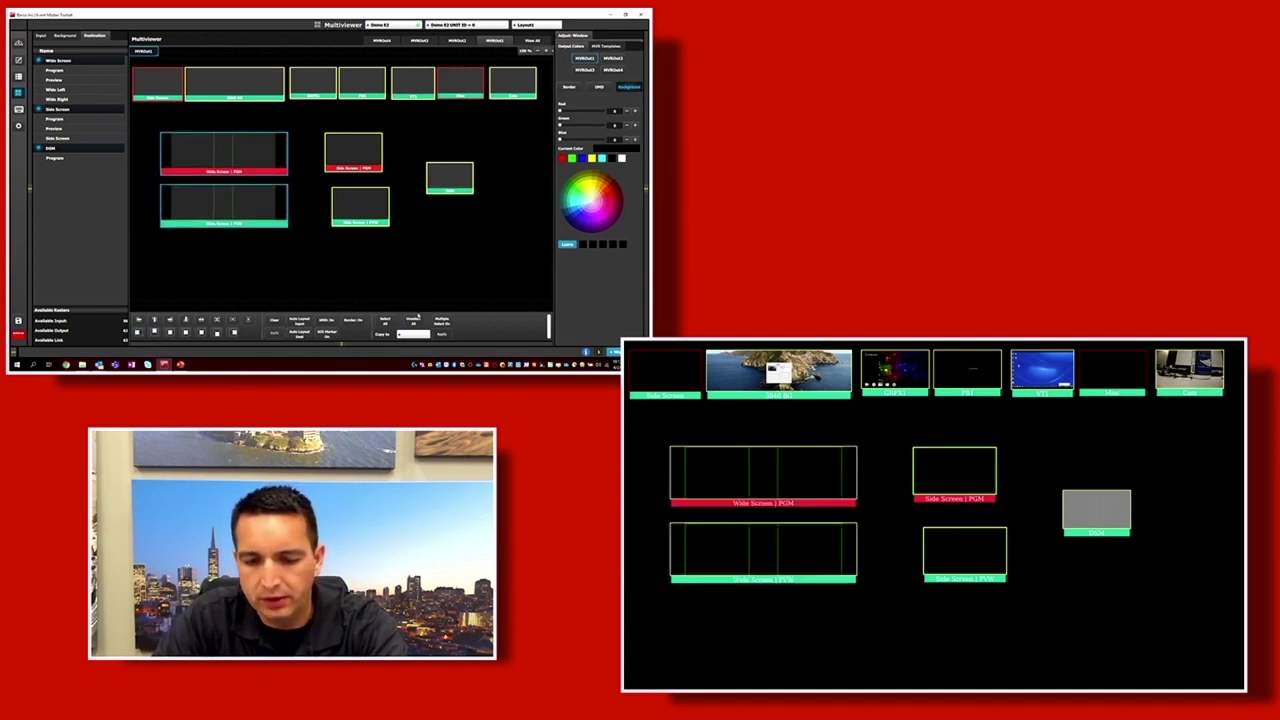
Left-align only the Side Screen PGM and PVW windows and move the pair right beside the Wide Screen windows.
{"action": "left_click", "coordinate": [344, 154], "text": "ctrl"}
{"action": "left_click", "coordinate": [351, 217], "text": "ctrl"}
{"action": "left_click", "coordinate": [252, 205], "text": "ctrl"}
{"action": "left_click", "coordinate": [257, 160], "text": "ctrl"}
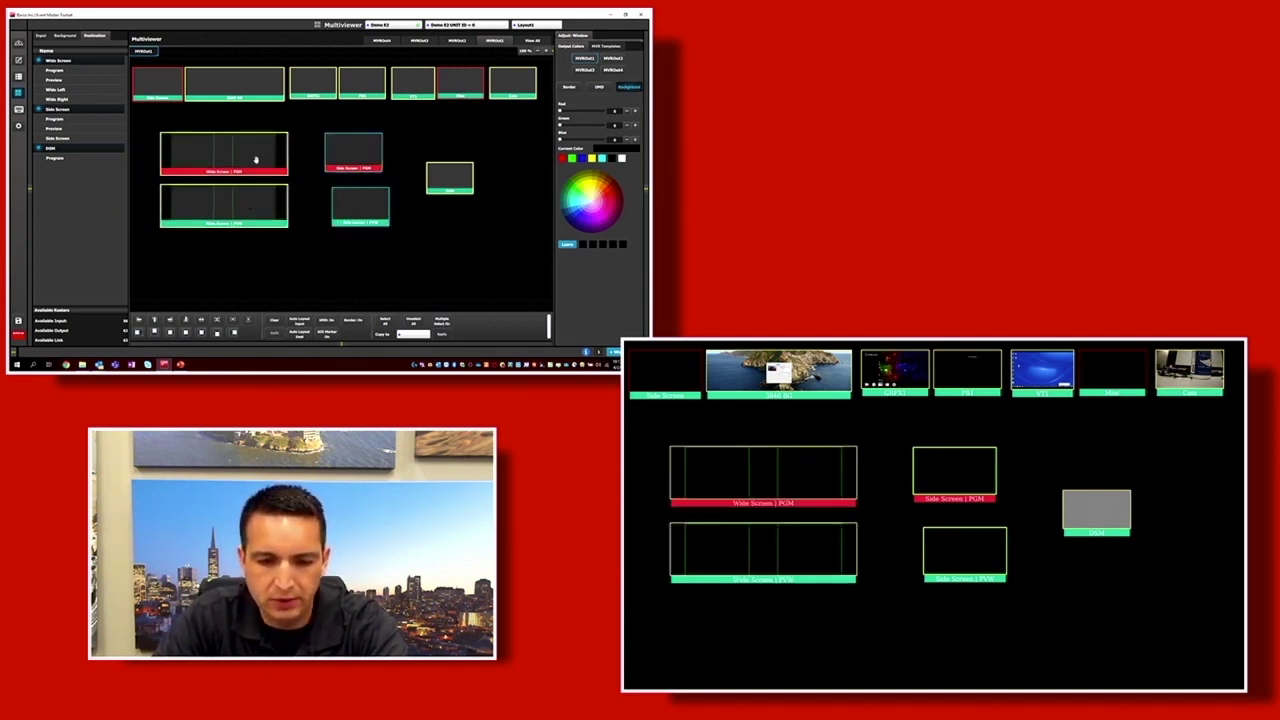
{"action": "left_click", "coordinate": [139, 320]}
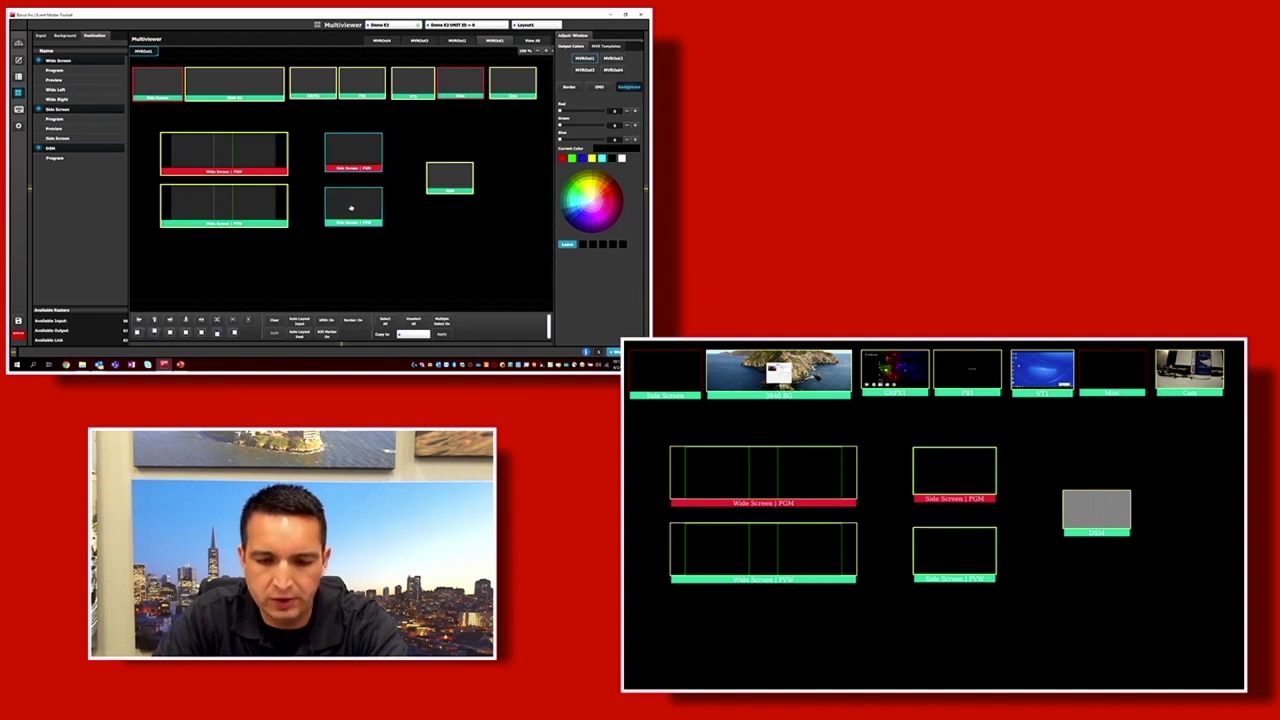
{"action": "left_click_drag", "start_coordinate": [355, 208], "coordinate": [322, 206]}
Align the top edges of the Side Screen PGM and Wide Screen PGM windows.
{"action": "left_click", "coordinate": [324, 216], "text": "ctrl"}
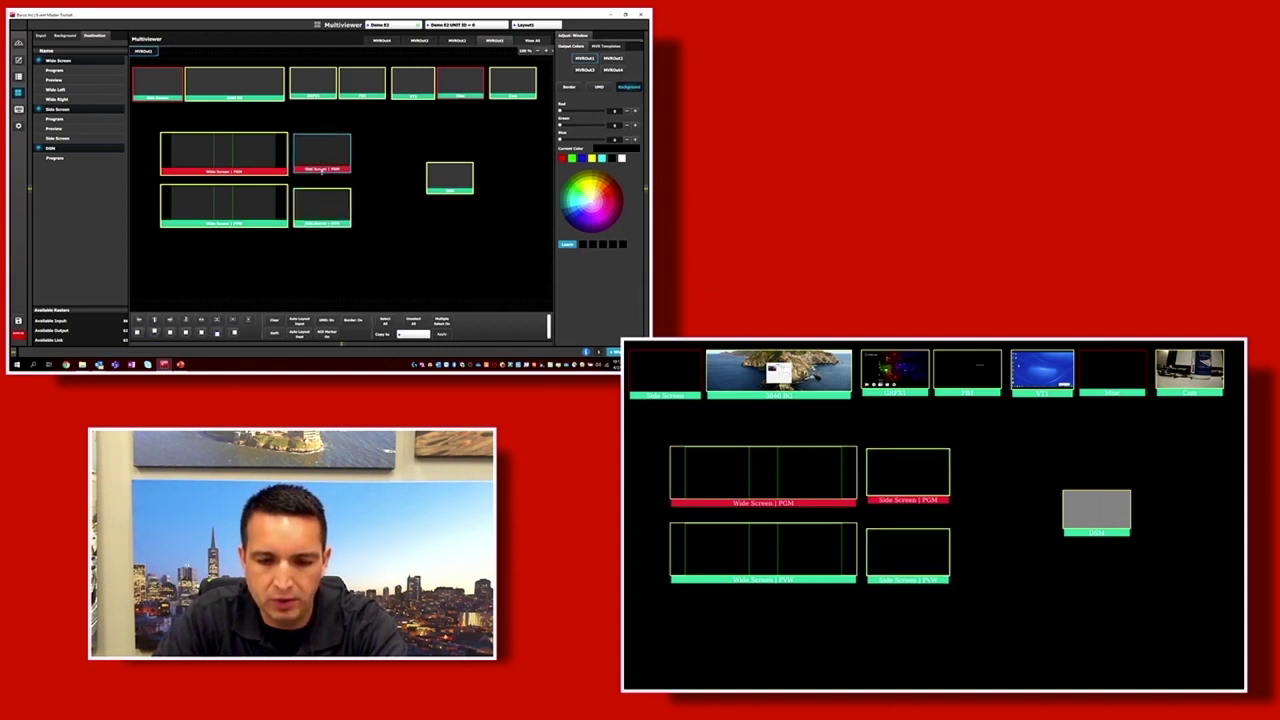
{"action": "left_click", "coordinate": [276, 151], "text": "ctrl"}
{"action": "left_click", "coordinate": [154, 319]}
Align the bottom edges of the Side Screen PVW and Wide Screen PVW windows.
{"action": "left_click", "coordinate": [330, 208], "text": "ctrl"}
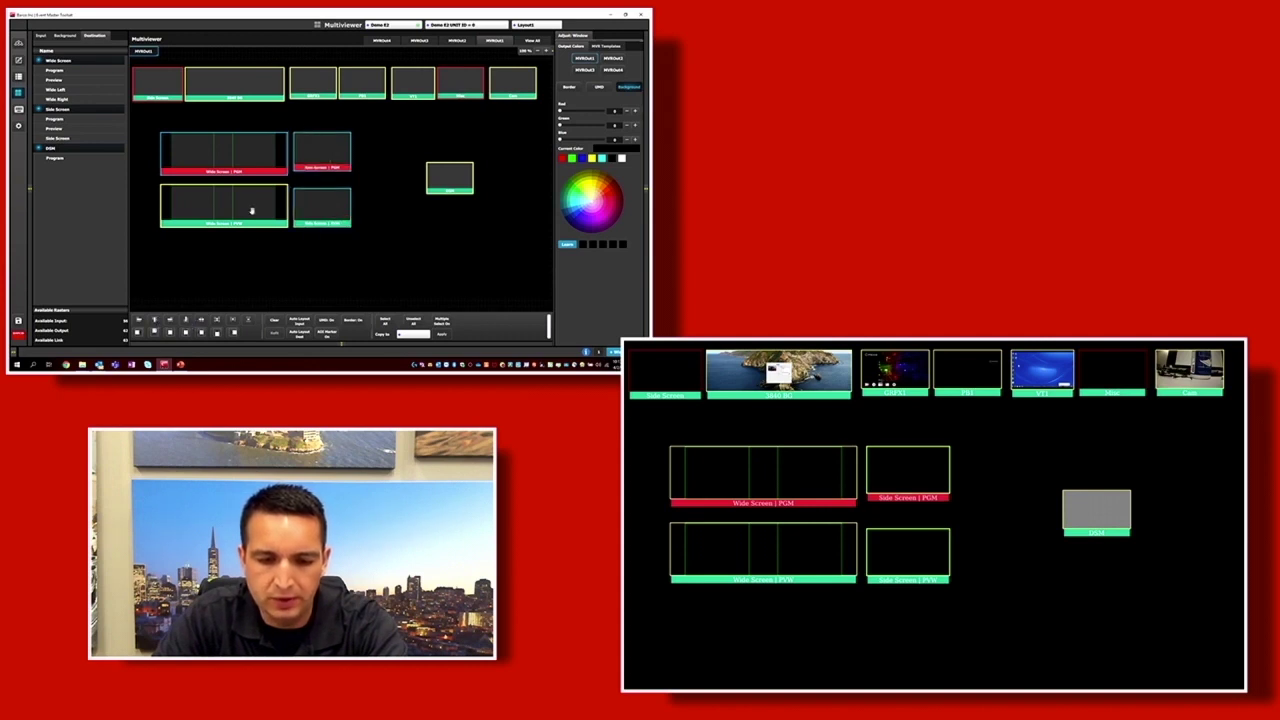
{"action": "left_click", "coordinate": [310, 150], "text": "ctrl"}
{"action": "left_click", "coordinate": [252, 152], "text": "ctrl"}
{"action": "left_click", "coordinate": [260, 207], "text": "ctrl"}
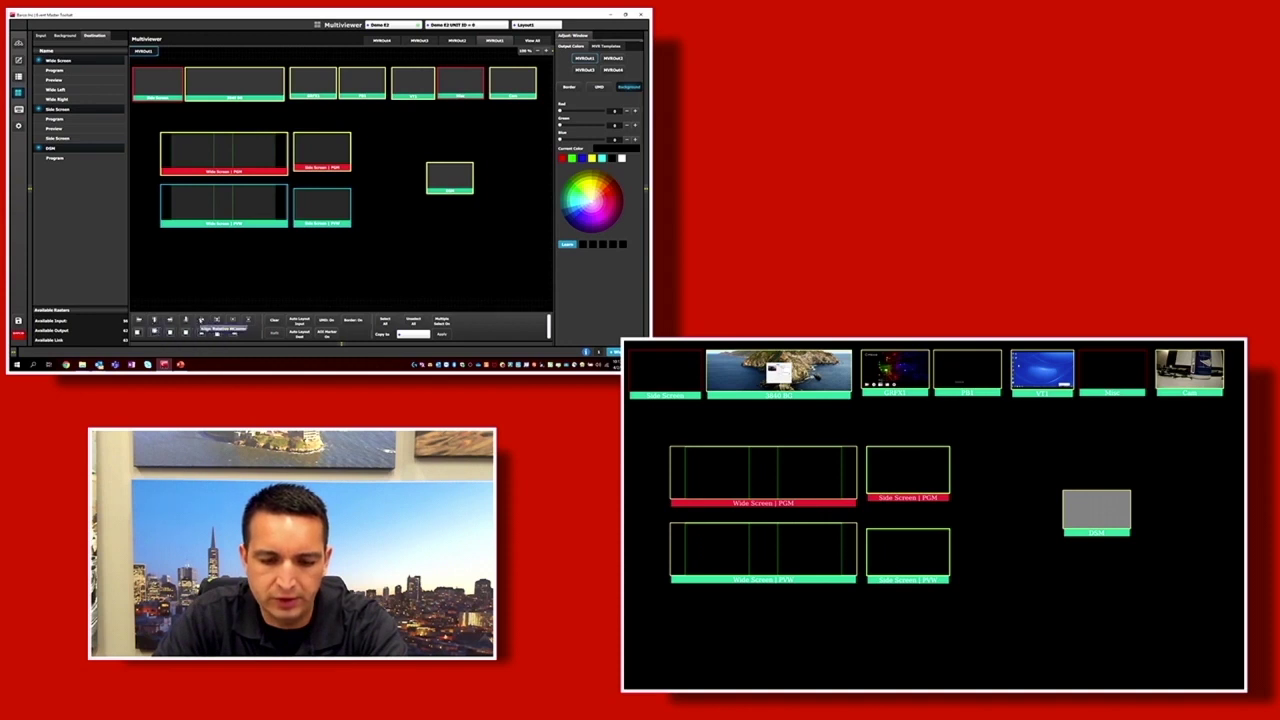
{"action": "left_click", "coordinate": [186, 320]}
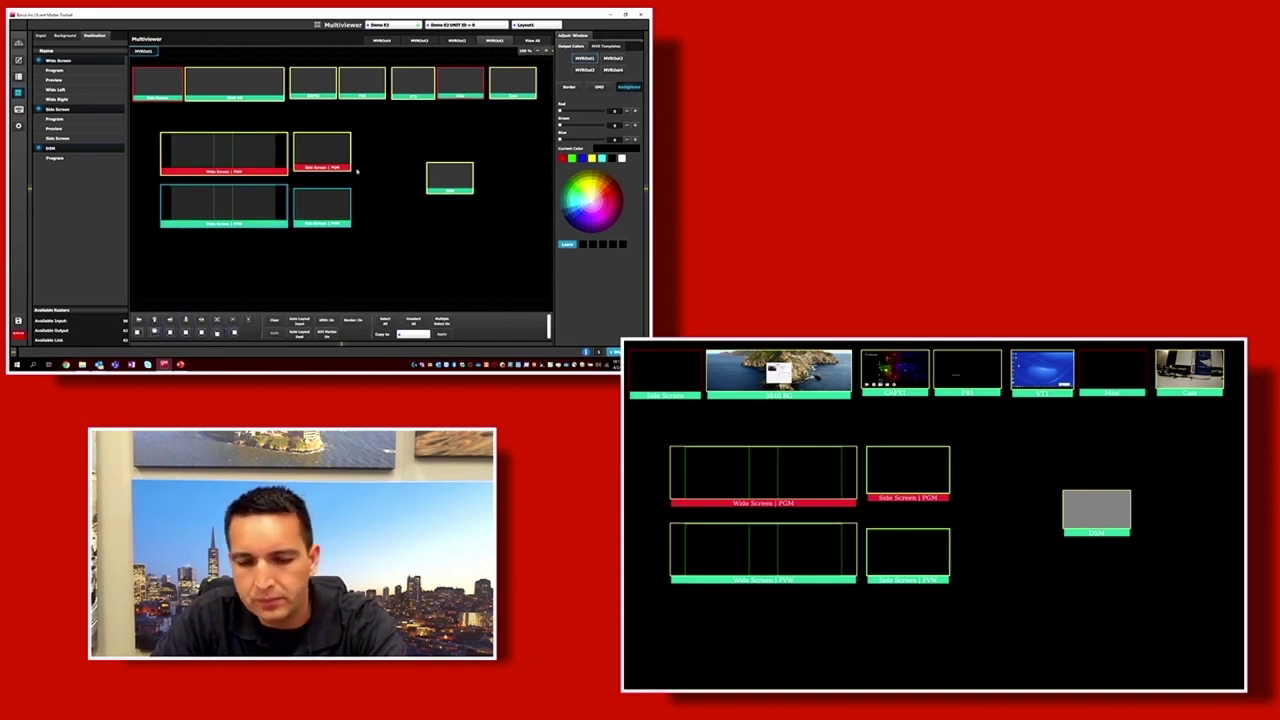
Move the four Wide Screen and Side Screen windows together up beneath the input row, then place the DSM window directly beside the Side Screen pair.
{"action": "left_click", "coordinate": [305, 208]}
{"action": "left_click", "coordinate": [308, 154], "text": "ctrl"}
{"action": "left_click", "coordinate": [251, 157], "text": "ctrl"}
{"action": "left_click", "coordinate": [251, 203], "text": "ctrl"}
{"action": "left_click_drag", "start_coordinate": [251, 209], "coordinate": [230, 195]}
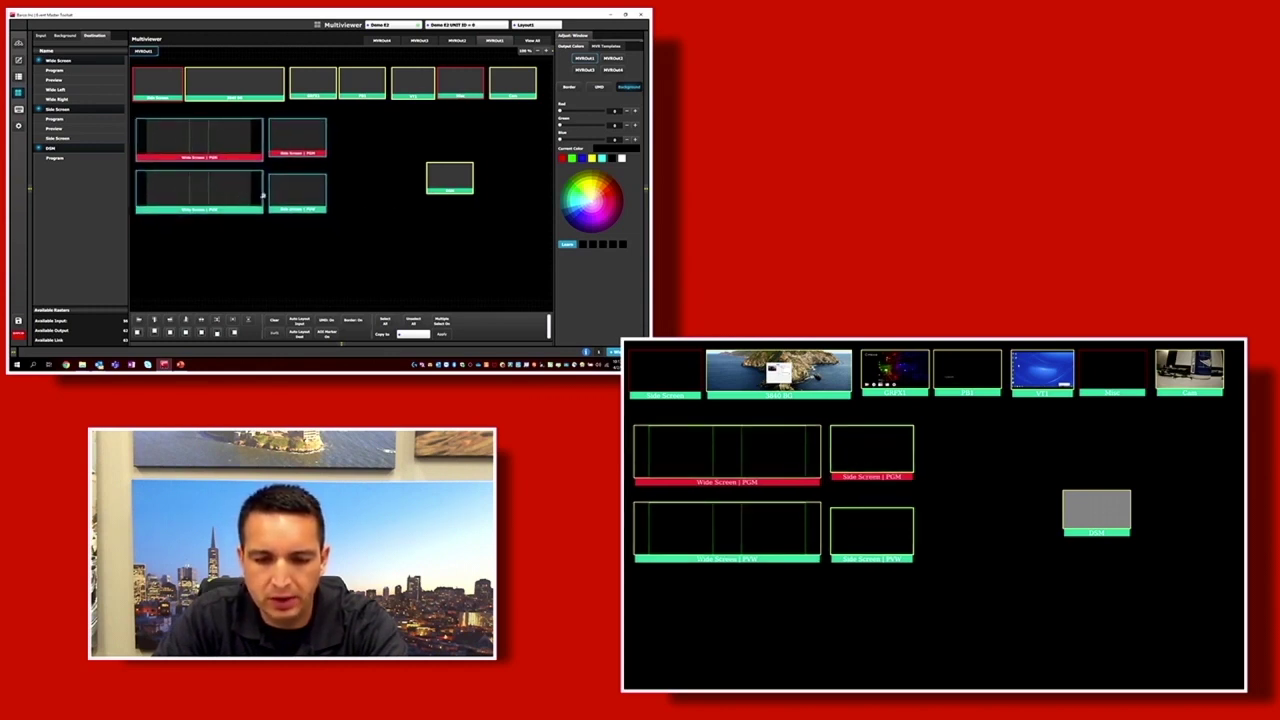
{"action": "left_click", "coordinate": [410, 324]}
{"action": "left_click_drag", "start_coordinate": [441, 174], "coordinate": [343, 160]}
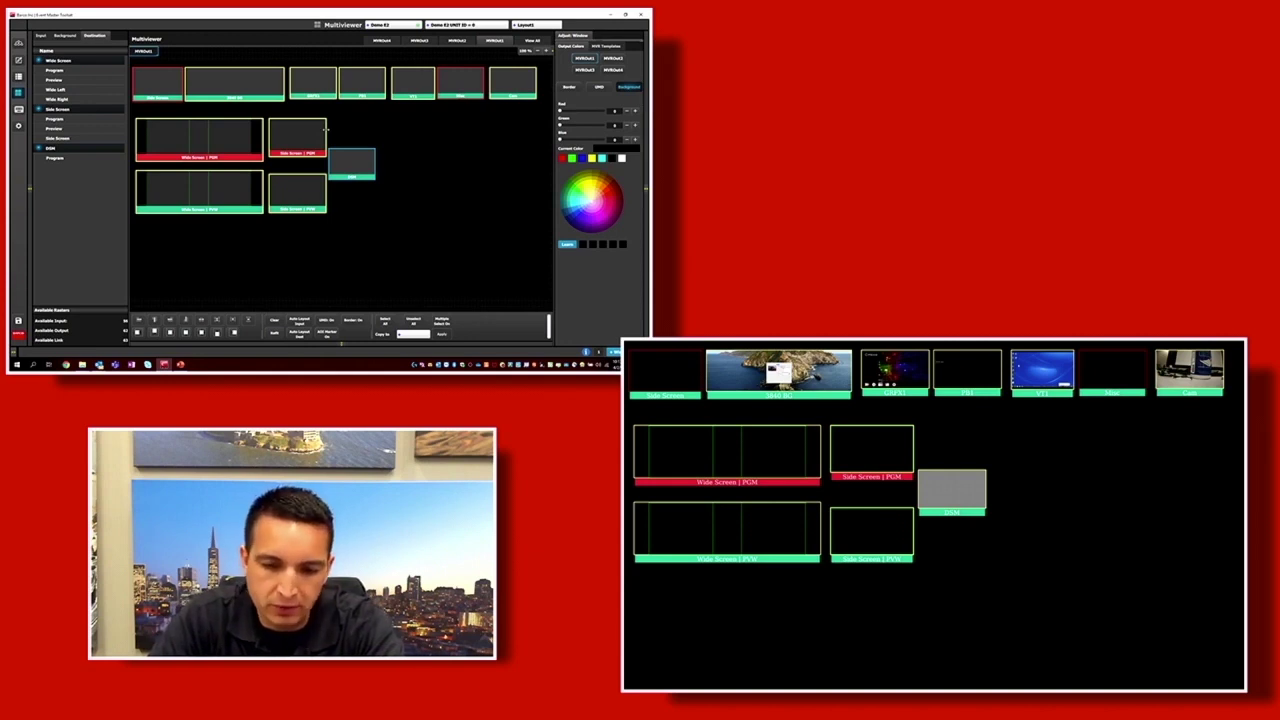
Move the DSM window away from the Side Screen pair and enlarge the Side Screen PGM and PVW windows until they fill the gap between them.
{"action": "left_click_drag", "start_coordinate": [328, 134], "coordinate": [424, 224]}
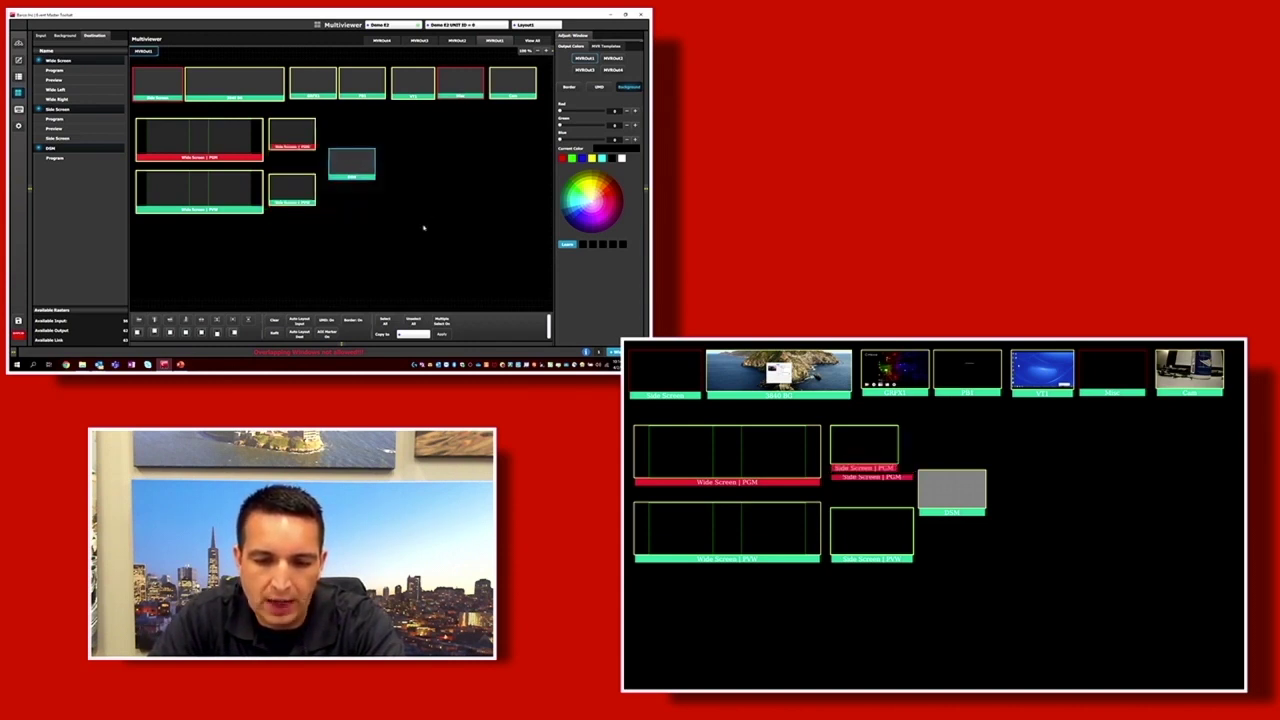
{"action": "left_click_drag", "start_coordinate": [340, 161], "coordinate": [416, 161]}
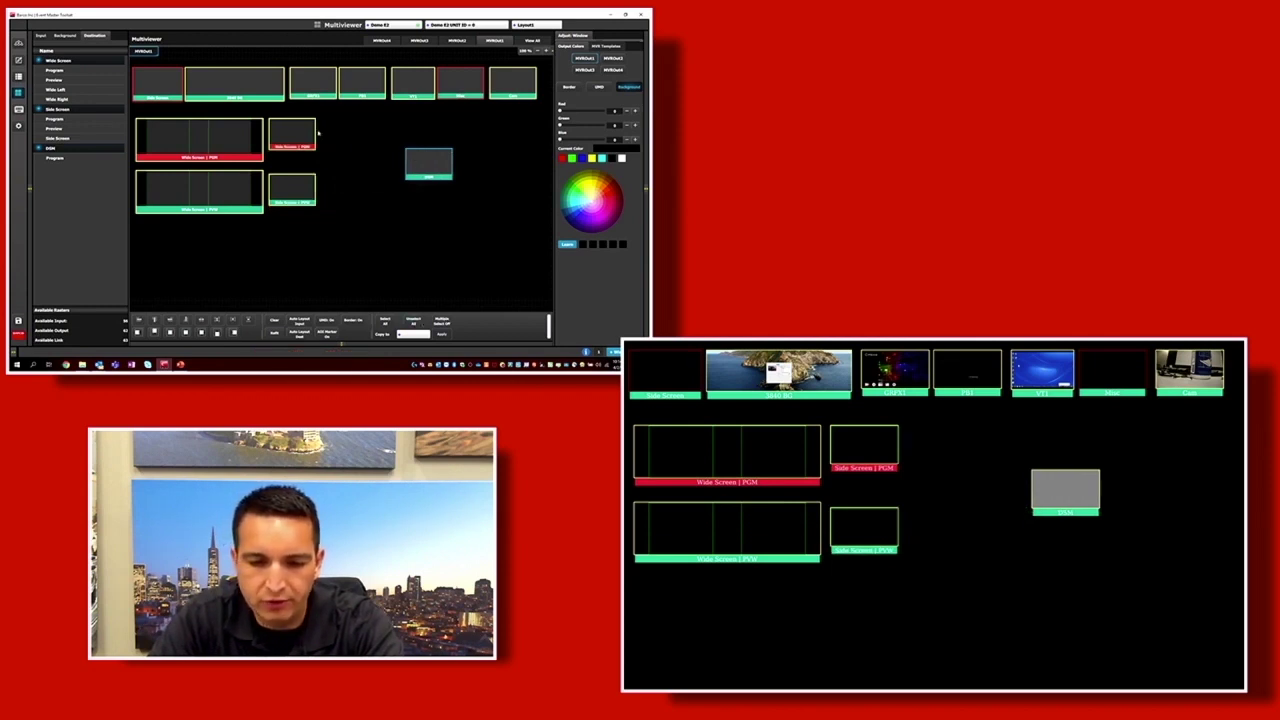
{"action": "left_click_drag", "start_coordinate": [318, 131], "coordinate": [350, 140]}
{"action": "left_click_drag", "start_coordinate": [311, 193], "coordinate": [316, 177]}
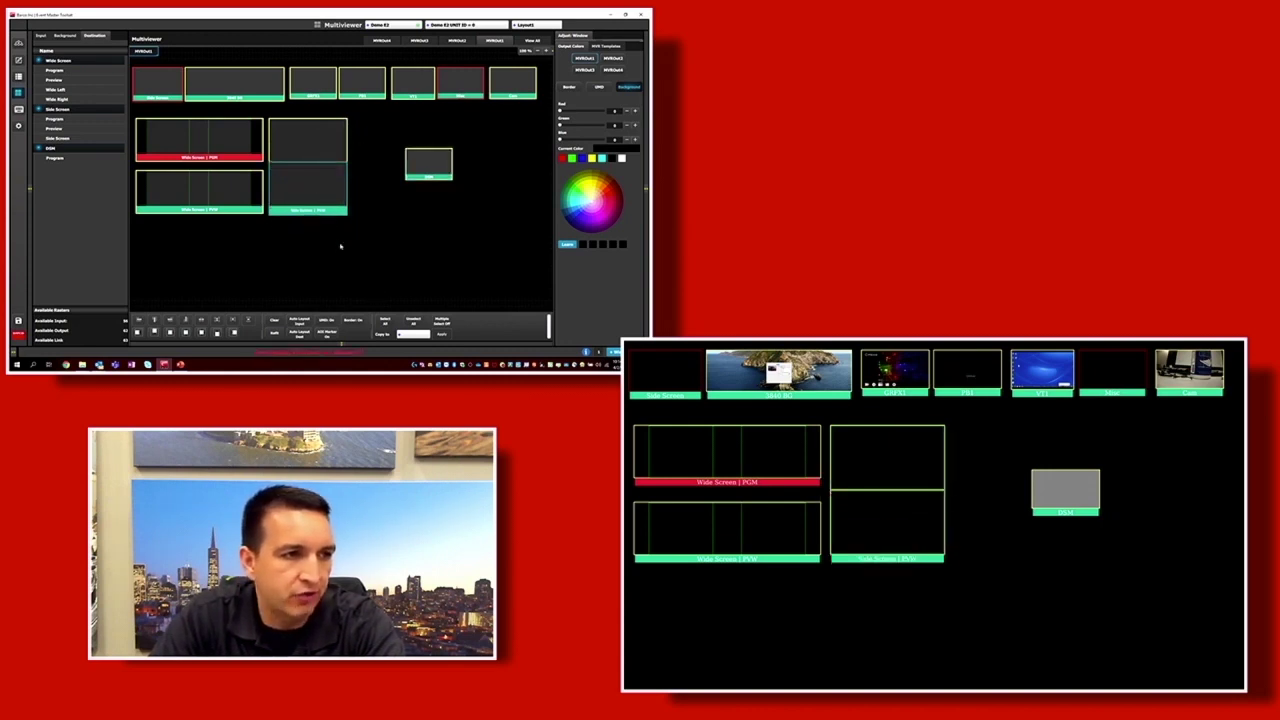
Move the Side Screen PVW window clear of its PGM window and place the Wide Screen PVW window directly beneath Wide Screen PGM.
{"action": "left_click_drag", "start_coordinate": [309, 182], "coordinate": [323, 232]}
{"action": "left_click_drag", "start_coordinate": [211, 190], "coordinate": [177, 208]}
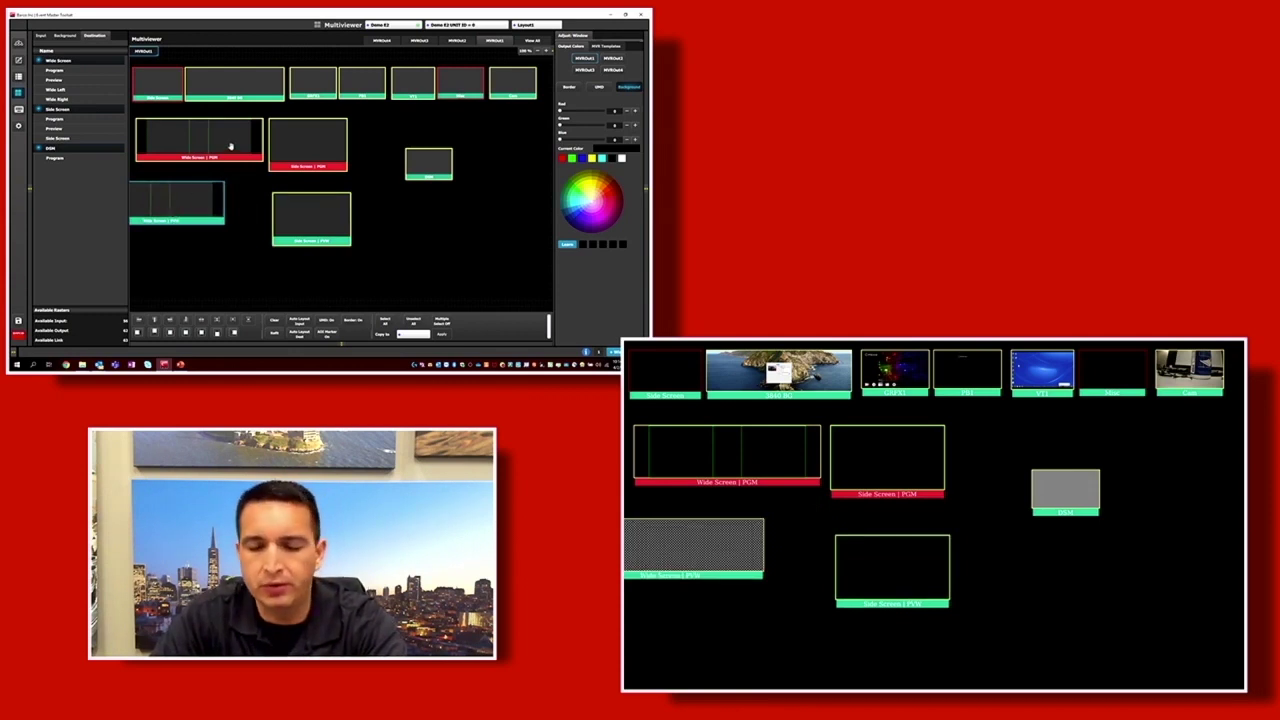
{"action": "mouse_move", "coordinate": [163, 210]}
{"action": "left_mouse_down"}
{"action": "mouse_move", "coordinate": [200, 212]}
{"action": "mouse_move", "coordinate": [204, 190]}
{"action": "mouse_move", "coordinate": [160, 208]}
{"action": "left_mouse_up"}
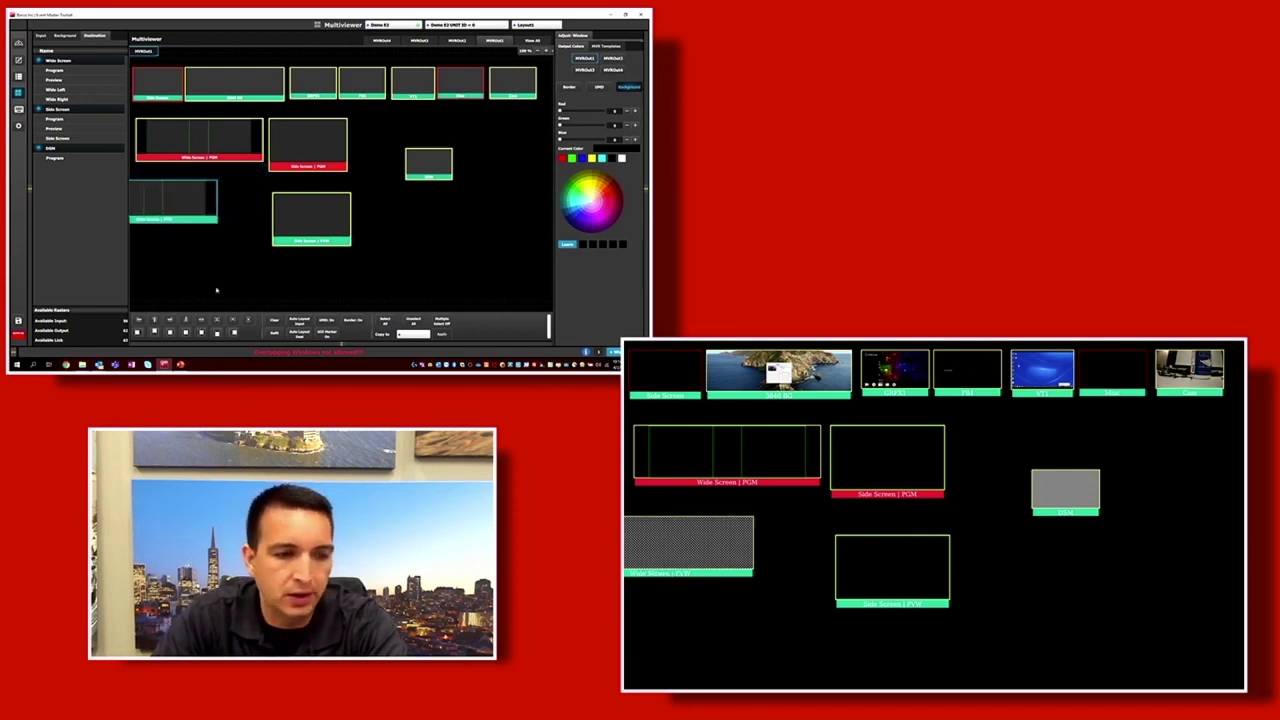
{"action": "left_click_drag", "start_coordinate": [155, 203], "coordinate": [203, 190]}
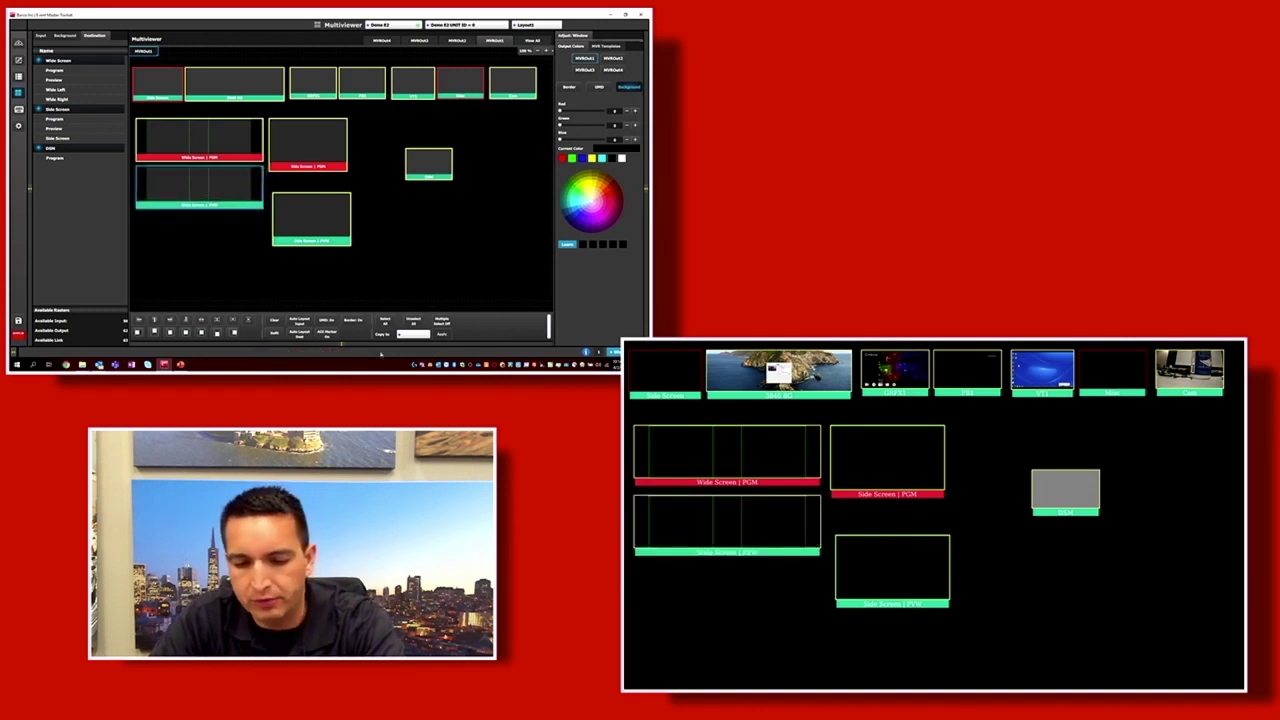
Switch off the border of the Wide Screen PVW window, then toggle the borders of all multiviewer windows off and back on.
{"action": "left_click", "coordinate": [352, 322]}
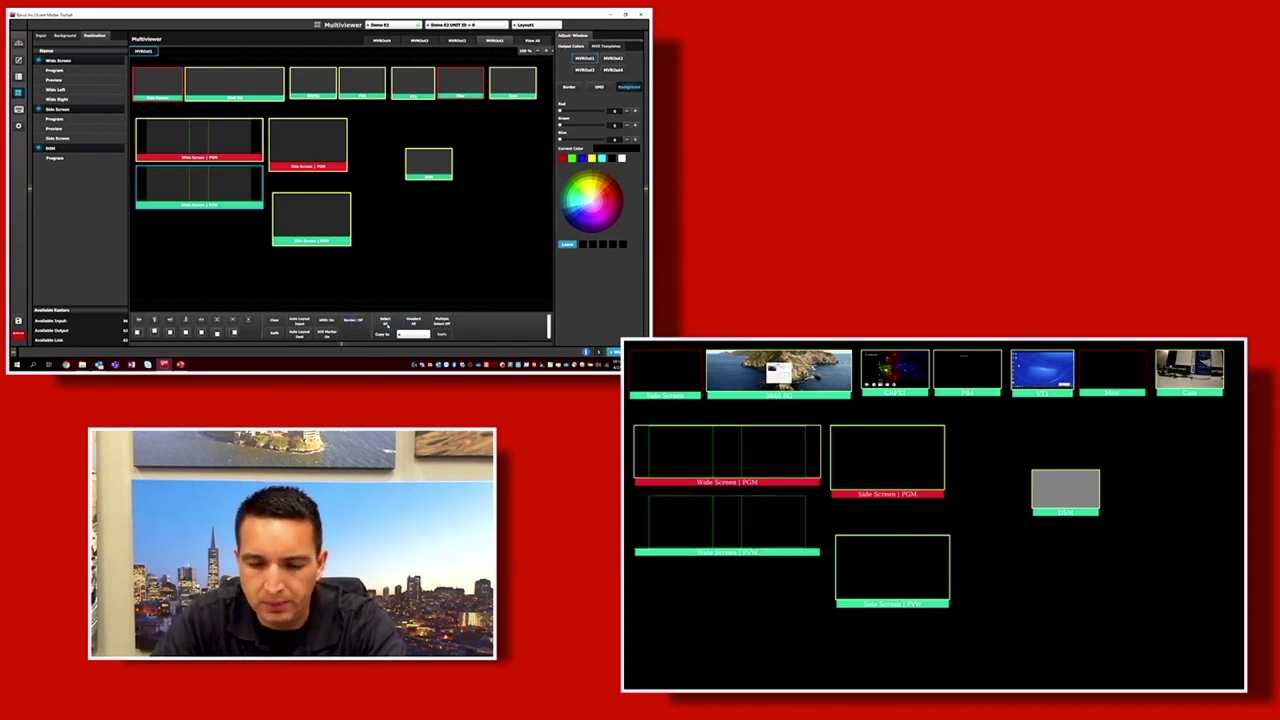
{"action": "left_click", "coordinate": [388, 322]}
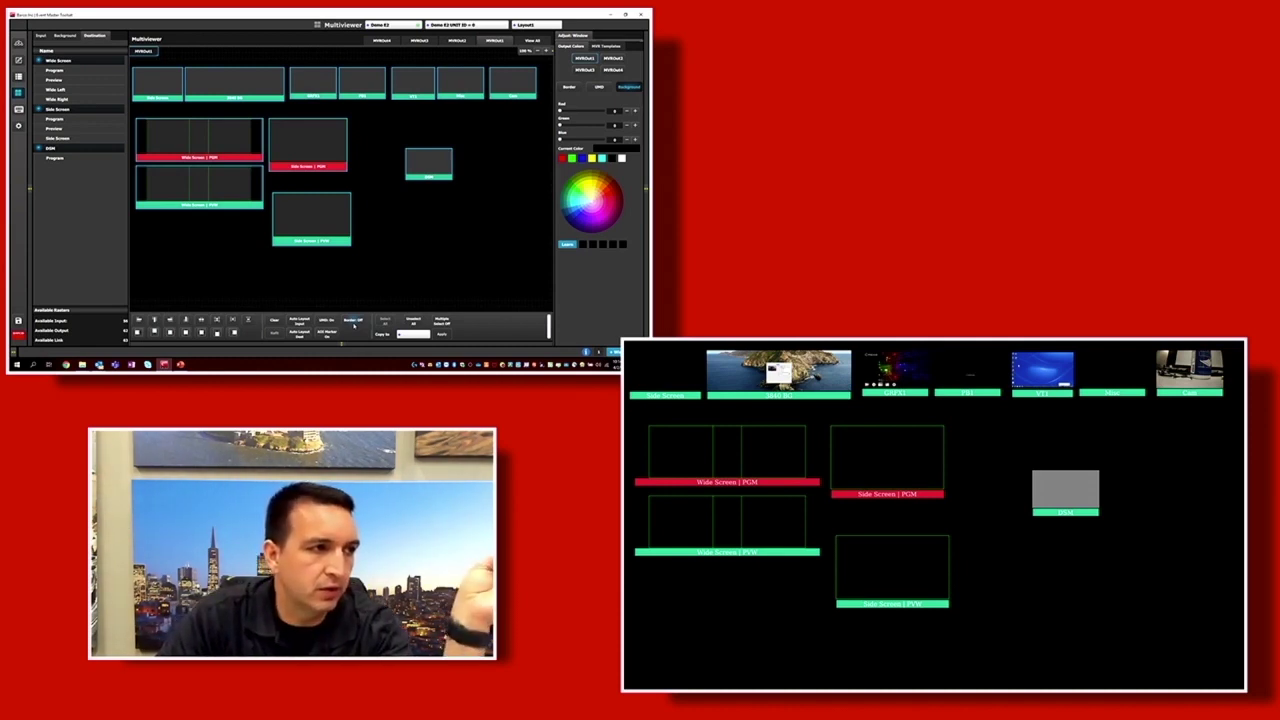
{"action": "left_click", "coordinate": [353, 321]}
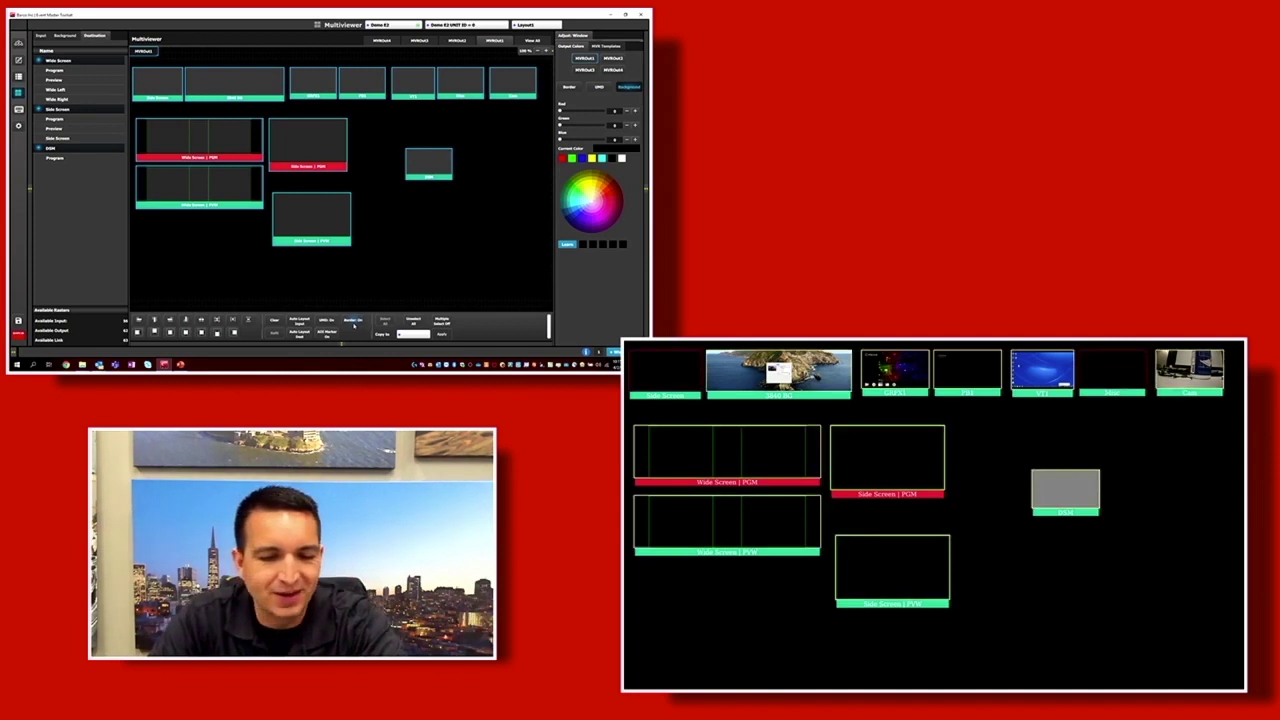
{"action": "left_click", "coordinate": [352, 321]}
{"action": "left_click", "coordinate": [352, 321]}
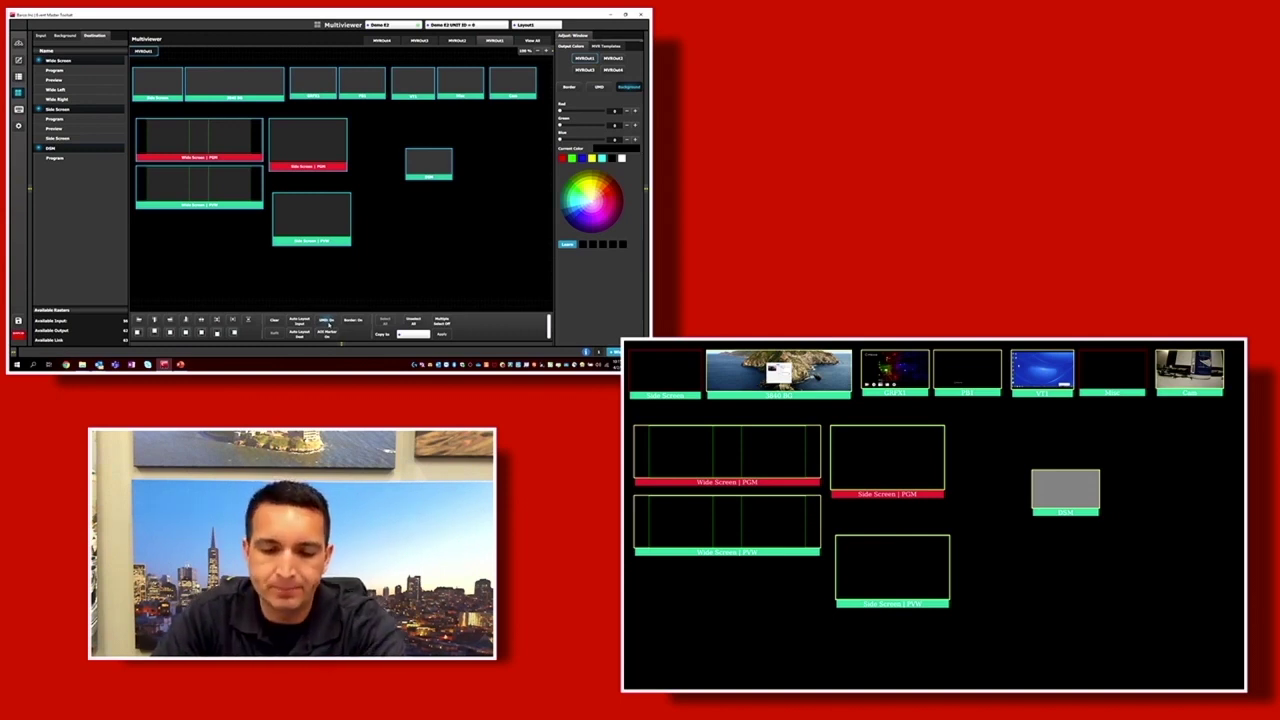
Toggle the UMD labels of all windows off and back on, turn their AOI markers off, and clear the selection.
{"action": "left_click", "coordinate": [327, 321]}
{"action": "left_click", "coordinate": [328, 322]}
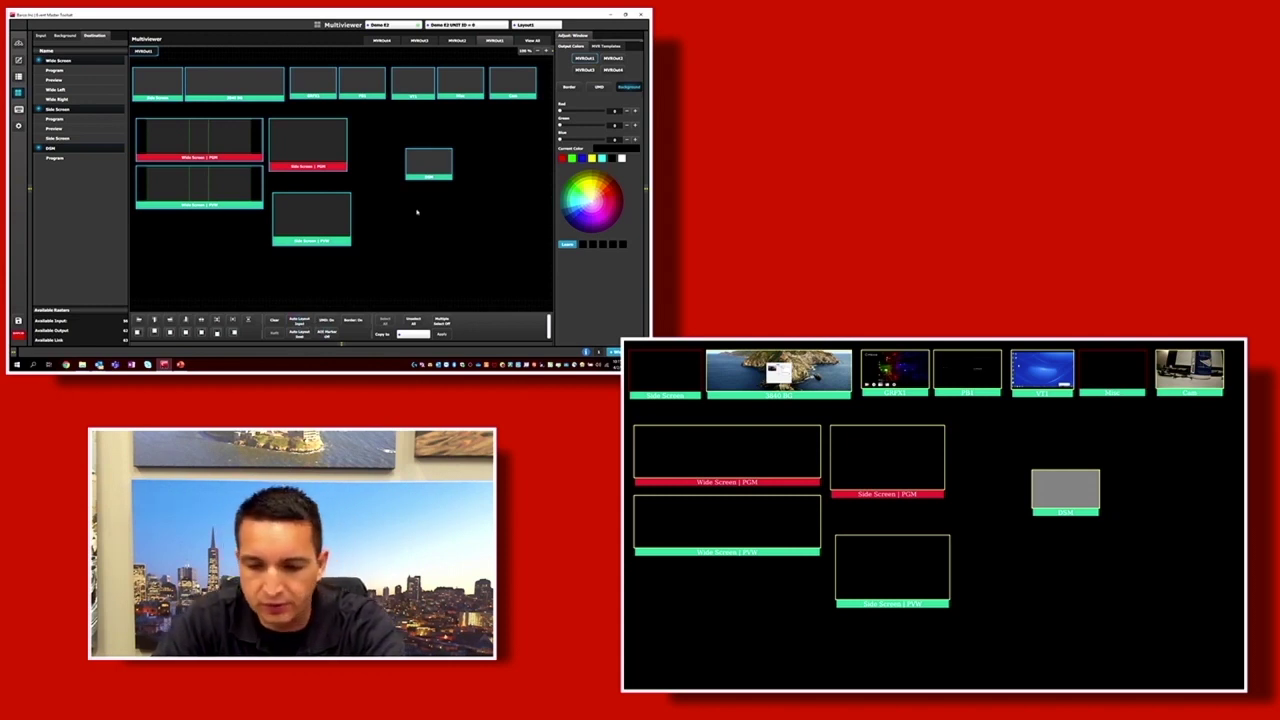
{"action": "left_click", "coordinate": [382, 320]}
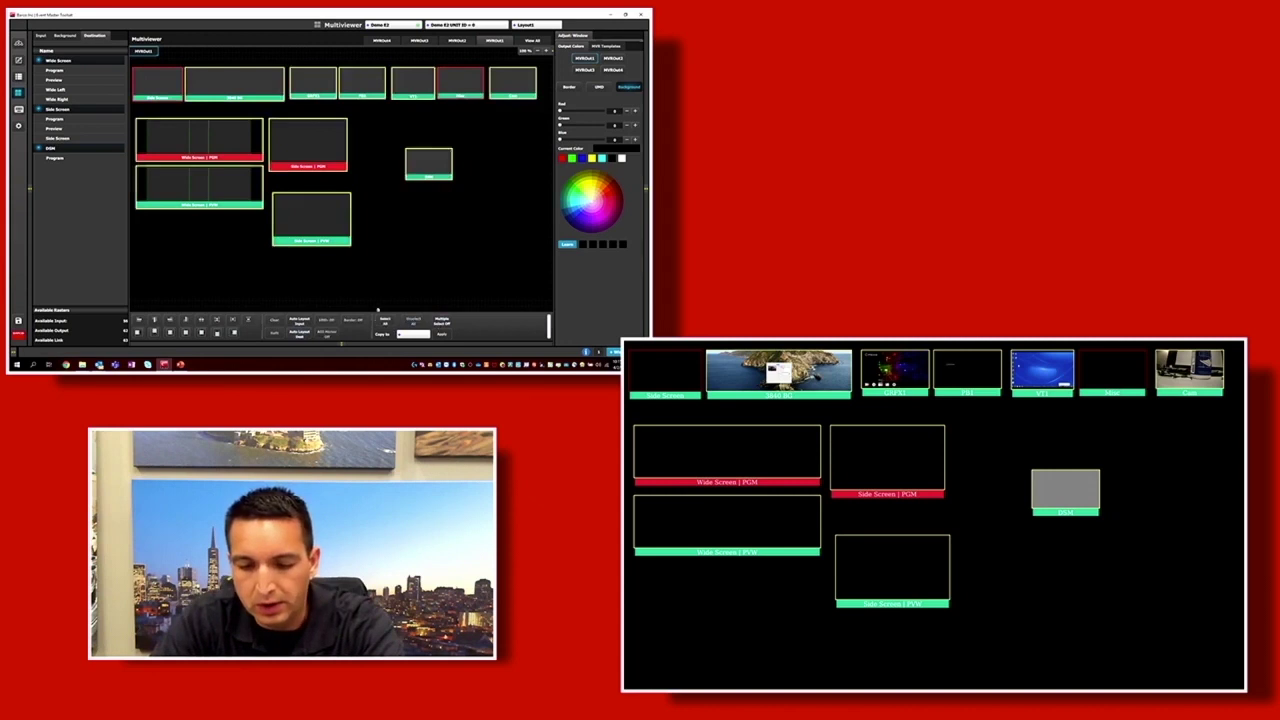
Stack the Side Screen PGM and PVW windows closely beside the Wide Screen pair, roughly centered on it vertically.
{"action": "left_click_drag", "start_coordinate": [306, 232], "coordinate": [302, 216]}
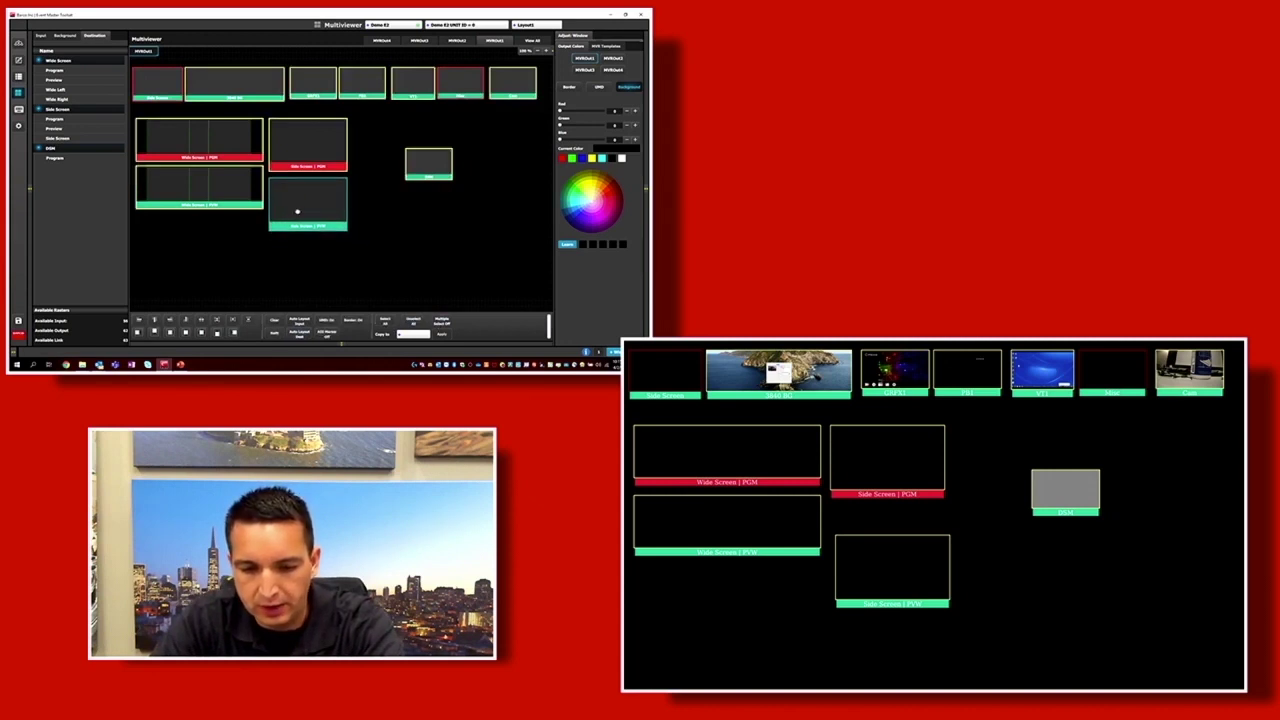
{"action": "left_click_drag", "start_coordinate": [301, 157], "coordinate": [301, 152]}
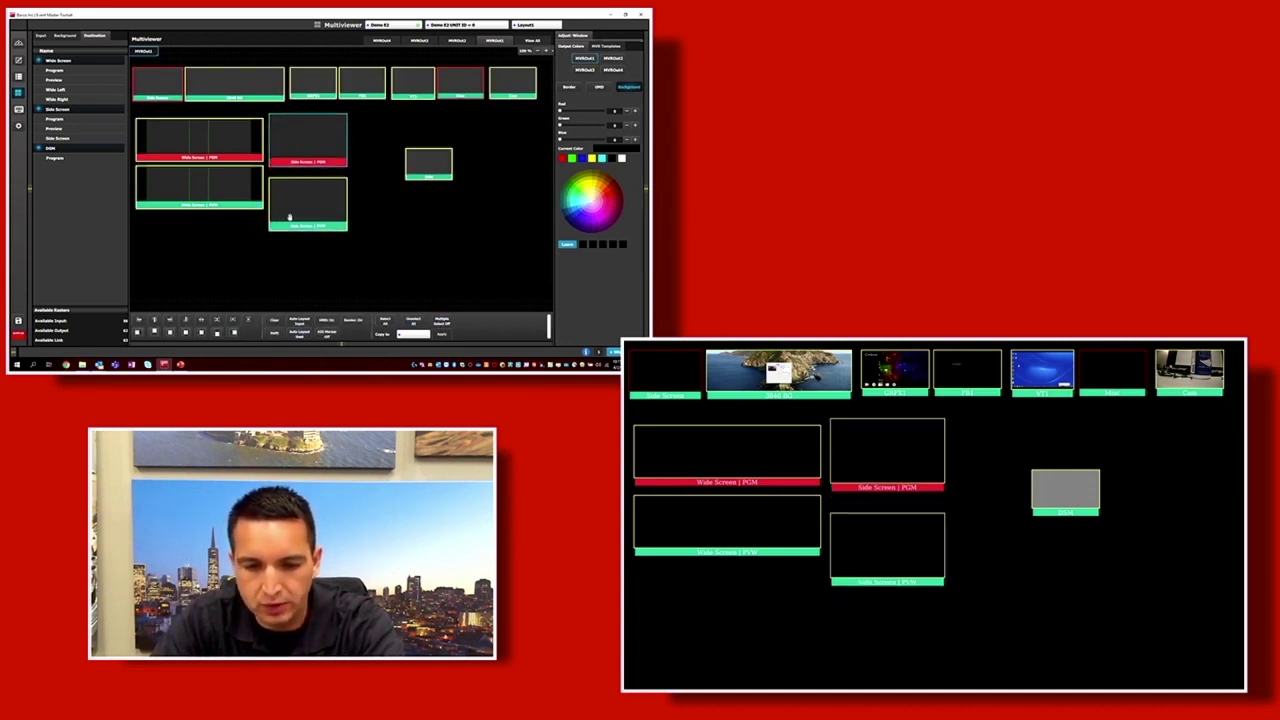
{"action": "left_click_drag", "start_coordinate": [291, 215], "coordinate": [290, 208]}
{"action": "left_click_drag", "start_coordinate": [297, 135], "coordinate": [297, 129]}
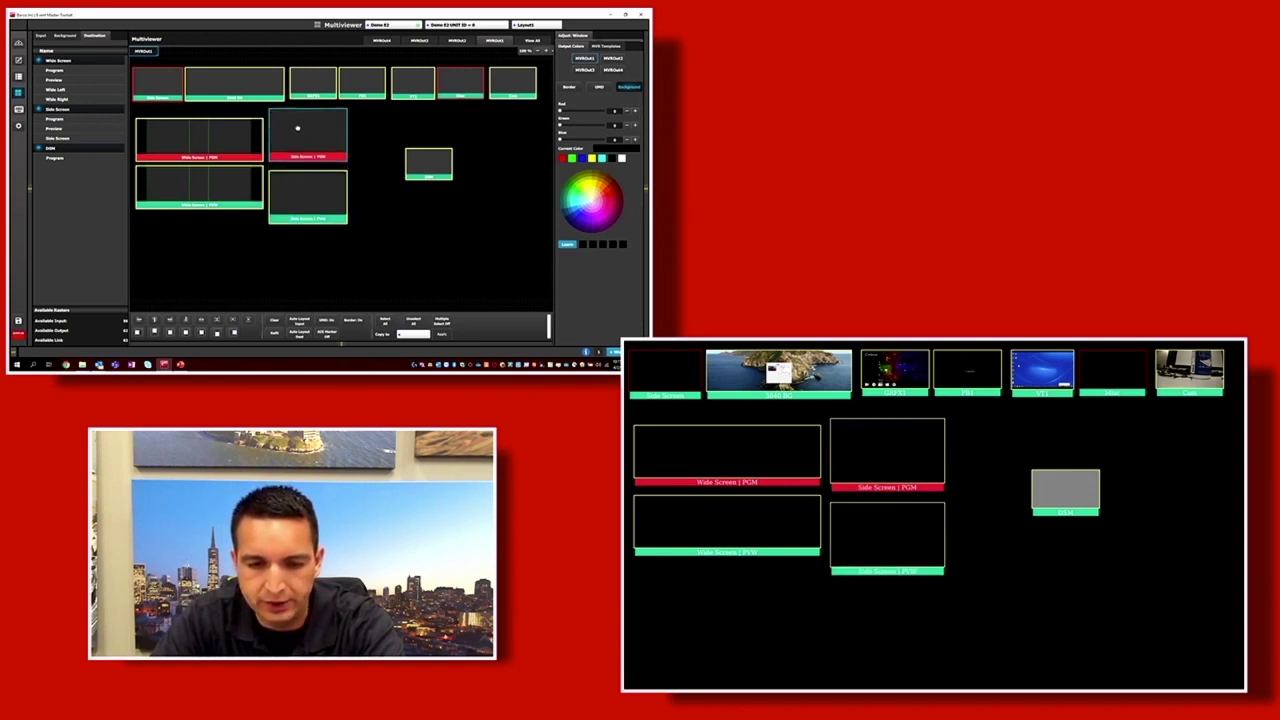
{"action": "left_click_drag", "start_coordinate": [292, 193], "coordinate": [293, 187]}
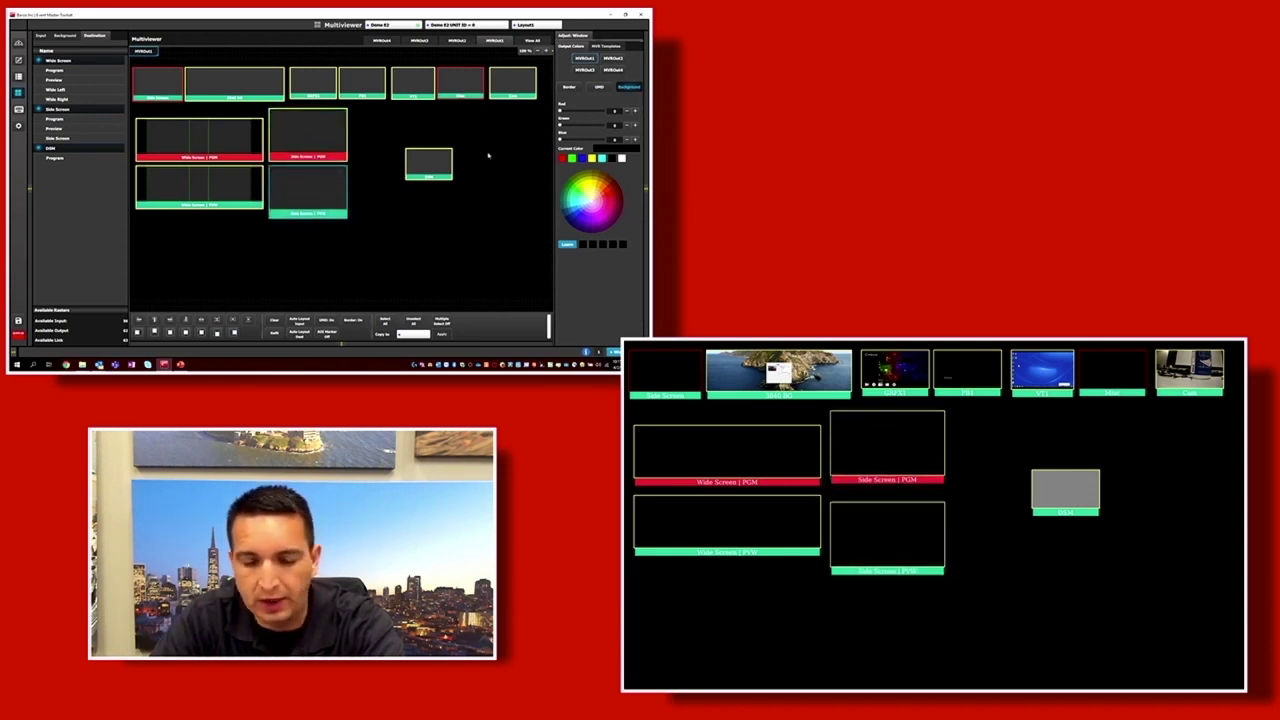
Move the DSM window to the far end of the layout beneath Cam, and enlarge the stacked Side Screen PGM and PVW windows considerably.
{"action": "left_click_drag", "start_coordinate": [420, 160], "coordinate": [367, 162]}
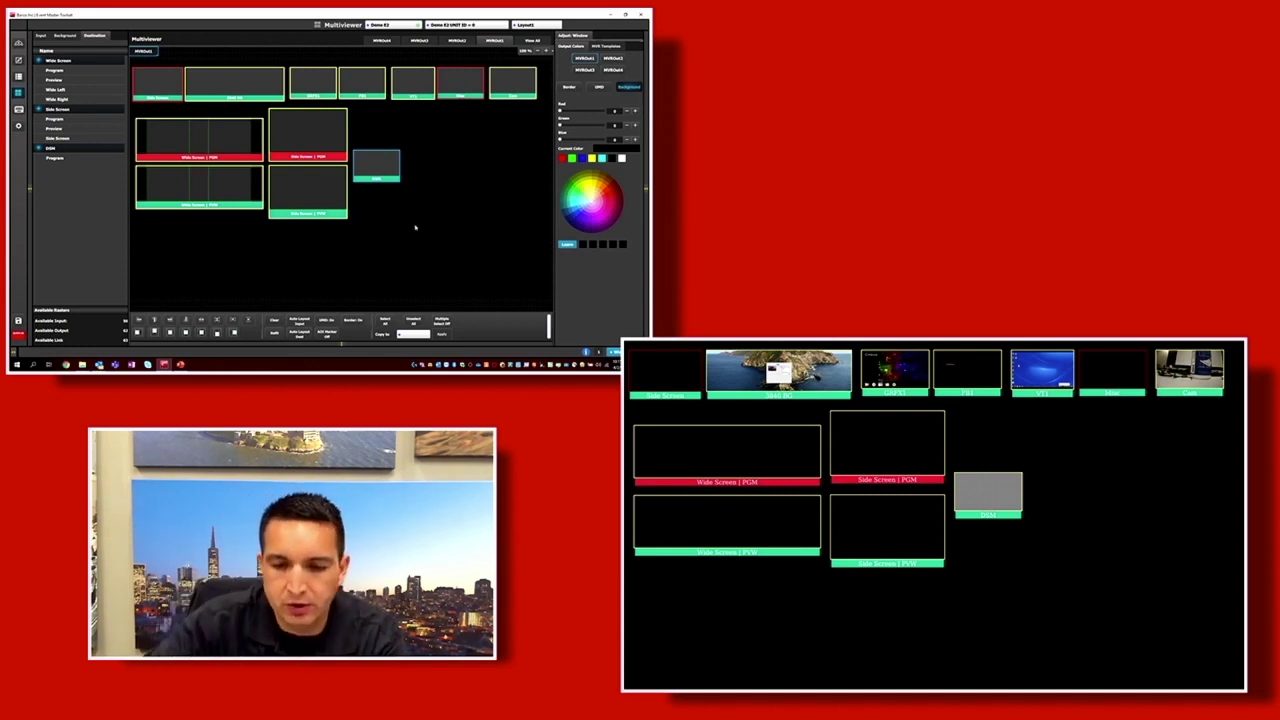
{"action": "left_click_drag", "start_coordinate": [376, 165], "coordinate": [506, 143]}
{"action": "left_click_drag", "start_coordinate": [329, 199], "coordinate": [330, 251]}
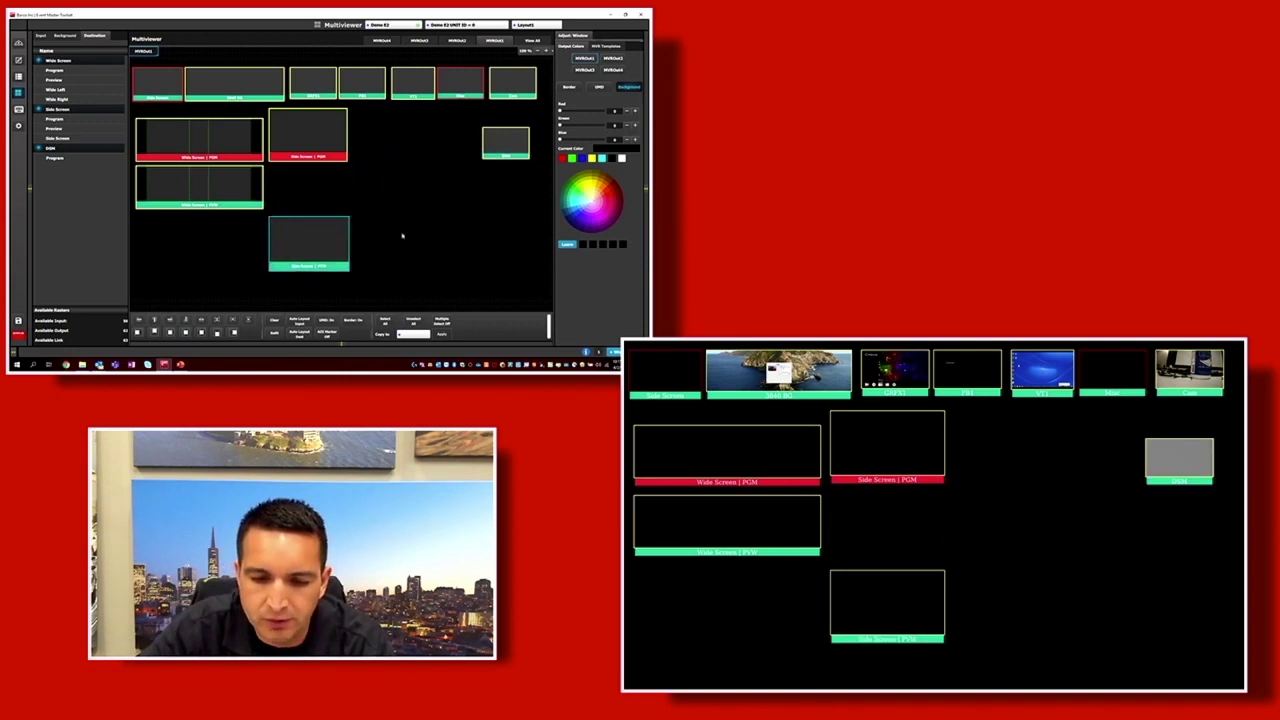
{"action": "scroll", "coordinate": [402, 236], "scroll_direction": "up", "scroll_amount": 2}
{"action": "left_click_drag", "start_coordinate": [318, 259], "coordinate": [318, 240]}
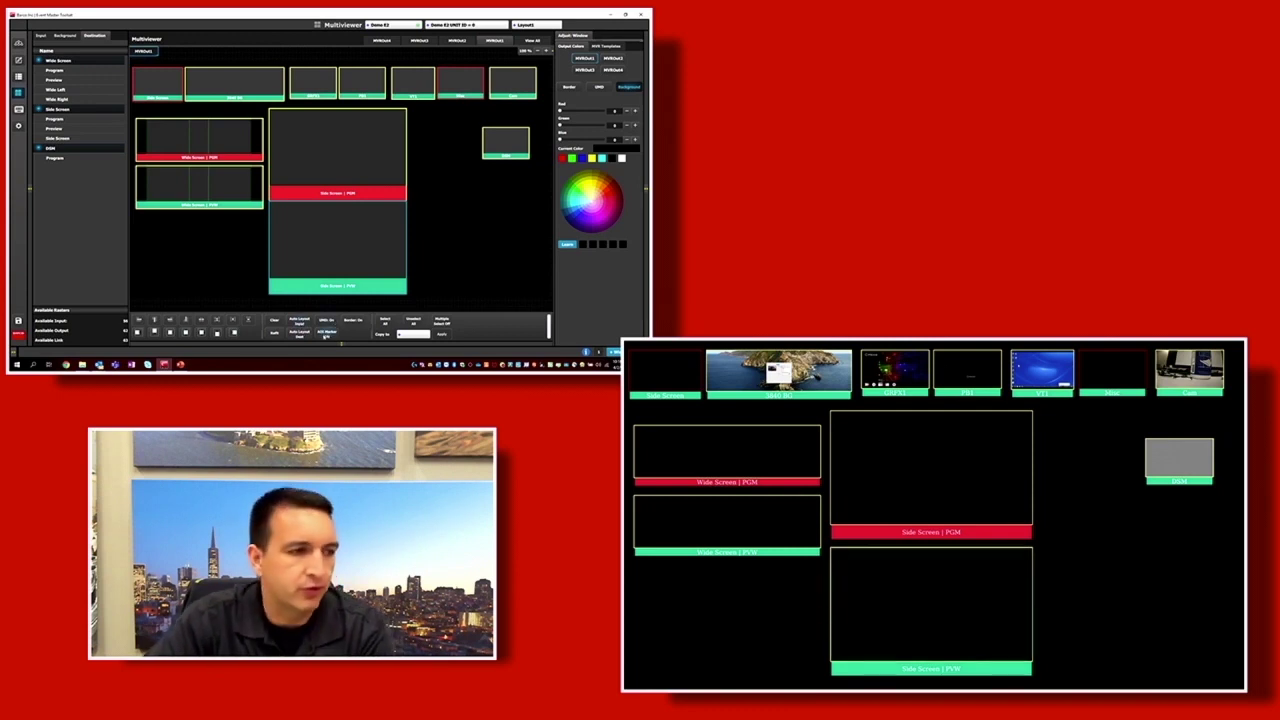
Select all multiviewer windows and turn their AOI markers on.
{"action": "left_click", "coordinate": [366, 171]}
{"action": "left_click", "coordinate": [386, 321]}
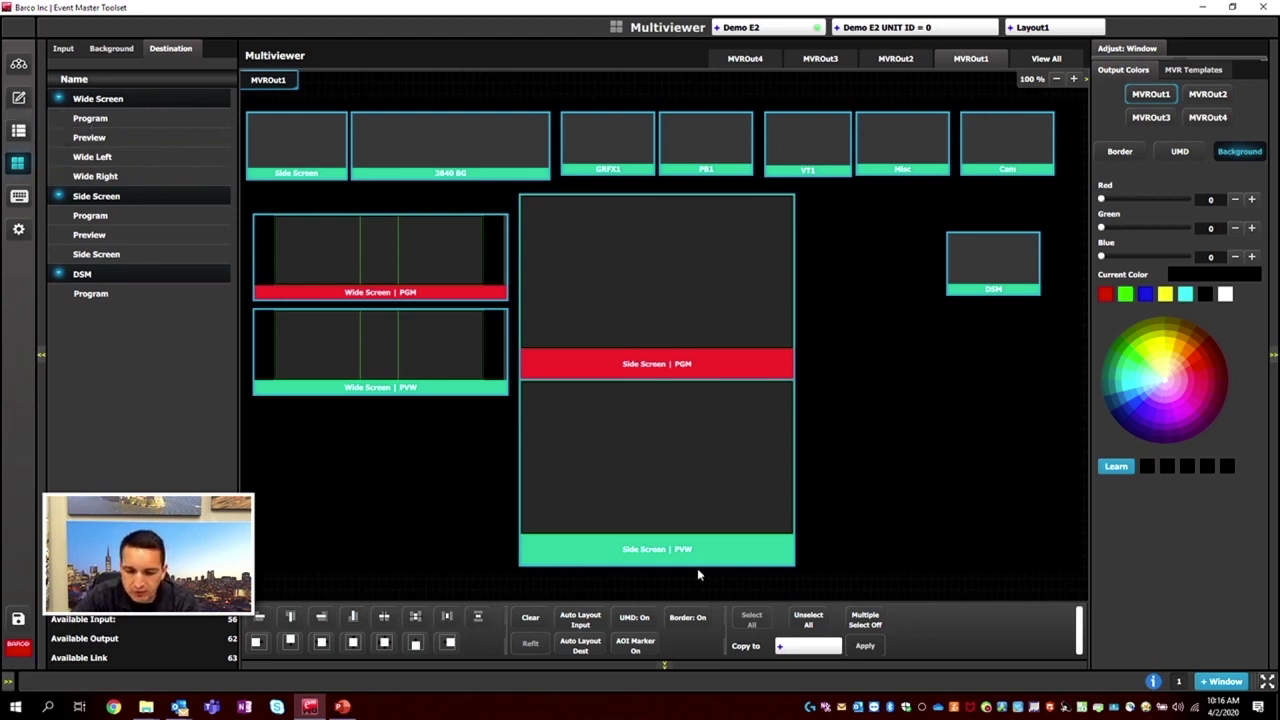
Open the Programming page and review the native backgrounds and the input source list.
{"action": "left_click", "coordinate": [20, 95]}
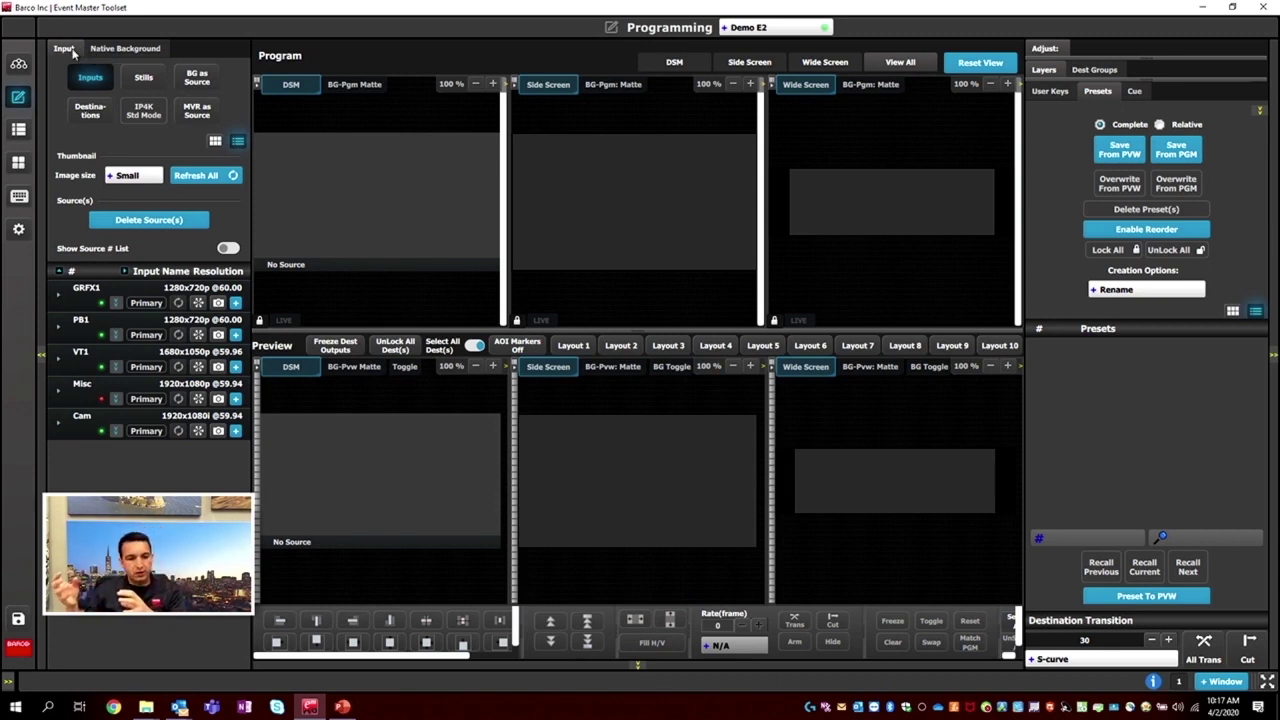
{"action": "left_click", "coordinate": [135, 49]}
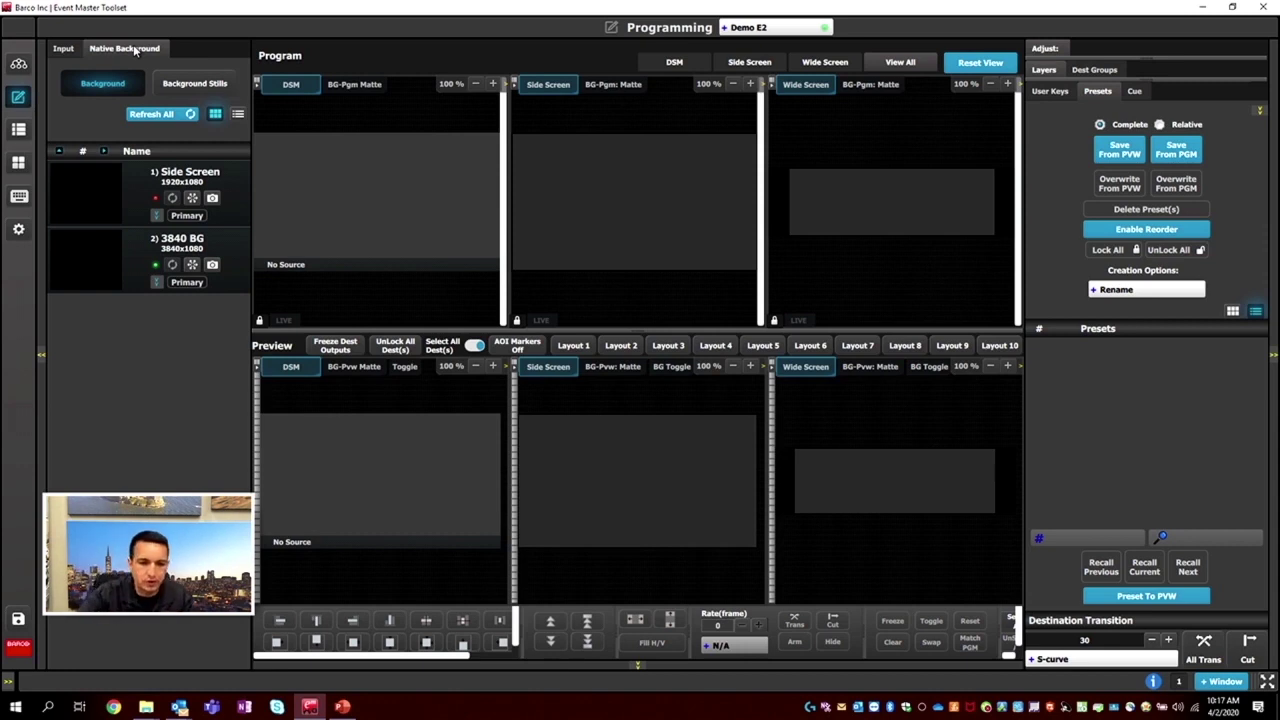
{"action": "left_click", "coordinate": [60, 49]}
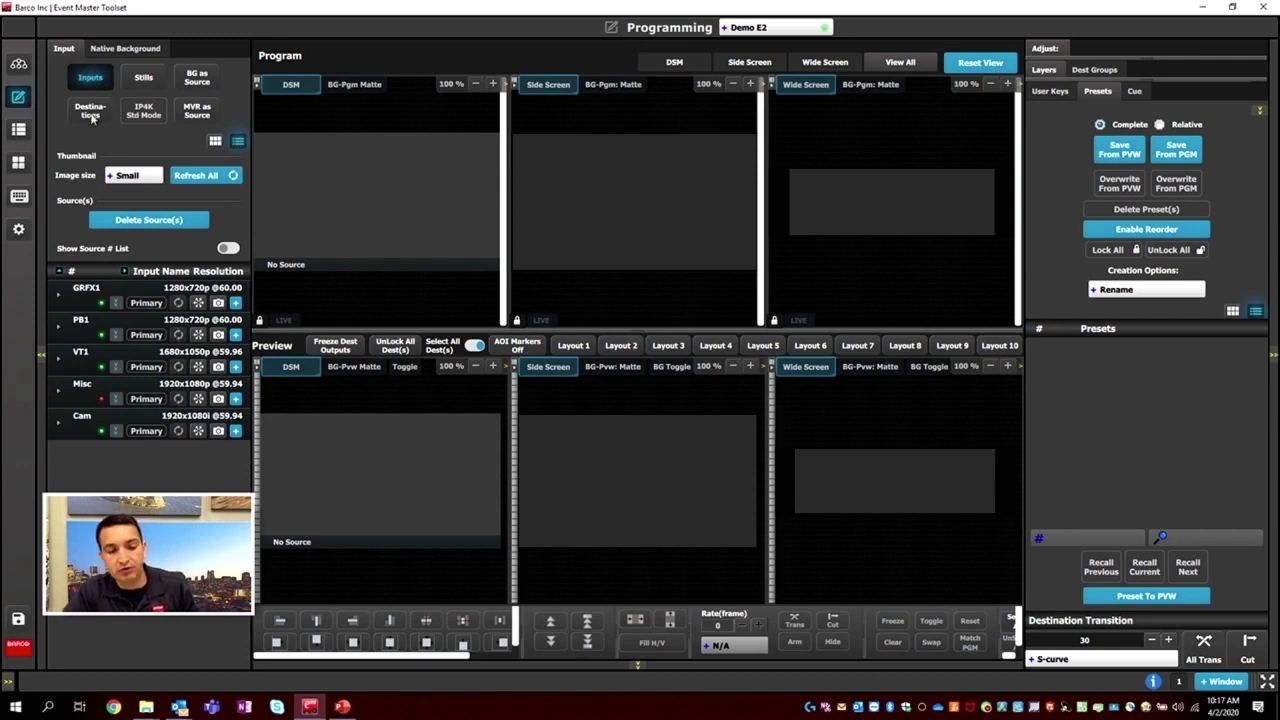
{"action": "left_click", "coordinate": [57, 300]}
{"action": "left_click", "coordinate": [62, 298]}
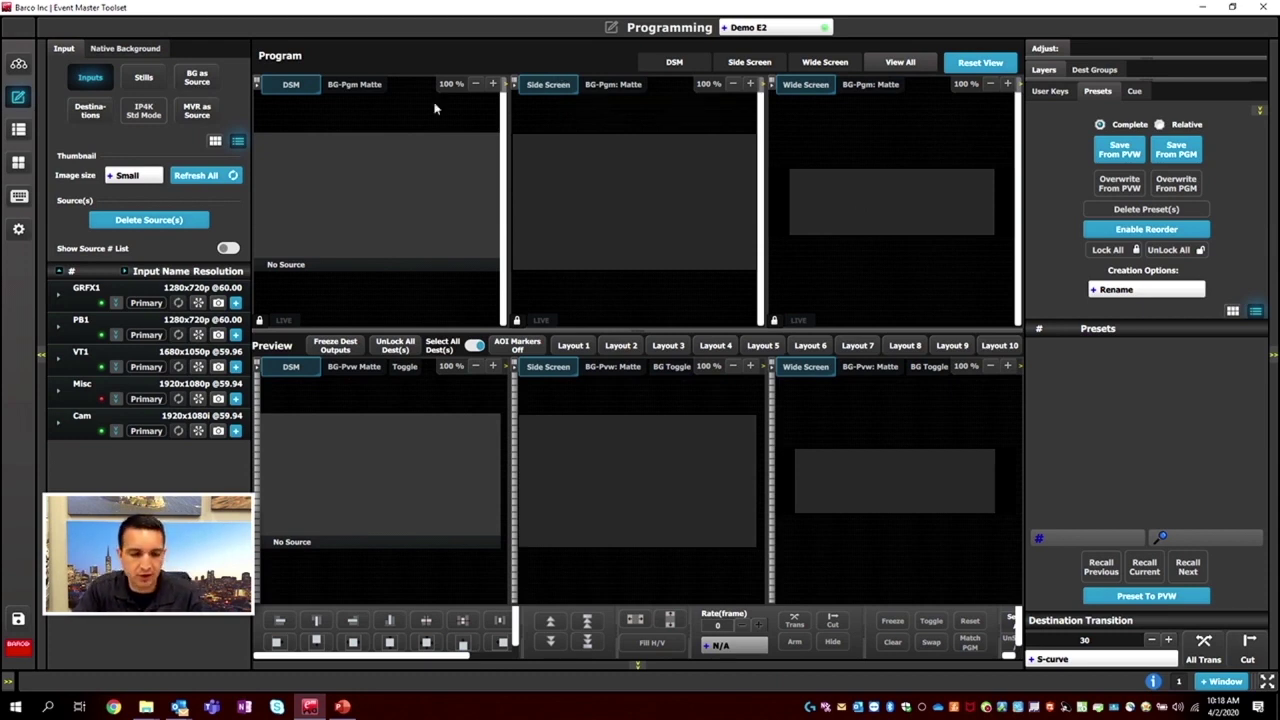
Show the inputs with thumbnails and assign GRFX 1.PNG from the Icons folder as the GRFX1 thumbnail.
{"action": "left_click", "coordinate": [216, 142]}
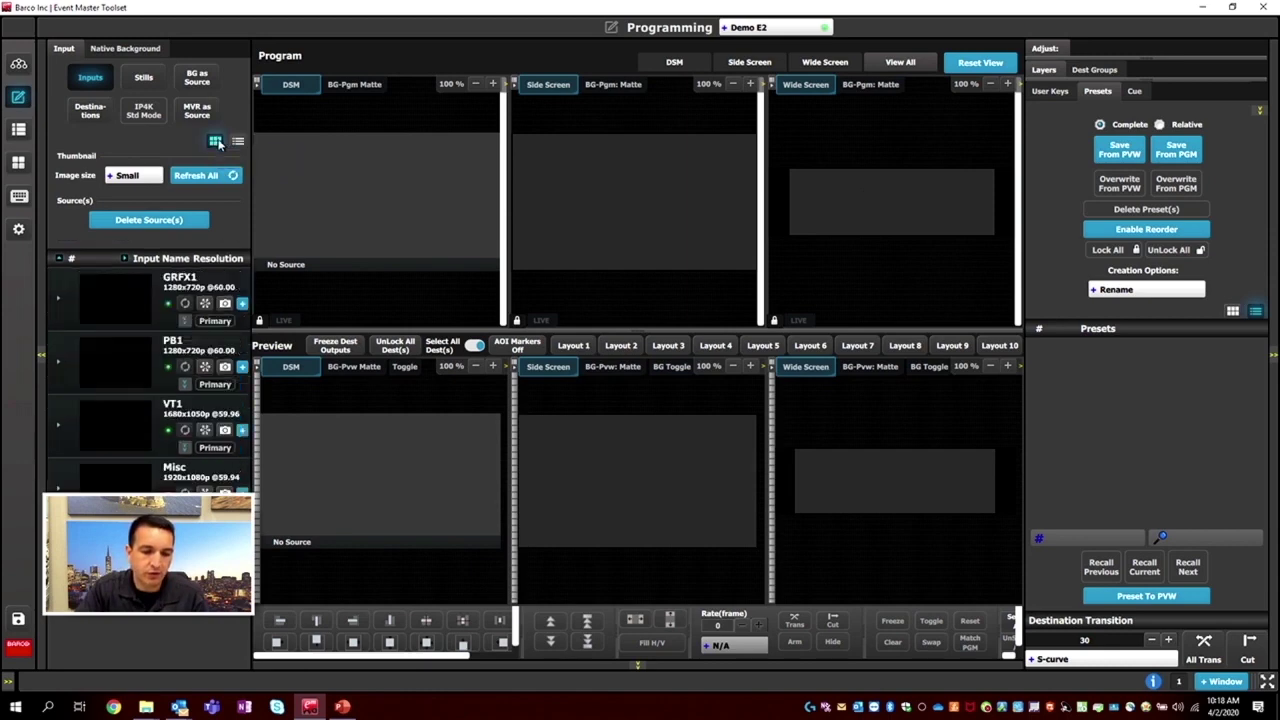
{"action": "left_click", "coordinate": [115, 302]}
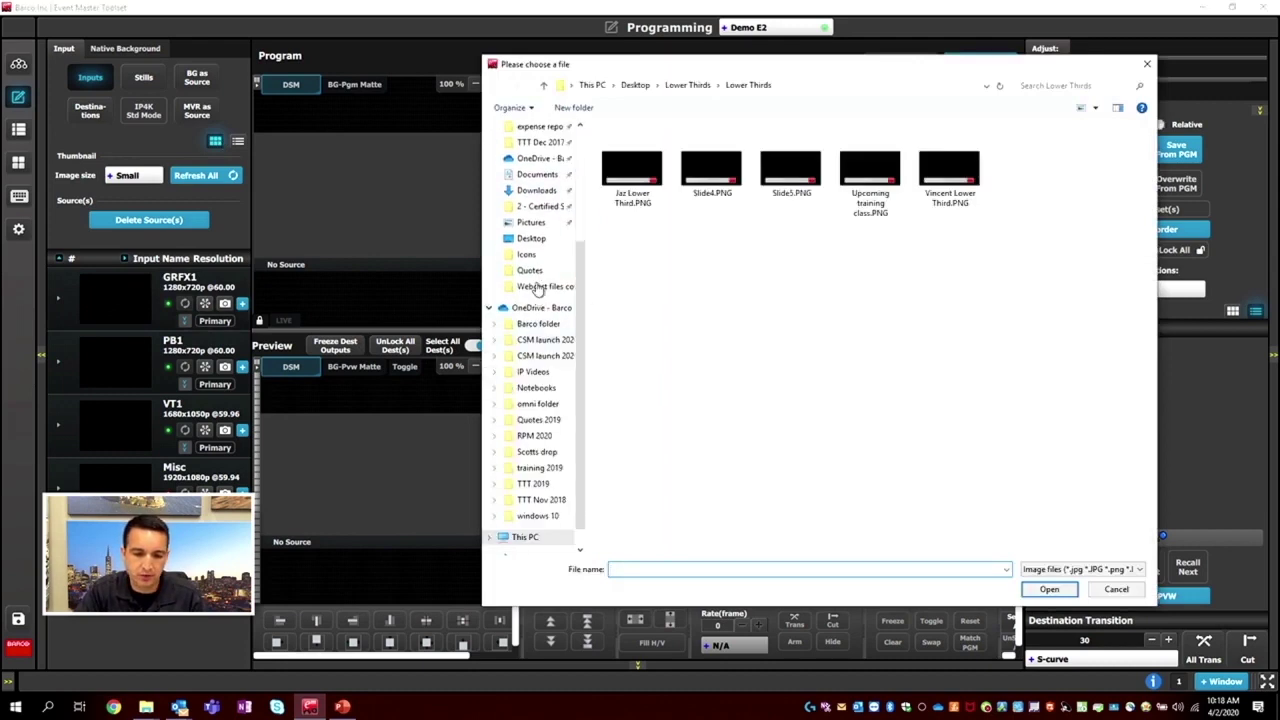
{"action": "scroll", "coordinate": [530, 295], "scroll_direction": "down", "scroll_amount": 3}
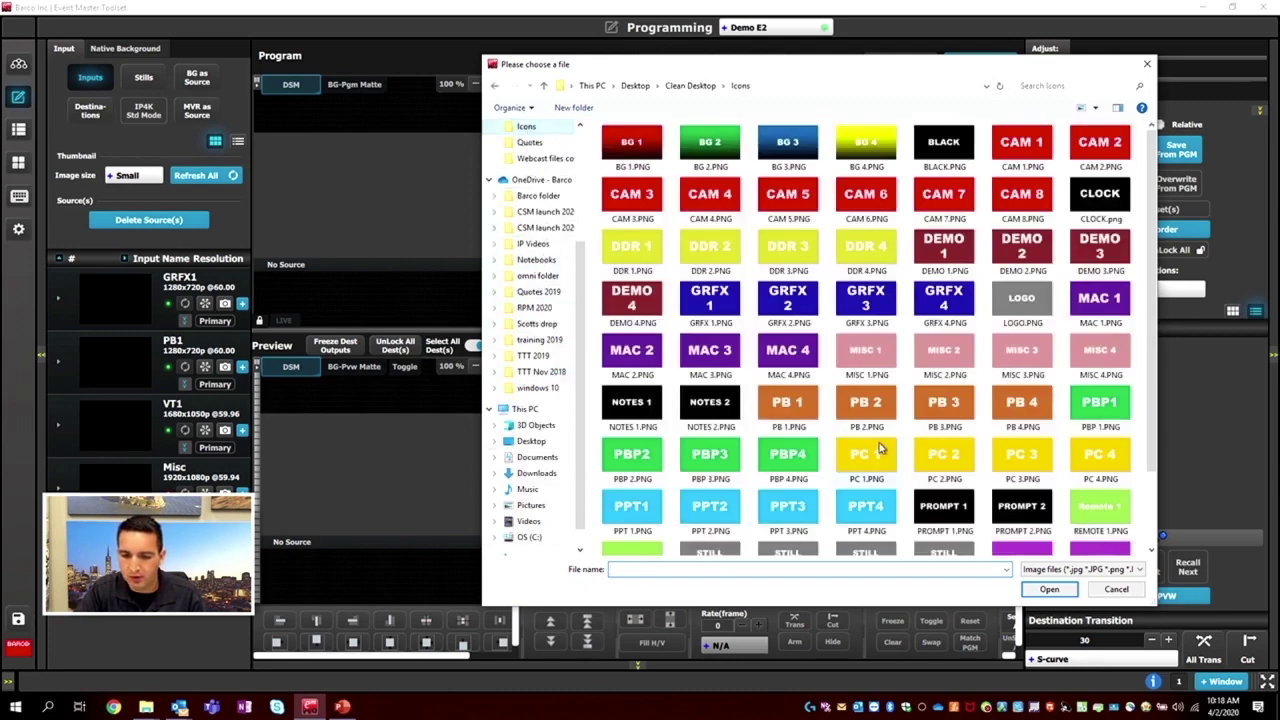
{"action": "left_click", "coordinate": [710, 297]}
{"action": "left_click", "coordinate": [1049, 589]}
Assign PB 1.PNG from the Icons folder as the thumbnail of the PB1 input.
{"action": "left_click", "coordinate": [117, 364]}
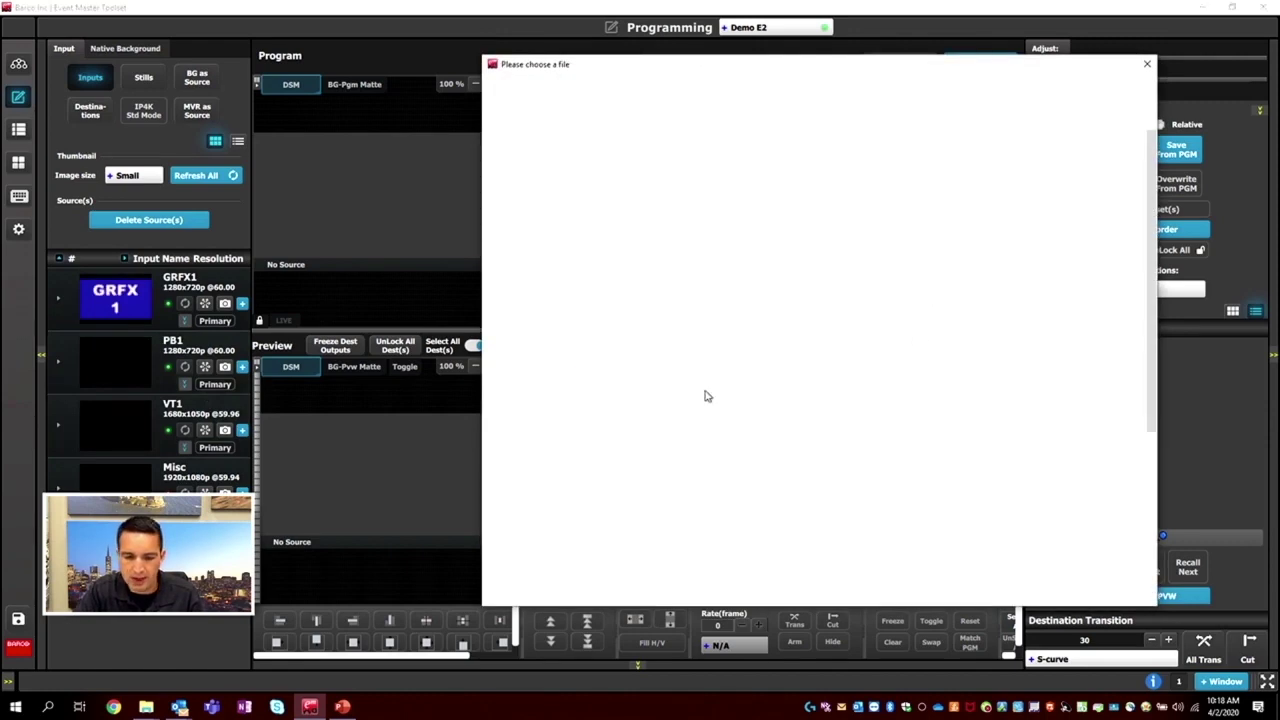
{"action": "scroll", "coordinate": [918, 390], "scroll_direction": "down", "scroll_amount": 3}
{"action": "left_click", "coordinate": [788, 306]}
{"action": "left_click", "coordinate": [1049, 589]}
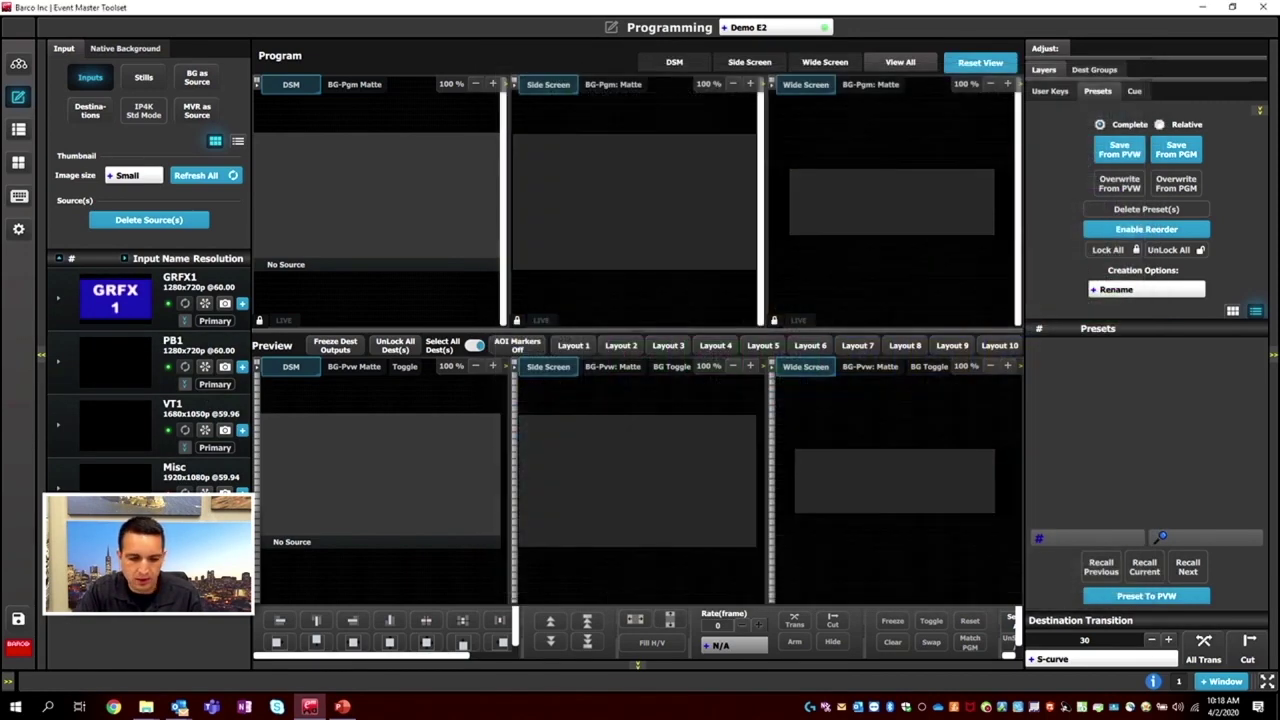
Assign VT A.PNG from the Icons folder as the thumbnail of the VT1 input.
{"action": "left_click", "coordinate": [151, 433]}
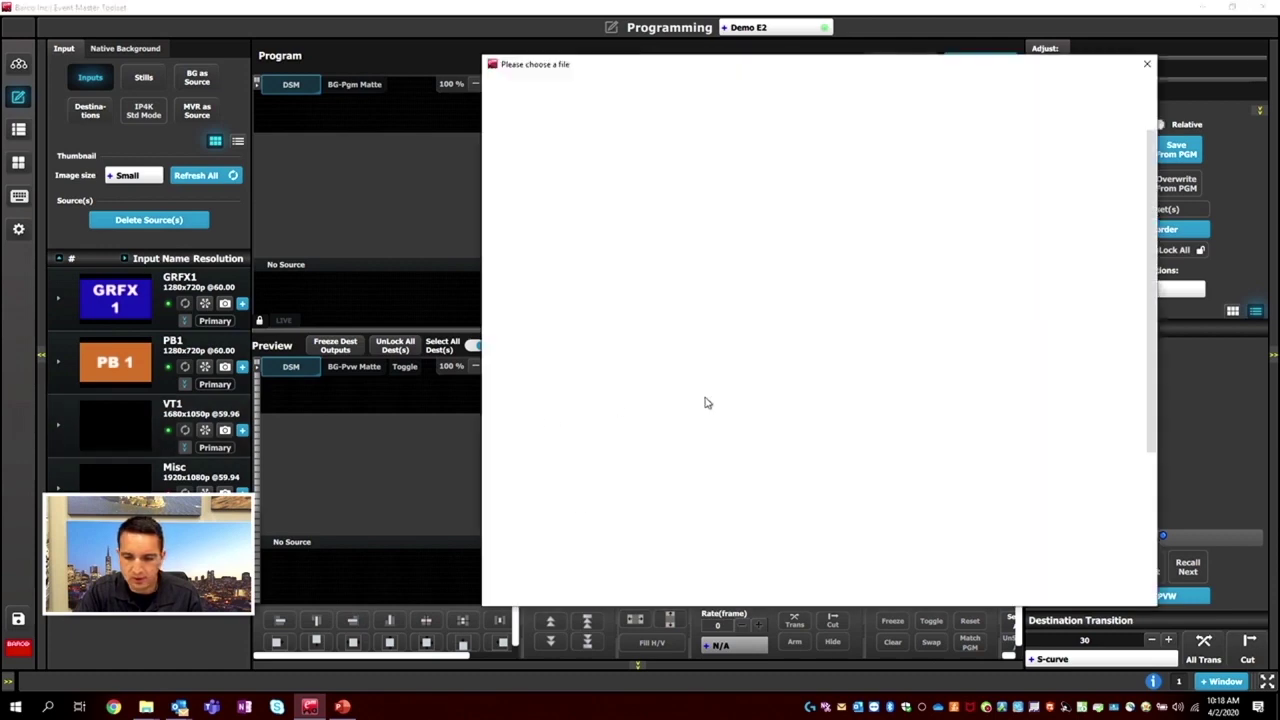
{"action": "scroll", "coordinate": [880, 495], "scroll_direction": "down", "scroll_amount": 2}
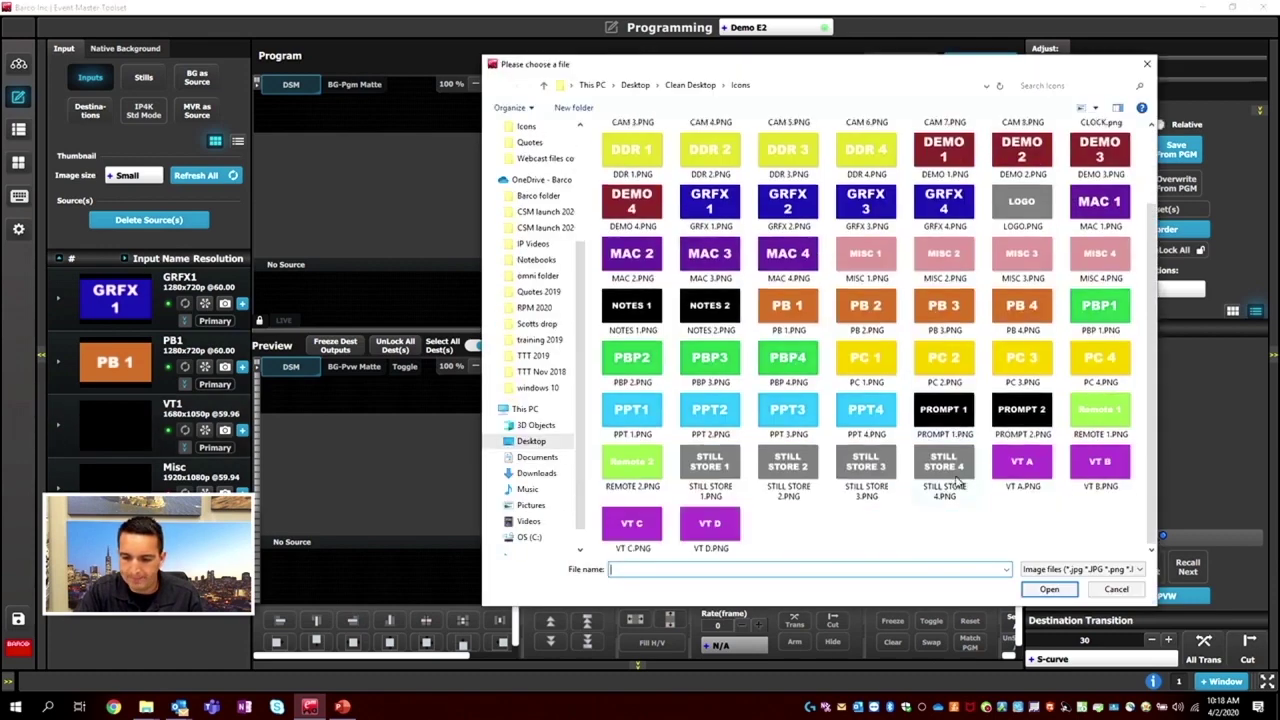
{"action": "left_click", "coordinate": [1022, 472]}
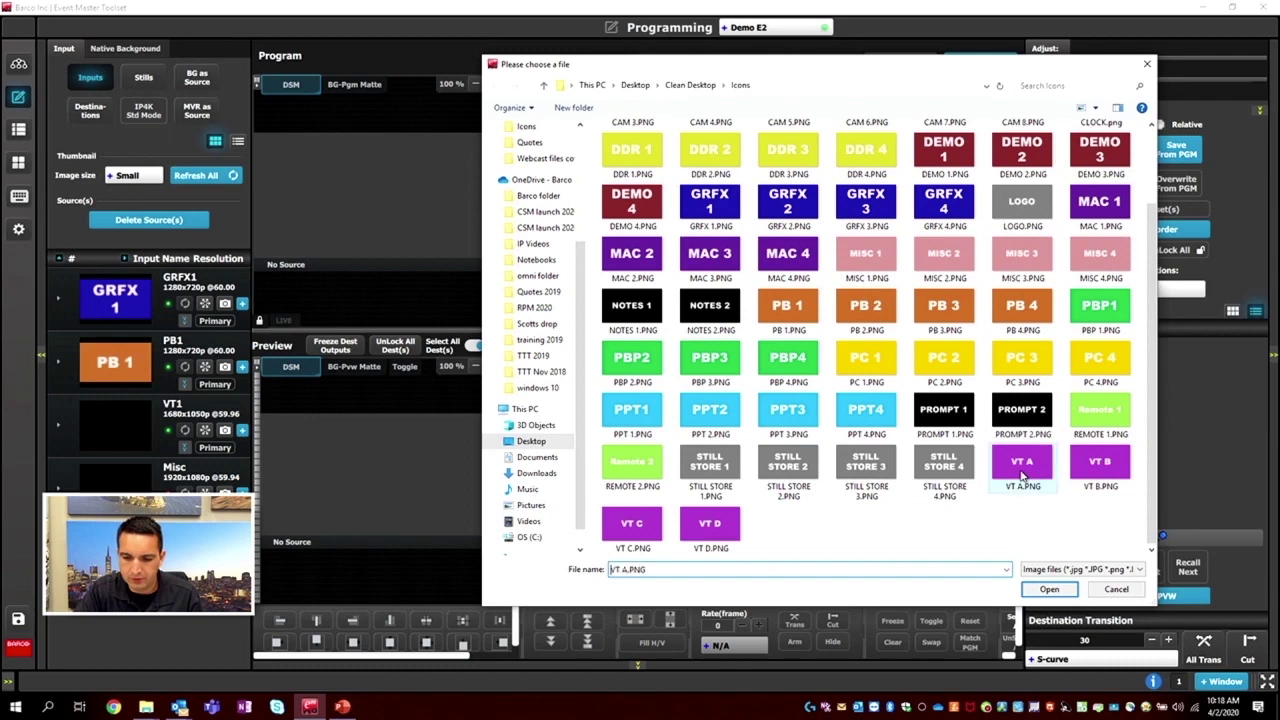
{"action": "left_click", "coordinate": [1049, 589]}
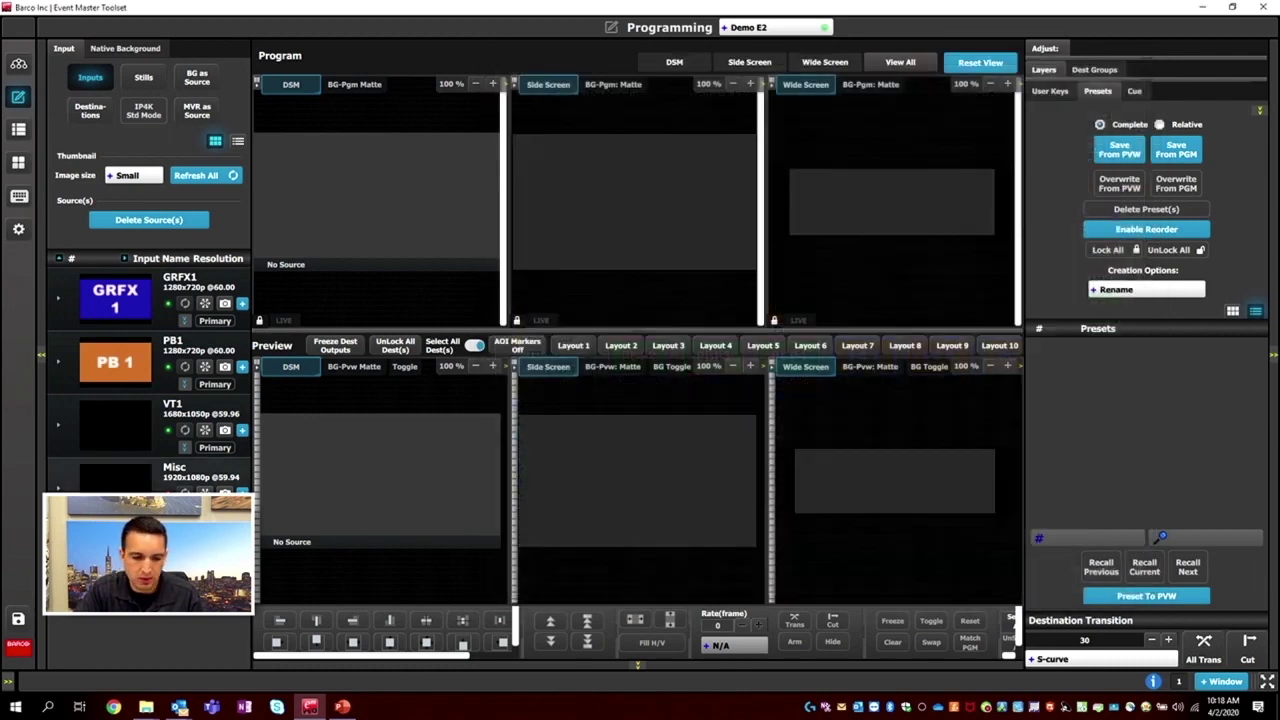
Assign DEMO 1.PNG from the Icons folder as the thumbnail of the Misc input.
{"action": "left_click", "coordinate": [115, 478]}
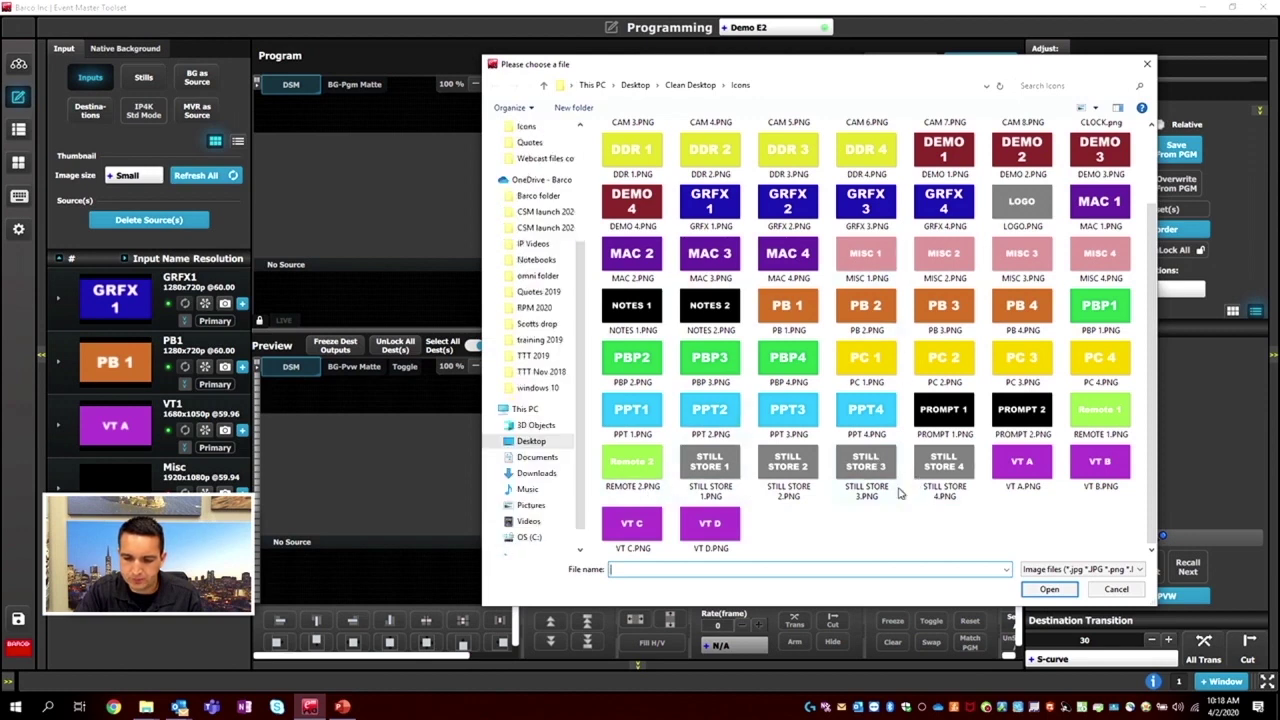
{"action": "scroll", "coordinate": [802, 500], "scroll_direction": "up", "scroll_amount": 1}
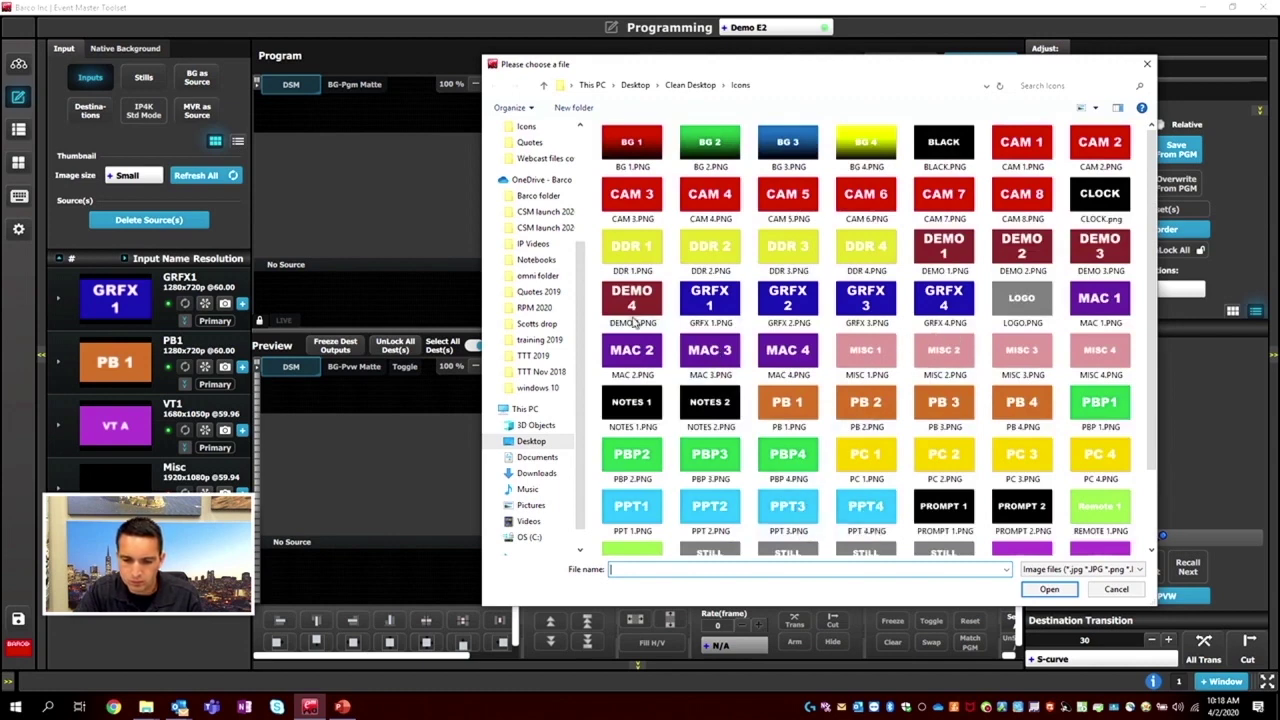
{"action": "left_click", "coordinate": [940, 256]}
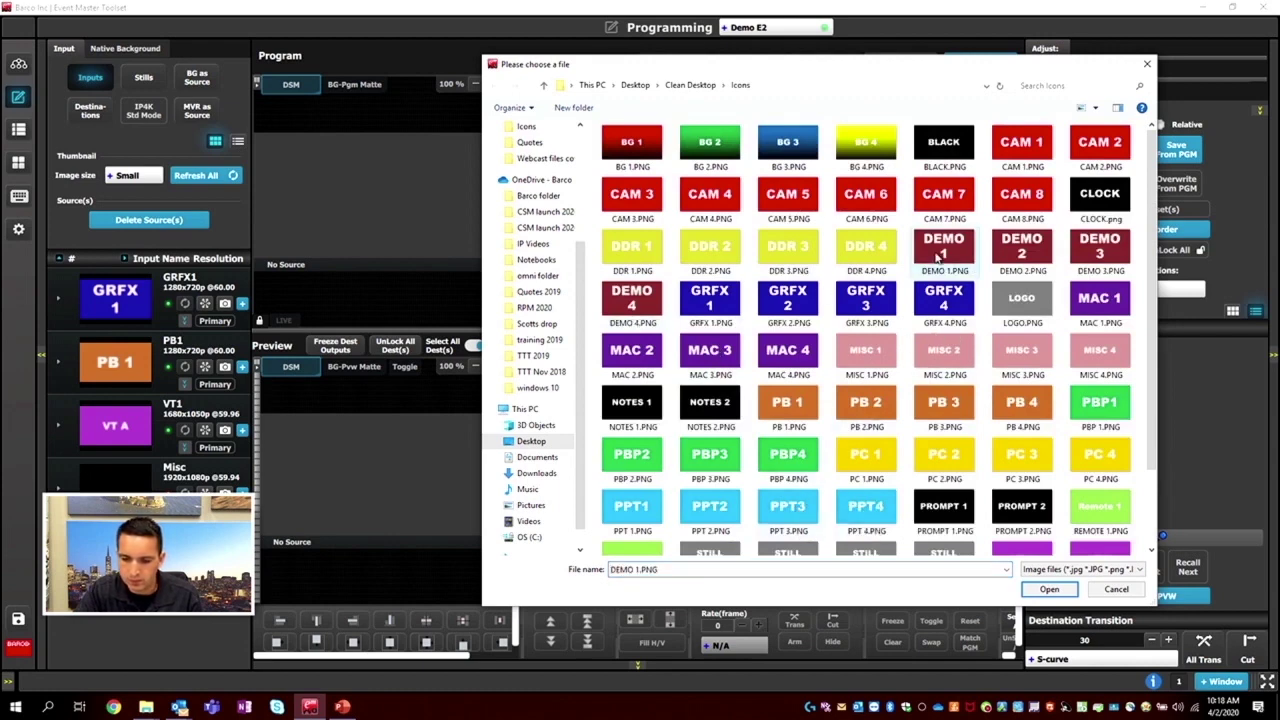
{"action": "left_click", "coordinate": [1047, 590]}
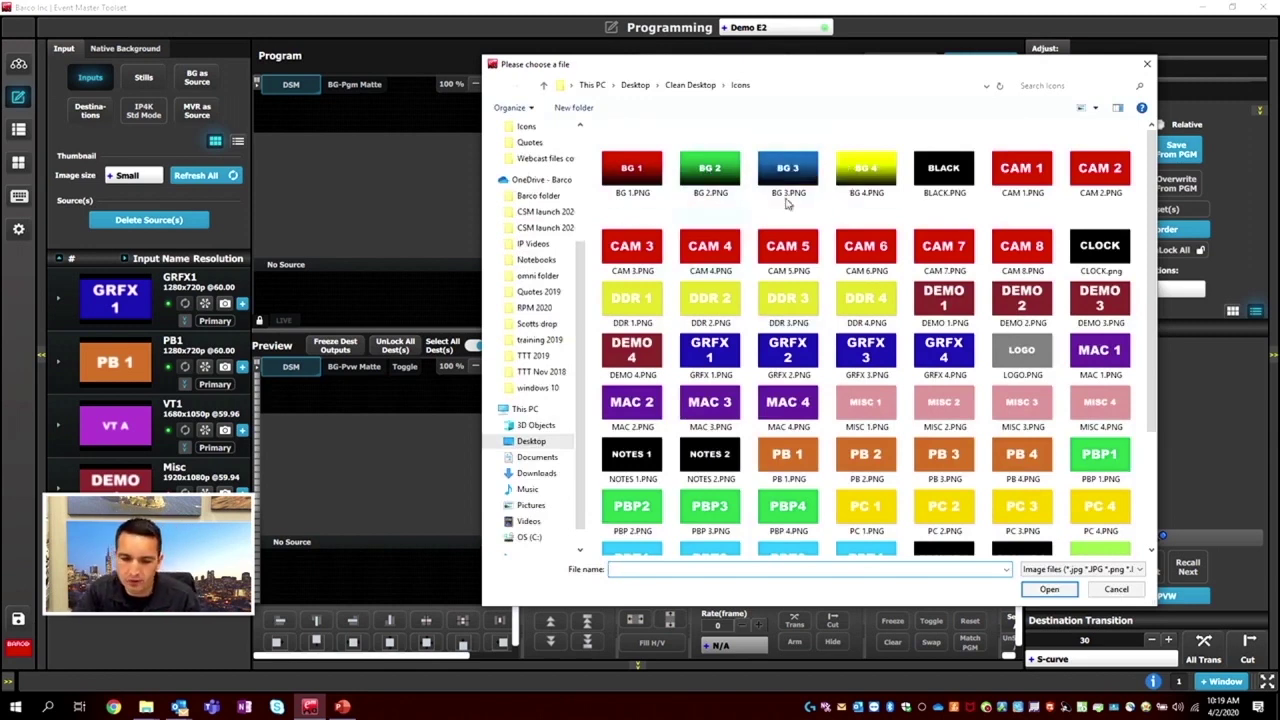
Assign CAM 1.PNG from the Icons folder as the thumbnail of the Cam input.
{"action": "left_click", "coordinate": [1074, 587]}
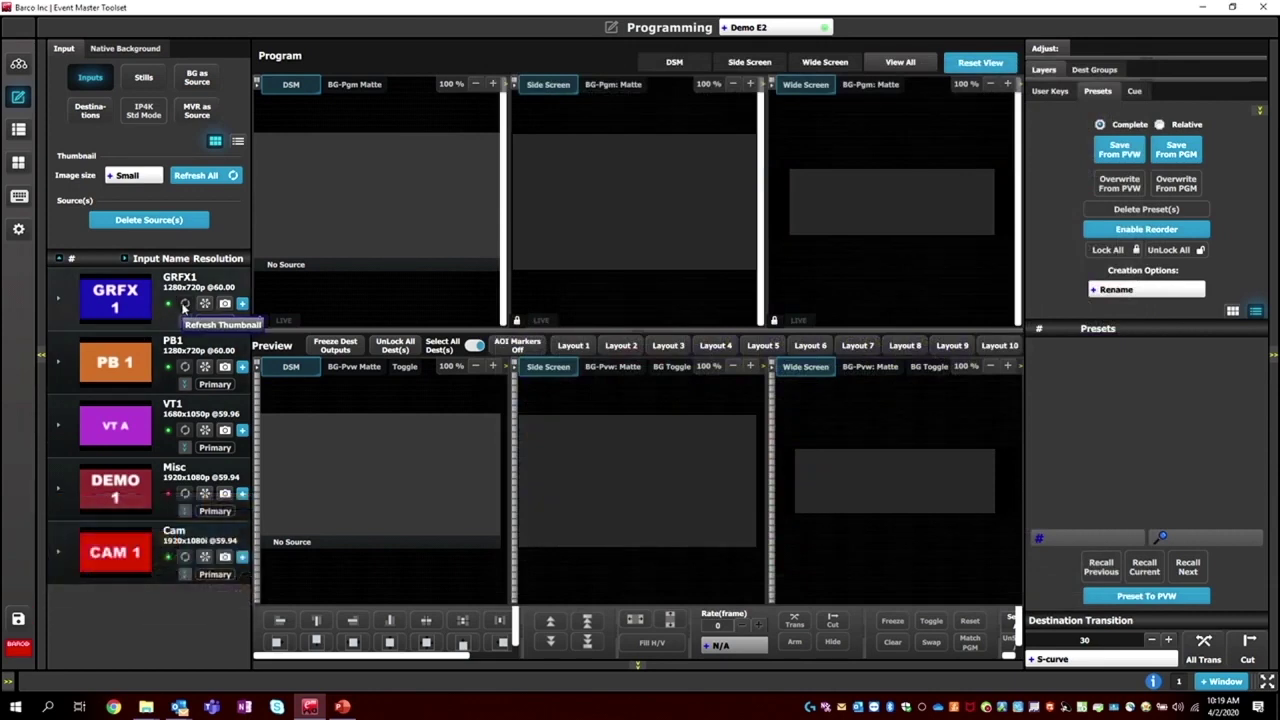
{"action": "left_click", "coordinate": [183, 306]}
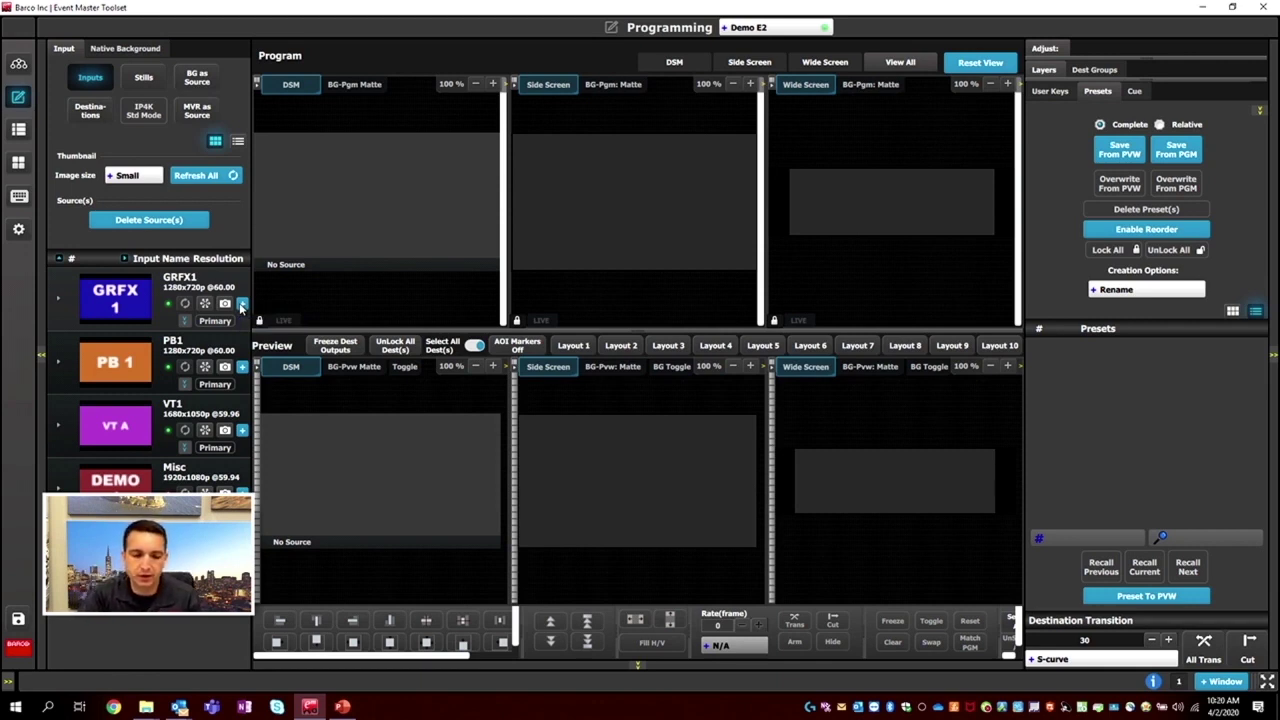
{"action": "left_click", "coordinate": [146, 80]}
{"action": "left_click", "coordinate": [200, 166]}
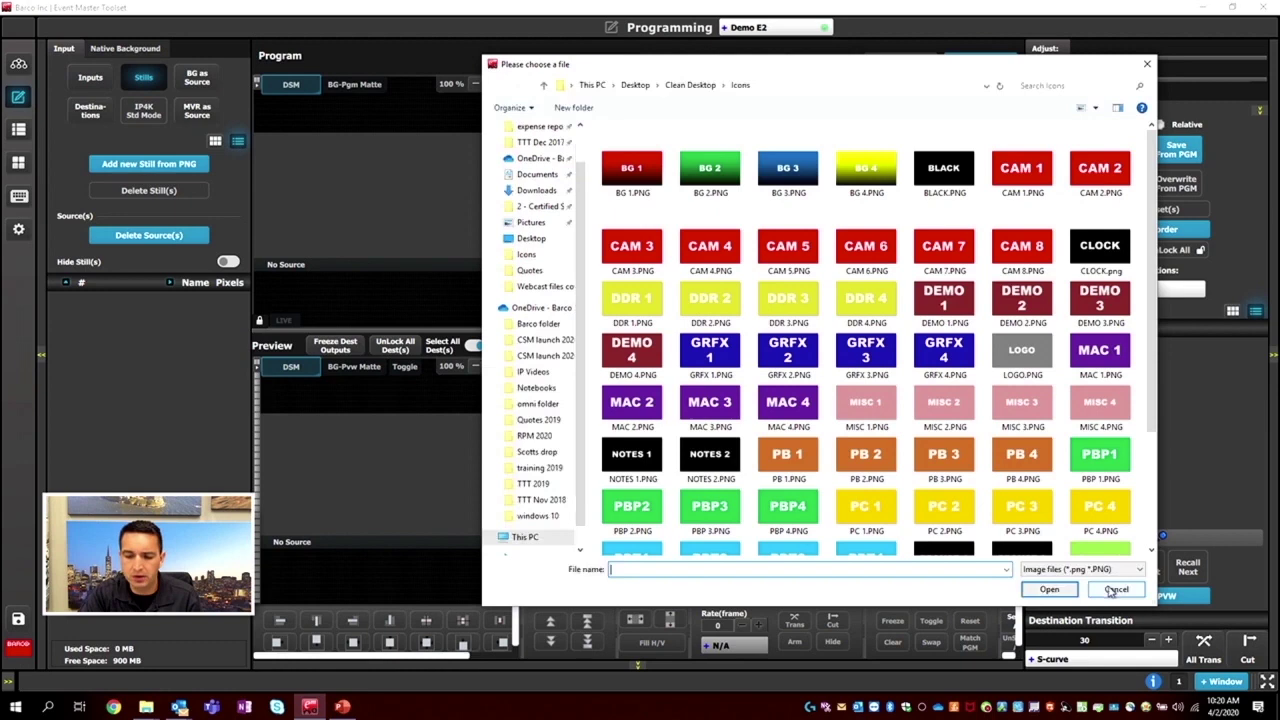
{"action": "key", "text": "Escape"}
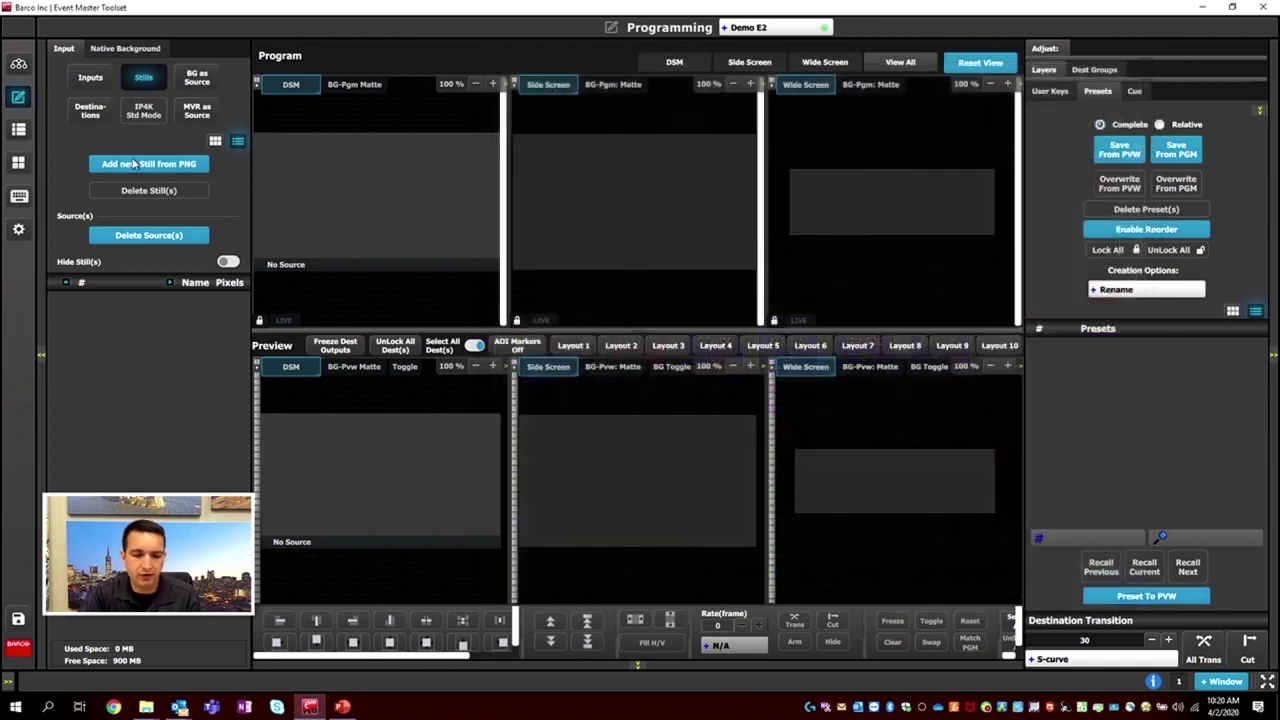
Capture a still from the Cam input and show it in the stills list.
{"action": "left_click", "coordinate": [98, 80]}
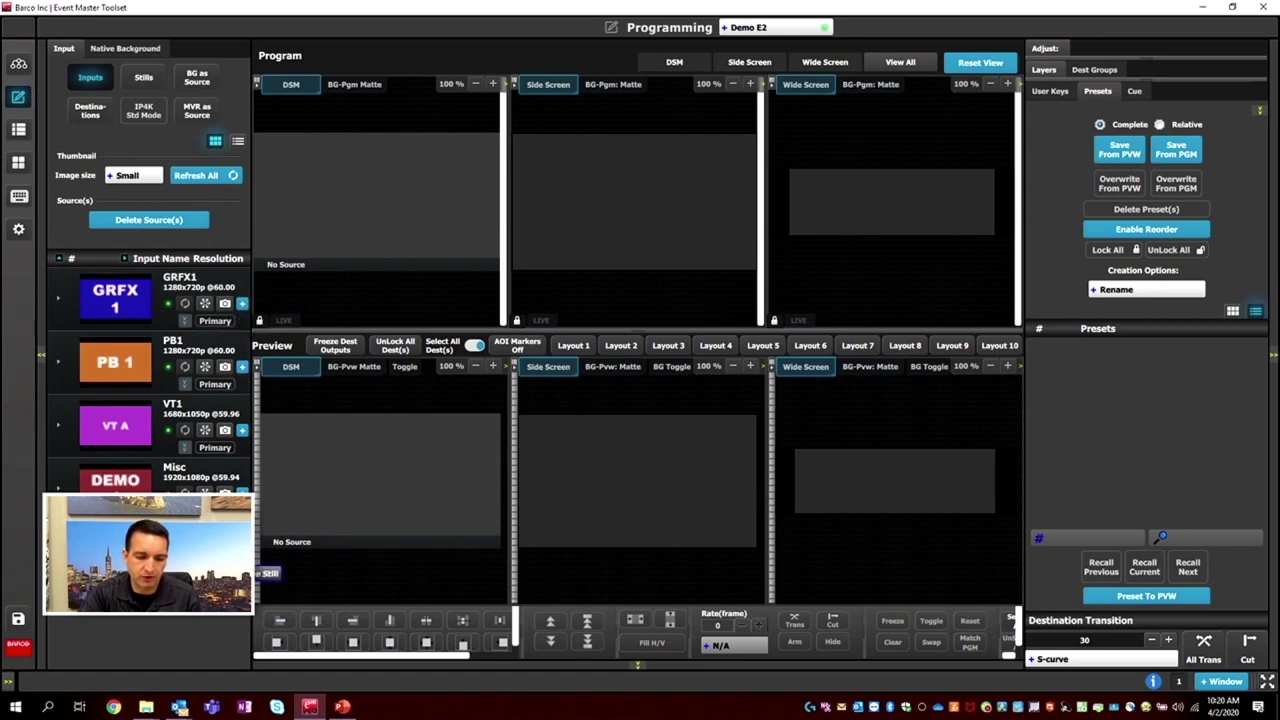
{"action": "left_click", "coordinate": [143, 79]}
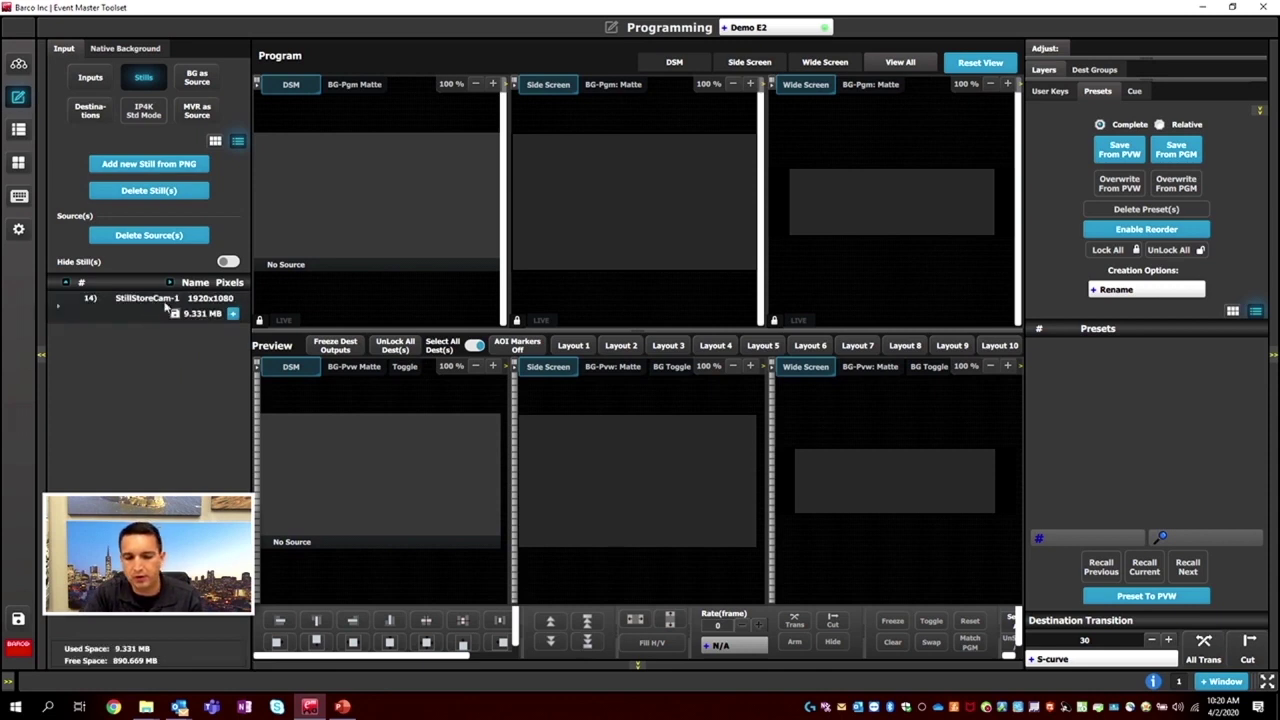
Review the backgrounds and destinations available as sources, and return to the input list.
{"action": "left_click", "coordinate": [196, 80]}
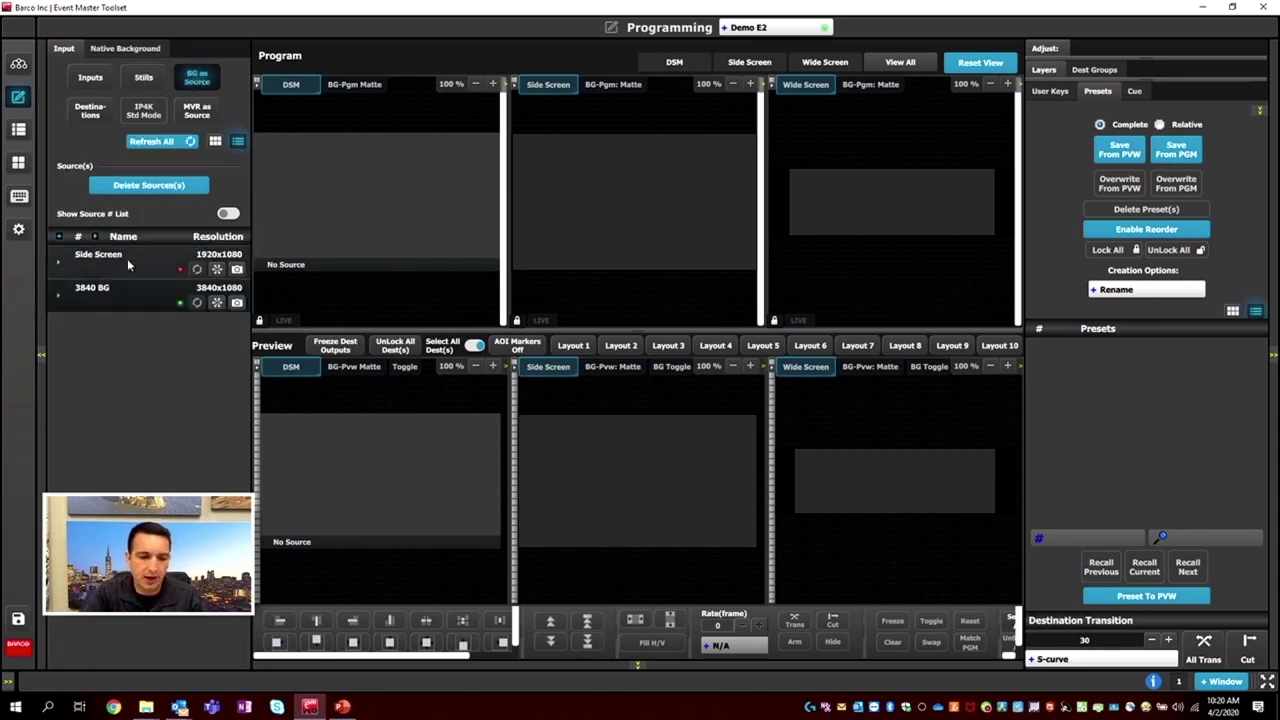
{"action": "left_click", "coordinate": [88, 112]}
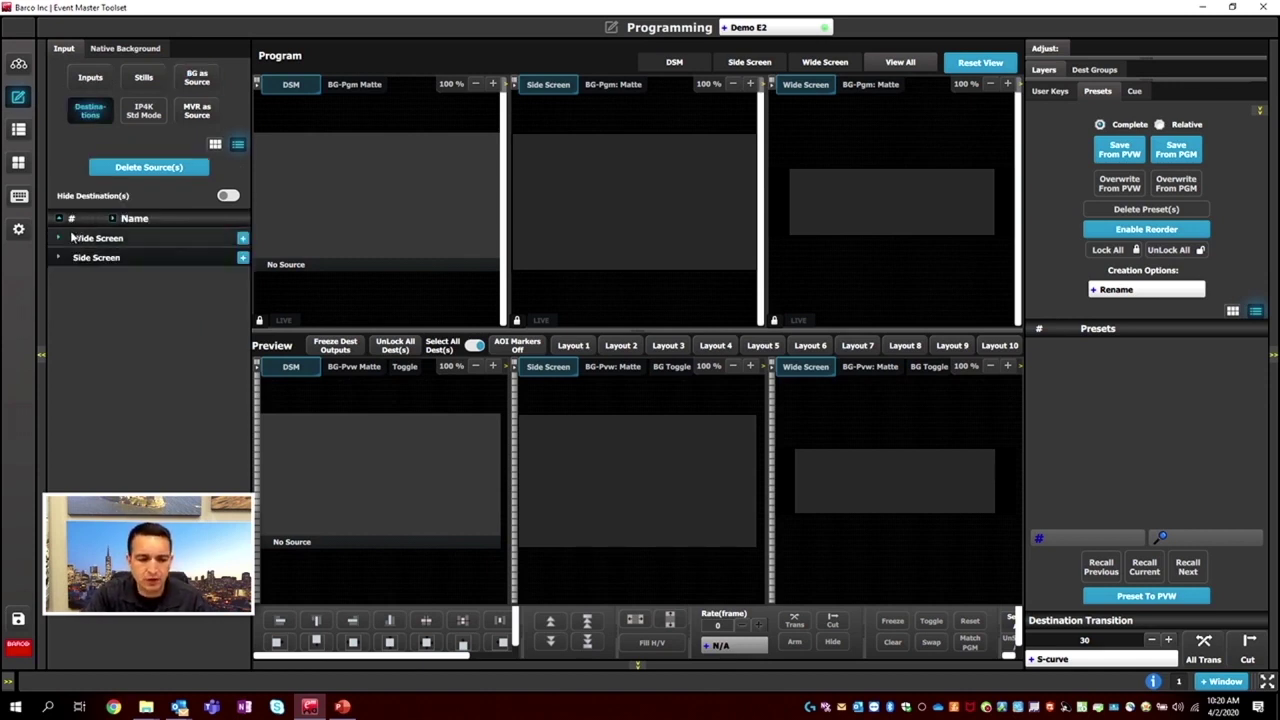
{"action": "left_click", "coordinate": [88, 79]}
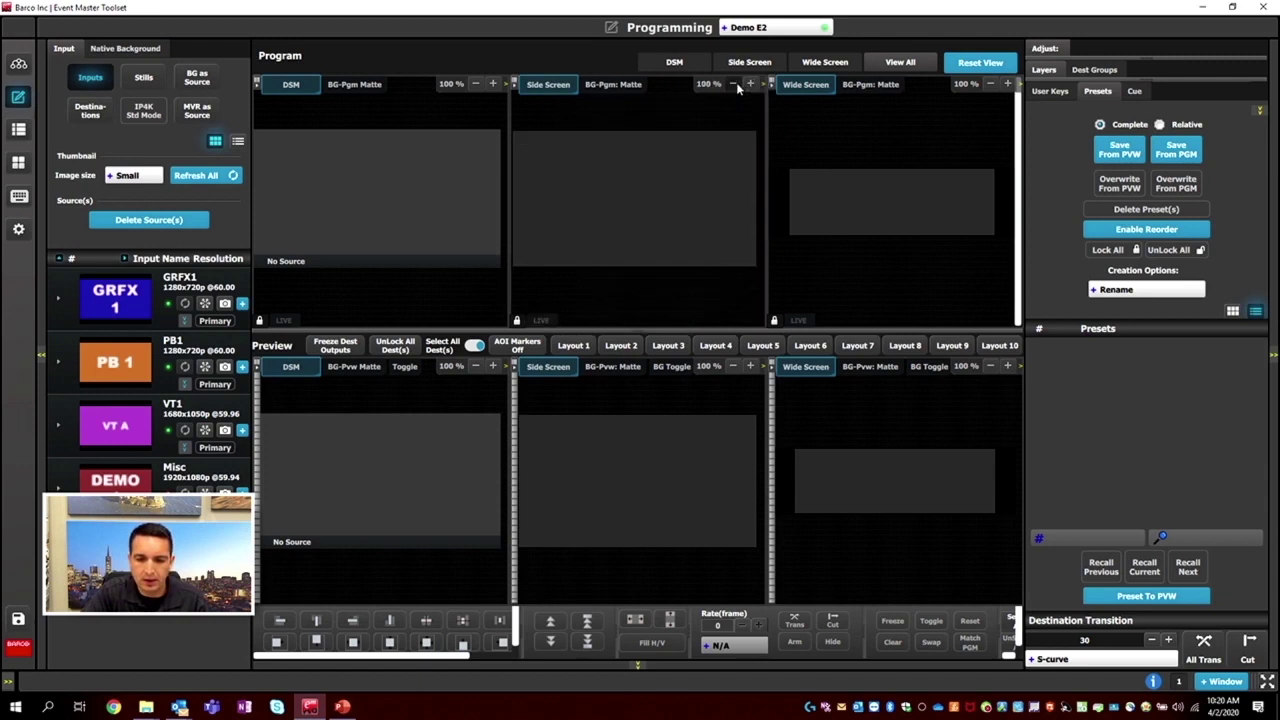
Deselect the Side Screen and Wide Screen destinations so only DSM is active, and select both of them again.
{"action": "left_click", "coordinate": [548, 84]}
{"action": "left_click", "coordinate": [805, 84]}
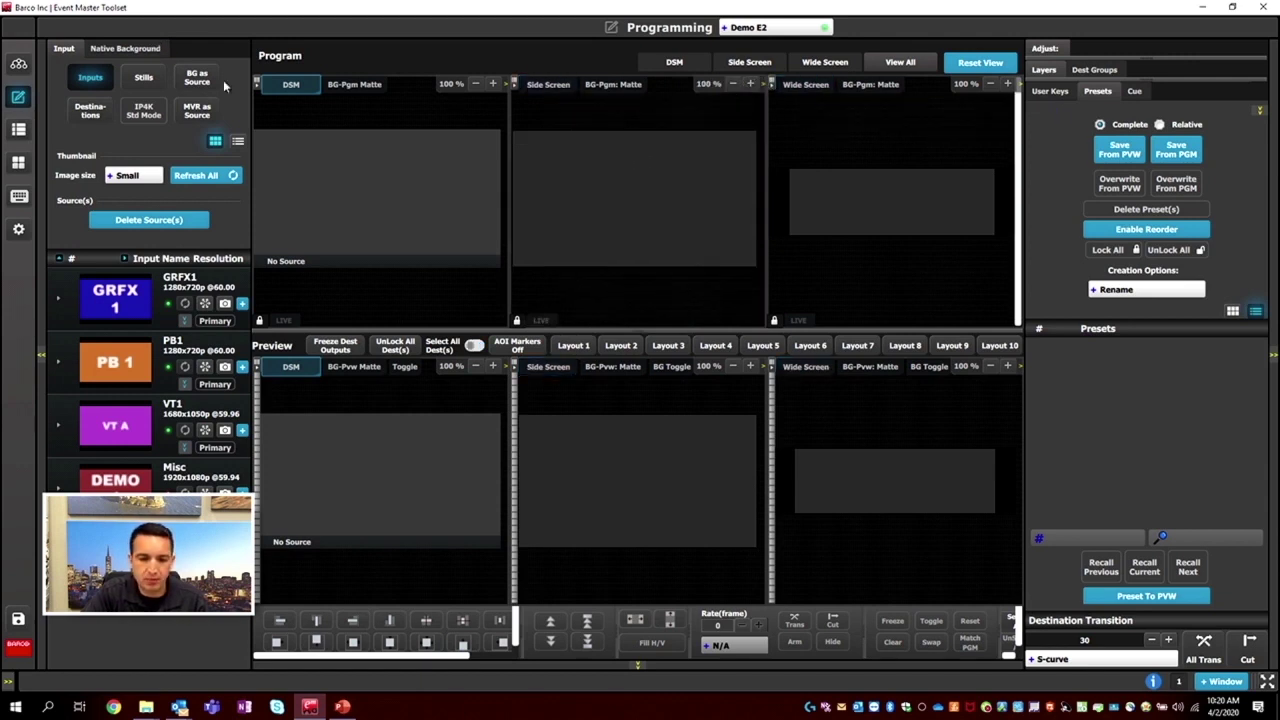
{"action": "left_click", "coordinate": [290, 84]}
{"action": "left_click", "coordinate": [345, 88]}
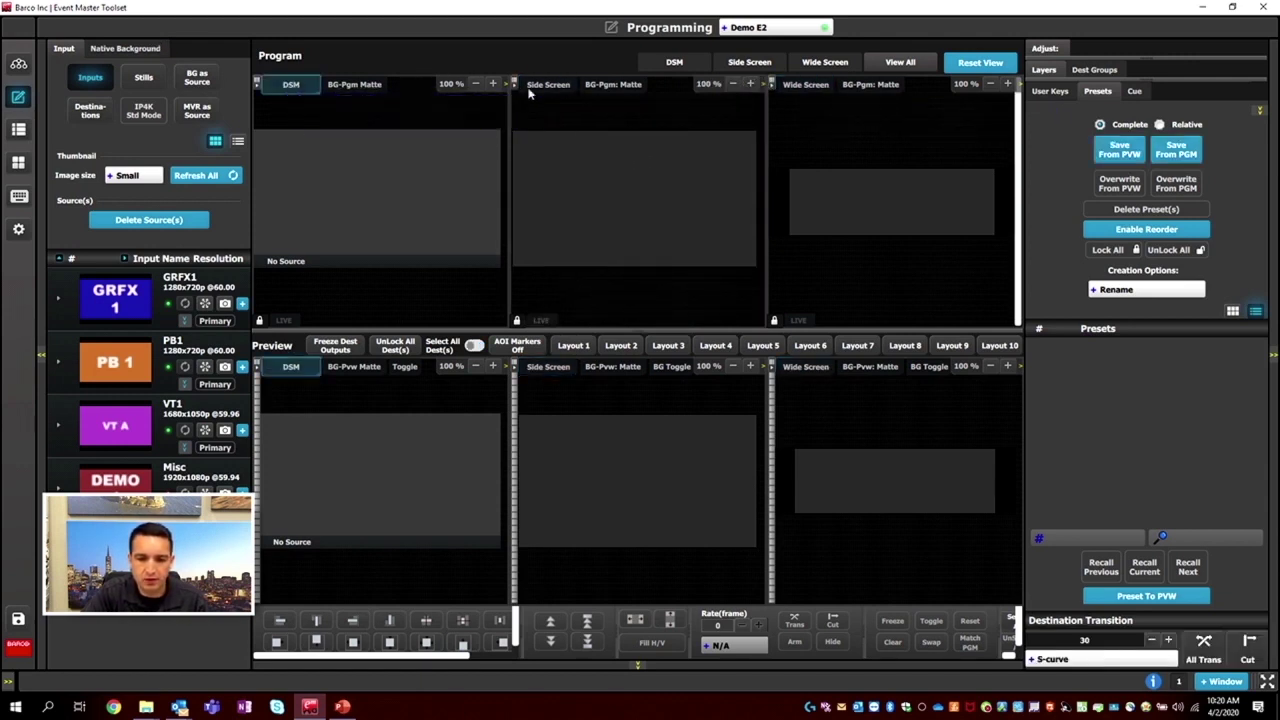
{"action": "left_click", "coordinate": [548, 84]}
{"action": "left_click", "coordinate": [812, 88]}
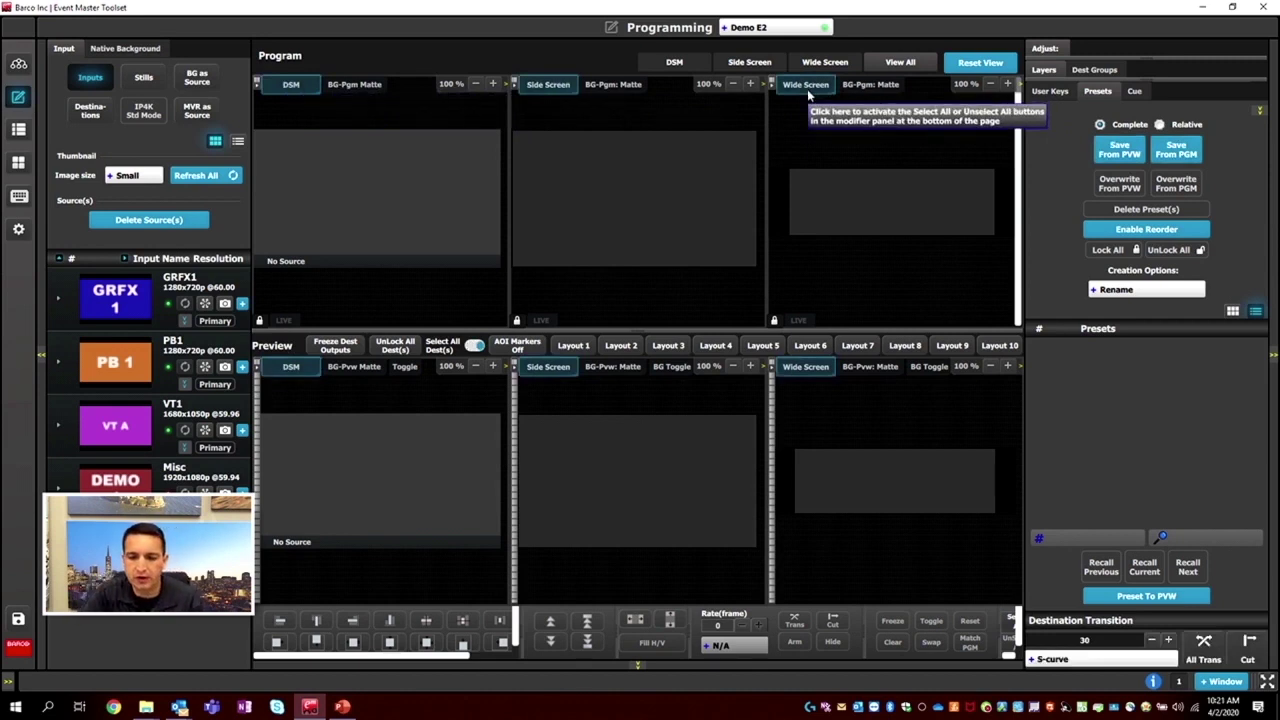
{"action": "left_click", "coordinate": [775, 321]}
{"action": "left_click", "coordinate": [775, 321]}
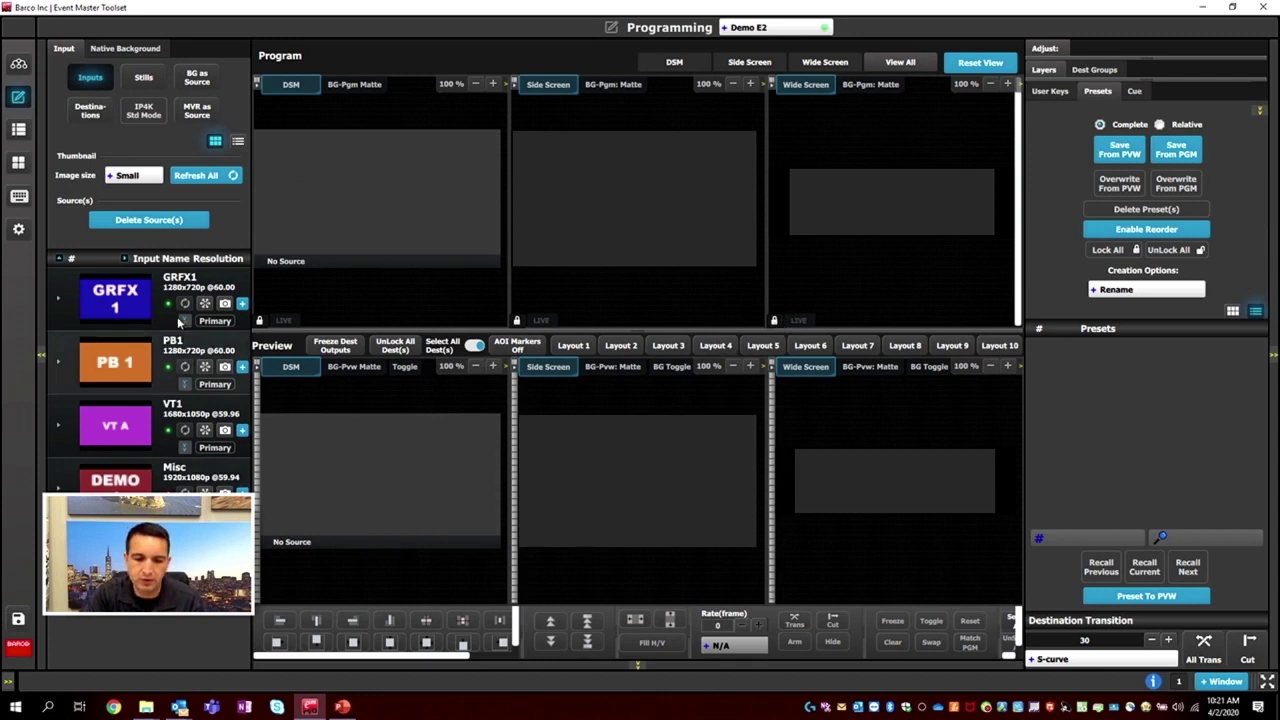
{"action": "left_click", "coordinate": [341, 349]}
{"action": "left_click", "coordinate": [341, 349]}
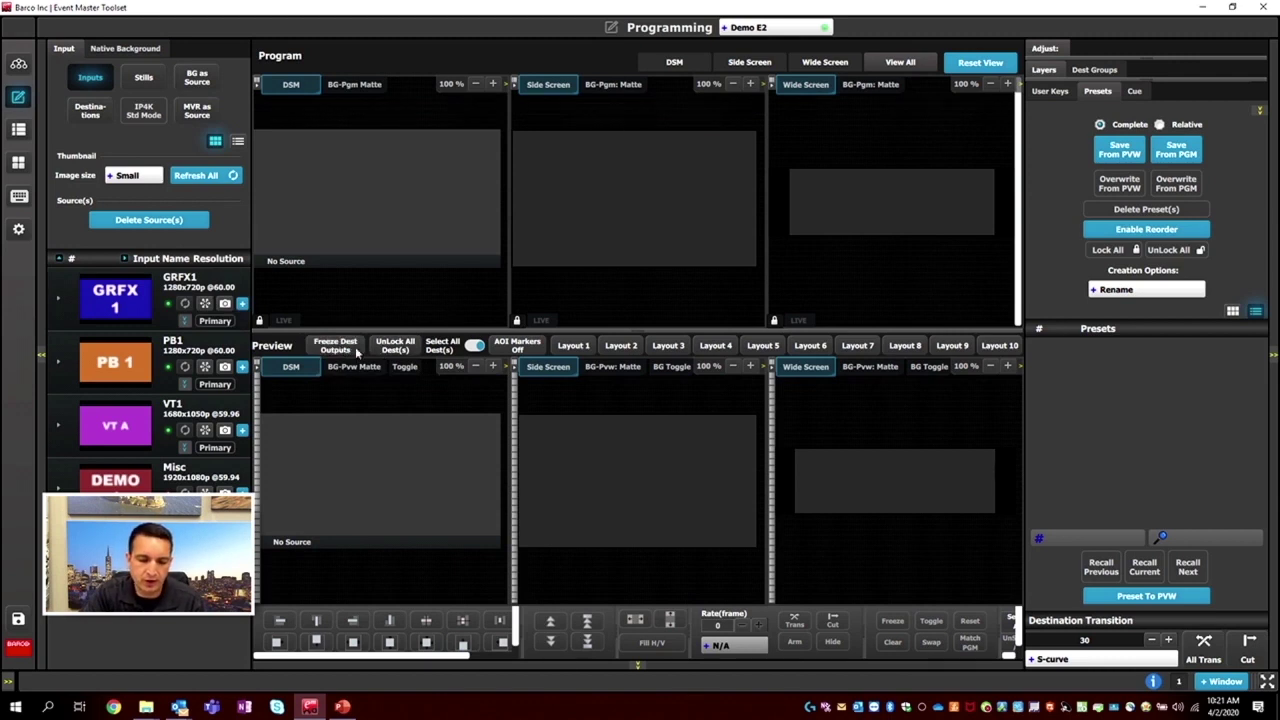
{"action": "left_click", "coordinate": [407, 346]}
{"action": "left_click", "coordinate": [407, 346]}
Toggle the selection of all destinations off and back on, and switch the AOI markers on and off again.
{"action": "left_click", "coordinate": [476, 346]}
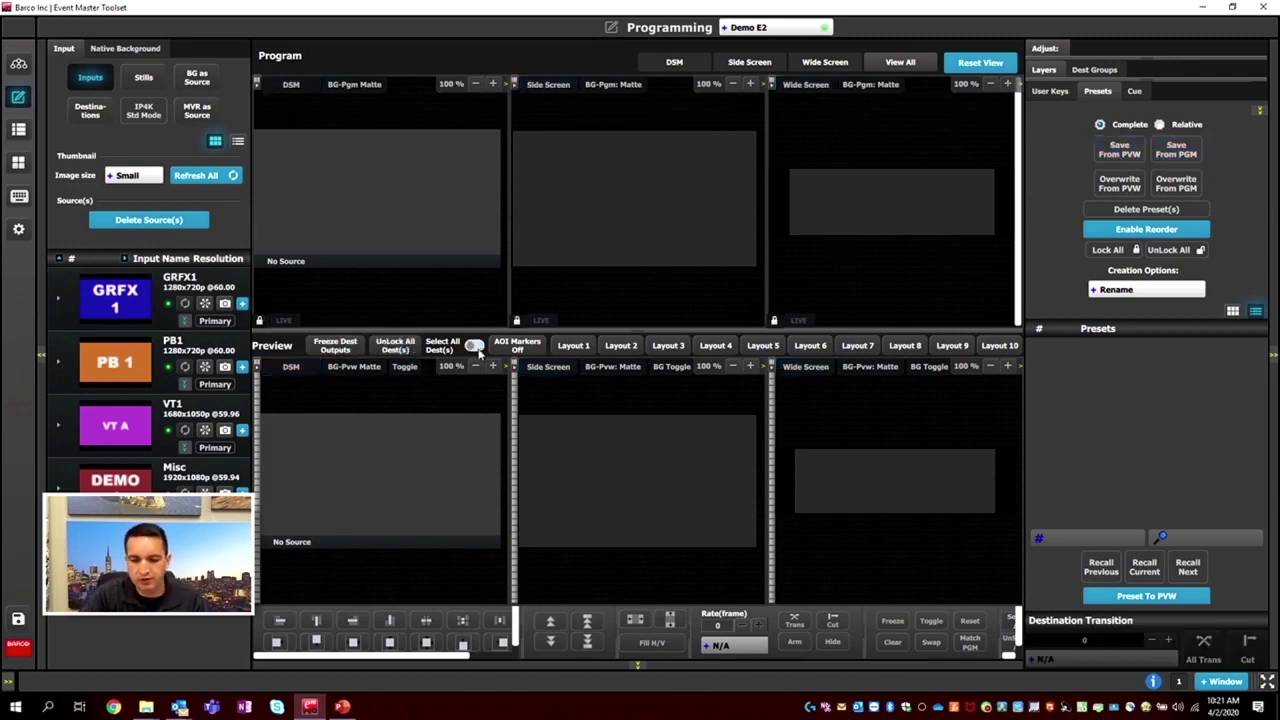
{"action": "left_click", "coordinate": [476, 346]}
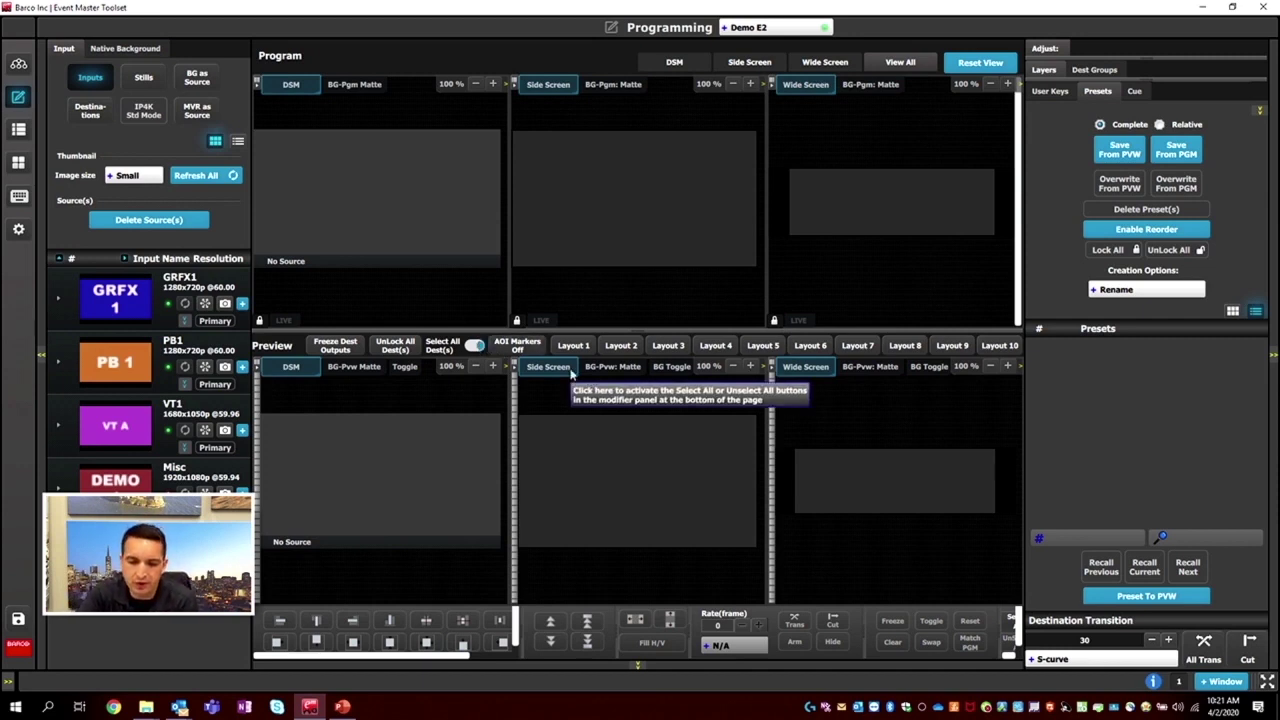
{"action": "left_click", "coordinate": [528, 345]}
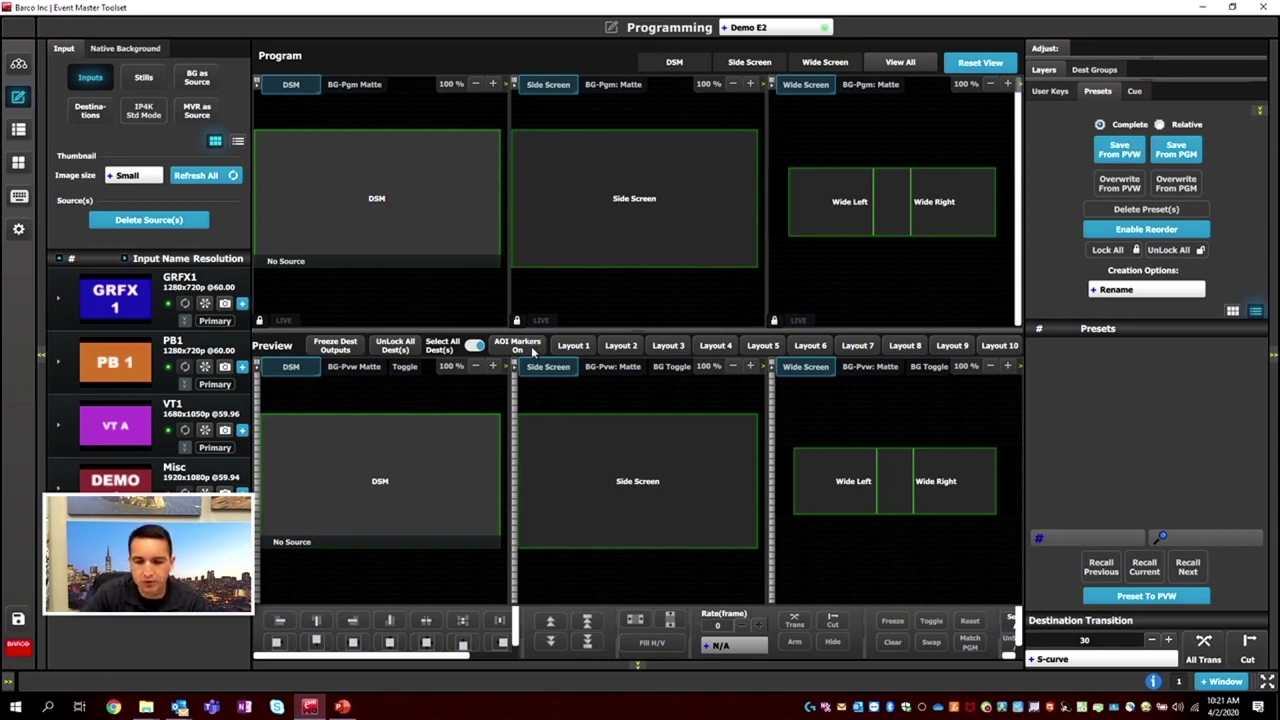
{"action": "left_click", "coordinate": [533, 349]}
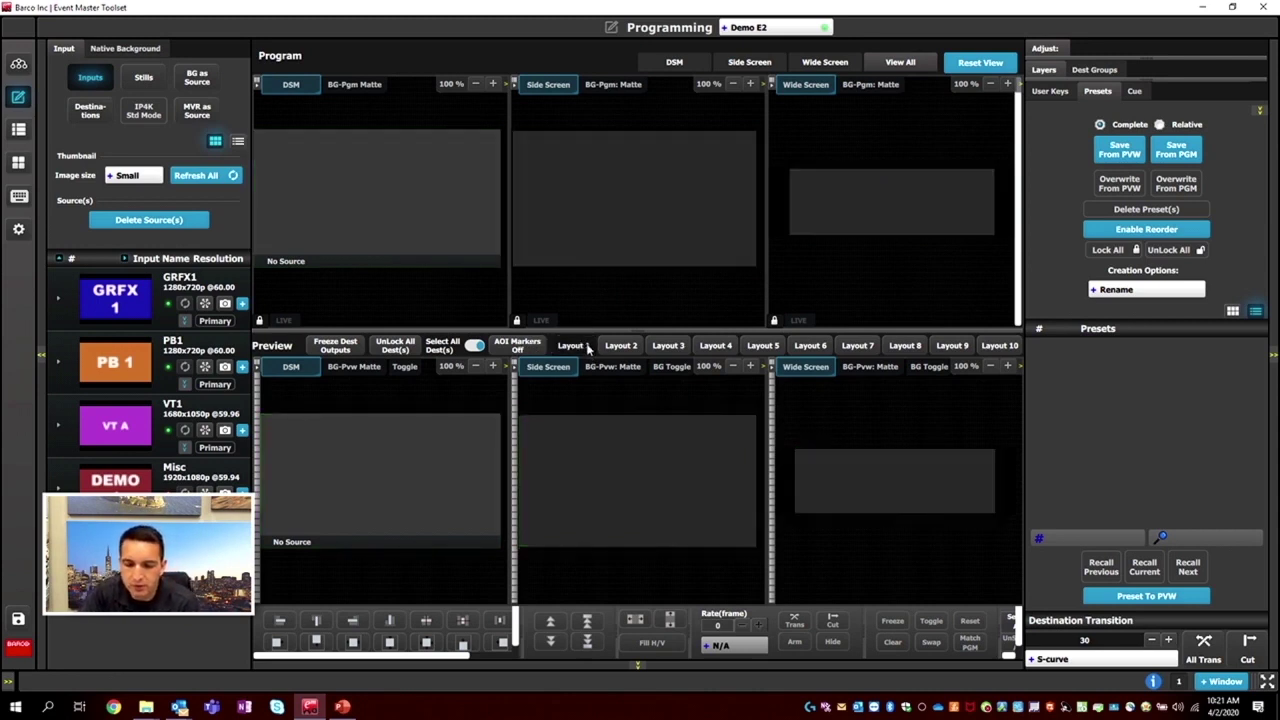
View the Wide Screen, Side Screen and DSM destinations individually in the Program and Preview areas.
{"action": "left_click", "coordinate": [823, 63]}
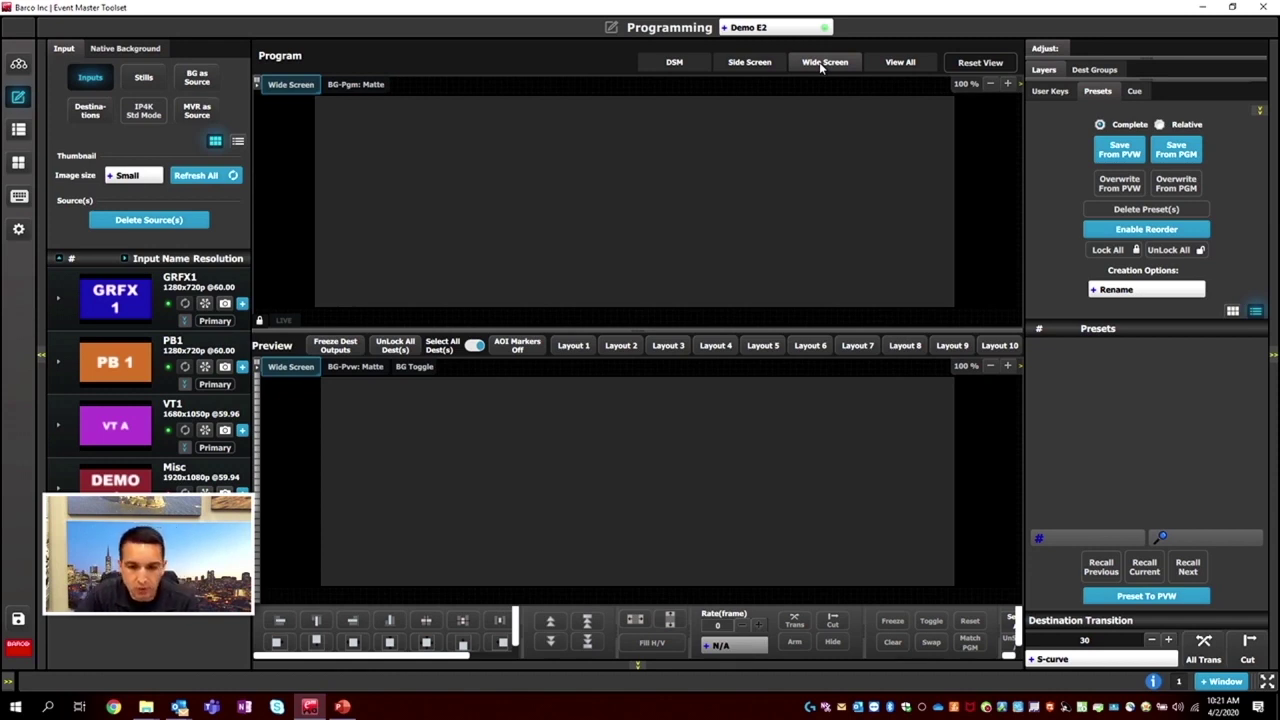
{"action": "left_click", "coordinate": [757, 61]}
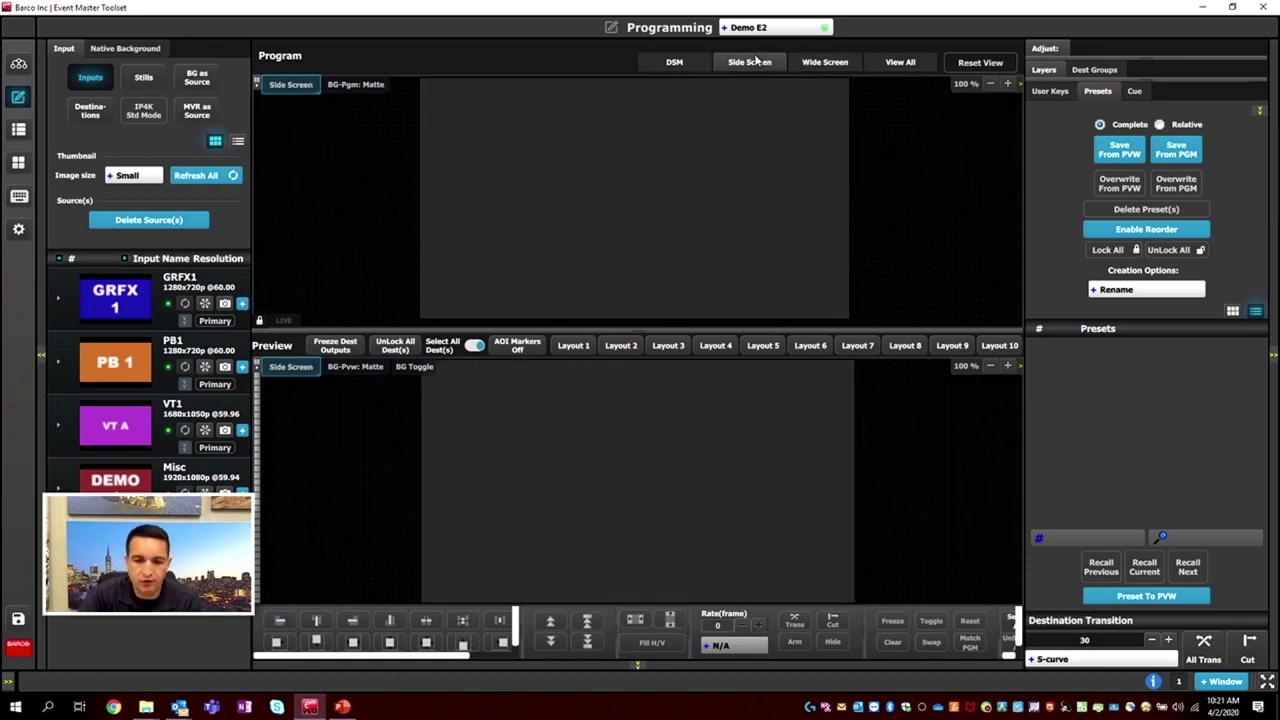
{"action": "left_click", "coordinate": [682, 62]}
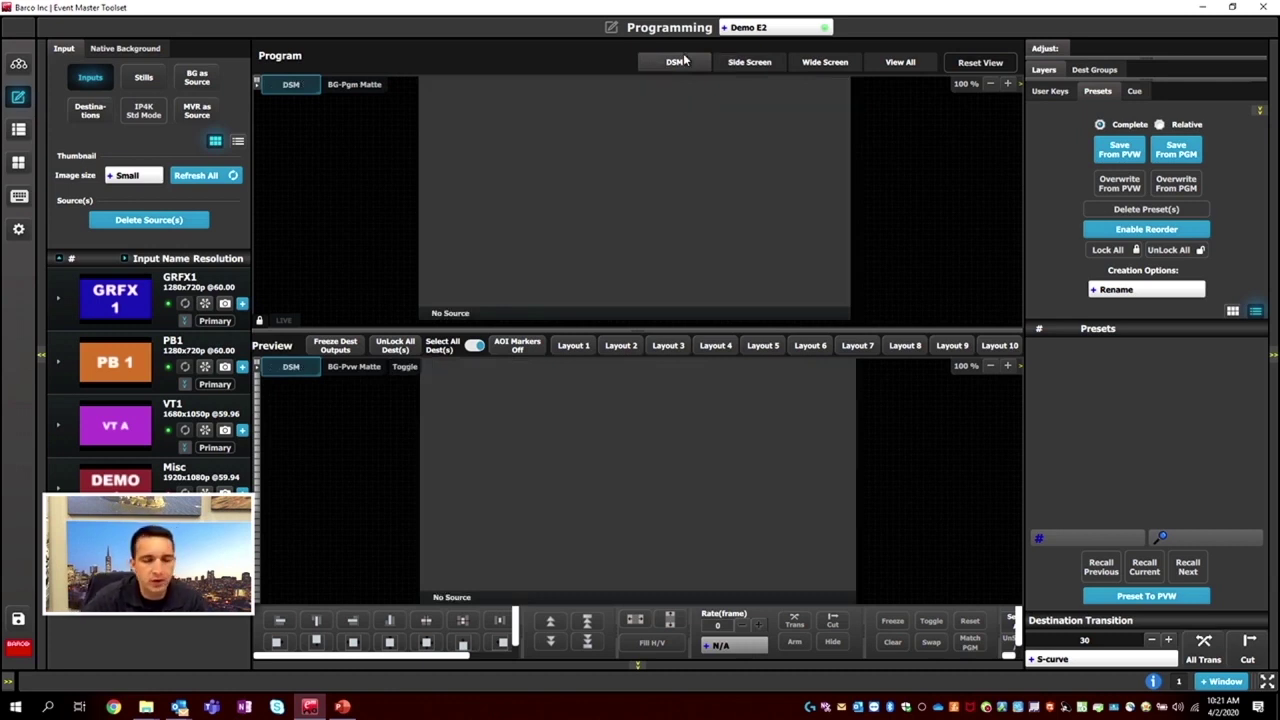
{"action": "left_click", "coordinate": [818, 62]}
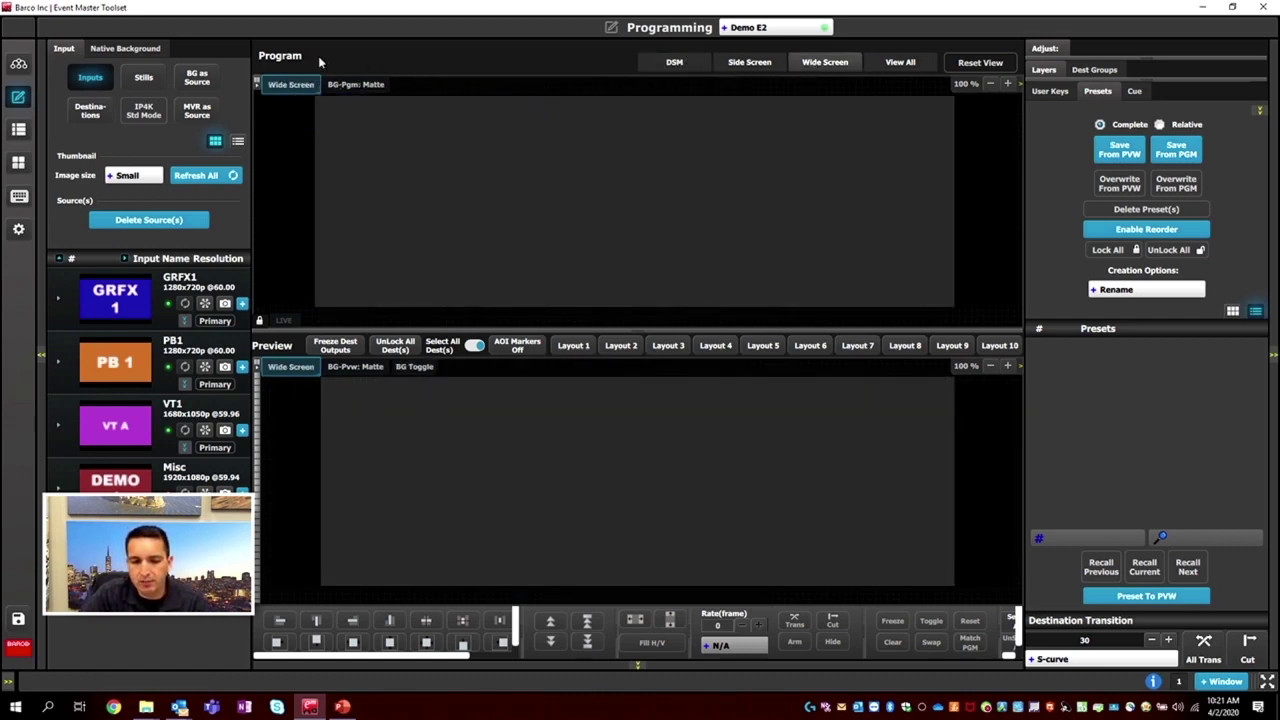
{"action": "left_click", "coordinate": [768, 63]}
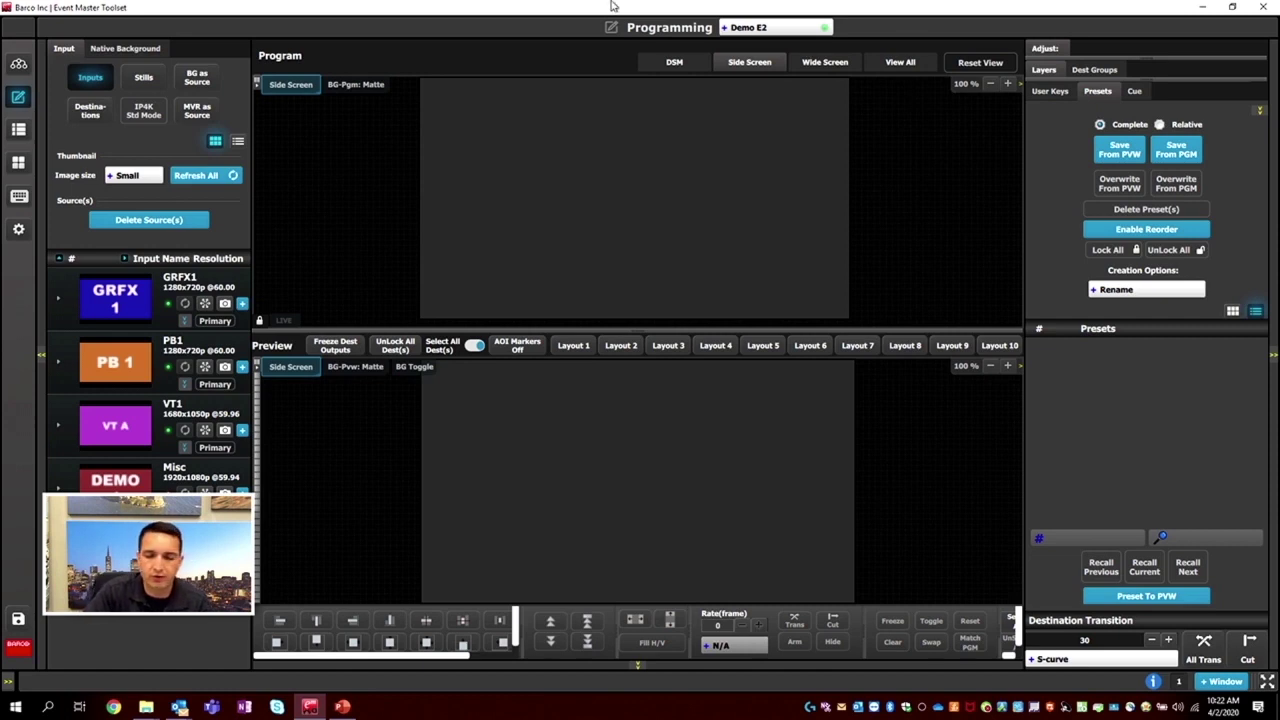
Reorder the destinations to Wide Screen, Side Screen, DSM and show all of them.
{"action": "left_click_drag", "start_coordinate": [847, 68], "coordinate": [674, 69]}
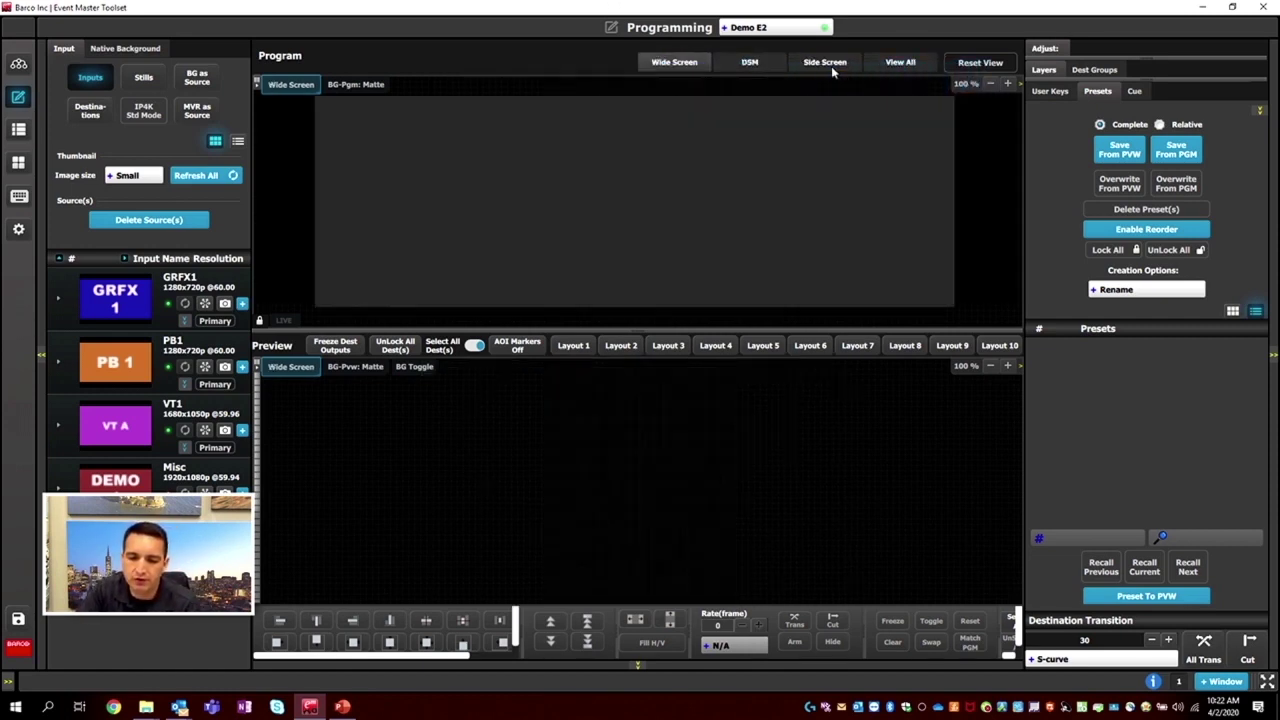
{"action": "left_click_drag", "start_coordinate": [822, 68], "coordinate": [749, 66]}
{"action": "left_click", "coordinate": [903, 64]}
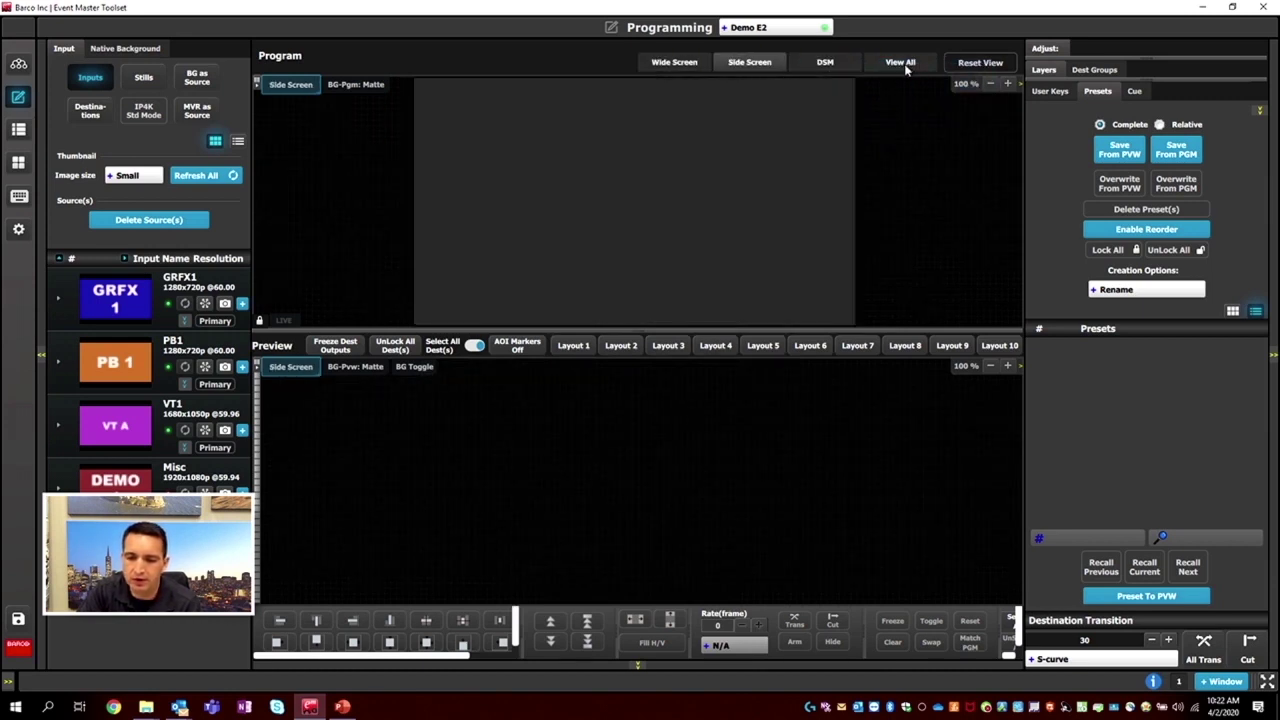
{"action": "left_click", "coordinate": [905, 65]}
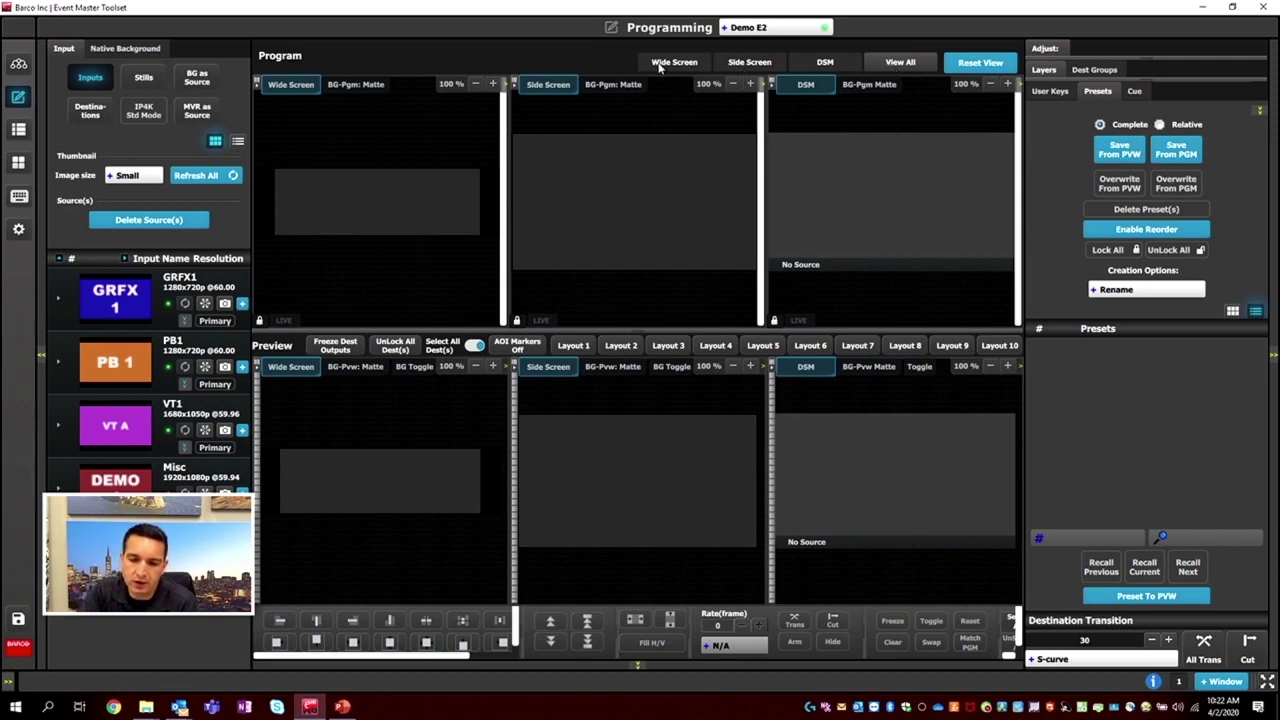
Build Layout 1 from the Wide Screen and Side Screen destinations with Wide Screen first, and recall it from the all-destinations view.
{"action": "left_click_drag", "start_coordinate": [680, 66], "coordinate": [578, 347]}
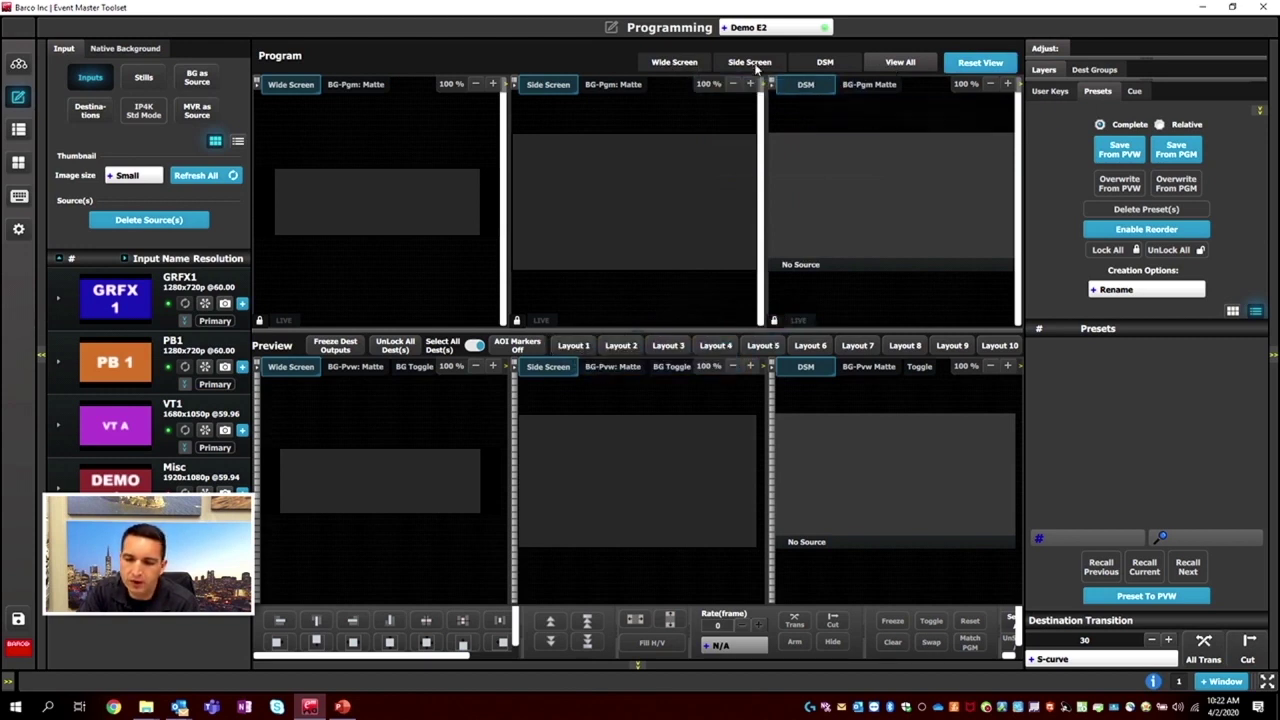
{"action": "left_click_drag", "start_coordinate": [757, 66], "coordinate": [563, 342]}
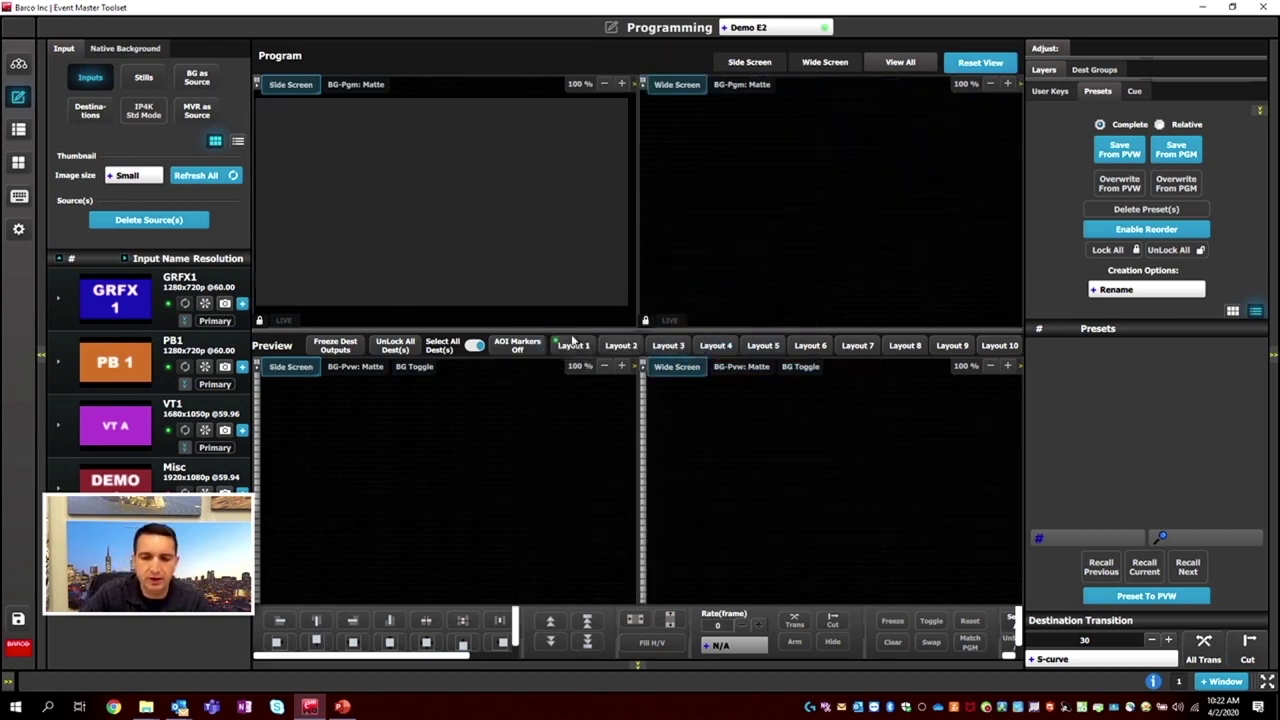
{"action": "left_click_drag", "start_coordinate": [815, 63], "coordinate": [738, 71]}
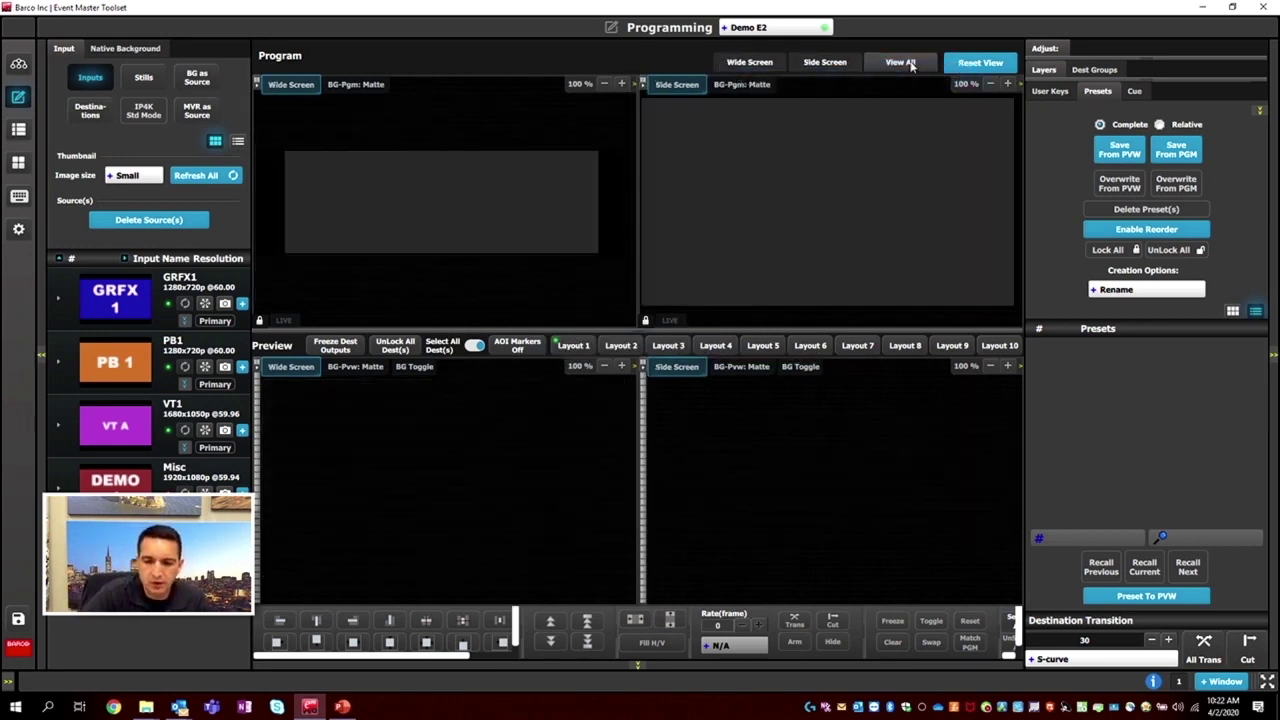
{"action": "left_click", "coordinate": [905, 63]}
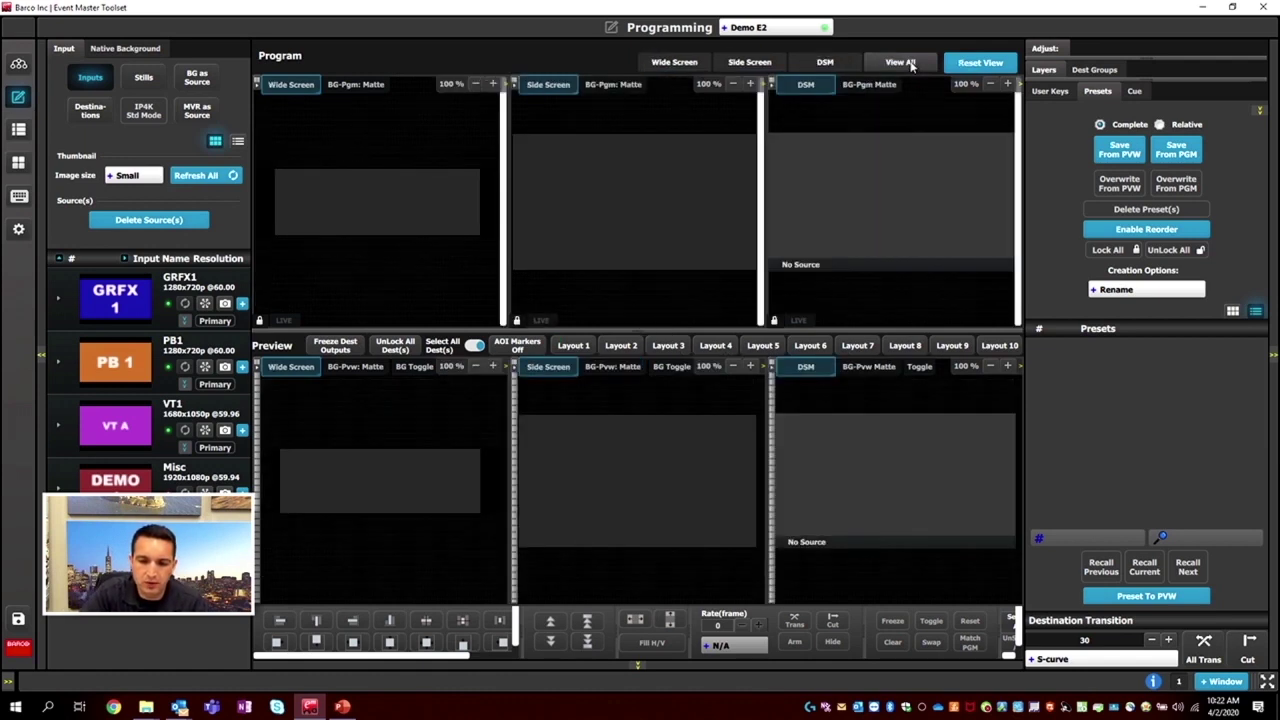
{"action": "left_click", "coordinate": [576, 346]}
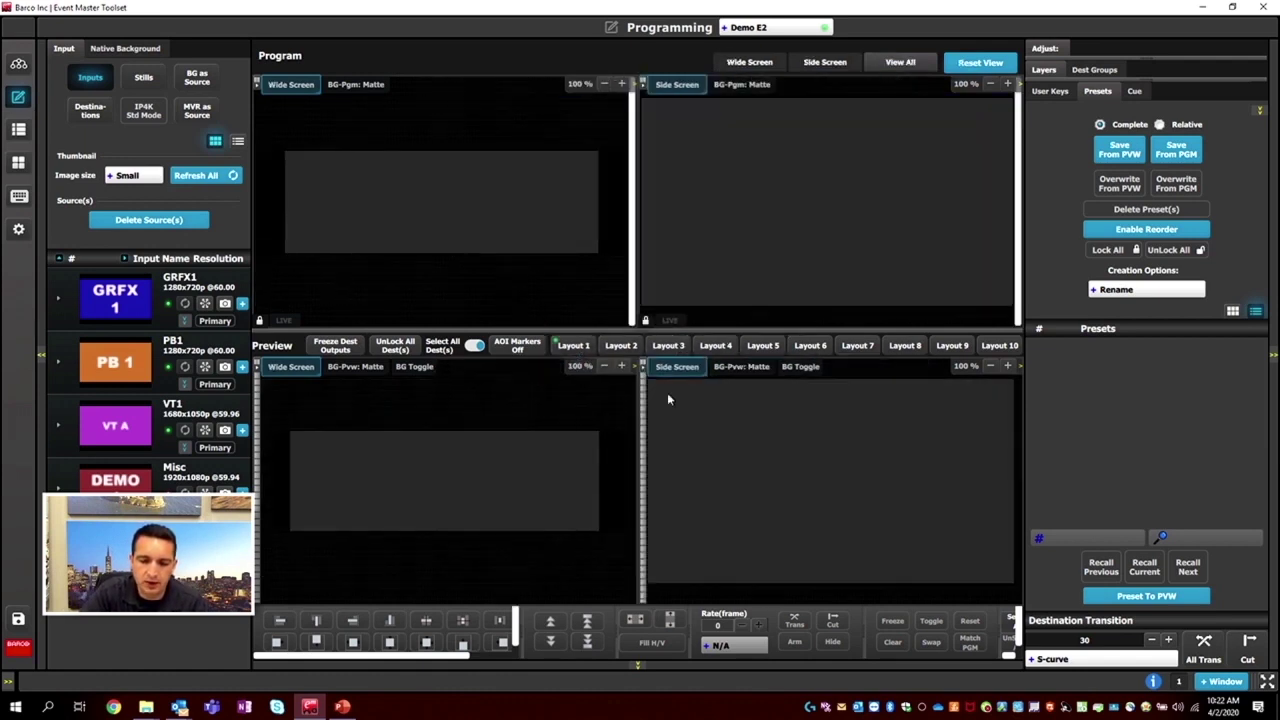
With all destinations shown, add DSM and Side Screen to Layout 2 and recall that layout.
{"action": "left_click", "coordinate": [912, 63]}
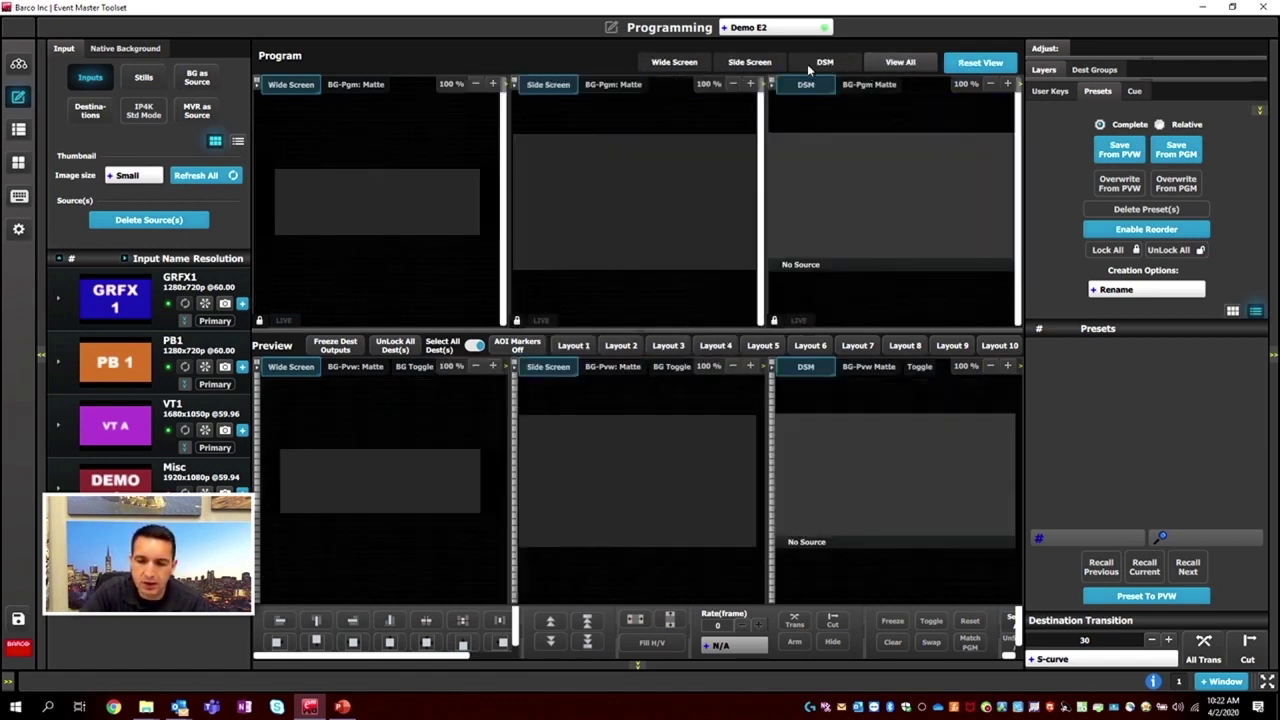
{"action": "left_click_drag", "start_coordinate": [826, 63], "coordinate": [690, 352]}
{"action": "left_click_drag", "start_coordinate": [750, 63], "coordinate": [630, 352]}
{"action": "left_click", "coordinate": [627, 349]}
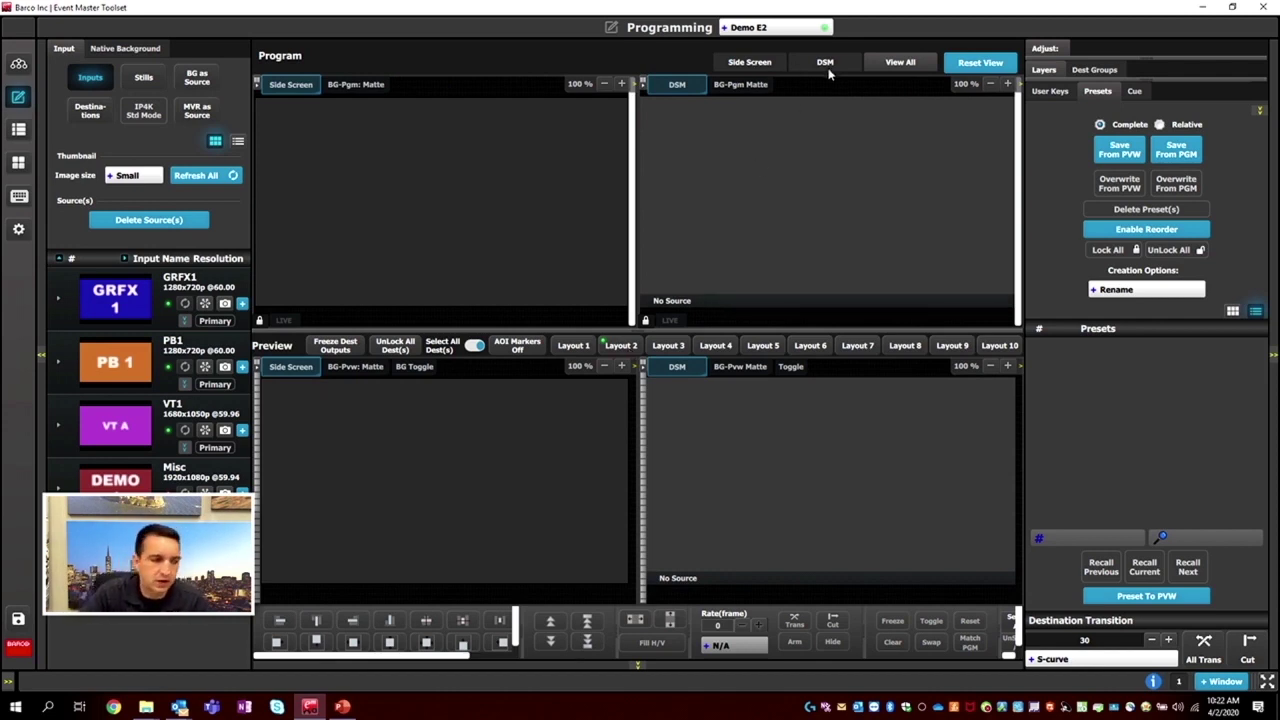
Open the name of Layout 2 for editing.
{"action": "double_click", "coordinate": [662, 348]}
{"action": "double_click", "coordinate": [573, 348]}
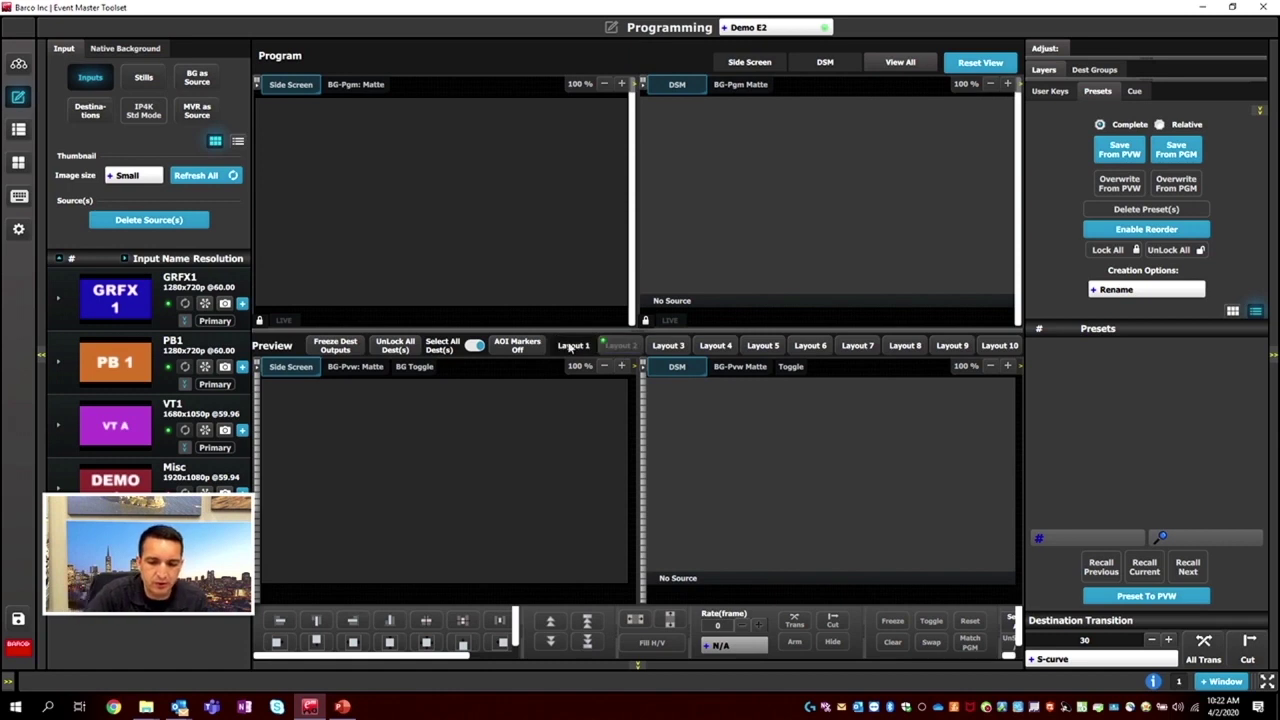
{"action": "double_click", "coordinate": [620, 347]}
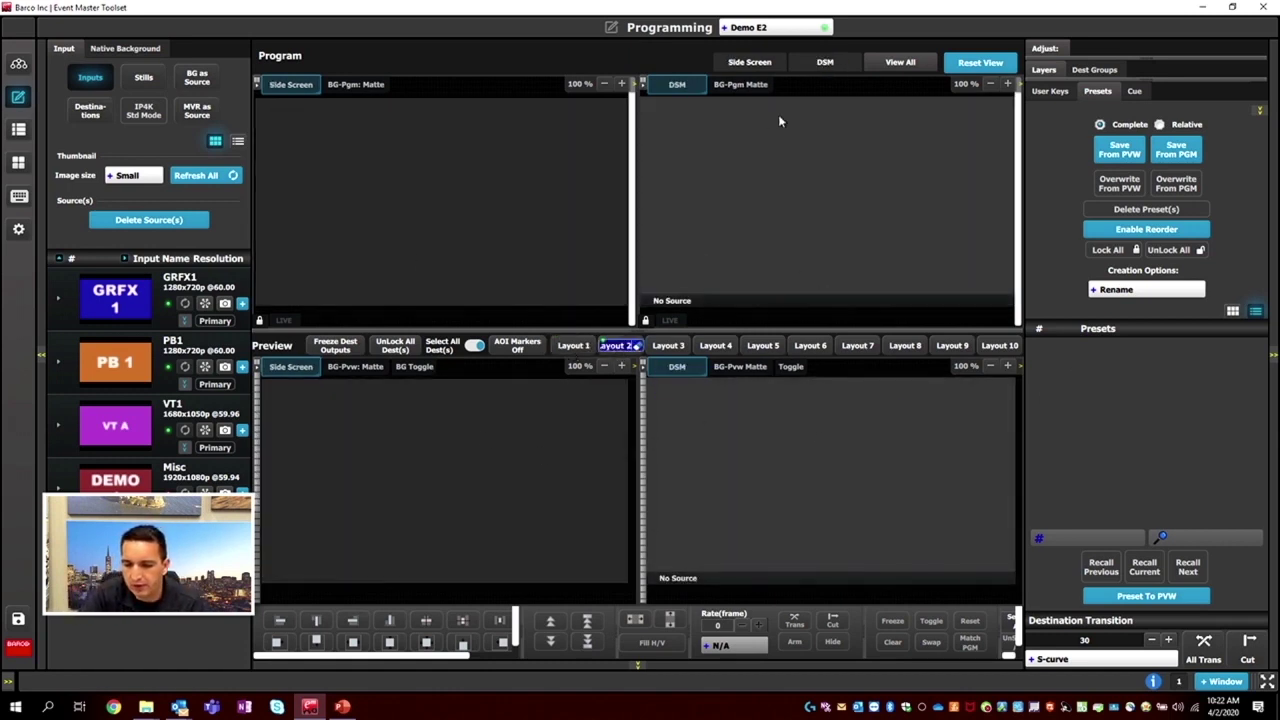
Compare Layout 1 with the view of all destinations, ending with all destinations shown.
{"action": "left_click", "coordinate": [899, 63]}
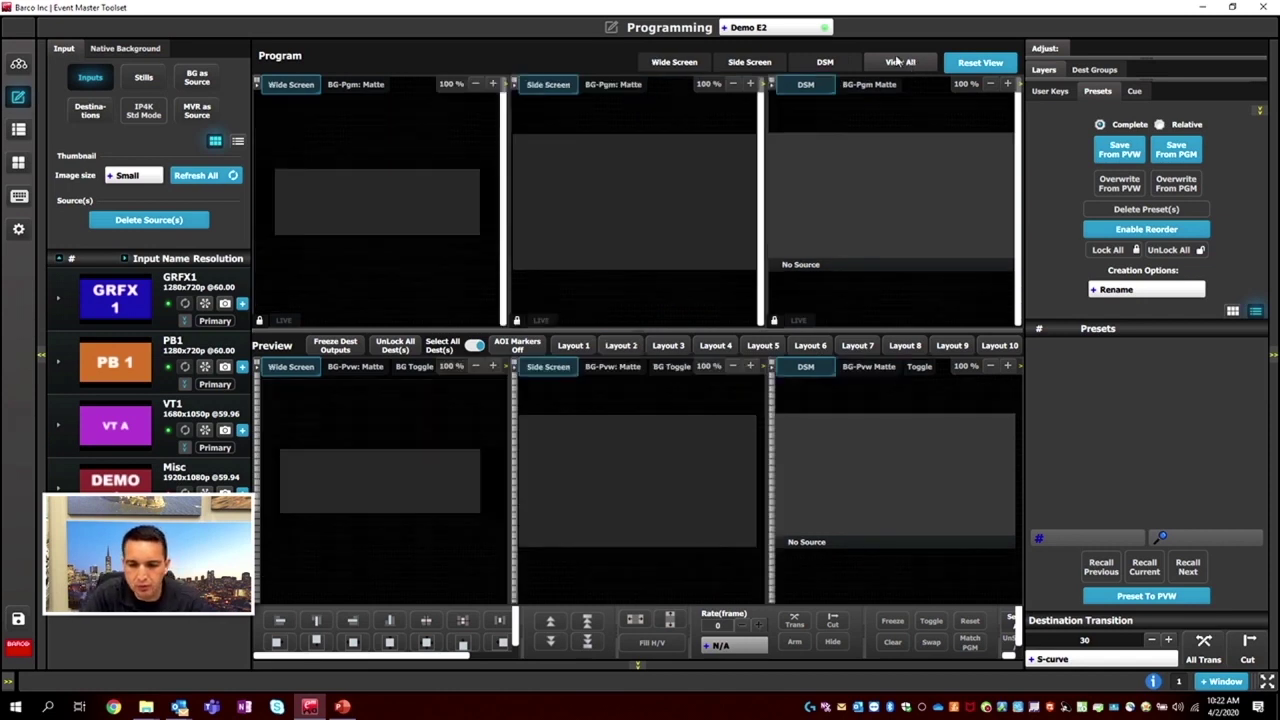
{"action": "left_click", "coordinate": [572, 346]}
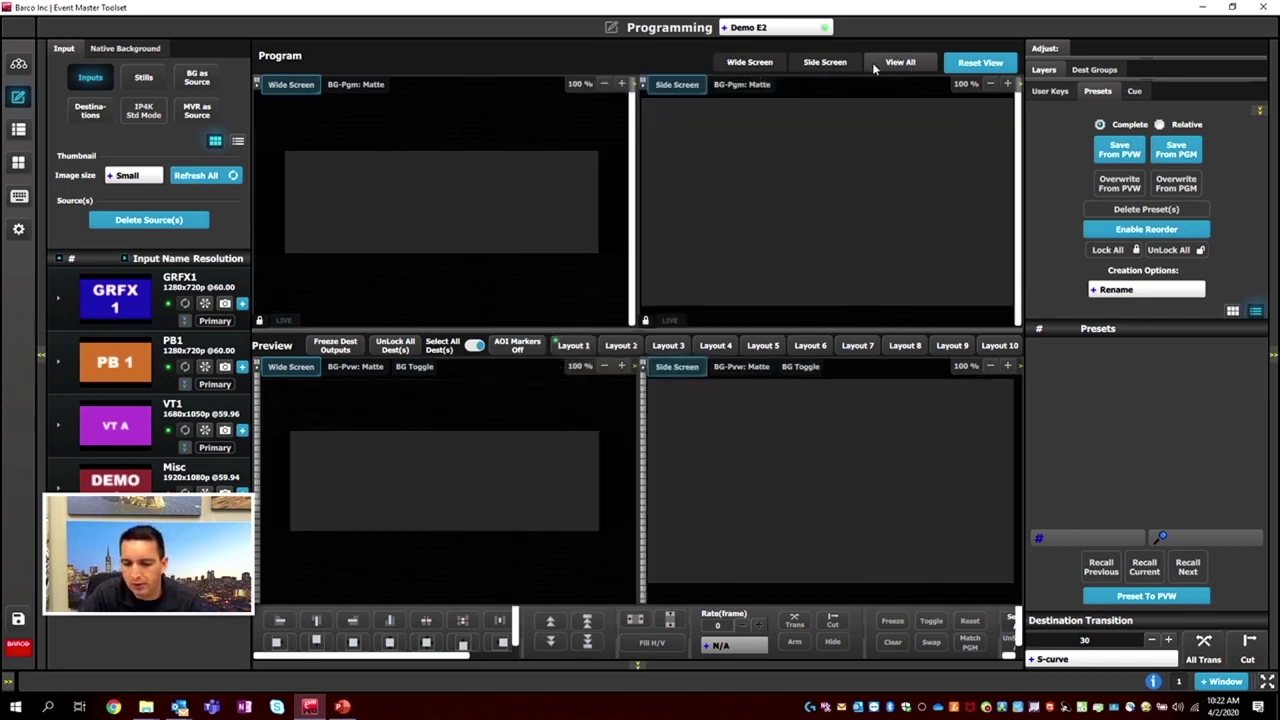
{"action": "left_click", "coordinate": [899, 63]}
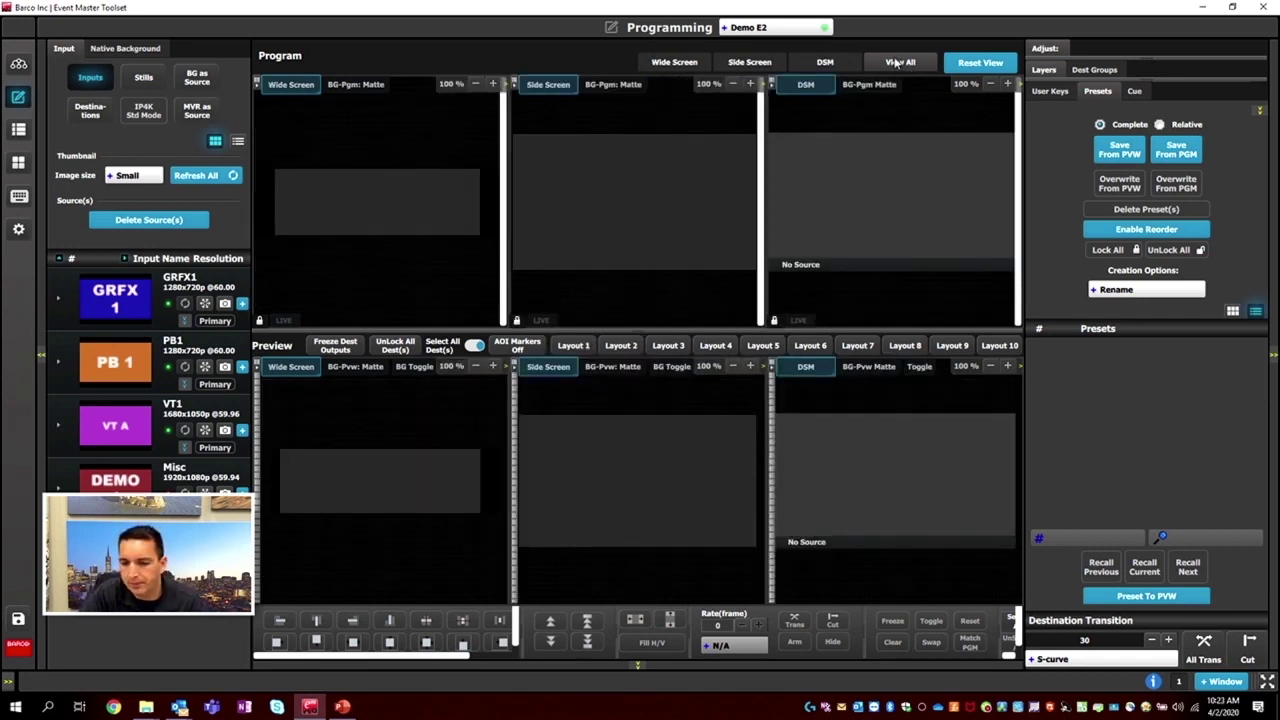
Examine the background and layers available under Wide Screen and Side Screen in the layer list, and collapse both destinations.
{"action": "left_click", "coordinate": [1045, 70]}
{"action": "left_click", "coordinate": [1037, 162]}
{"action": "left_click", "coordinate": [1038, 258]}
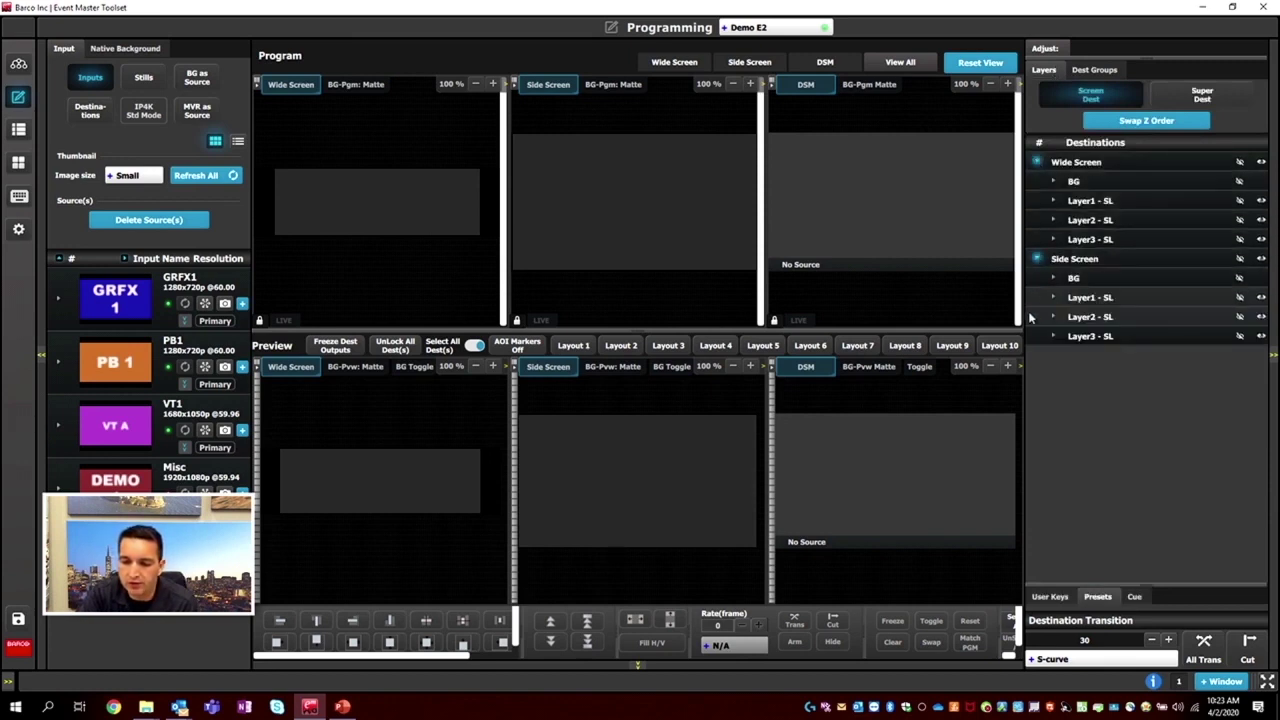
{"action": "left_click", "coordinate": [1036, 163]}
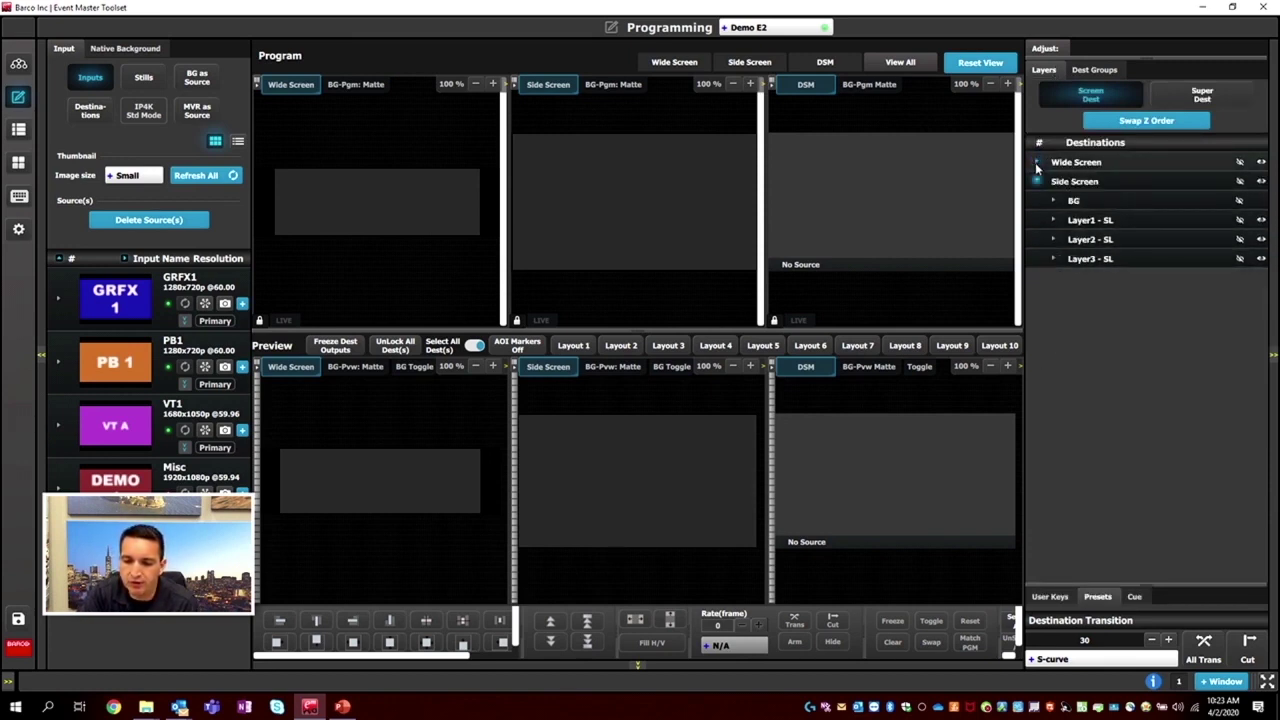
{"action": "left_click", "coordinate": [1038, 181]}
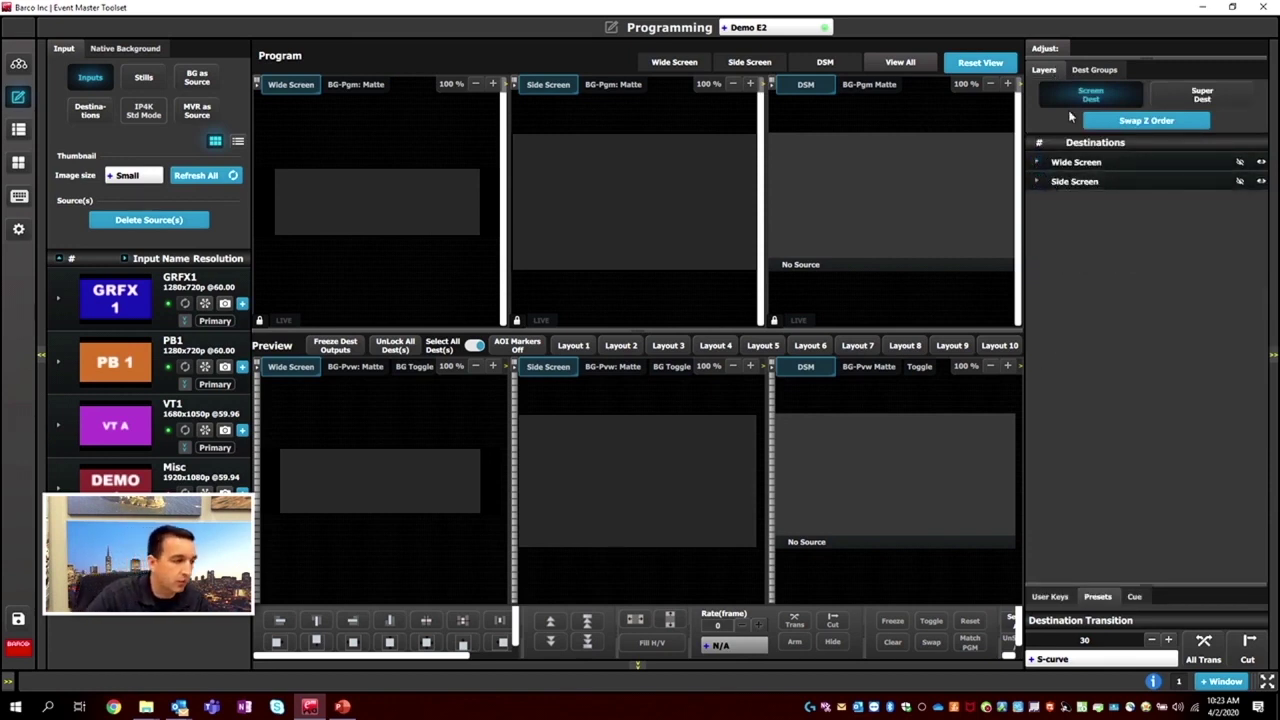
Expand Layer1 of the Wide Screen destination and try to swap its Layer1-A in the layer order.
{"action": "left_click", "coordinate": [1036, 162]}
{"action": "left_click", "coordinate": [1053, 201]}
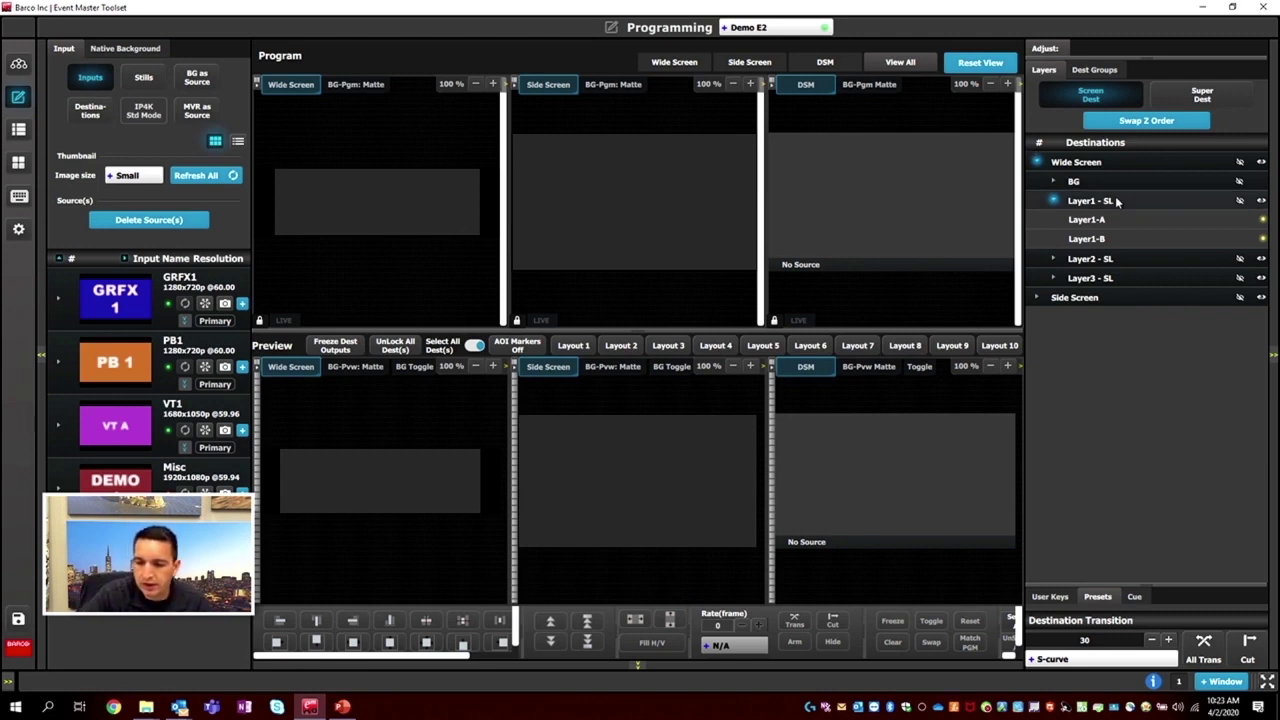
{"action": "left_click_drag", "start_coordinate": [1110, 219], "coordinate": [1060, 210]}
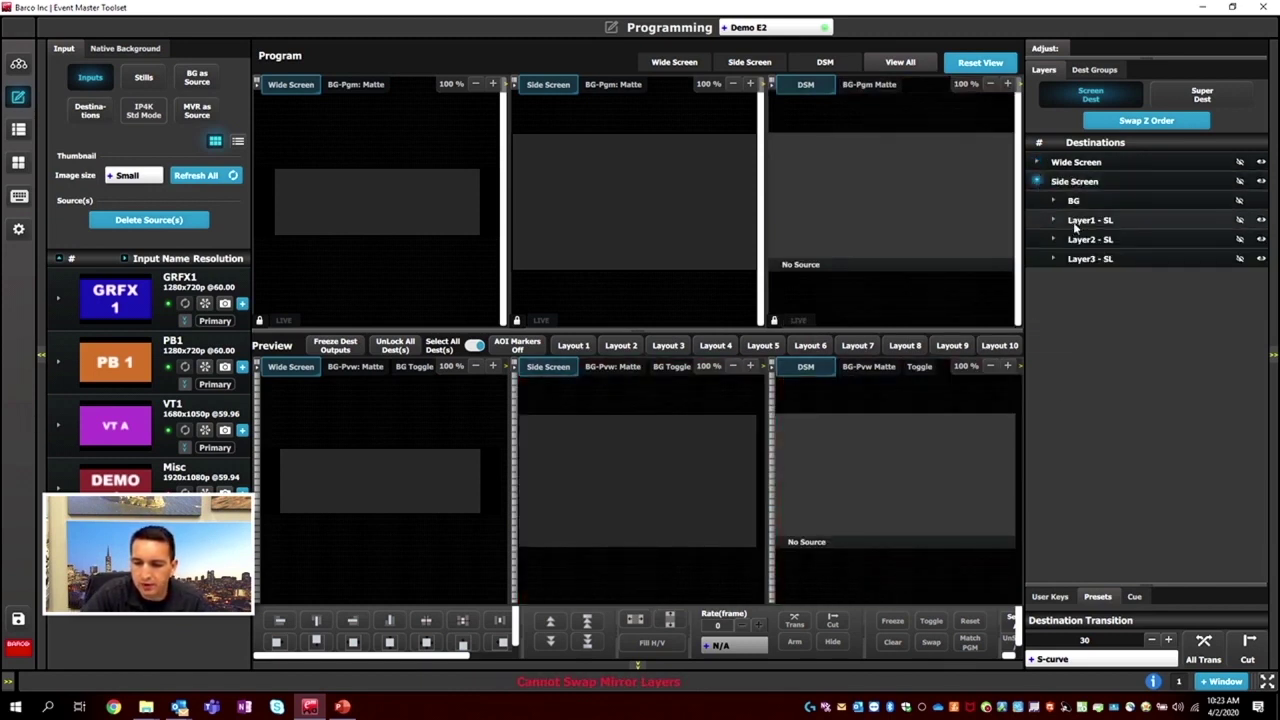
Place Layer1-A in the Side Screen preview and, with only Side Screen shown, move it toward the left edge of the screen.
{"action": "left_click", "coordinate": [1052, 220]}
{"action": "left_click_drag", "start_coordinate": [1087, 239], "coordinate": [600, 458]}
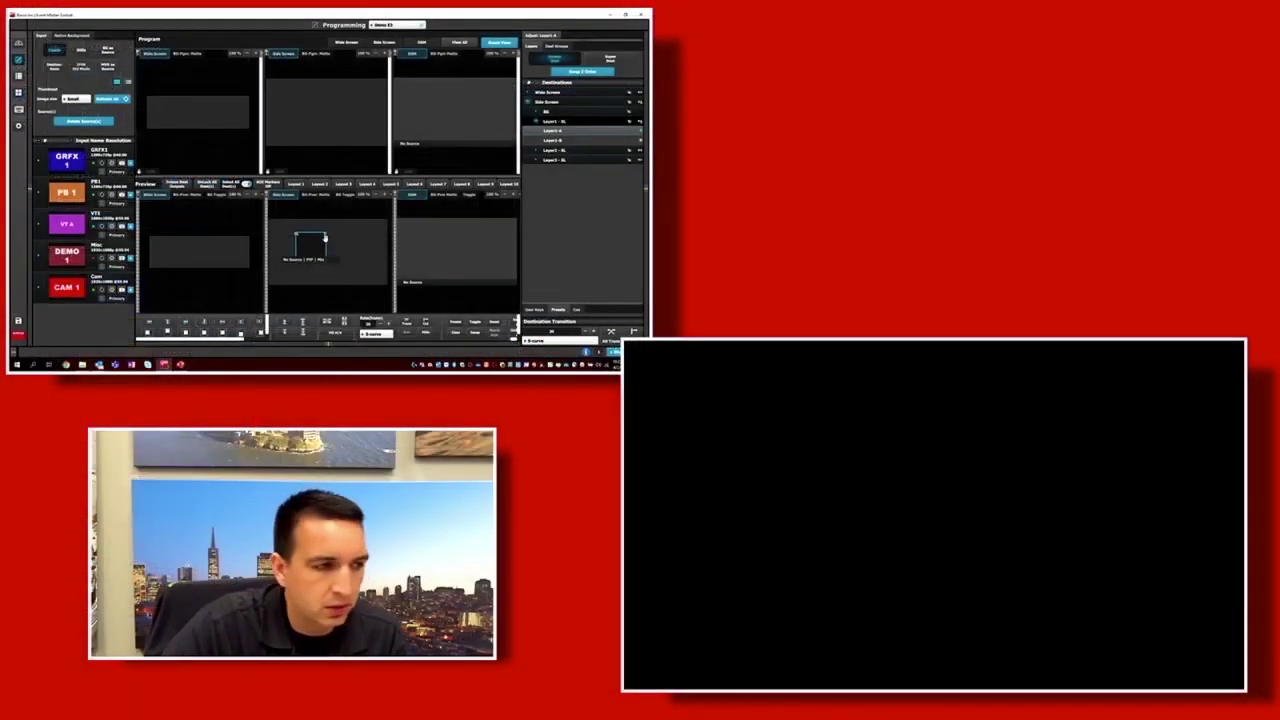
{"action": "mouse_move", "coordinate": [324, 238]}
{"action": "left_mouse_down"}
{"action": "mouse_move", "coordinate": [351, 243]}
{"action": "mouse_move", "coordinate": [309, 249]}
{"action": "left_mouse_up"}
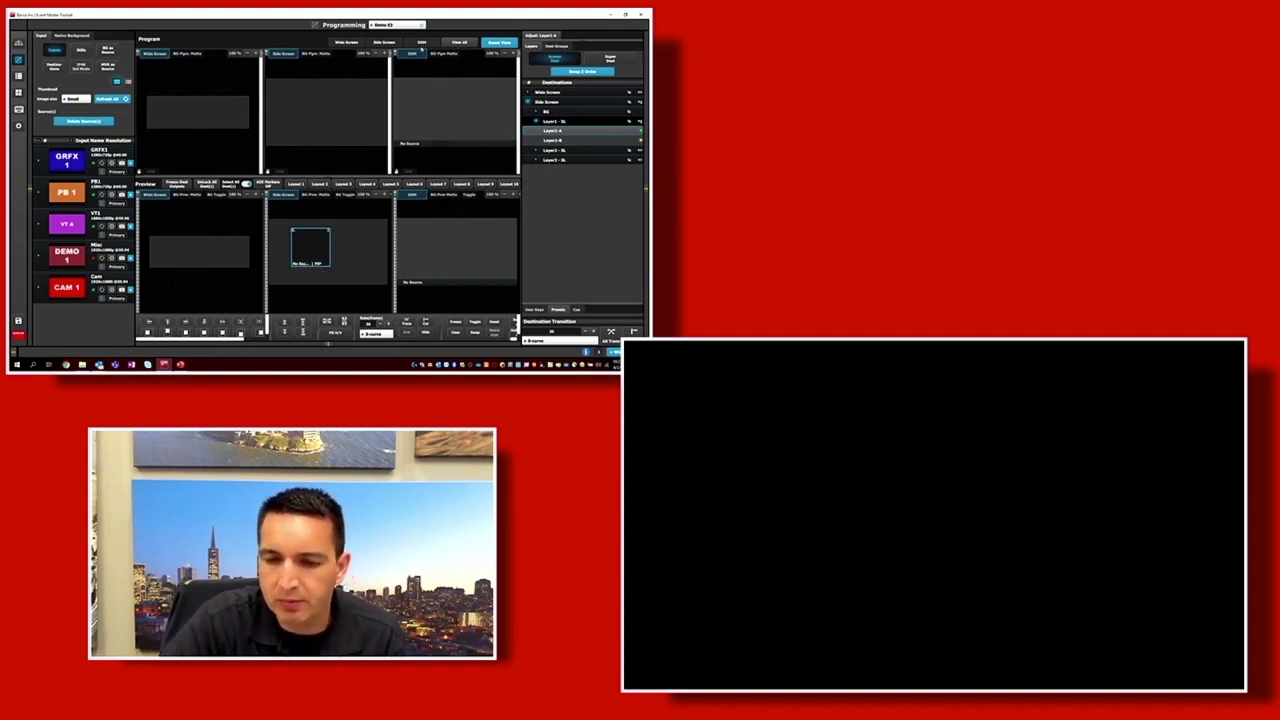
{"action": "left_click", "coordinate": [392, 43]}
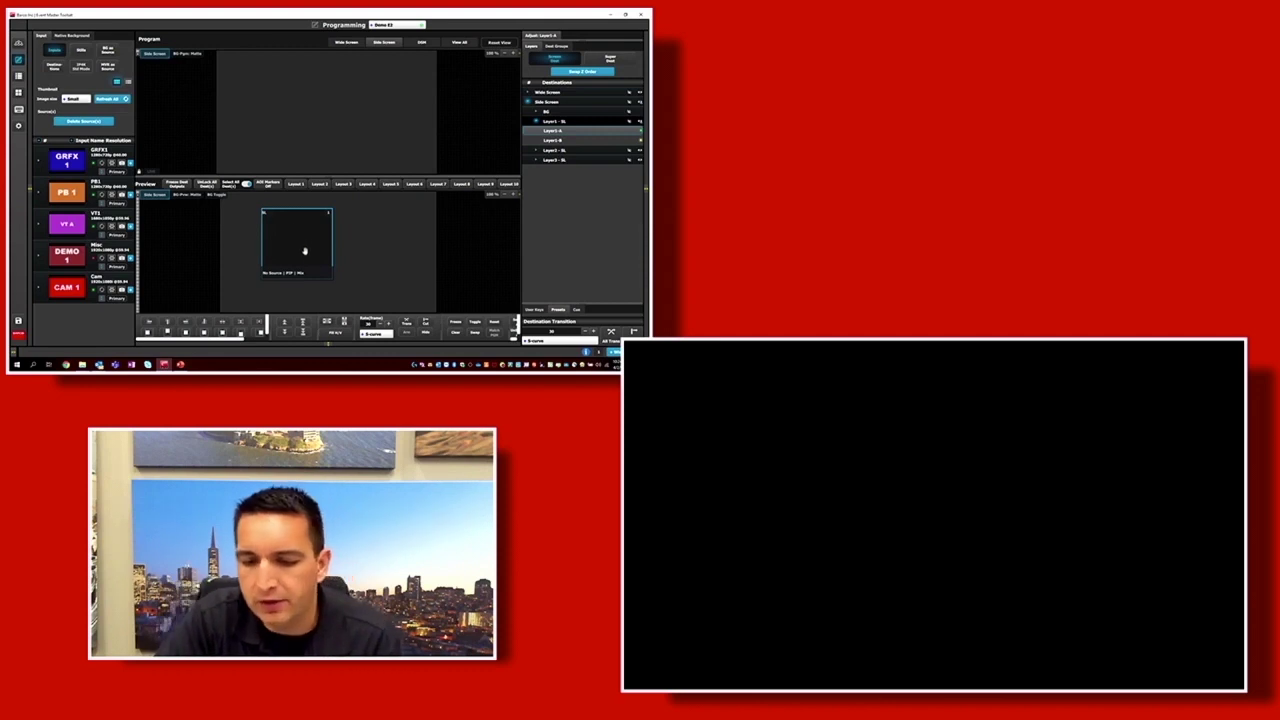
{"action": "left_click_drag", "start_coordinate": [305, 252], "coordinate": [273, 254]}
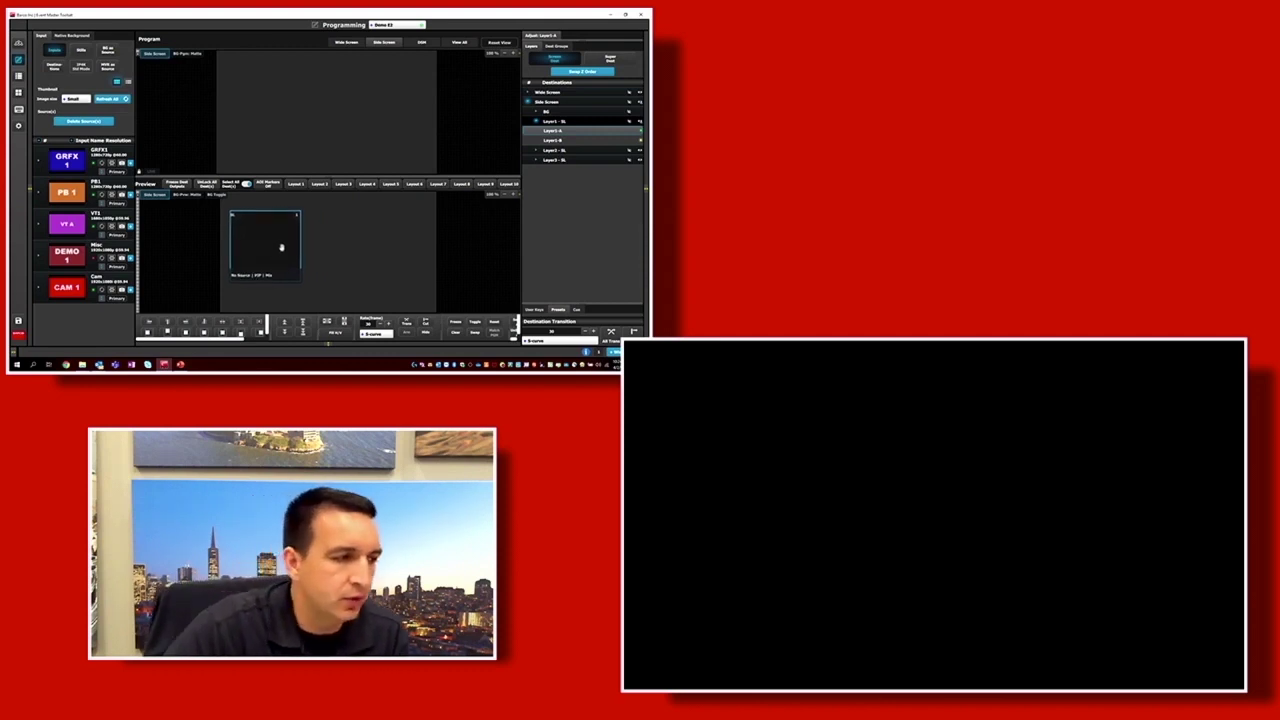
Assign GRFX1 to Layer1 in the Side Screen preview, replace it with Cam, and reposition the Cam layer toward the lower middle.
{"action": "left_click_drag", "start_coordinate": [67, 160], "coordinate": [253, 244]}
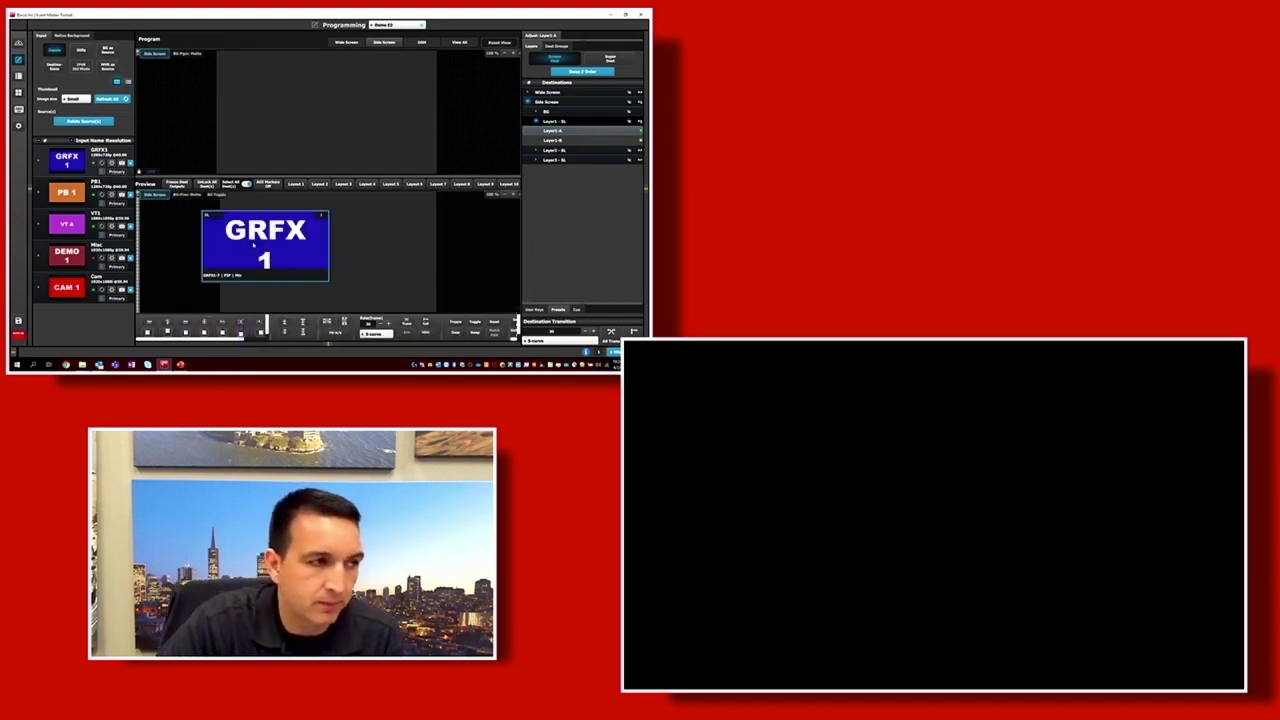
{"action": "left_click_drag", "start_coordinate": [67, 287], "coordinate": [279, 234]}
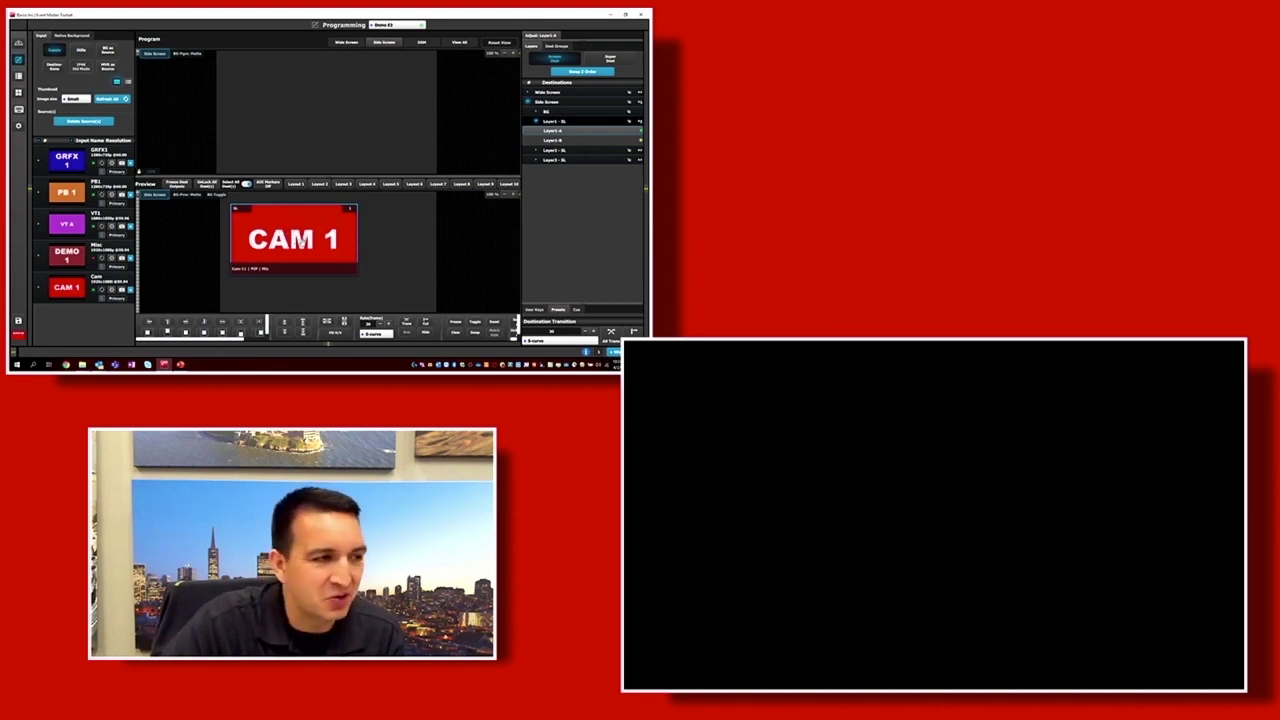
{"action": "mouse_move", "coordinate": [298, 240]}
{"action": "left_mouse_down"}
{"action": "mouse_move", "coordinate": [281, 240]}
{"action": "mouse_move", "coordinate": [301, 246]}
{"action": "left_mouse_up"}
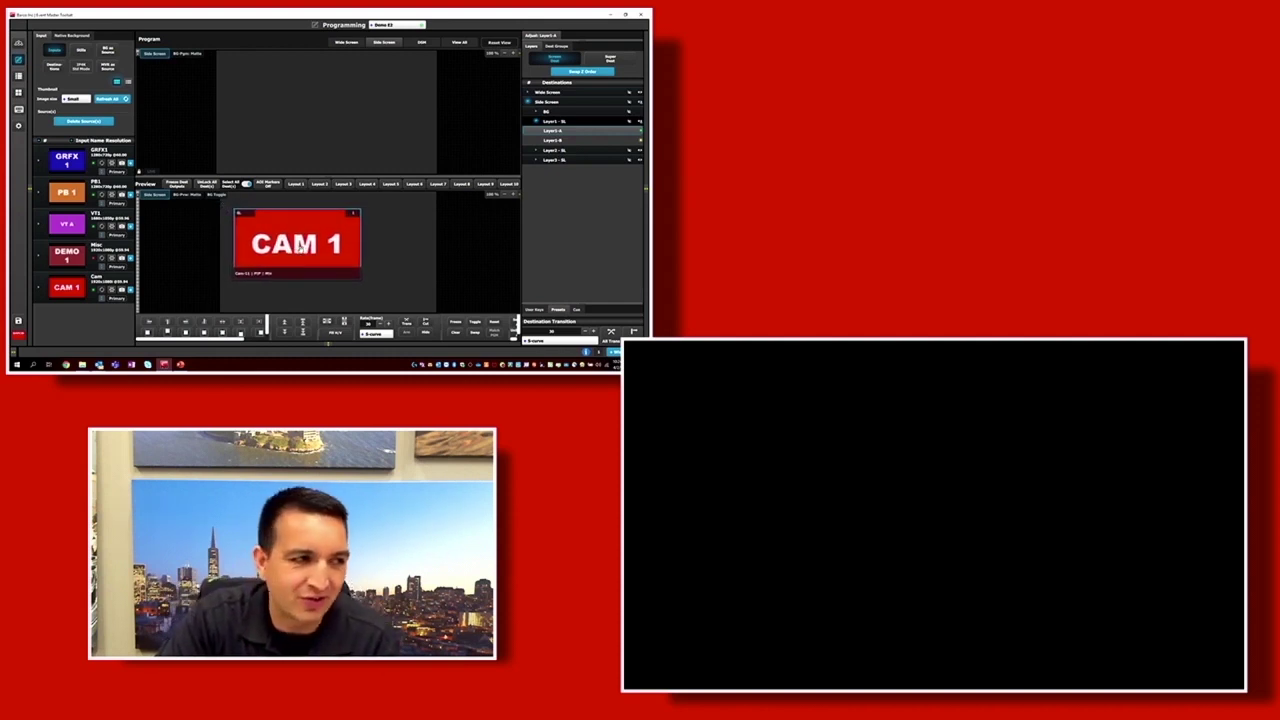
{"action": "left_click_drag", "start_coordinate": [299, 245], "coordinate": [307, 238]}
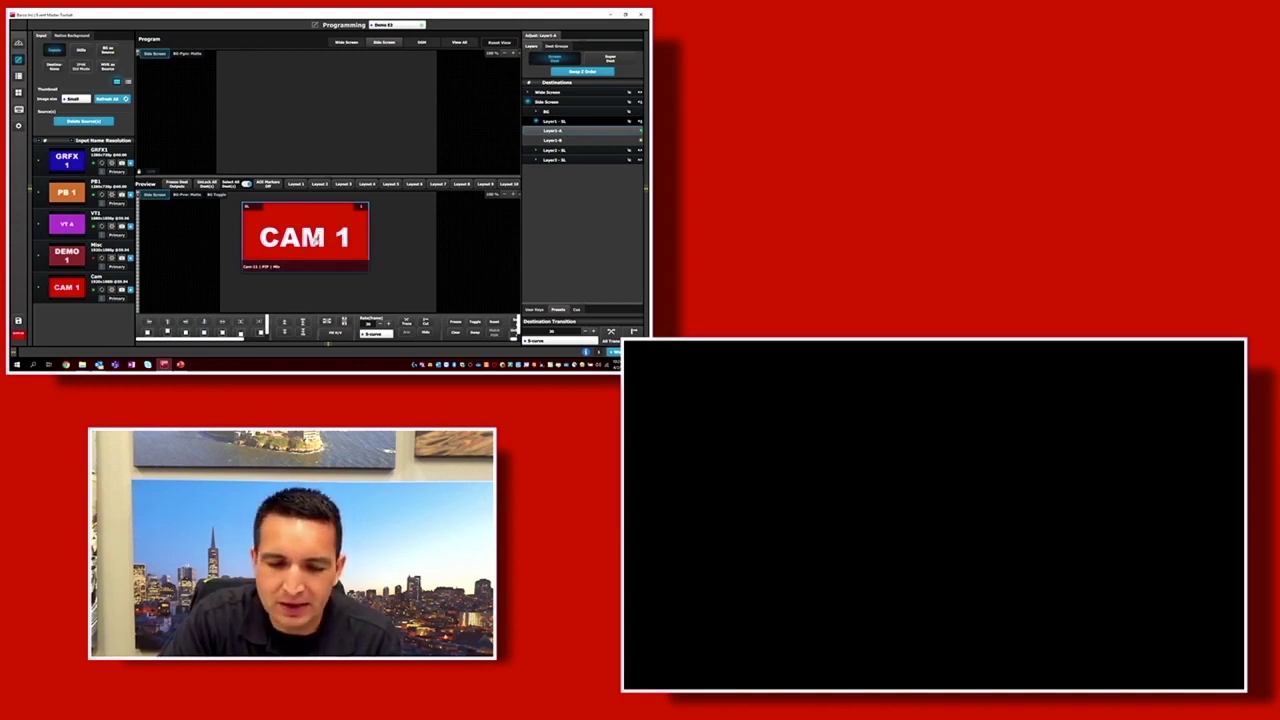
{"action": "mouse_move", "coordinate": [305, 240]}
{"action": "left_mouse_down"}
{"action": "mouse_move", "coordinate": [281, 243]}
{"action": "mouse_move", "coordinate": [301, 259]}
{"action": "left_mouse_up"}
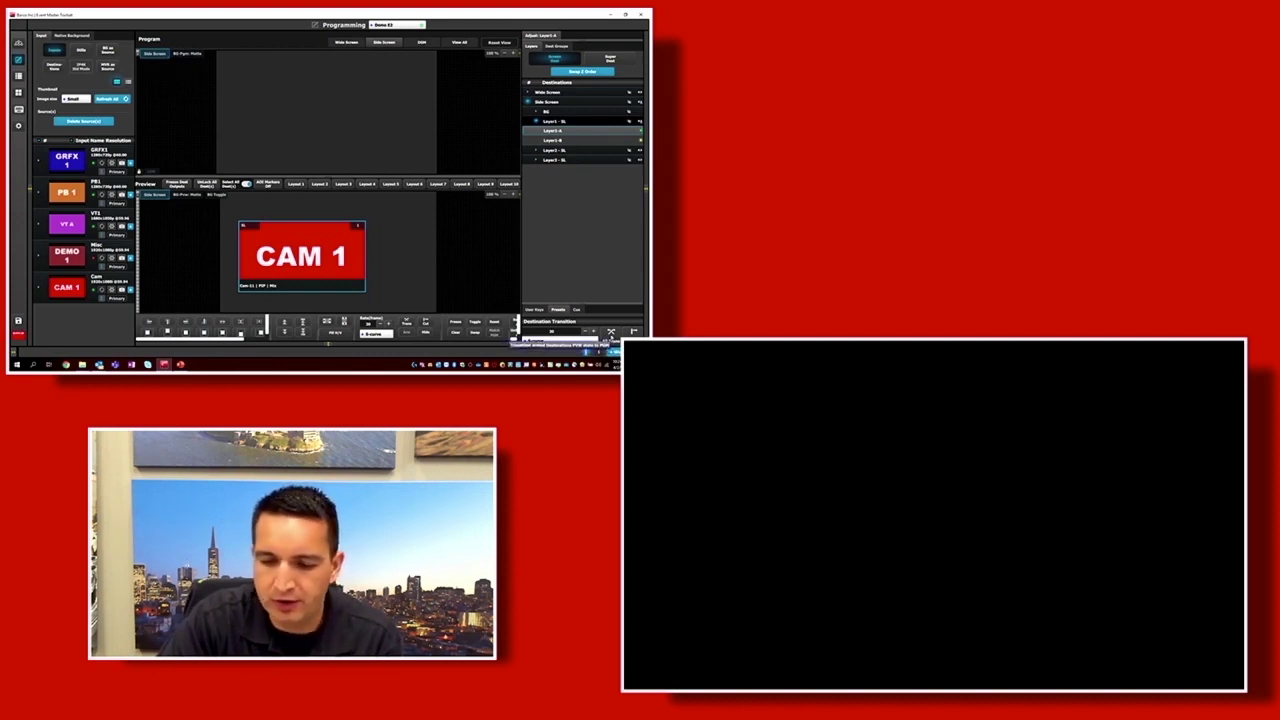
Transition the Cam layer to program, and try out different positions for it in both the Side Screen program and preview.
{"action": "left_click", "coordinate": [611, 332]}
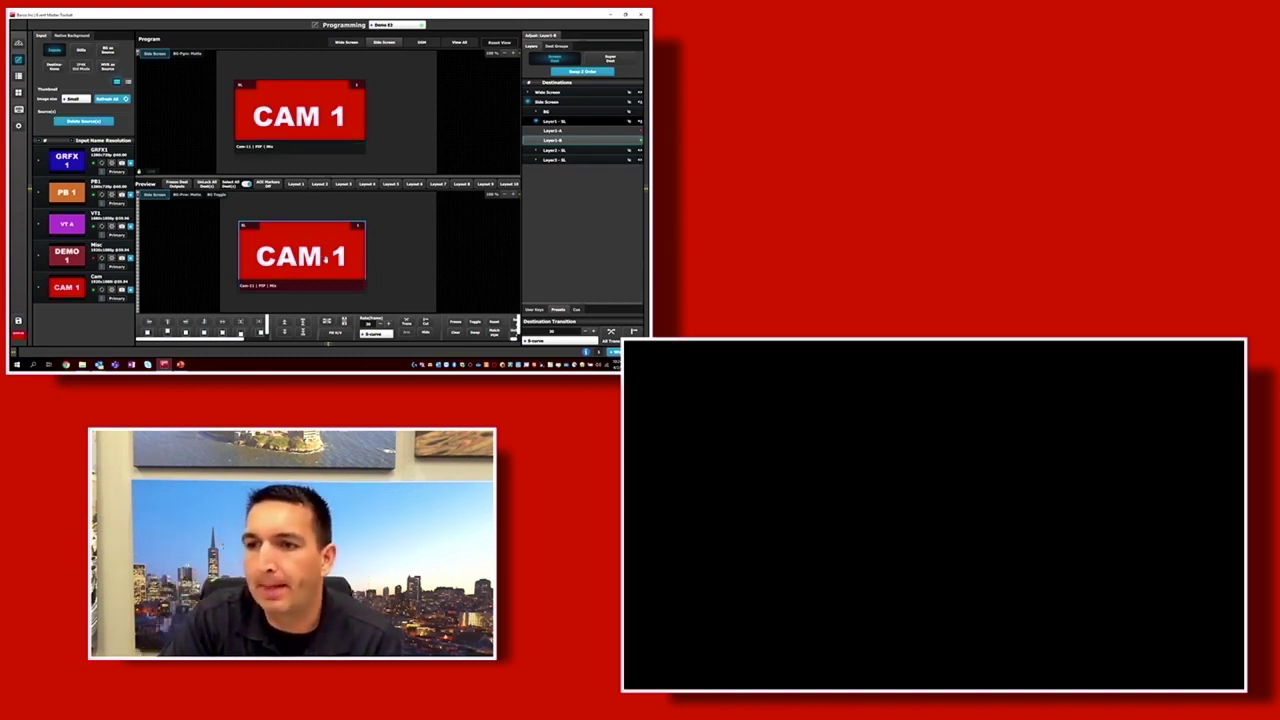
{"action": "mouse_move", "coordinate": [303, 253]}
{"action": "left_mouse_down"}
{"action": "mouse_move", "coordinate": [271, 250]}
{"action": "mouse_move", "coordinate": [386, 256]}
{"action": "mouse_move", "coordinate": [291, 260]}
{"action": "mouse_move", "coordinate": [303, 252]}
{"action": "left_mouse_up"}
{"action": "left_click_drag", "start_coordinate": [325, 107], "coordinate": [393, 107]}
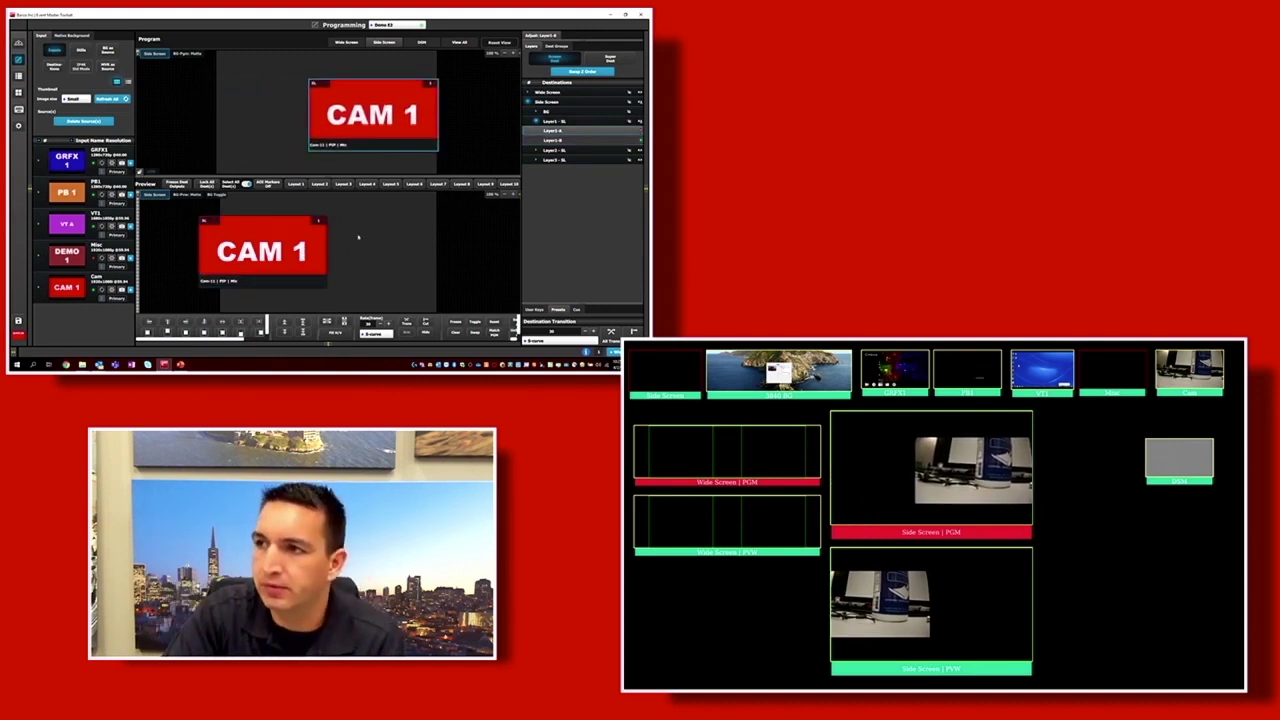
{"action": "left_click_drag", "start_coordinate": [268, 251], "coordinate": [384, 250]}
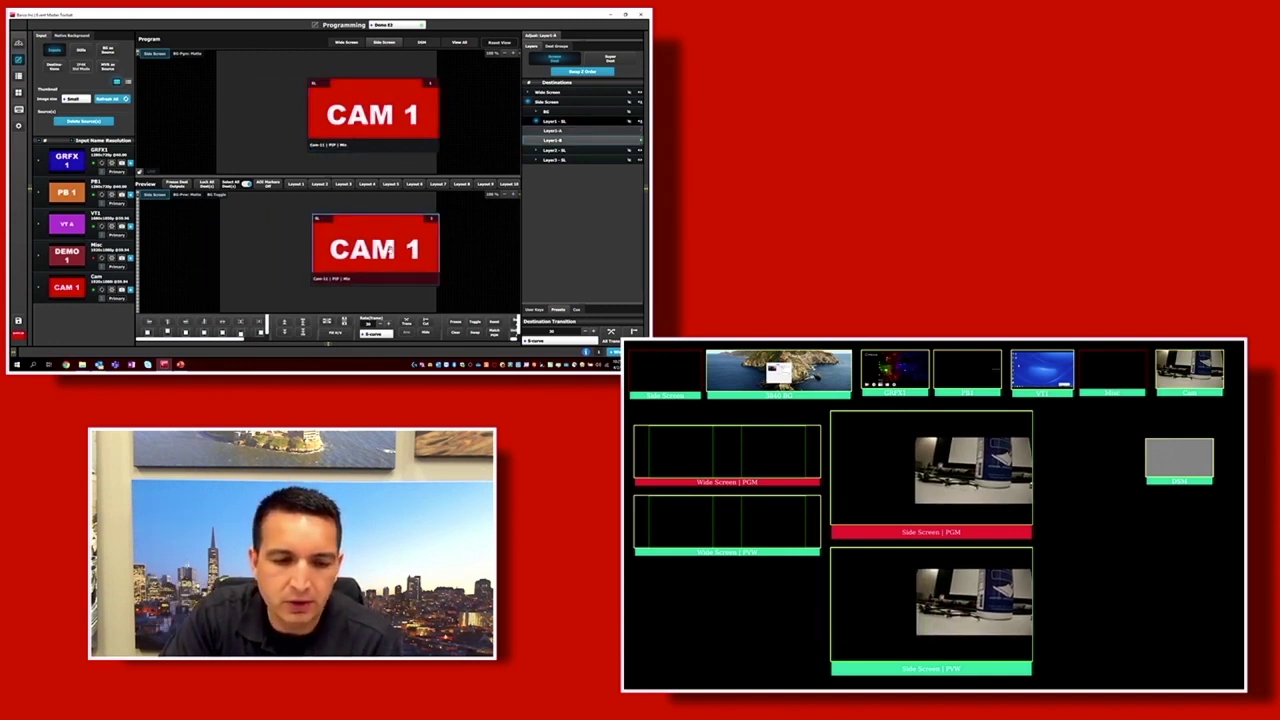
{"action": "left_click_drag", "start_coordinate": [395, 110], "coordinate": [339, 119]}
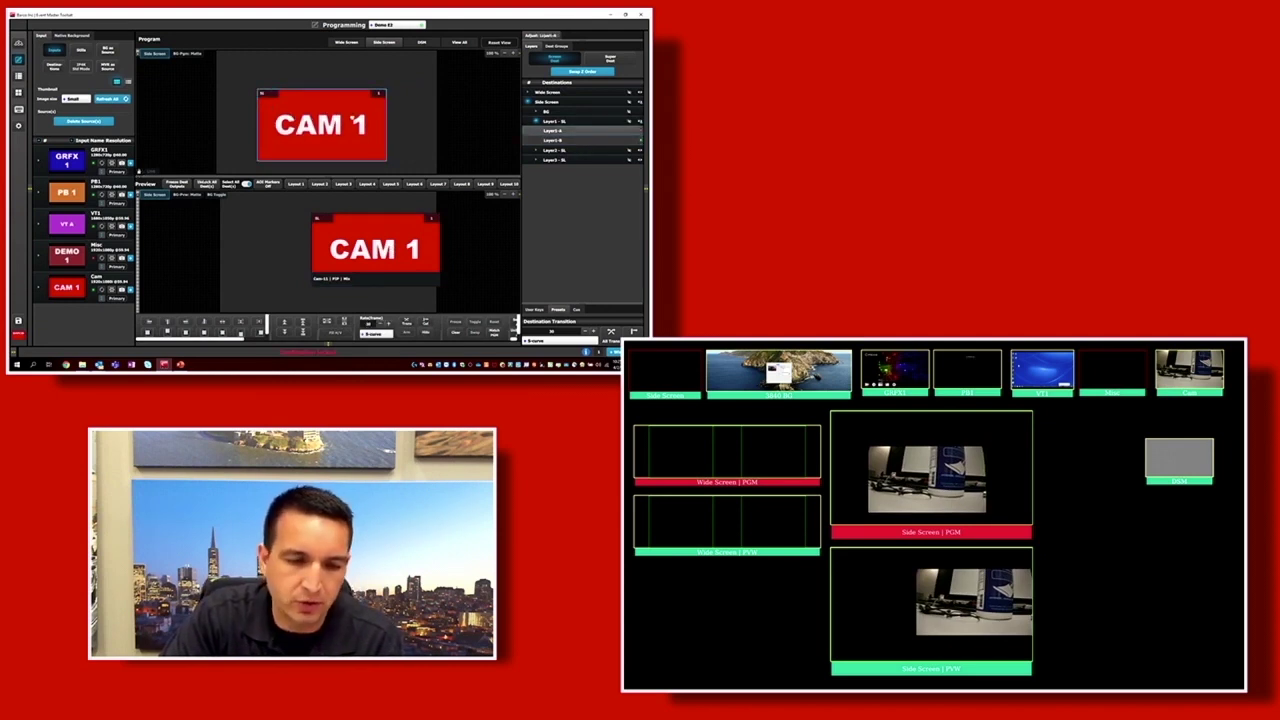
{"action": "left_click_drag", "start_coordinate": [409, 263], "coordinate": [382, 263]}
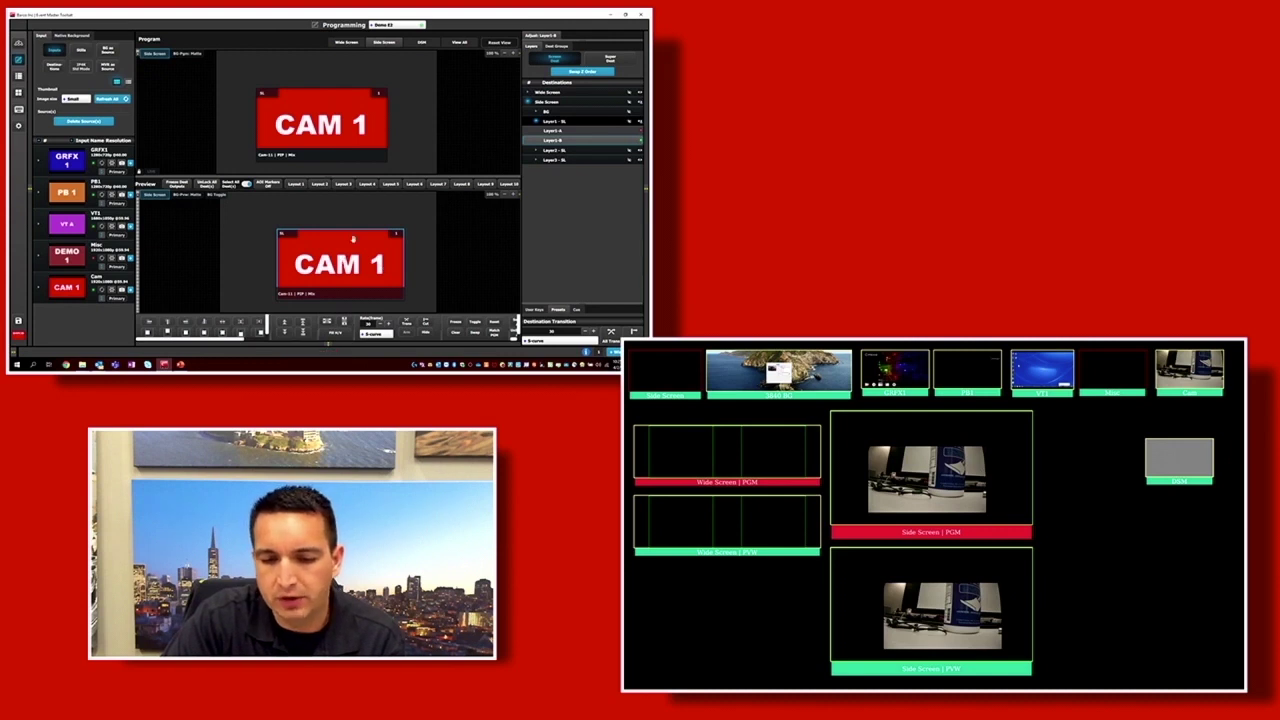
{"action": "left_click_drag", "start_coordinate": [358, 235], "coordinate": [403, 238]}
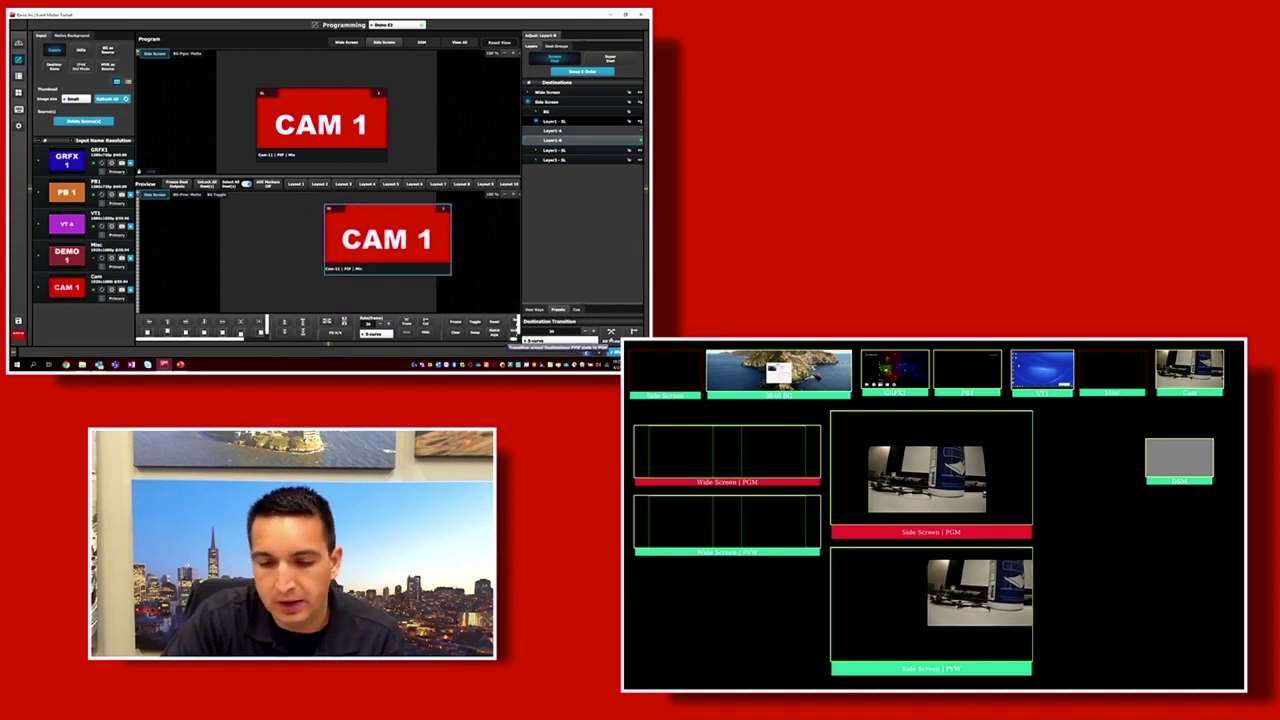
Transition the moved layer to program, change the preview source to PB1 and GRFX1, and transition again.
{"action": "left_click", "coordinate": [611, 332]}
{"action": "left_click_drag", "start_coordinate": [66, 191], "coordinate": [368, 233]}
{"action": "left_click_drag", "start_coordinate": [66, 158], "coordinate": [230, 234]}
{"action": "left_click", "coordinate": [611, 331]}
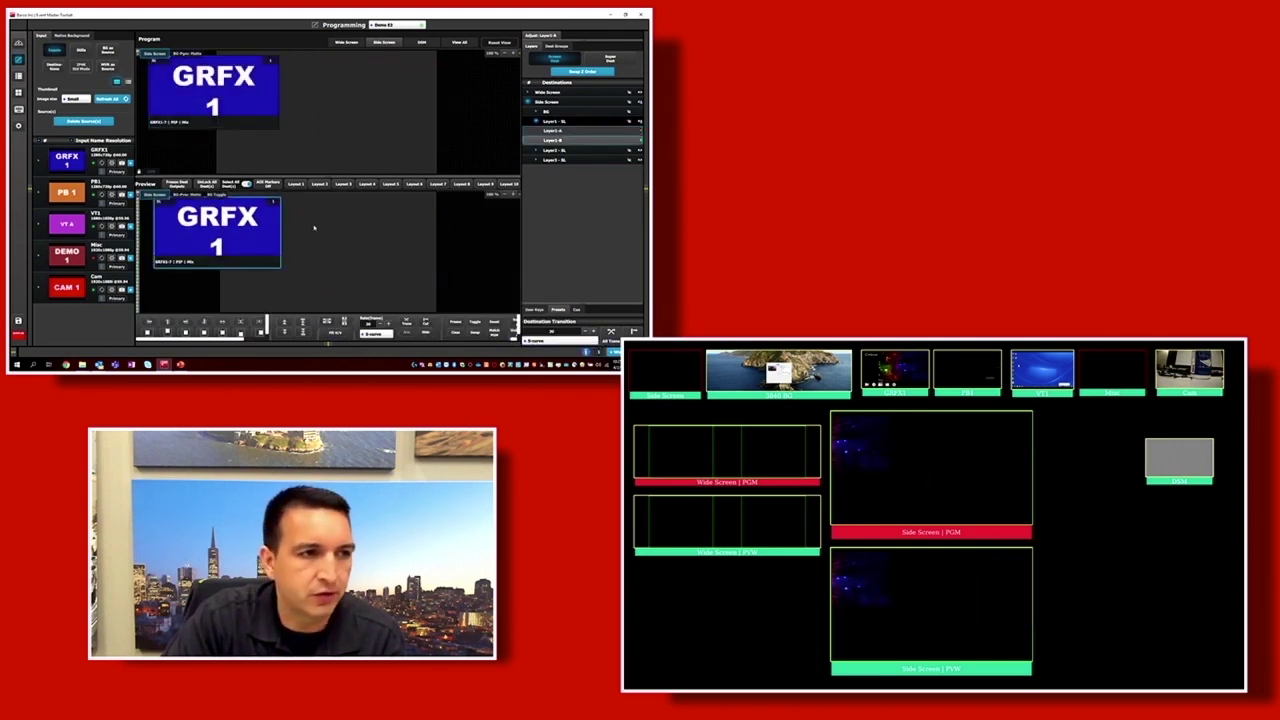
Fill the Side Screen with the GRFX1 layer and take it to program, and repeat the transition with Cam as its source.
{"action": "left_click_drag", "start_coordinate": [267, 234], "coordinate": [428, 218]}
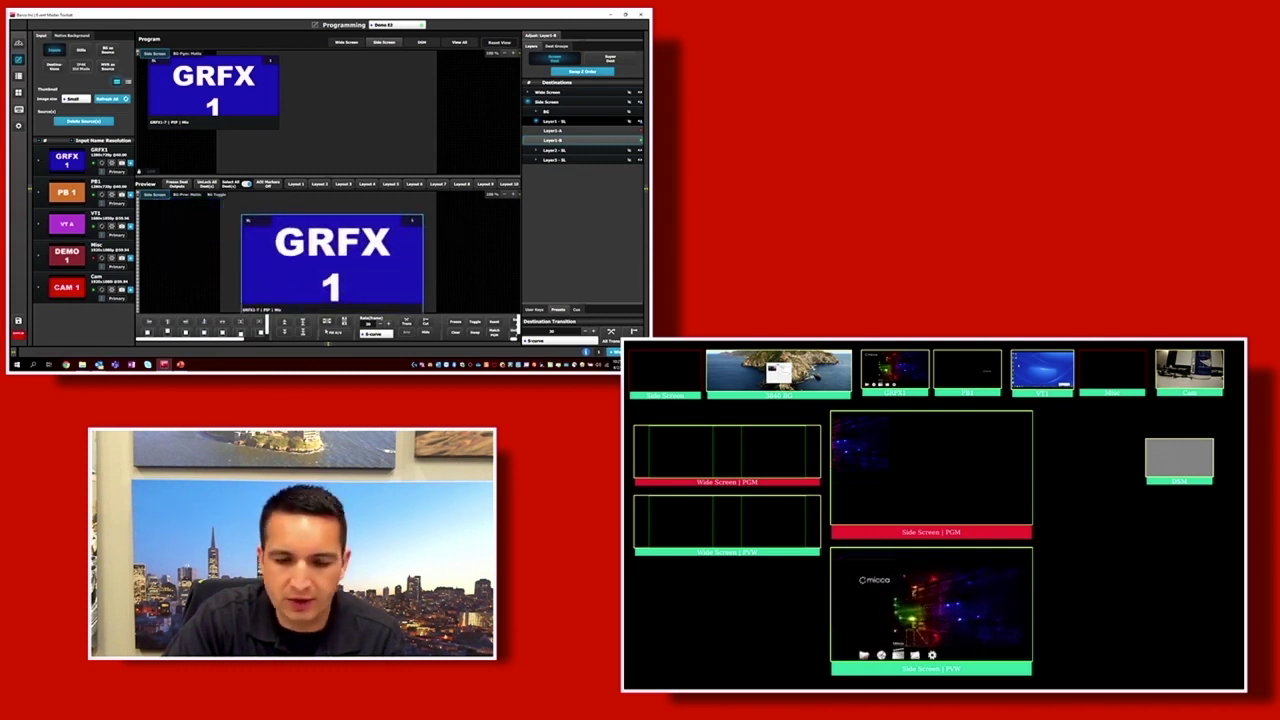
{"action": "left_click", "coordinate": [340, 329]}
{"action": "left_click", "coordinate": [582, 341]}
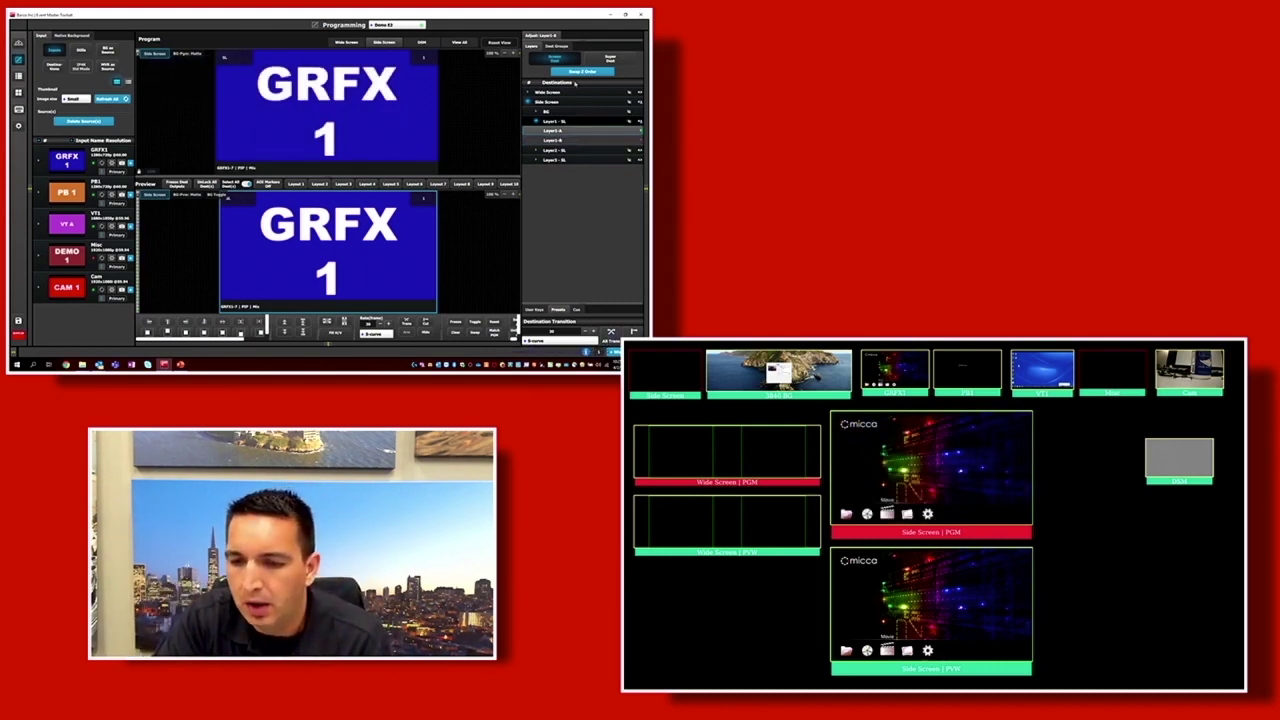
{"action": "left_click", "coordinate": [66, 288]}
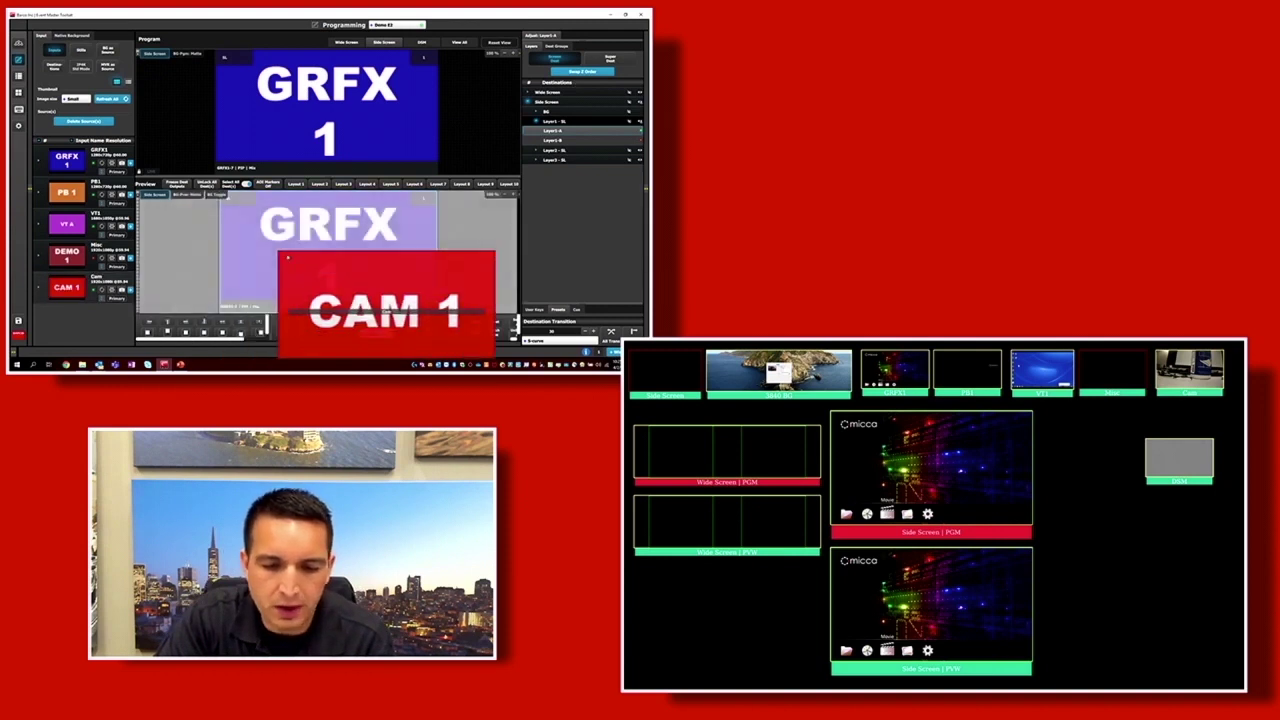
{"action": "left_click", "coordinate": [611, 337]}
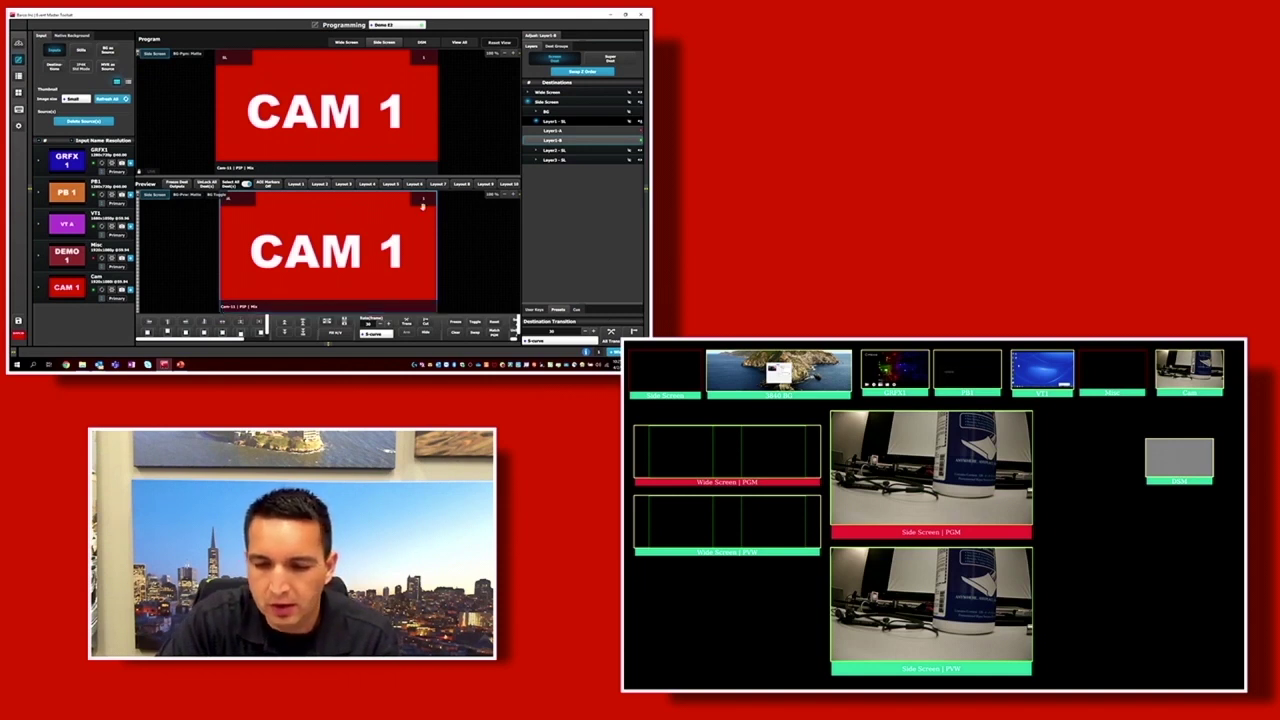
Shrink the full-screen CAM 1 layer in the Side Screen preview and place it in the screen's upper-left corner.
{"action": "left_click_drag", "start_coordinate": [437, 198], "coordinate": [384, 220]}
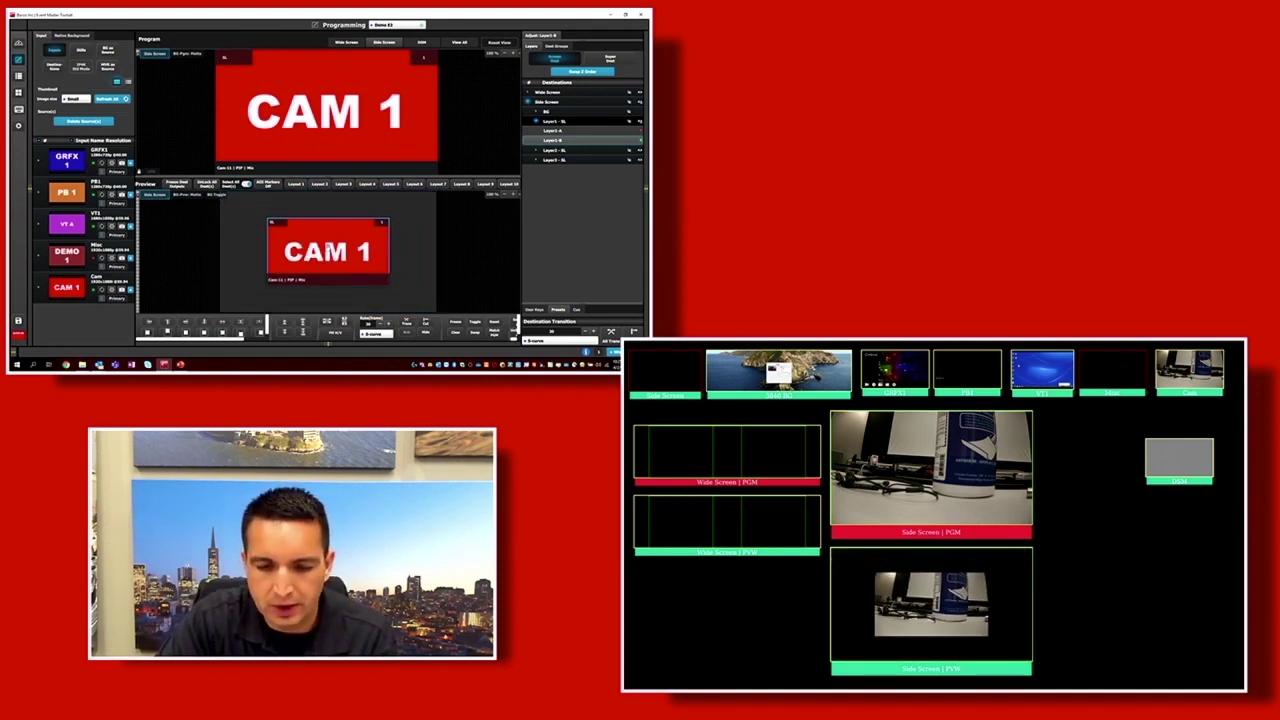
{"action": "left_click_drag", "start_coordinate": [318, 252], "coordinate": [340, 246]}
{"action": "left_click_drag", "start_coordinate": [291, 243], "coordinate": [270, 235]}
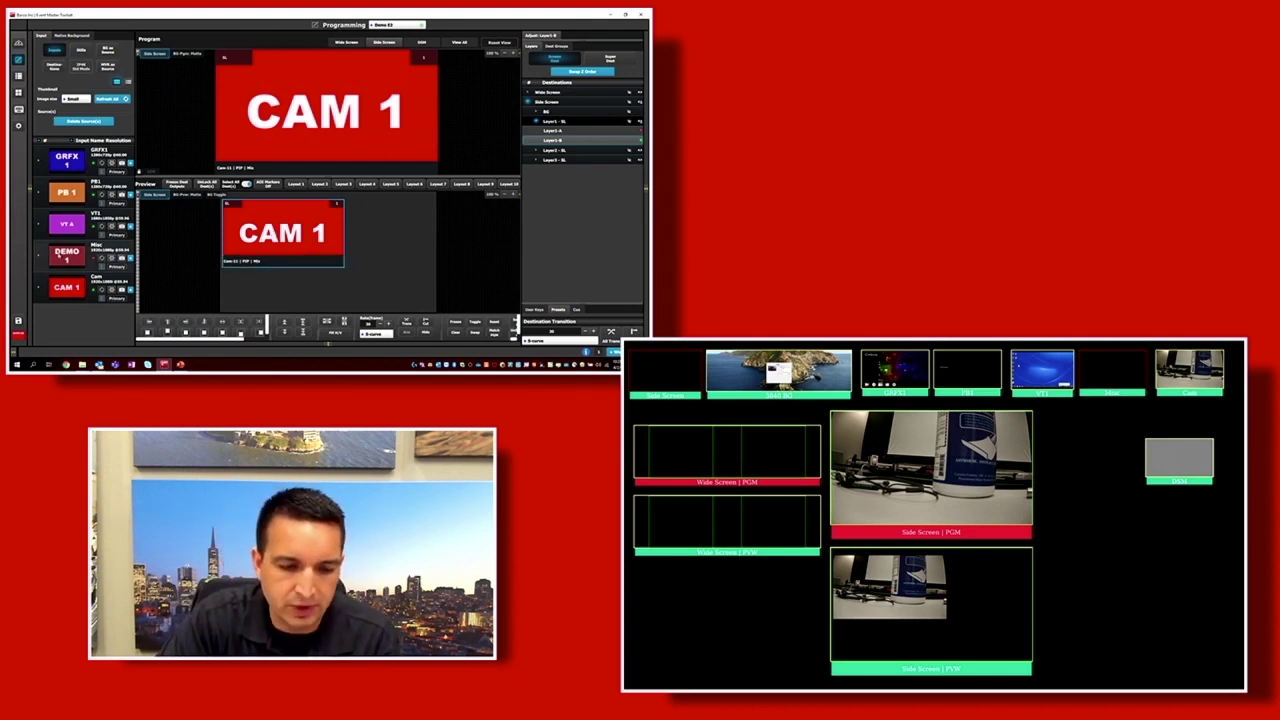
Add VT1 as a second layer in the Side Screen preview, shrunk to overlap CAM 1, and transition both to program.
{"action": "left_click_drag", "start_coordinate": [67, 223], "coordinate": [323, 251]}
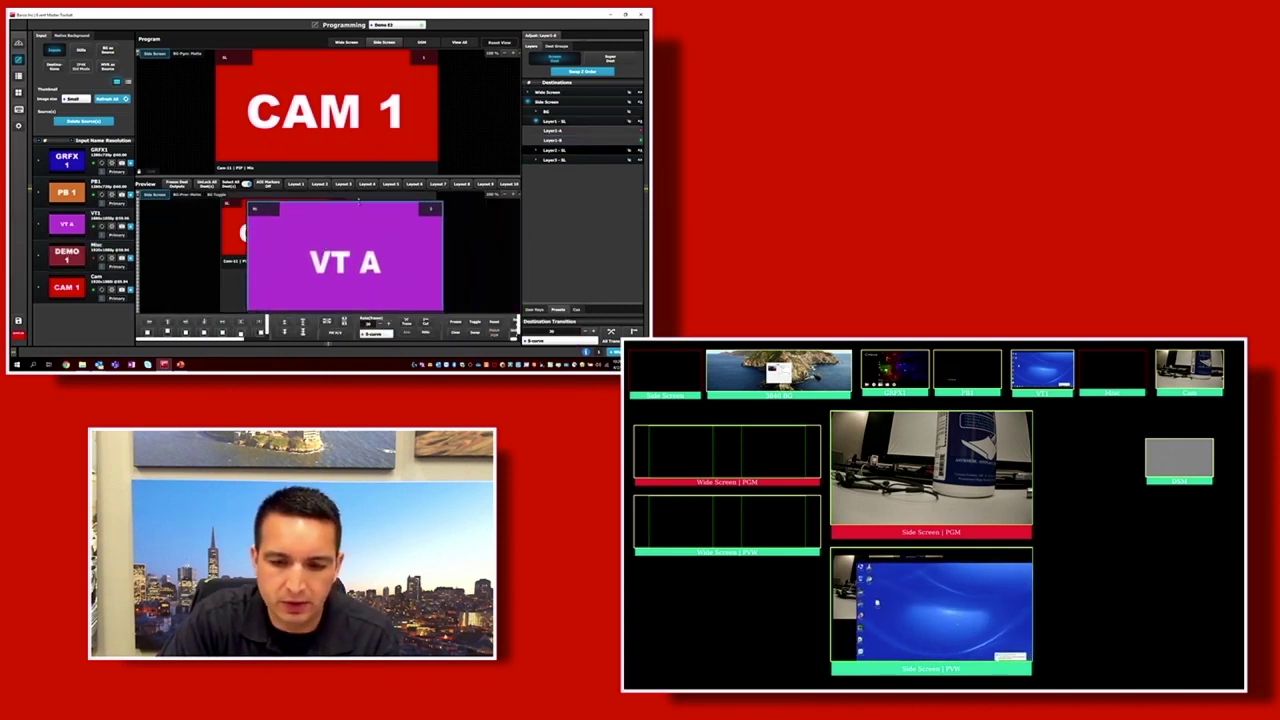
{"action": "left_click", "coordinate": [353, 273]}
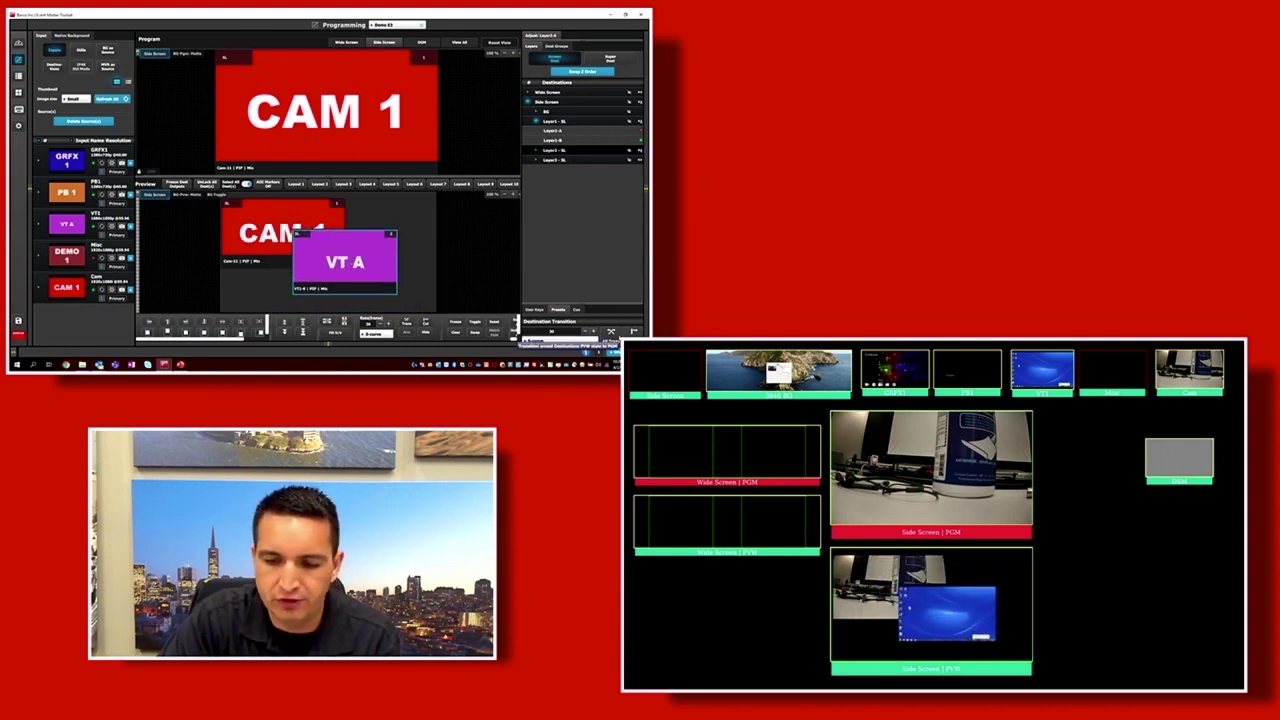
{"action": "key", "text": "space"}
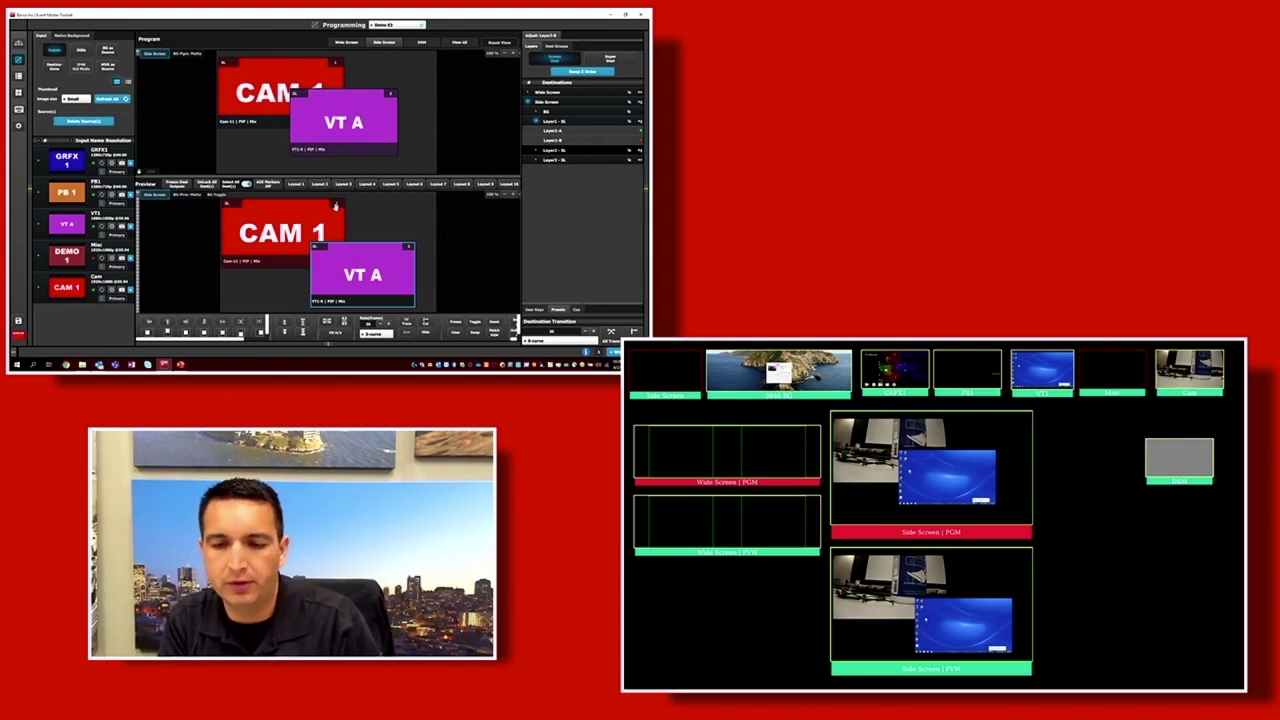
Move the VT A layer further over CAM 1 in the preview, send it behind CAM 1, and bring it back in front.
{"action": "left_click_drag", "start_coordinate": [362, 285], "coordinate": [350, 262]}
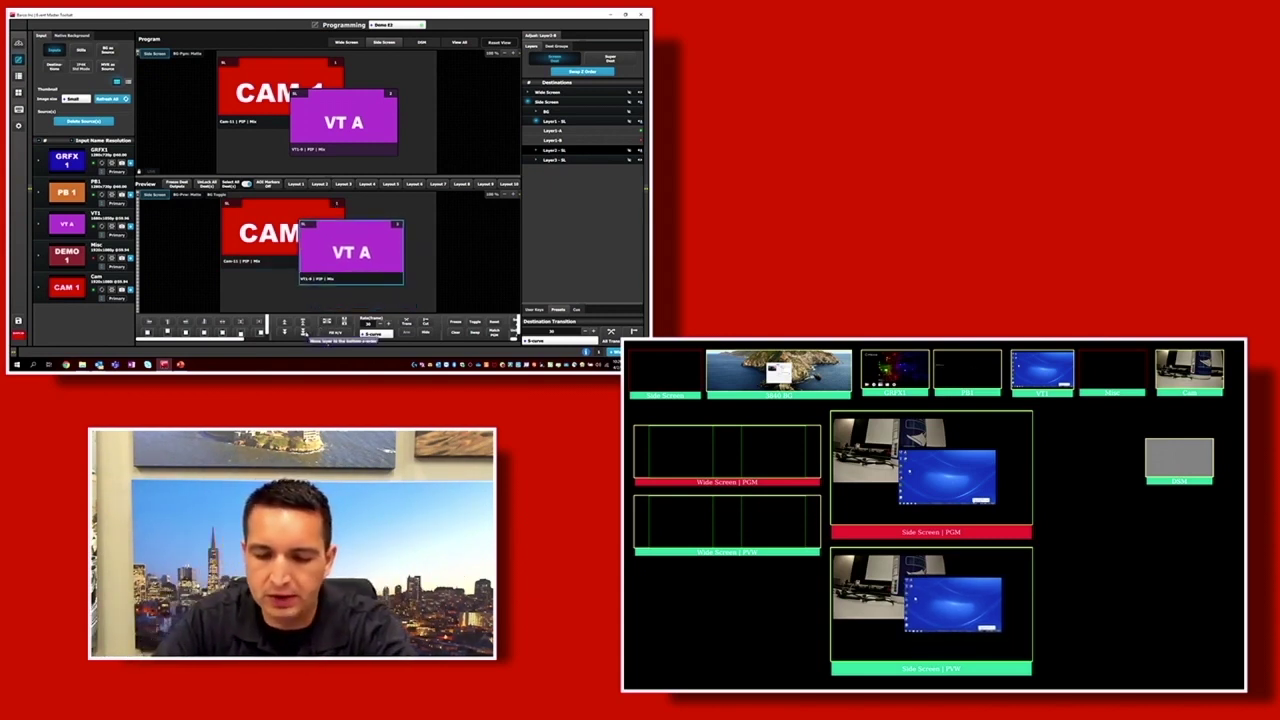
{"action": "left_click", "coordinate": [303, 325]}
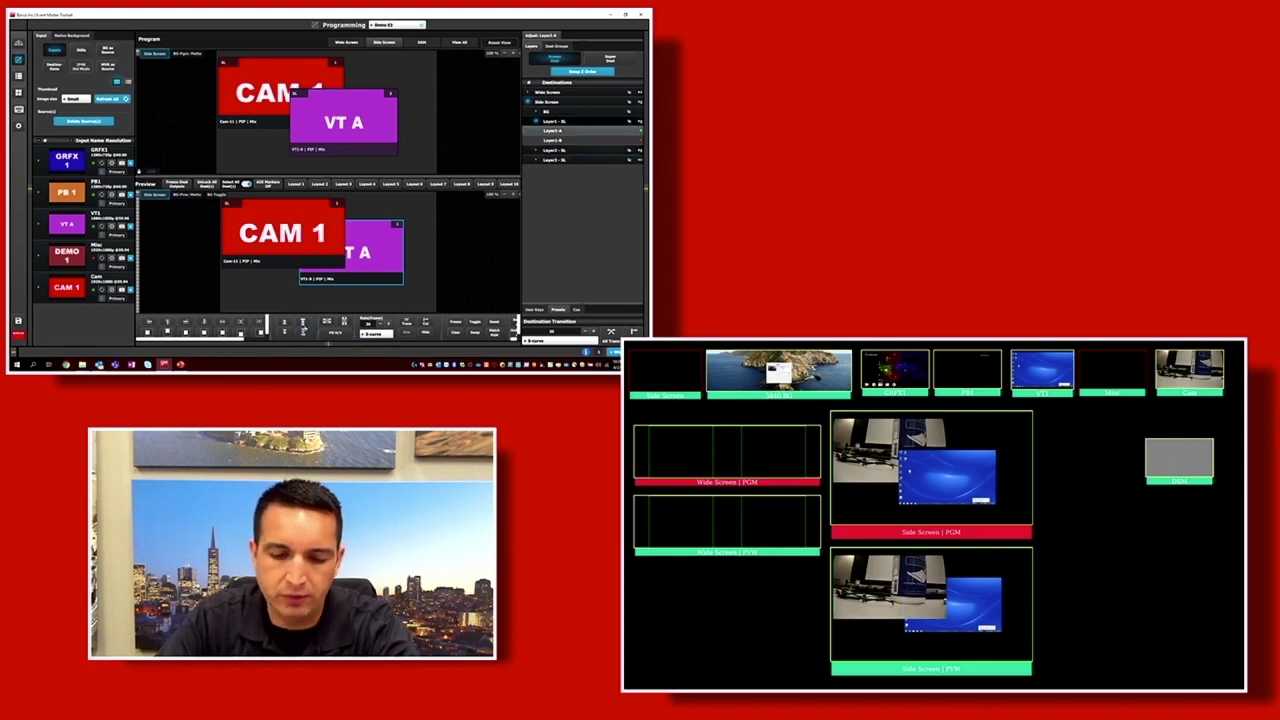
{"action": "left_click", "coordinate": [303, 324]}
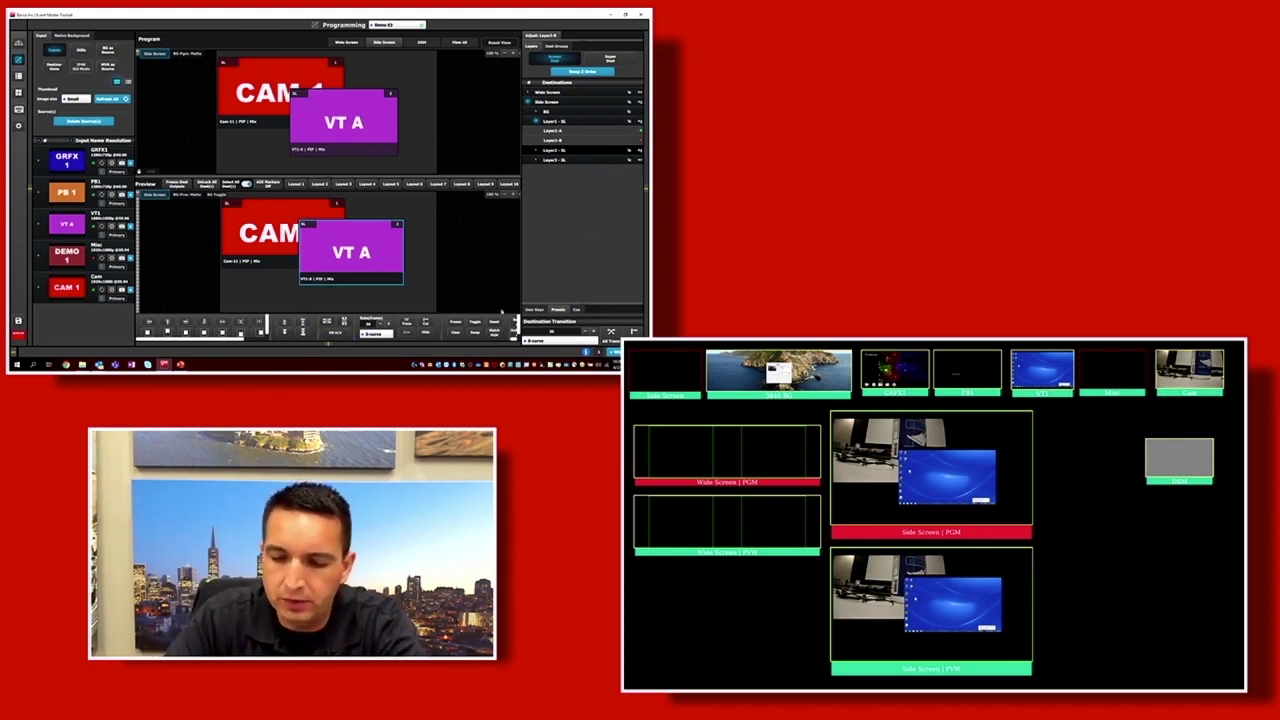
Show the user keys, clear the CAM 1 layer from the Side Screen preview, and move VT A toward the screen's left edge.
{"action": "left_click", "coordinate": [536, 310]}
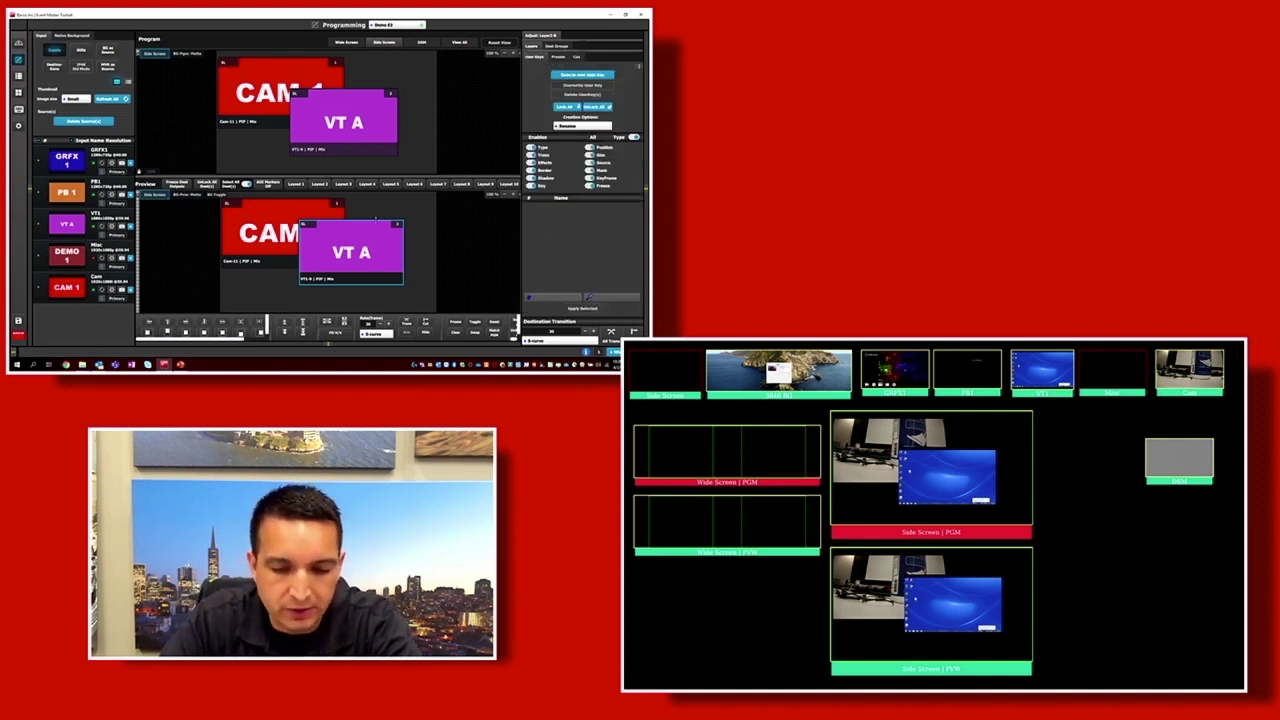
{"action": "left_click", "coordinate": [248, 236]}
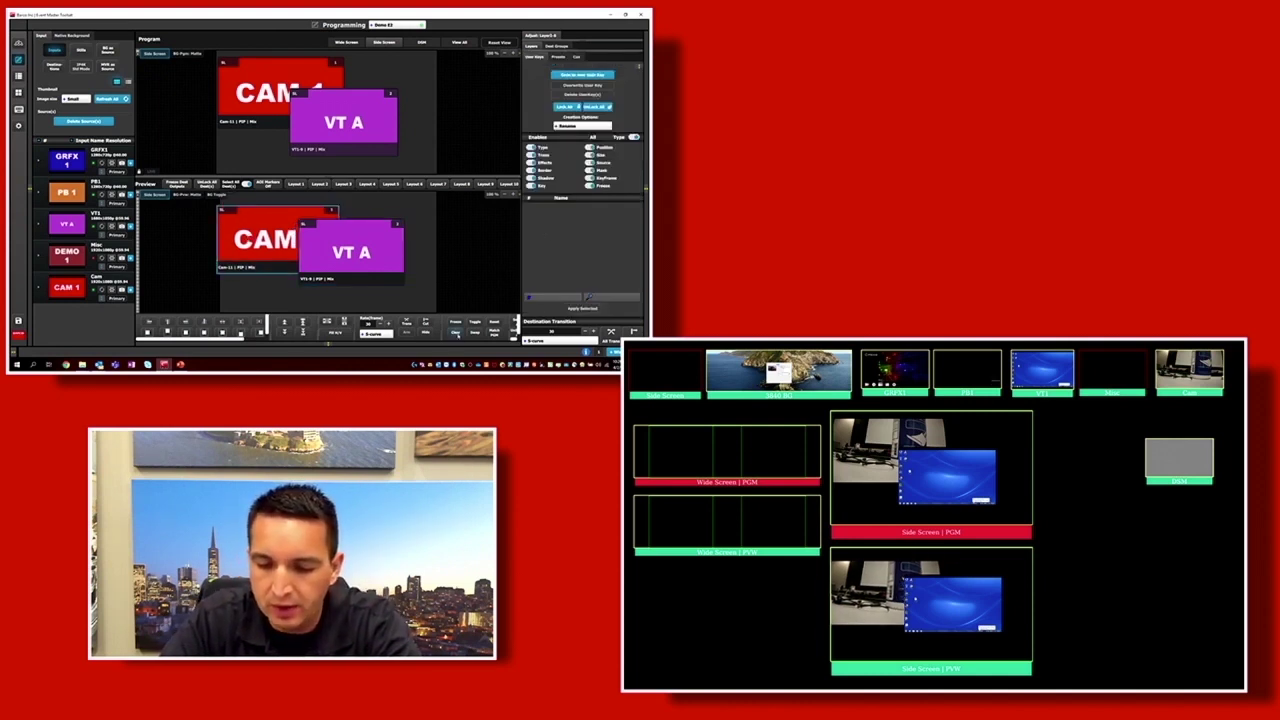
{"action": "key", "text": "Delete"}
{"action": "left_click_drag", "start_coordinate": [368, 250], "coordinate": [310, 233]}
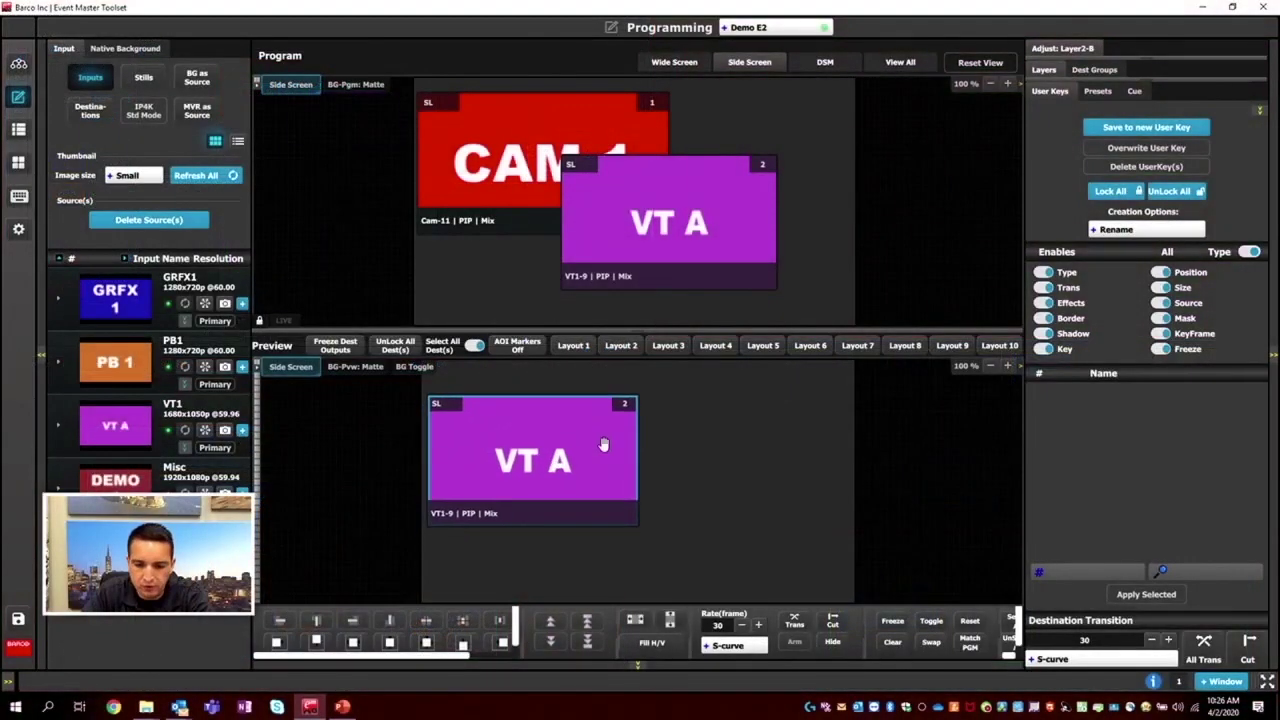
Scale the VT A layer down to a small picture and place it in the upper-left corner of the Side Screen preview.
{"action": "scroll", "coordinate": [671, 437], "scroll_direction": "up", "scroll_amount": 3}
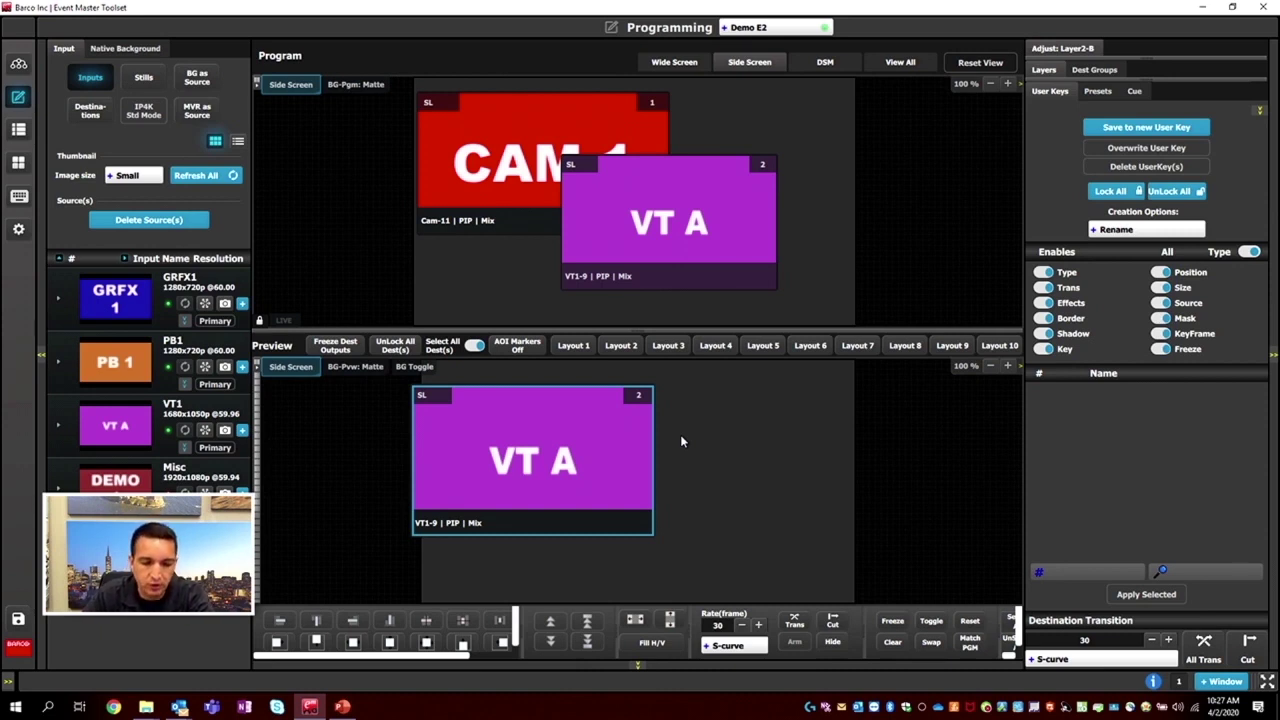
{"action": "left_click_drag", "start_coordinate": [586, 420], "coordinate": [613, 430]}
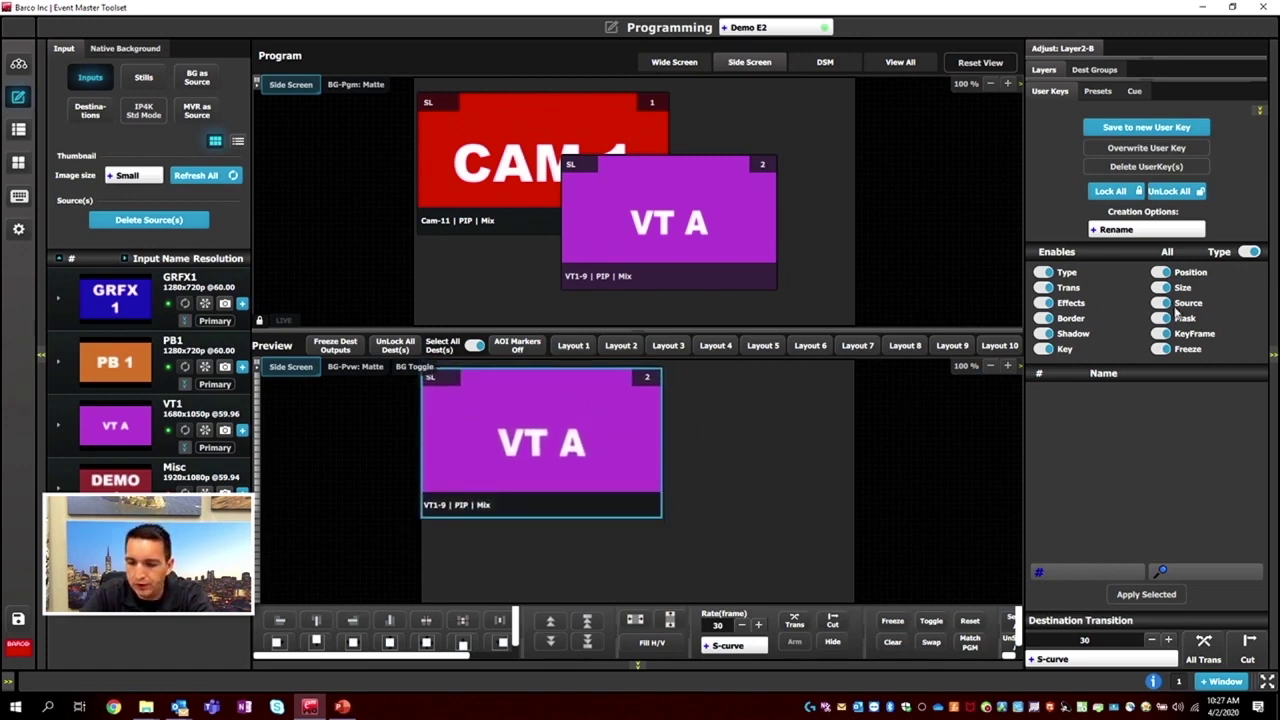
{"action": "left_click_drag", "start_coordinate": [505, 458], "coordinate": [545, 468]}
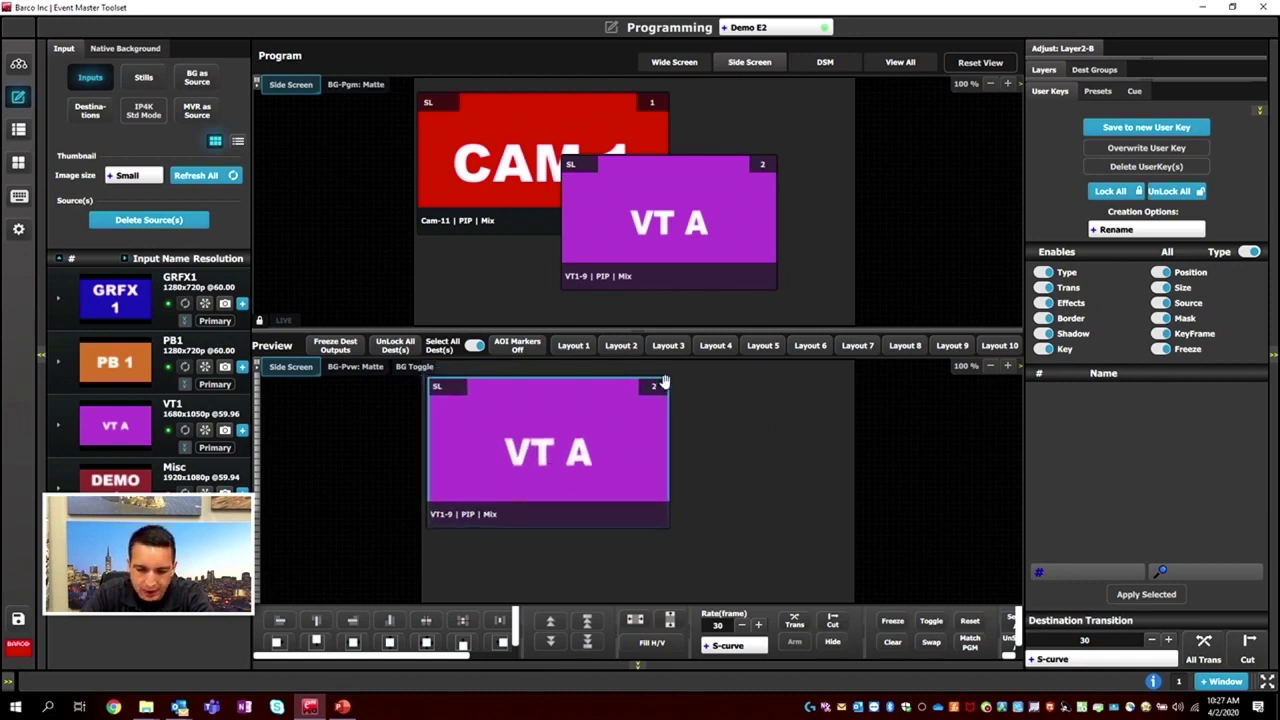
{"action": "left_click_drag", "start_coordinate": [668, 381], "coordinate": [621, 409]}
{"action": "left_click_drag", "start_coordinate": [504, 427], "coordinate": [467, 403]}
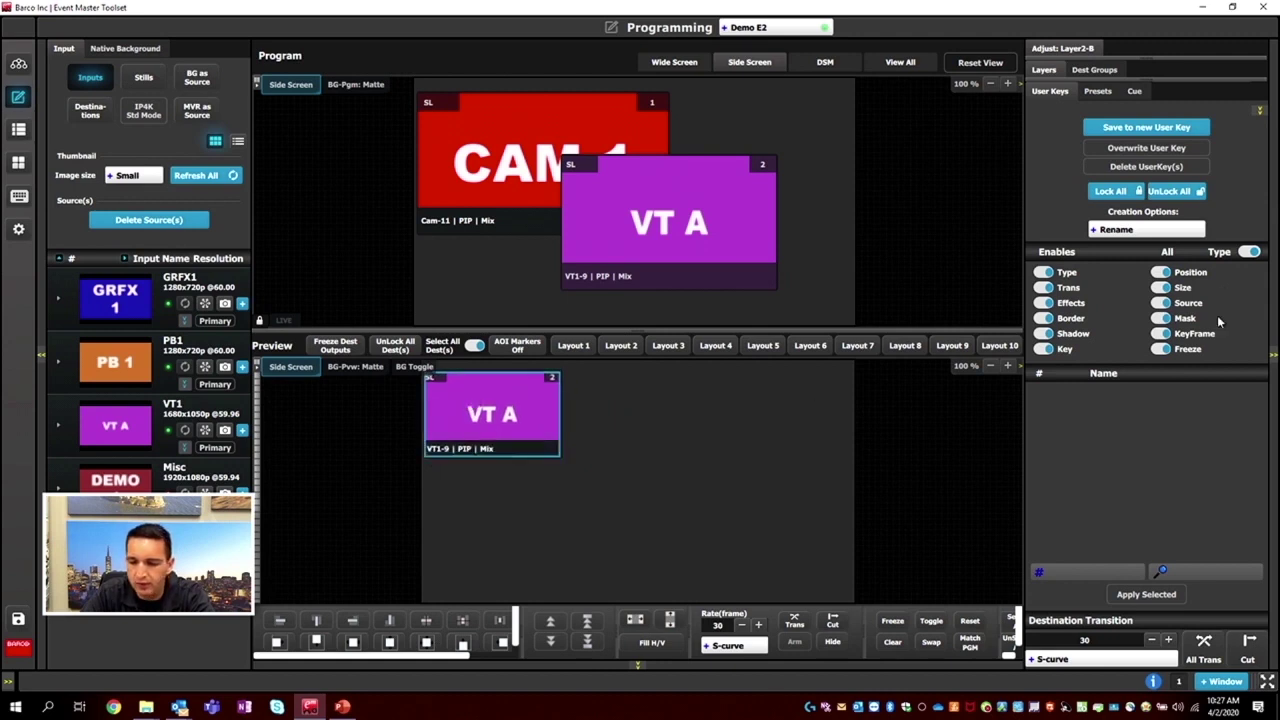
Save only the VT A layer's Position and Size to a new user key named "Top Left small".
{"action": "left_click", "coordinate": [1250, 253]}
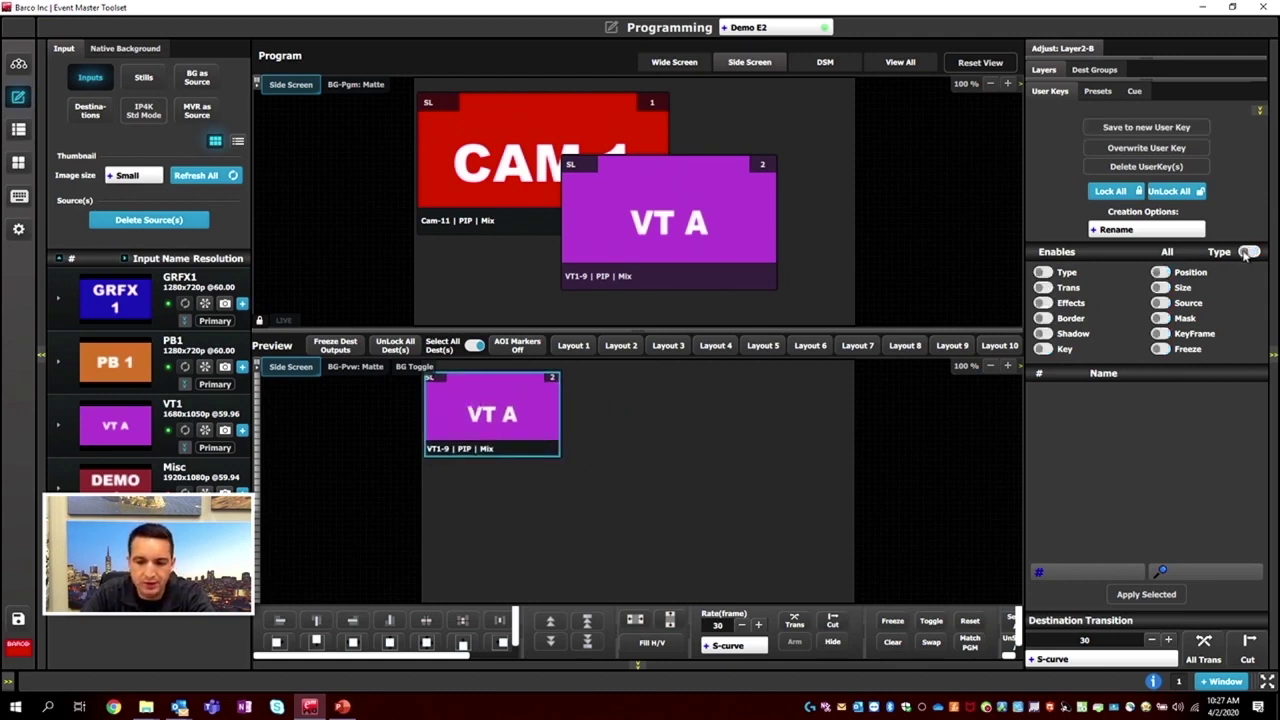
{"action": "left_click", "coordinate": [1163, 273]}
{"action": "left_click", "coordinate": [1162, 288]}
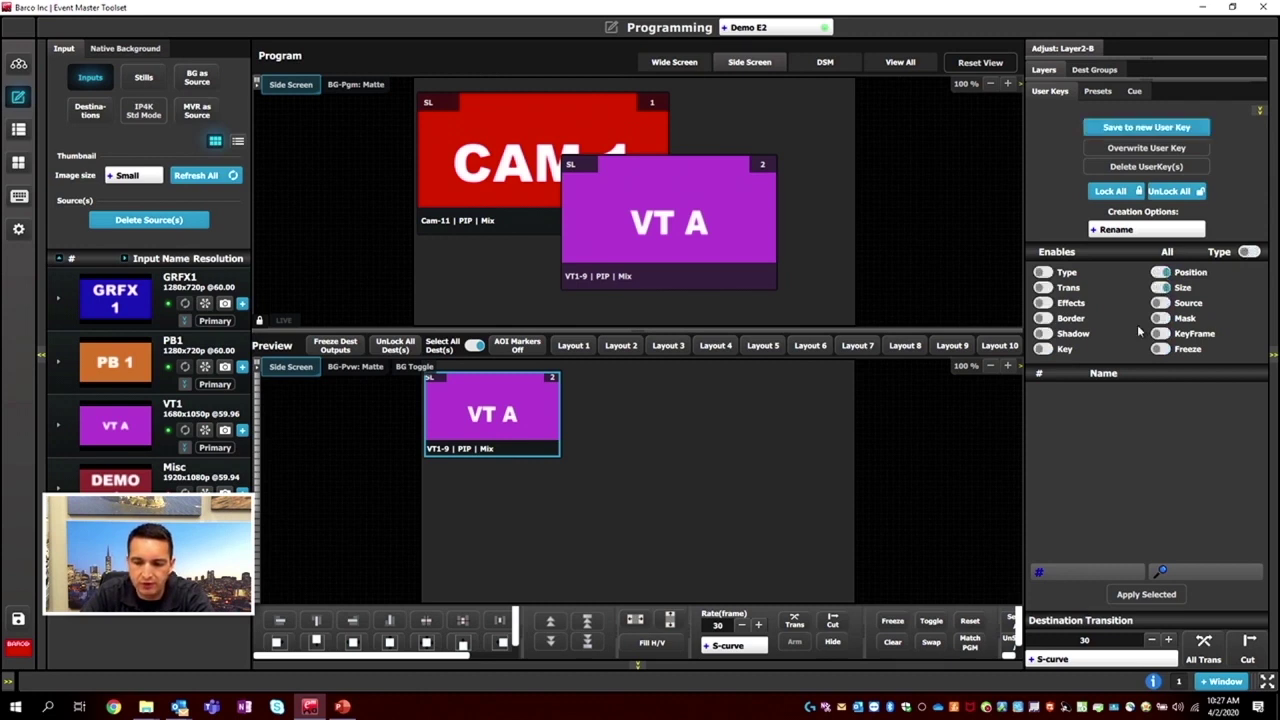
{"action": "left_click", "coordinate": [1132, 128]}
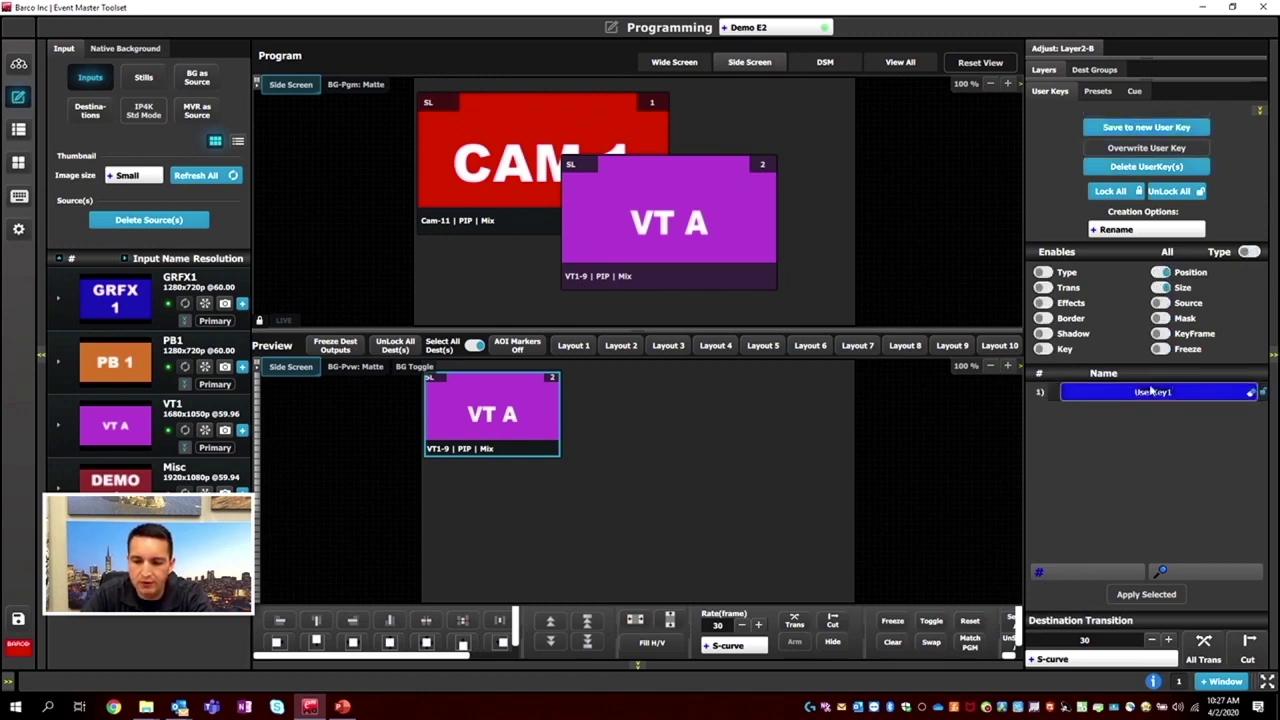
{"action": "key", "text": "BackSpace"}
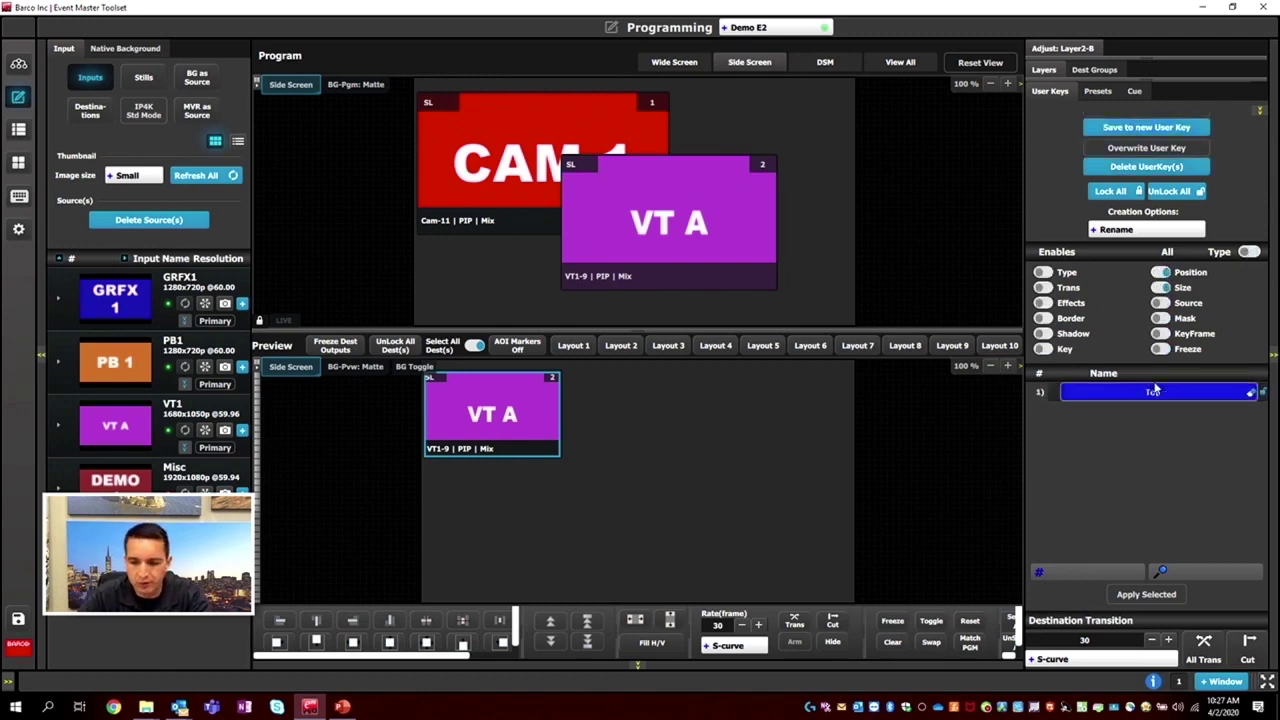
{"action": "type", "text": "Top Left"}
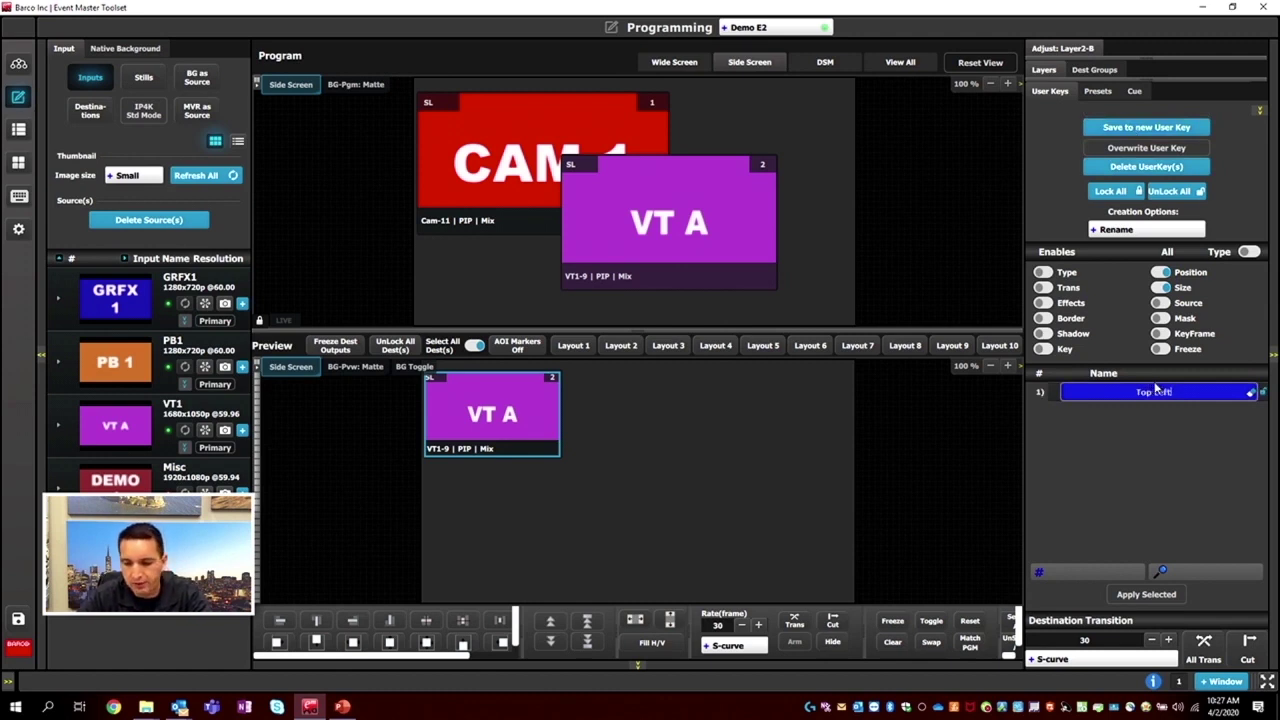
{"action": "type", "text": " small"}
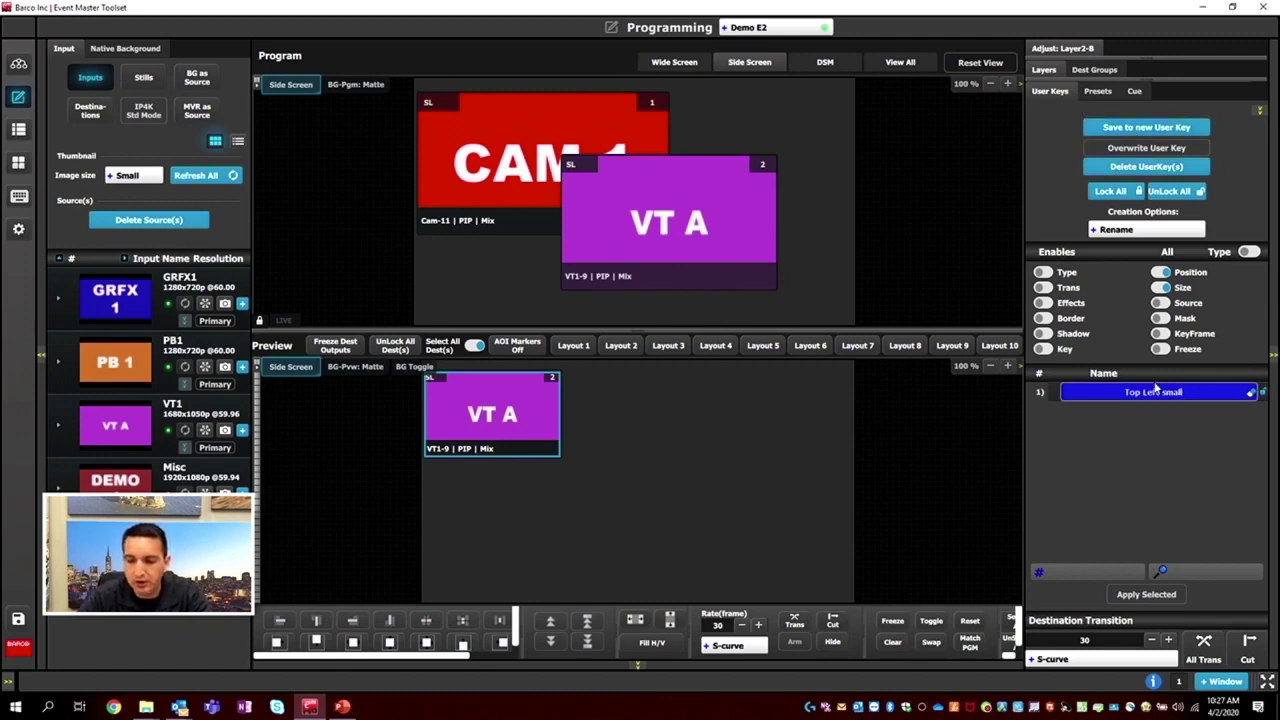
{"action": "key", "text": "Return"}
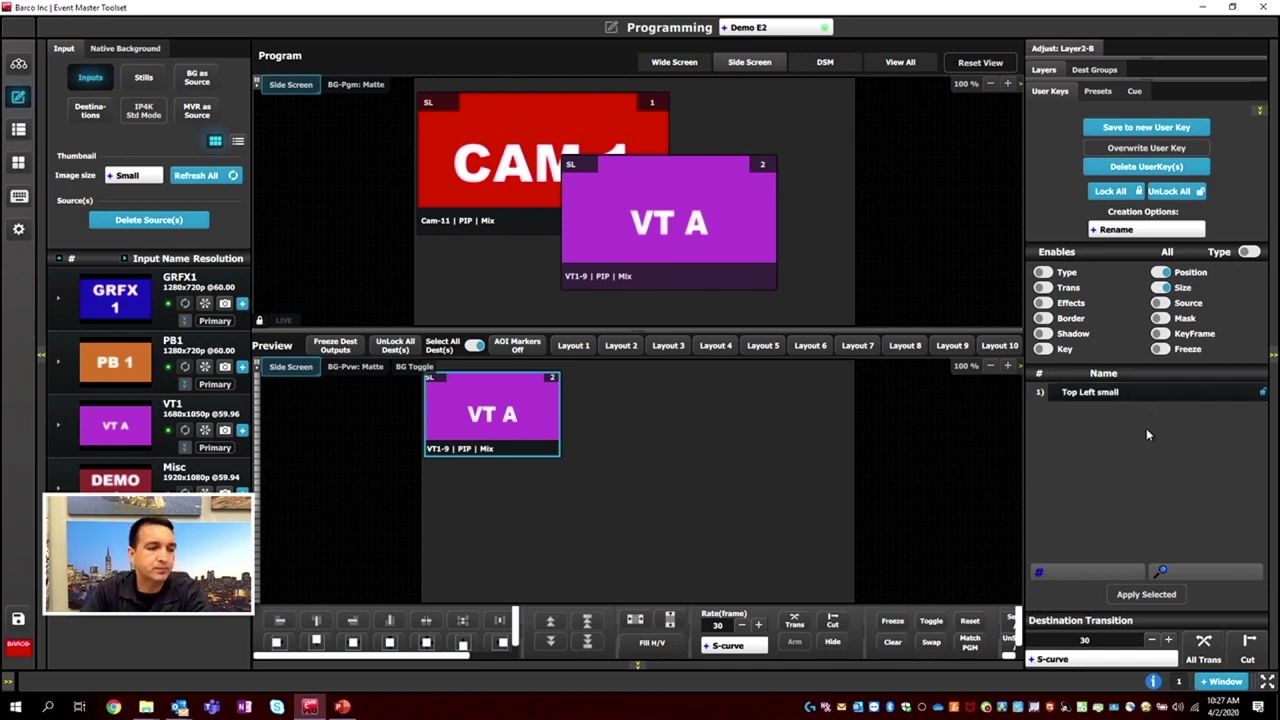
Move VT A lower in the Side Screen preview, add CAM 1 as another layer, and apply the Top Left small user key to it.
{"action": "left_click_drag", "start_coordinate": [490, 420], "coordinate": [513, 432]}
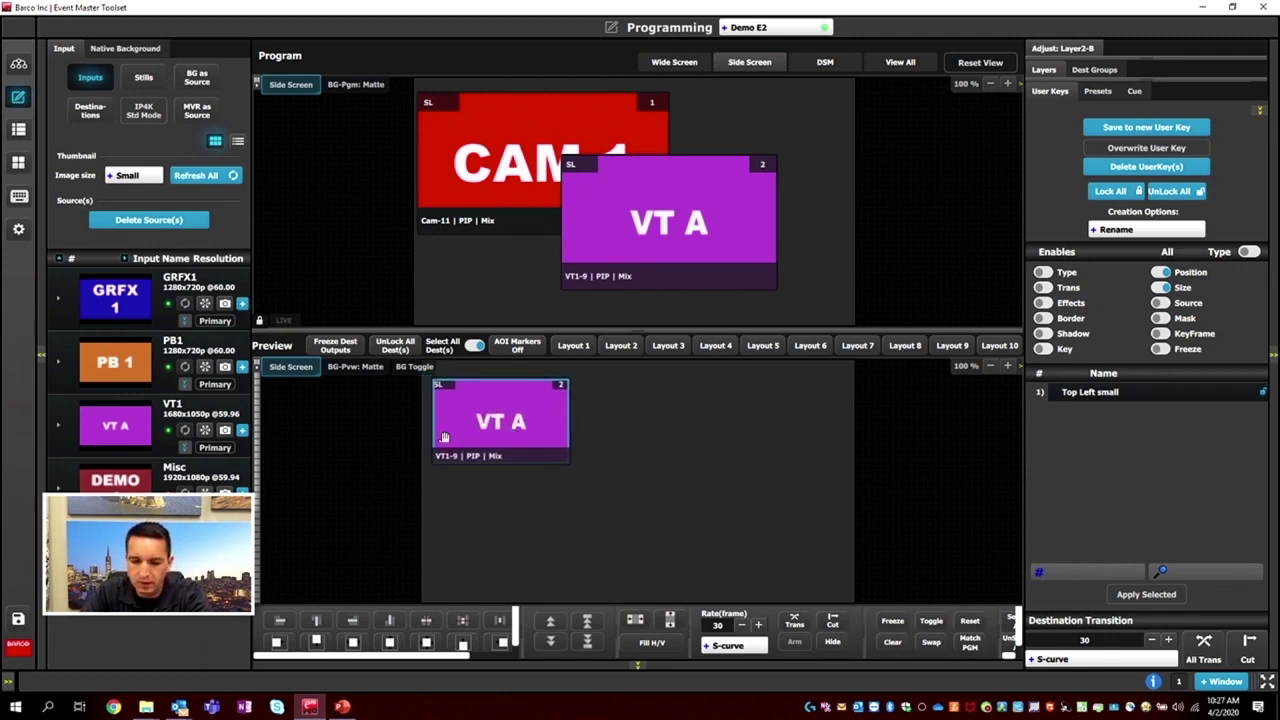
{"action": "left_click_drag", "start_coordinate": [115, 545], "coordinate": [724, 493]}
{"action": "left_click_drag", "start_coordinate": [479, 425], "coordinate": [488, 535]}
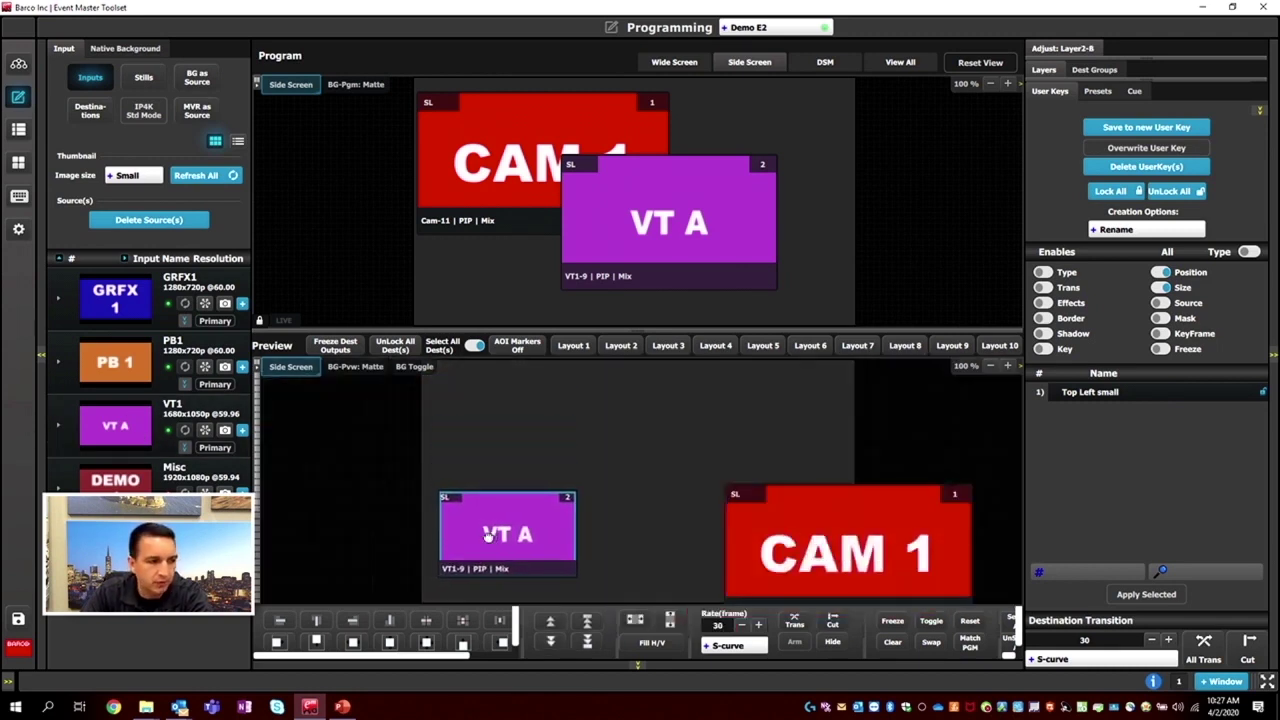
{"action": "left_click_drag", "start_coordinate": [892, 530], "coordinate": [871, 473]}
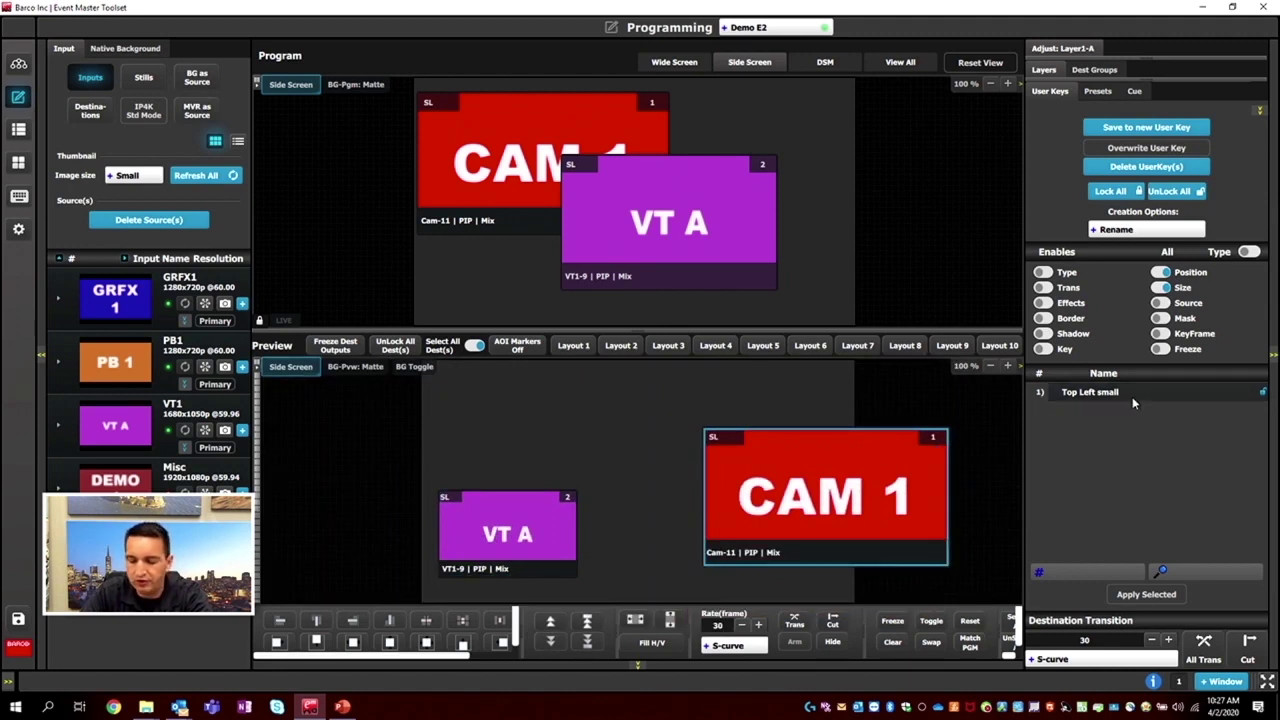
{"action": "left_click_drag", "start_coordinate": [1125, 405], "coordinate": [860, 490]}
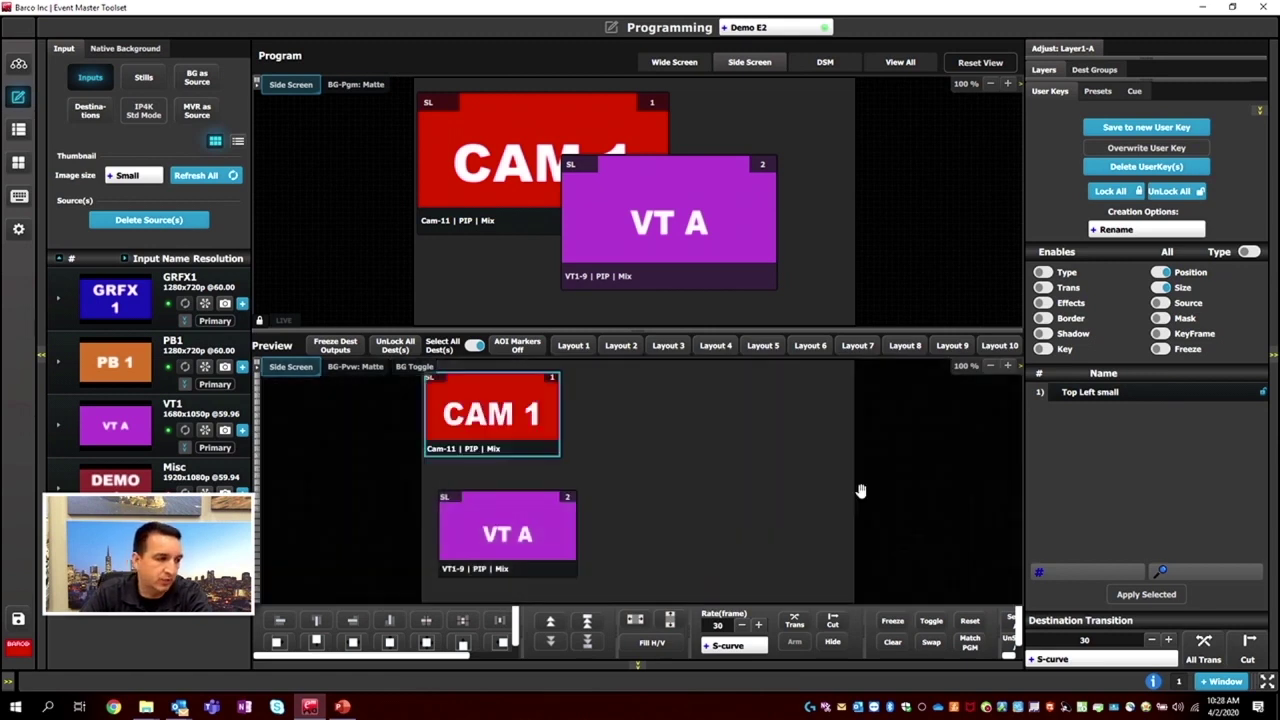
Reposition the two preview layers and recall the Top Left small user key on VT A and again on CAM 1.
{"action": "left_click_drag", "start_coordinate": [495, 538], "coordinate": [801, 513]}
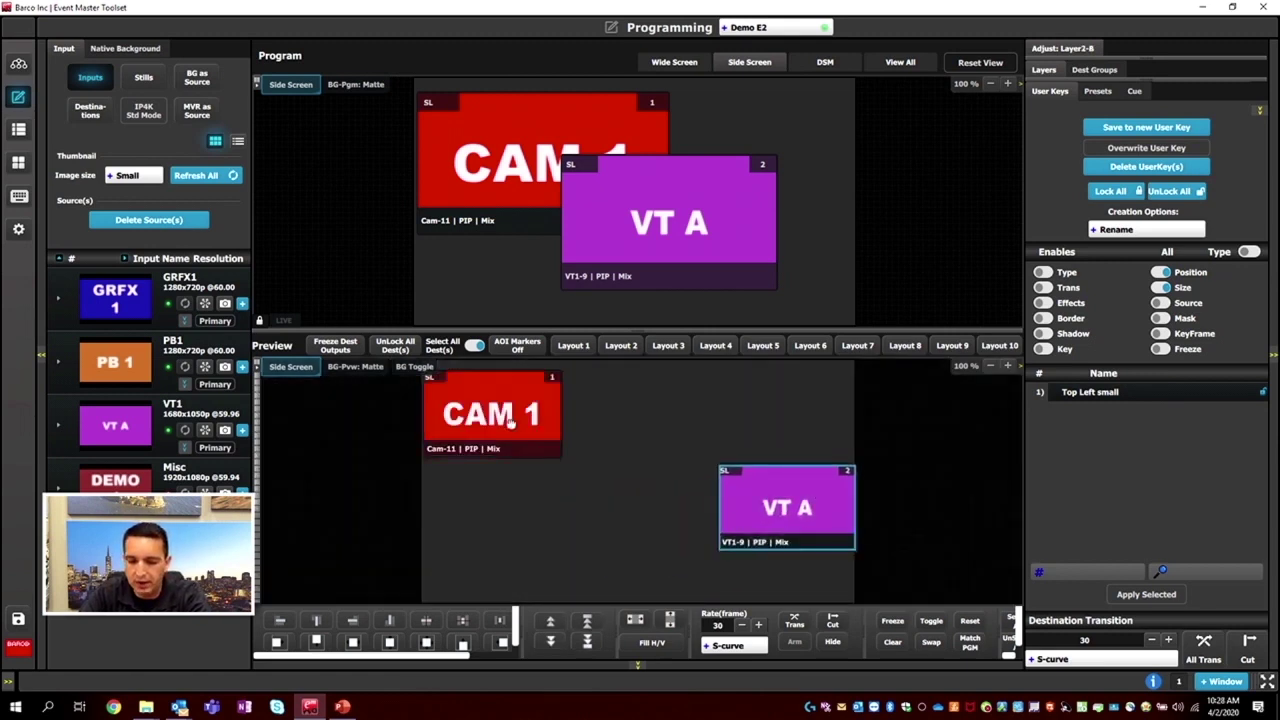
{"action": "left_click_drag", "start_coordinate": [510, 422], "coordinate": [541, 512]}
{"action": "left_click_drag", "start_coordinate": [1140, 393], "coordinate": [797, 500]}
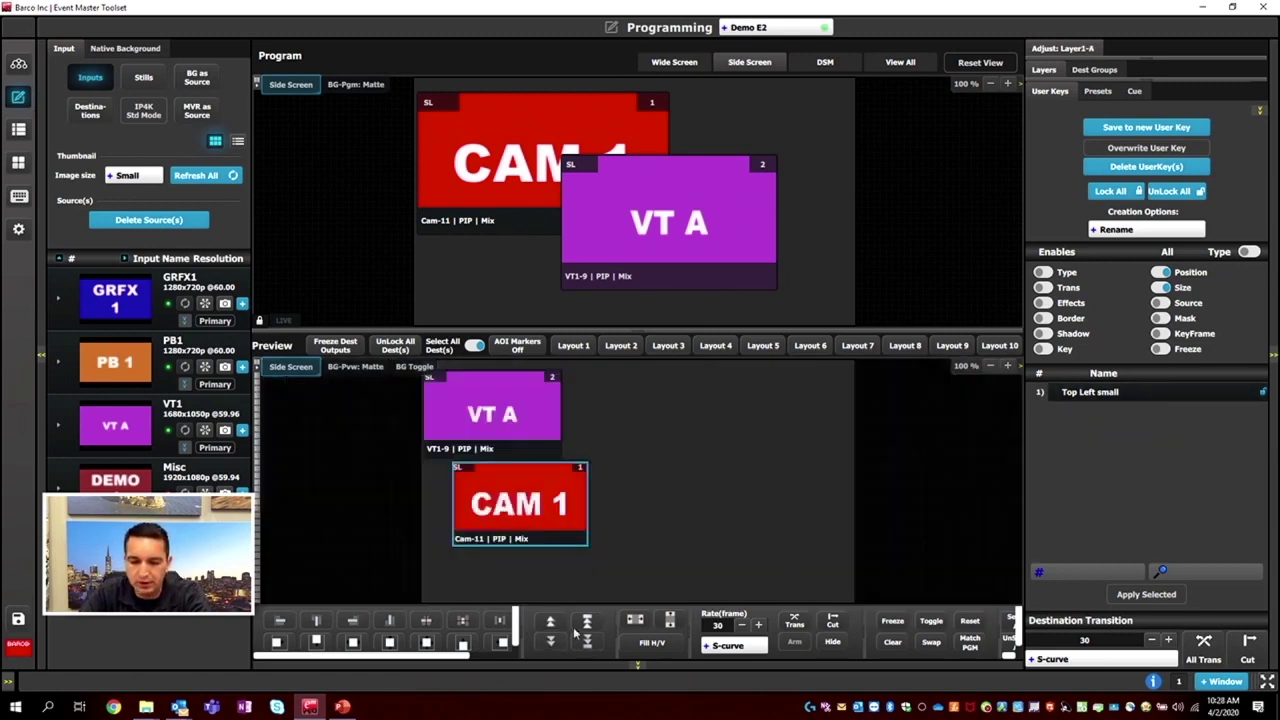
{"action": "left_click_drag", "start_coordinate": [467, 490], "coordinate": [640, 533]}
{"action": "left_click_drag", "start_coordinate": [1134, 391], "coordinate": [771, 523]}
{"action": "left_click_drag", "start_coordinate": [494, 399], "coordinate": [502, 483]}
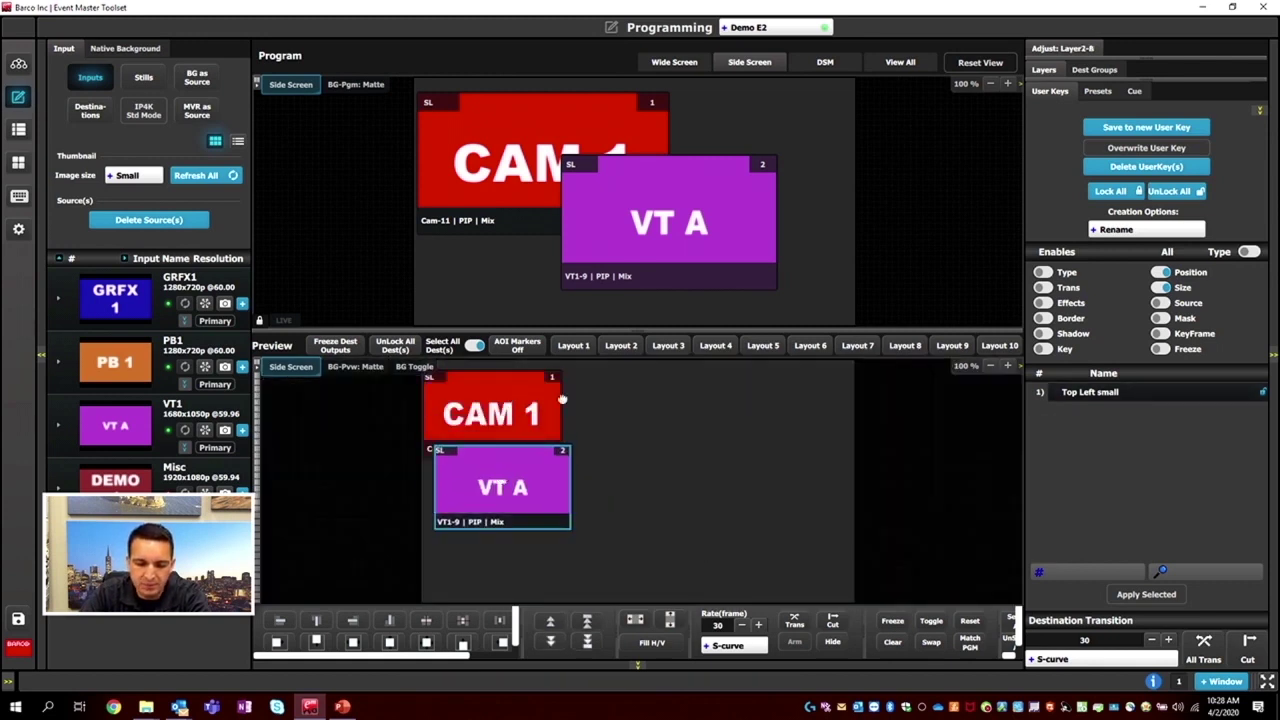
Move CAM 1 to the upper middle of the Side Screen preview and show its layer adjustment settings.
{"action": "left_click_drag", "start_coordinate": [517, 412], "coordinate": [768, 450]}
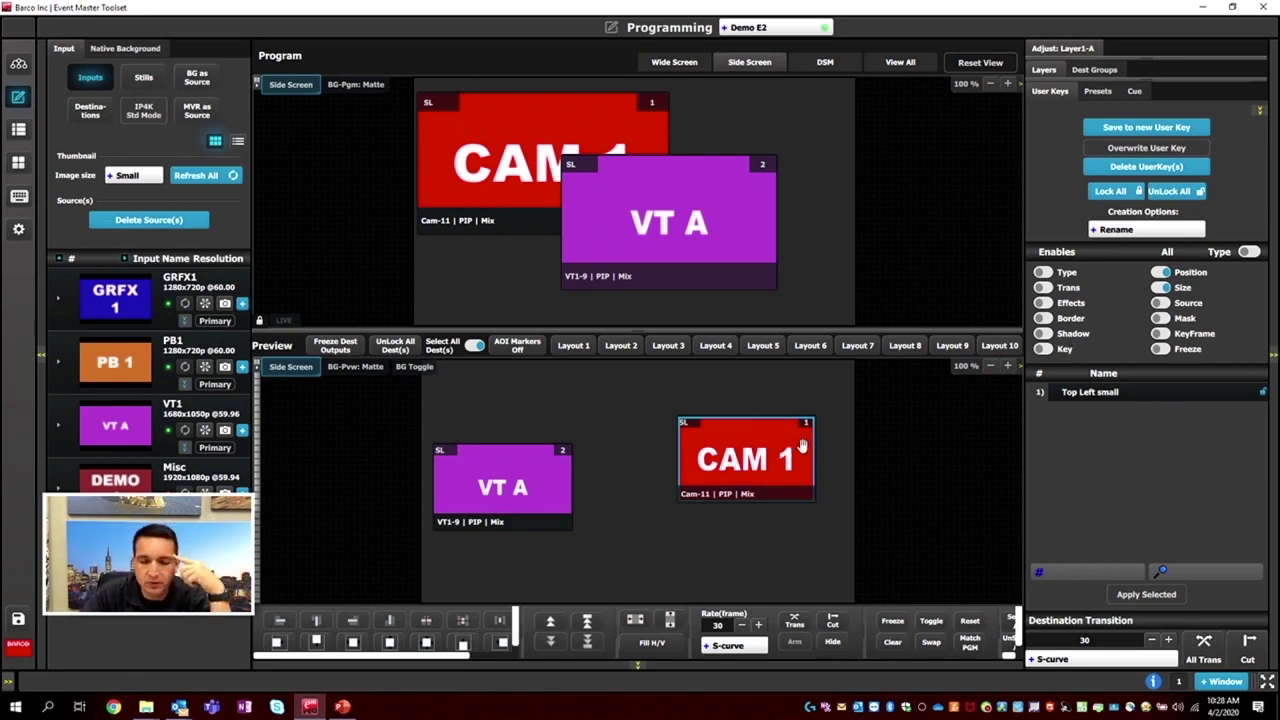
{"action": "left_click_drag", "start_coordinate": [737, 460], "coordinate": [680, 419]}
{"action": "left_click", "coordinate": [1060, 48]}
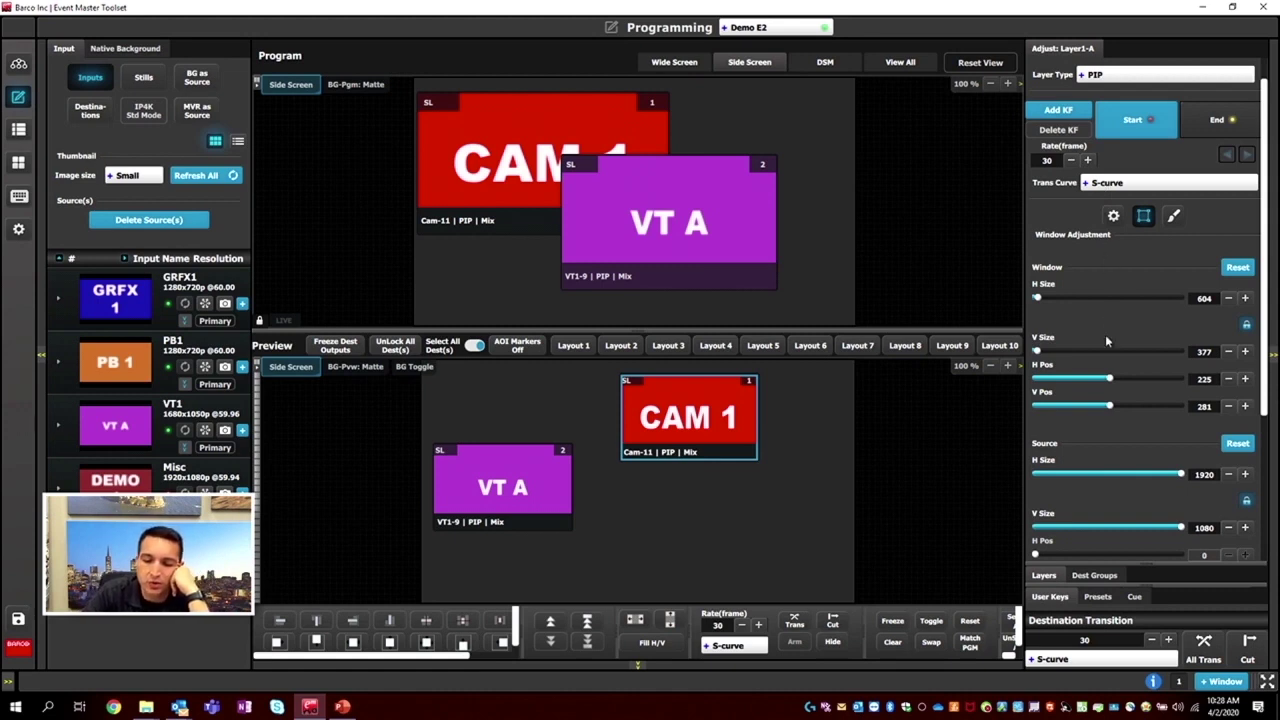
{"action": "left_click", "coordinate": [1104, 82]}
{"action": "left_click", "coordinate": [1105, 85]}
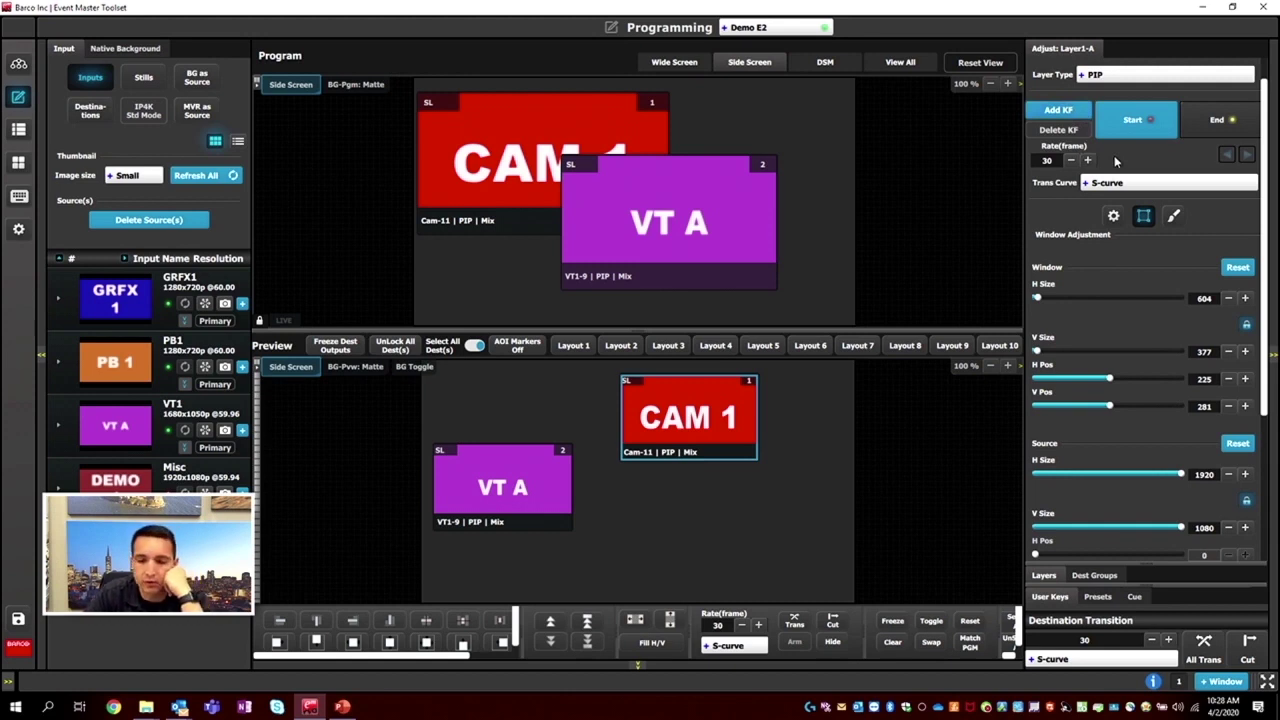
Add a Hard border to the CAM 1 layer.
{"action": "left_click", "coordinate": [1115, 217]}
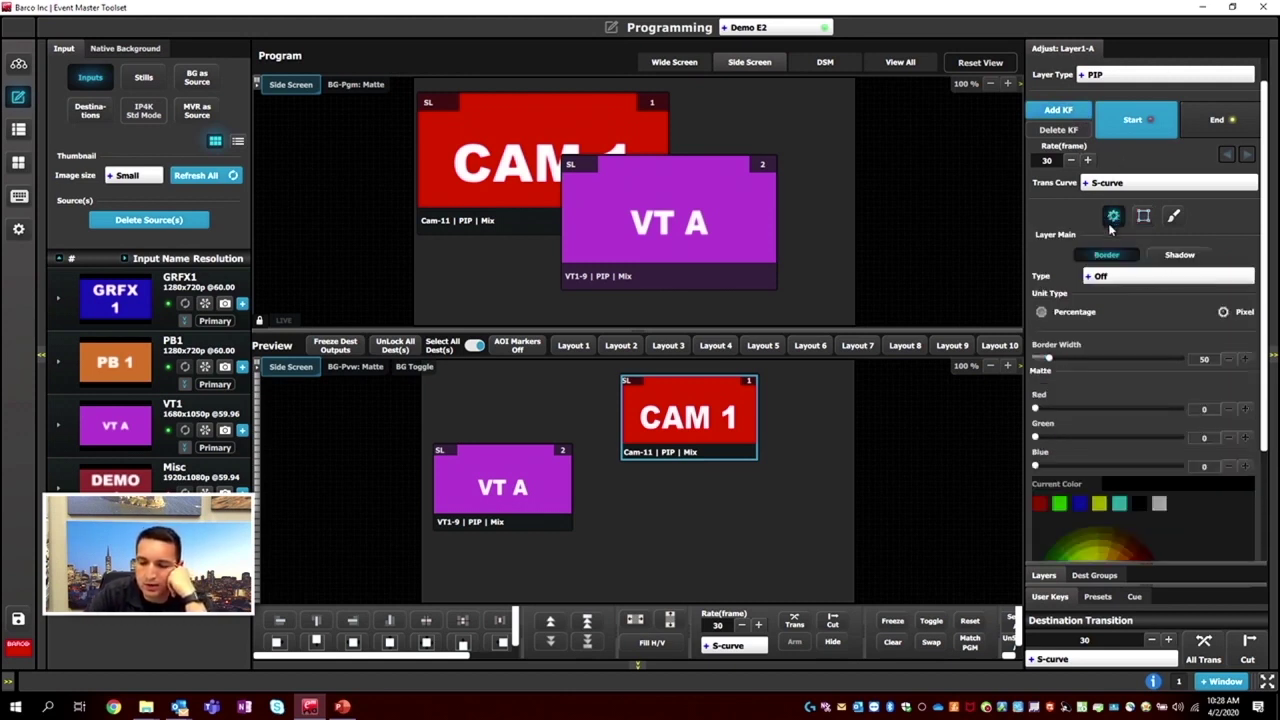
{"action": "left_click", "coordinate": [1165, 255]}
{"action": "left_click", "coordinate": [1128, 256]}
{"action": "left_click", "coordinate": [1125, 278]}
{"action": "left_click", "coordinate": [1117, 319]}
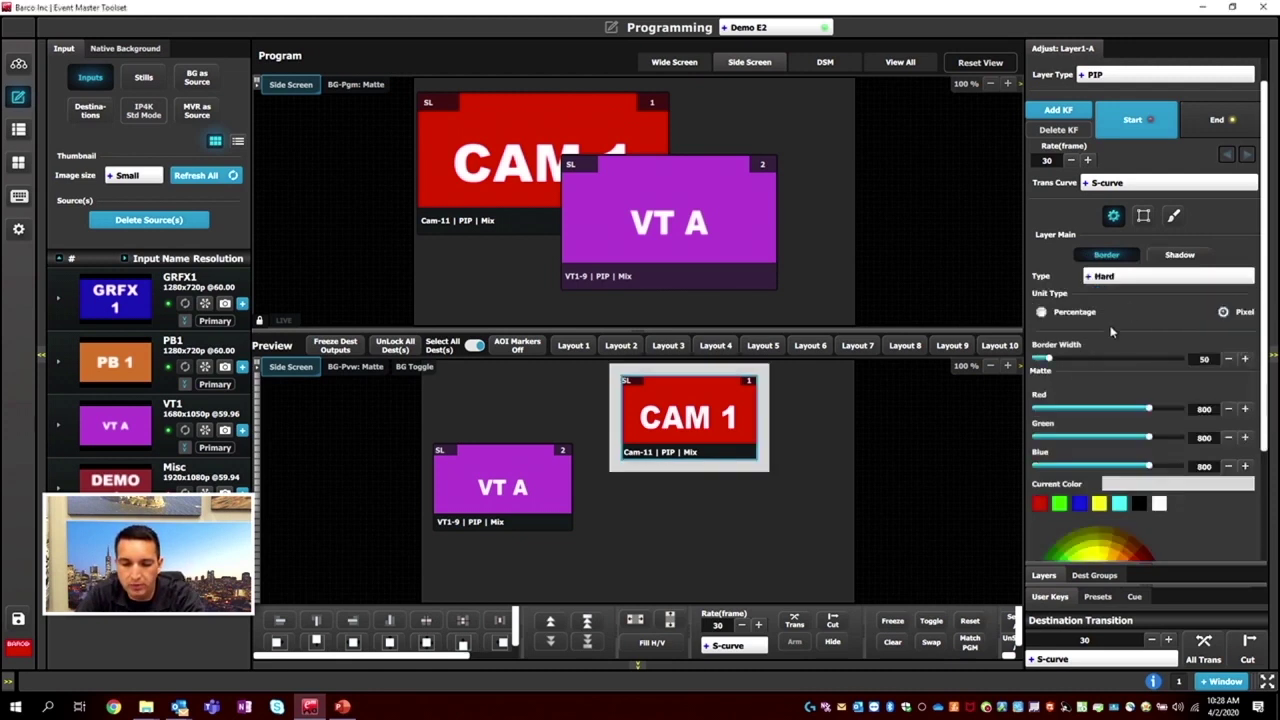
Enable a shadow on the CAM 1 layer and color it blue, followed by white.
{"action": "left_click", "coordinate": [1170, 258]}
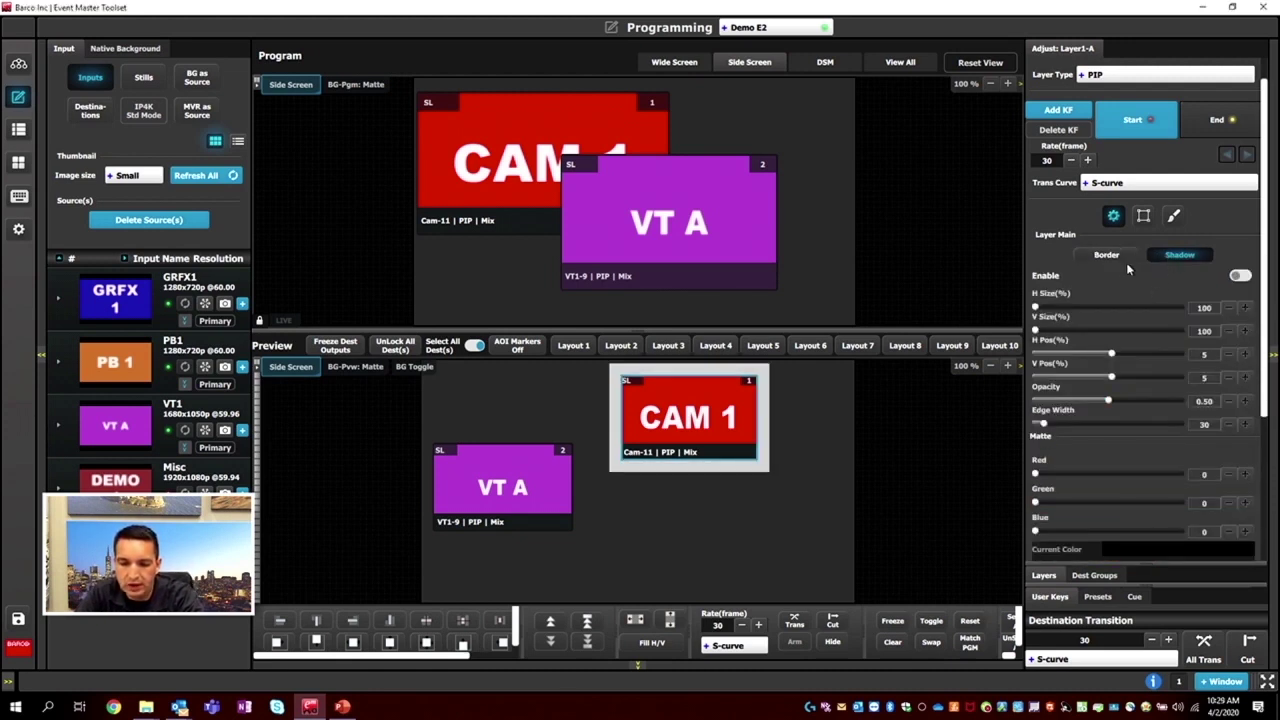
{"action": "left_click", "coordinate": [1238, 276]}
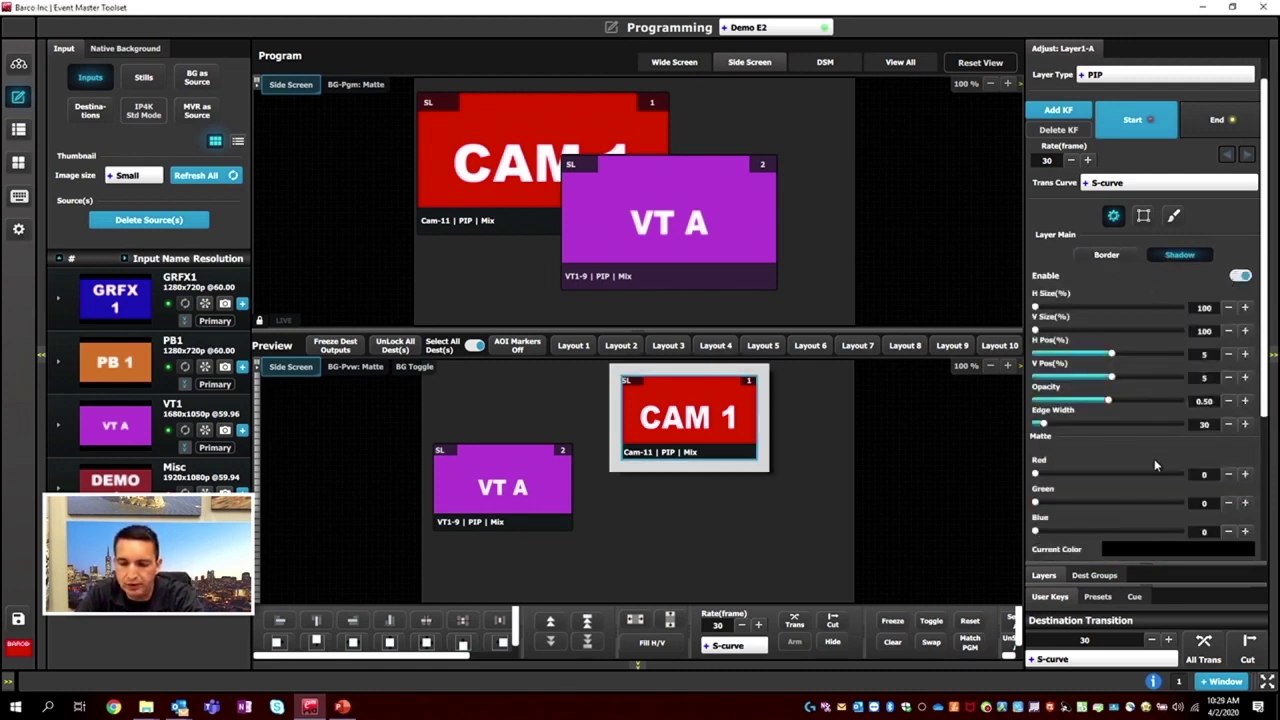
{"action": "scroll", "coordinate": [1154, 457], "scroll_direction": "down", "scroll_amount": 1}
{"action": "scroll", "coordinate": [1154, 457], "scroll_direction": "down", "scroll_amount": 3}
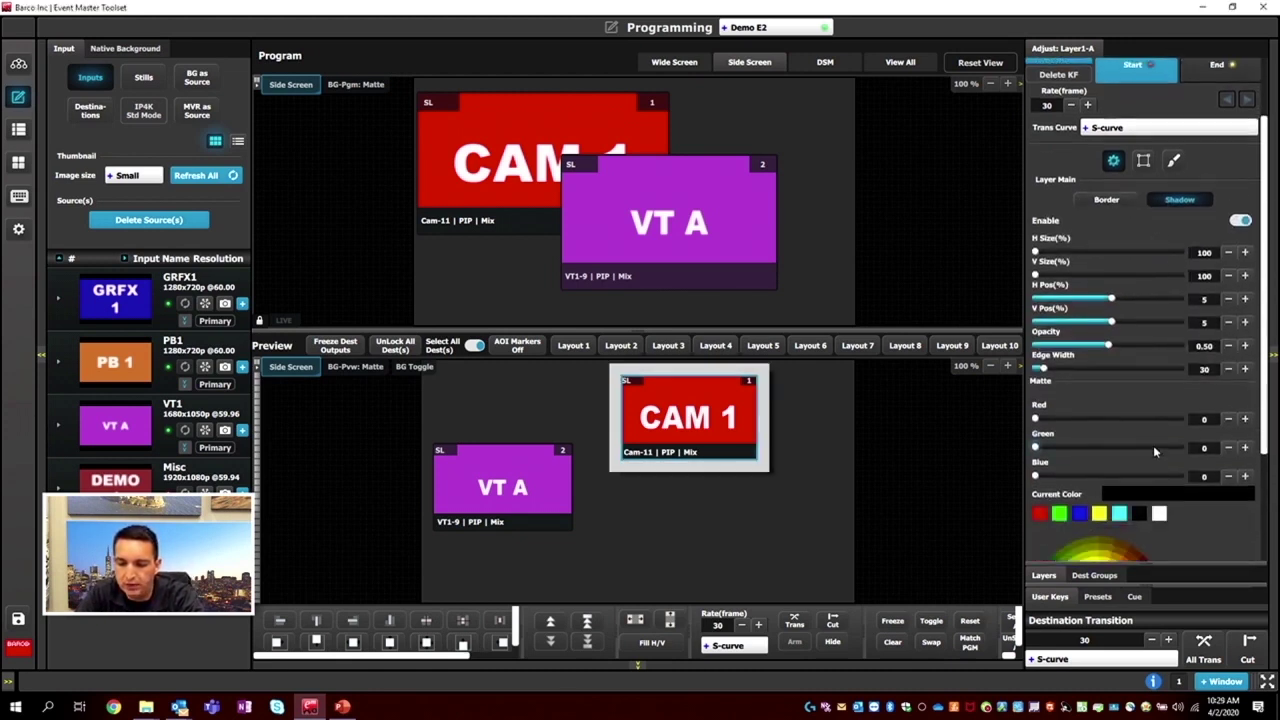
{"action": "left_click", "coordinate": [1076, 516]}
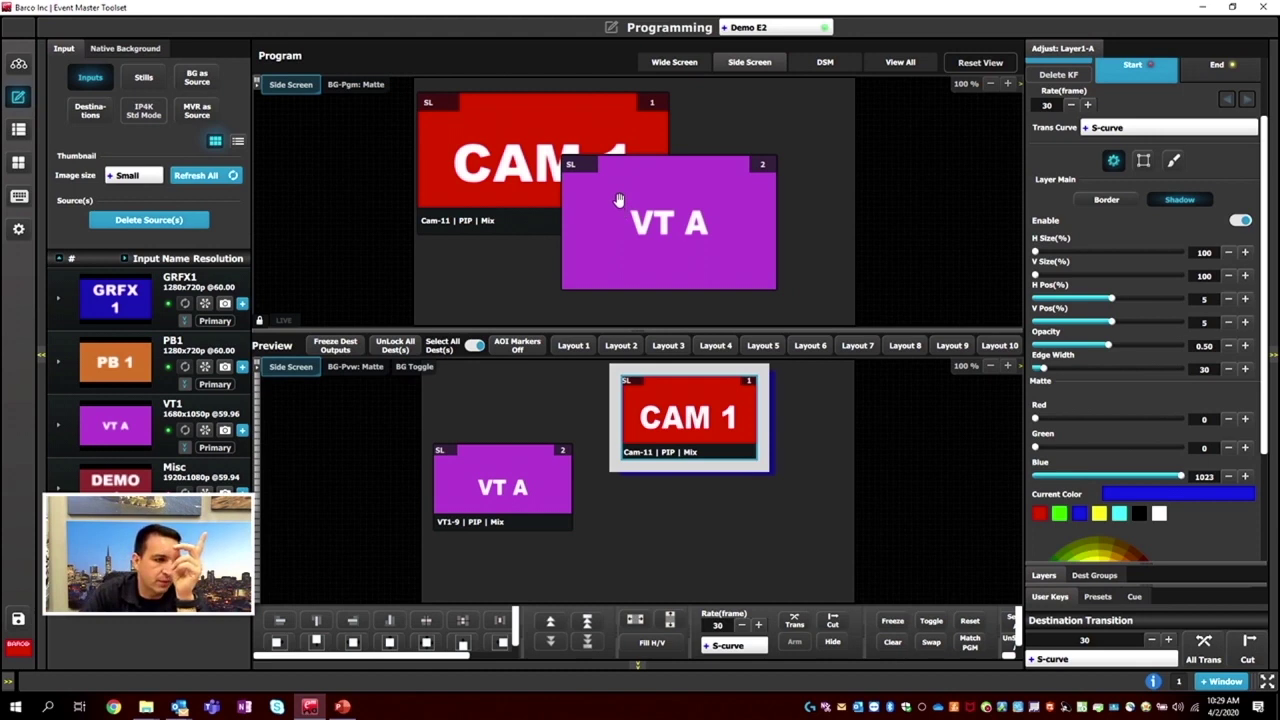
{"action": "left_click", "coordinate": [1160, 514]}
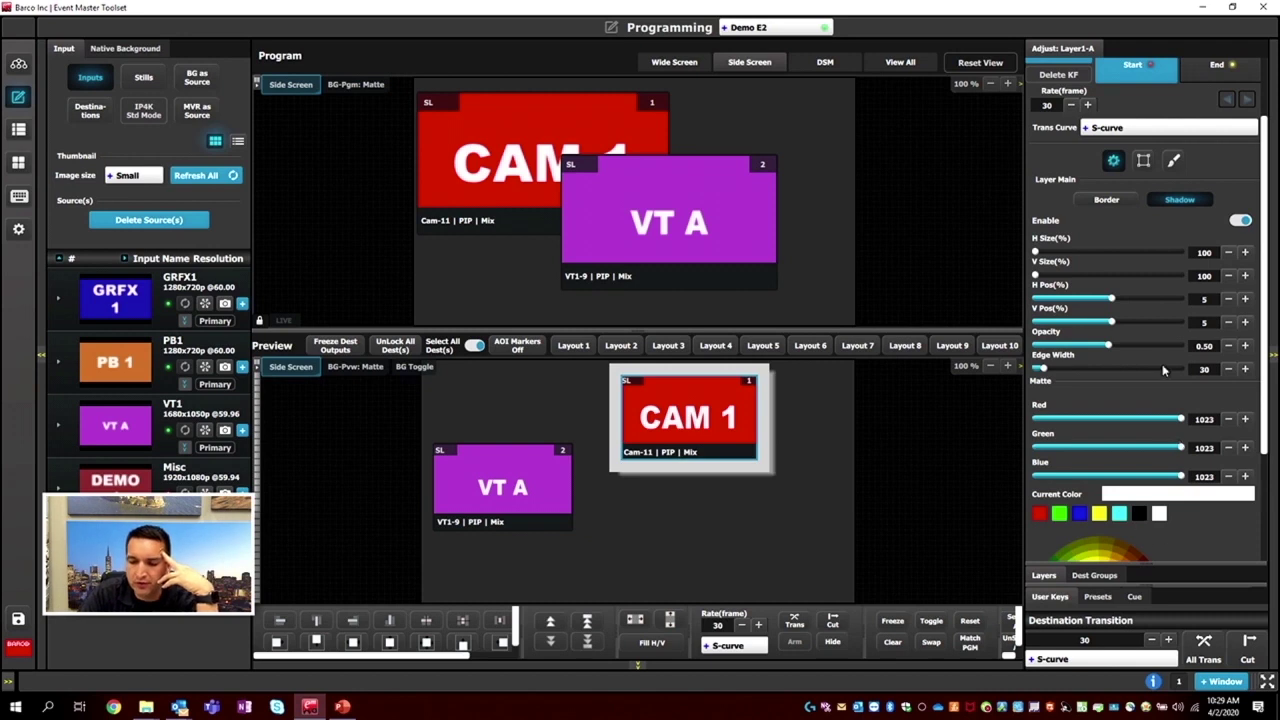
Disable the CAM 1 layer's shadow and set its border type to Off.
{"action": "left_click", "coordinate": [1239, 221]}
{"action": "left_click", "coordinate": [1117, 200]}
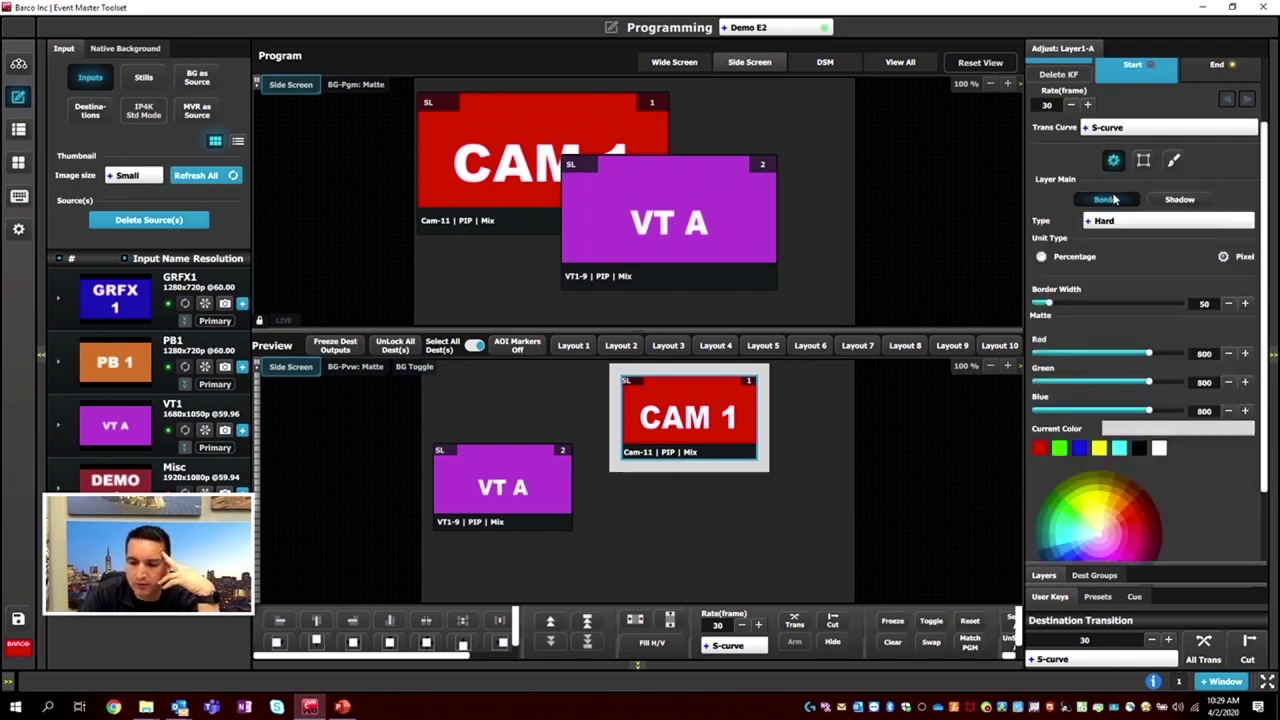
{"action": "left_click", "coordinate": [1153, 221]}
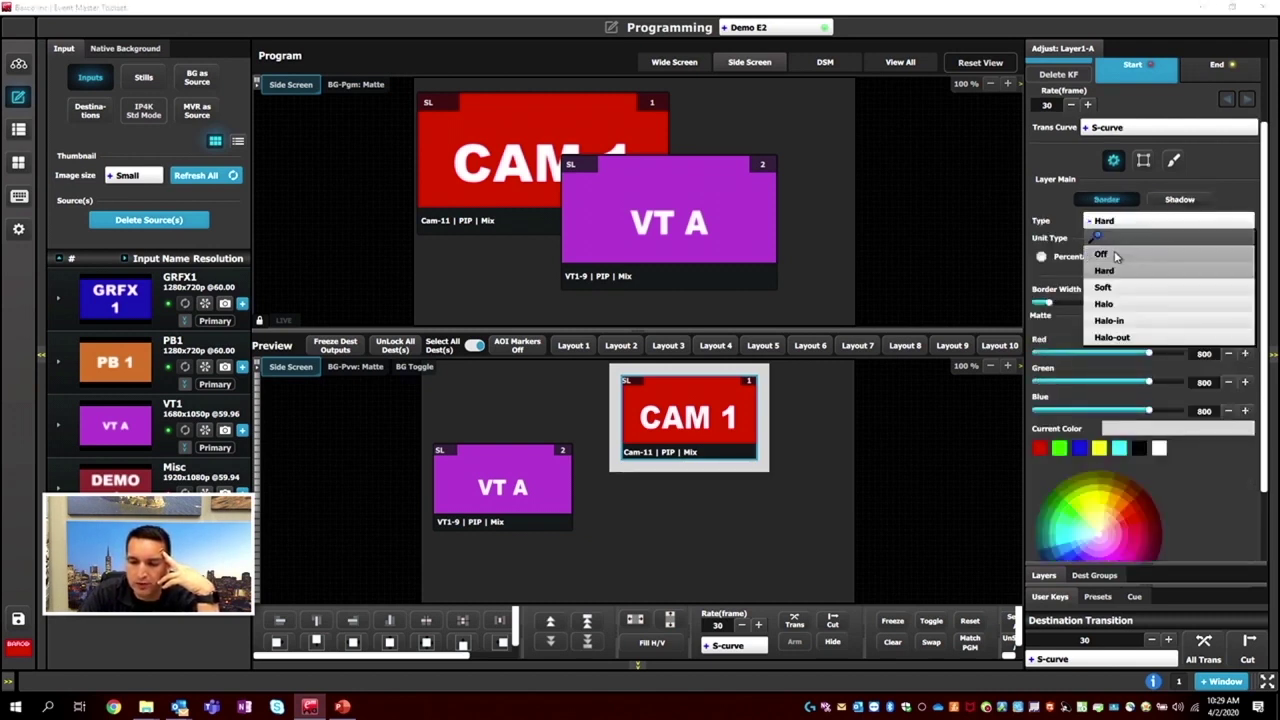
{"action": "left_click", "coordinate": [1123, 256]}
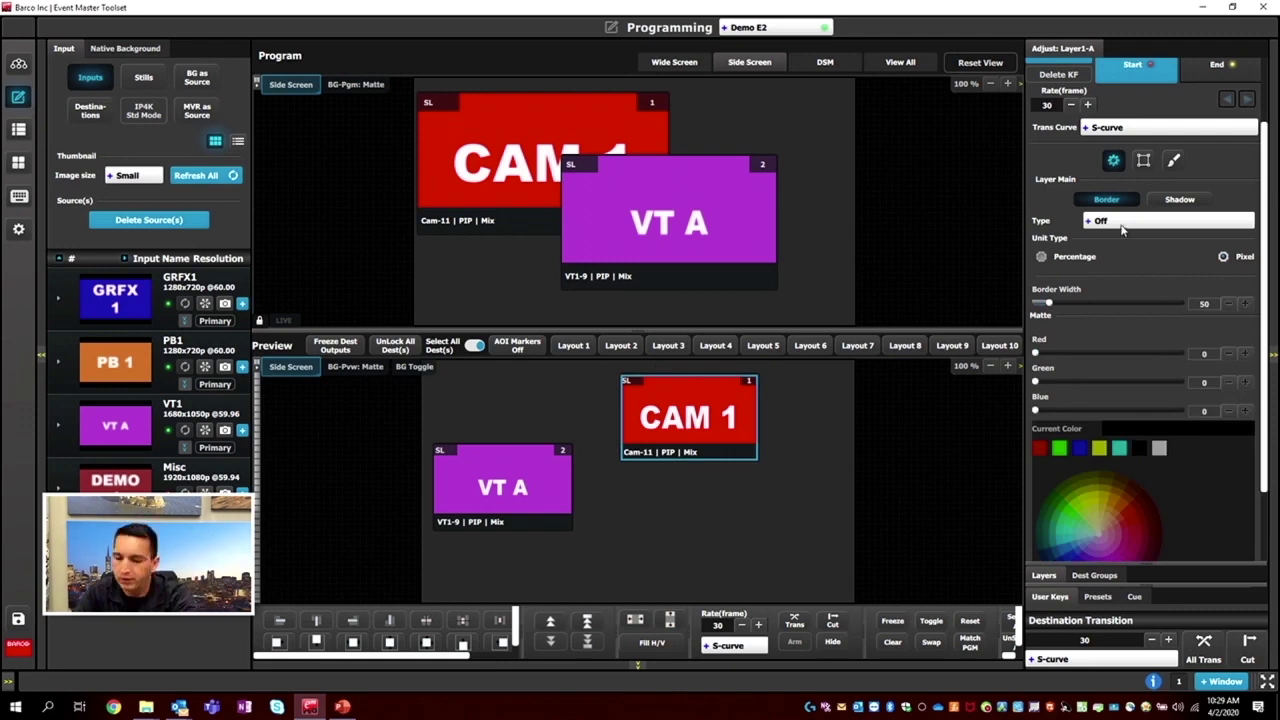
Enlarge the CAM 1 layer beside VT A to a 1196 by 747 window with a horizontal position of 86.
{"action": "left_click_drag", "start_coordinate": [755, 420], "coordinate": [696, 440]}
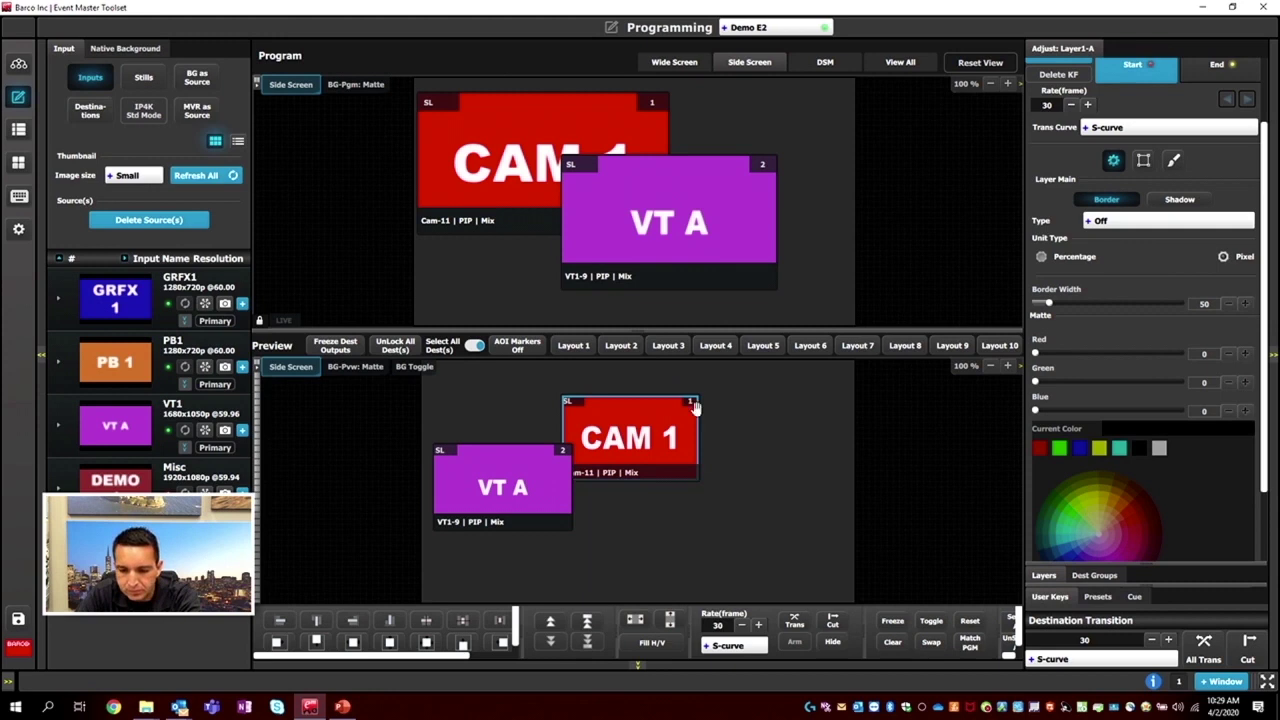
{"action": "left_click_drag", "start_coordinate": [706, 408], "coordinate": [726, 468]}
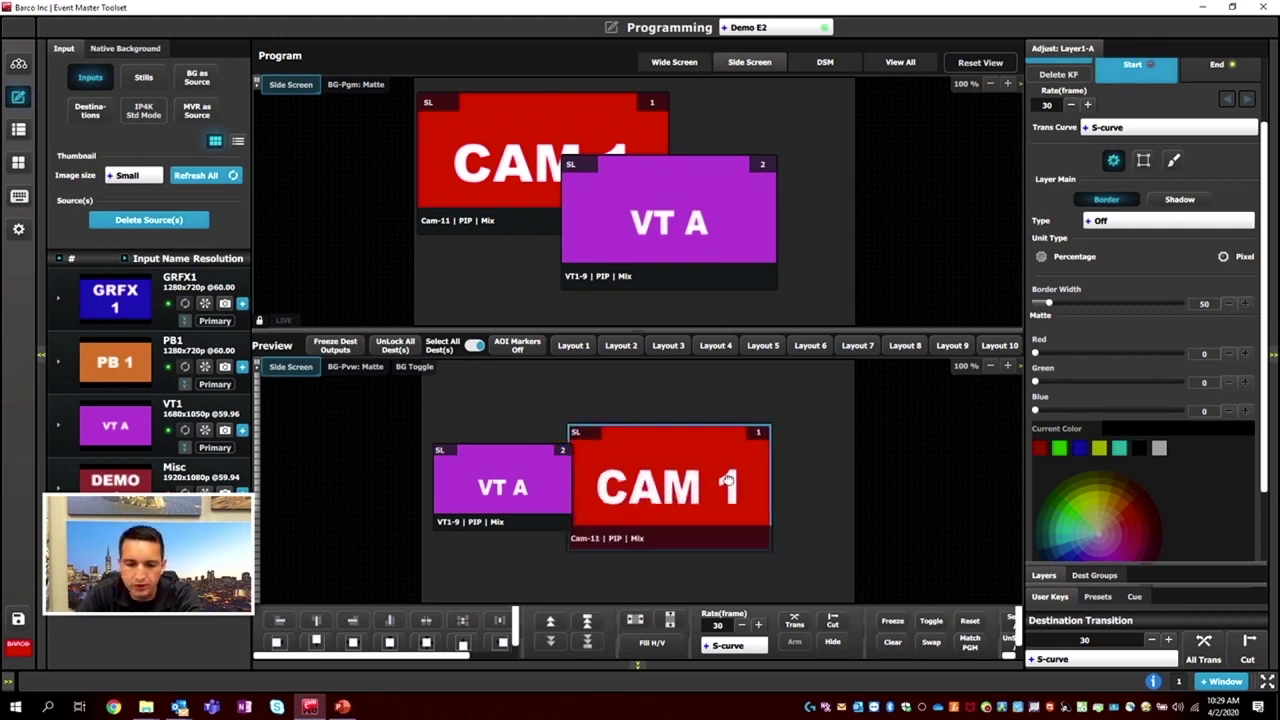
{"action": "left_click", "coordinate": [1145, 162]}
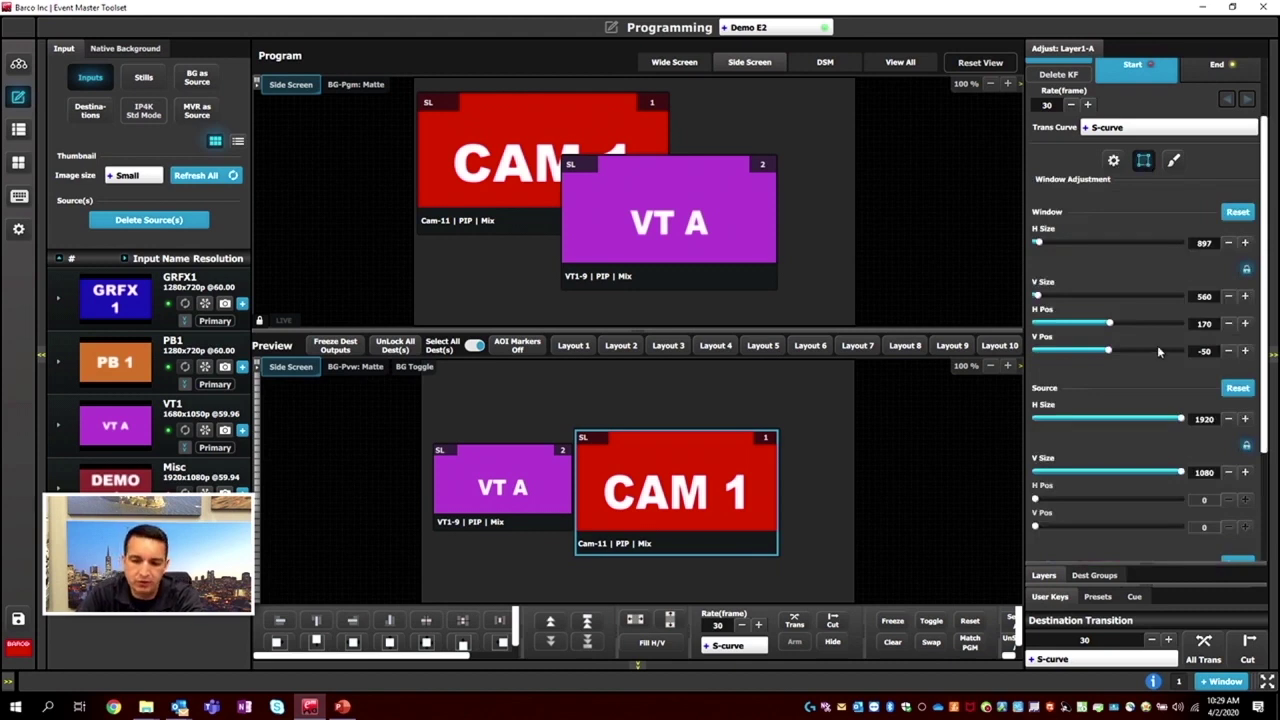
{"action": "left_click", "coordinate": [1229, 243]}
{"action": "left_click", "coordinate": [1229, 243]}
{"action": "left_click", "coordinate": [1229, 243]}
{"action": "left_click", "coordinate": [1229, 243]}
{"action": "mouse_move", "coordinate": [1038, 248]}
{"action": "left_mouse_down"}
{"action": "mouse_move", "coordinate": [1054, 248]}
{"action": "mouse_move", "coordinate": [1030, 248]}
{"action": "mouse_move", "coordinate": [1041, 262]}
{"action": "left_mouse_up"}
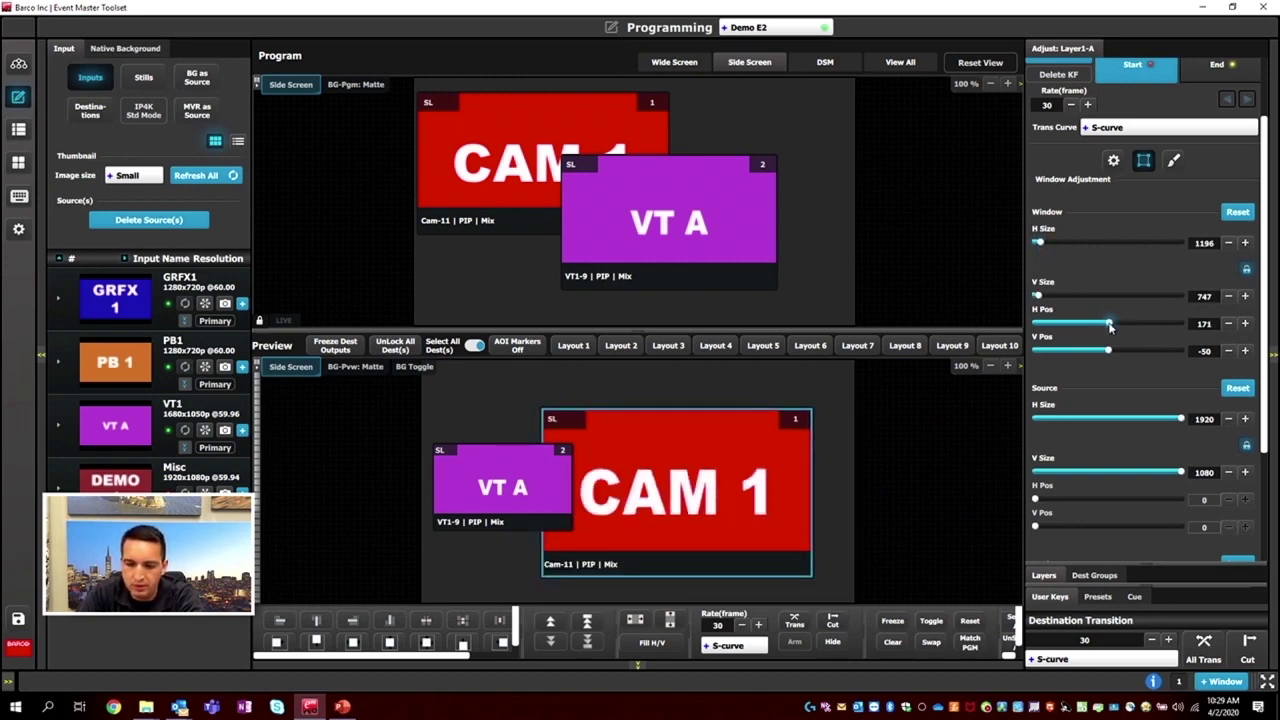
{"action": "left_click_drag", "start_coordinate": [1110, 326], "coordinate": [1108, 329]}
{"action": "left_click", "coordinate": [1204, 324]}
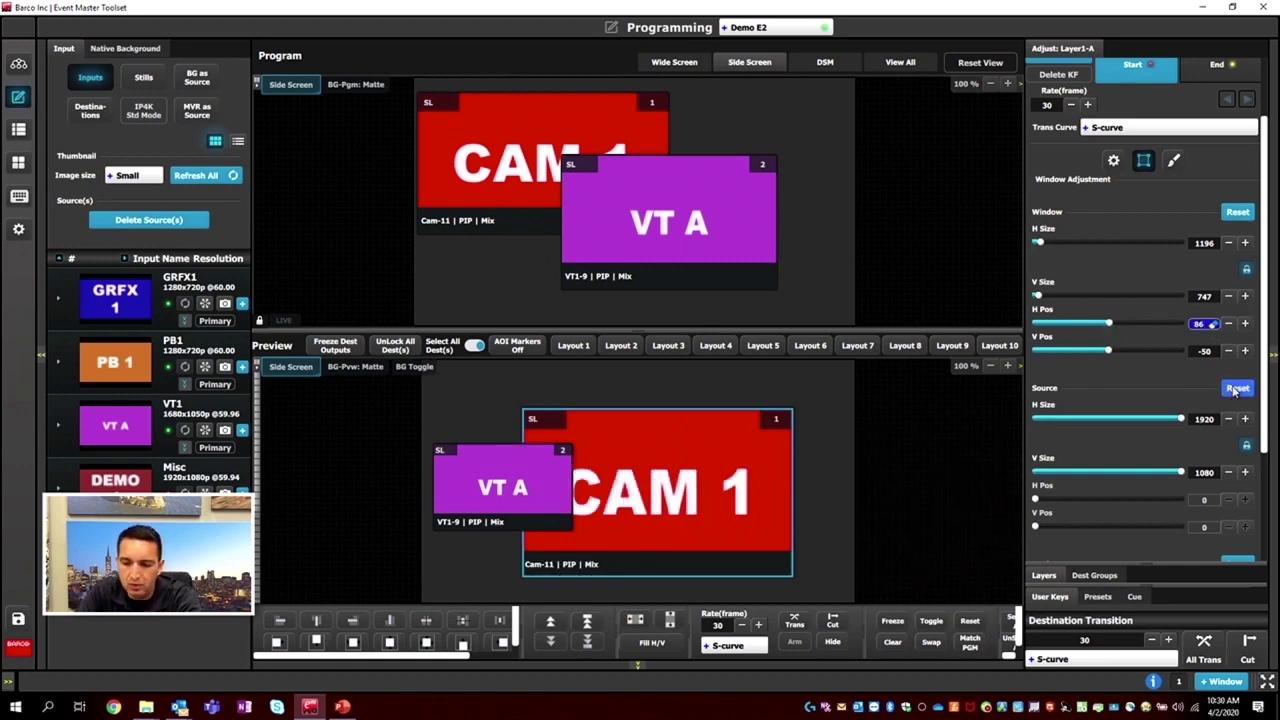
Reset the CAM 1 layer's window size and position, and try masking its left edge.
{"action": "left_click", "coordinate": [1244, 212]}
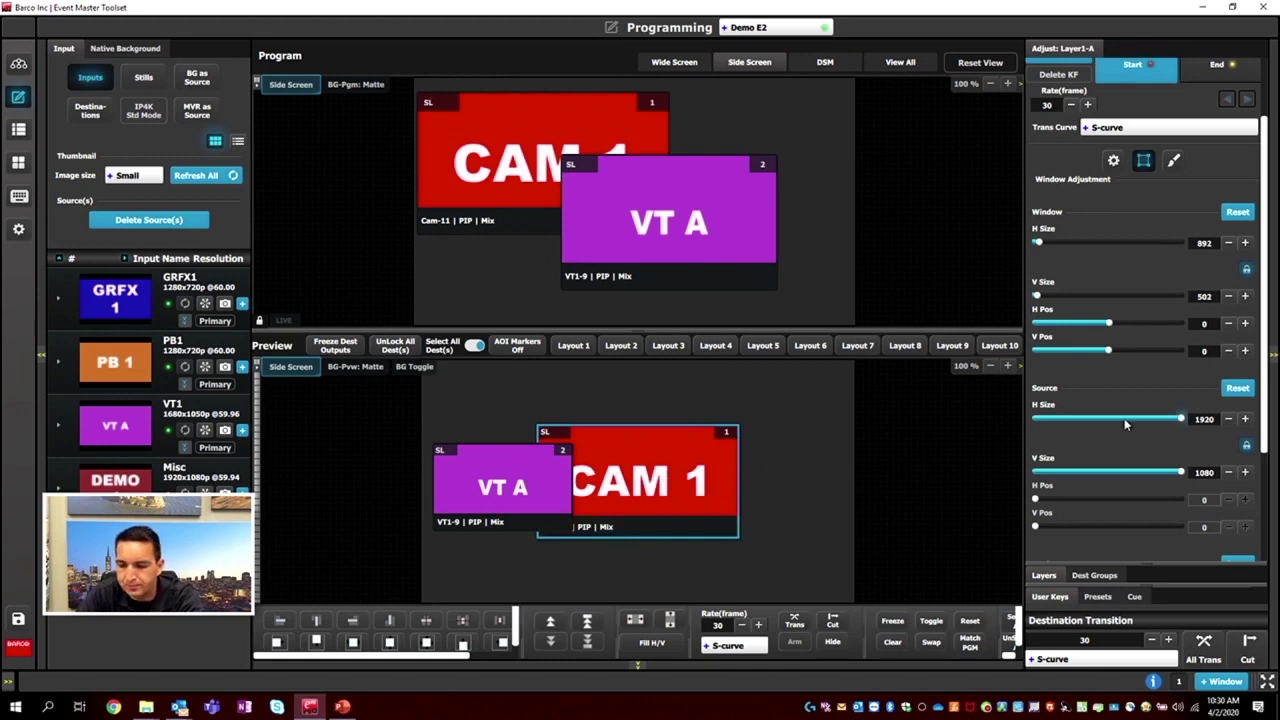
{"action": "scroll", "coordinate": [1136, 390], "scroll_direction": "down", "scroll_amount": 3}
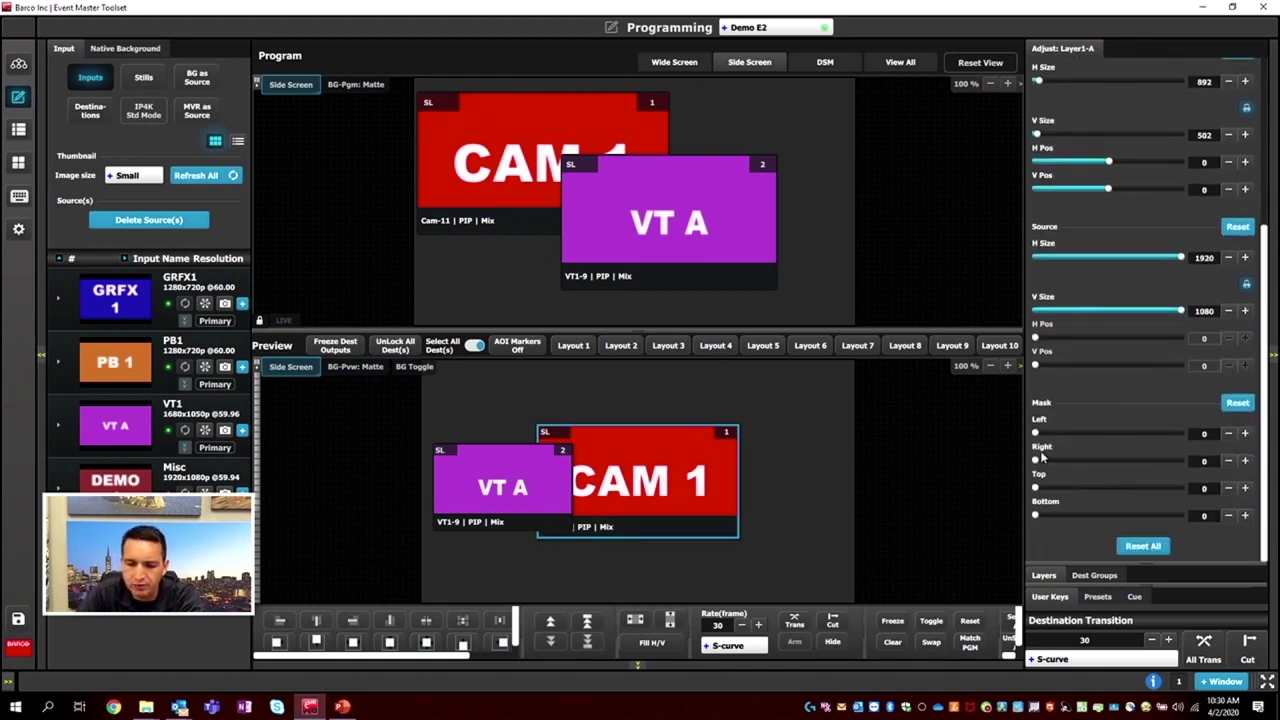
{"action": "left_click_drag", "start_coordinate": [1036, 432], "coordinate": [1040, 464]}
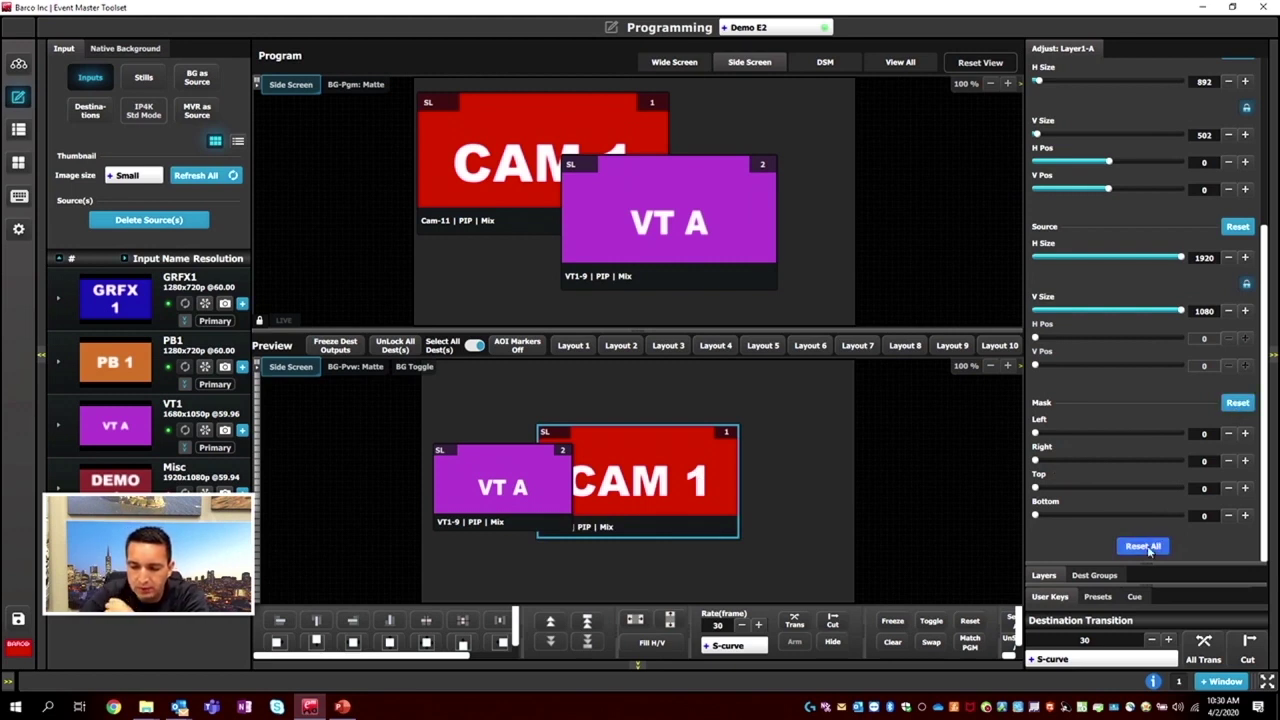
Move the CAM 1 layer above and beside VT A, to about H Pos 96 and V Pos 155, and show the presets.
{"action": "left_click_drag", "start_coordinate": [645, 457], "coordinate": [667, 422]}
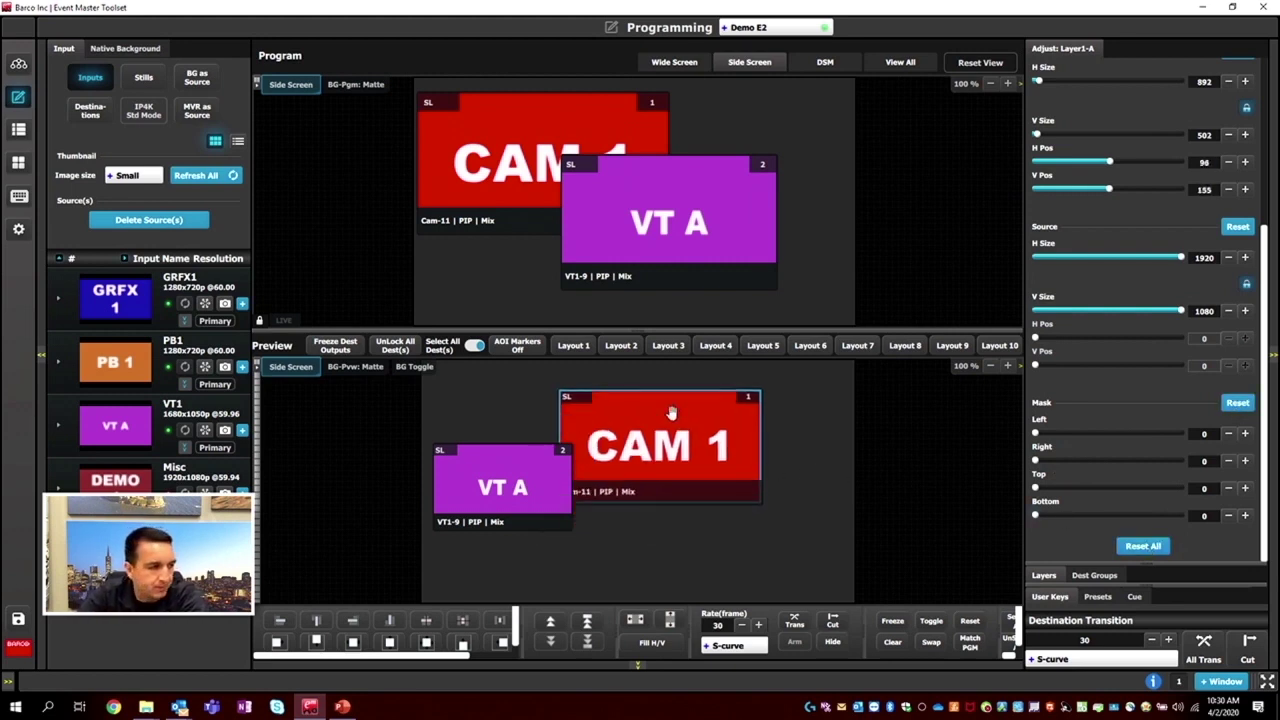
{"action": "left_click", "coordinate": [1045, 576]}
{"action": "left_click", "coordinate": [1048, 598]}
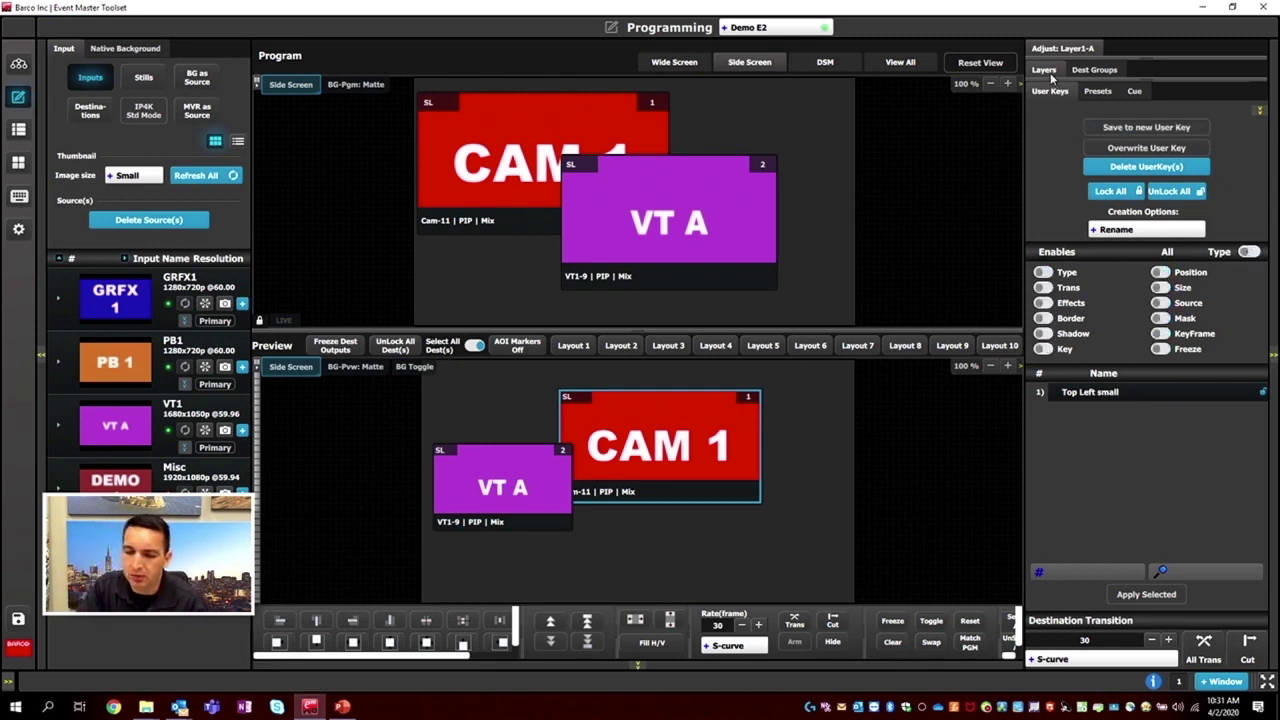
{"action": "left_click", "coordinate": [1097, 93]}
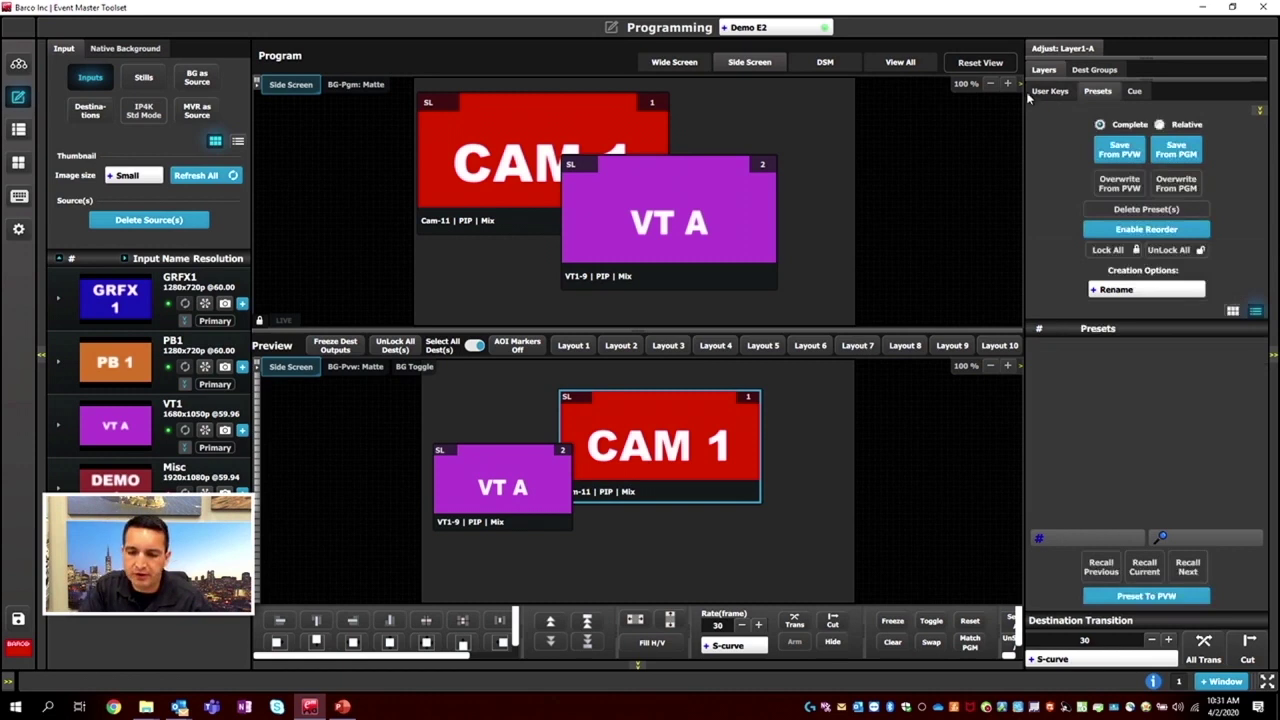
Show all destinations together and expand the CAM 1 layer to fill the Side Screen preview.
{"action": "left_click", "coordinate": [900, 62]}
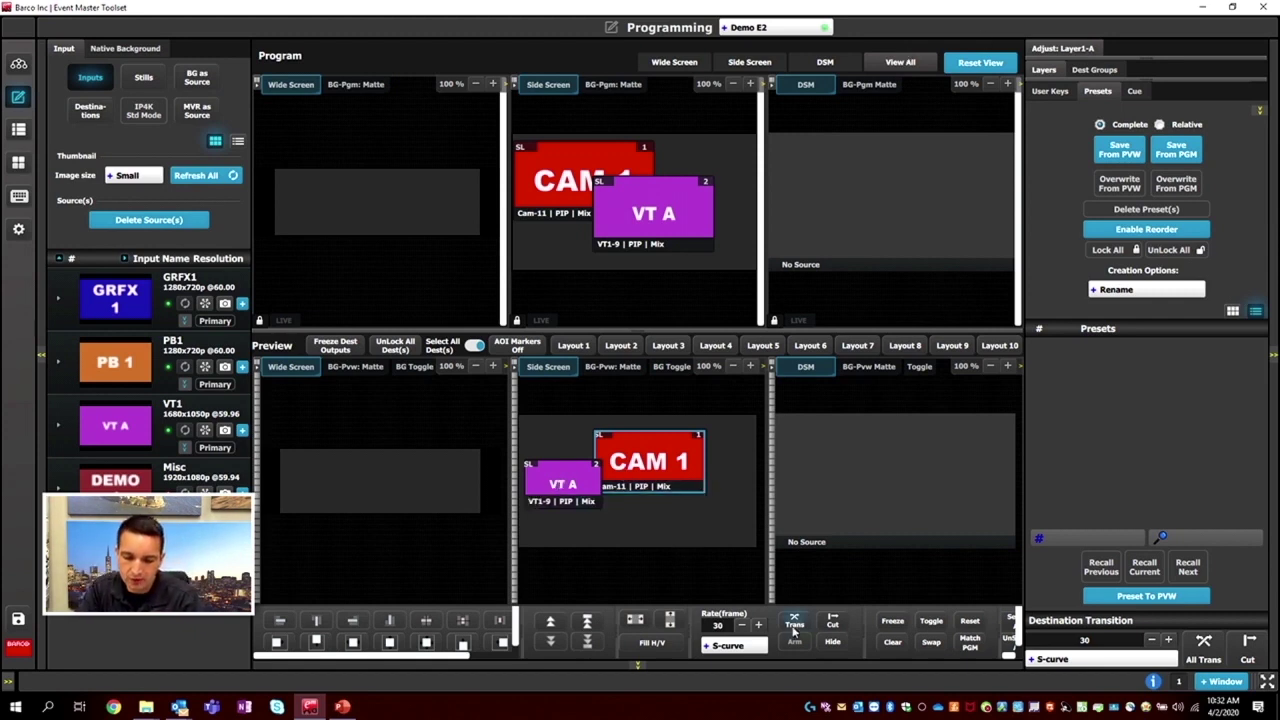
{"action": "left_click", "coordinate": [670, 620]}
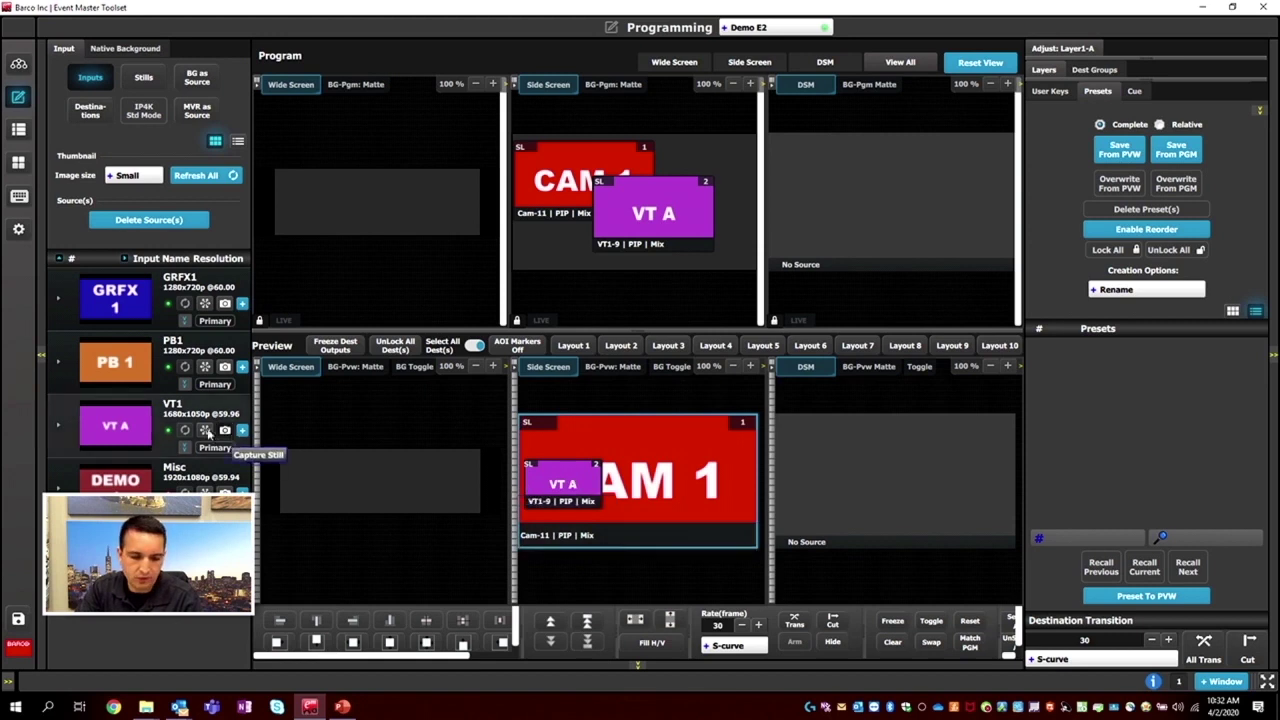
Place VT1 on the left part of the Wide Screen preview as a reduced, vertically centered layer.
{"action": "left_click_drag", "start_coordinate": [124, 421], "coordinate": [338, 487]}
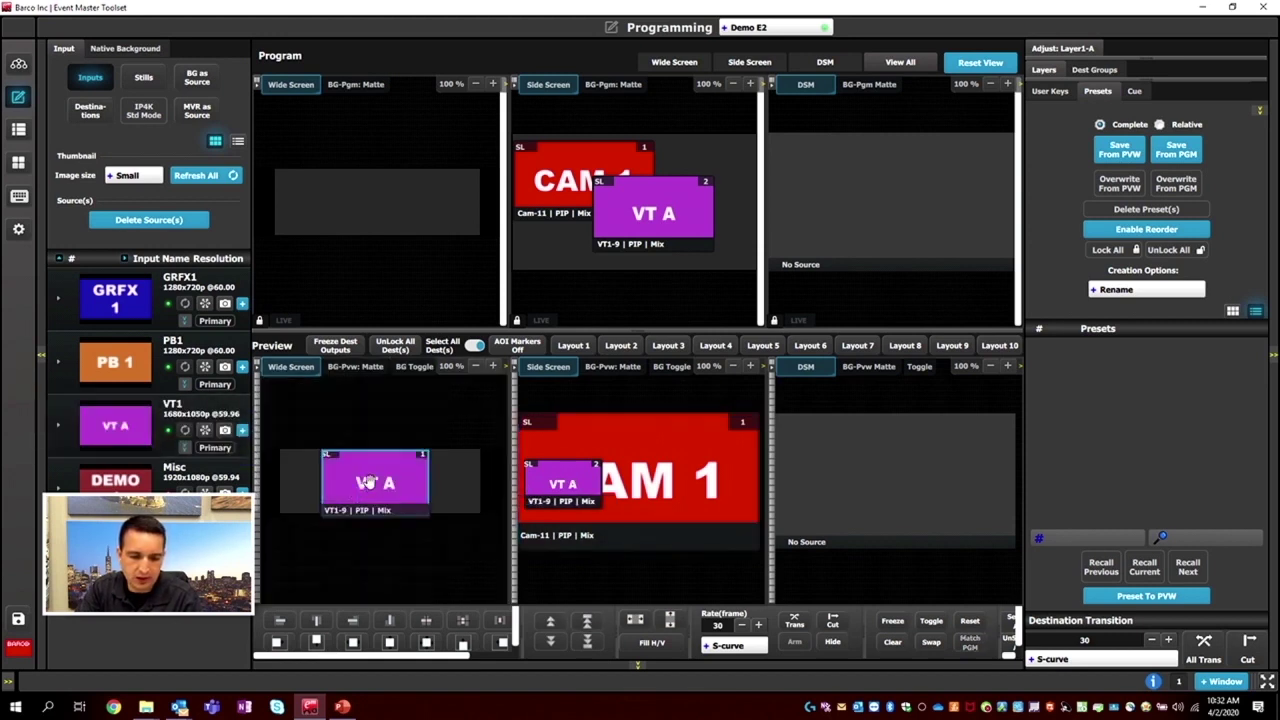
{"action": "left_click_drag", "start_coordinate": [378, 455], "coordinate": [345, 488]}
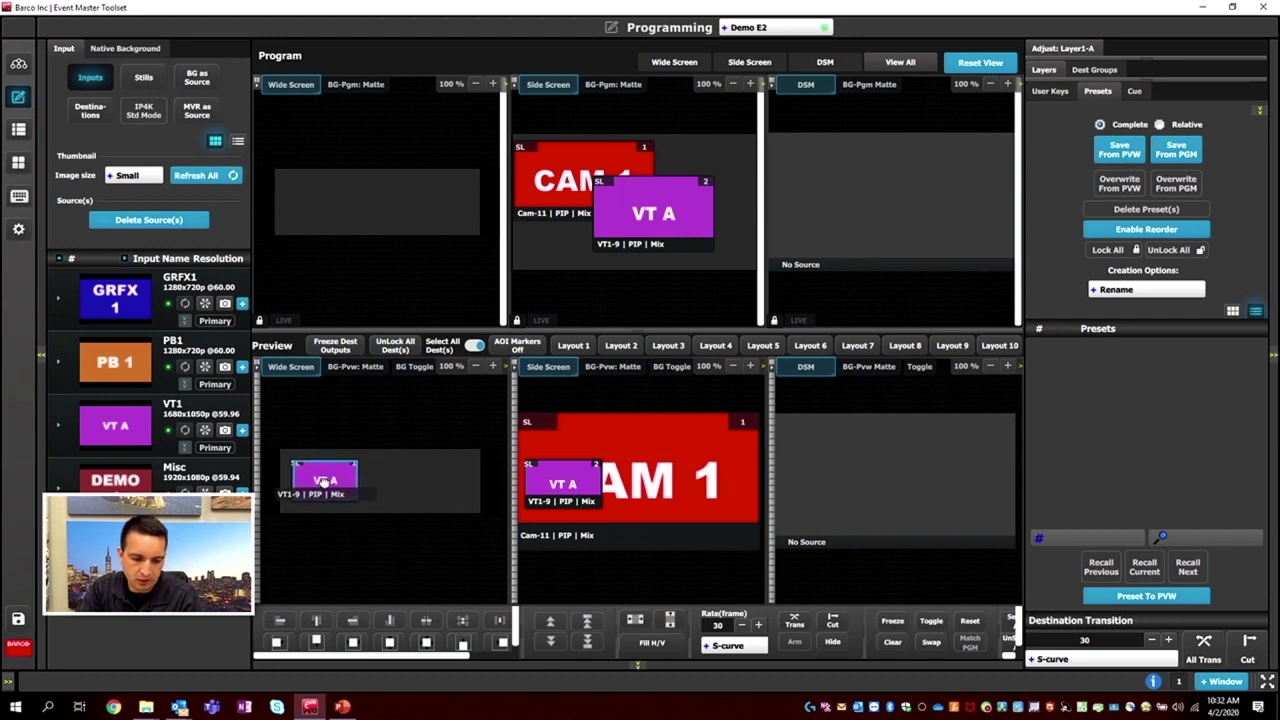
{"action": "left_click", "coordinate": [389, 641]}
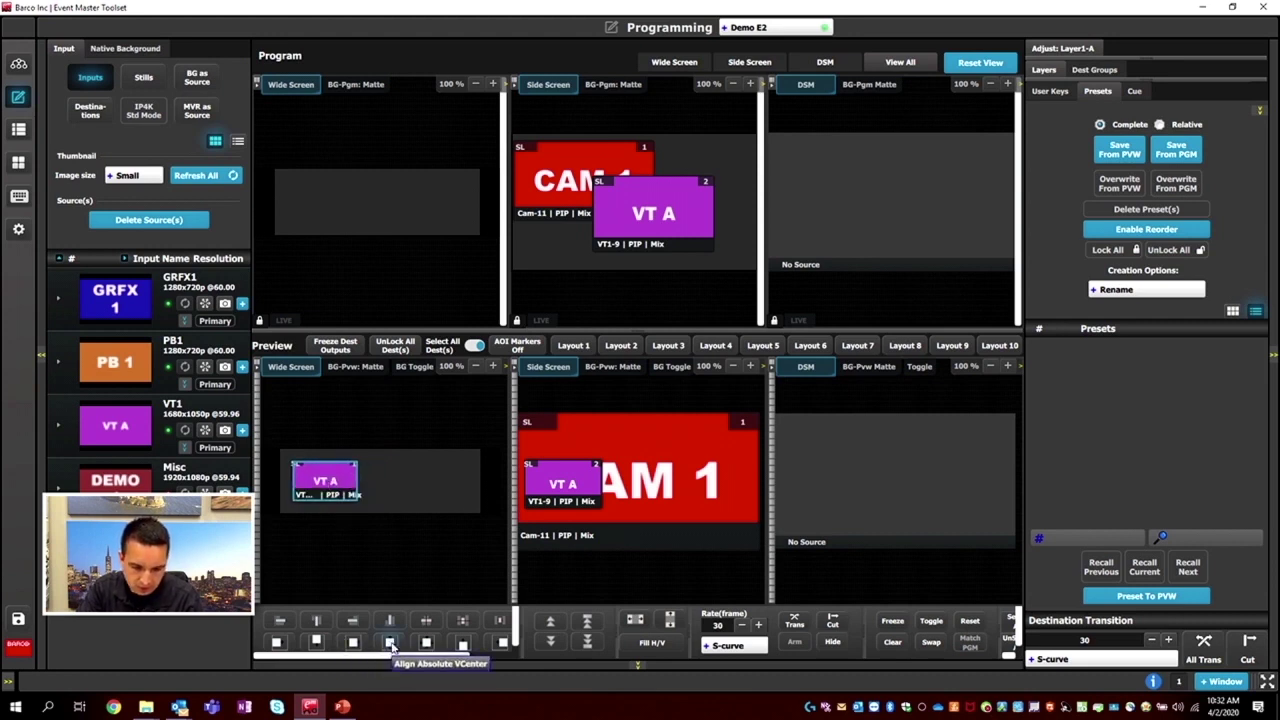
Add a second VT1 layer on the right part of the Wide Screen preview, about 978 by 611 at H Pos 975.
{"action": "left_click_drag", "start_coordinate": [105, 424], "coordinate": [447, 452]}
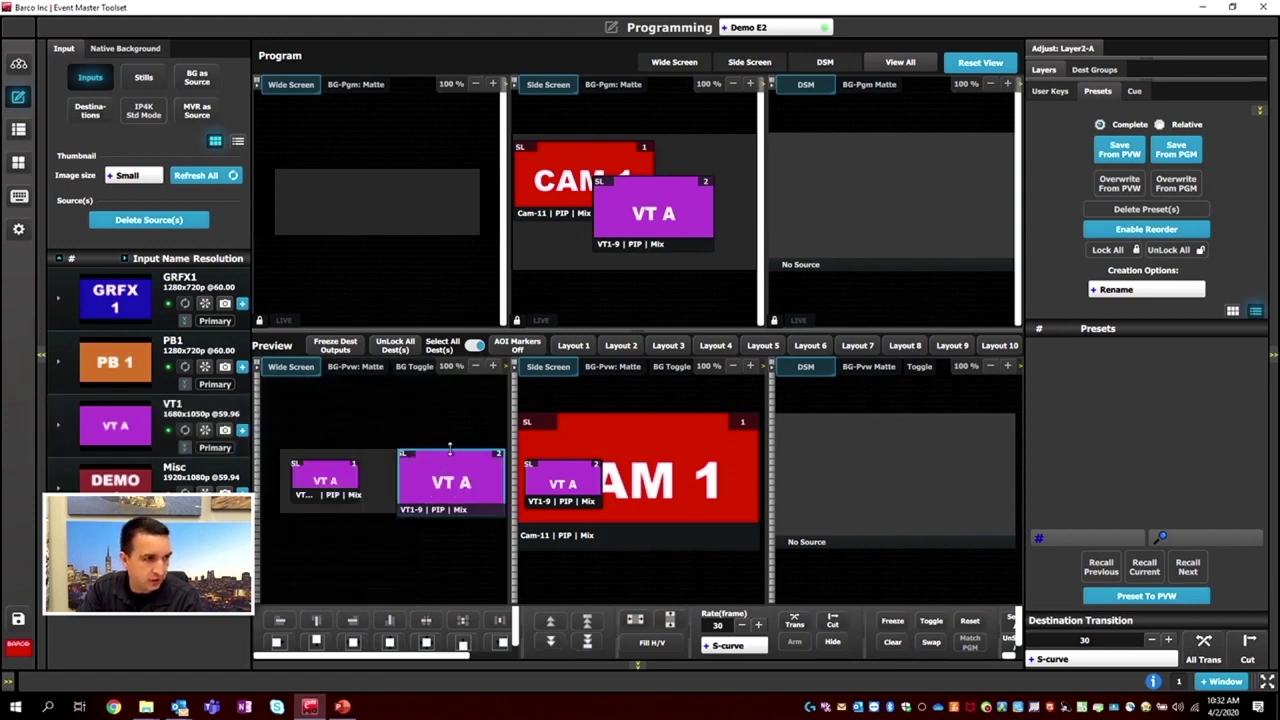
{"action": "left_click_drag", "start_coordinate": [450, 447], "coordinate": [449, 490]}
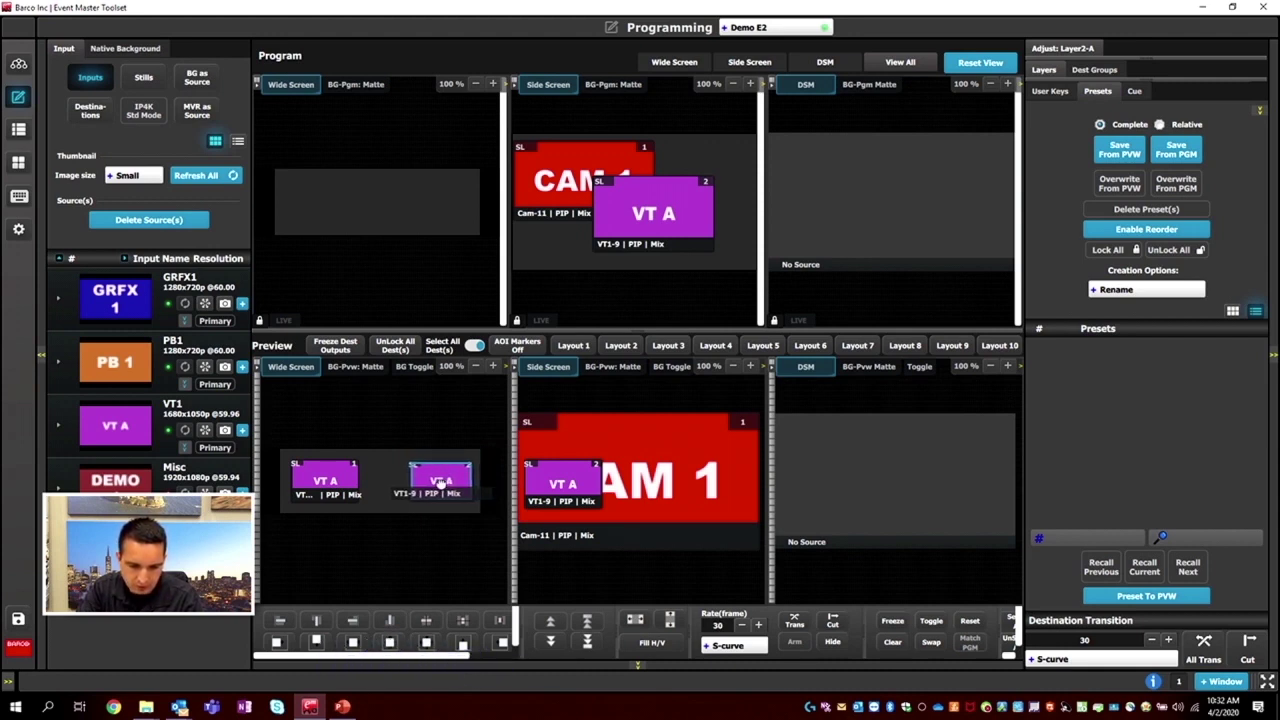
{"action": "left_click", "coordinate": [1052, 47]}
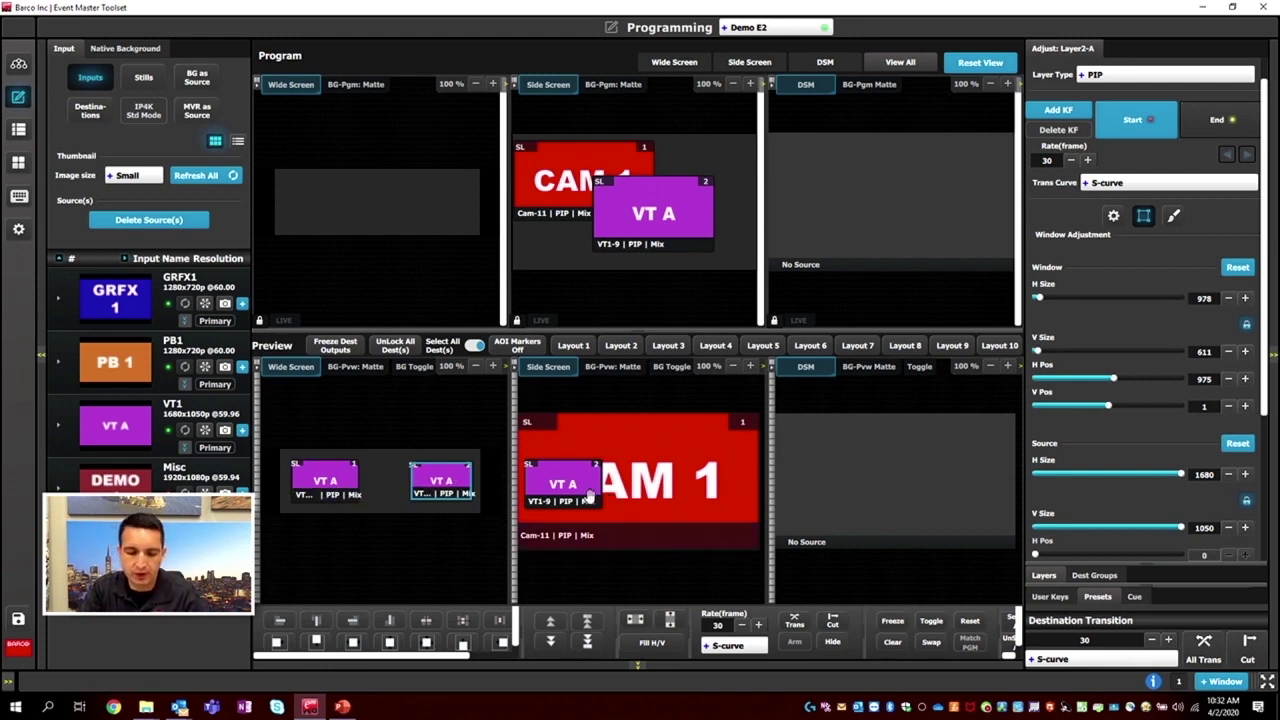
Shrink the Side Screen's VT A layer into the lower-right corner and use GRFX1 as the source for it and the DSM preview.
{"action": "left_click_drag", "start_coordinate": [577, 486], "coordinate": [723, 518]}
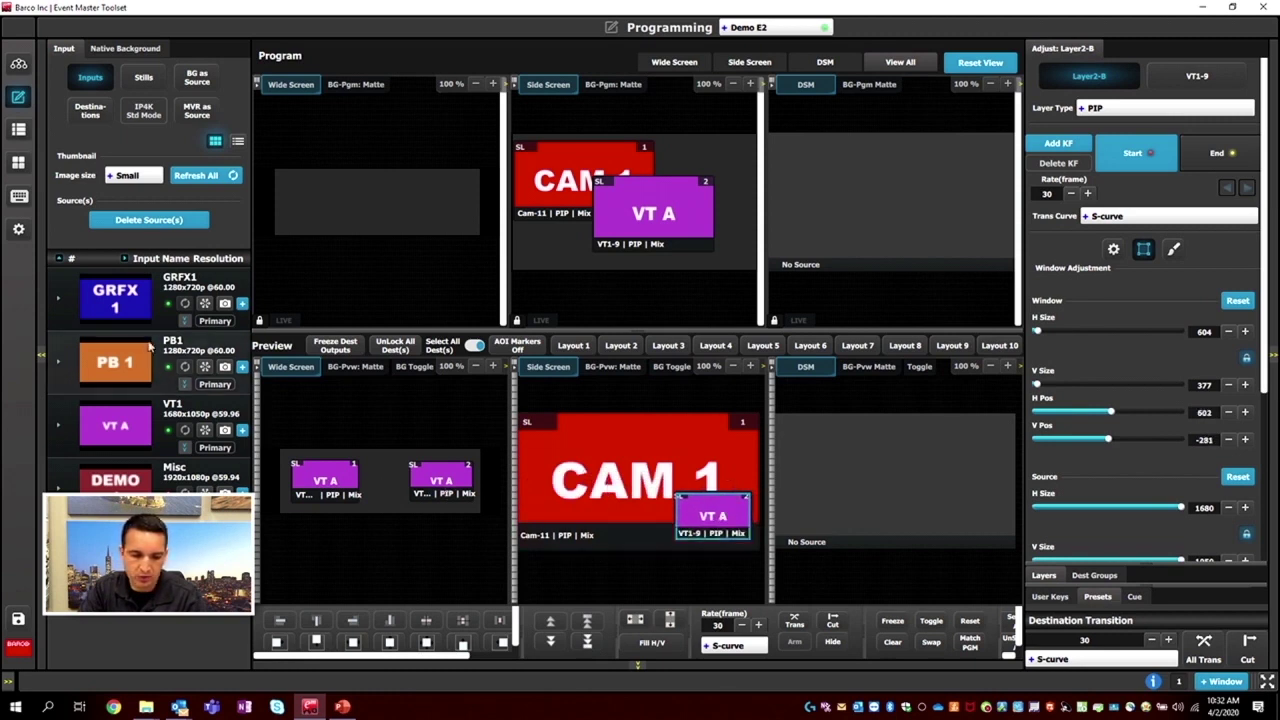
{"action": "left_click_drag", "start_coordinate": [642, 518], "coordinate": [720, 515]}
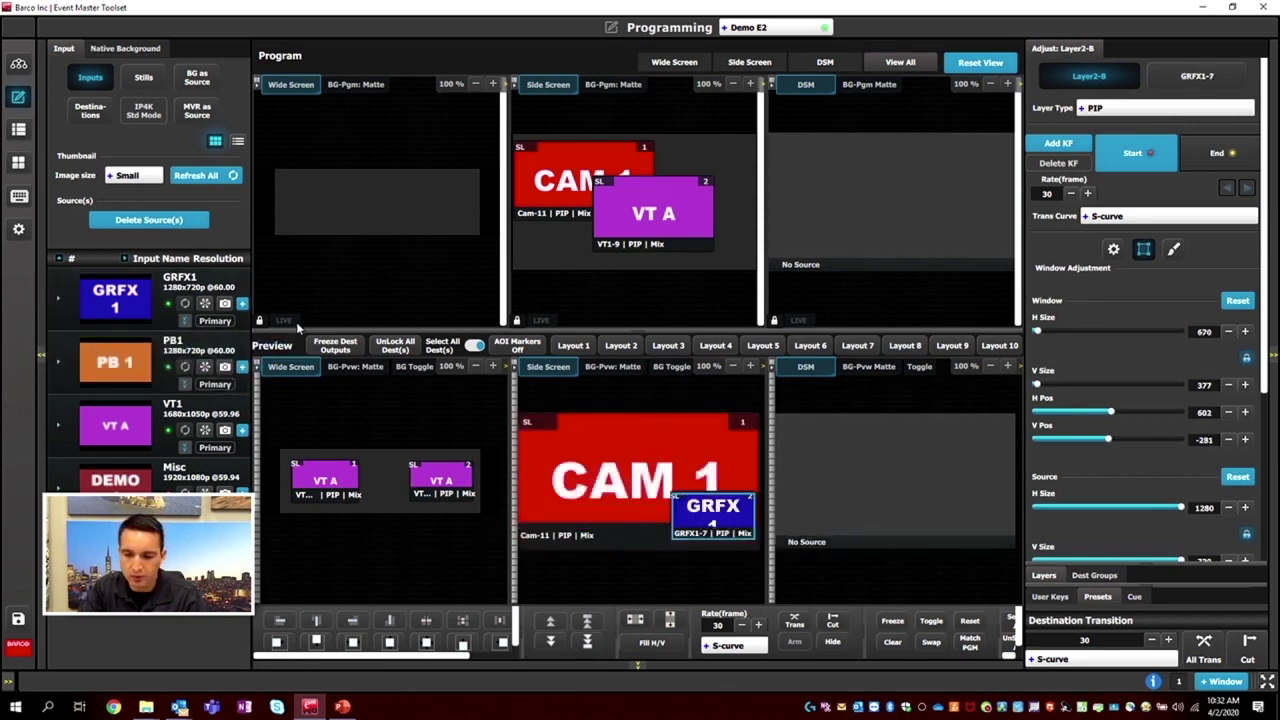
{"action": "left_click_drag", "start_coordinate": [116, 307], "coordinate": [892, 480]}
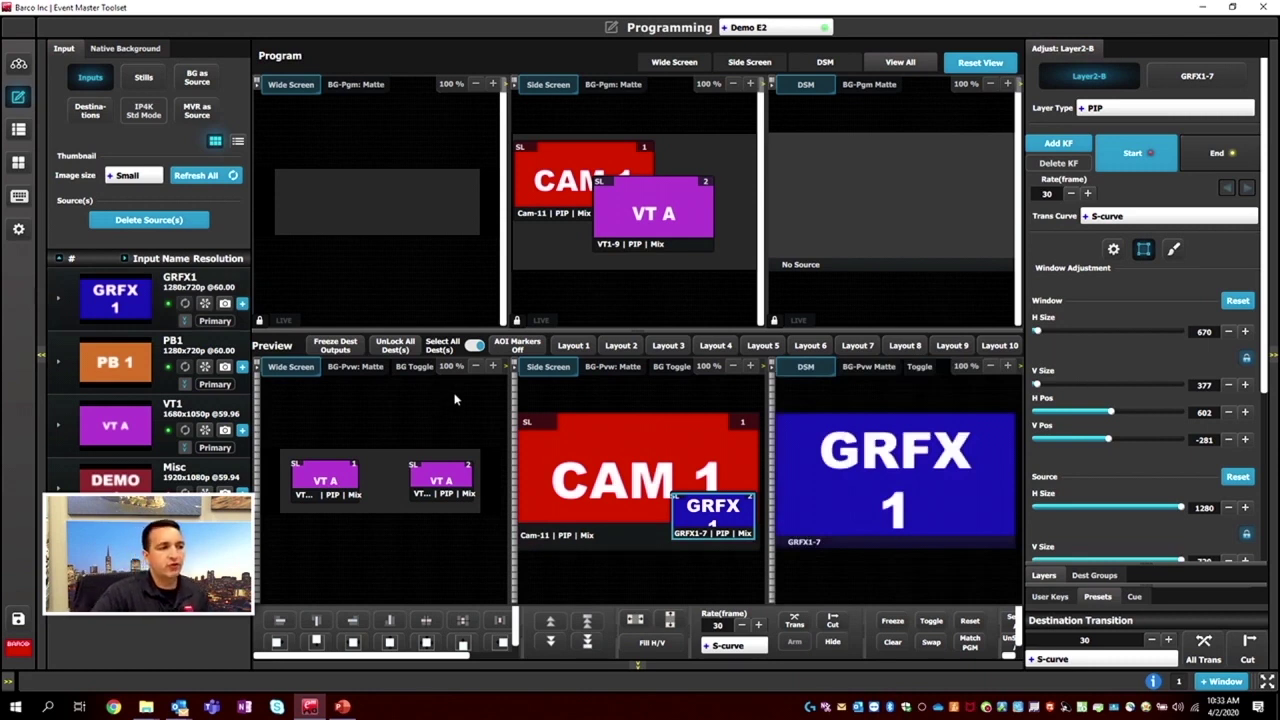
Set the Wide Screen preview background to the native 3840 BG source.
{"action": "left_click", "coordinate": [359, 366]}
{"action": "left_click", "coordinate": [130, 48]}
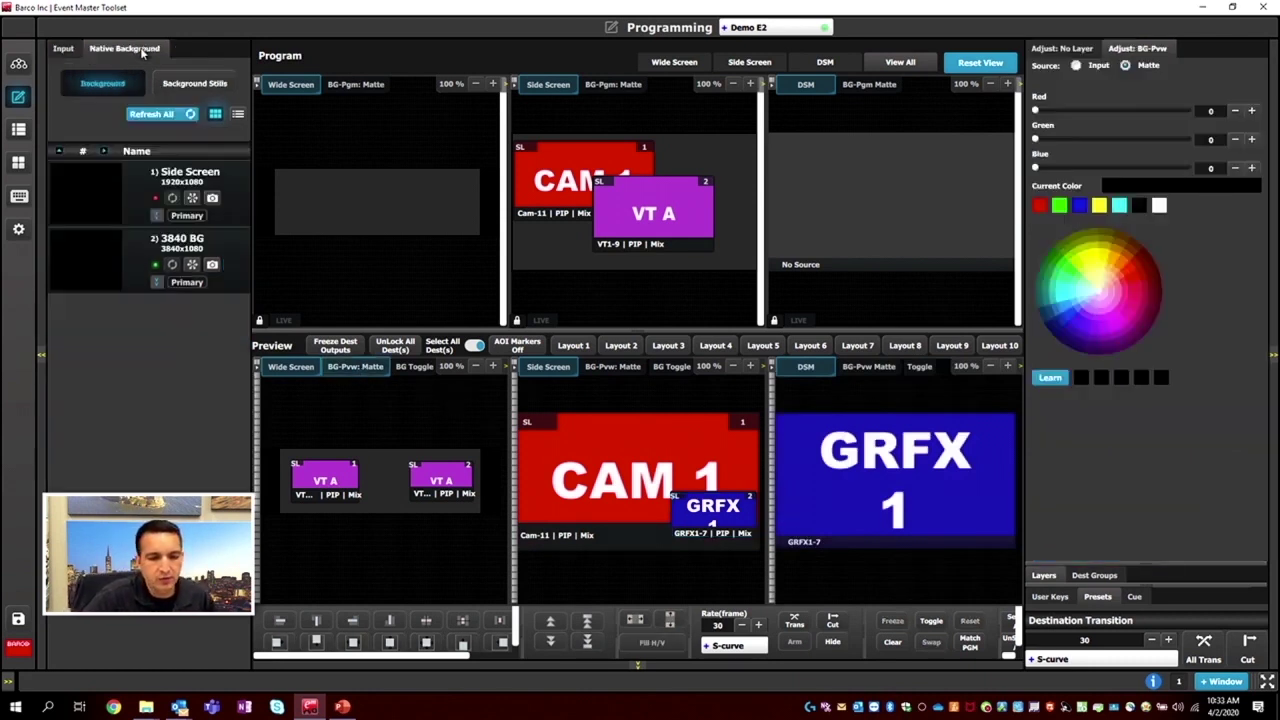
{"action": "left_click_drag", "start_coordinate": [111, 284], "coordinate": [376, 476]}
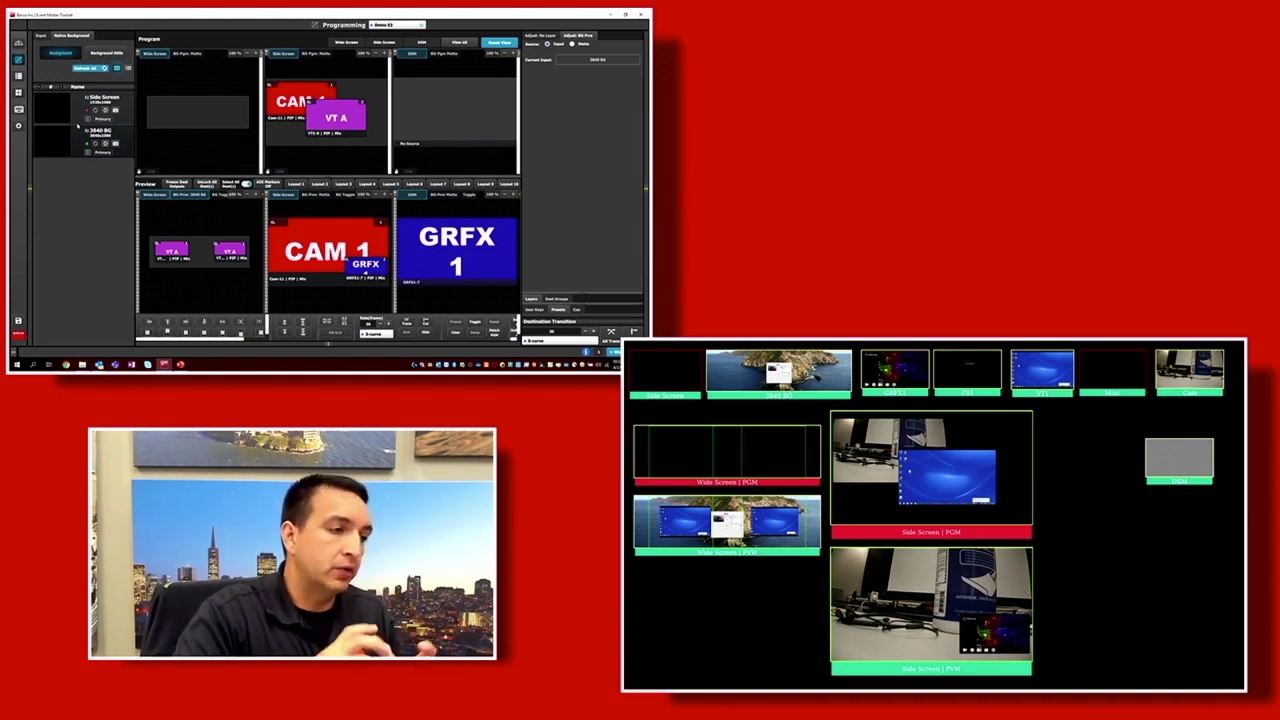
Save the preview of all destinations as a preset named Look 1.
{"action": "left_click", "coordinate": [558, 310]}
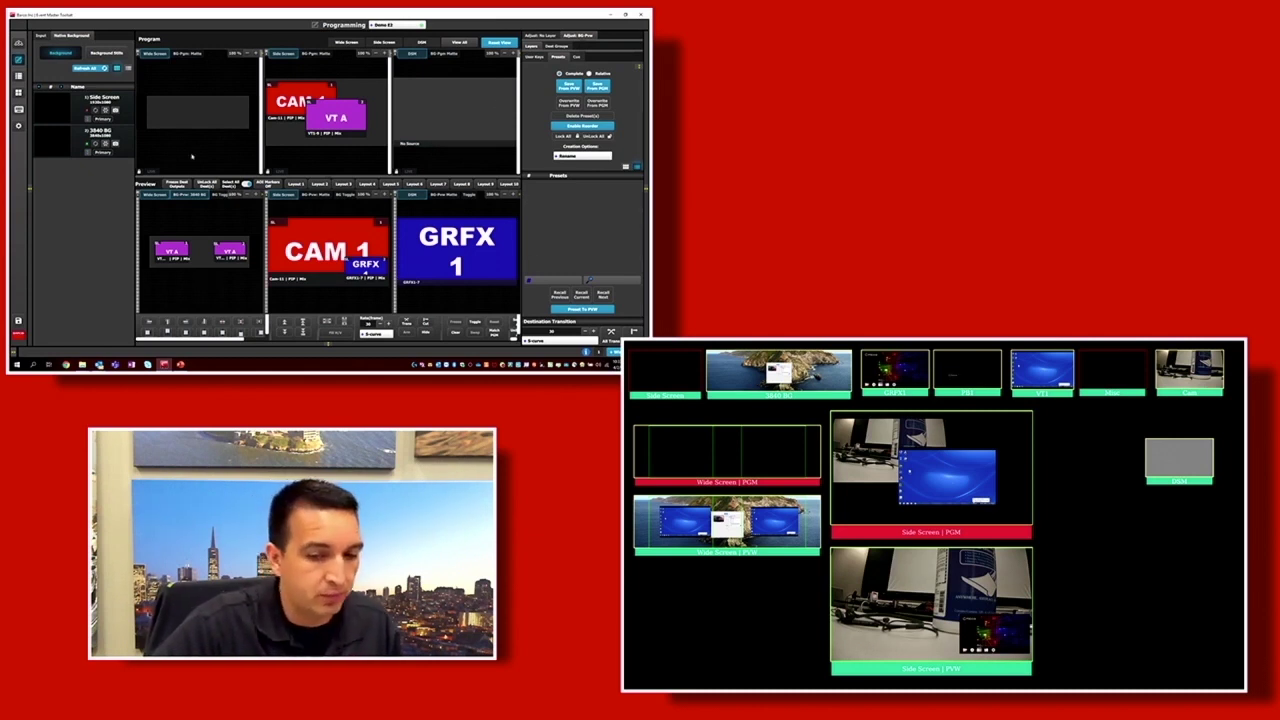
{"action": "left_click", "coordinate": [568, 88]}
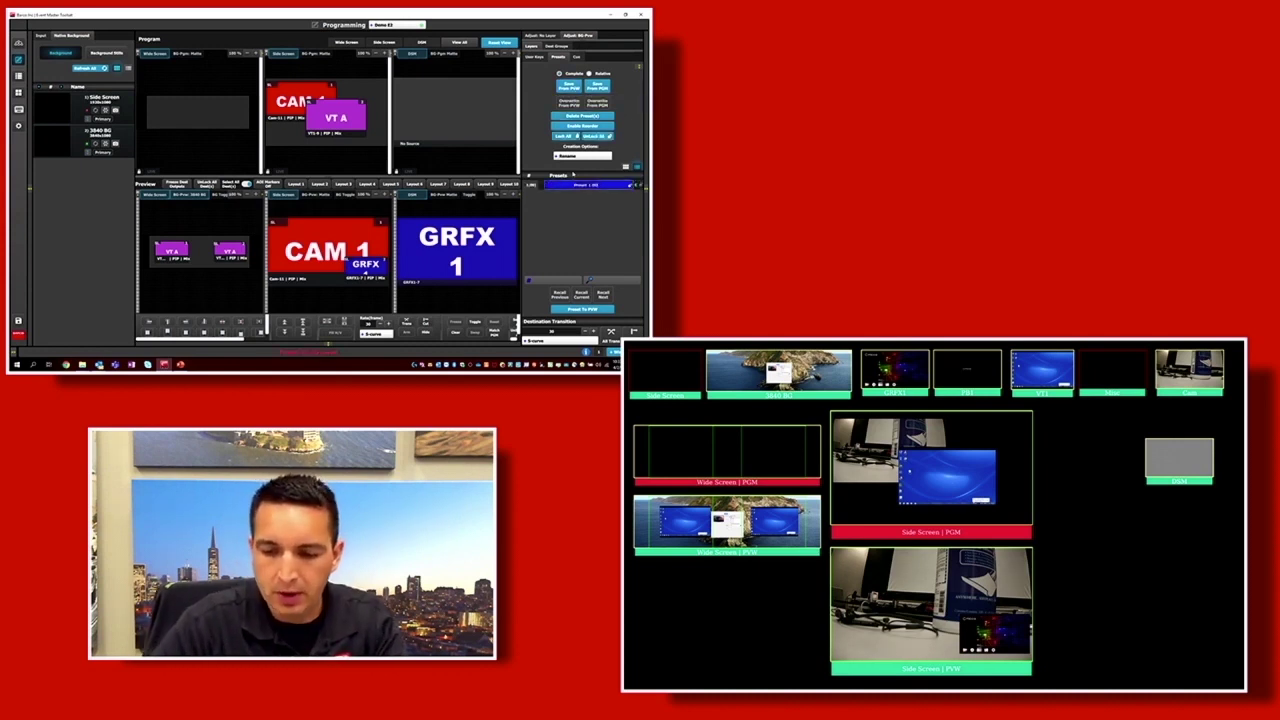
{"action": "key", "text": "Return"}
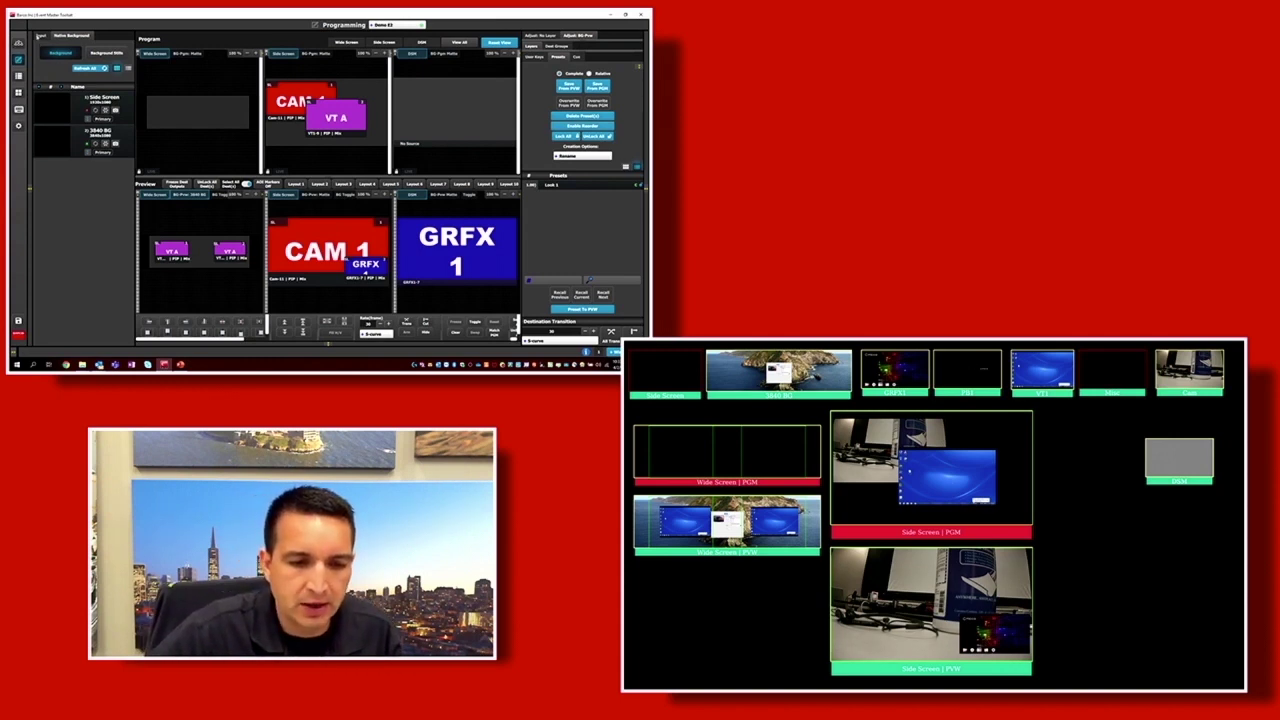
Replace the source of both VT A layers in the Wide Screen preview with CAM 1.
{"action": "left_click", "coordinate": [40, 35]}
{"action": "left_click_drag", "start_coordinate": [67, 287], "coordinate": [172, 252]}
{"action": "left_click_drag", "start_coordinate": [67, 287], "coordinate": [229, 251]}
Switch the Wide Screen preview background from the 3840 BG input to a red matte.
{"action": "left_click", "coordinate": [187, 197]}
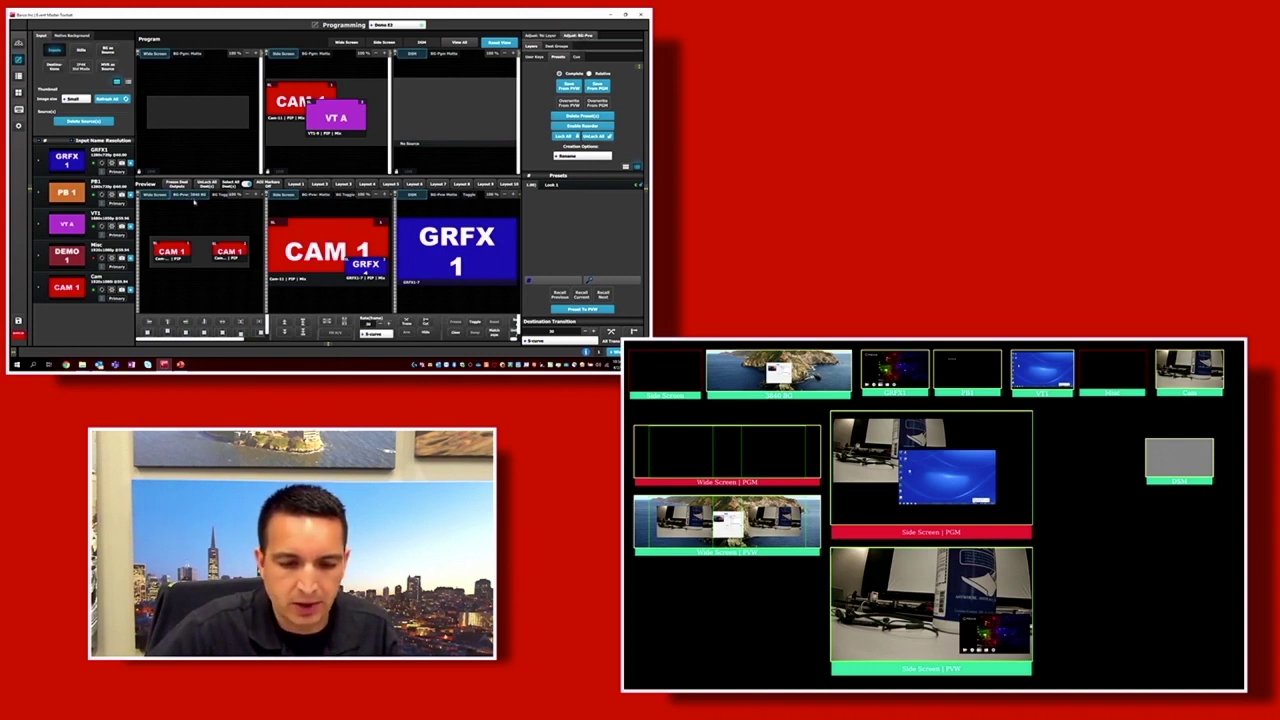
{"action": "left_click", "coordinate": [585, 36]}
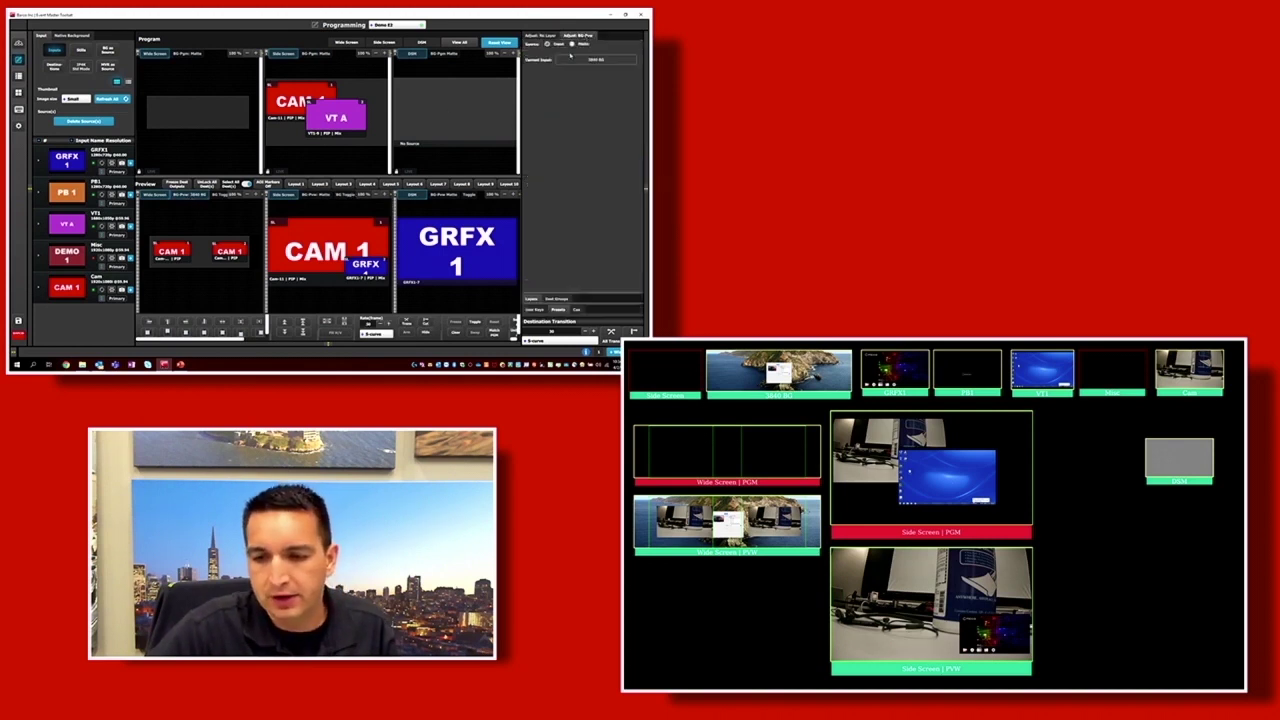
{"action": "left_click", "coordinate": [572, 44]}
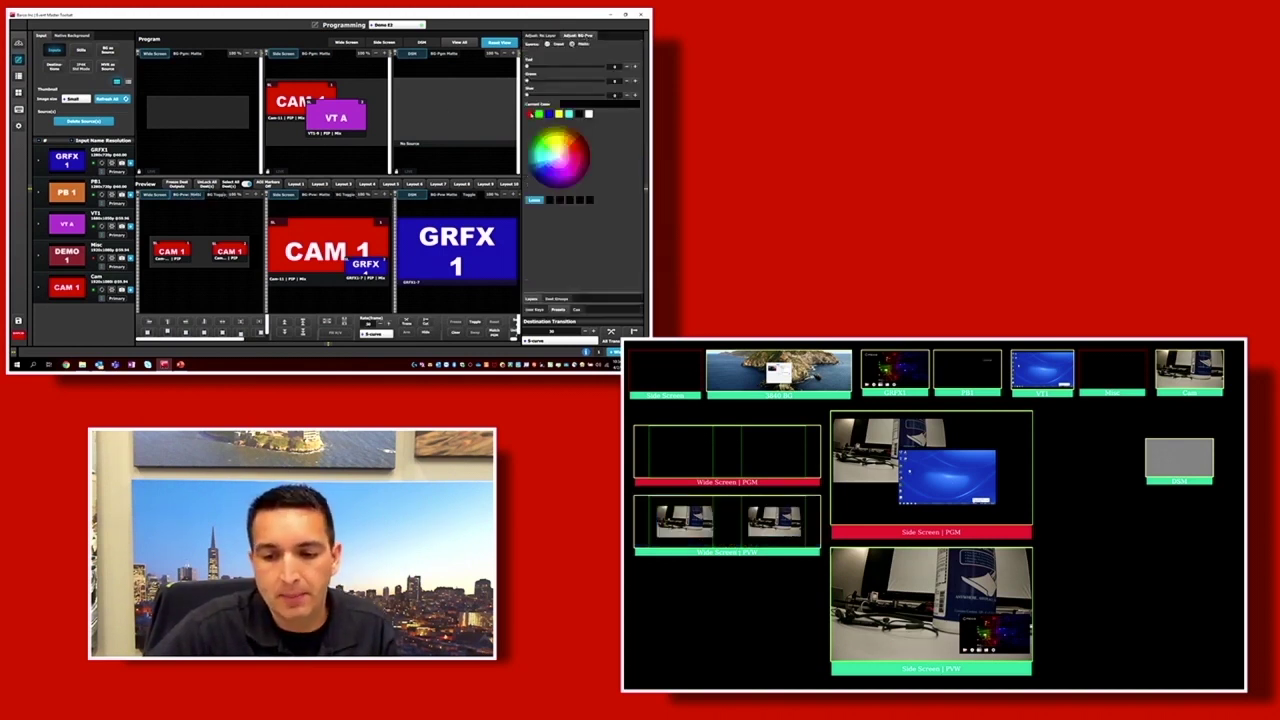
{"action": "left_click", "coordinate": [531, 114]}
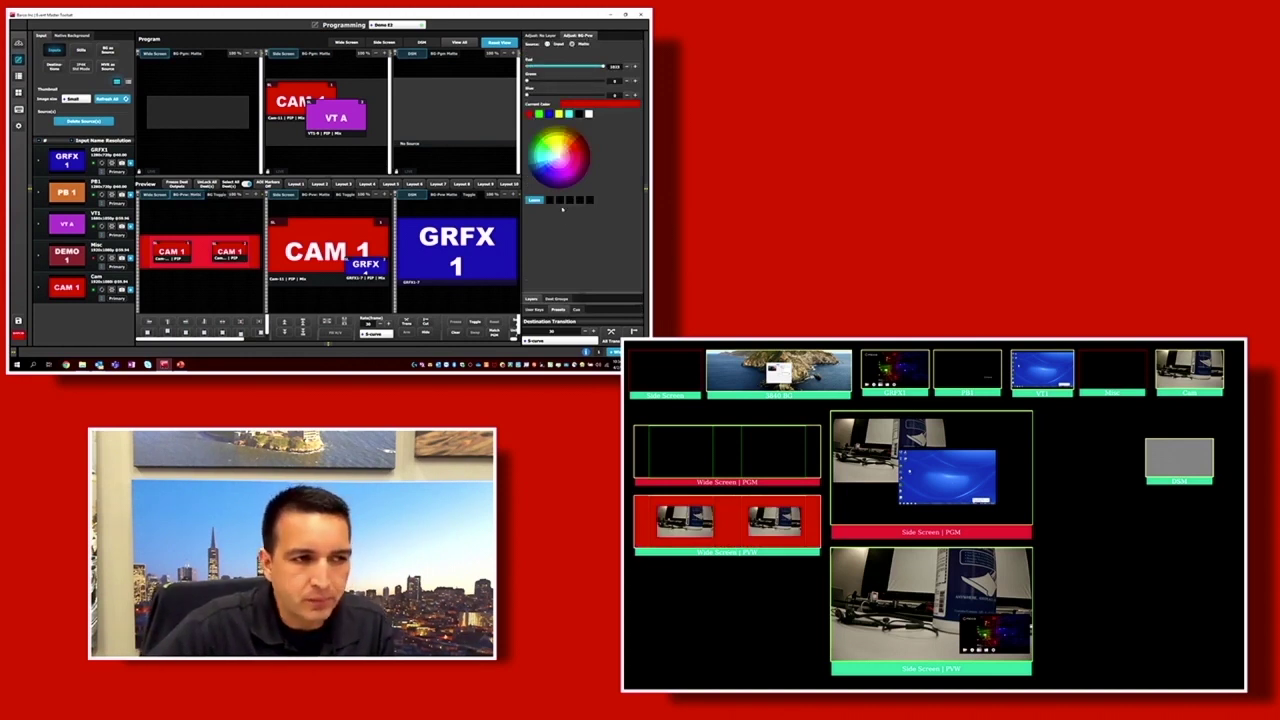
Delete the CAM 1 layer from the Side Screen preview and expand the GRFX 1 layer to fill the screen.
{"action": "left_click", "coordinate": [353, 262]}
{"action": "key", "text": "Delete"}
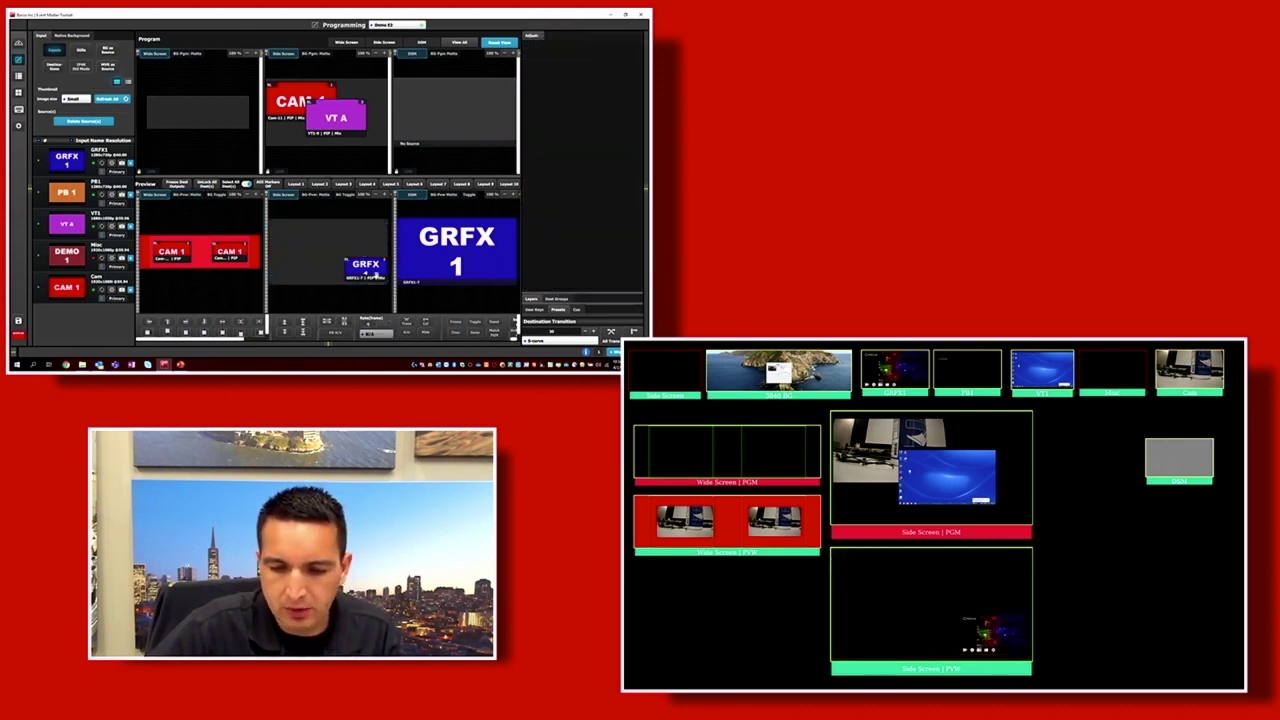
{"action": "left_click", "coordinate": [370, 330]}
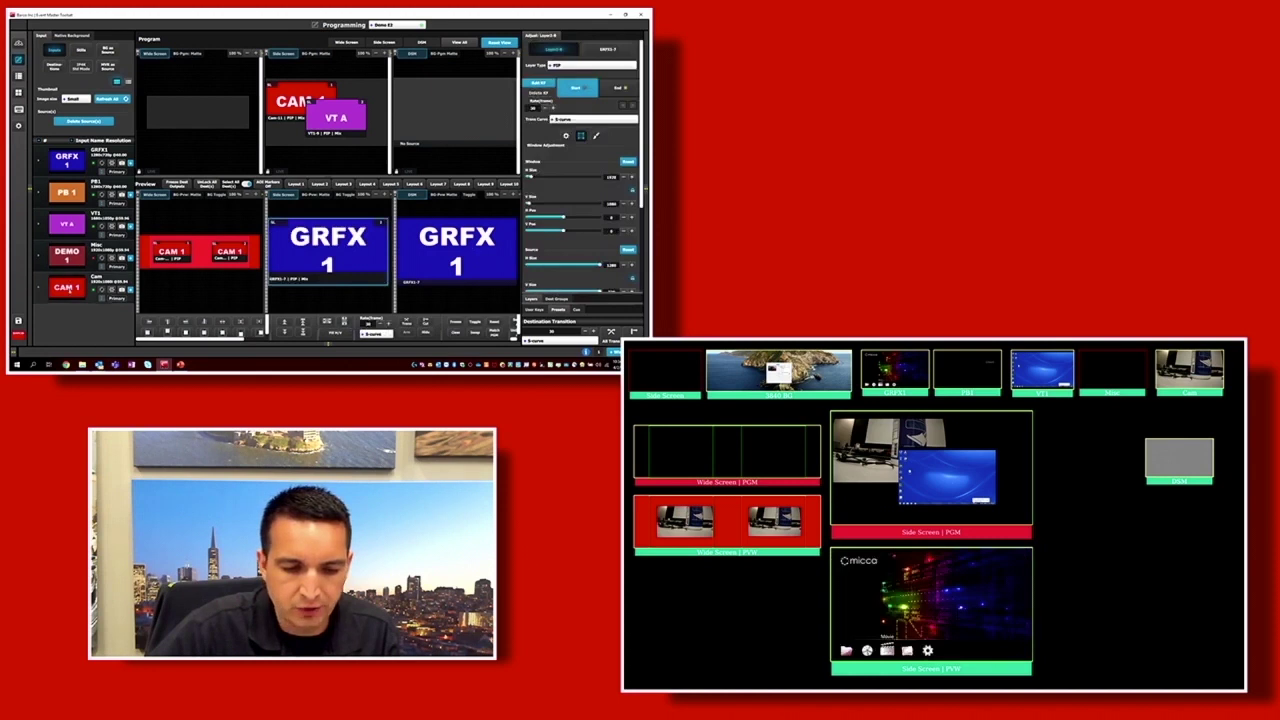
Put PB1 on the DSM preview and save the preview of all destinations as a preset named Look 2.
{"action": "left_click_drag", "start_coordinate": [68, 195], "coordinate": [456, 250]}
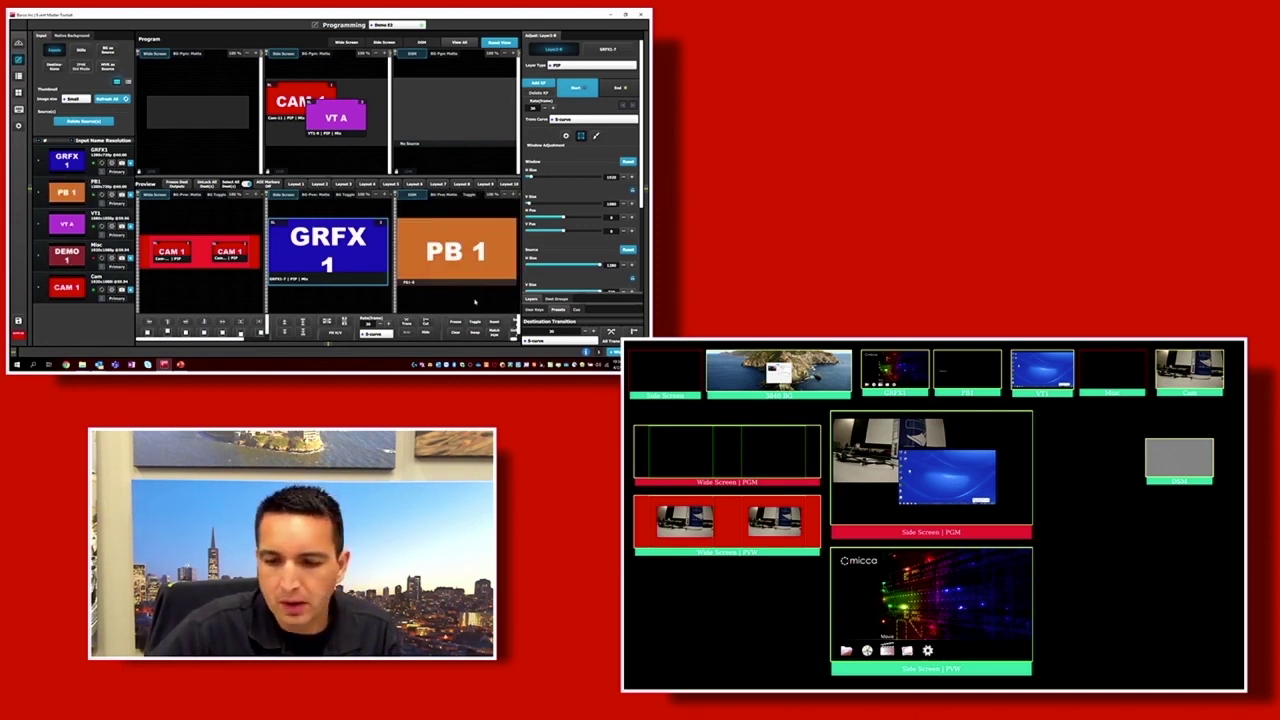
{"action": "left_click", "coordinate": [558, 309]}
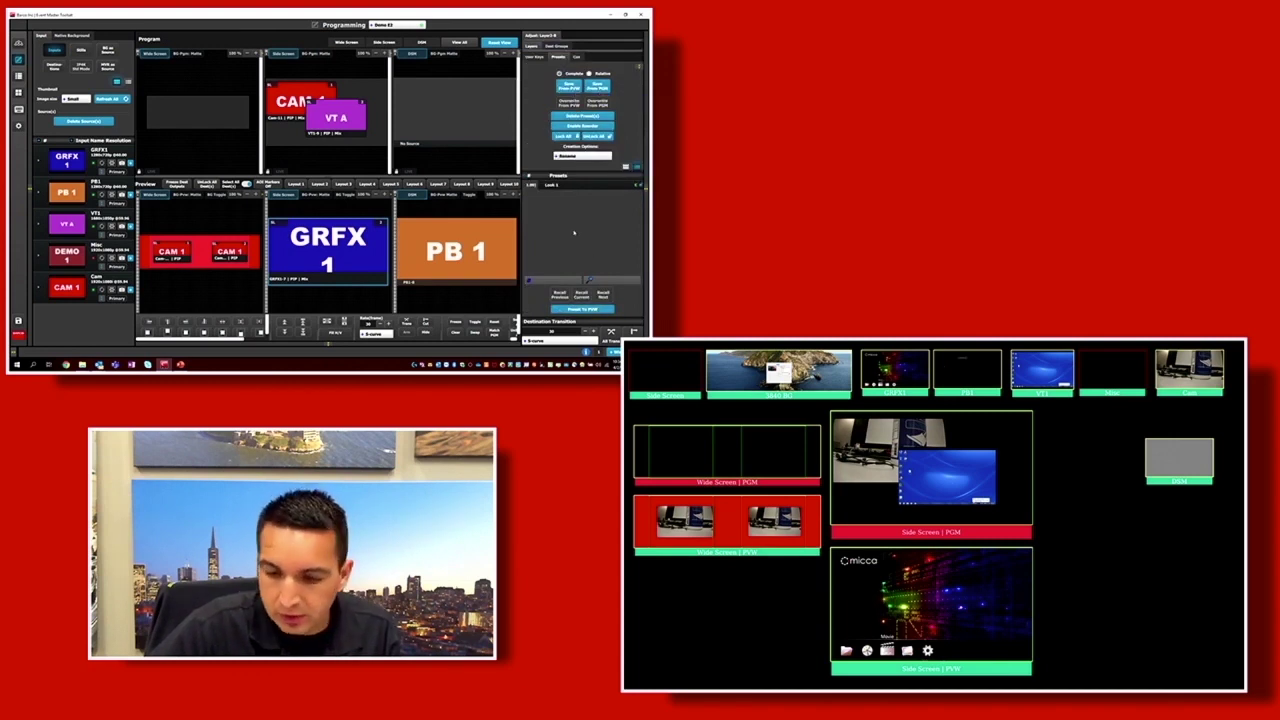
{"action": "left_click", "coordinate": [568, 87]}
{"action": "type", "text": "Look 2"}
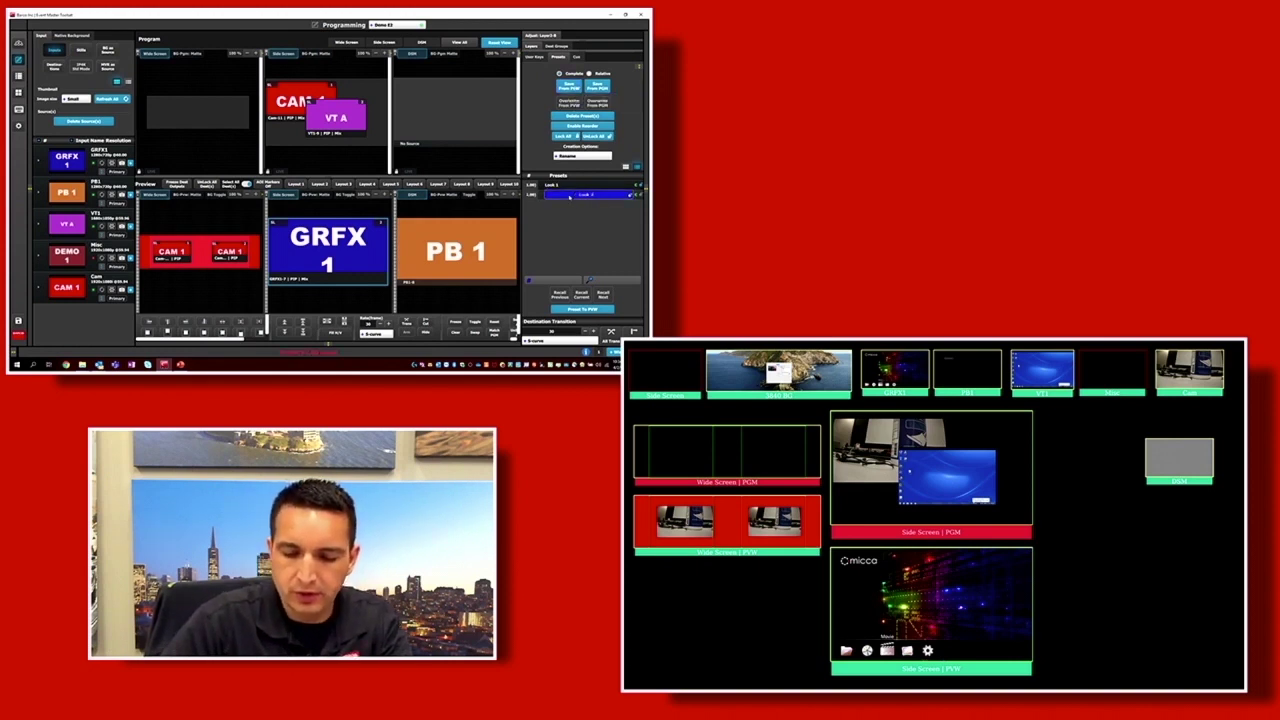
{"action": "key", "text": "Return"}
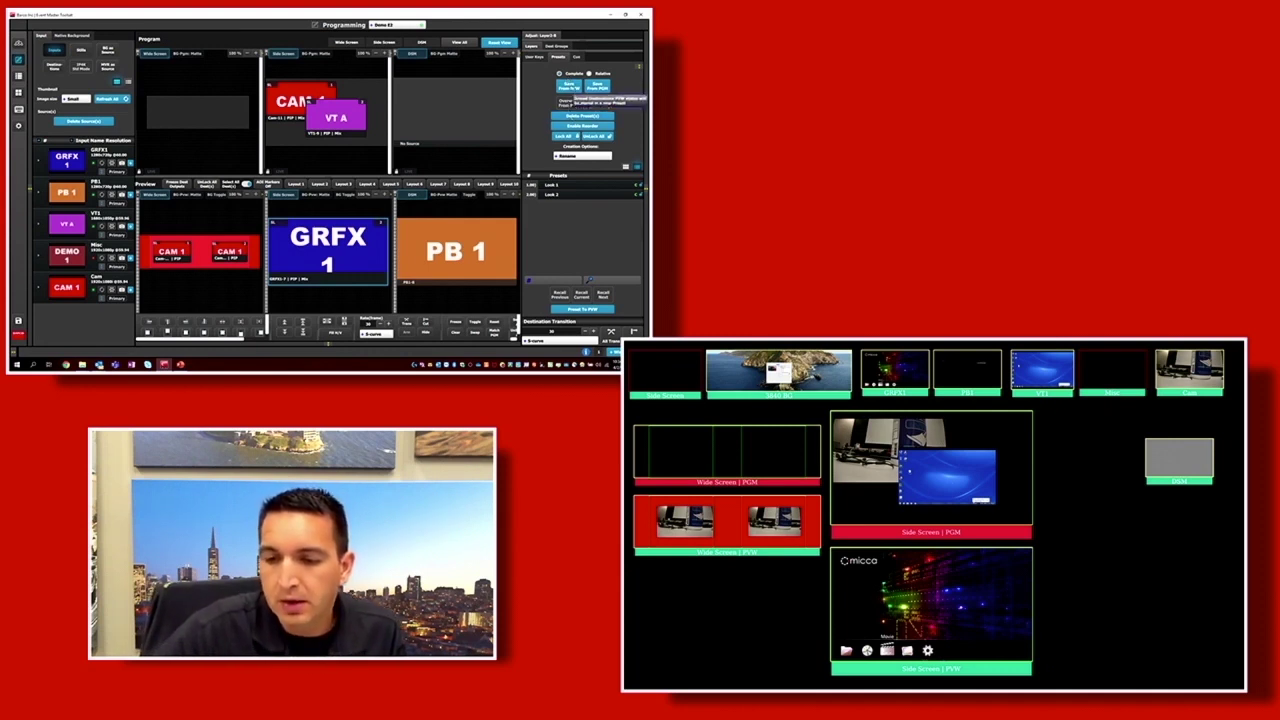
Select the Look 2 preset, and lock and unlock all presets.
{"action": "left_click", "coordinate": [552, 194]}
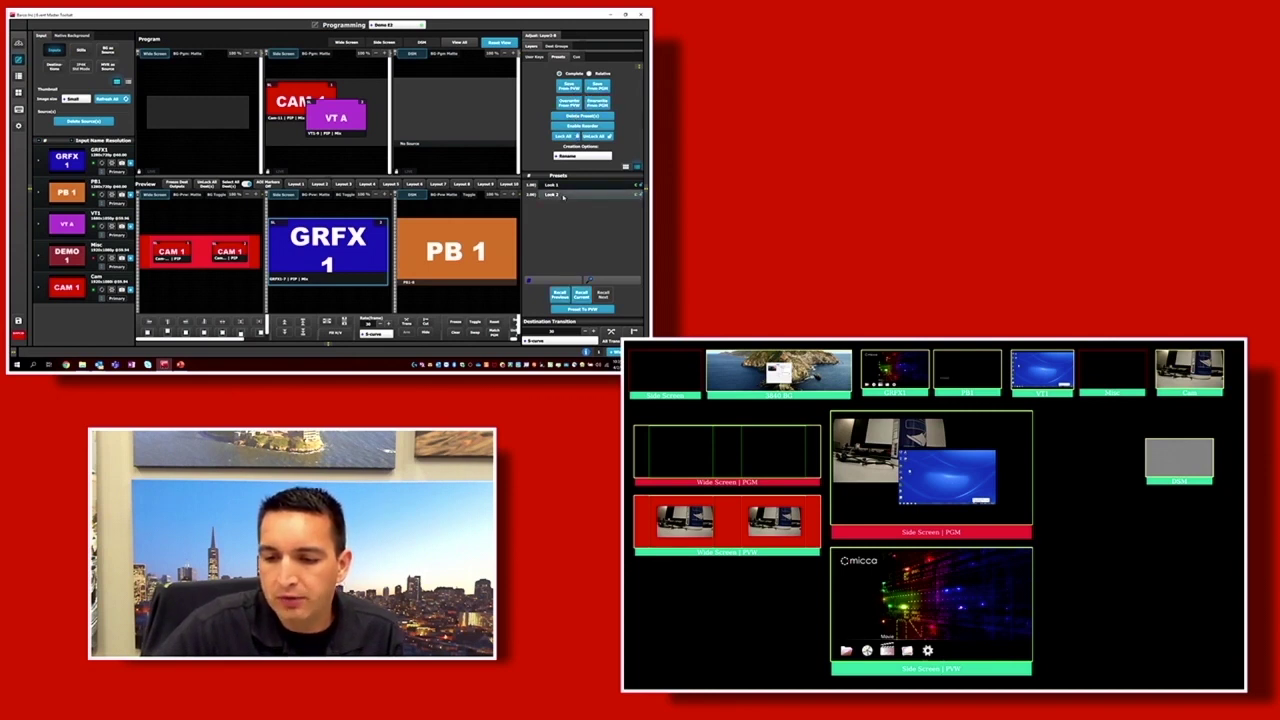
{"action": "left_click", "coordinate": [583, 125]}
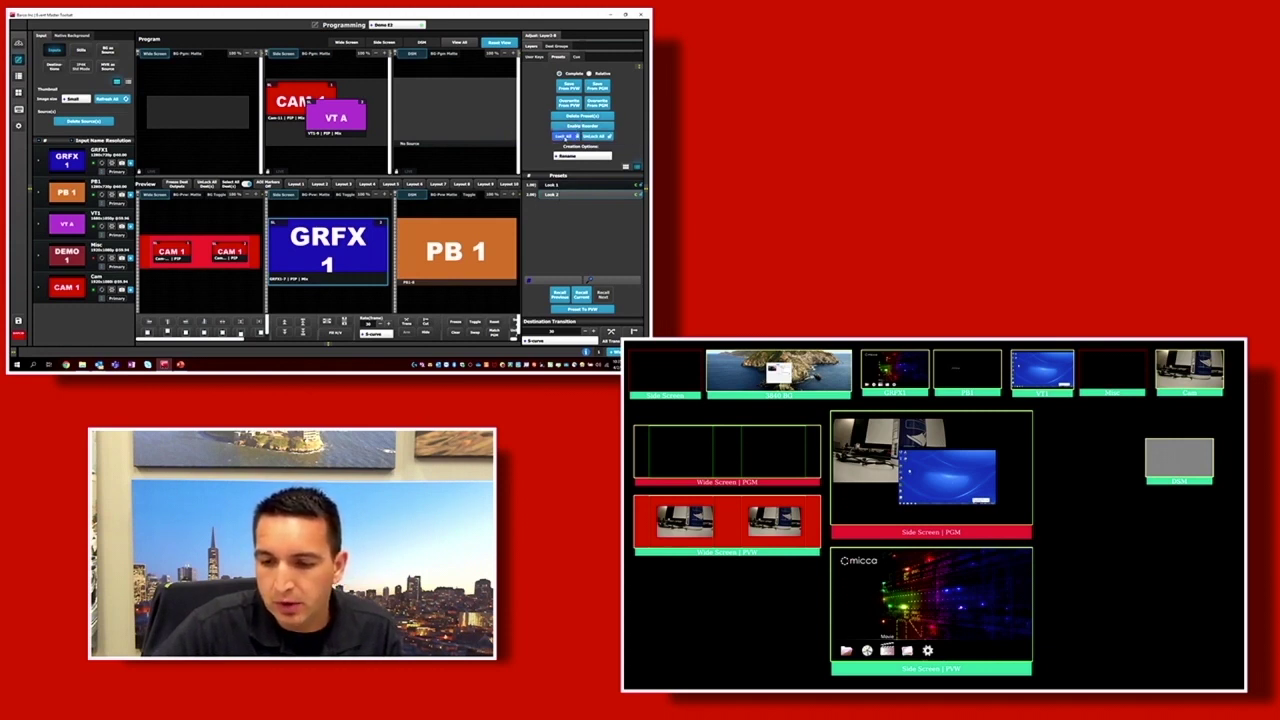
{"action": "left_click", "coordinate": [598, 137]}
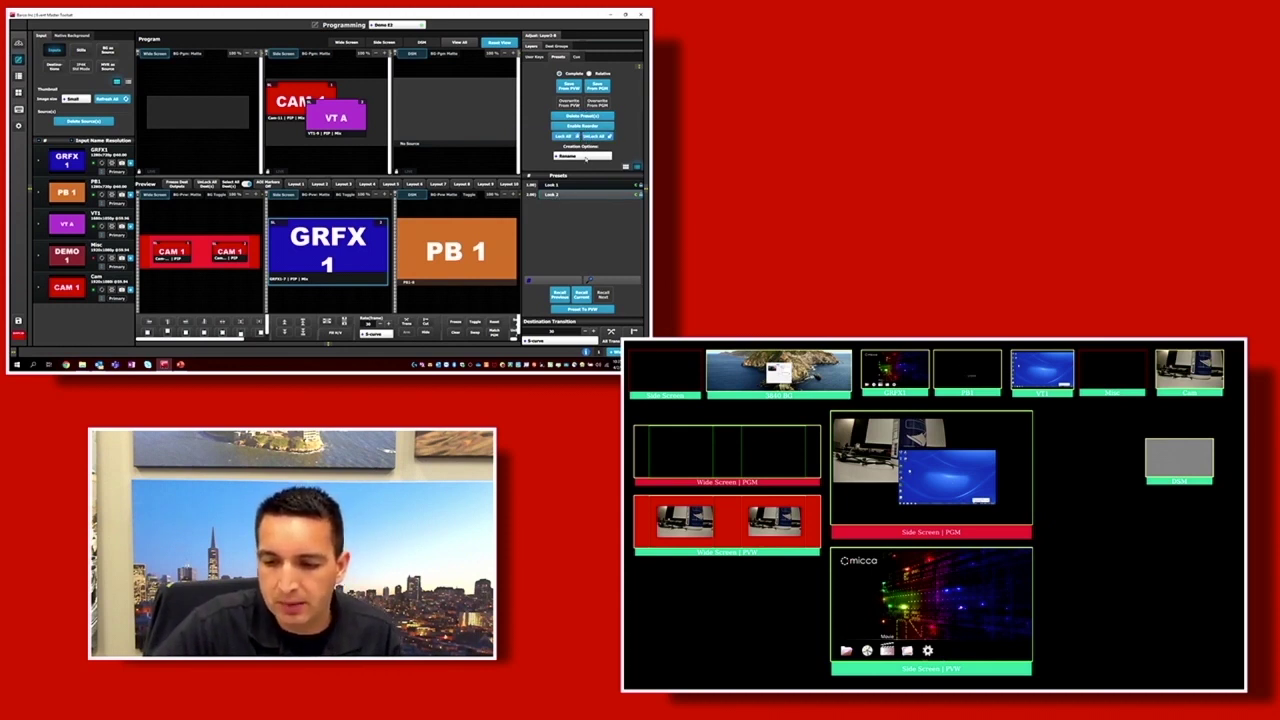
Recall the Look 1 preset to preview, followed by the Look 2 preset.
{"action": "left_click", "coordinate": [555, 185]}
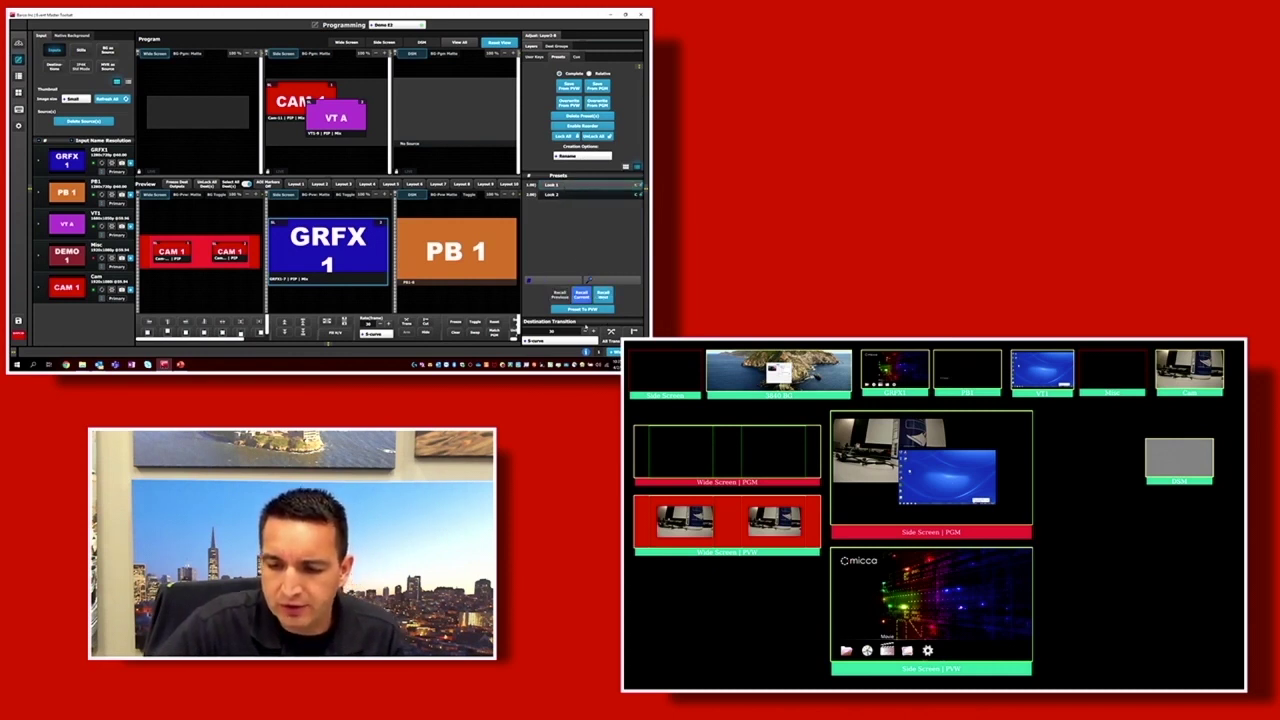
{"action": "left_click", "coordinate": [581, 295]}
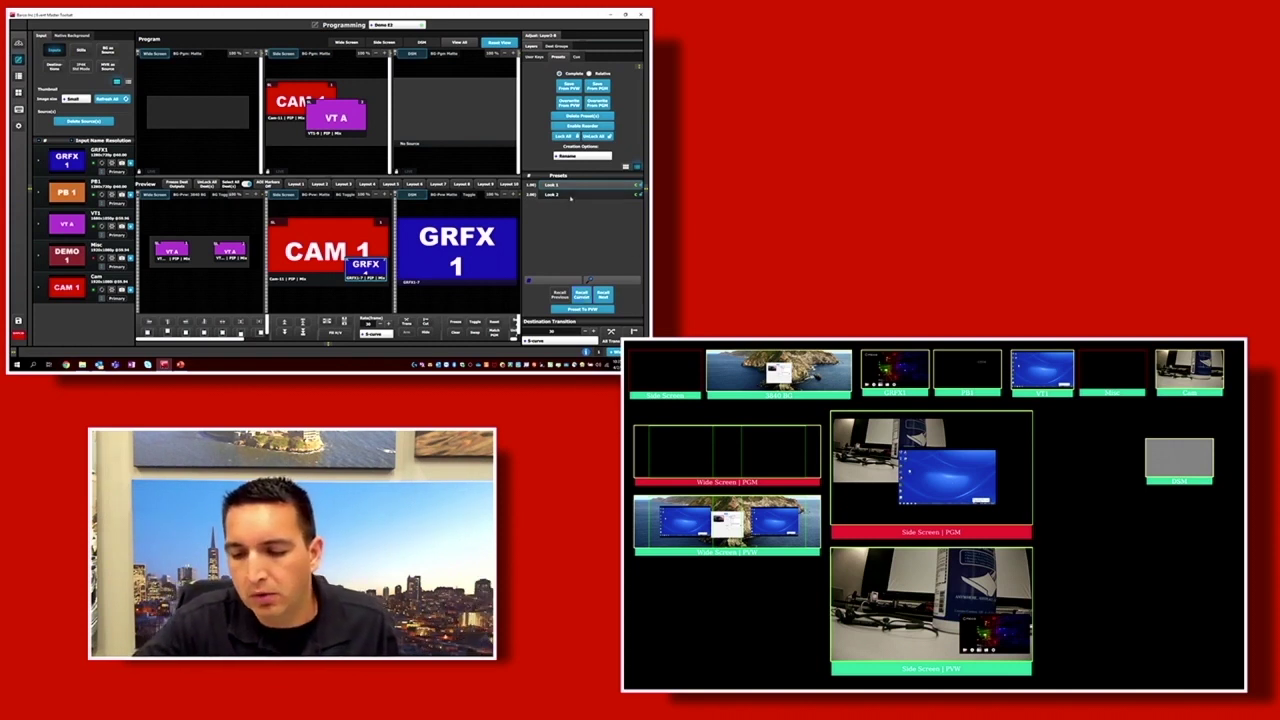
{"action": "left_click", "coordinate": [560, 295]}
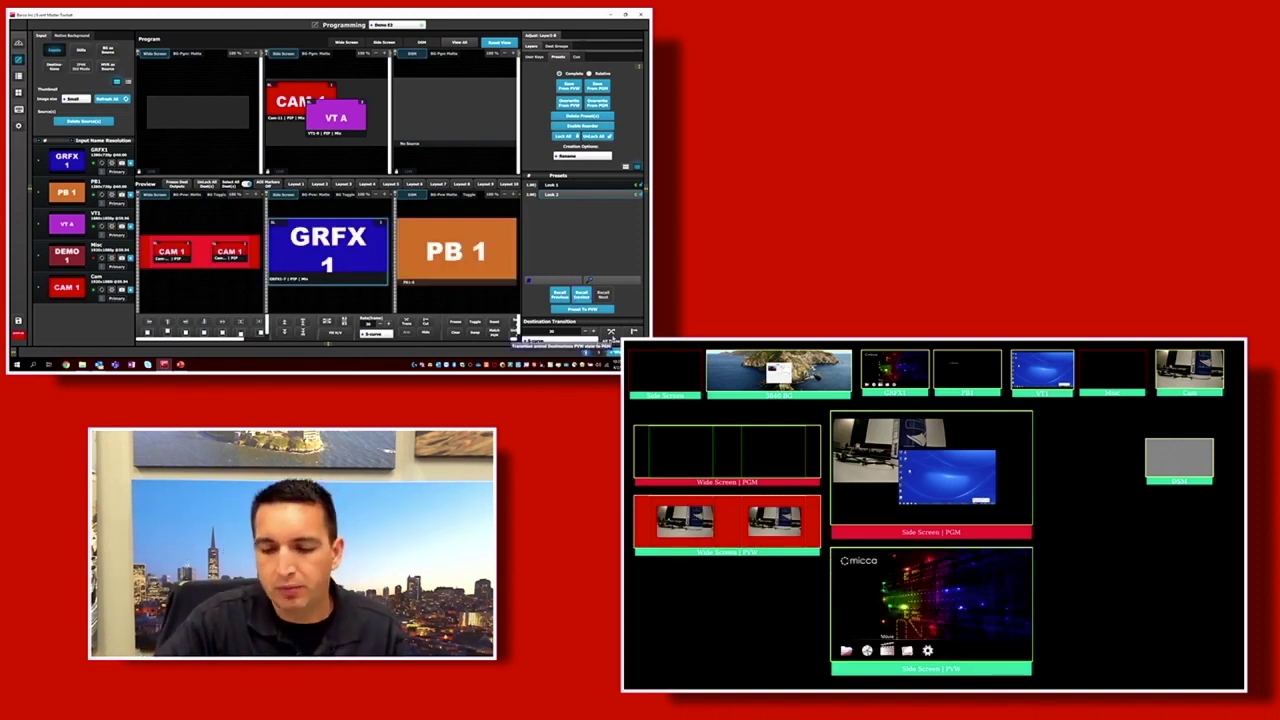
Transition Look 2 to program on all destinations, and recall Look 1 to preview and transition it to program as well.
{"action": "left_click", "coordinate": [611, 331]}
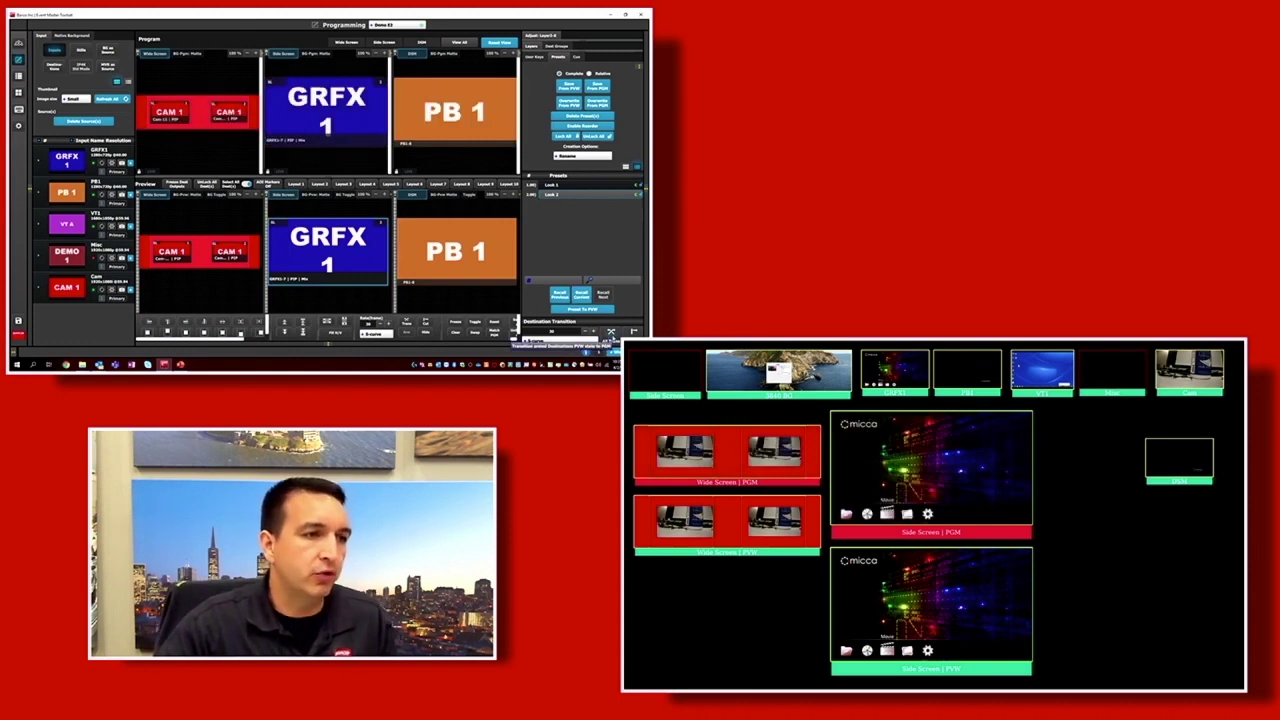
{"action": "left_click", "coordinate": [552, 185]}
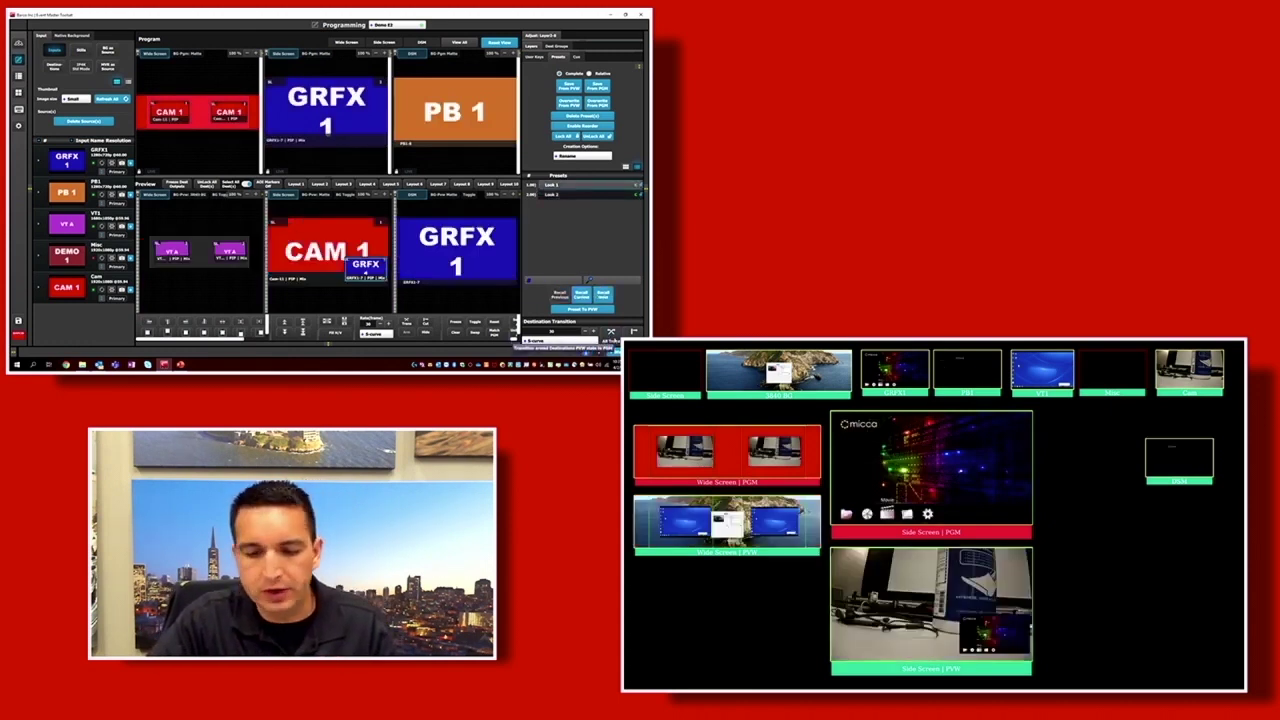
{"action": "left_click", "coordinate": [611, 331]}
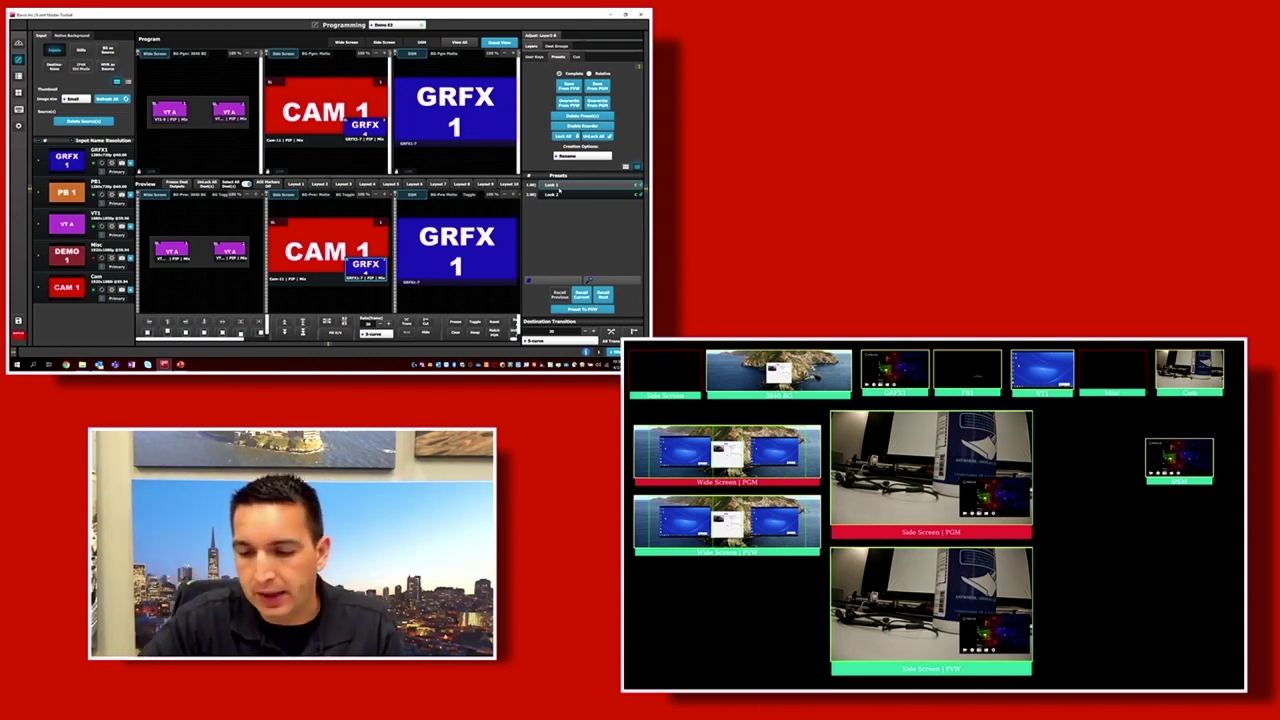
Show the presets as thumbnails and alternately recall Look 1 and Look 2, finishing with Look 2 on preview.
{"action": "left_click_drag", "start_coordinate": [566, 186], "coordinate": [480, 238]}
{"action": "left_click_drag", "start_coordinate": [552, 193], "coordinate": [490, 258]}
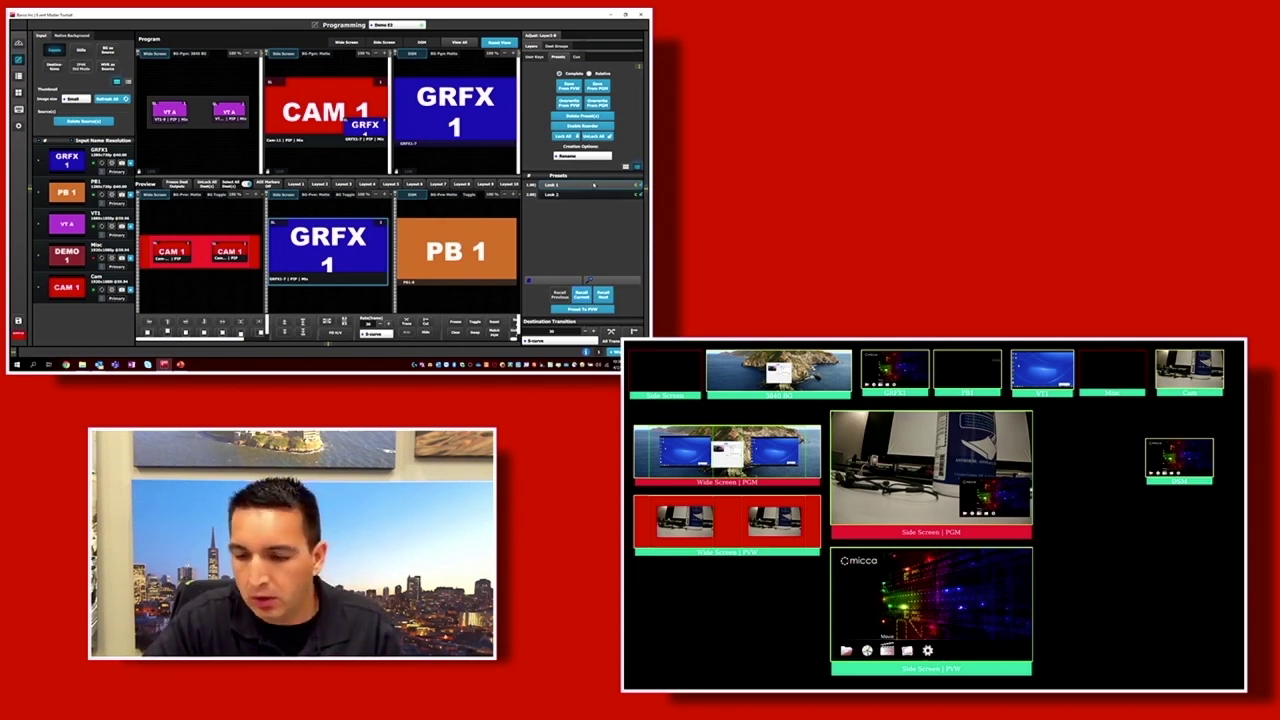
{"action": "left_click", "coordinate": [625, 168]}
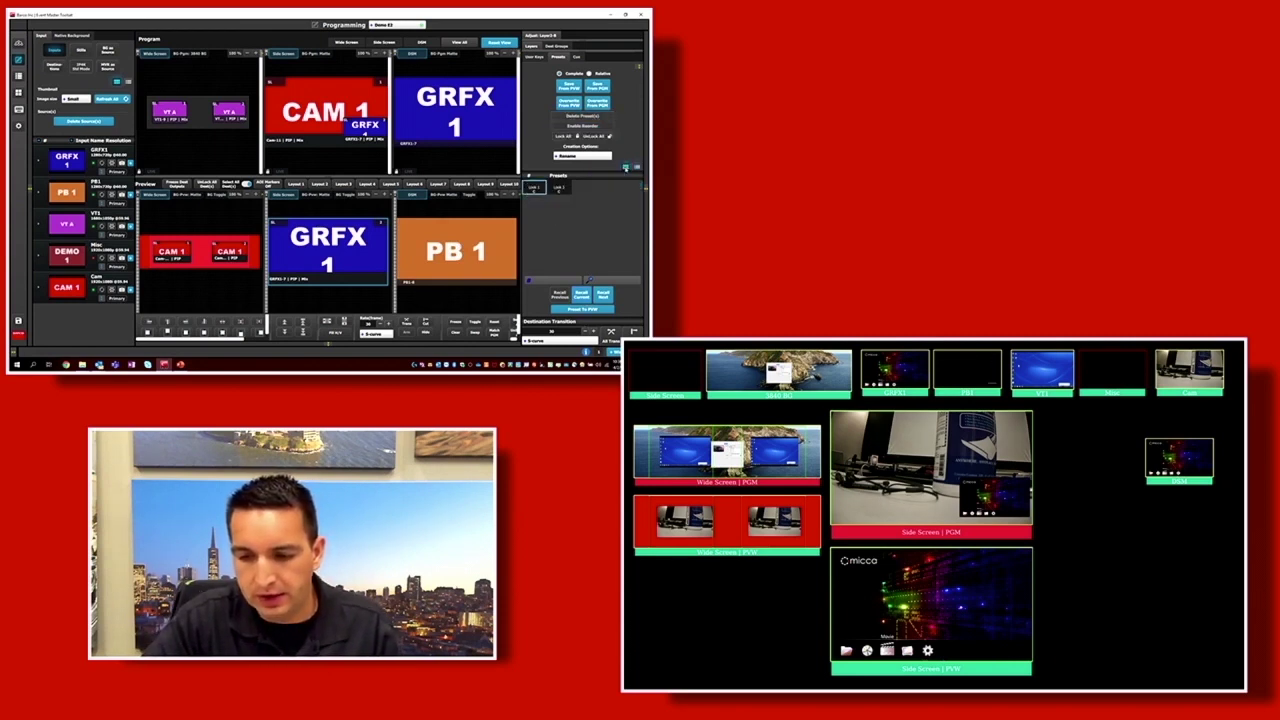
{"action": "left_click", "coordinate": [560, 189]}
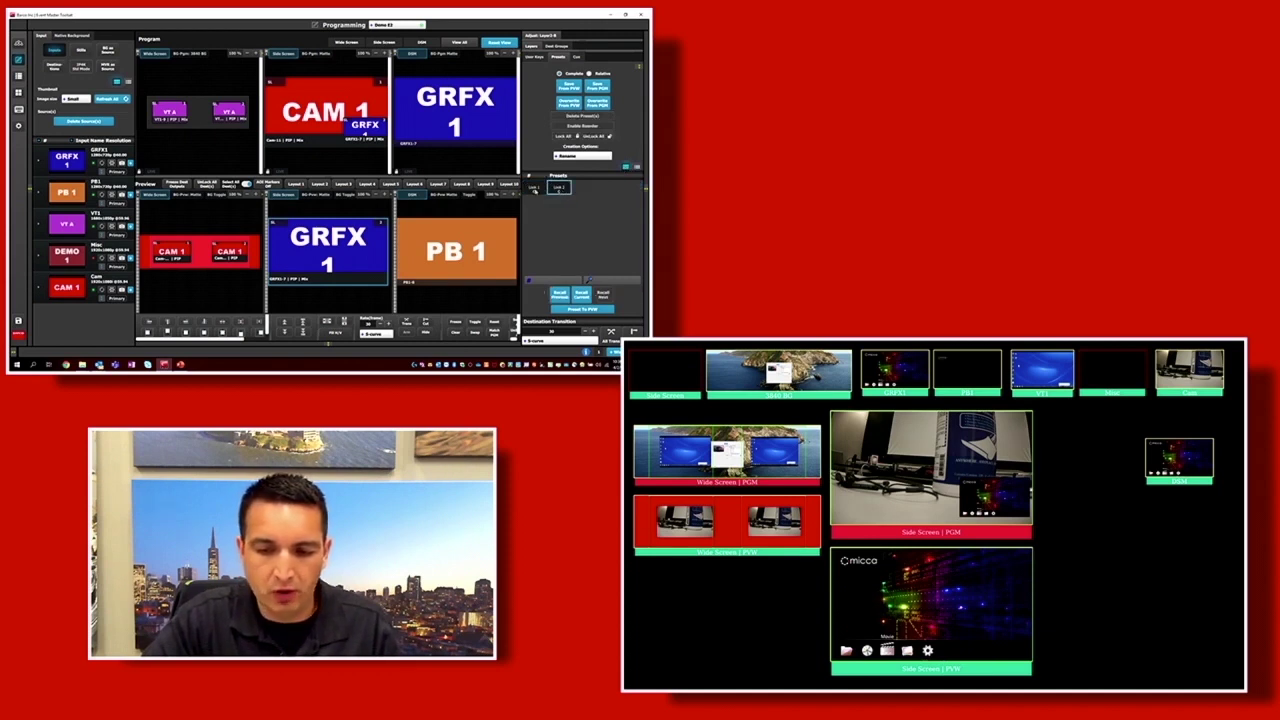
{"action": "left_click", "coordinate": [535, 190]}
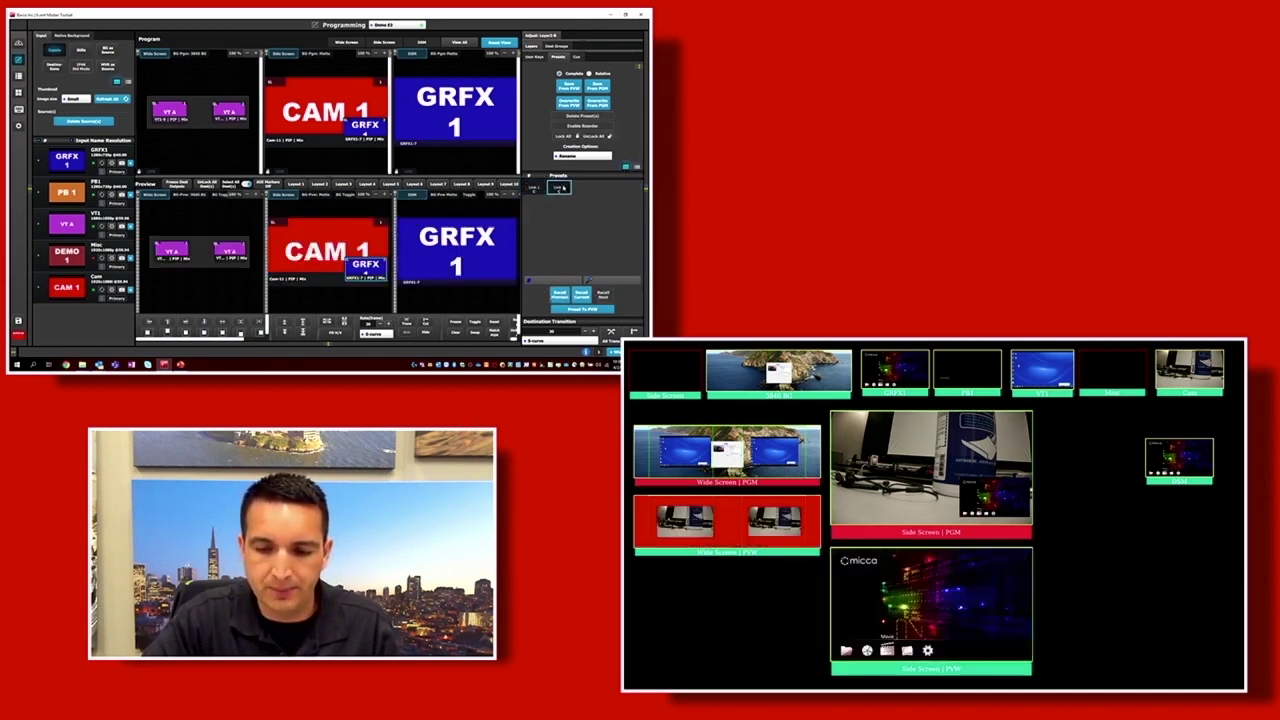
{"action": "left_click", "coordinate": [537, 192]}
{"action": "left_click", "coordinate": [537, 192]}
{"action": "left_click", "coordinate": [561, 191]}
{"action": "left_click", "coordinate": [561, 192]}
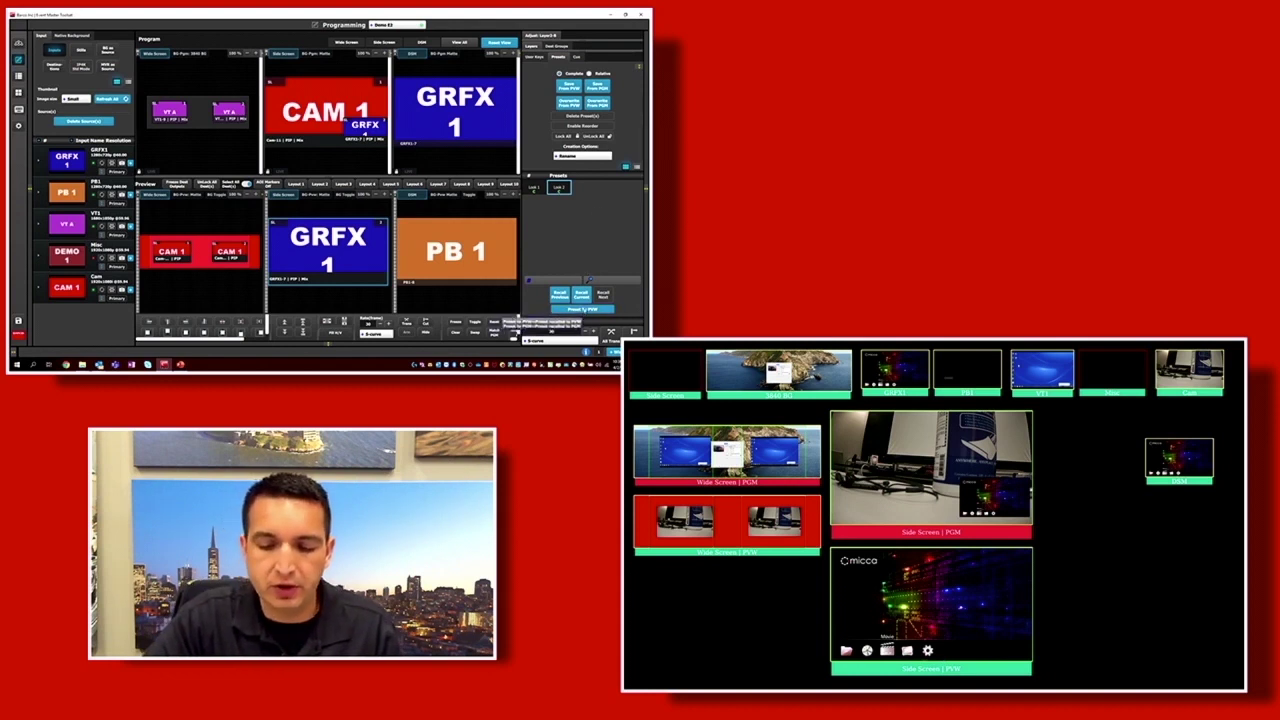
Set preset recall to program, recall Look 1 and Look 2 directly to program, and return preset recall to preview.
{"action": "left_click", "coordinate": [583, 309]}
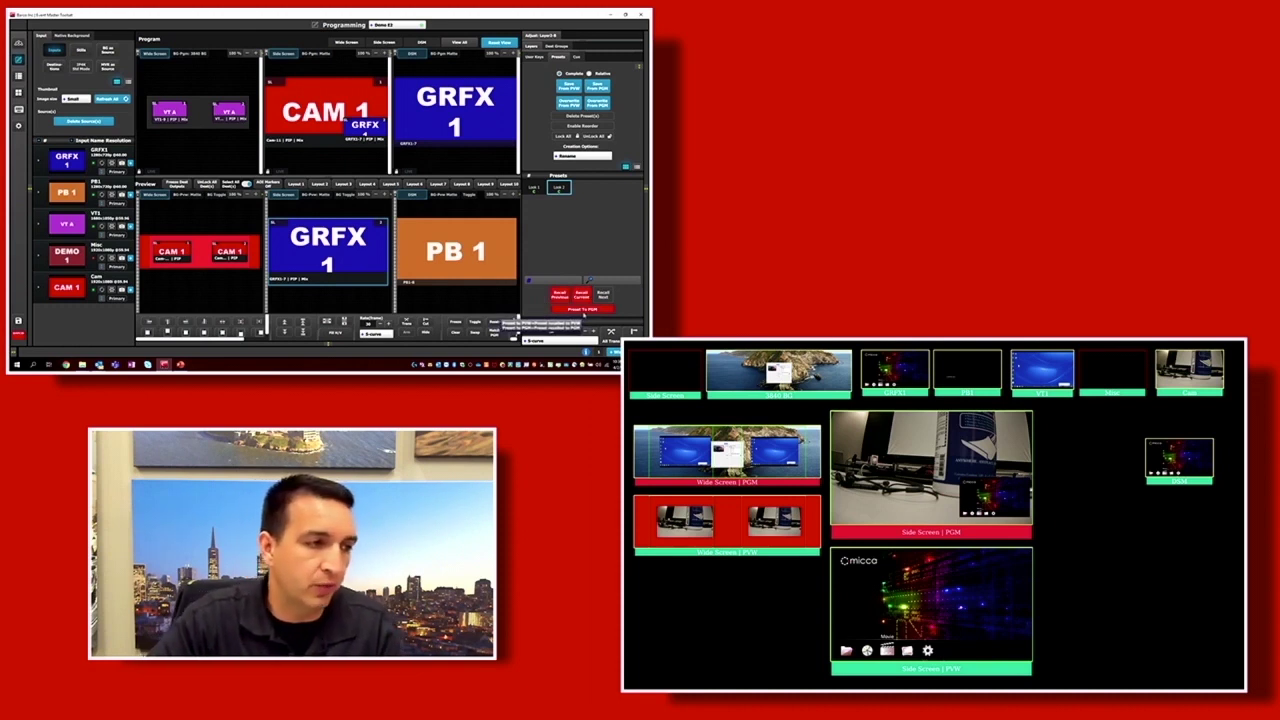
{"action": "left_click", "coordinate": [558, 190]}
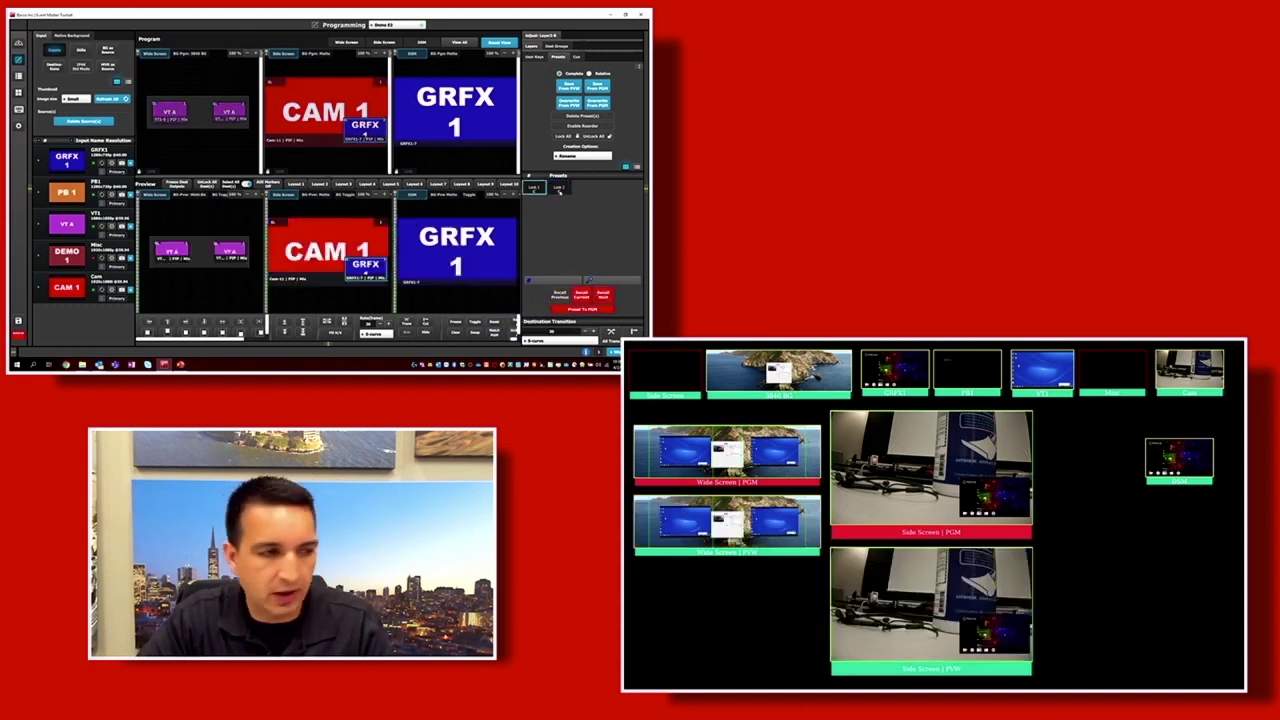
{"action": "left_click", "coordinate": [558, 189]}
{"action": "left_click", "coordinate": [558, 189]}
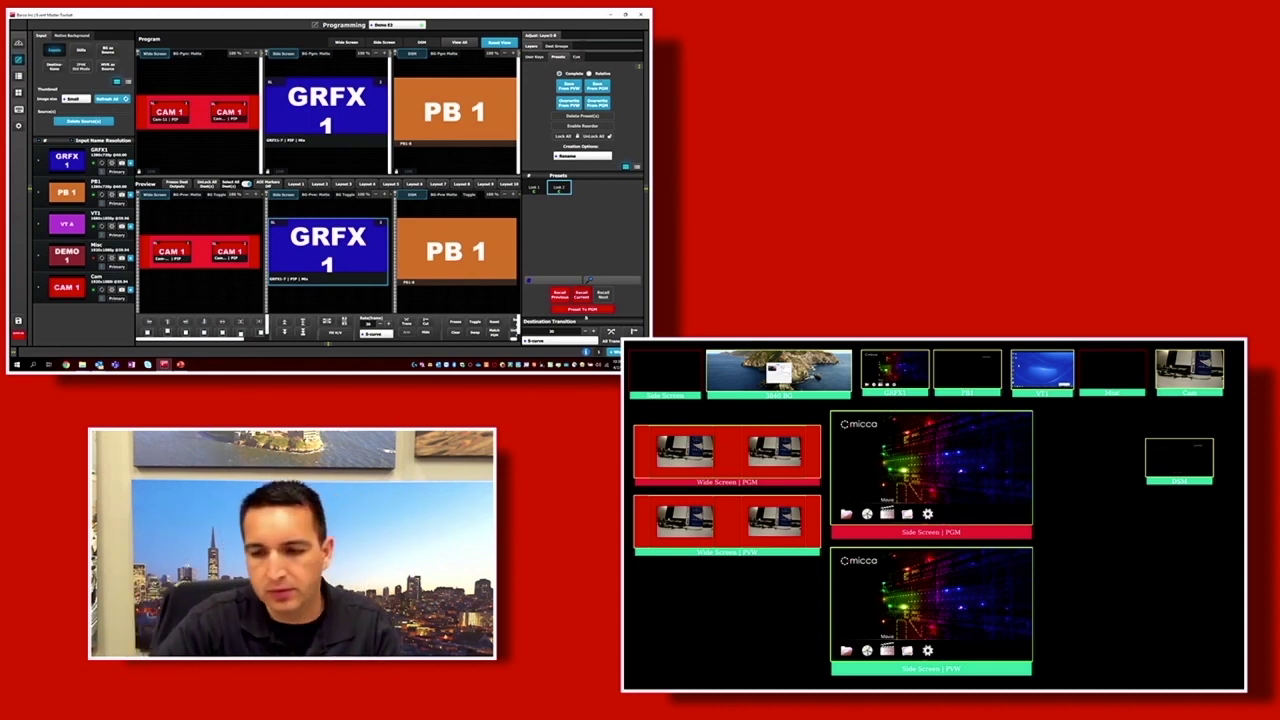
{"action": "left_click", "coordinate": [626, 167]}
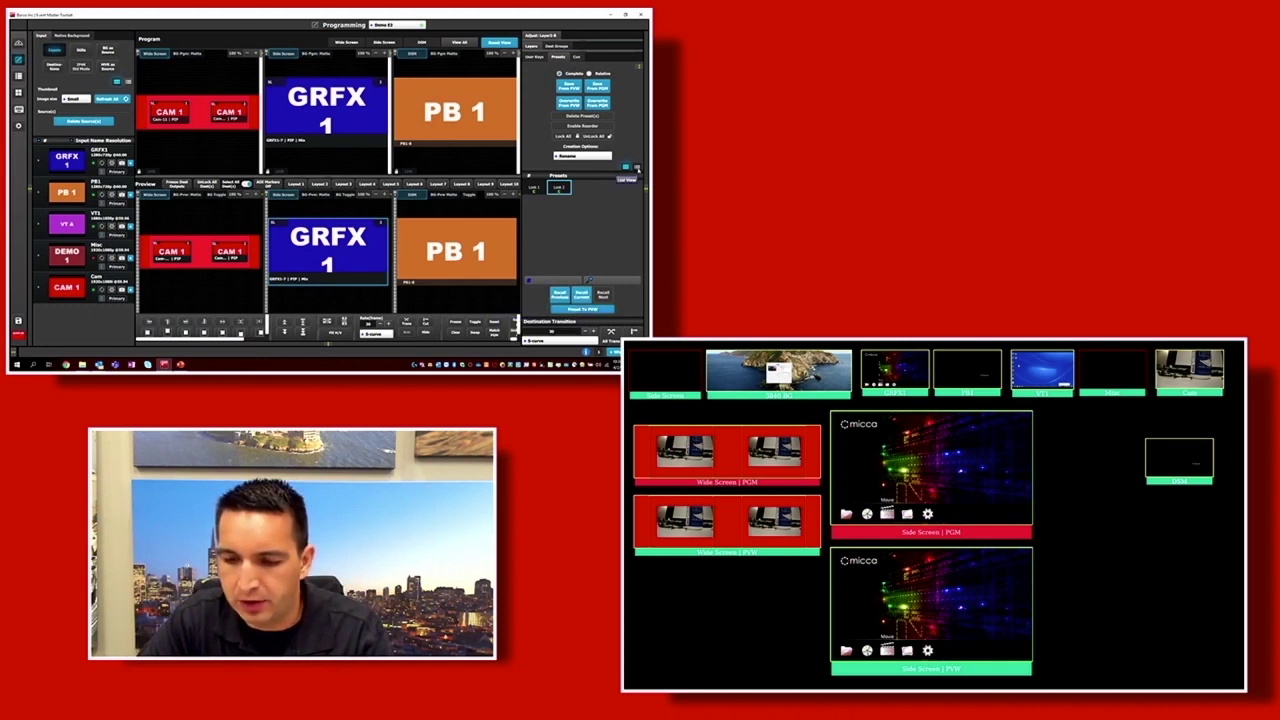
Show the presets as a list and narrow the presets area to make room for the layer selection functions.
{"action": "left_click", "coordinate": [637, 168]}
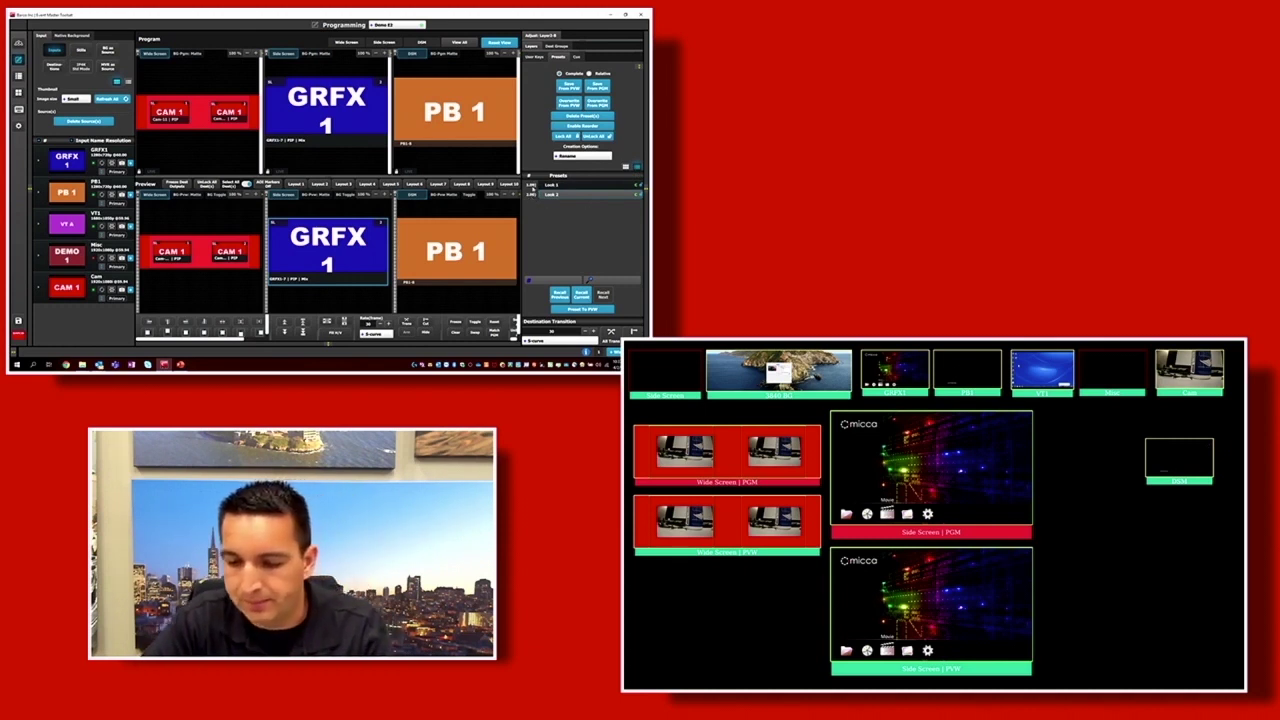
{"action": "left_click_drag", "start_coordinate": [520, 301], "coordinate": [566, 306]}
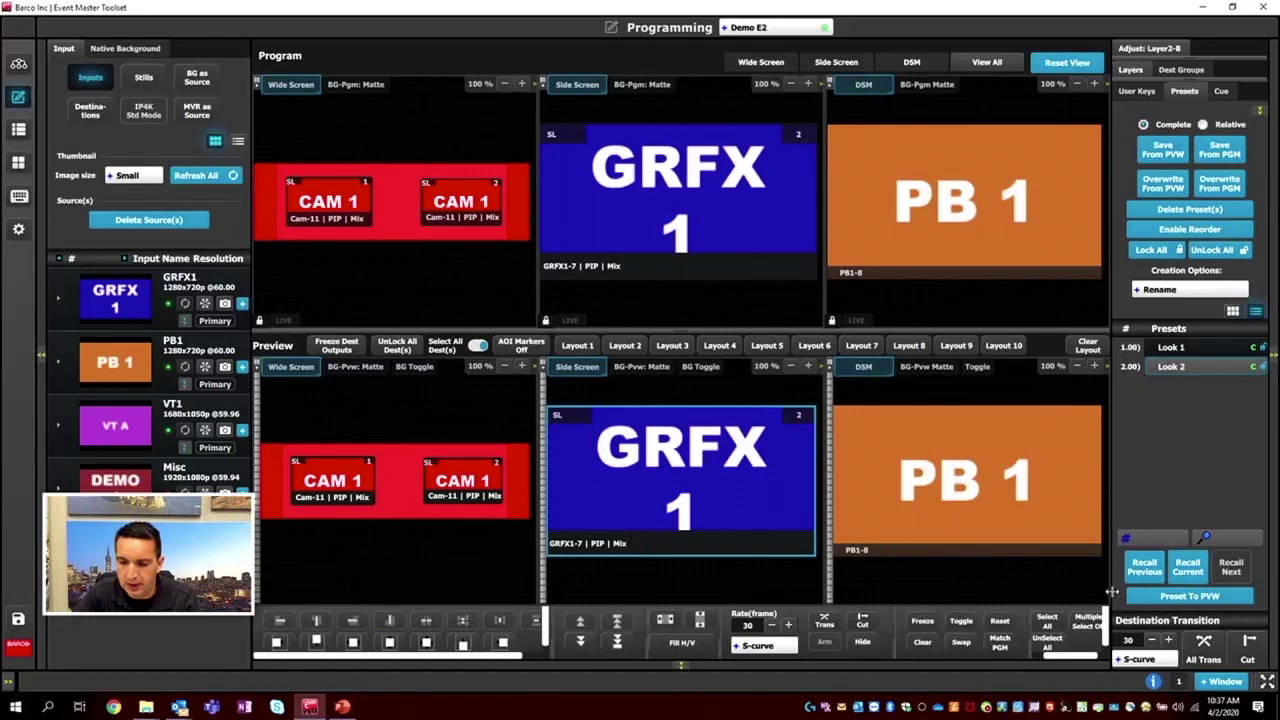
Multi-select both CAM 1 layers with the GRFX 1 layer, shift them slightly together on preview, and unselect everything.
{"action": "left_click", "coordinate": [1087, 626]}
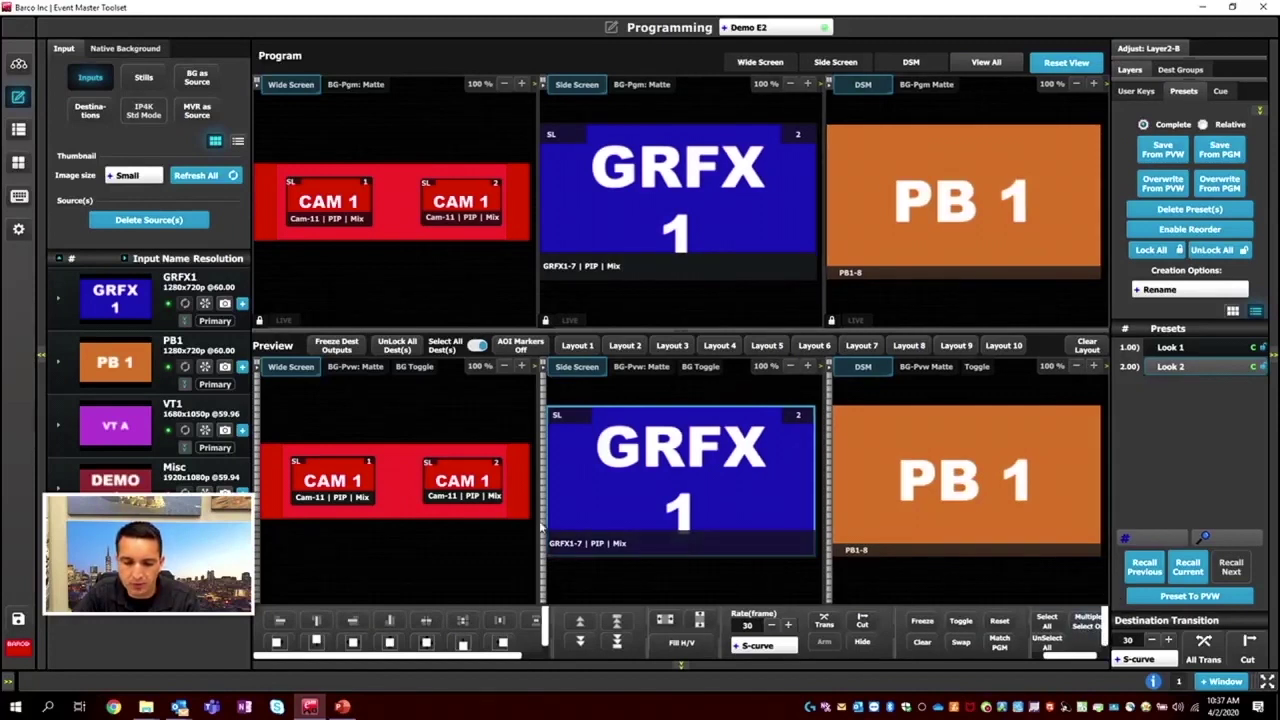
{"action": "left_click", "coordinate": [462, 482]}
{"action": "left_click", "coordinate": [352, 482]}
{"action": "mouse_move", "coordinate": [435, 484]}
{"action": "left_mouse_down"}
{"action": "mouse_move", "coordinate": [452, 492]}
{"action": "mouse_move", "coordinate": [439, 486]}
{"action": "left_mouse_up"}
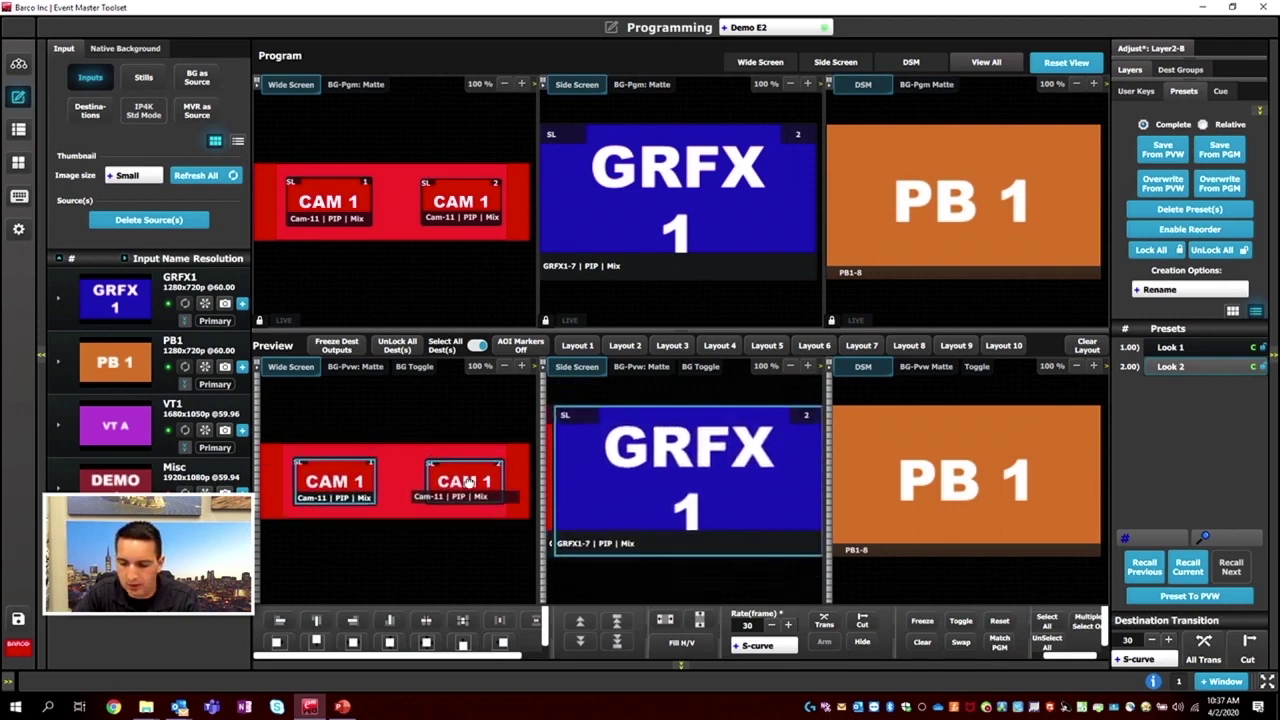
{"action": "left_click", "coordinate": [1047, 645]}
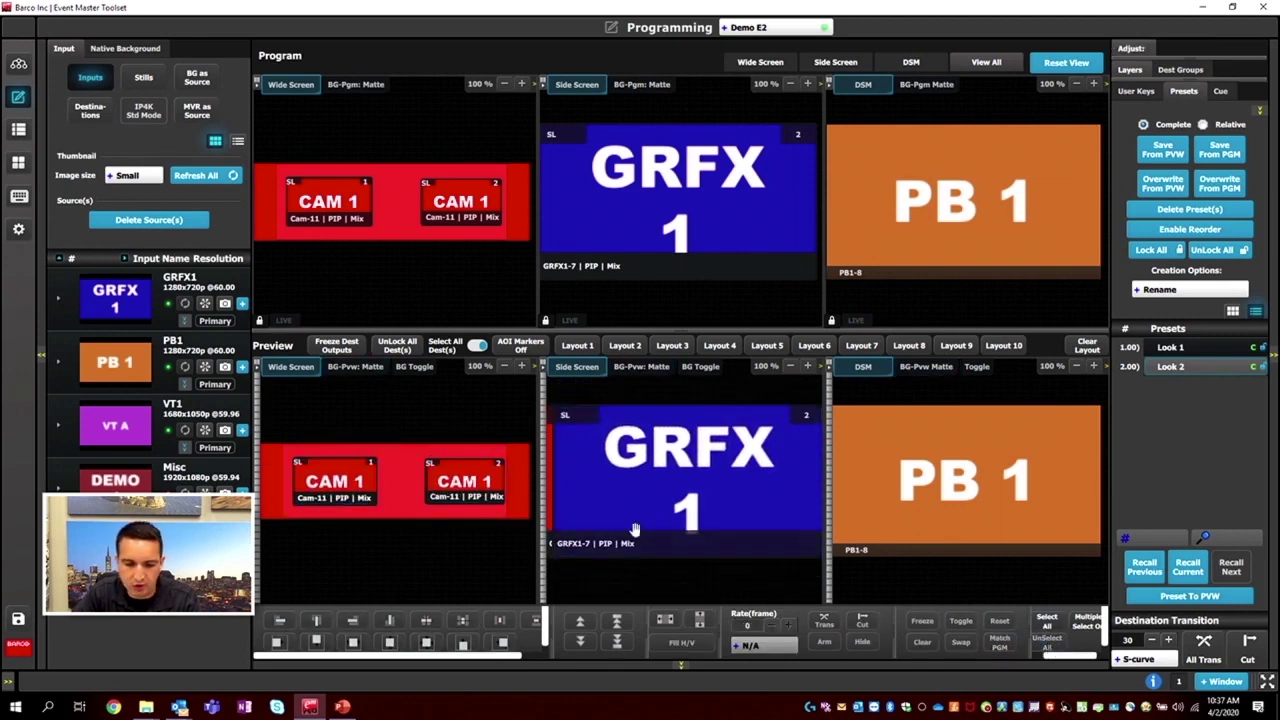
Select everything on preview and clear the Wide Screen and Side Screen layers, then transition all destinations to program and back.
{"action": "left_click", "coordinate": [1047, 622]}
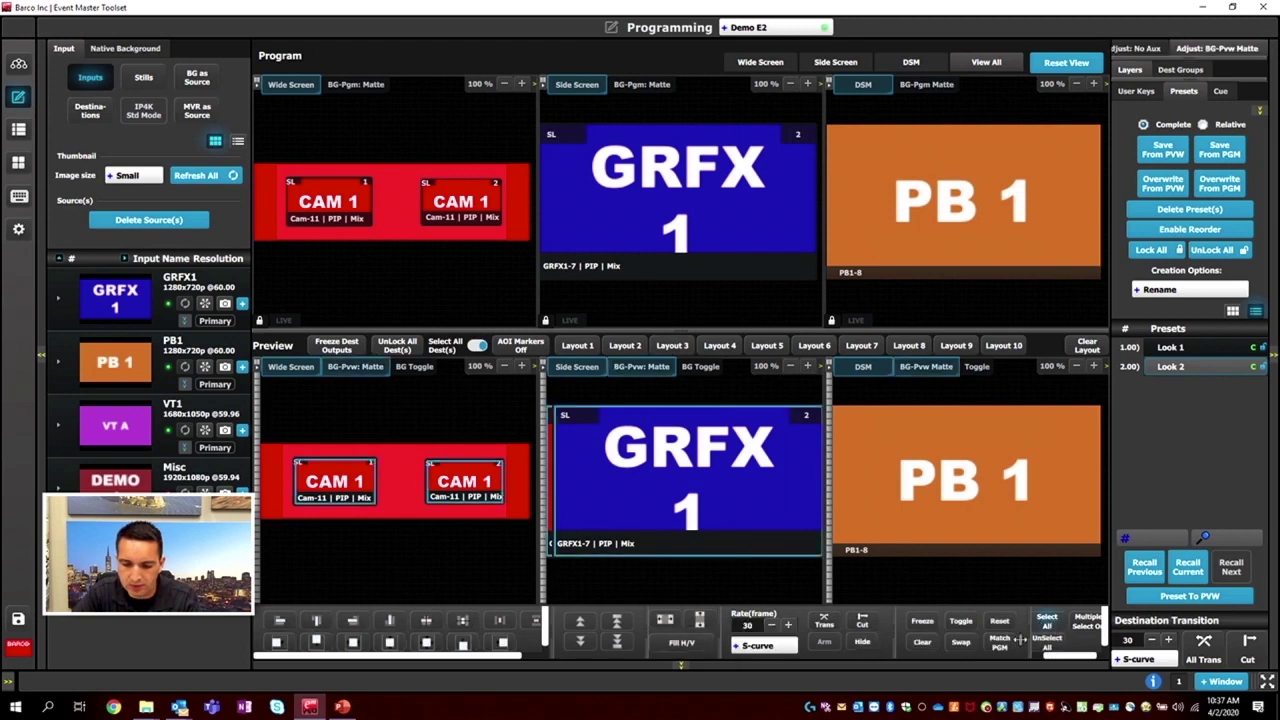
{"action": "left_click", "coordinate": [922, 643]}
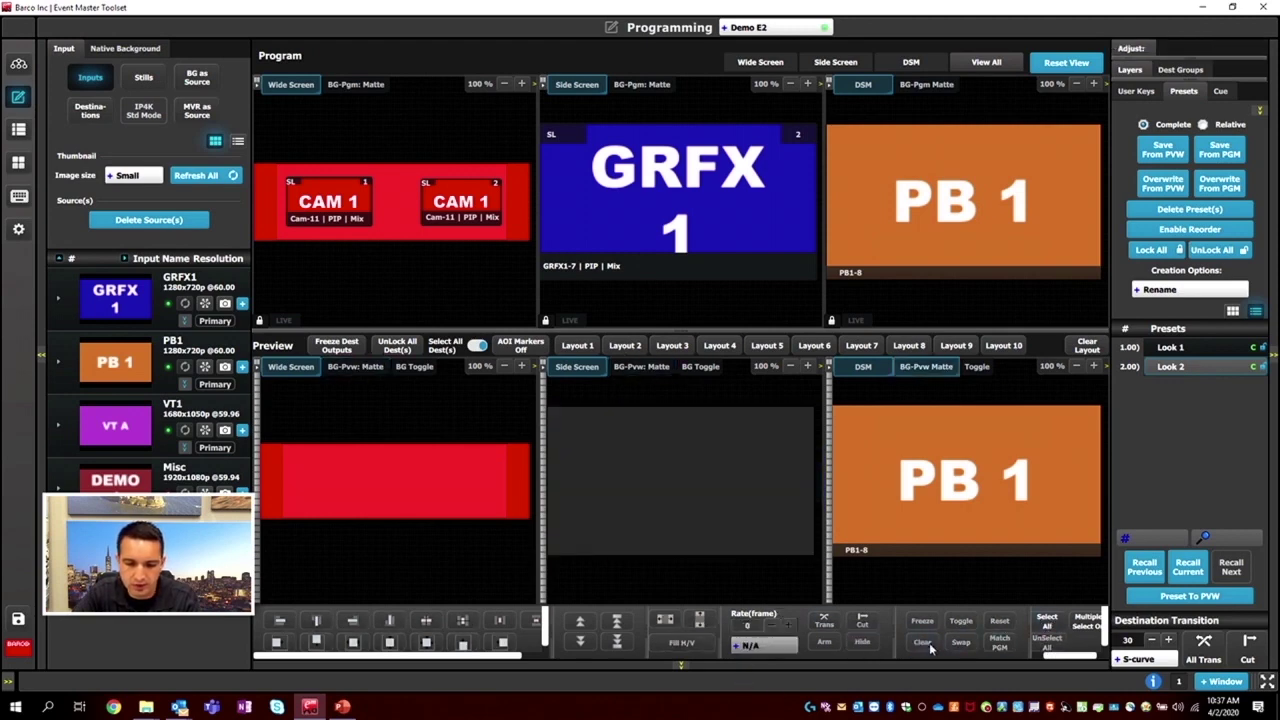
{"action": "left_click", "coordinate": [356, 367]}
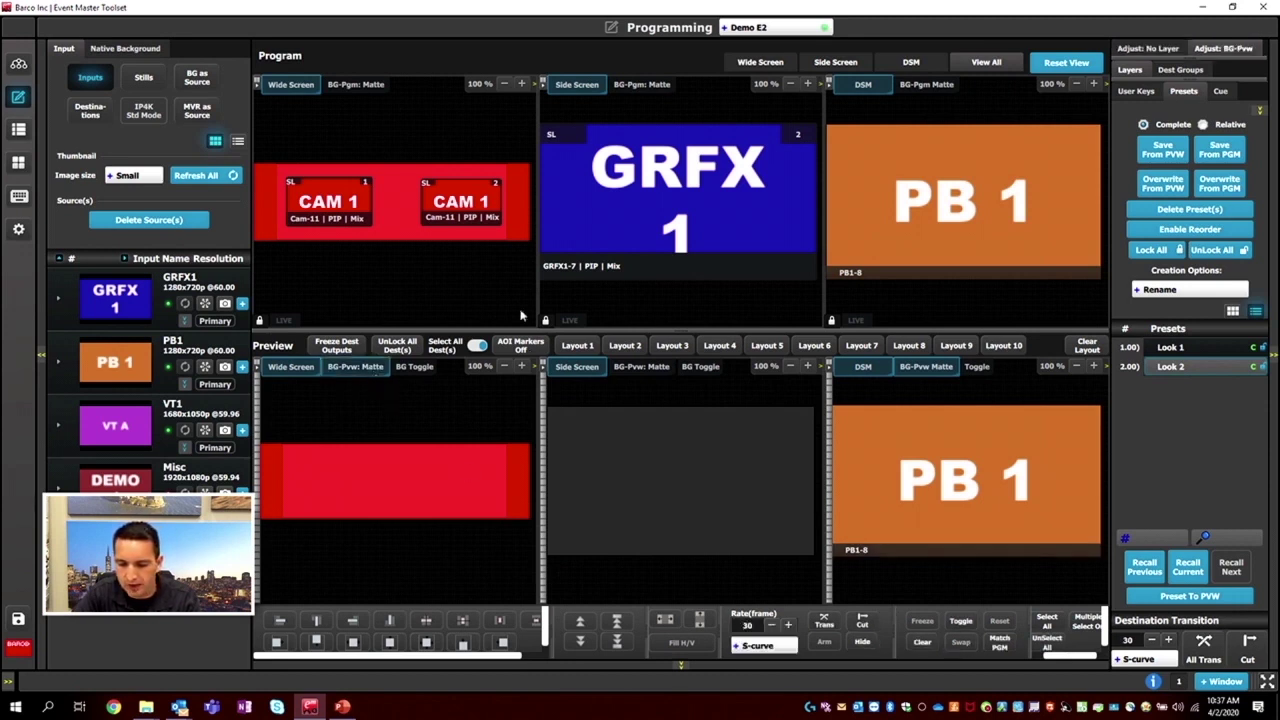
{"action": "left_click", "coordinate": [1206, 642]}
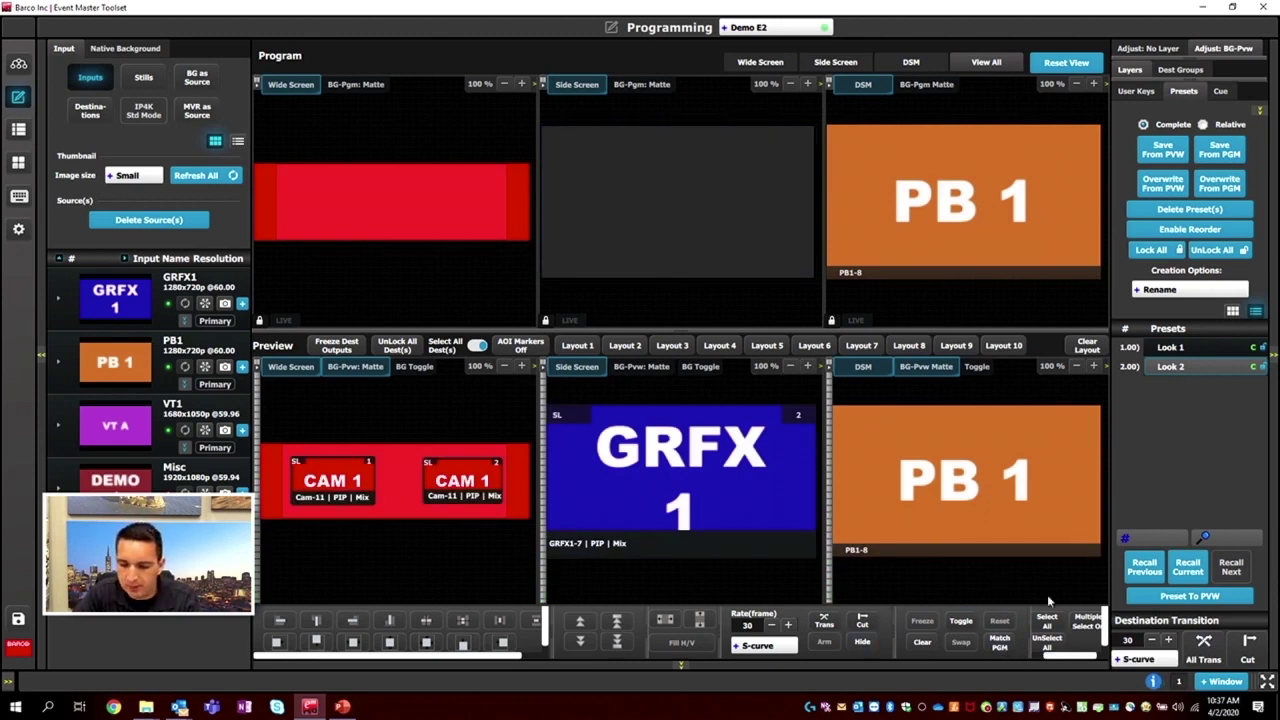
{"action": "left_click", "coordinate": [1204, 645]}
Move both CAM 1 layers out of place on the Wide Screen preview, match them back to program, and unselect everything.
{"action": "left_click_drag", "start_coordinate": [300, 480], "coordinate": [360, 451]}
{"action": "left_click_drag", "start_coordinate": [484, 468], "coordinate": [522, 426]}
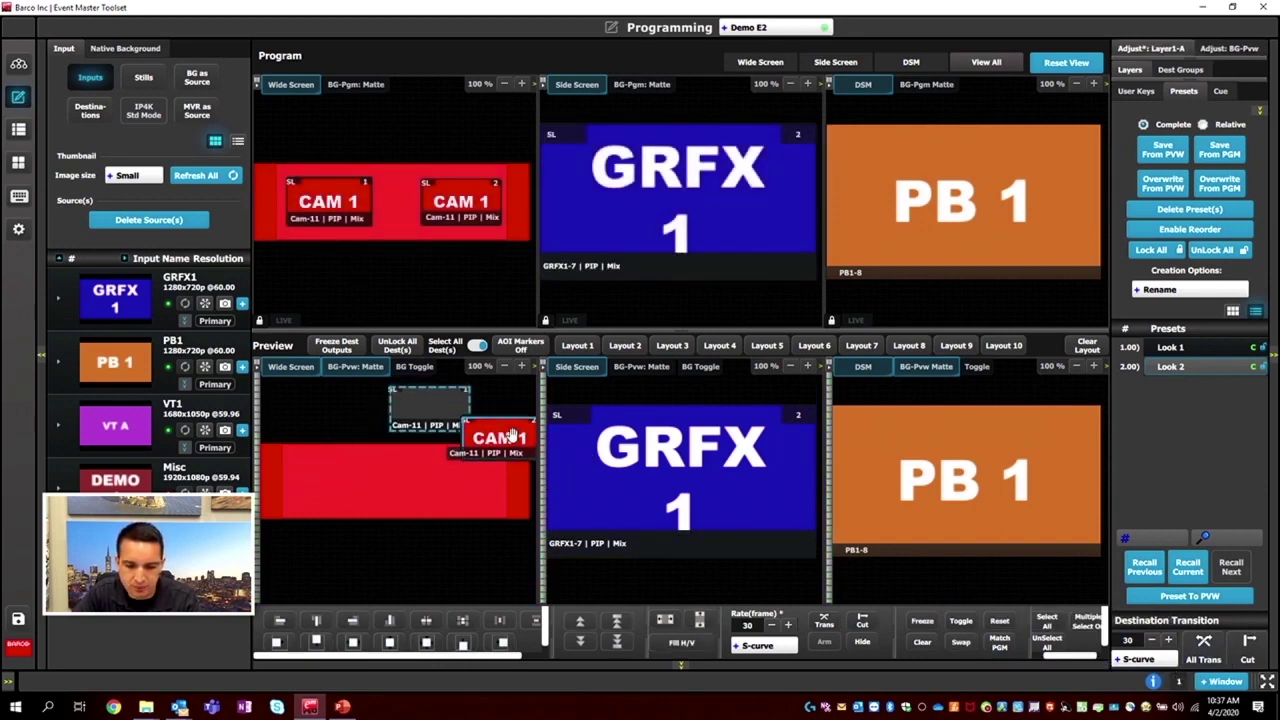
{"action": "left_click", "coordinate": [999, 647]}
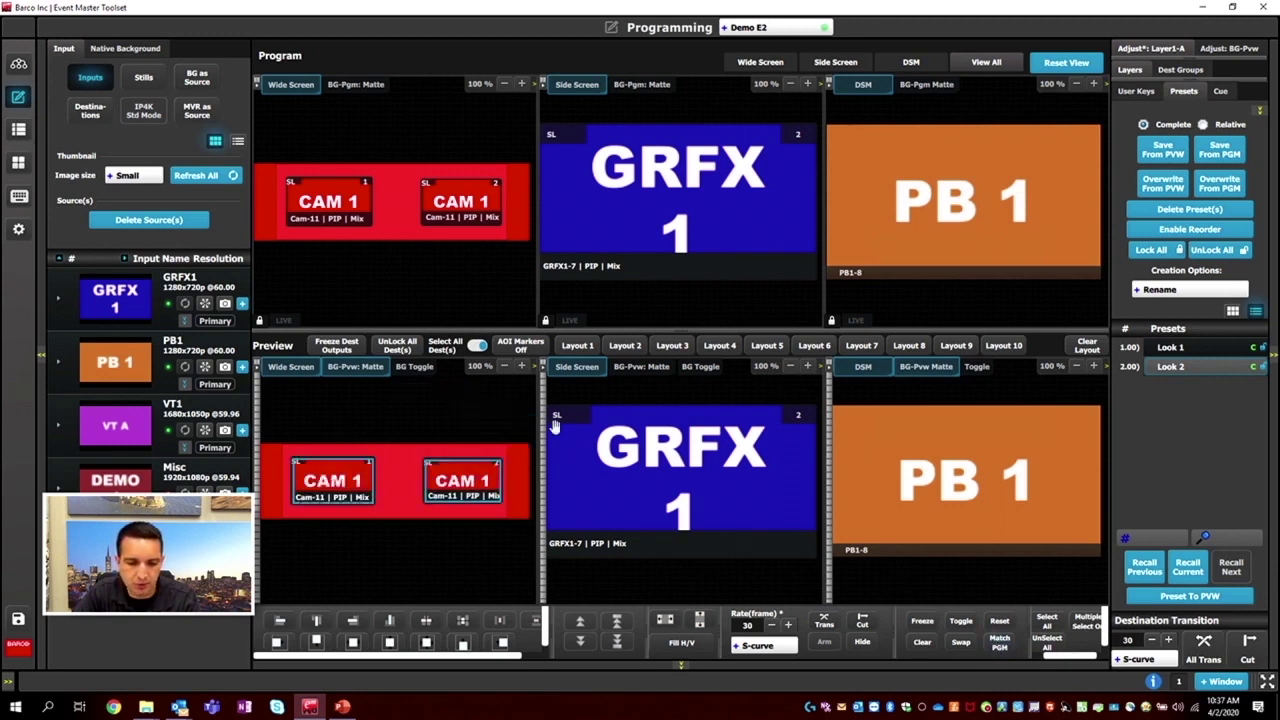
{"action": "left_click", "coordinate": [1046, 644]}
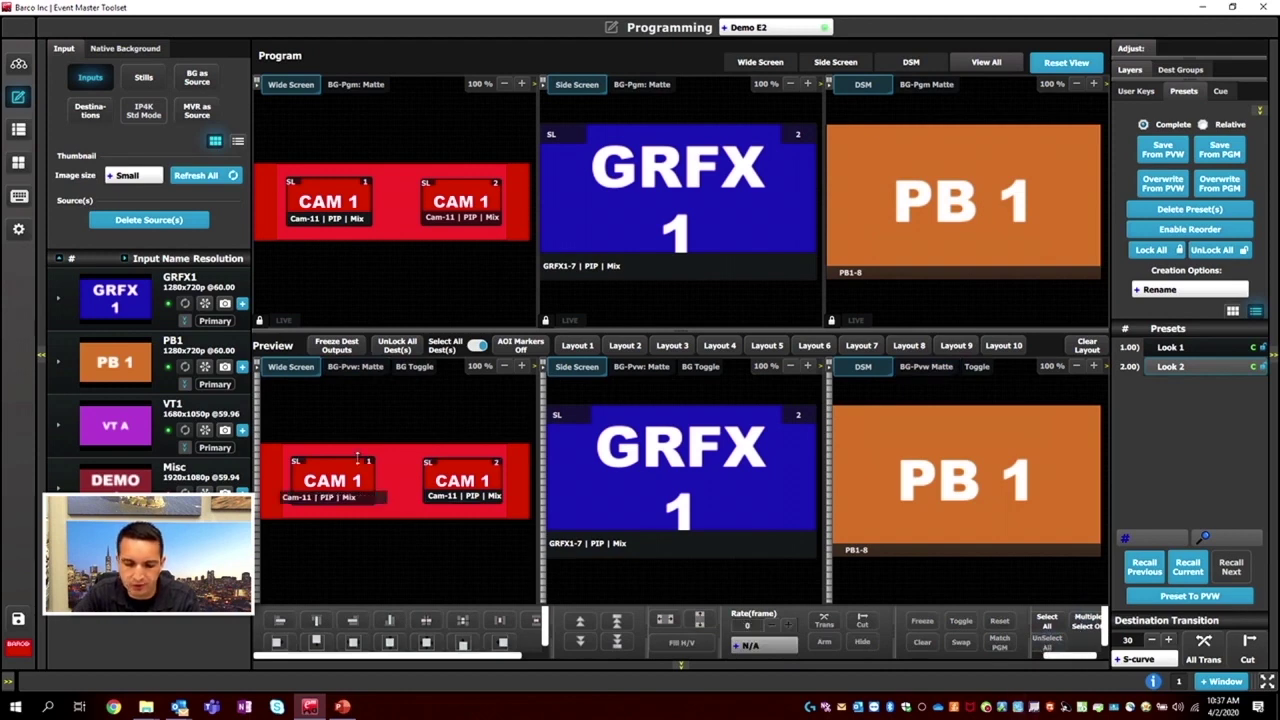
Move the second CAM 1 layer inward on the Wide Screen preview and clear it.
{"action": "left_click", "coordinate": [460, 482]}
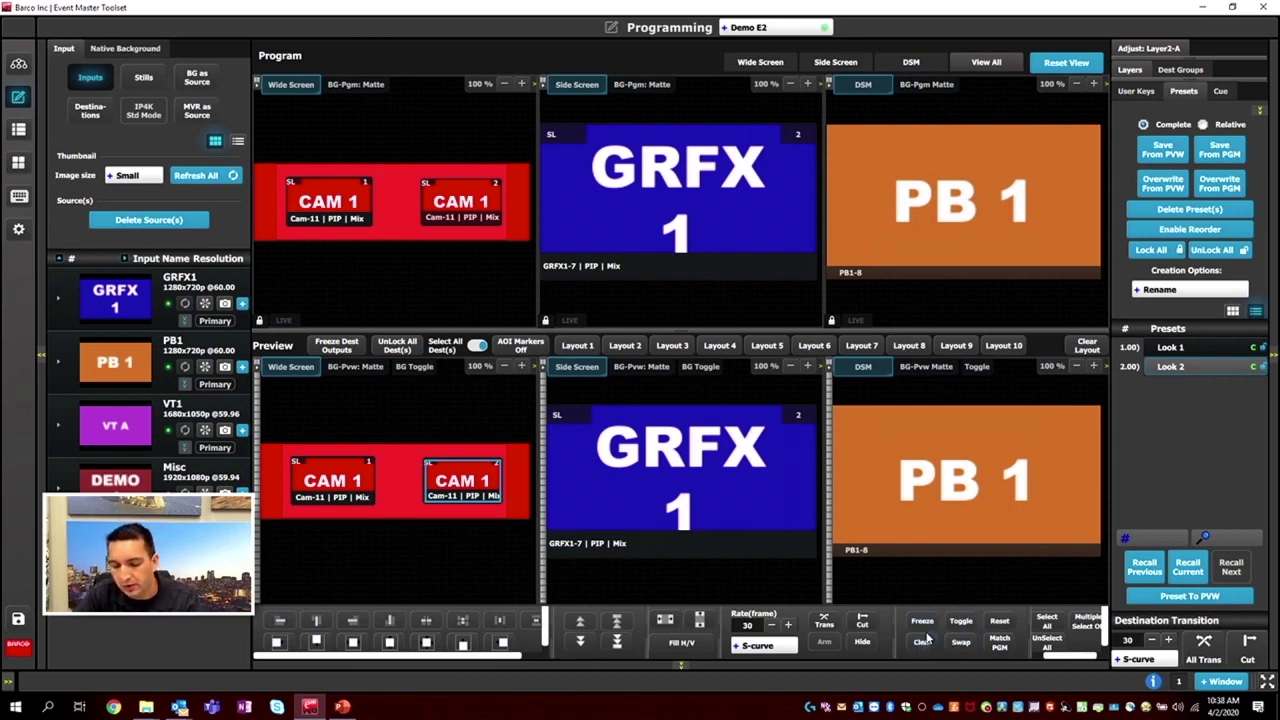
{"action": "left_click_drag", "start_coordinate": [465, 485], "coordinate": [437, 494]}
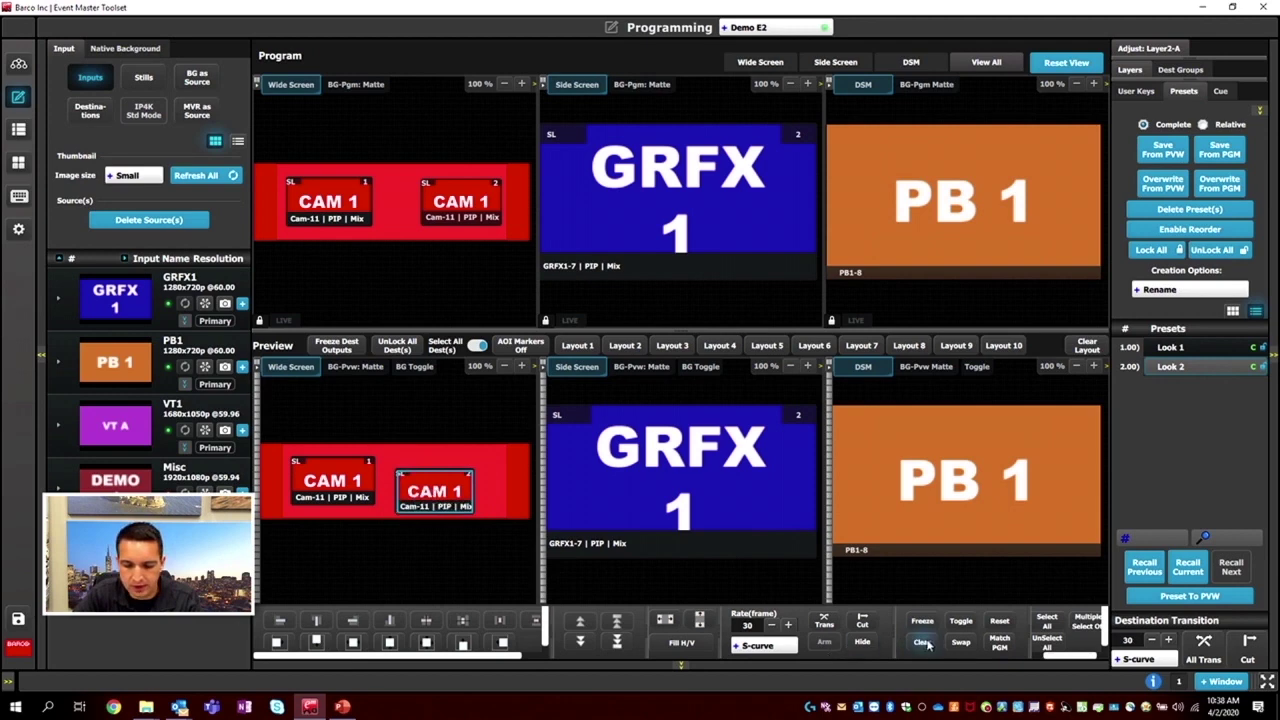
{"action": "key", "text": "Delete"}
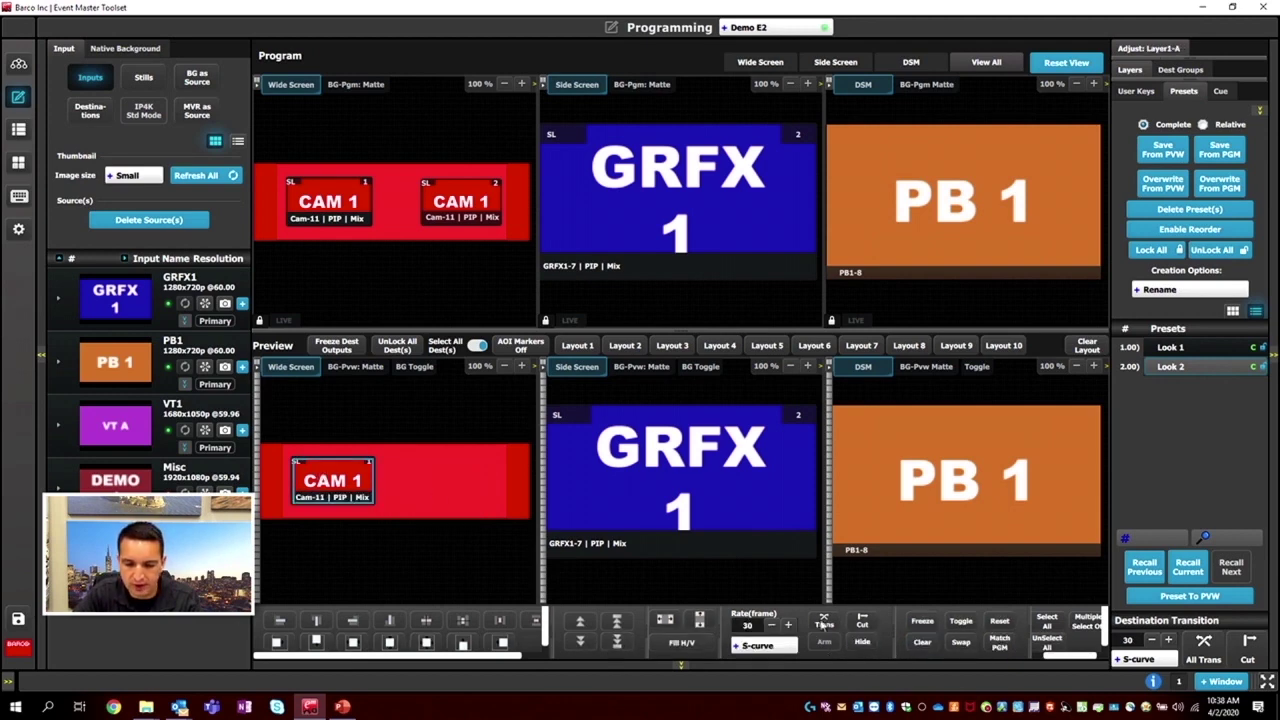
Freeze and unfreeze the remaining CAM 1 layer, and move it to the middle of the Wide Screen preview.
{"action": "left_click", "coordinate": [917, 625]}
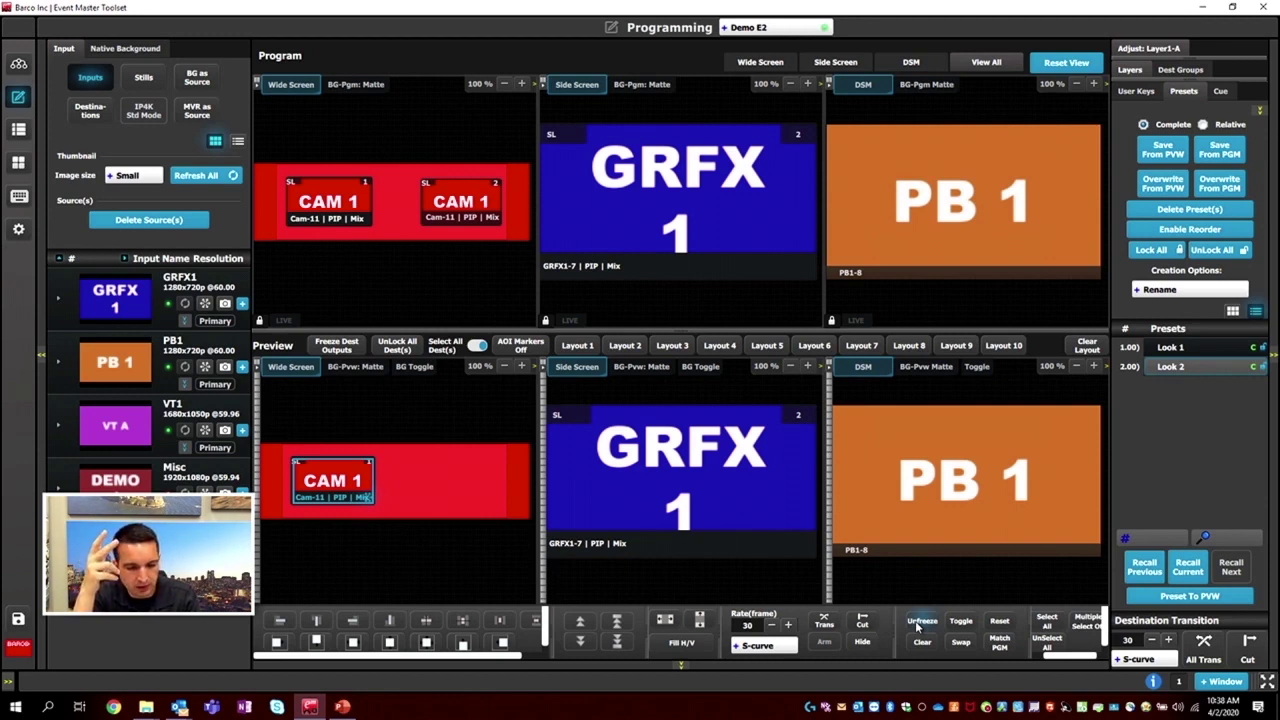
{"action": "left_click", "coordinate": [355, 486]}
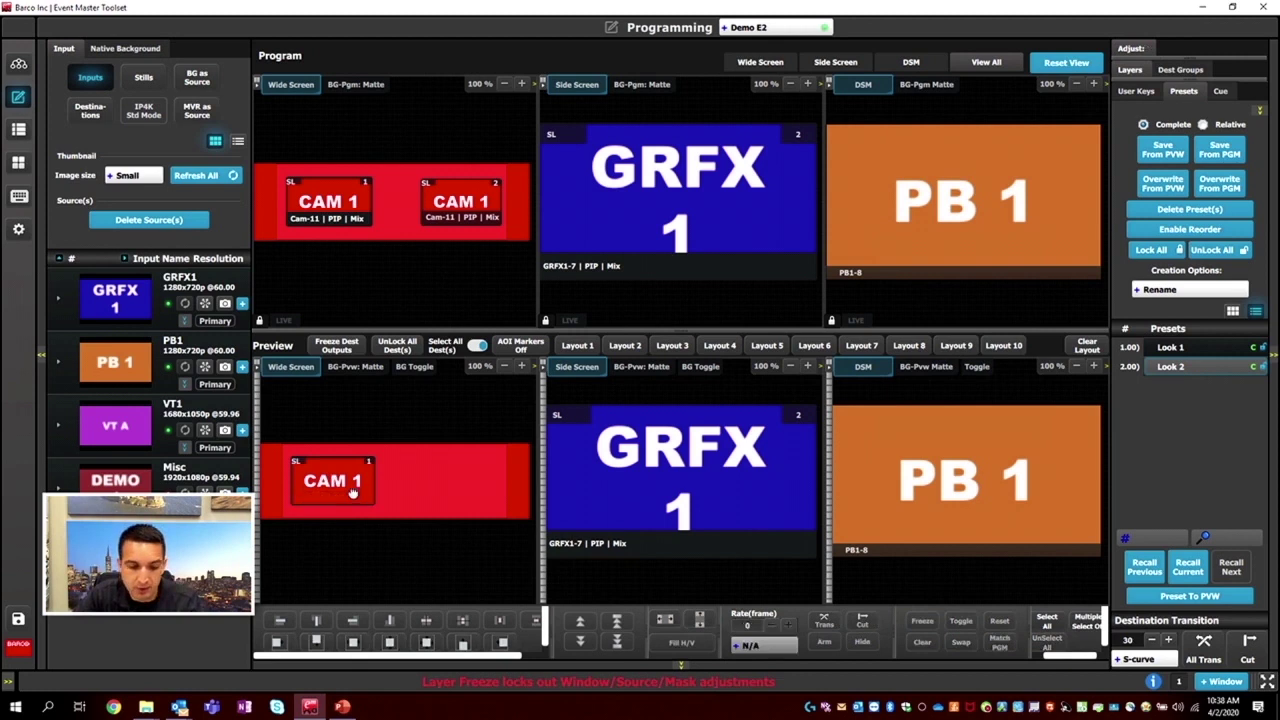
{"action": "left_click", "coordinate": [922, 621]}
{"action": "left_click_drag", "start_coordinate": [348, 486], "coordinate": [405, 486]}
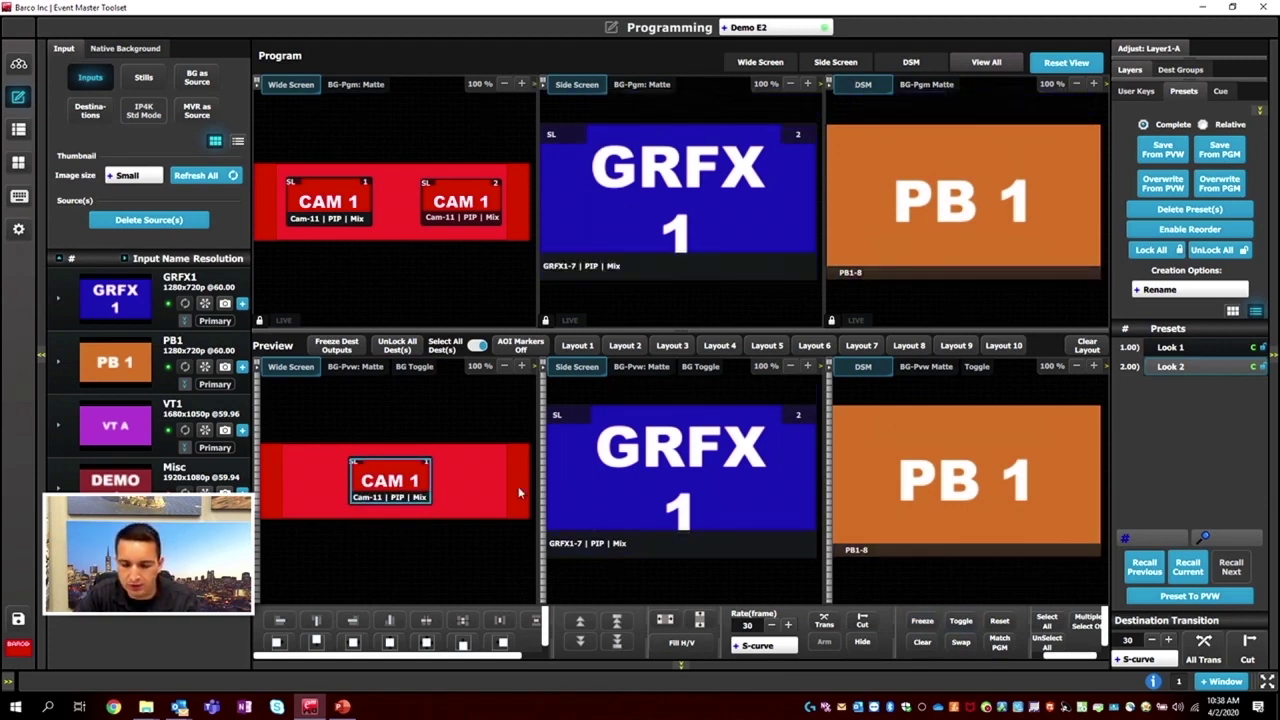
{"action": "mouse_move", "coordinate": [386, 484]}
{"action": "left_mouse_down"}
{"action": "mouse_move", "coordinate": [424, 484]}
{"action": "mouse_move", "coordinate": [398, 484]}
{"action": "left_mouse_up"}
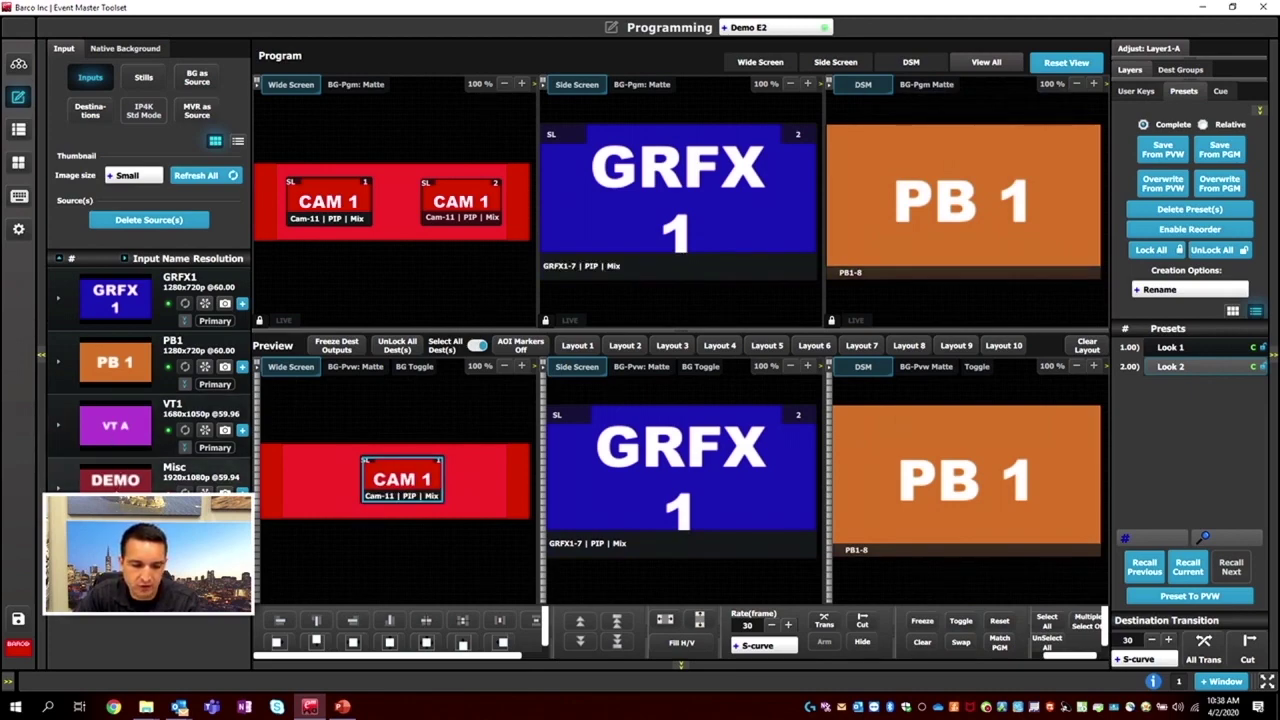
Replace the source of the centred Wide Screen preview layer with the Misc input.
{"action": "left_click", "coordinate": [115, 485]}
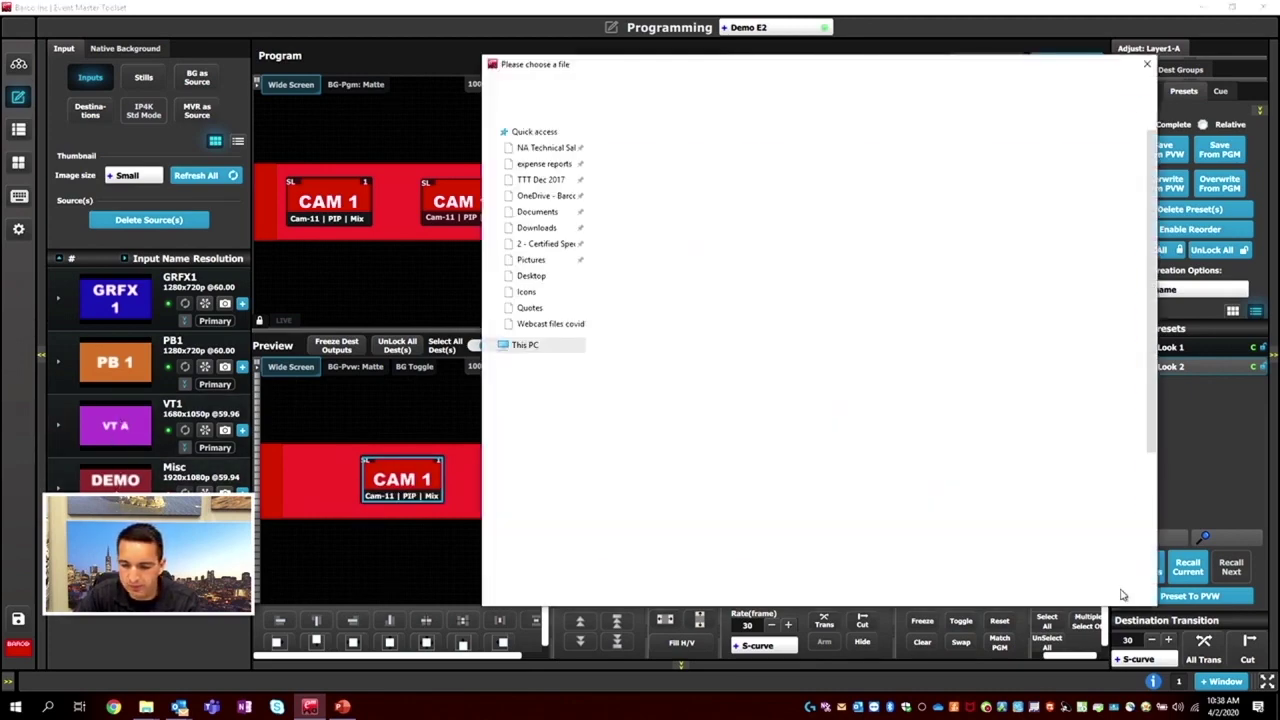
{"action": "left_click", "coordinate": [1122, 595]}
{"action": "left_click_drag", "start_coordinate": [115, 480], "coordinate": [435, 490]}
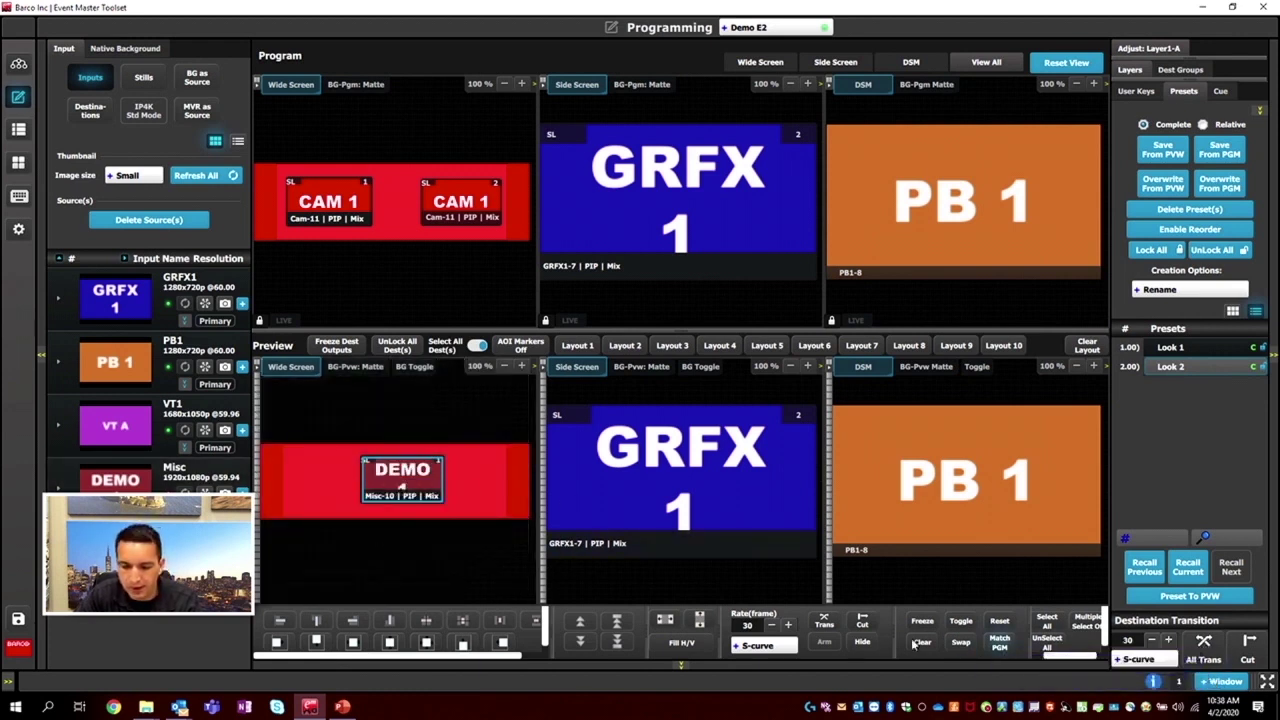
Transition only the Misc layer to program, and move its preview layer to the left end of the Wide Screen.
{"action": "left_click", "coordinate": [824, 621]}
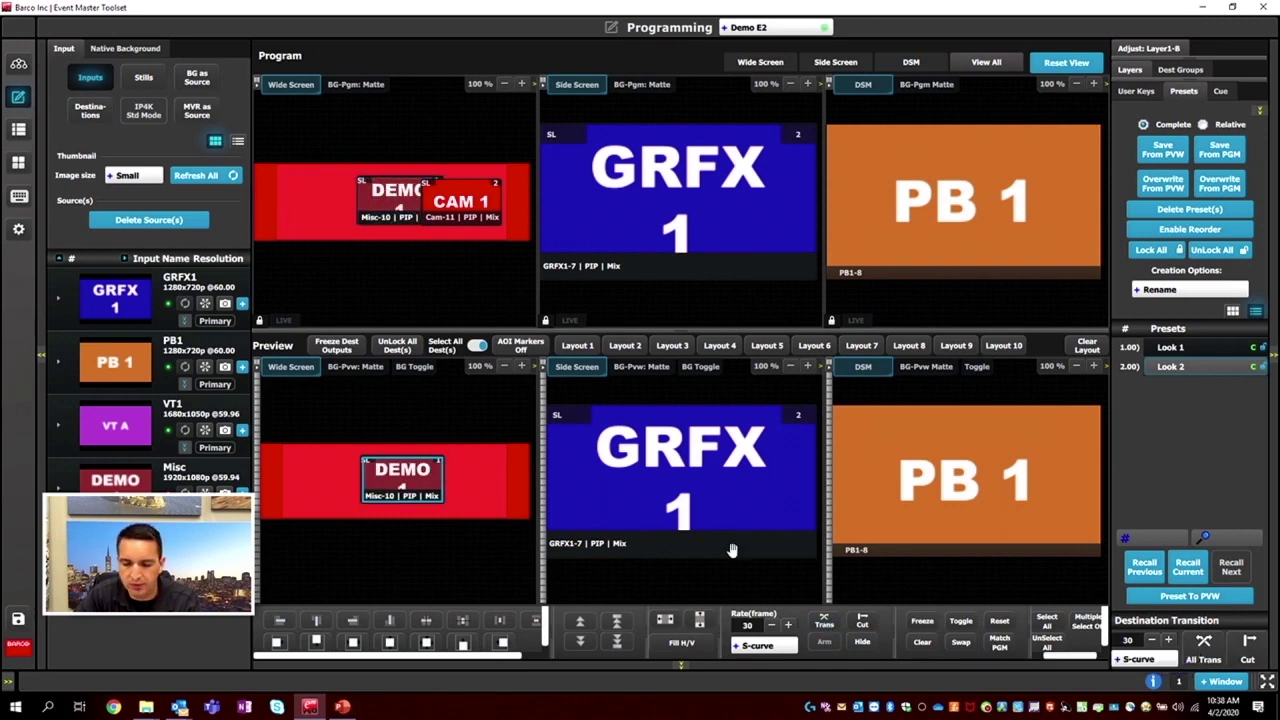
{"action": "left_click_drag", "start_coordinate": [418, 478], "coordinate": [325, 478]}
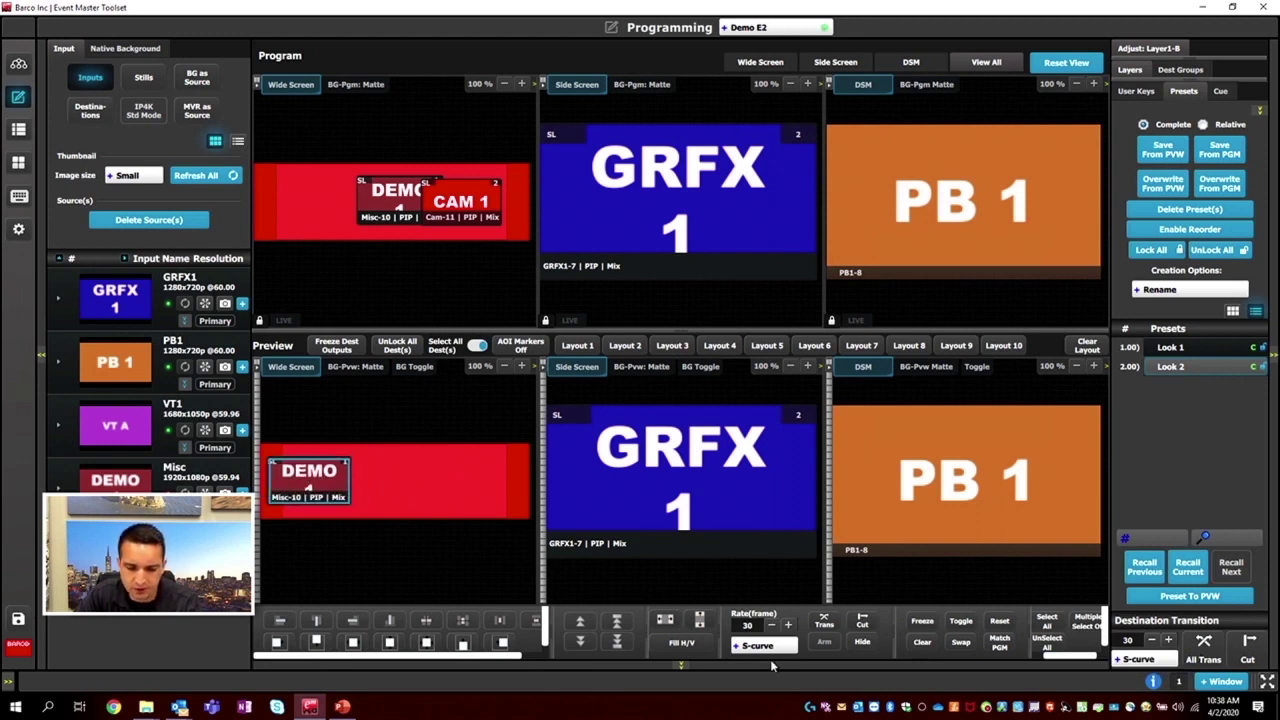
Transition the Misc layer to program, and size its Wide Screen preview layer to full screen vertical and full screen horizontal.
{"action": "left_click", "coordinate": [824, 623]}
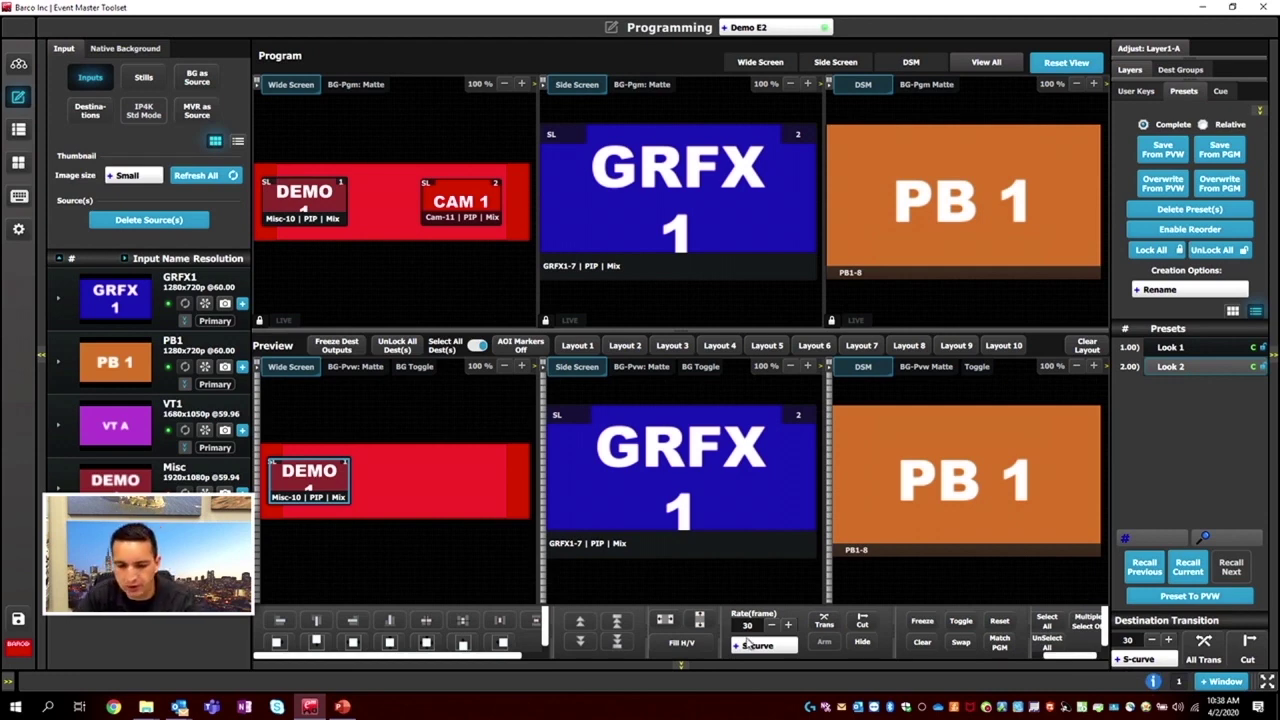
{"action": "left_click", "coordinate": [700, 622]}
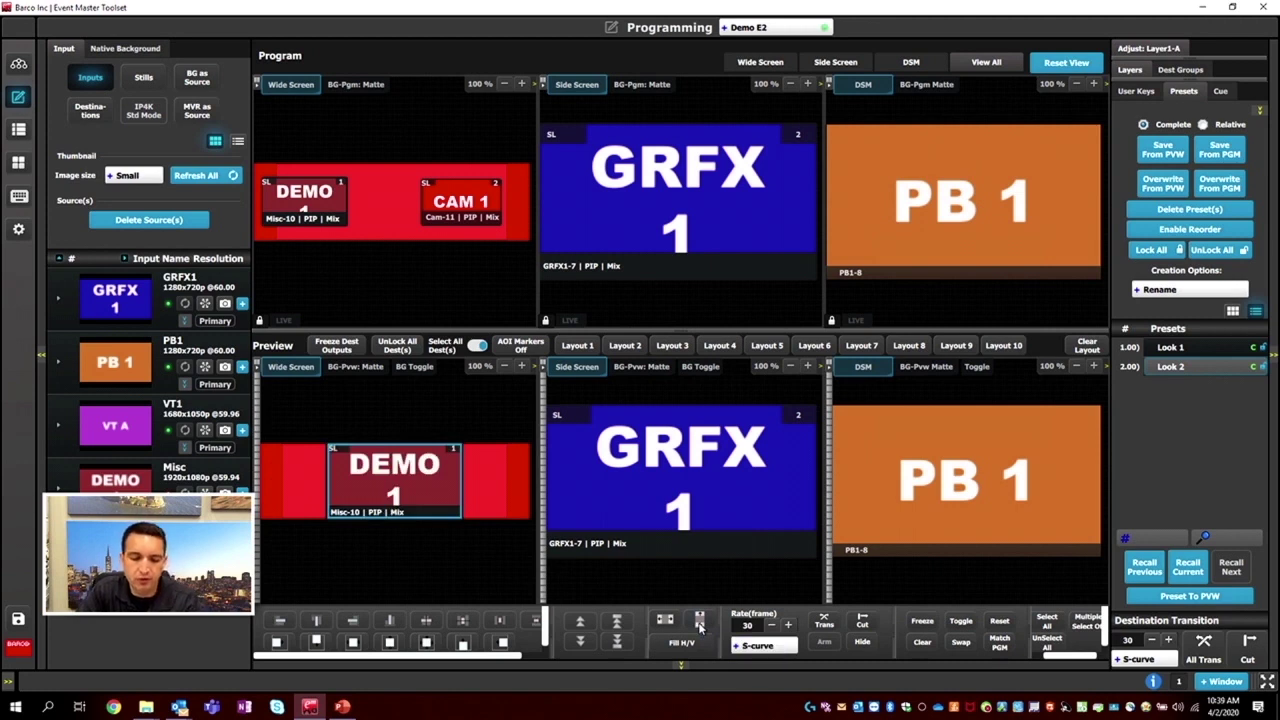
{"action": "left_click", "coordinate": [675, 620]}
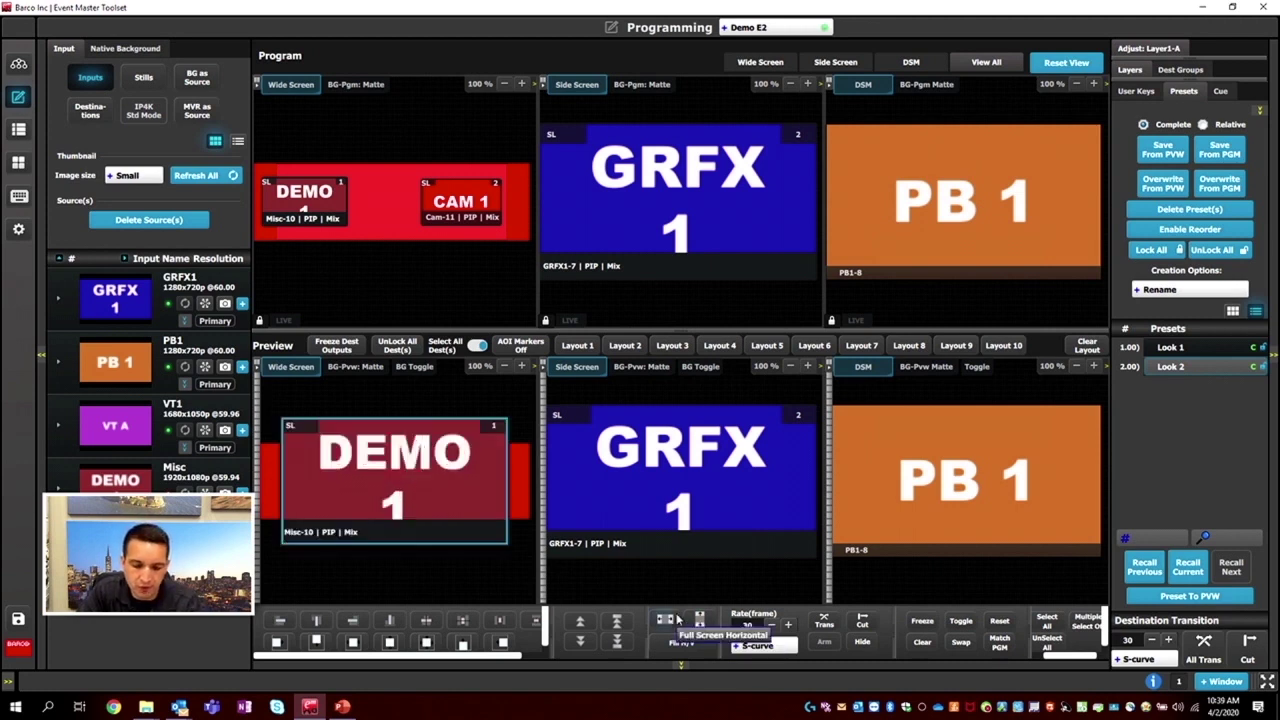
With the Wide Screen preview zoomed out to 50 %, size the Misc layer to full screen vertical and back to full screen horizontal.
{"action": "left_click", "coordinate": [505, 366]}
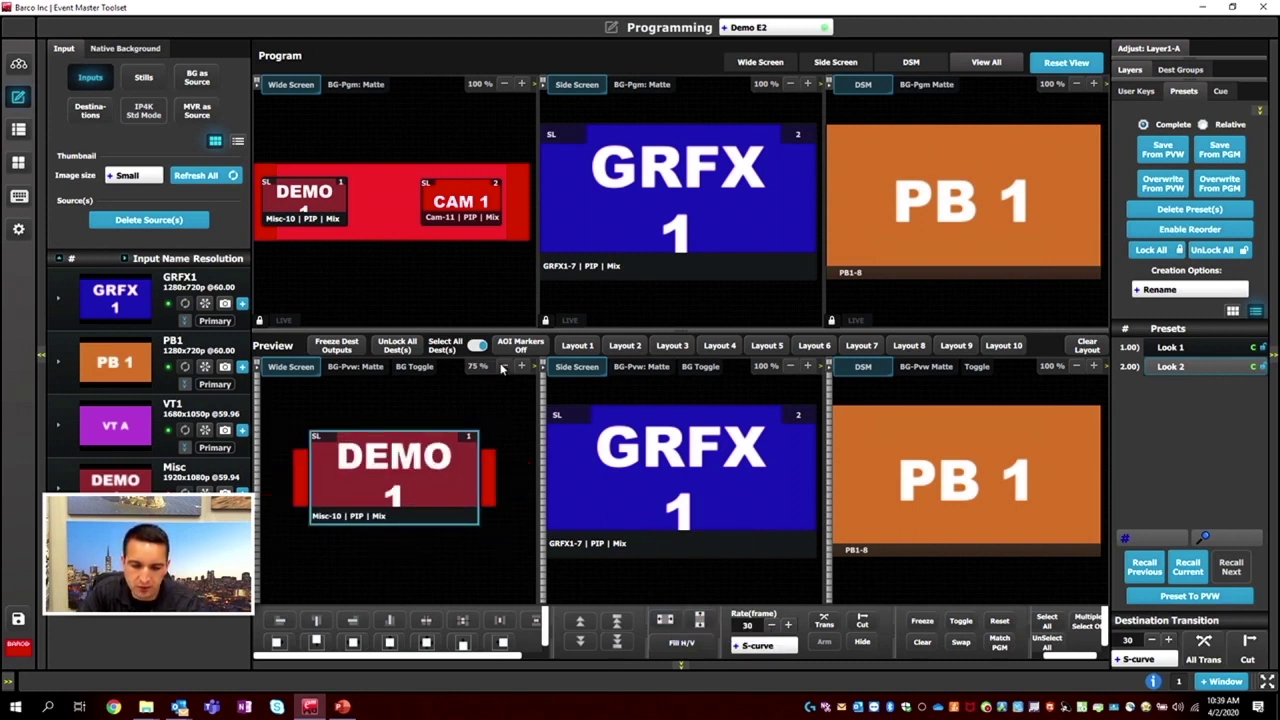
{"action": "left_click", "coordinate": [701, 622]}
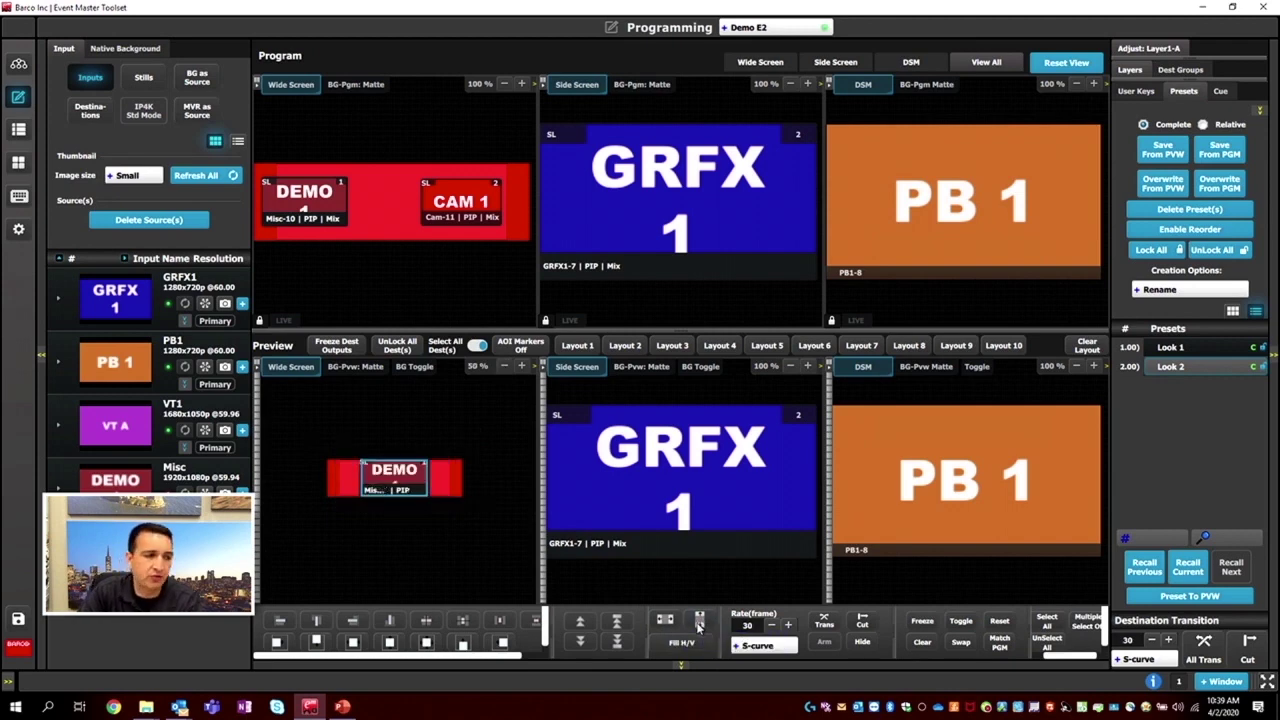
{"action": "left_click", "coordinate": [667, 620]}
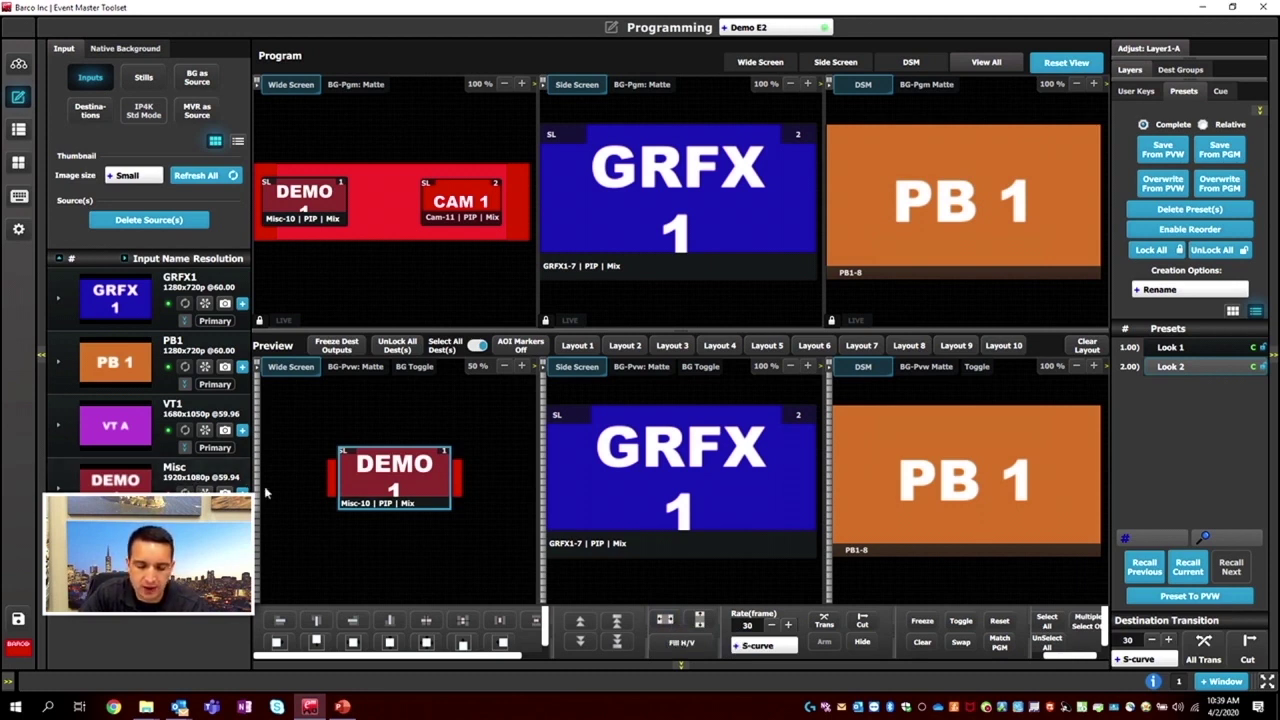
Apply Fill H/V to the Misc layer, and again after replacing its source with the CAM 1 input.
{"action": "left_click", "coordinate": [676, 643]}
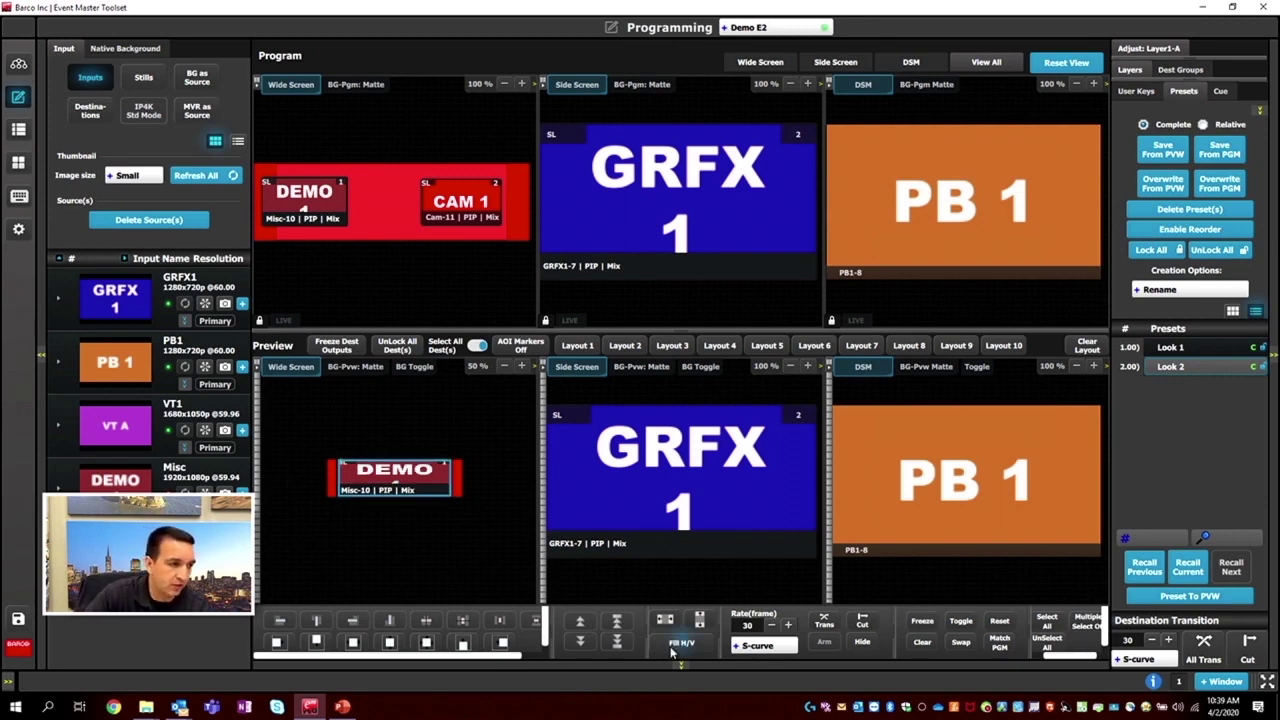
{"action": "left_click_drag", "start_coordinate": [237, 475], "coordinate": [466, 526]}
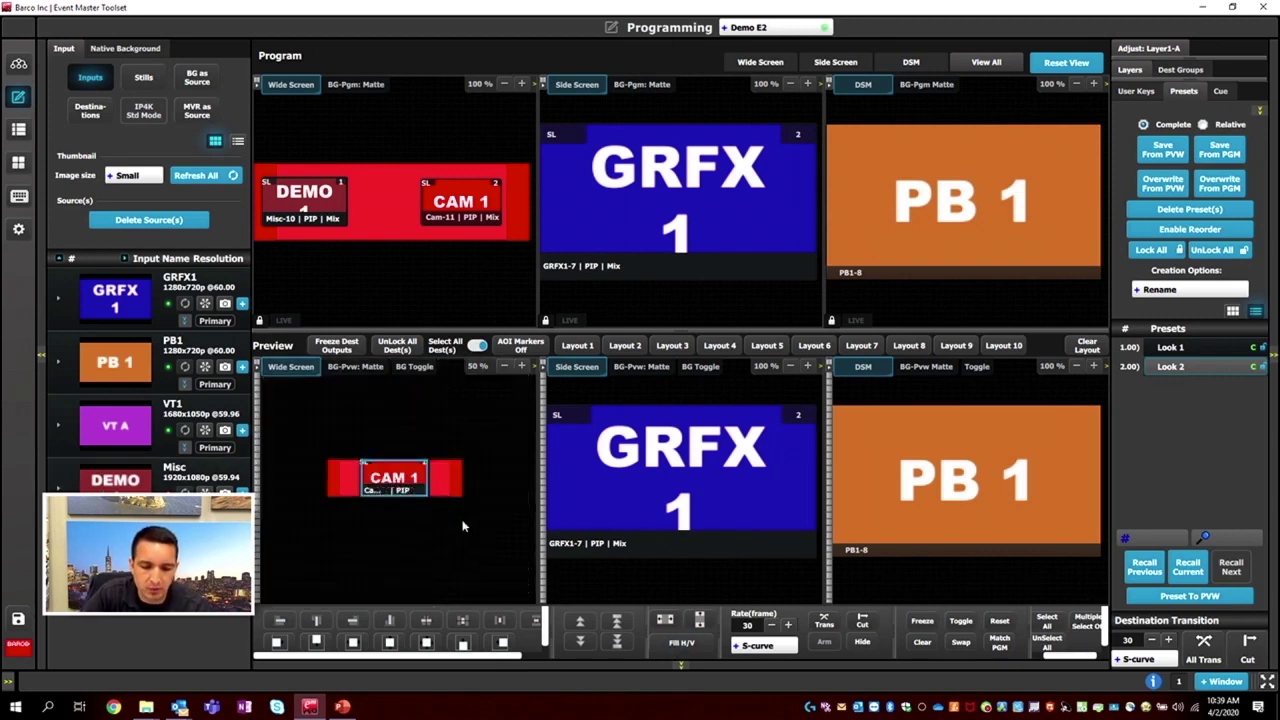
{"action": "left_click", "coordinate": [668, 648]}
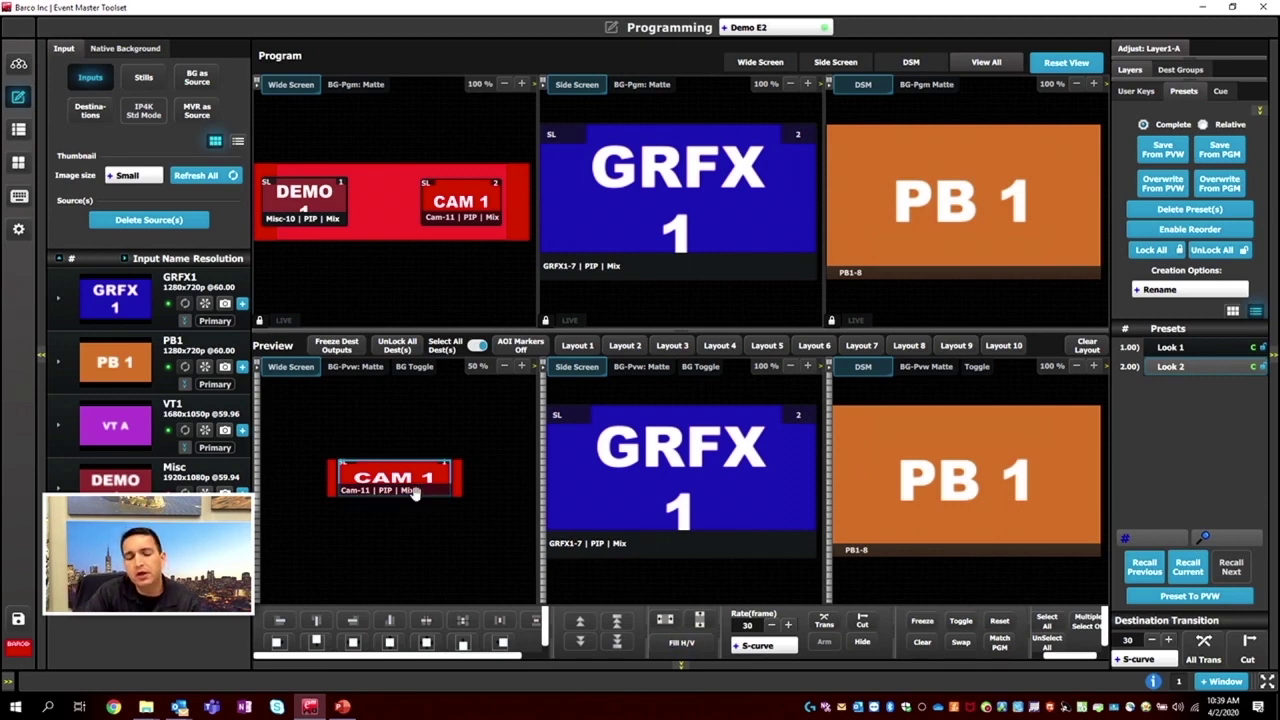
Shrink the GRFX1 layer on the Side Screen preview and restore it to the whole screen with Fill H/V.
{"action": "left_click", "coordinate": [640, 515]}
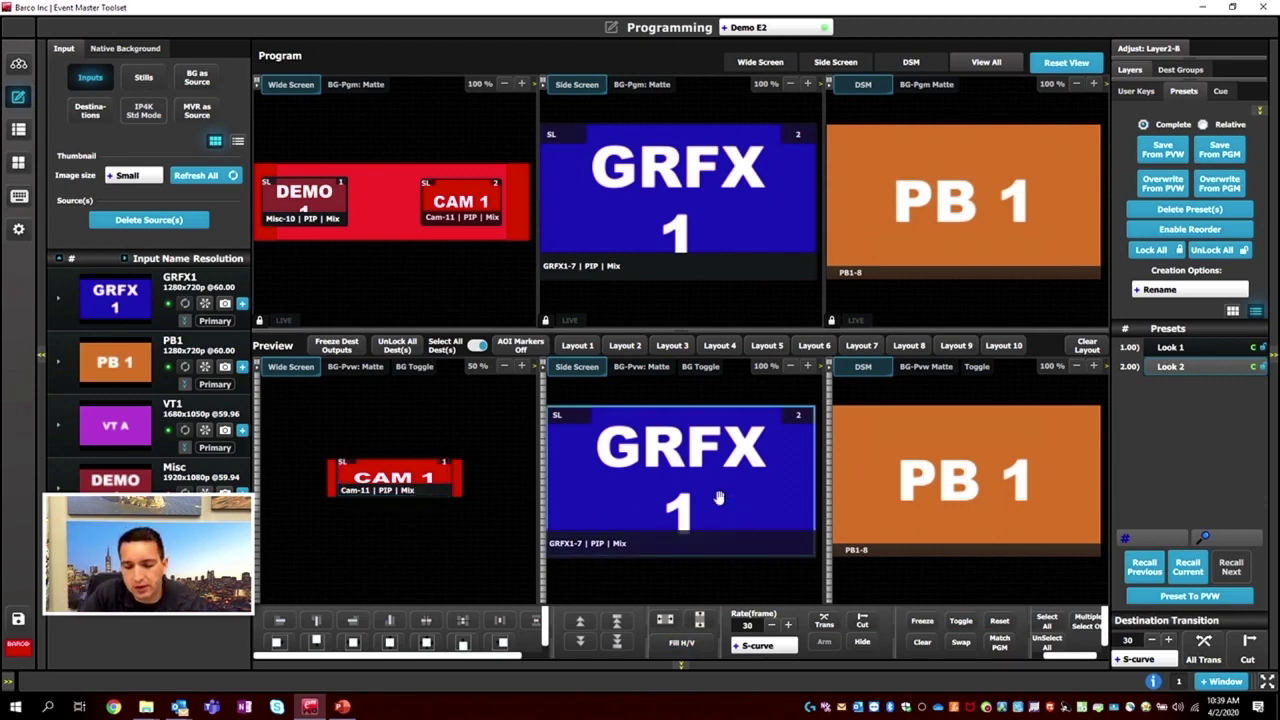
{"action": "left_click_drag", "start_coordinate": [703, 458], "coordinate": [701, 524]}
{"action": "left_click", "coordinate": [680, 642]}
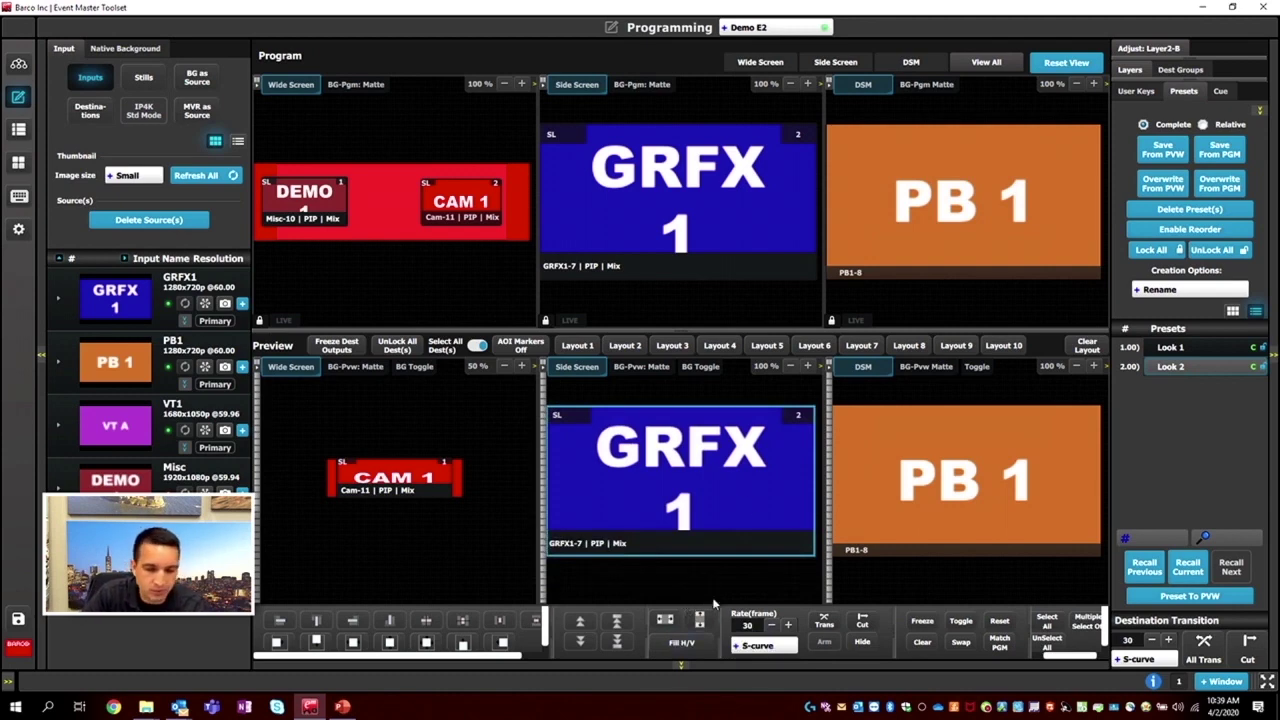
{"action": "left_click_drag", "start_coordinate": [727, 405], "coordinate": [727, 434]}
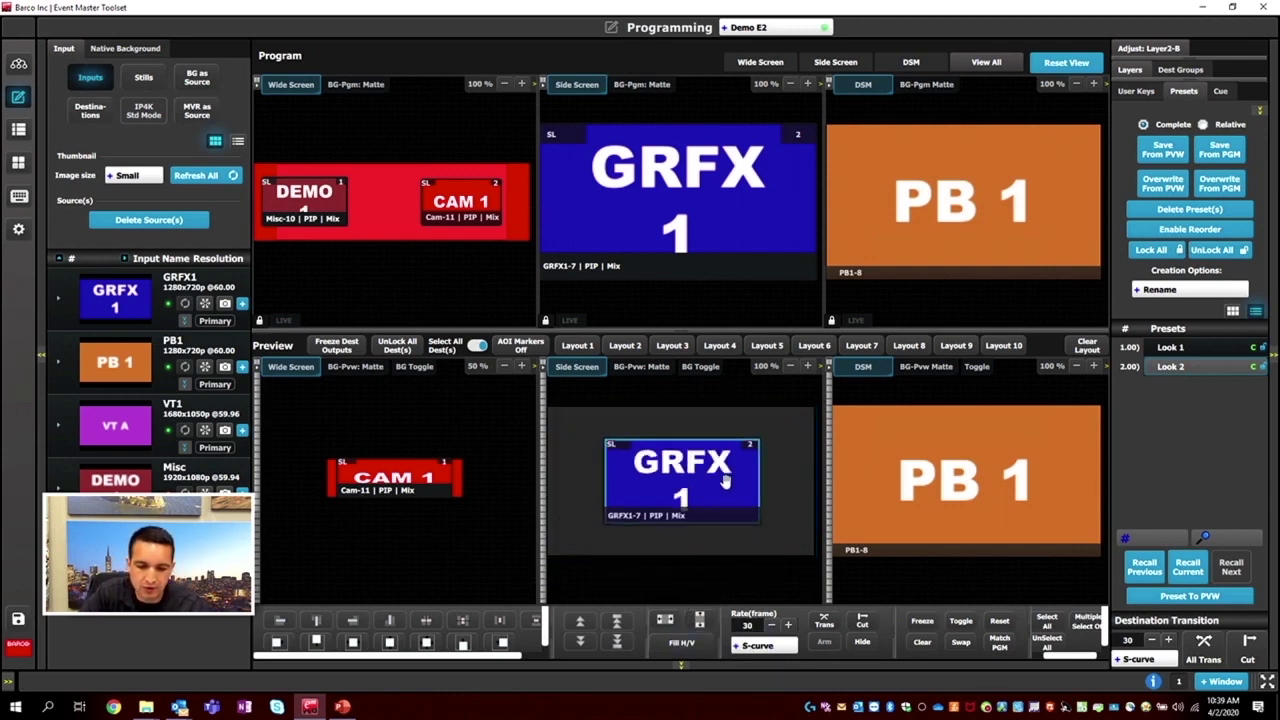
{"action": "left_click", "coordinate": [680, 642]}
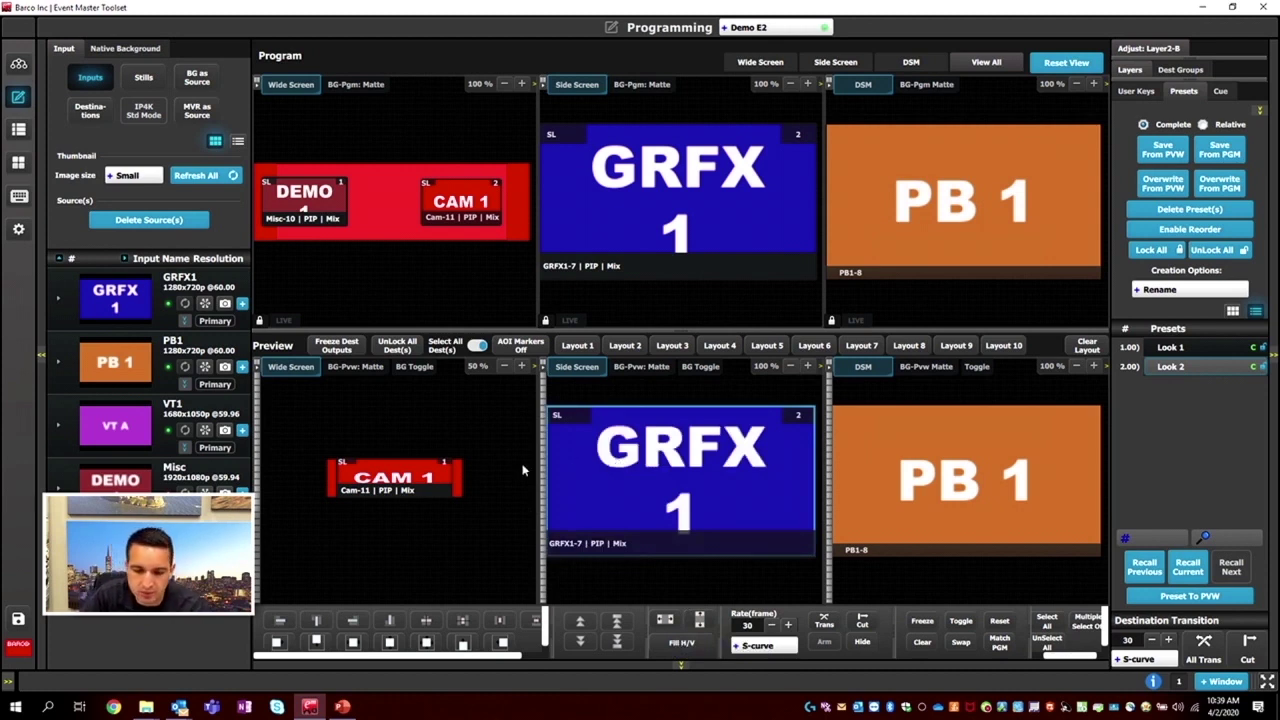
Move the CAM 1 layer down on the Wide Screen preview and resize it to full screen vertical, full screen horizontal and Fill H/V.
{"action": "left_click", "coordinate": [412, 472]}
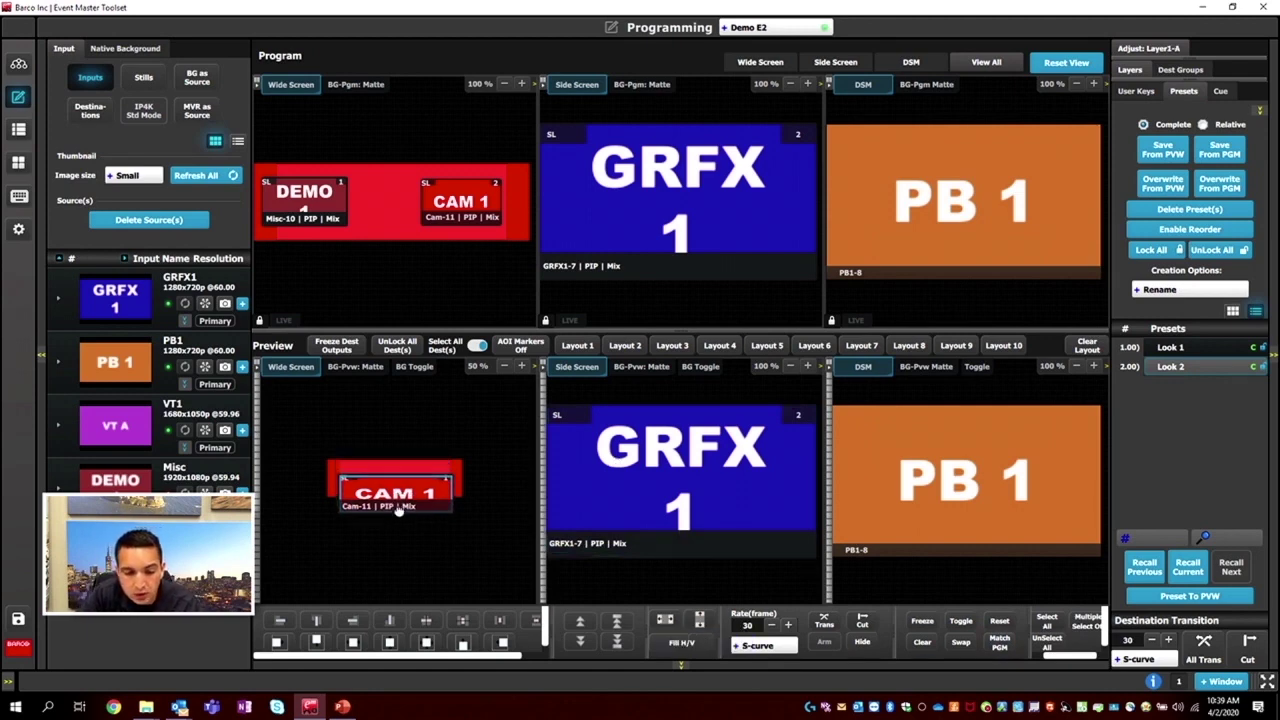
{"action": "left_click", "coordinate": [700, 621]}
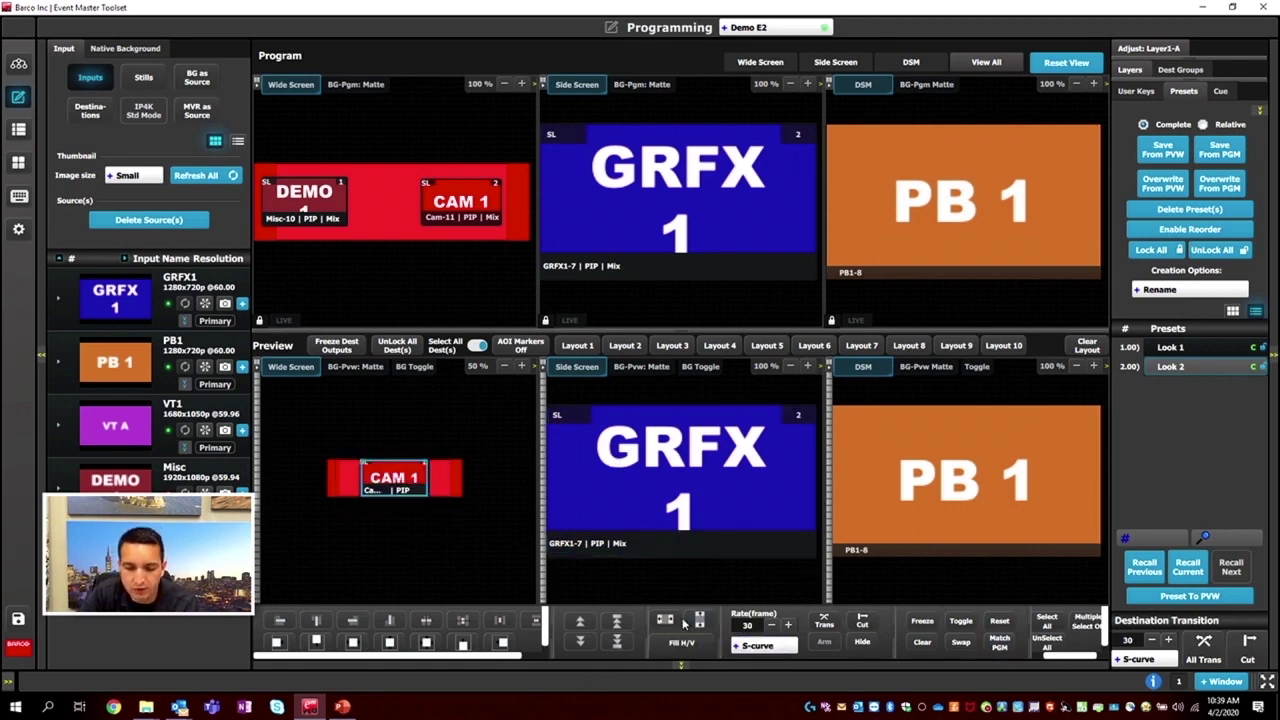
{"action": "left_click", "coordinate": [665, 621]}
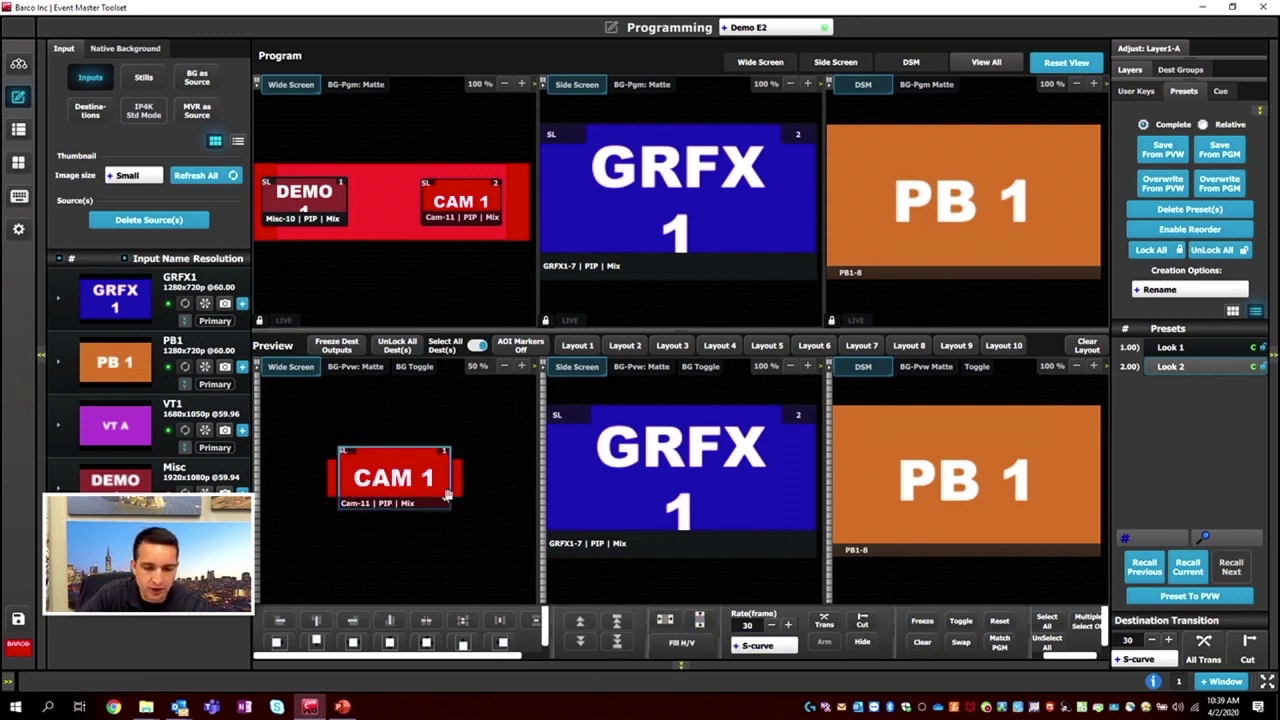
{"action": "left_click", "coordinate": [664, 645]}
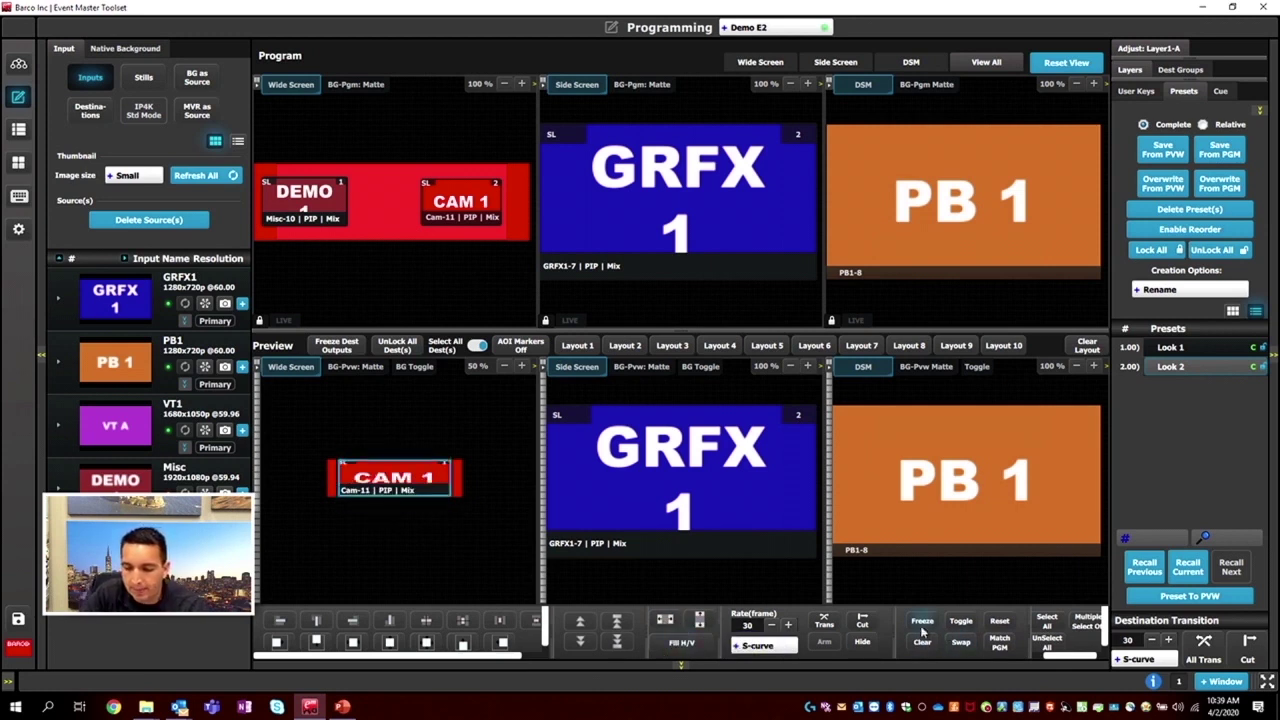
Reset the CAM 1 layer on the Wide Screen preview and enlarge it slightly beyond the screen's height.
{"action": "left_click", "coordinate": [1000, 625]}
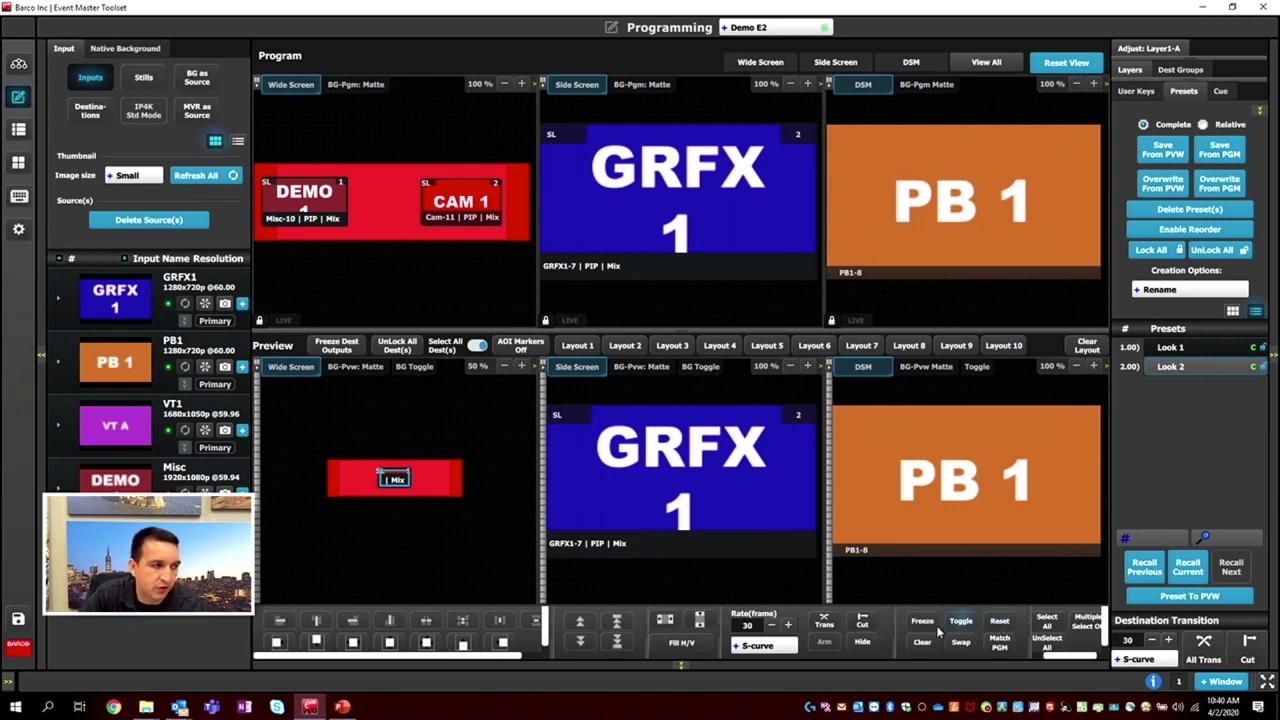
{"action": "key", "text": "ctrl+z"}
{"action": "left_click_drag", "start_coordinate": [461, 481], "coordinate": [485, 527]}
{"action": "key", "text": "ctrl+z"}
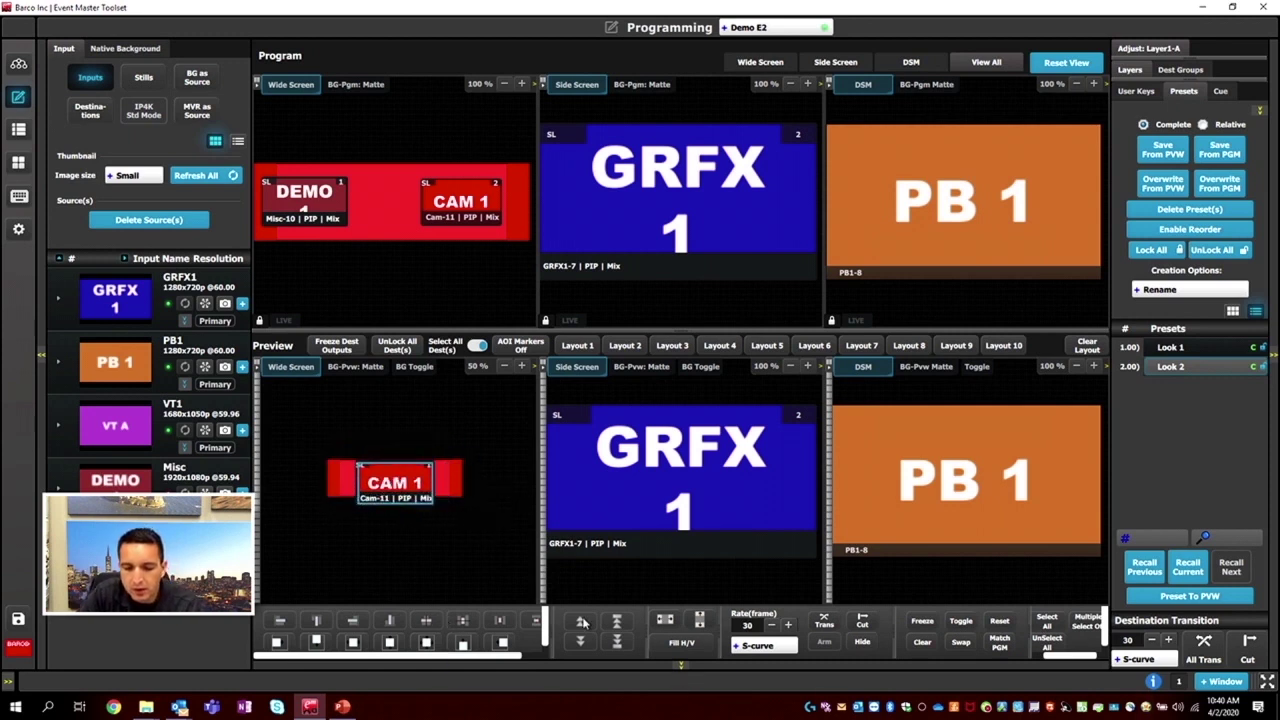
Align the CAM 1 layer to the absolute left and absolute right of the Wide Screen preview.
{"action": "left_click", "coordinate": [277, 643]}
{"action": "left_click", "coordinate": [501, 642]}
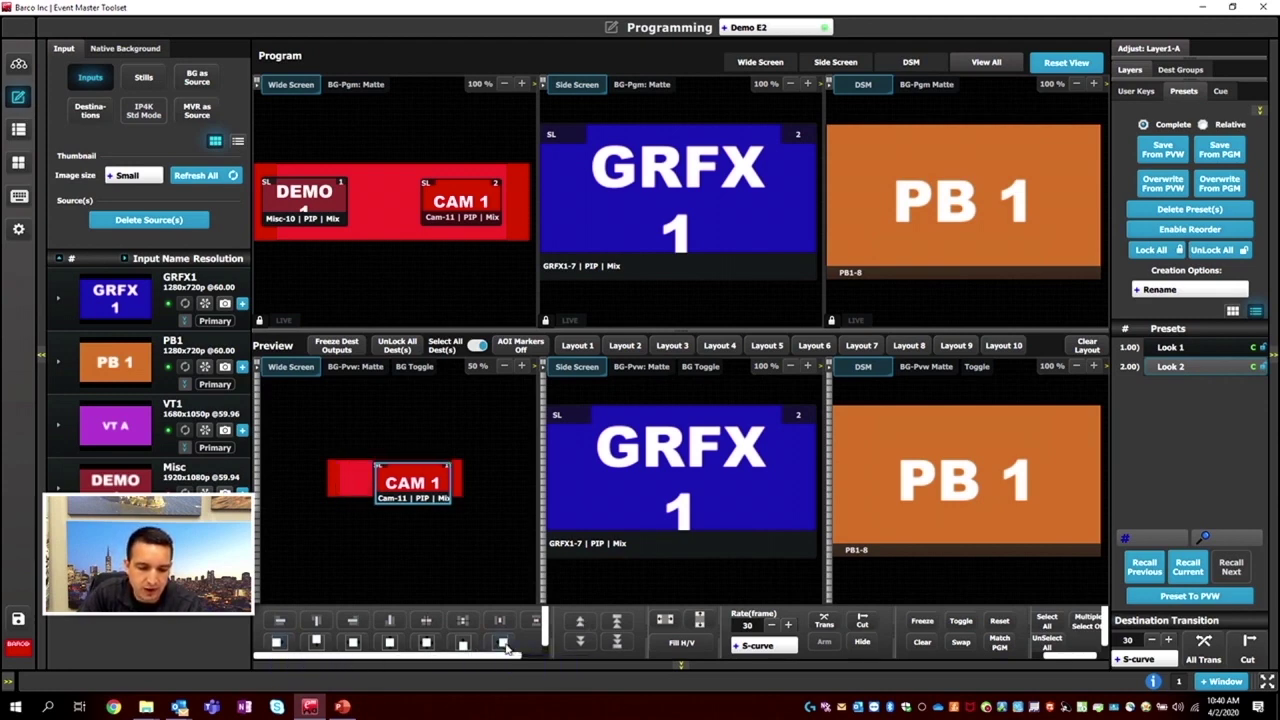
Show only the Wide Screen, move the CAM 1 preview layer to its left part and shrink it to about half the screen's height.
{"action": "left_click", "coordinate": [783, 62]}
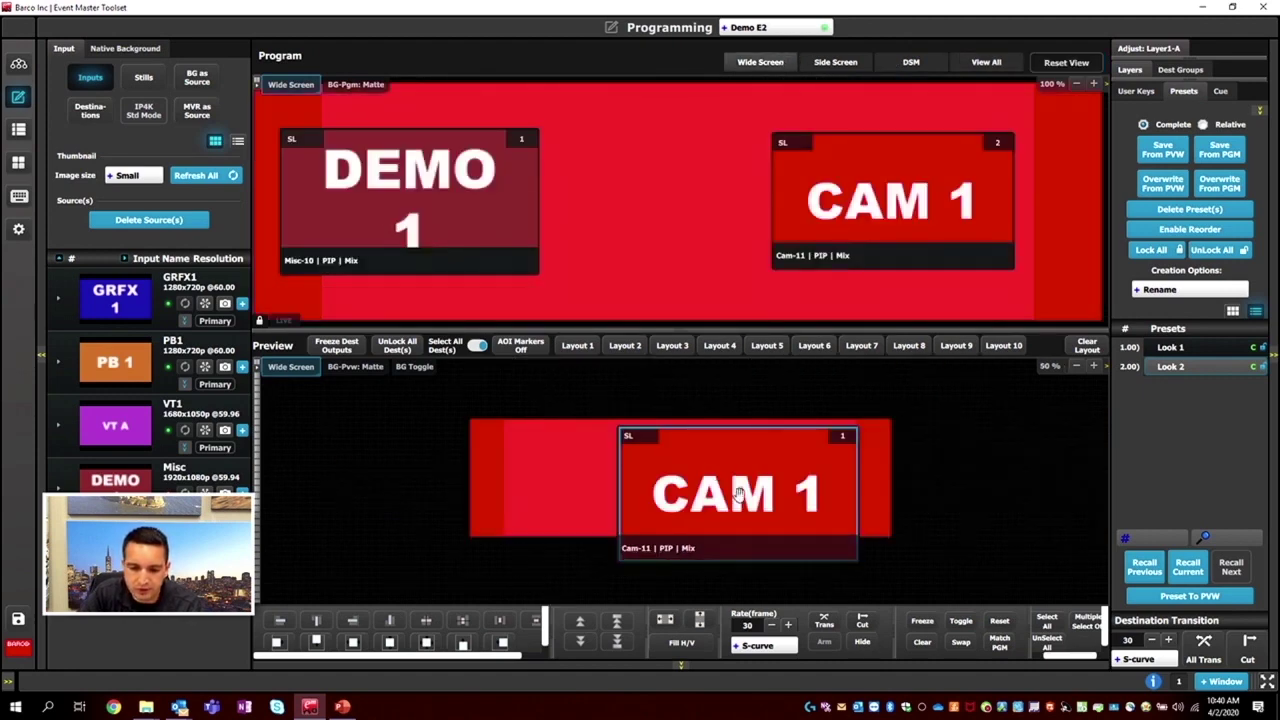
{"action": "left_click_drag", "start_coordinate": [785, 482], "coordinate": [616, 482]}
{"action": "scroll", "coordinate": [616, 482], "scroll_direction": "down", "scroll_amount": 2}
{"action": "scroll", "coordinate": [616, 482], "scroll_direction": "down", "scroll_amount": 3}
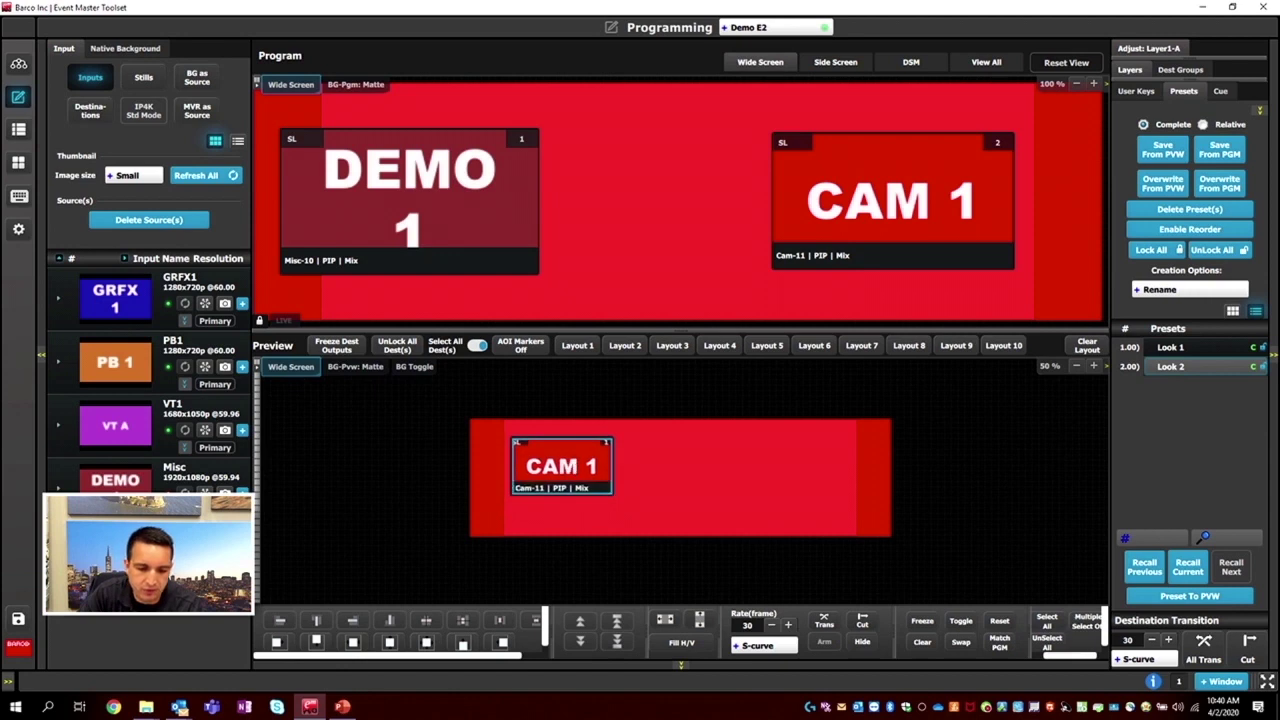
Add the GRFX1 input as a second layer in the right part of the Wide Screen preview and align its top edge with CAM 1.
{"action": "left_click_drag", "start_coordinate": [155, 316], "coordinate": [798, 490]}
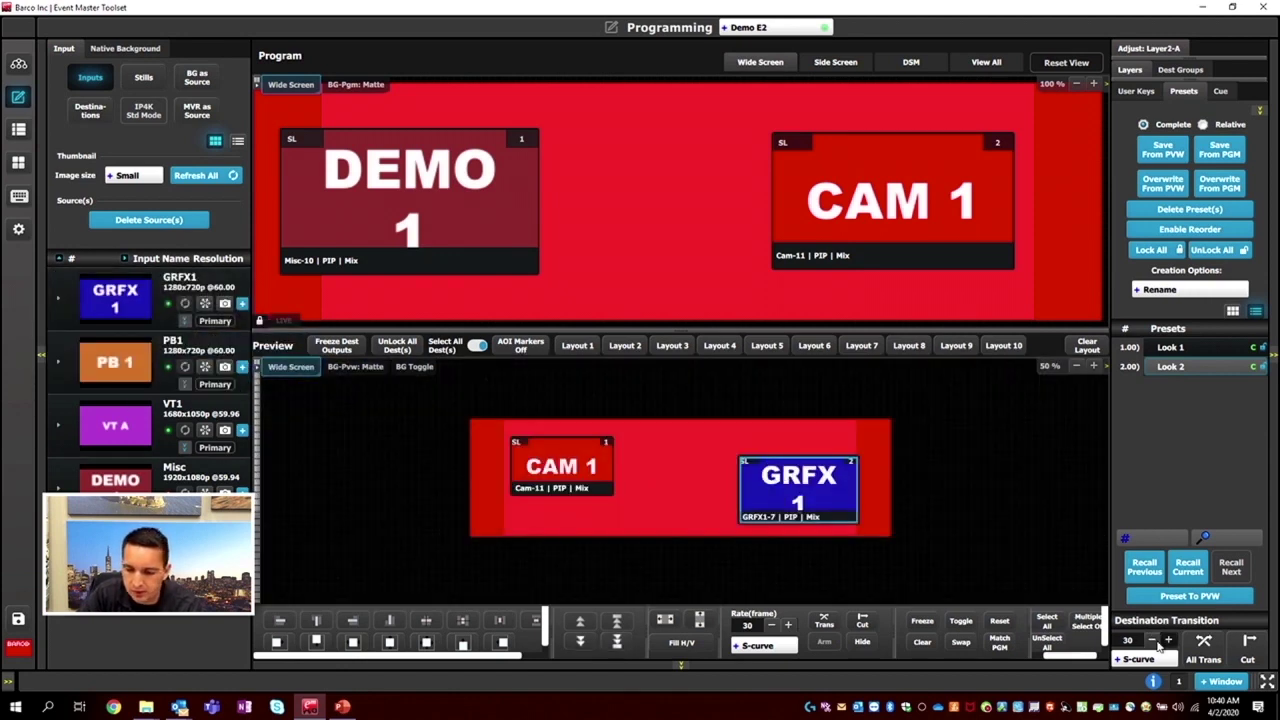
{"action": "left_click", "coordinate": [549, 467], "text": "ctrl"}
{"action": "left_click", "coordinate": [318, 621]}
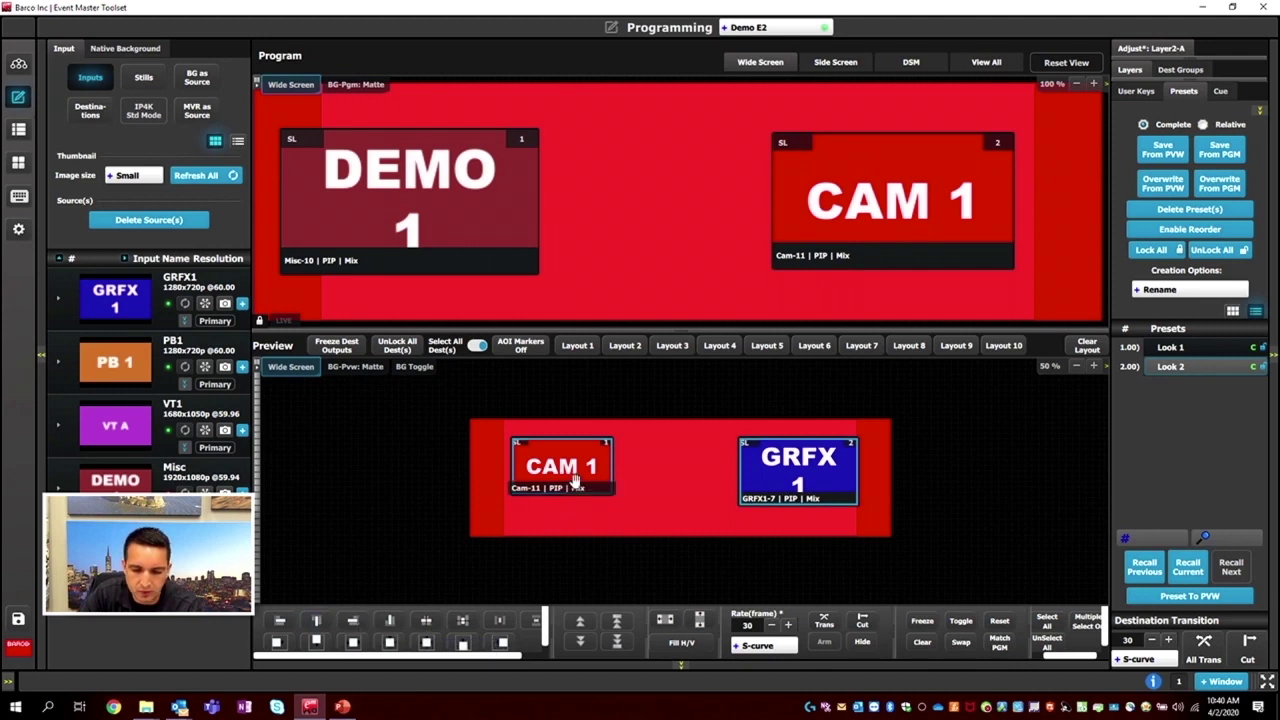
Select both Wide Screen preview layers and align the bottom edge of CAM 1 with GRFX1.
{"action": "left_click", "coordinate": [788, 460], "text": "ctrl"}
{"action": "left_click", "coordinate": [788, 460], "text": "ctrl"}
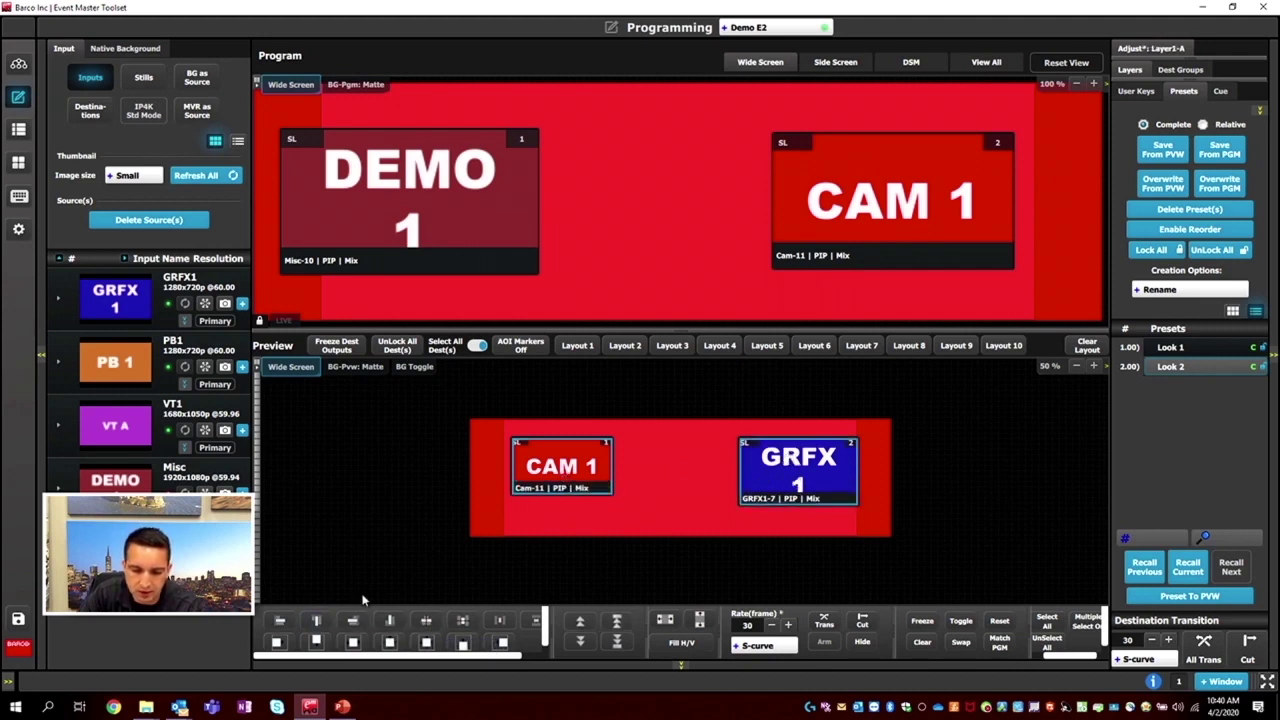
{"action": "left_click", "coordinate": [391, 622]}
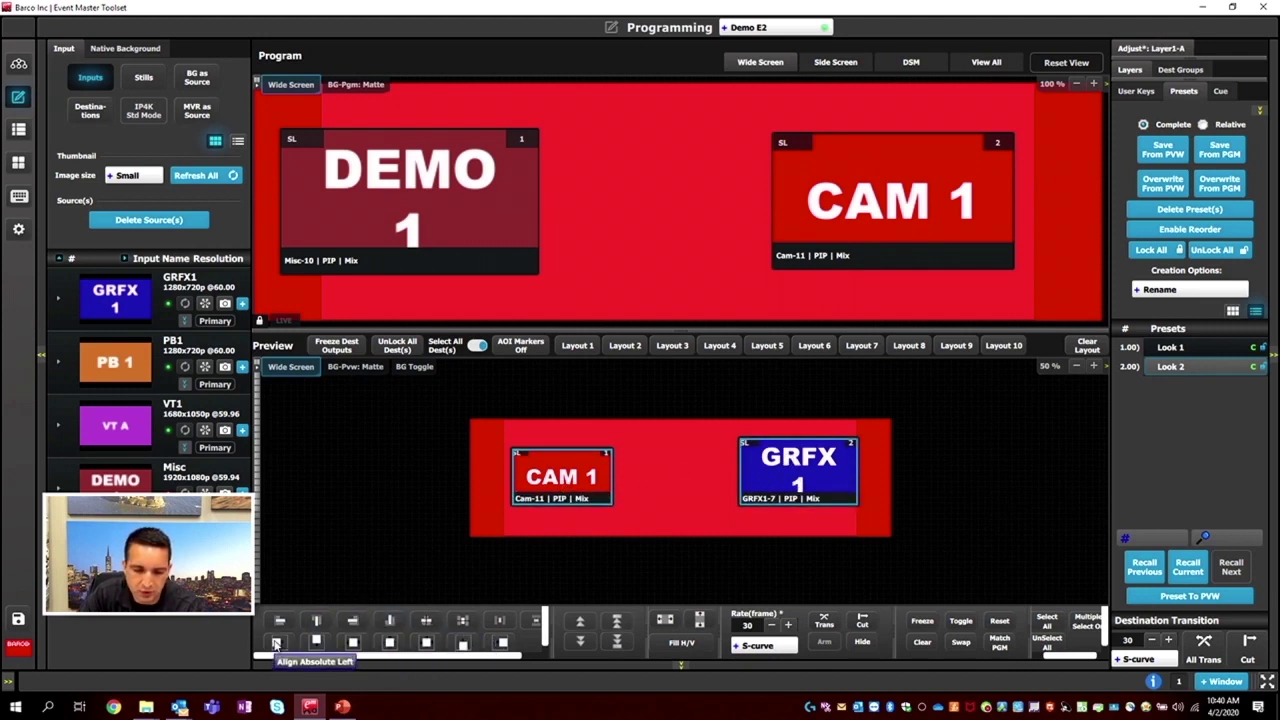
Align both selected layers to the absolute bottom, absolute top and absolute right of the Wide Screen preview.
{"action": "left_click", "coordinate": [464, 644]}
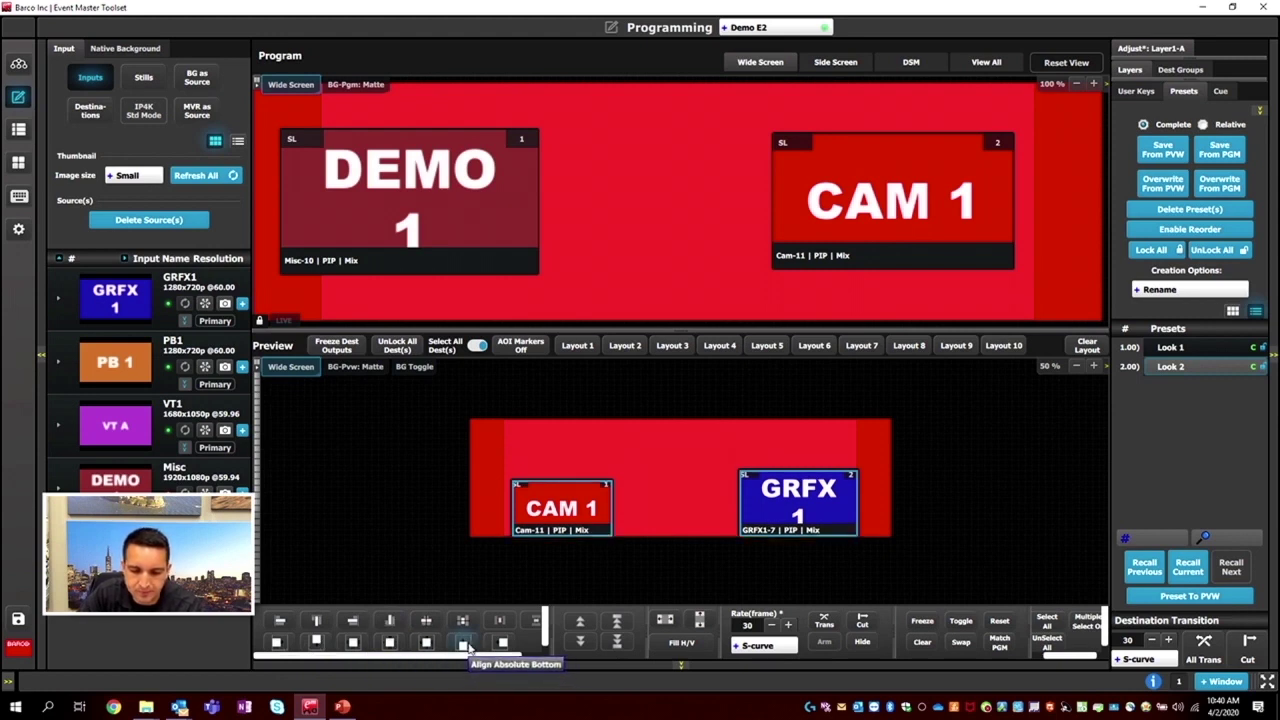
{"action": "left_click", "coordinate": [320, 644]}
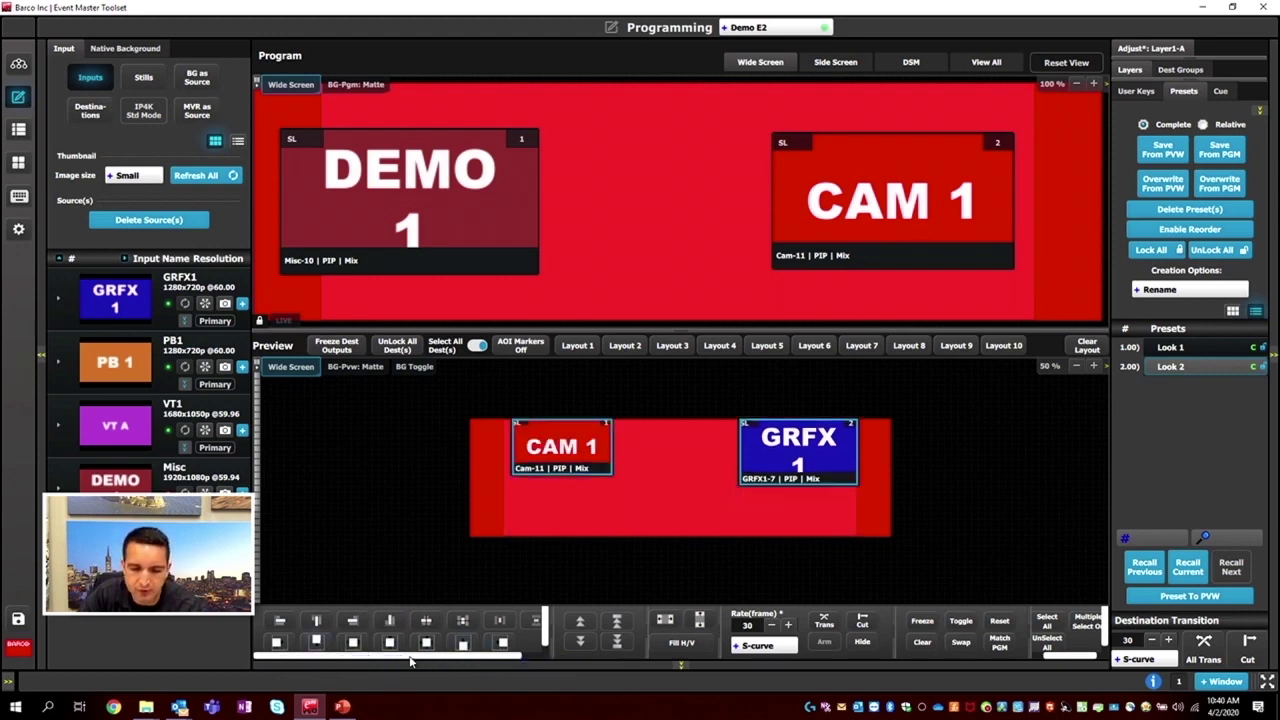
{"action": "left_click", "coordinate": [503, 644]}
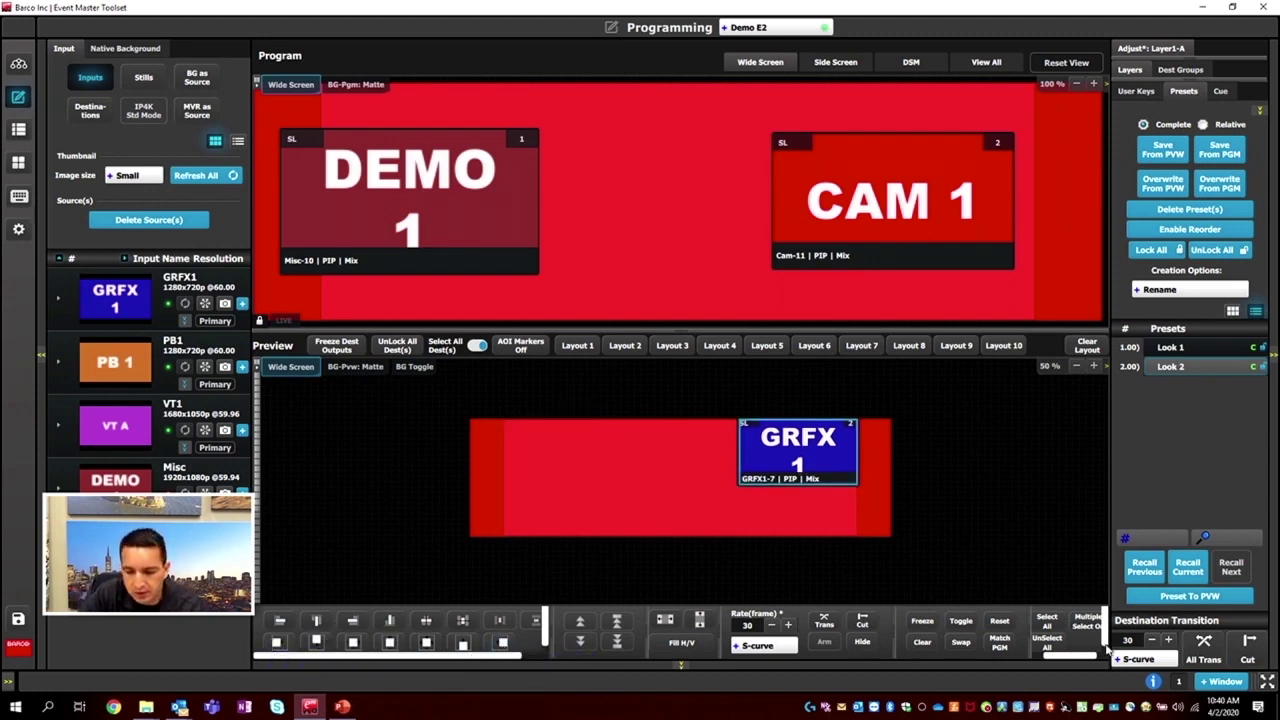
Move the GRFX1 layer below CAM 1, select both, and align them to the absolute left and absolute right.
{"action": "left_click_drag", "start_coordinate": [752, 443], "coordinate": [750, 486]}
{"action": "left_click", "coordinate": [845, 428]}
{"action": "left_click", "coordinate": [1085, 620]}
{"action": "left_click", "coordinate": [775, 476]}
{"action": "left_click", "coordinate": [276, 642]}
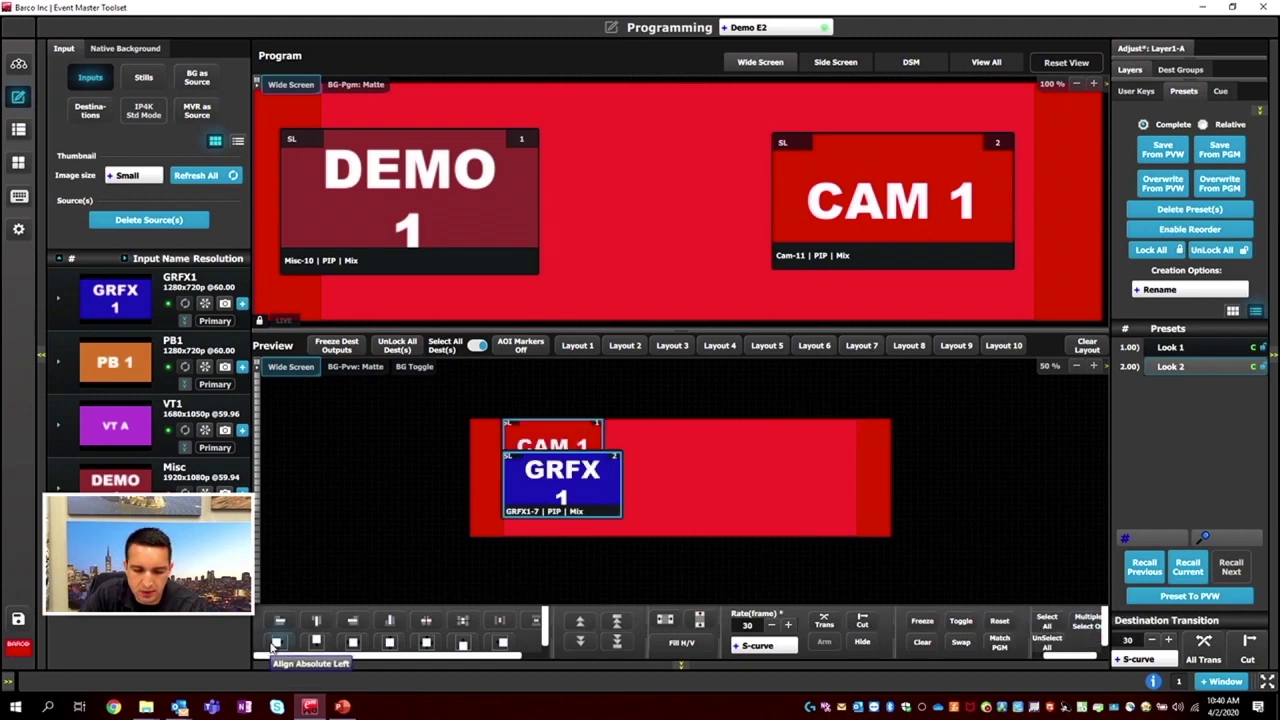
{"action": "left_click", "coordinate": [503, 643]}
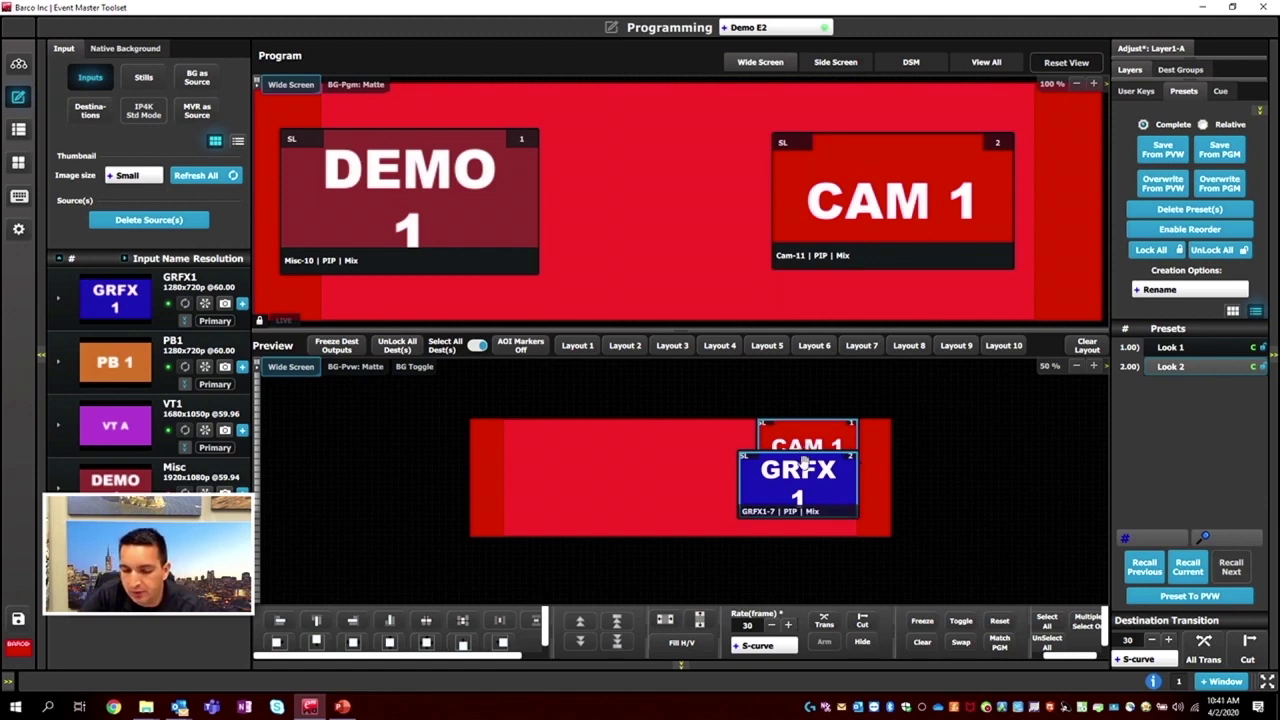
Move both Wide Screen preview layers slightly up and inward together, and shift the Side Screen's GRFX1 preview layer down in the view of all screens.
{"action": "left_click_drag", "start_coordinate": [793, 471], "coordinate": [778, 462]}
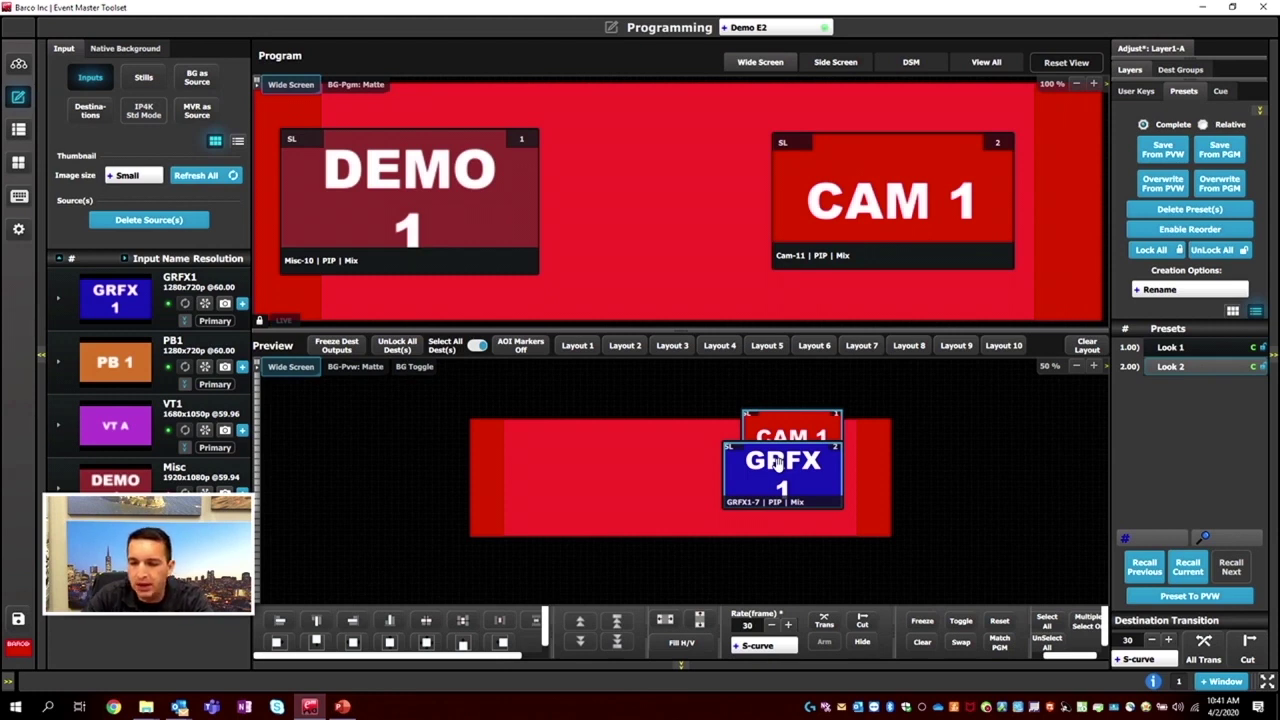
{"action": "left_click", "coordinate": [987, 63]}
{"action": "left_click_drag", "start_coordinate": [687, 440], "coordinate": [688, 470]}
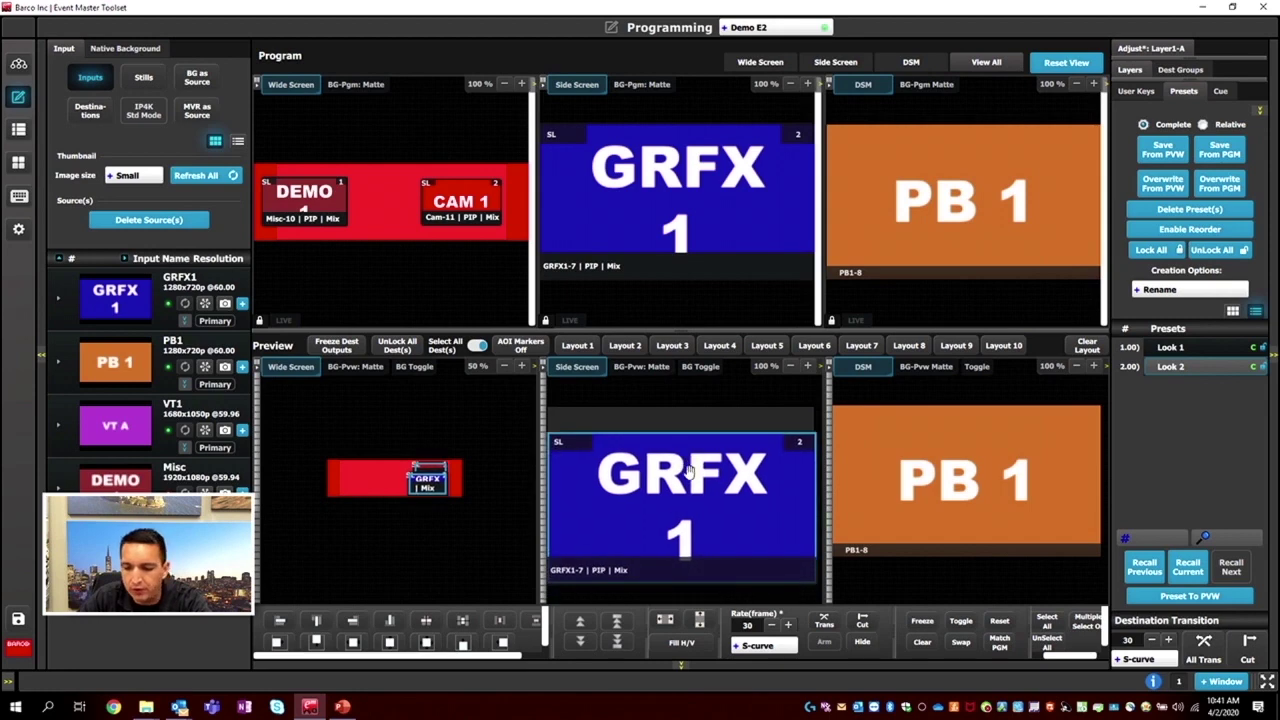
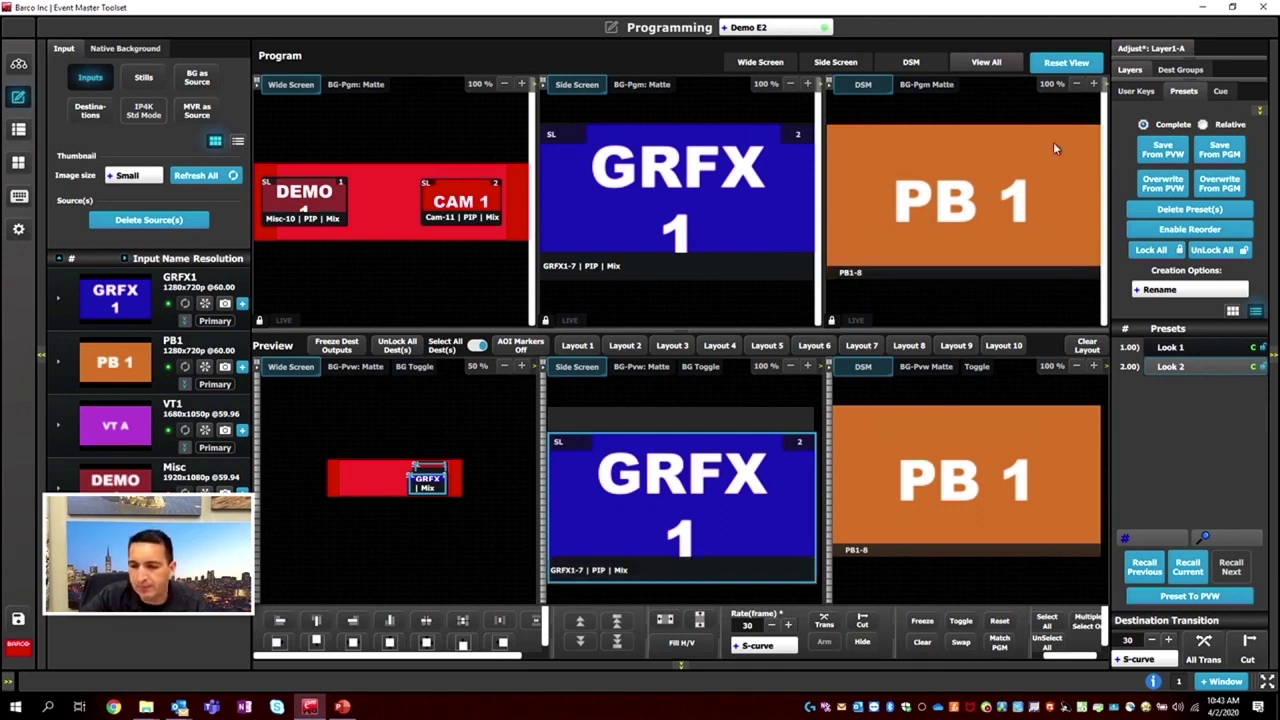
Show the user keys, shift the selected preview layers up and left, and move the Side Screen's GRFX1 slightly down with multiple selection off.
{"action": "left_click", "coordinate": [1146, 94]}
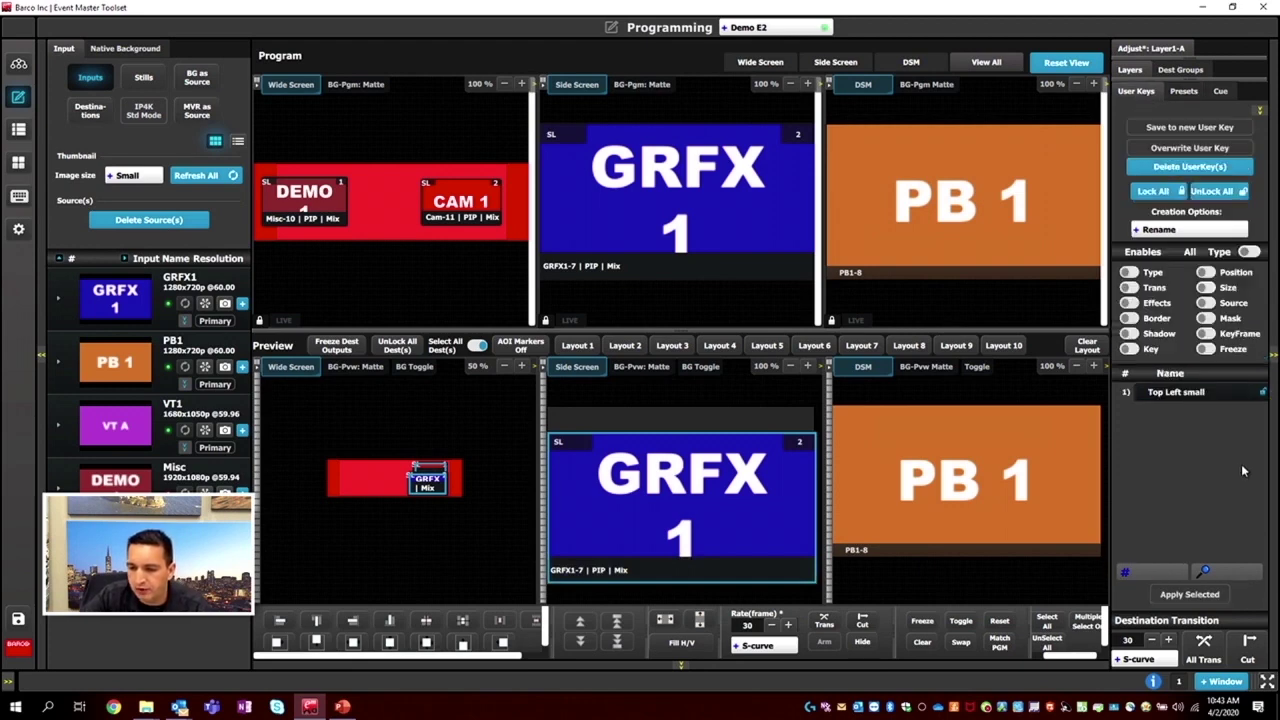
{"action": "mouse_move", "coordinate": [428, 479]}
{"action": "left_mouse_down"}
{"action": "mouse_move", "coordinate": [352, 486]}
{"action": "mouse_move", "coordinate": [424, 471]}
{"action": "left_mouse_up"}
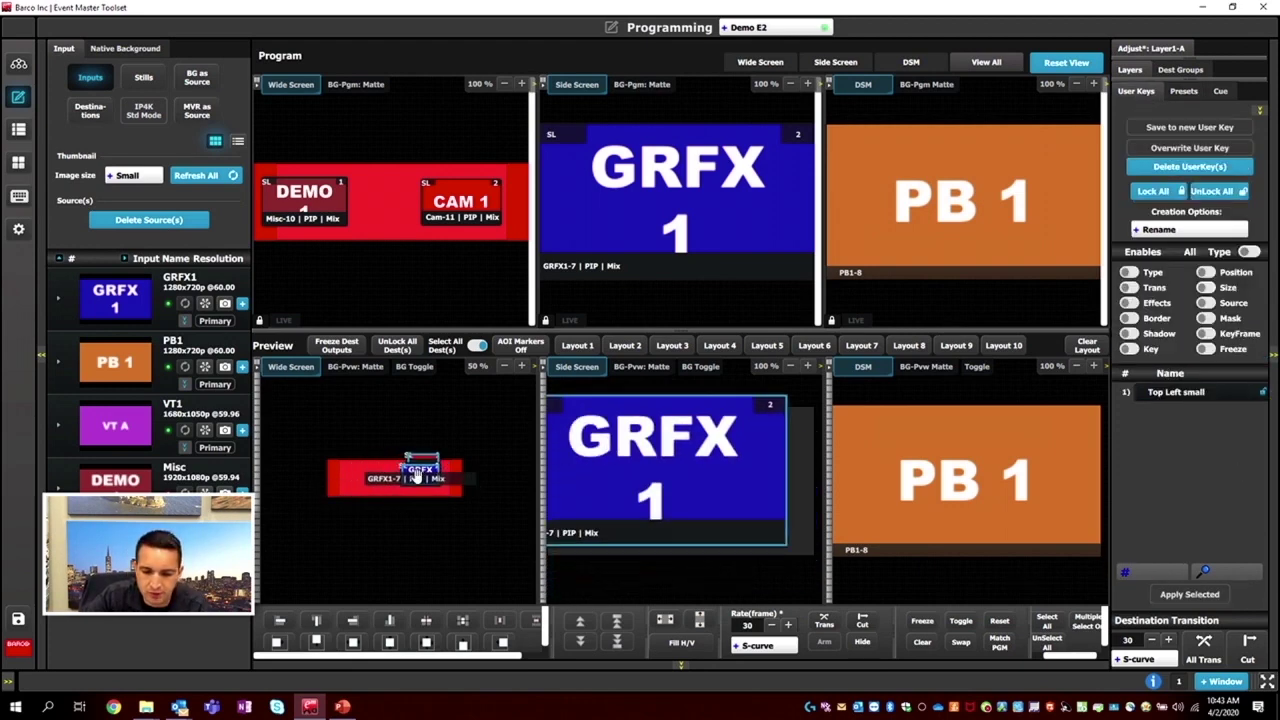
{"action": "left_click", "coordinate": [1090, 626]}
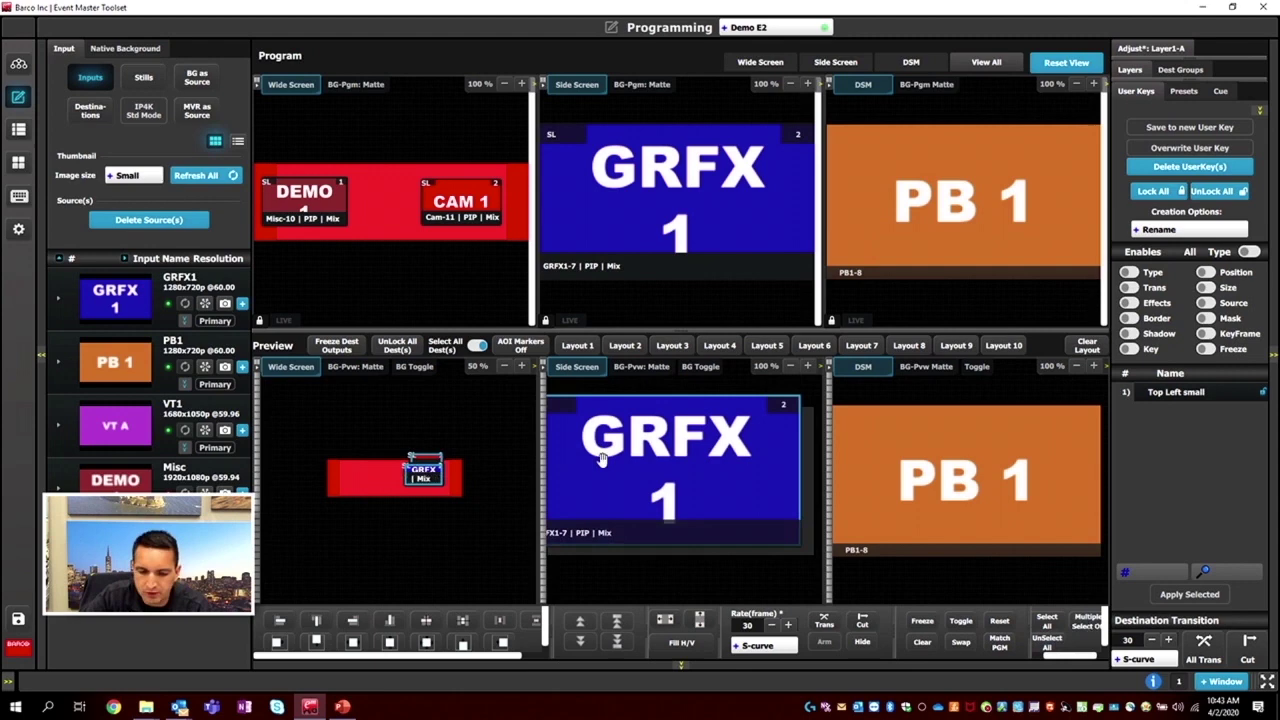
{"action": "left_click_drag", "start_coordinate": [660, 470], "coordinate": [664, 484]}
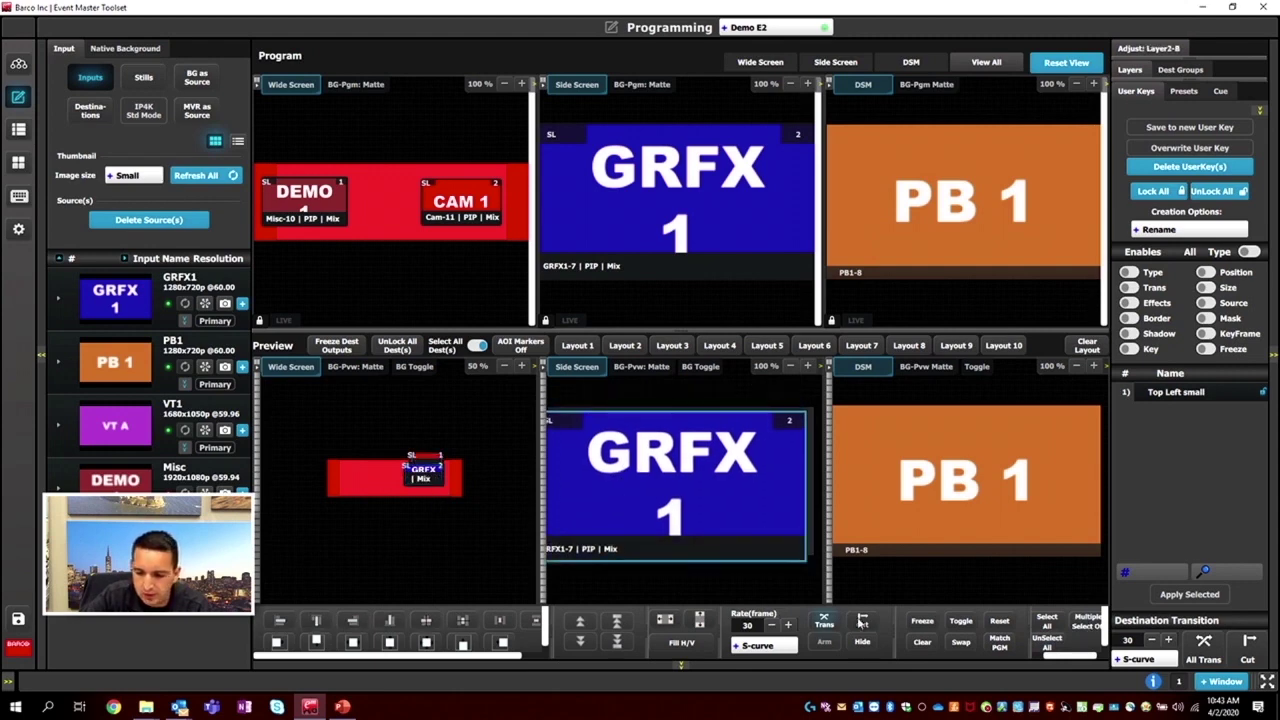
Show only the Wide Screen and place GRFX1 in the left half and CAM 1 in the right half of its preview.
{"action": "left_click", "coordinate": [760, 62]}
{"action": "left_click_drag", "start_coordinate": [779, 488], "coordinate": [569, 497]}
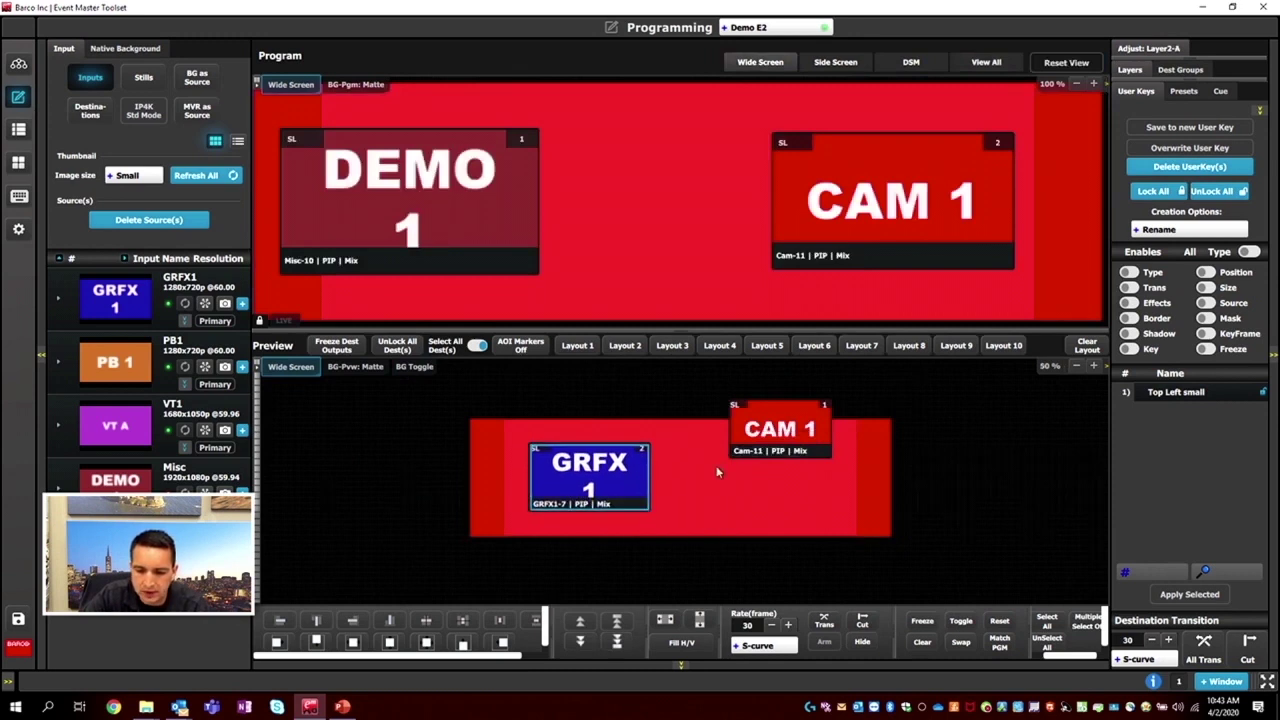
{"action": "left_click_drag", "start_coordinate": [777, 446], "coordinate": [775, 500]}
{"action": "left_click_drag", "start_coordinate": [567, 485], "coordinate": [558, 481]}
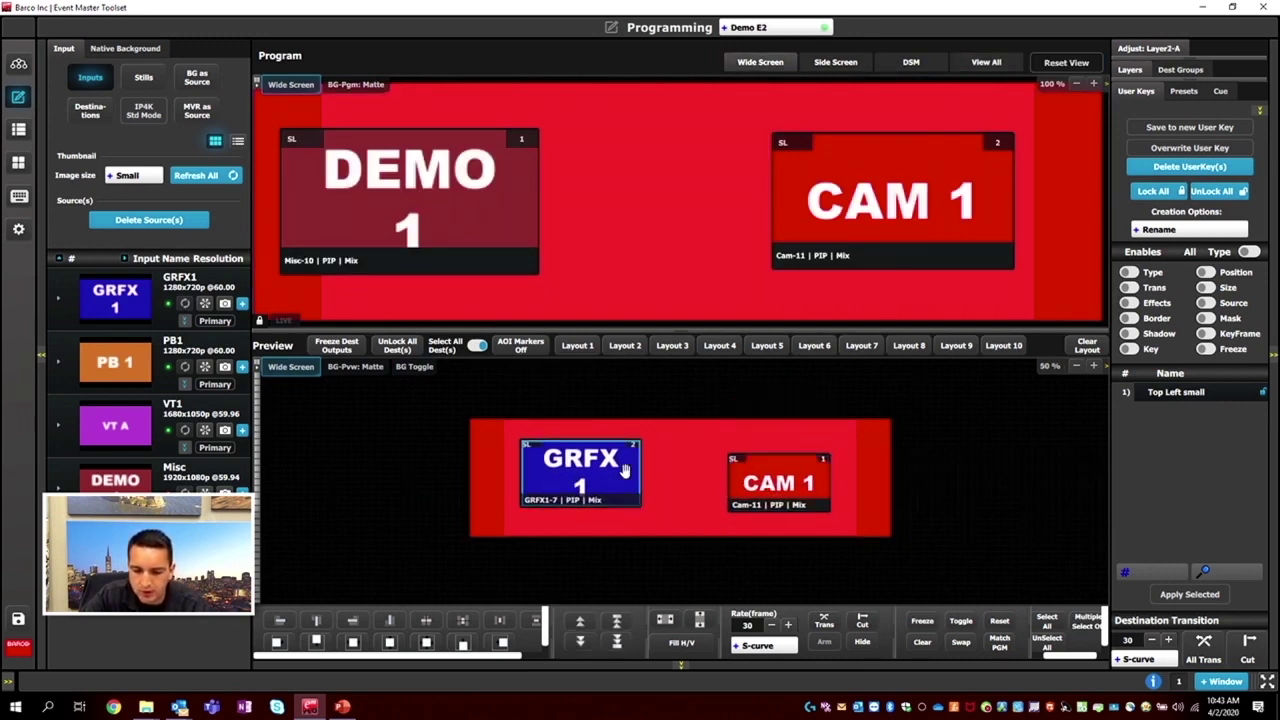
Enable only Position and Size as the layer attributes to store in a user key.
{"action": "left_click", "coordinate": [1248, 251]}
{"action": "left_click", "coordinate": [1206, 273]}
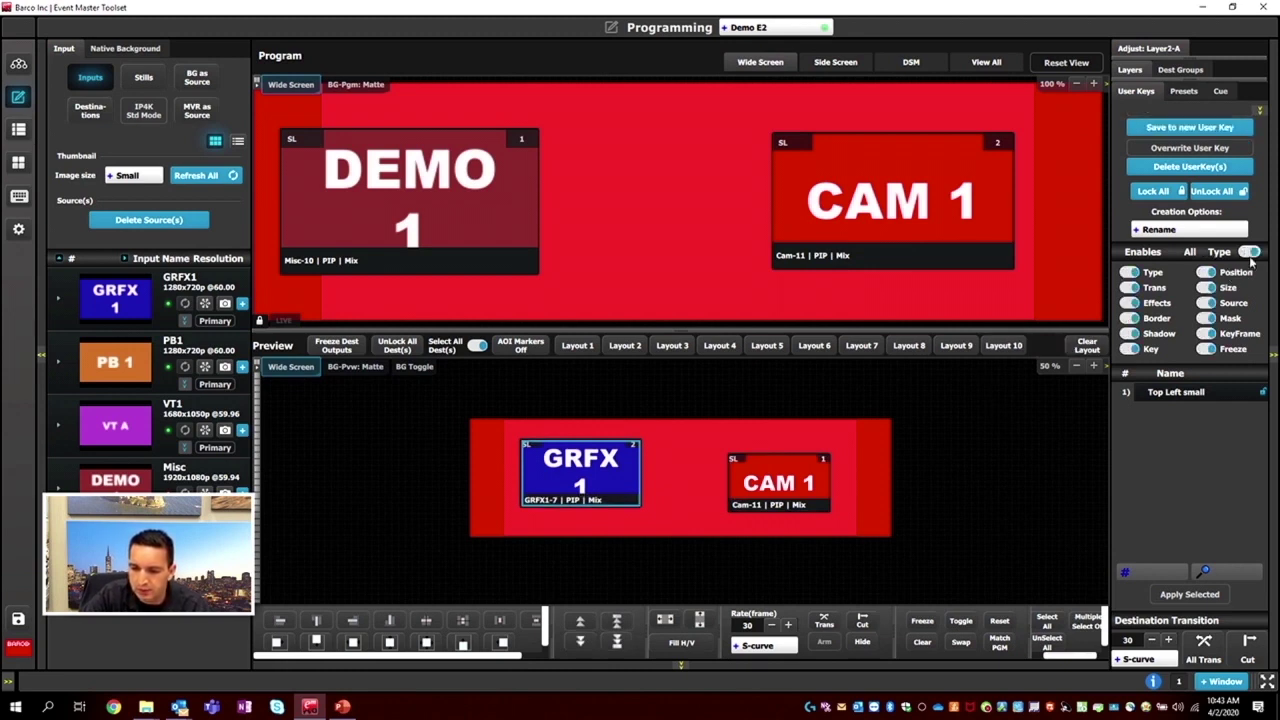
{"action": "left_click", "coordinate": [1248, 251]}
{"action": "left_click", "coordinate": [1206, 273]}
{"action": "left_click", "coordinate": [1206, 288]}
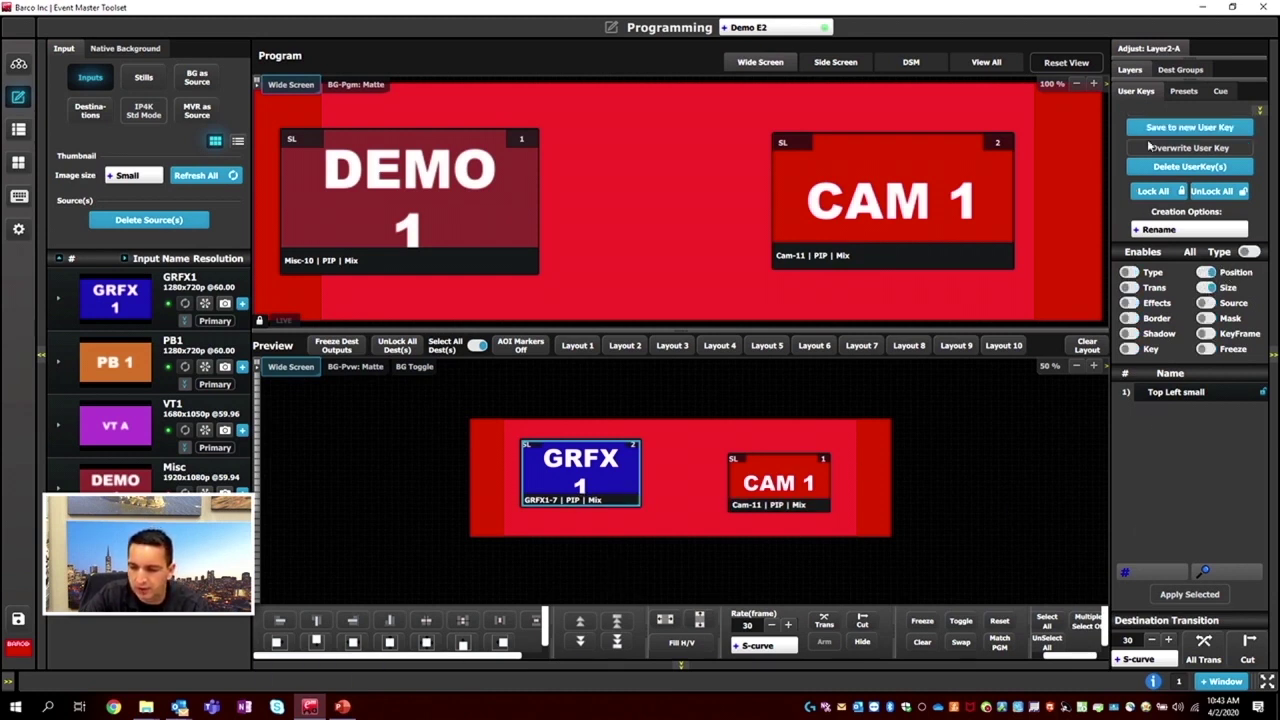
Save the GRFX1 layer's position and size as a new user key named Left.
{"action": "left_click", "coordinate": [1156, 130]}
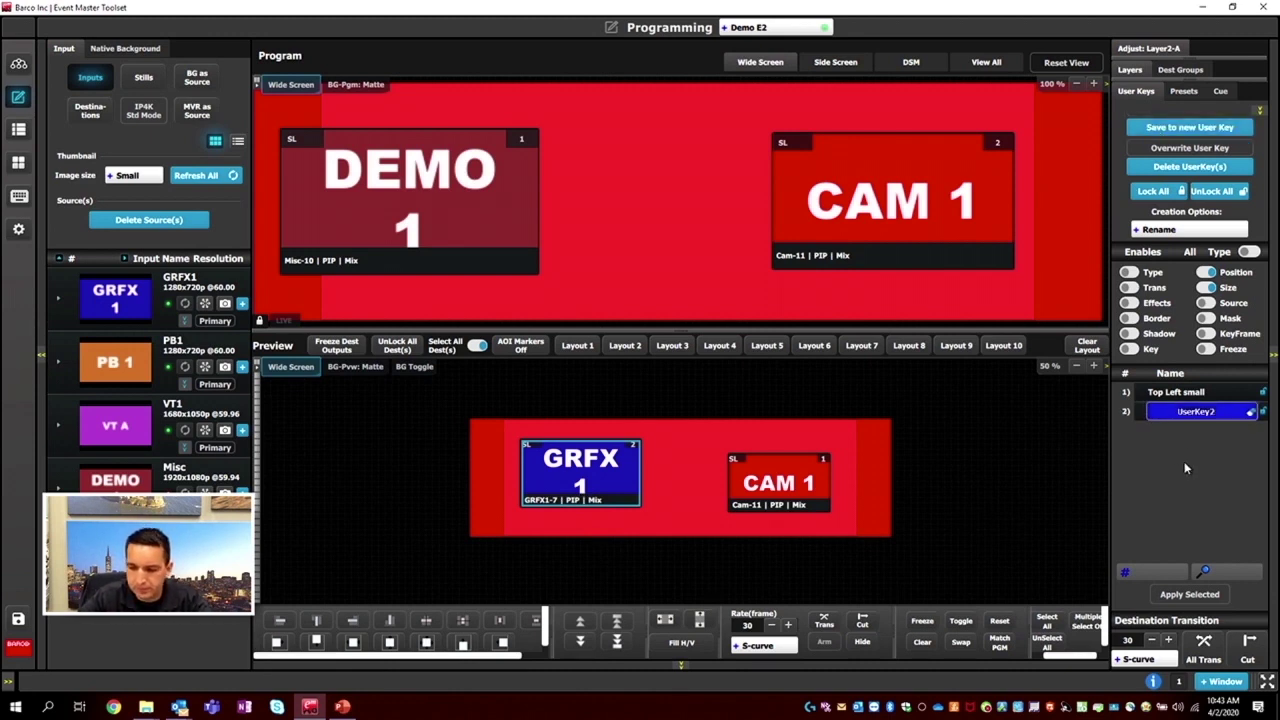
{"action": "key", "text": "BackSpace"}
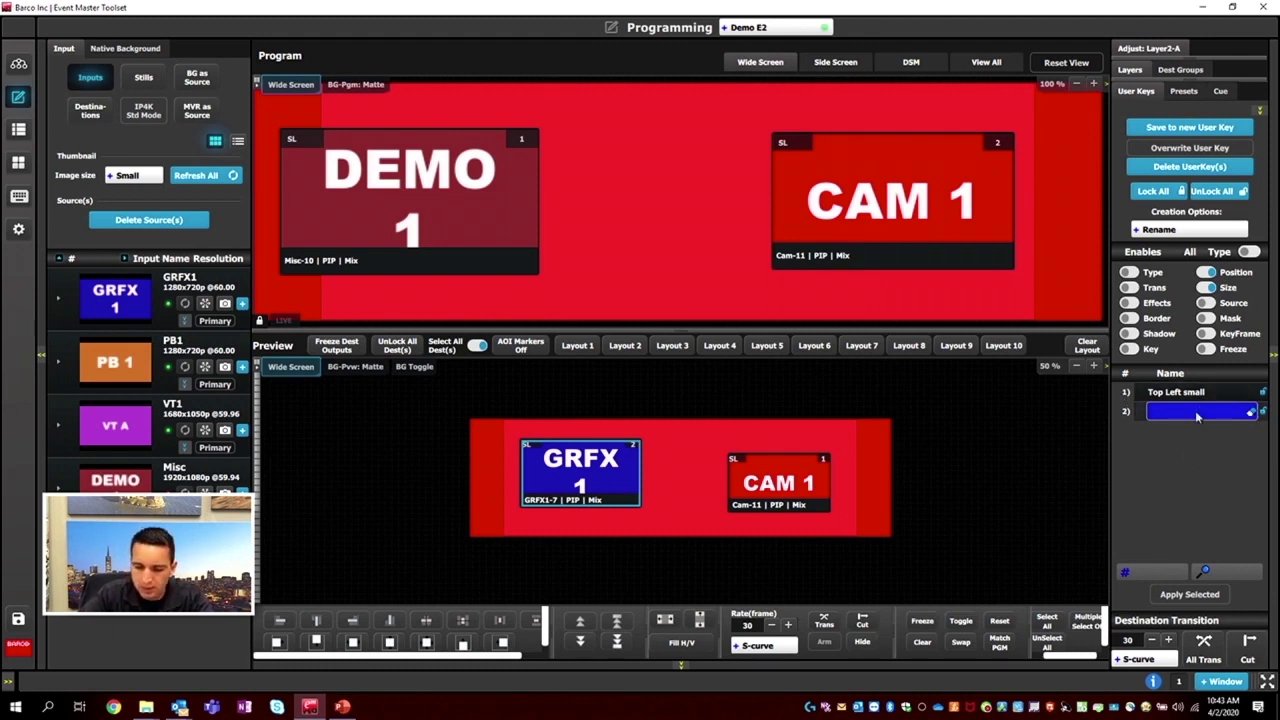
{"action": "type", "text": "Left"}
{"action": "key", "text": "Return"}
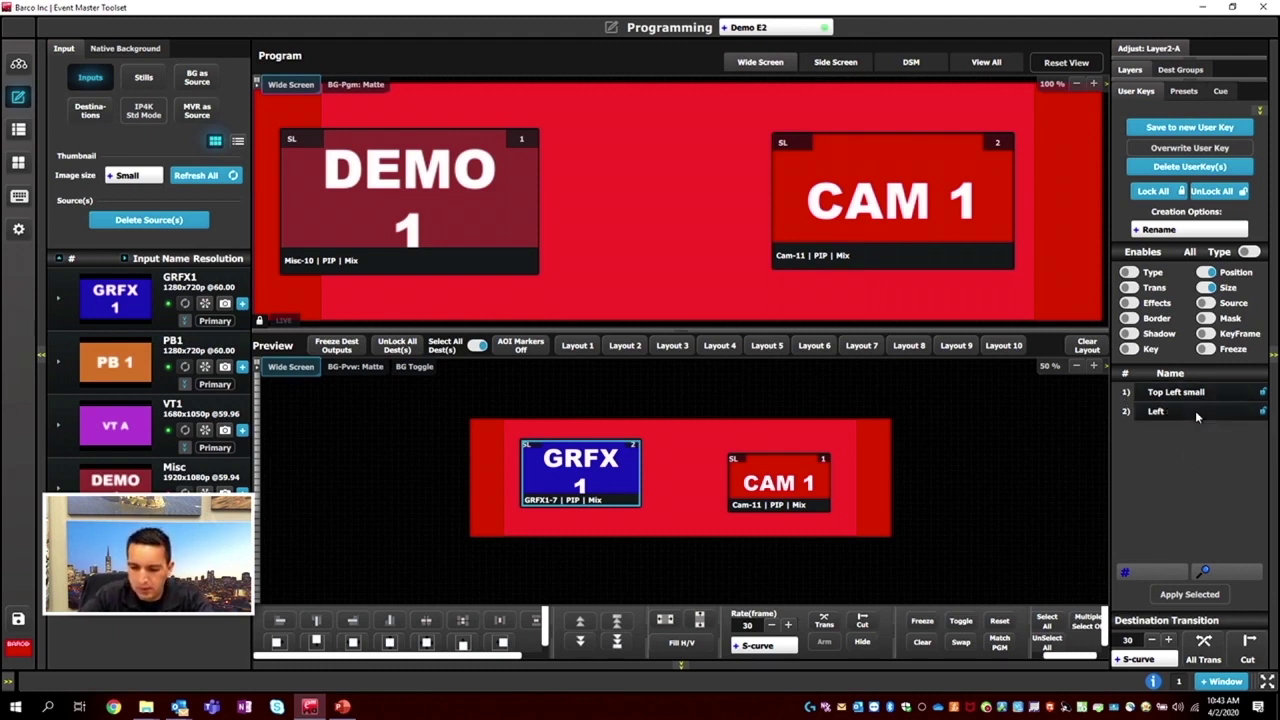
Clear the CAM 1 layer from the Wide Screen preview and move GRFX1 into the right half.
{"action": "left_click", "coordinate": [795, 470]}
{"action": "left_click", "coordinate": [920, 642]}
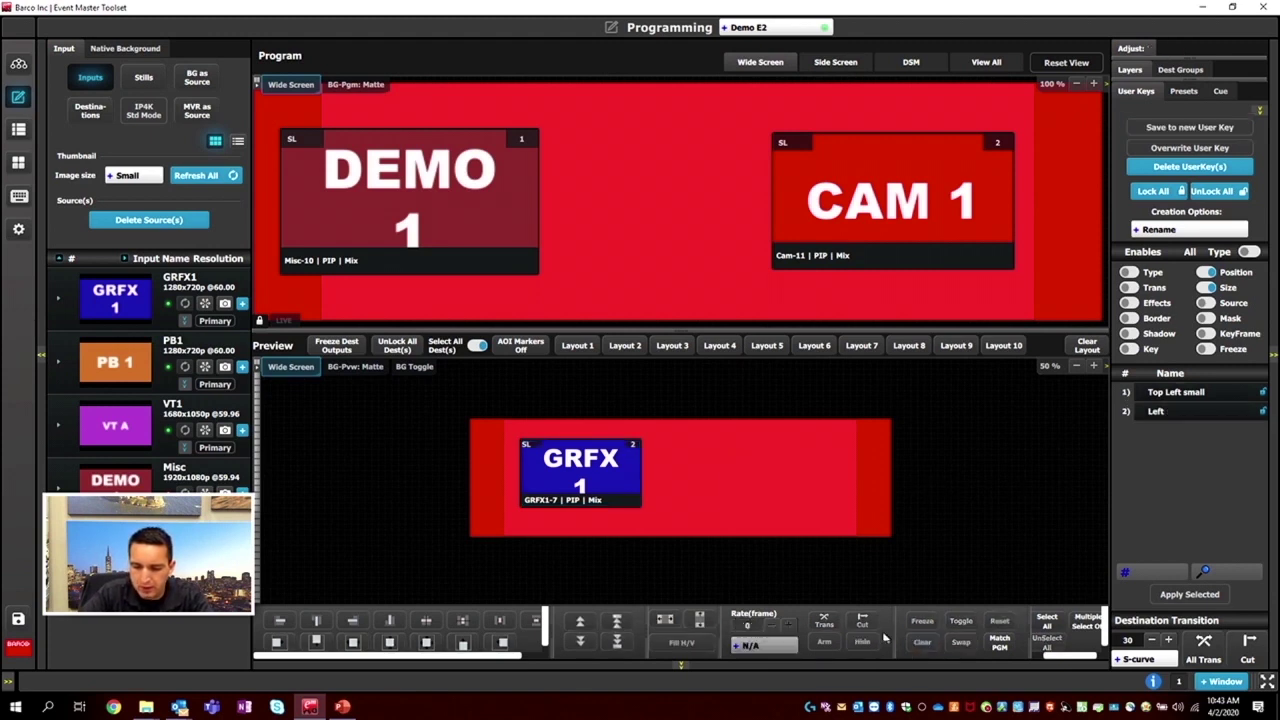
{"action": "left_click_drag", "start_coordinate": [578, 480], "coordinate": [792, 481]}
Save the GRFX1 layer's placement as a new user key named Right and move the layer back left of centre.
{"action": "left_click", "coordinate": [1190, 127]}
{"action": "type", "text": "Righ"}
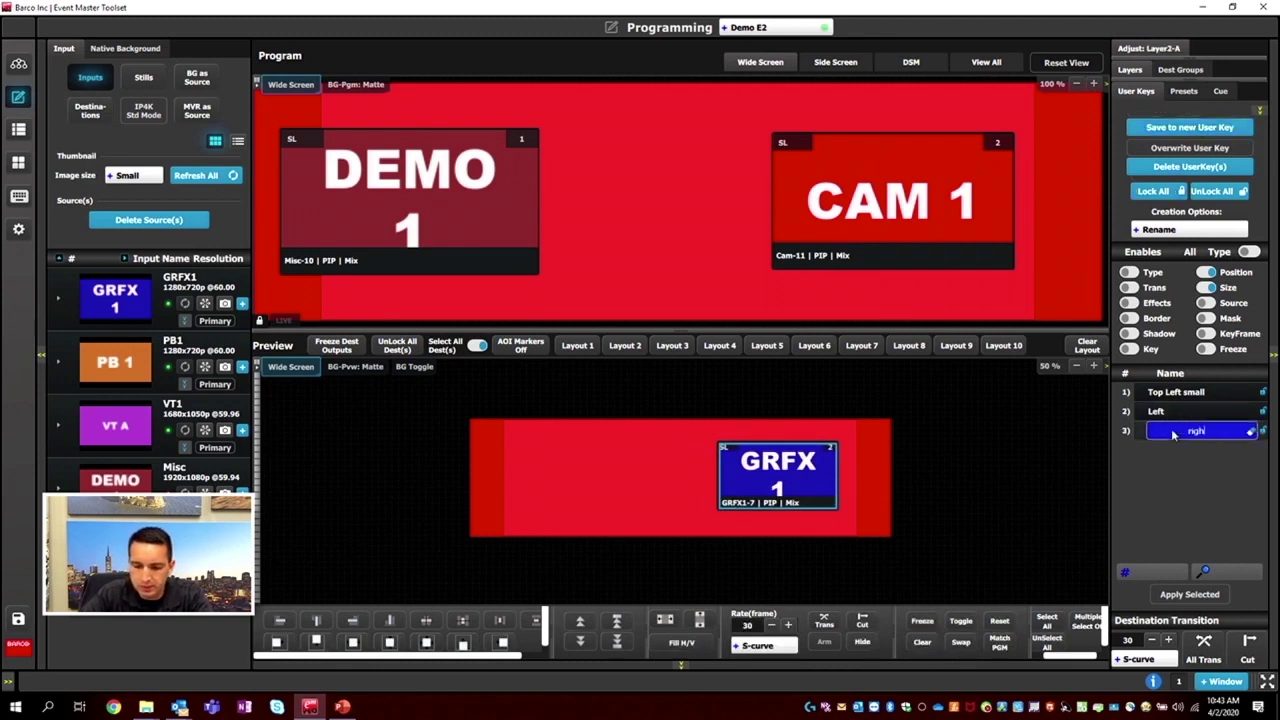
{"action": "type", "text": "t"}
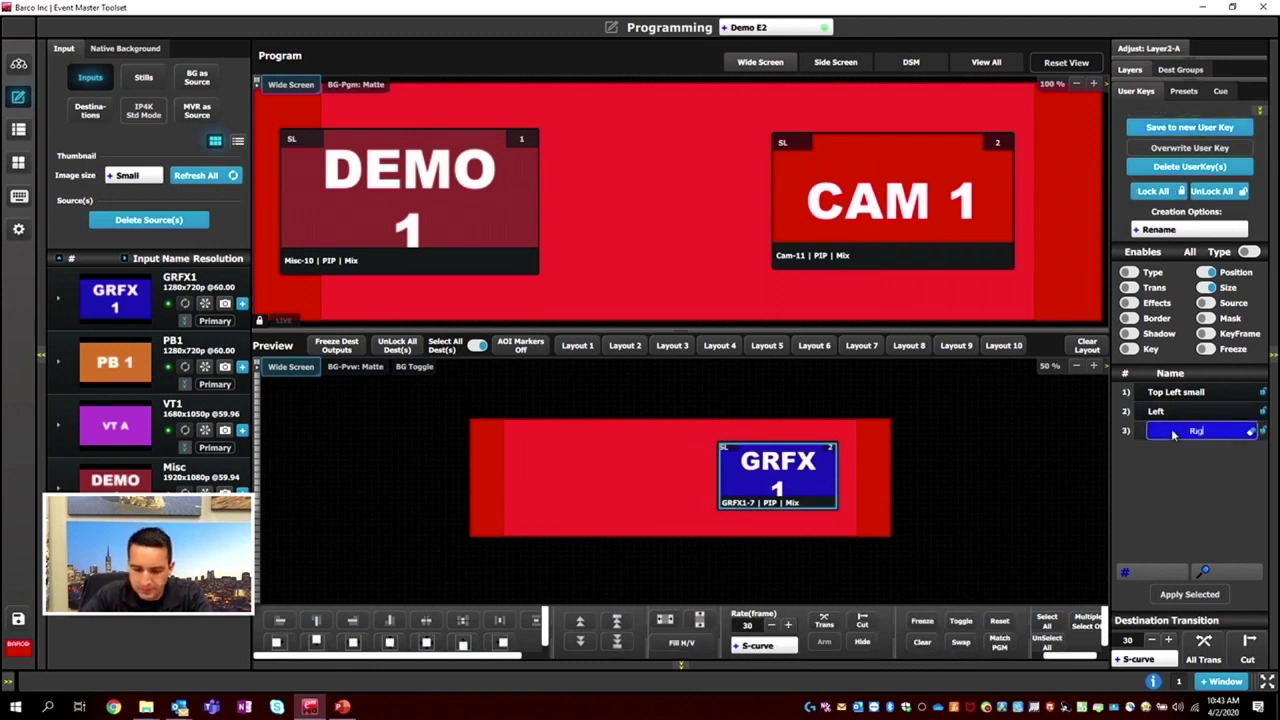
{"action": "key", "text": "Return"}
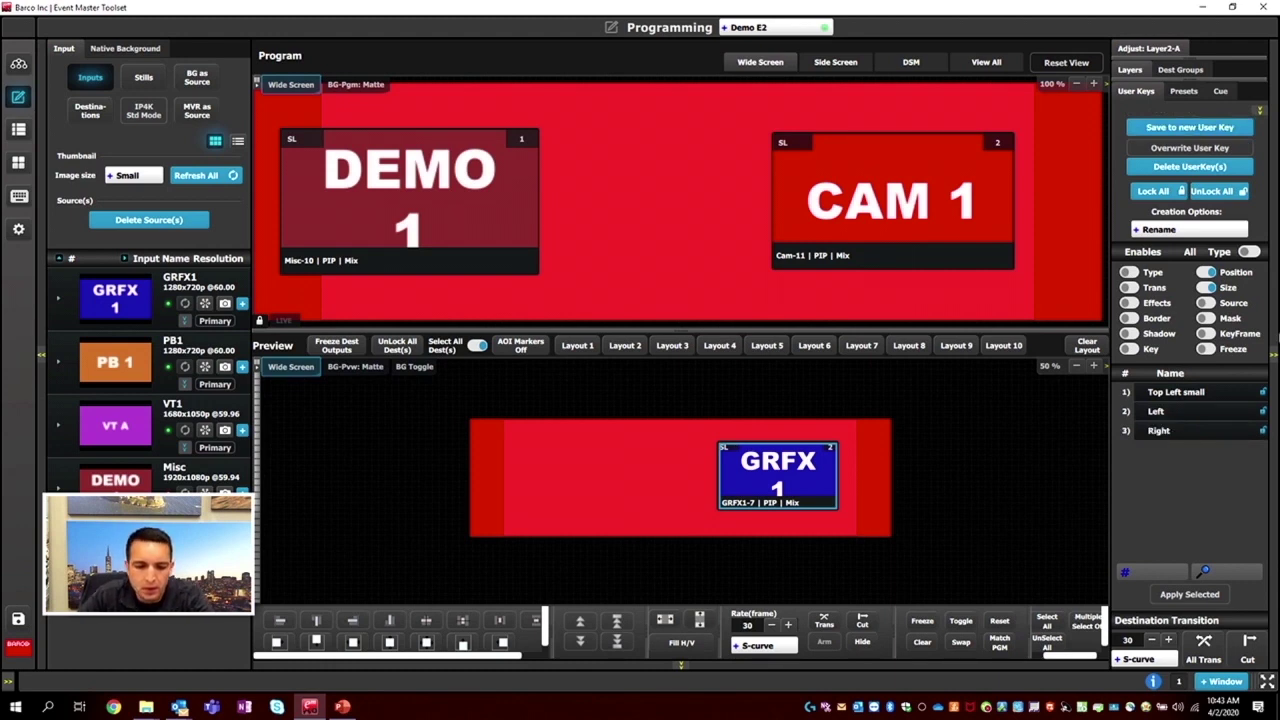
{"action": "left_click_drag", "start_coordinate": [800, 492], "coordinate": [628, 488]}
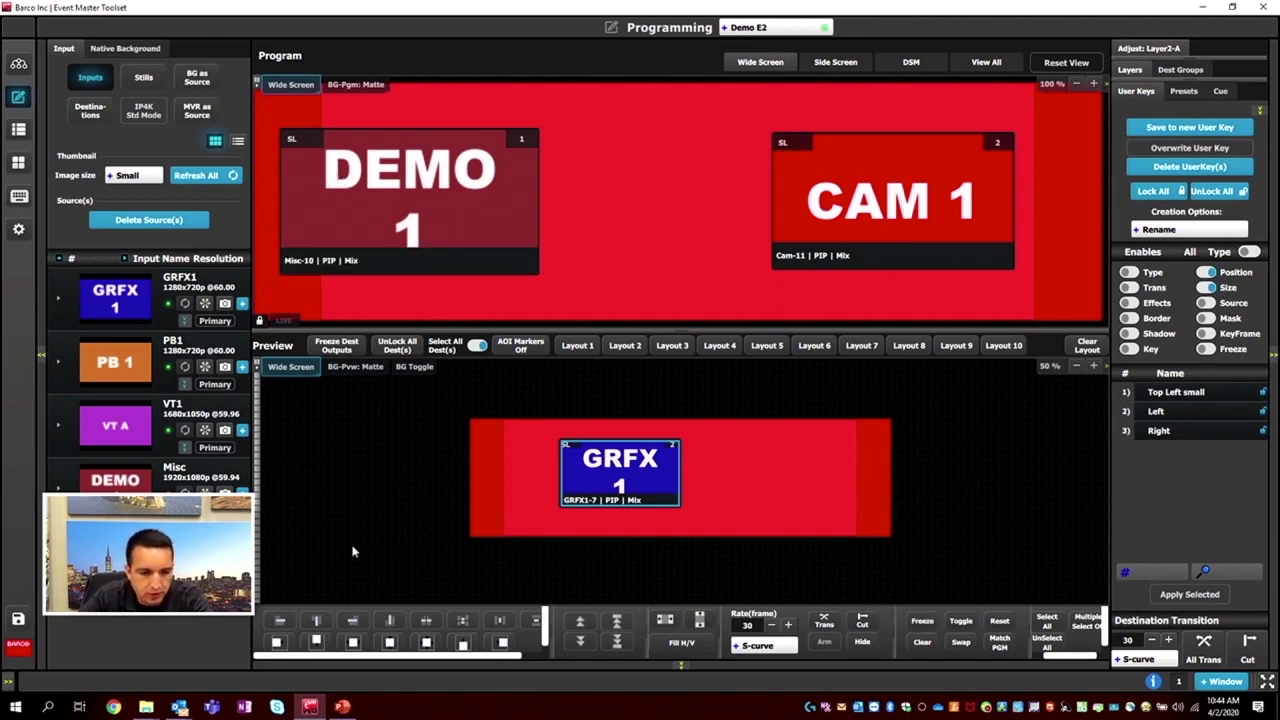
On the Controller page's EC-50 layout, assign Wide Screen, Side Screen and DSM to the first three destination buttons, and DSM to the last.
{"action": "left_click", "coordinate": [19, 196]}
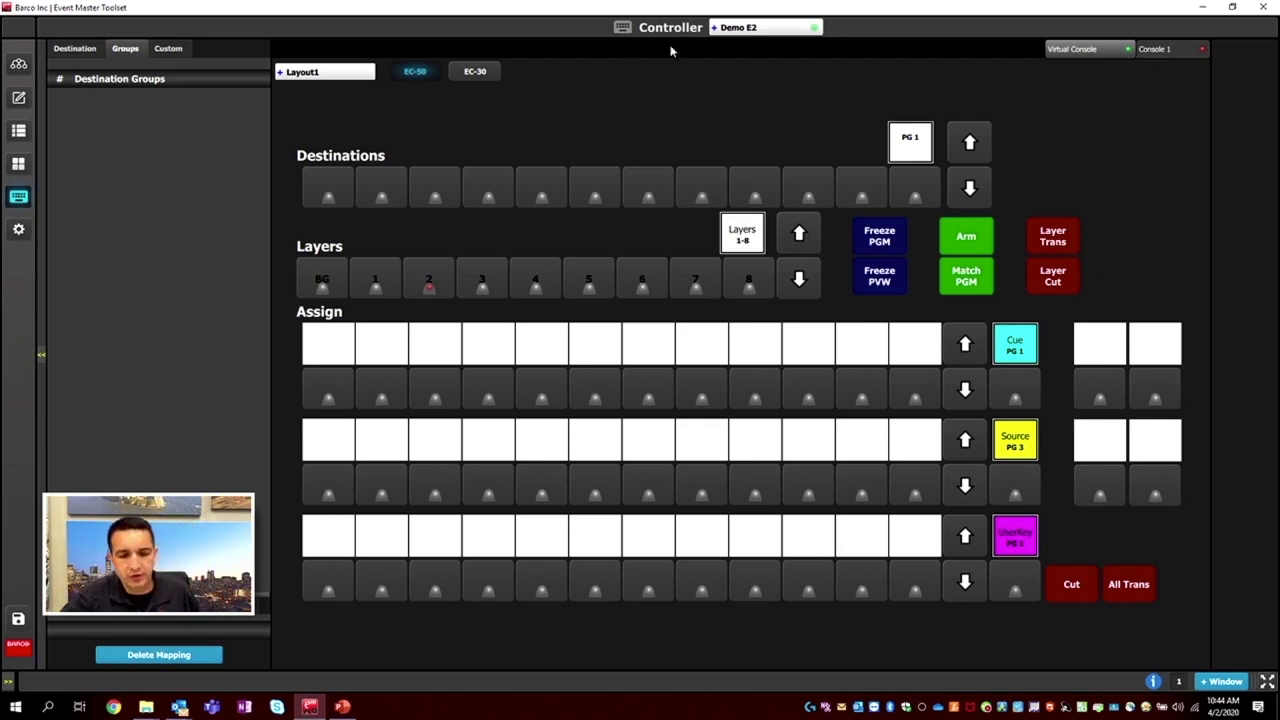
{"action": "left_click", "coordinate": [460, 73]}
{"action": "left_click", "coordinate": [428, 78]}
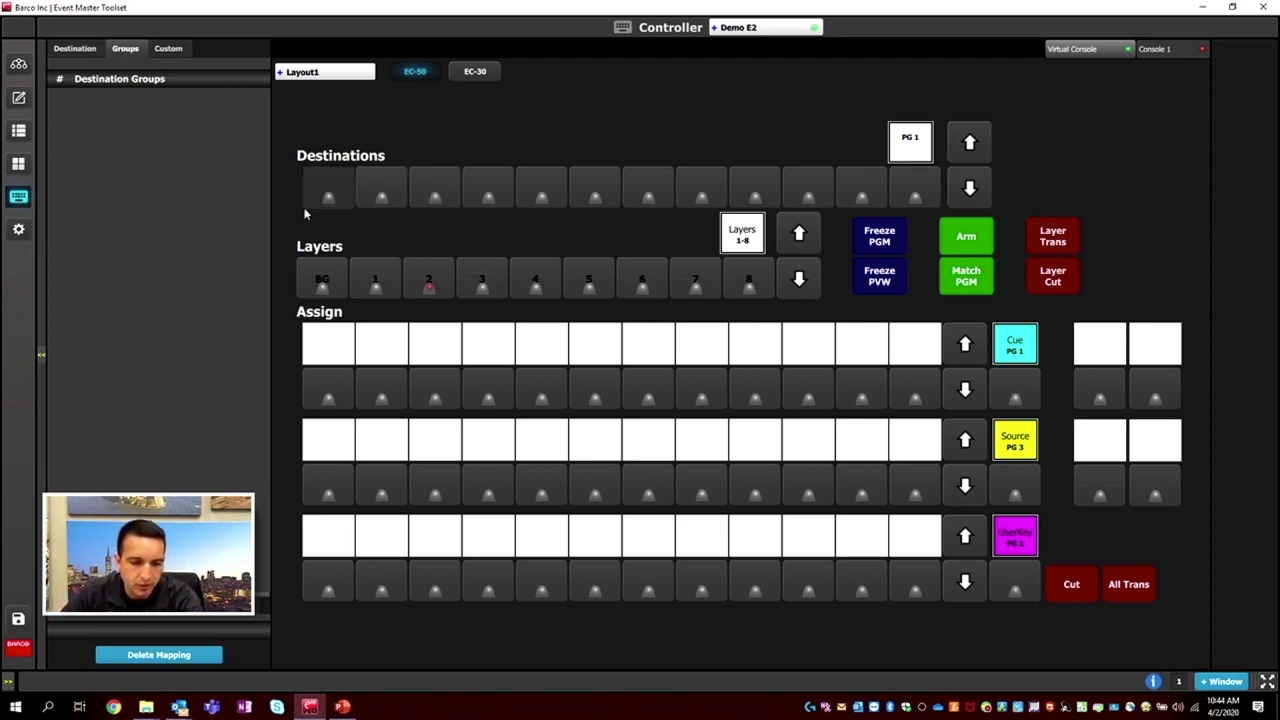
{"action": "left_click", "coordinate": [75, 48]}
{"action": "left_click_drag", "start_coordinate": [97, 108], "coordinate": [330, 187]}
{"action": "left_click_drag", "start_coordinate": [172, 134], "coordinate": [364, 188]}
{"action": "left_click_drag", "start_coordinate": [78, 318], "coordinate": [435, 190]}
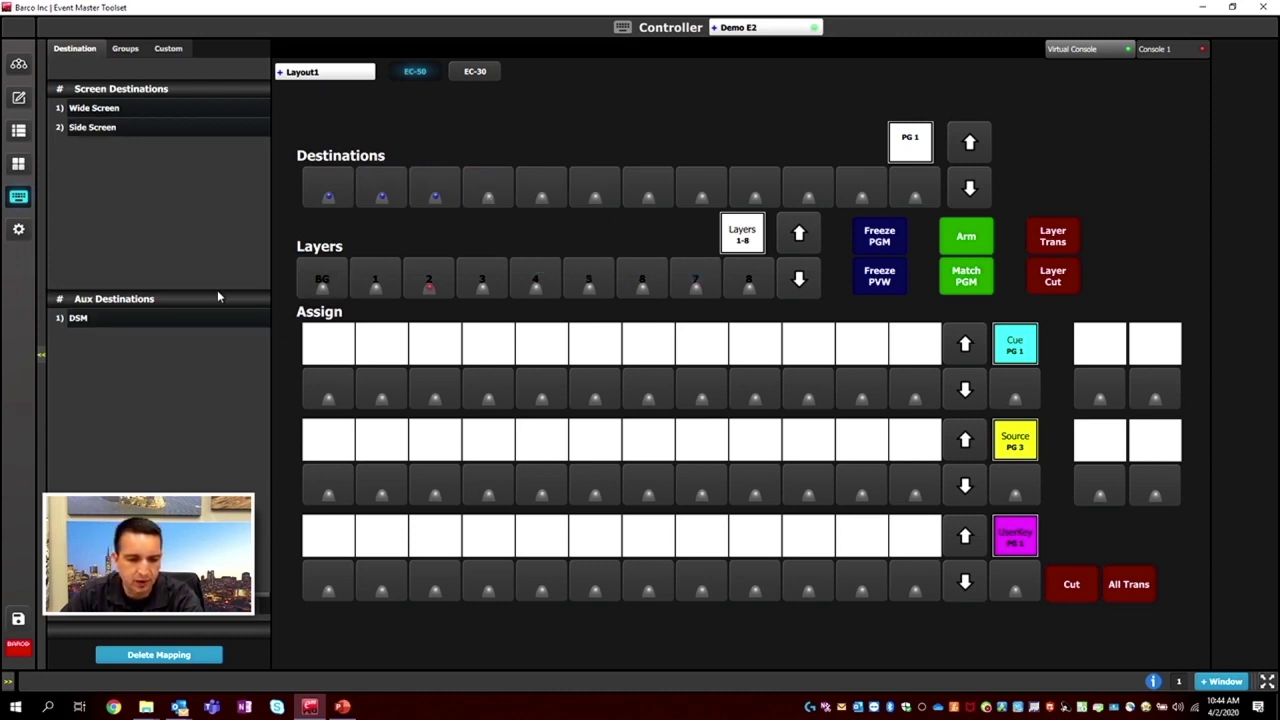
{"action": "left_click_drag", "start_coordinate": [136, 324], "coordinate": [927, 193]}
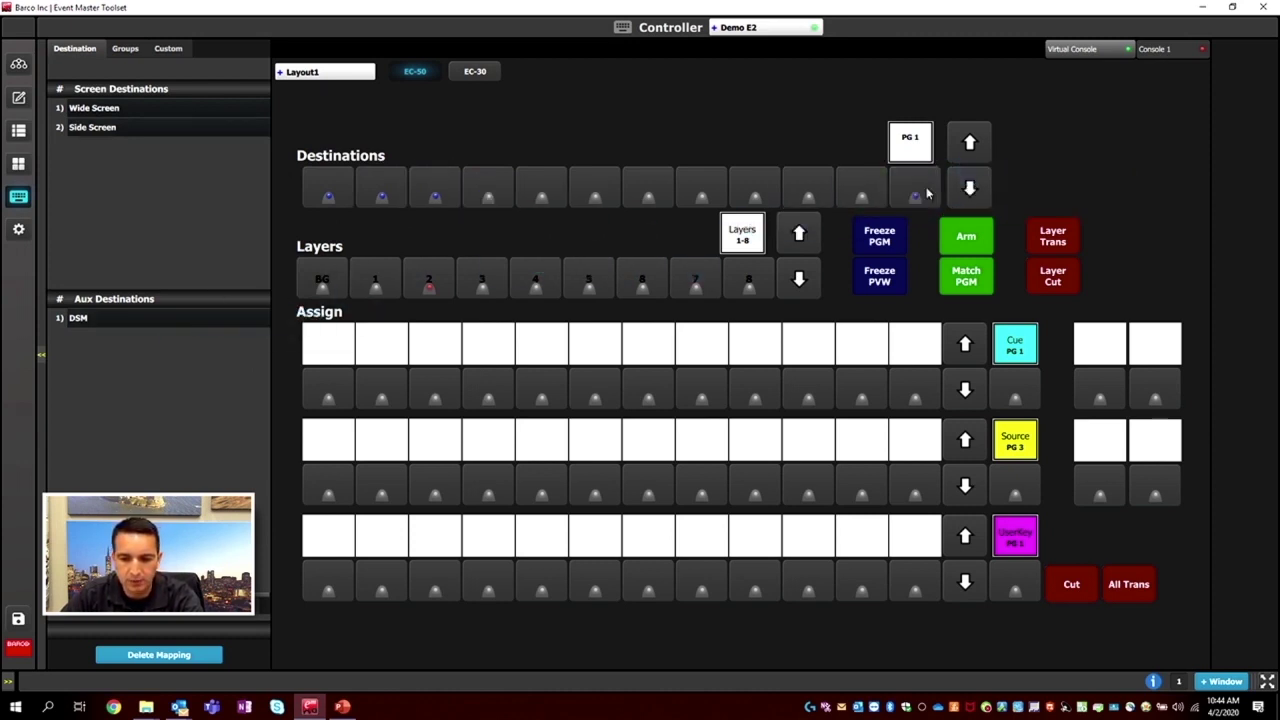
Toggle the destination selection from the controller's destination buttons and check it on the Programming page with all screens in view.
{"action": "left_click", "coordinate": [920, 200]}
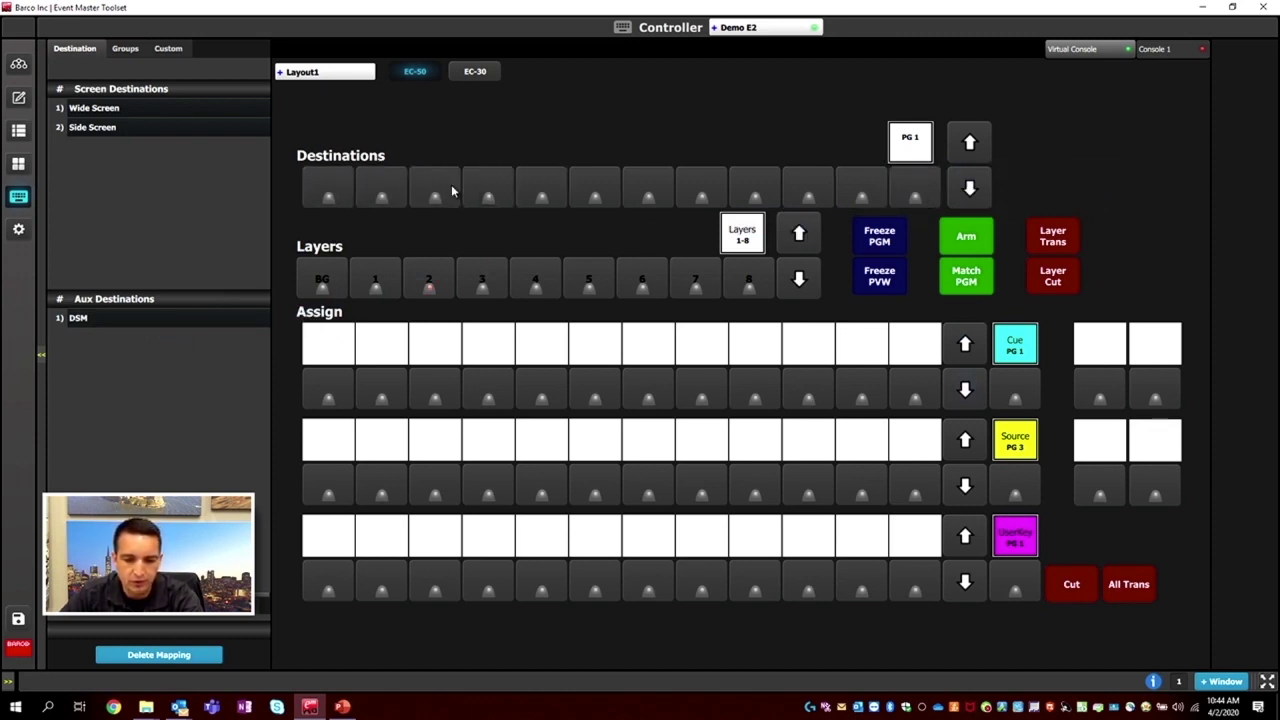
{"action": "left_click", "coordinate": [18, 98]}
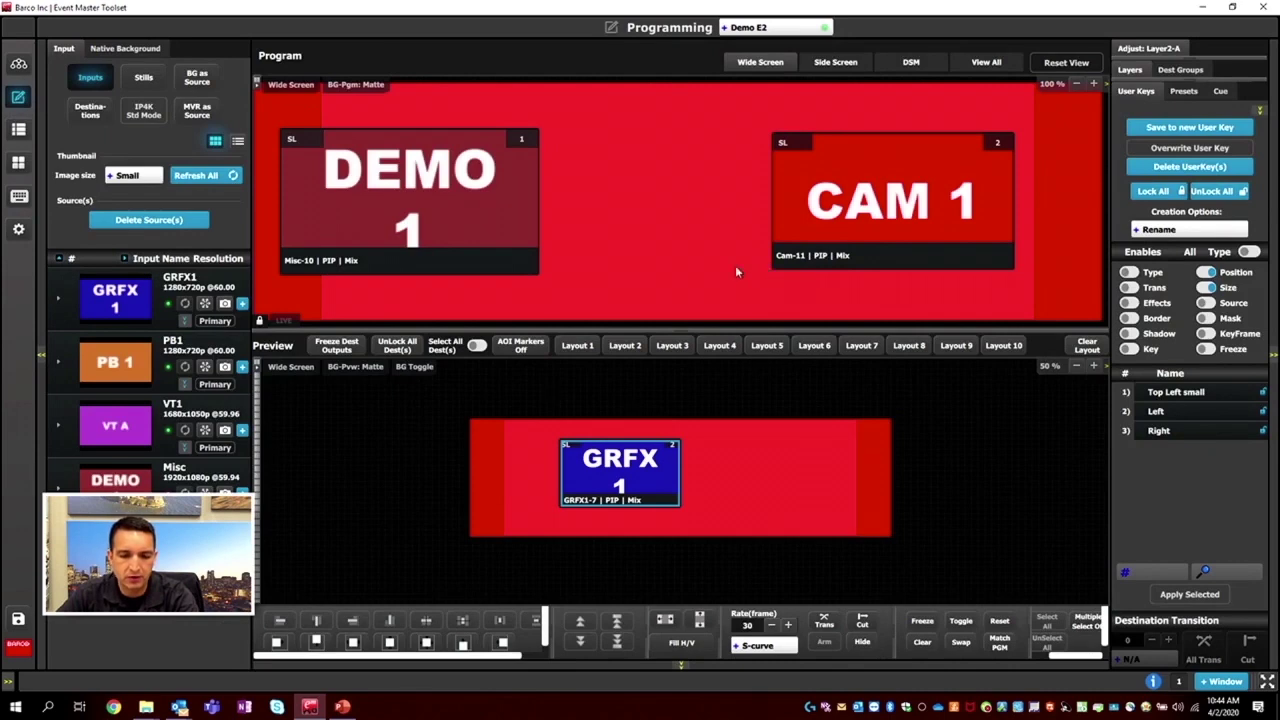
{"action": "left_click", "coordinate": [990, 64]}
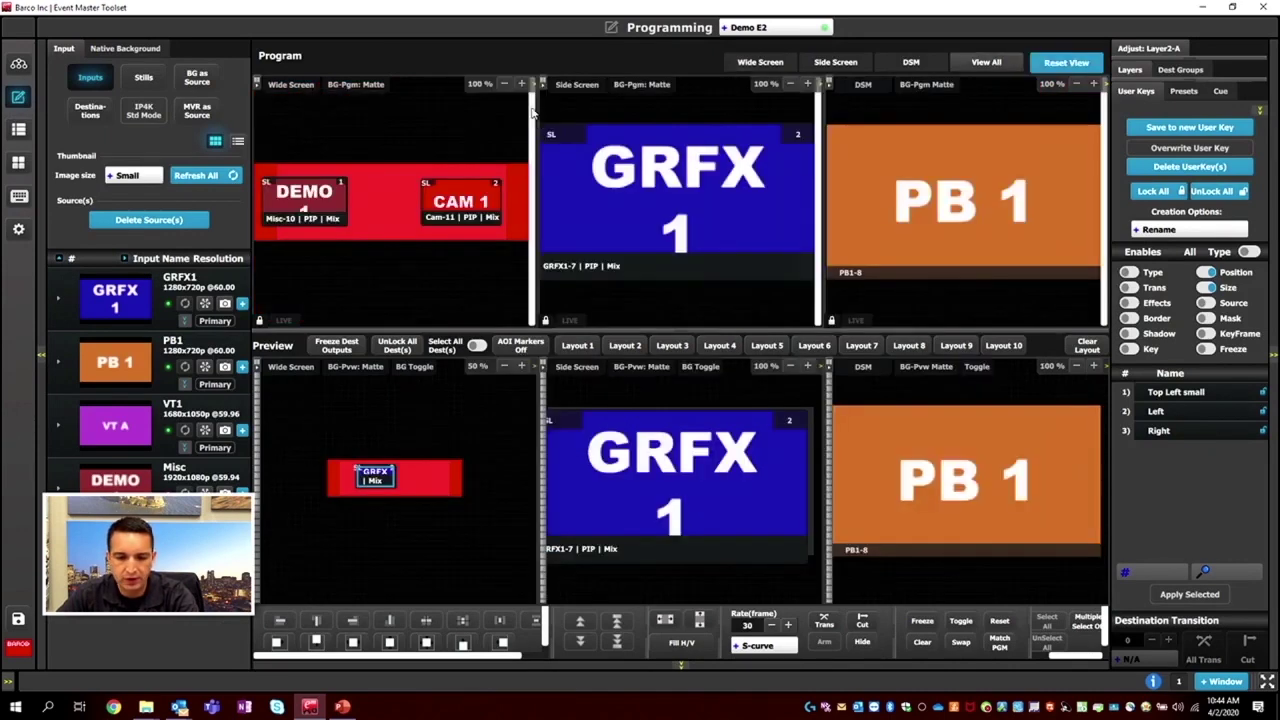
{"action": "left_click", "coordinate": [24, 201]}
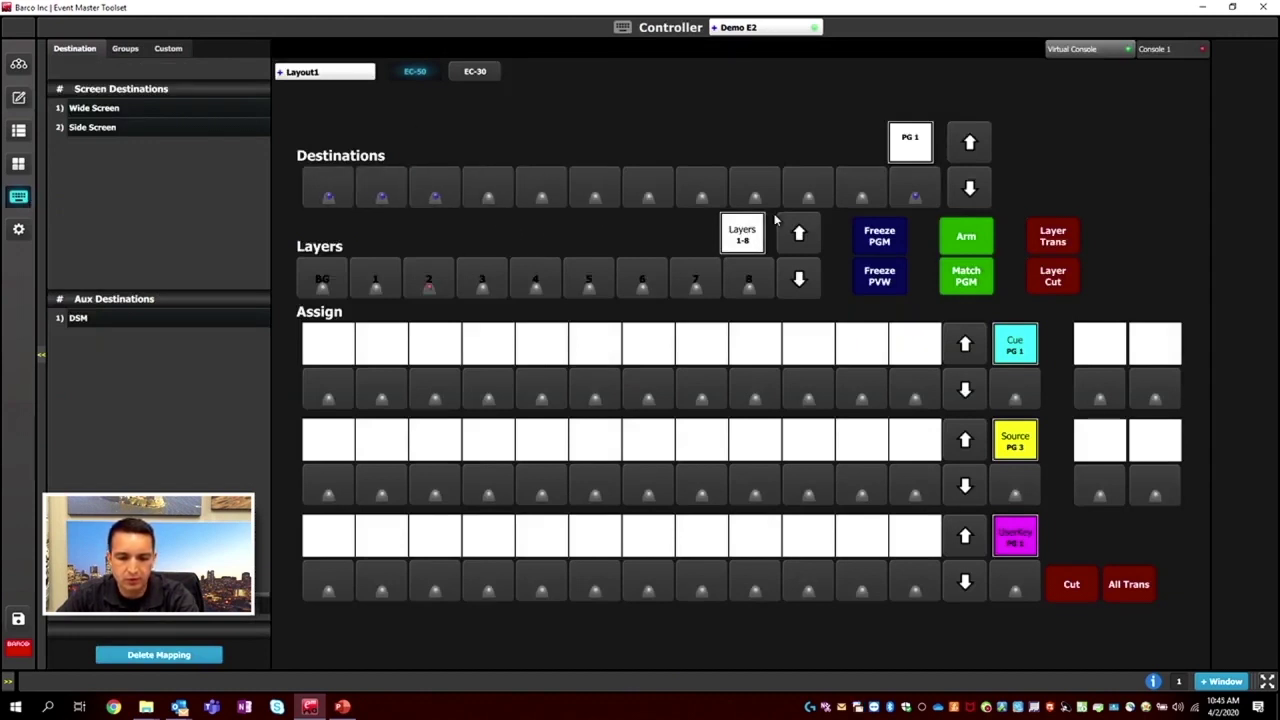
{"action": "left_click", "coordinate": [21, 98]}
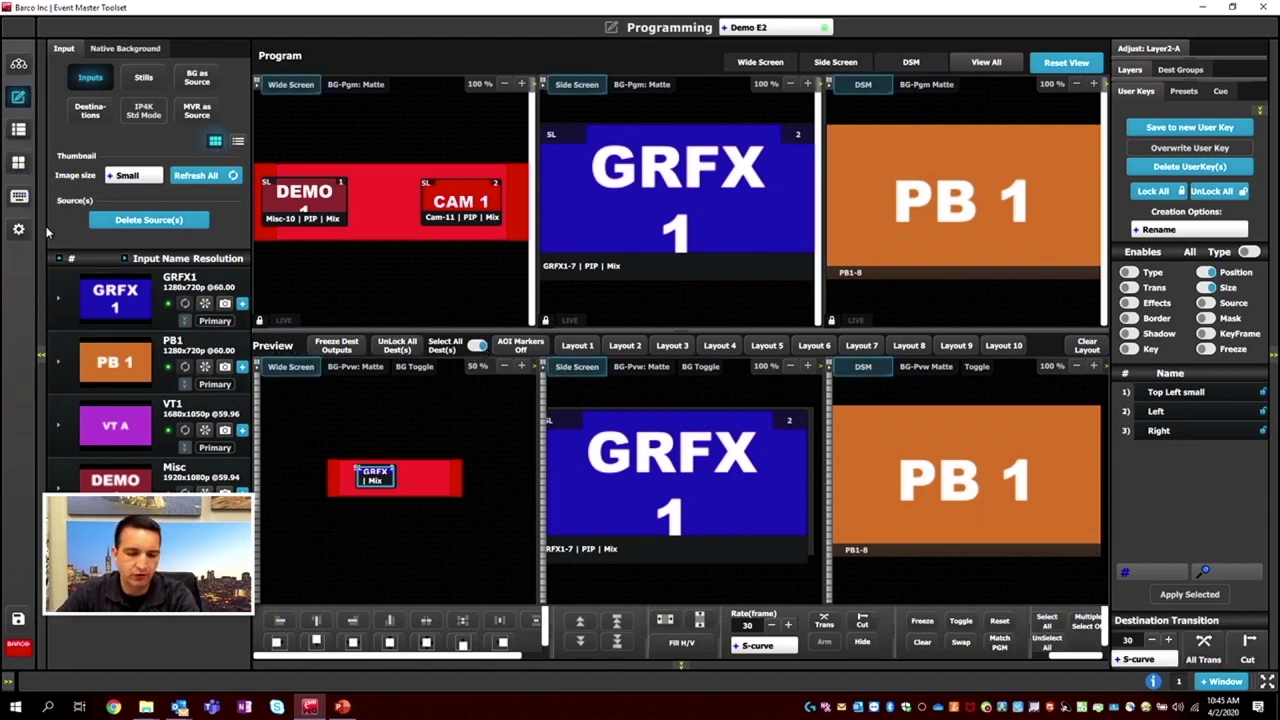
{"action": "left_click", "coordinate": [18, 197]}
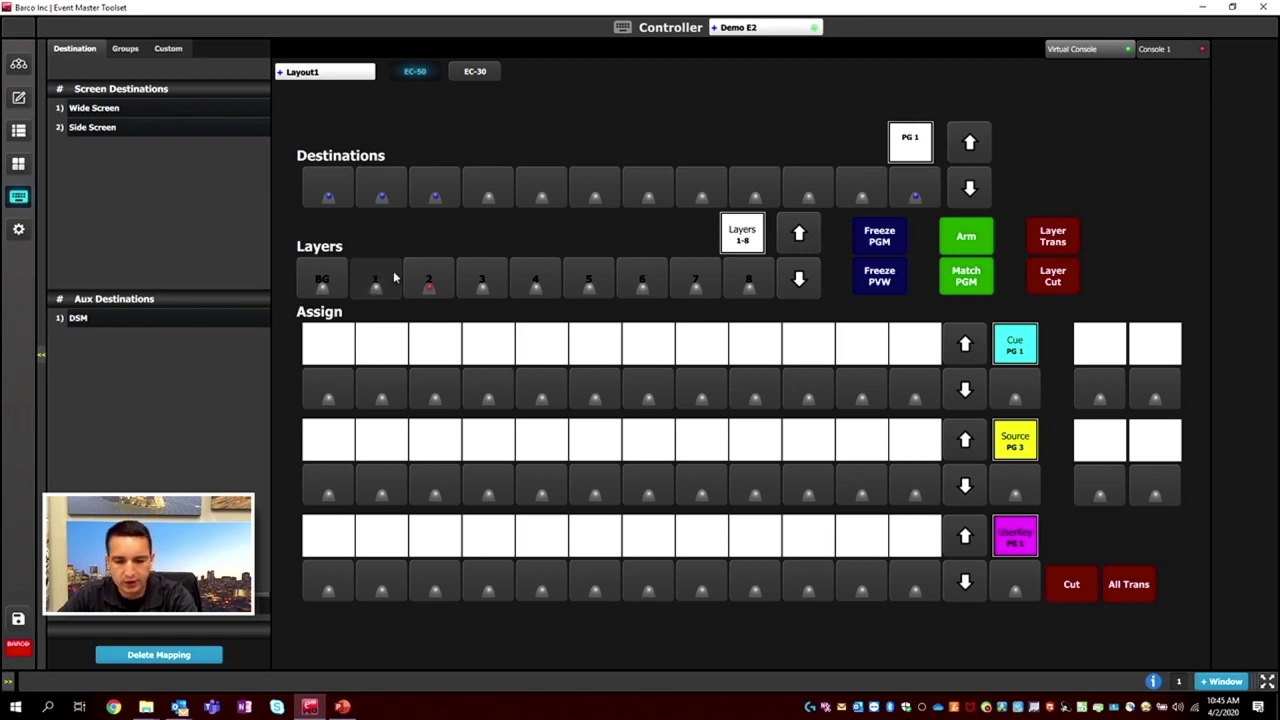
Select only the Wide Screen destination and layer 1 on the controller, and check that layer in the Programming page's preview.
{"action": "left_click", "coordinate": [372, 198]}
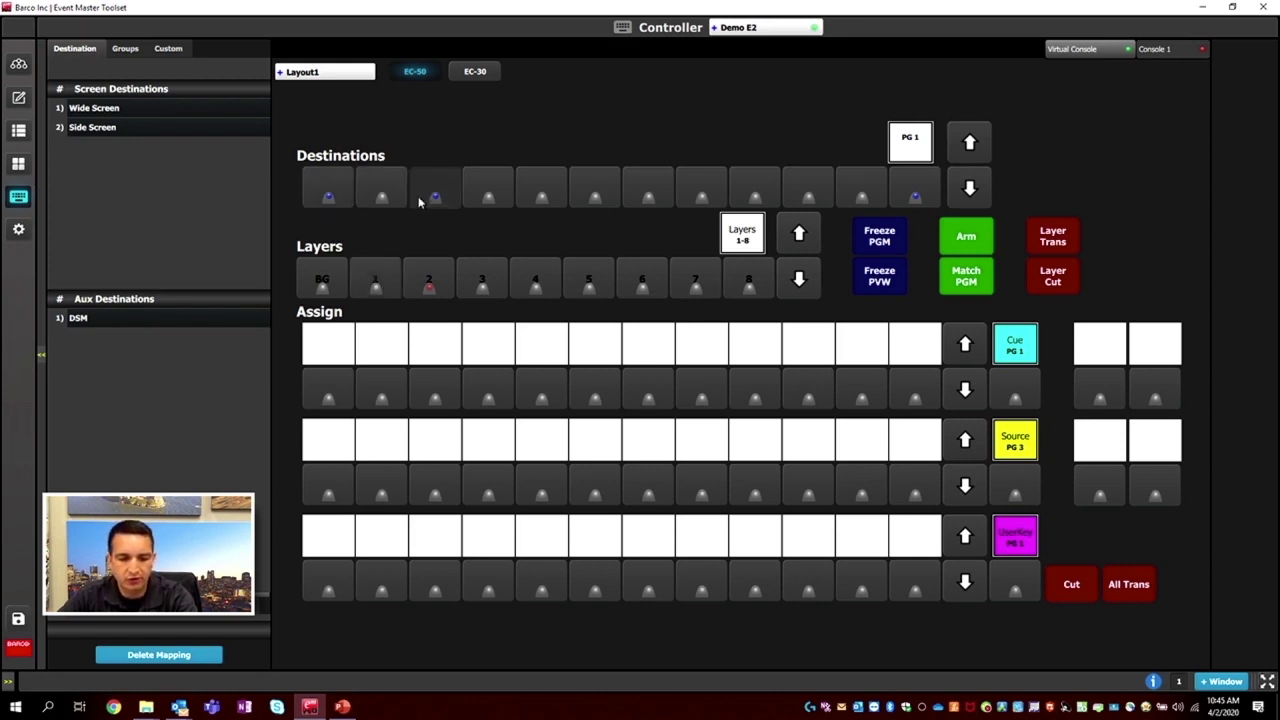
{"action": "left_click", "coordinate": [371, 290]}
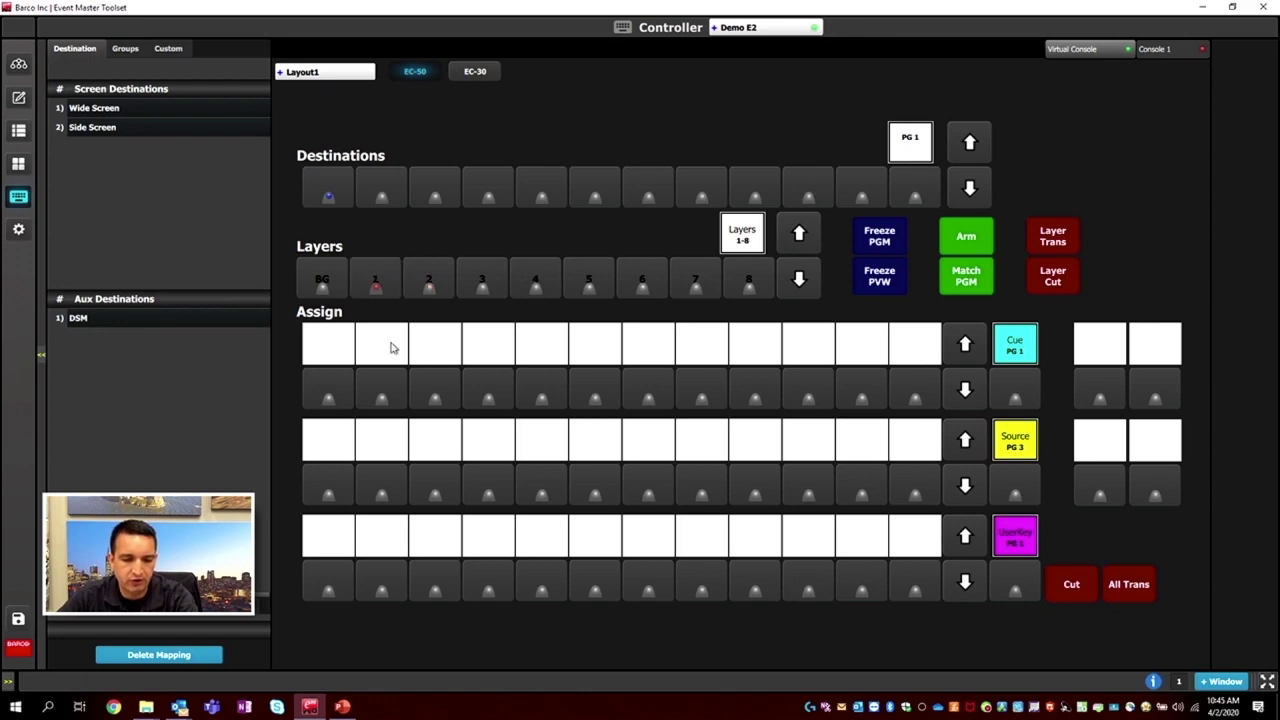
{"action": "left_click", "coordinate": [18, 97]}
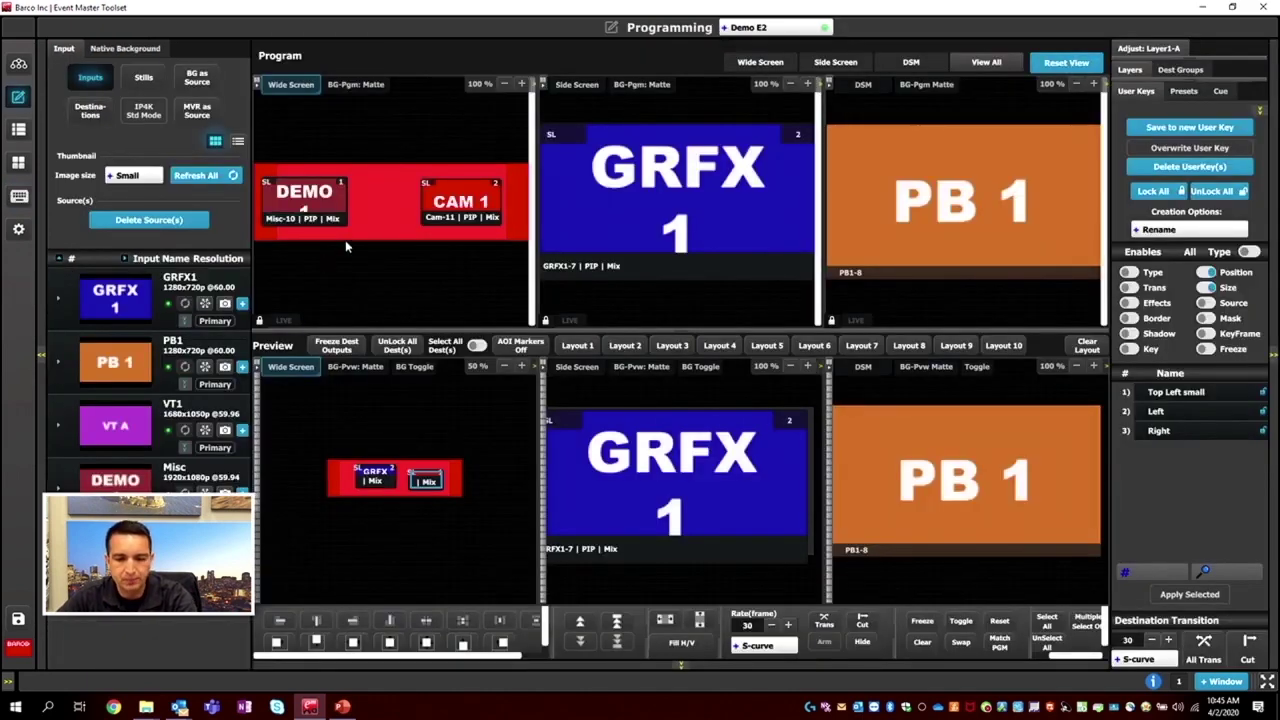
{"action": "left_click_drag", "start_coordinate": [418, 480], "coordinate": [436, 476]}
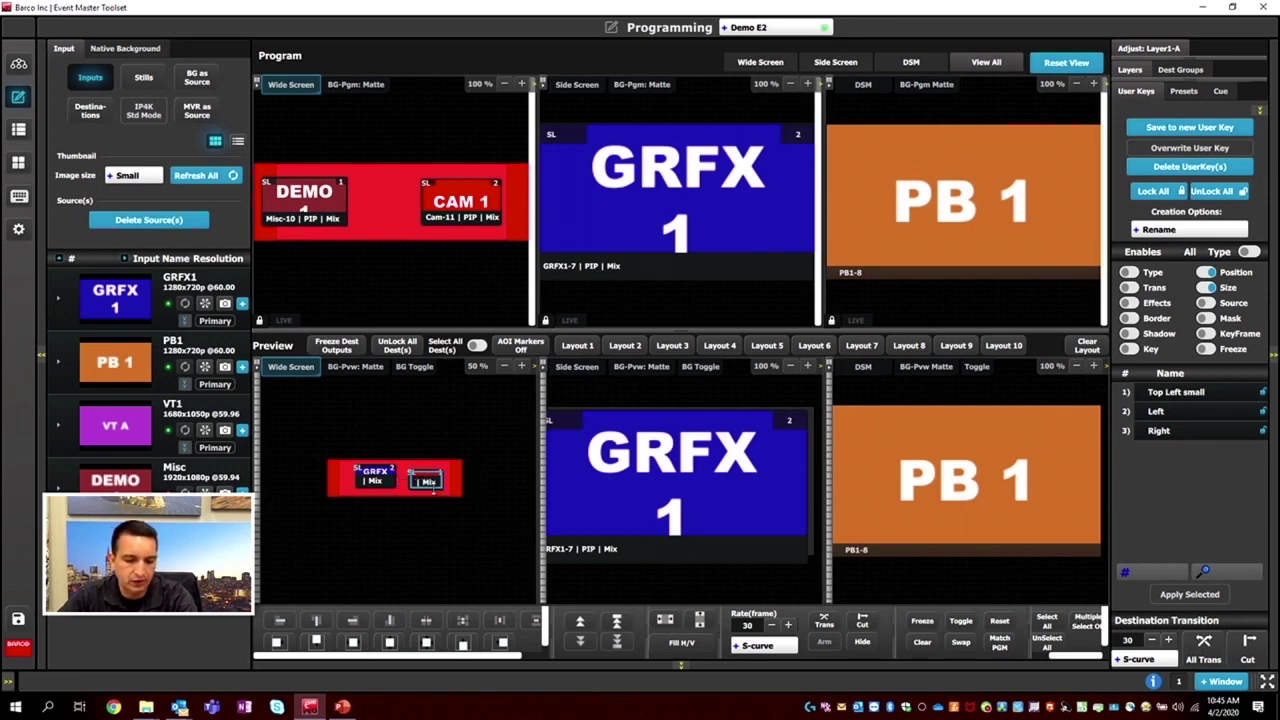
Switch the controller's first assign row to user keys and assign Left and Right to its first two buttons.
{"action": "left_click", "coordinate": [20, 197]}
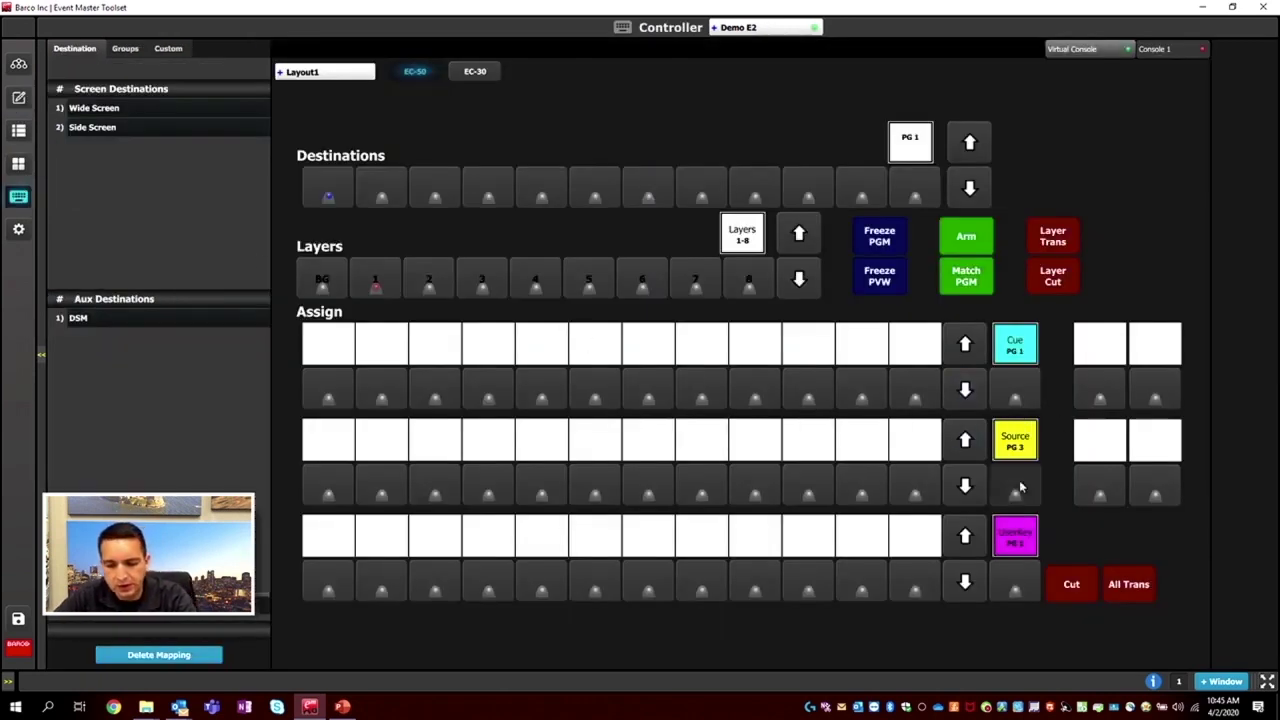
{"action": "left_click", "coordinate": [1025, 398]}
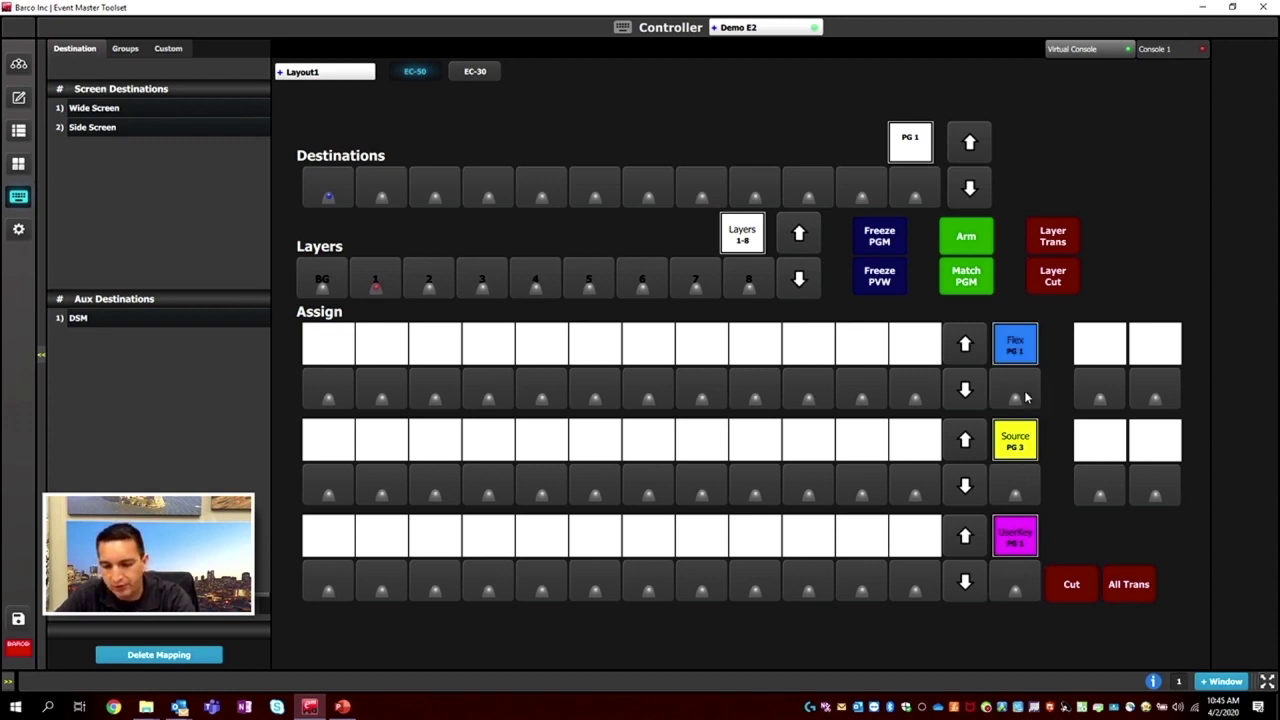
{"action": "left_click", "coordinate": [1025, 398]}
{"action": "left_click", "coordinate": [1025, 398]}
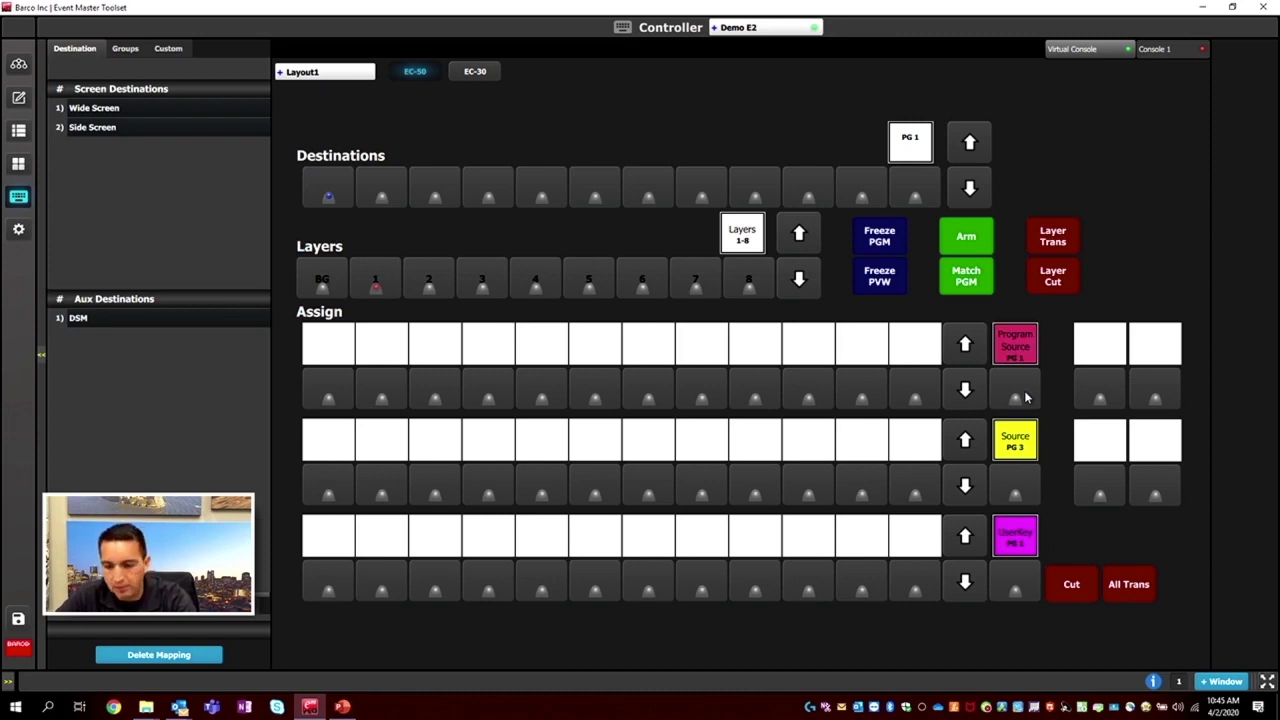
{"action": "left_click", "coordinate": [1025, 398]}
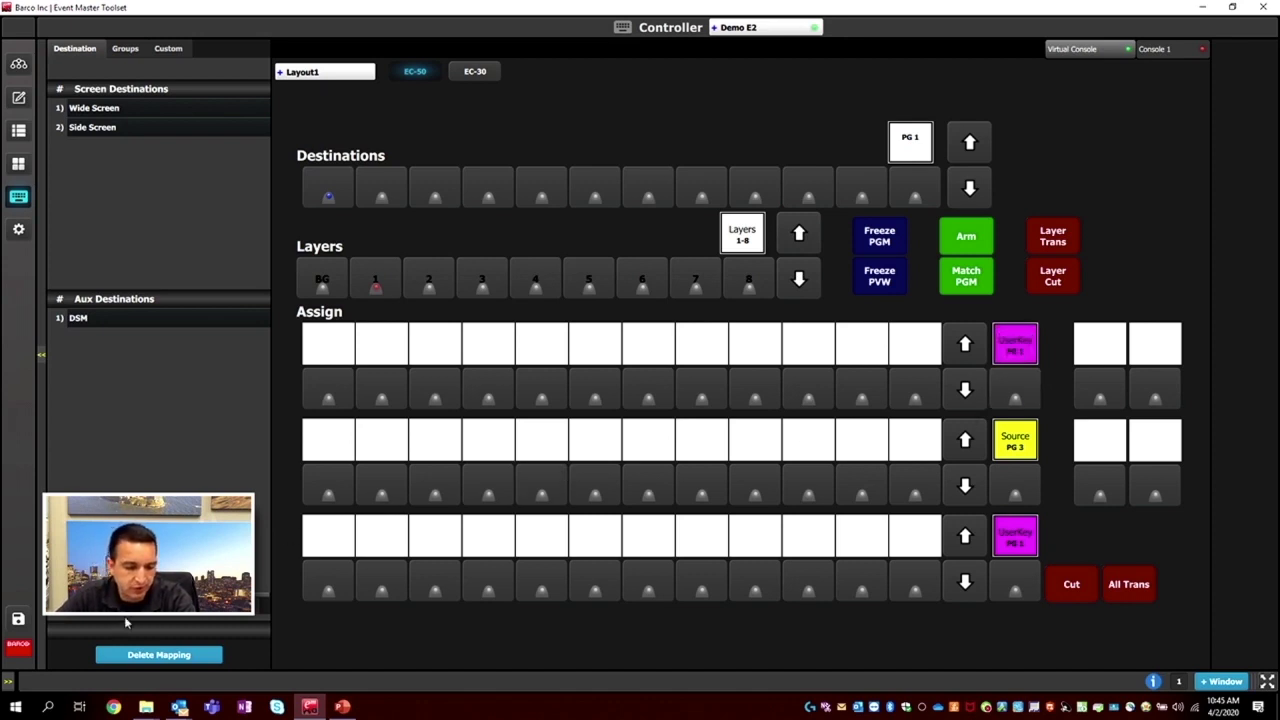
{"action": "left_click_drag", "start_coordinate": [106, 139], "coordinate": [366, 377]}
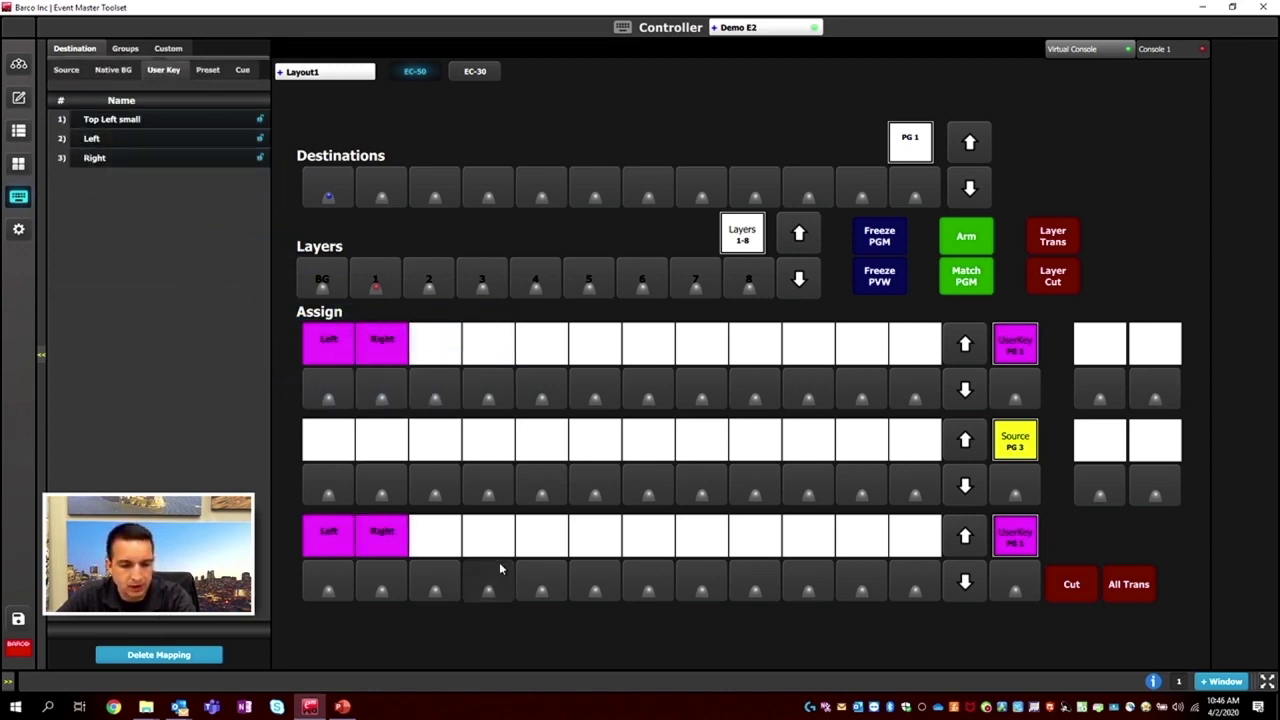
On the Programming page, clear layer 2 from the Wide Screen preview and move layer 1 near the middle of the screen.
{"action": "left_click", "coordinate": [18, 98]}
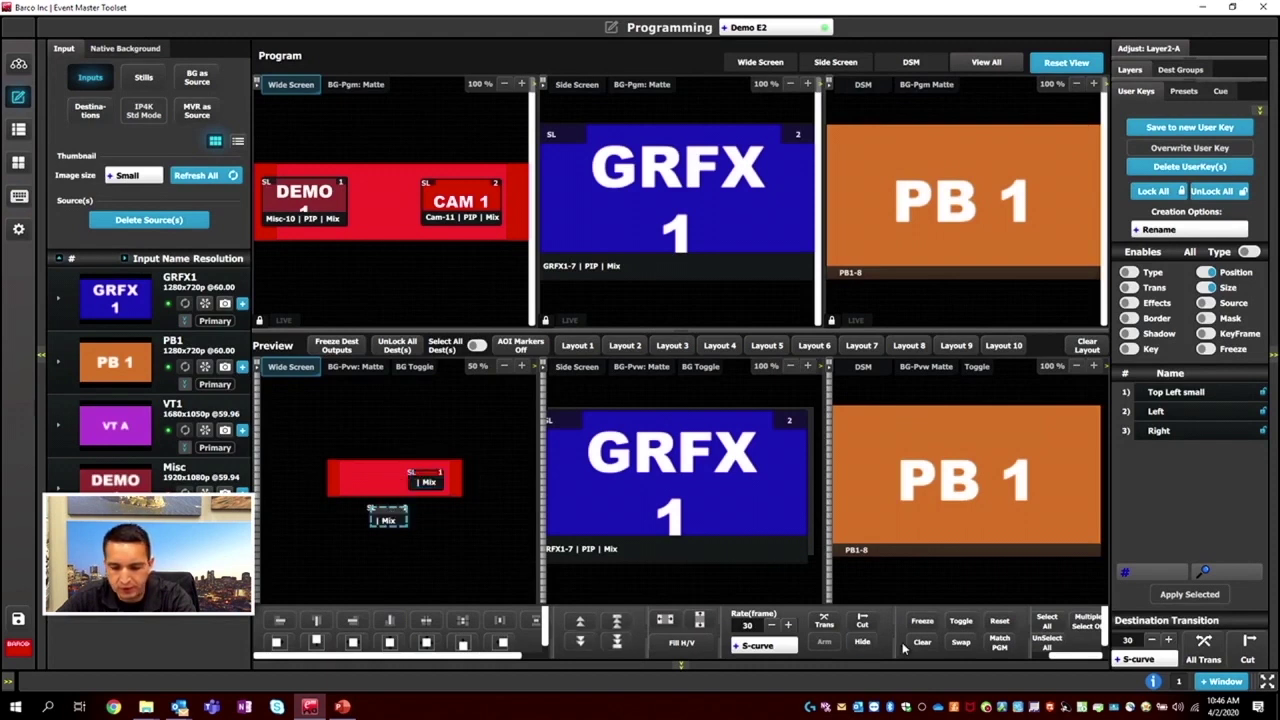
{"action": "left_click", "coordinate": [512, 536]}
{"action": "left_click", "coordinate": [430, 480]}
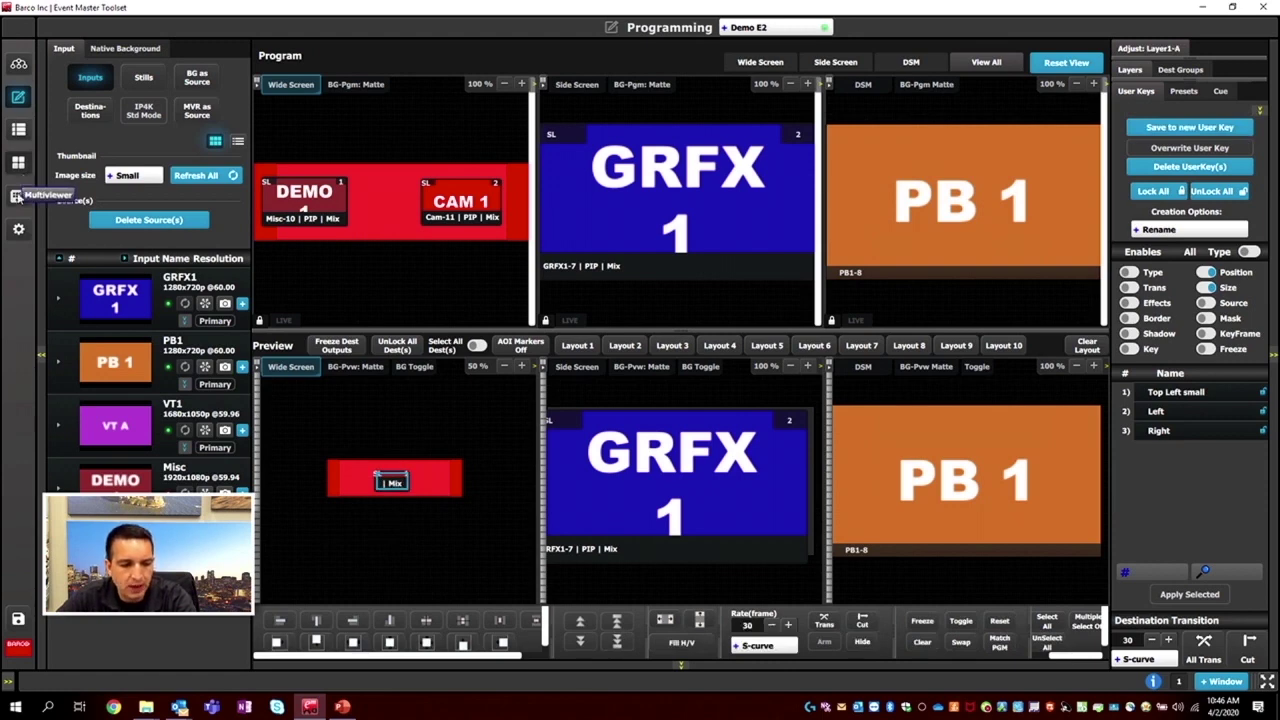
Recall the Left user key from the controller's first assign row and check layer 1 in the Programming page's Wide Screen preview.
{"action": "left_click", "coordinate": [18, 196]}
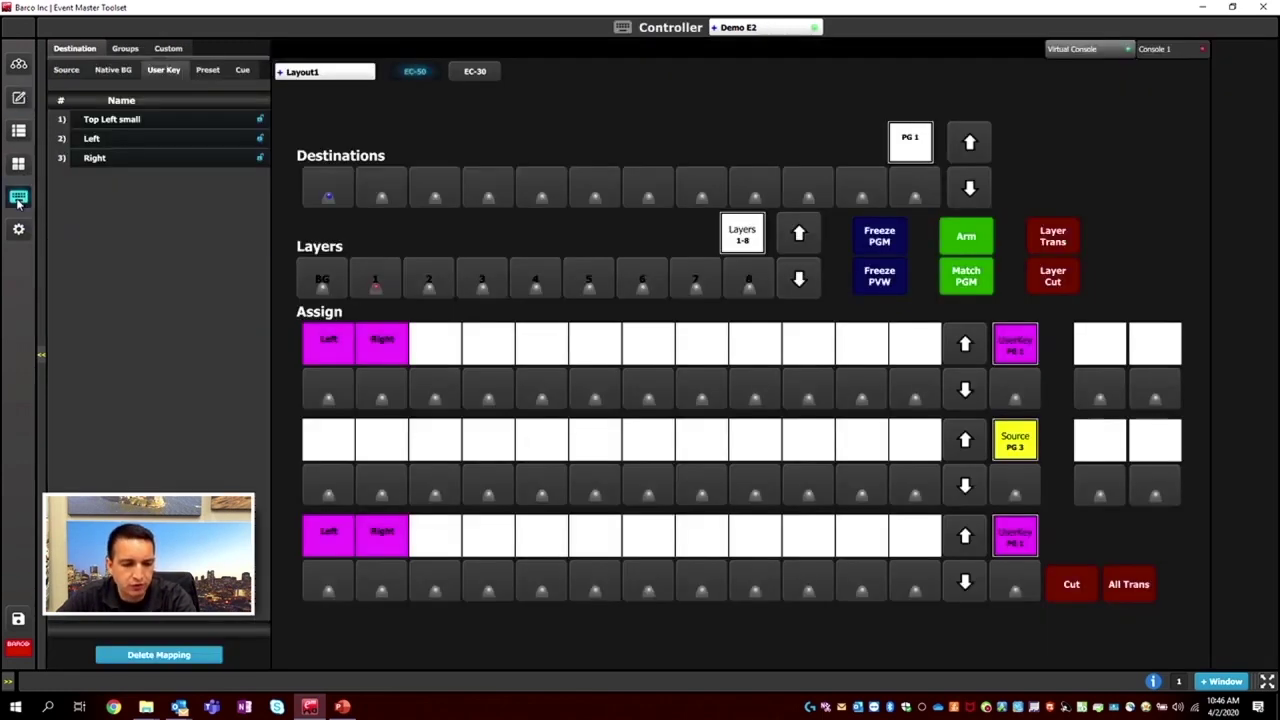
{"action": "left_click", "coordinate": [338, 398]}
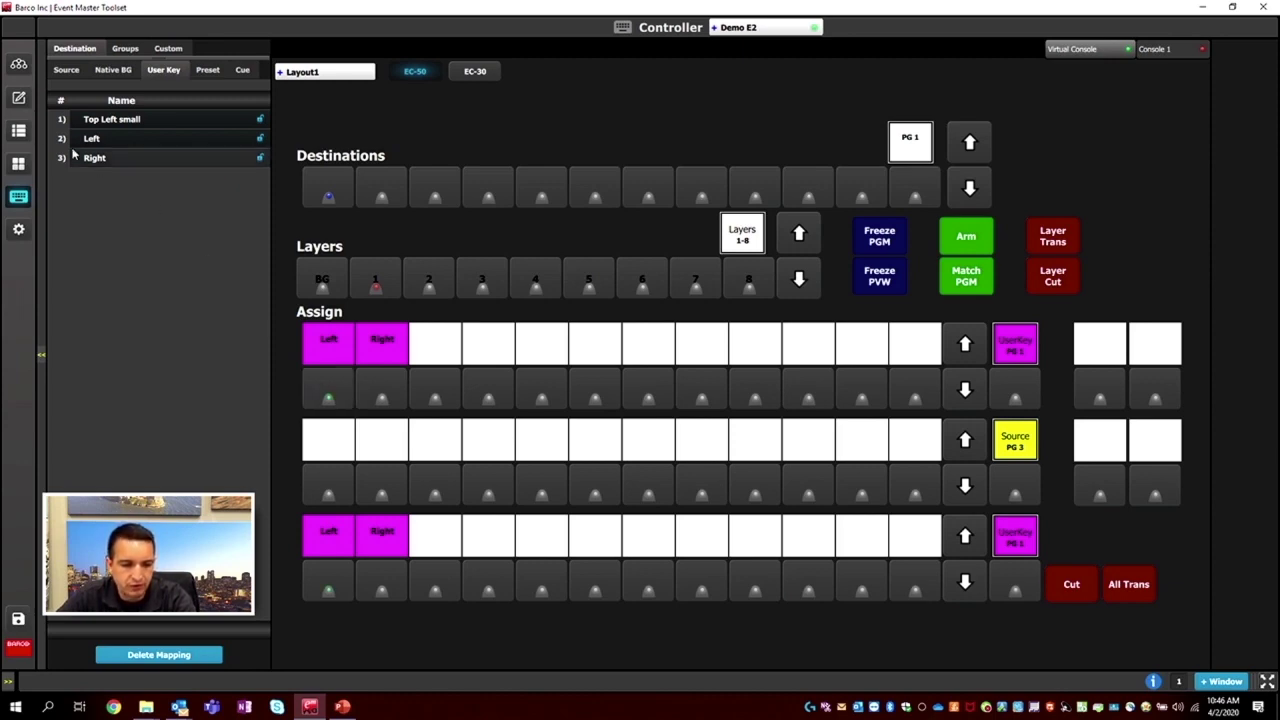
{"action": "left_click", "coordinate": [18, 97]}
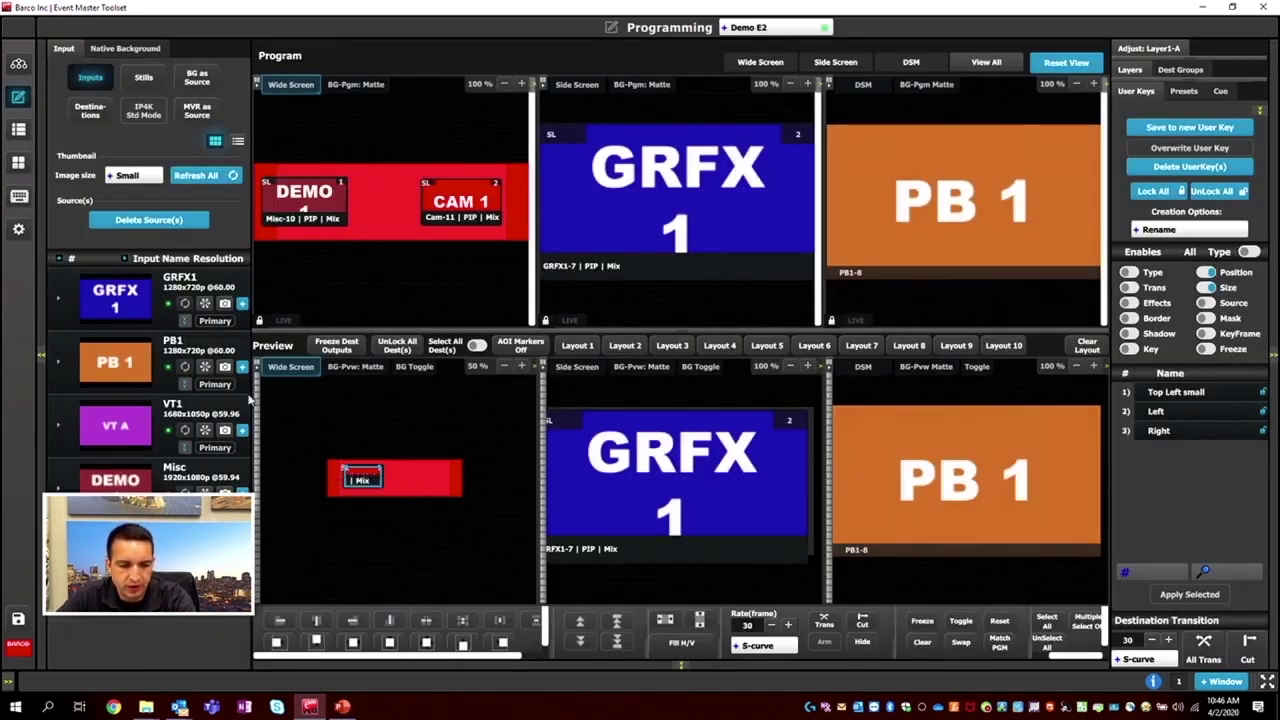
Return to the Controller page and recall the Left user key followed by the Right user key for the selected layer.
{"action": "left_click", "coordinate": [18, 196]}
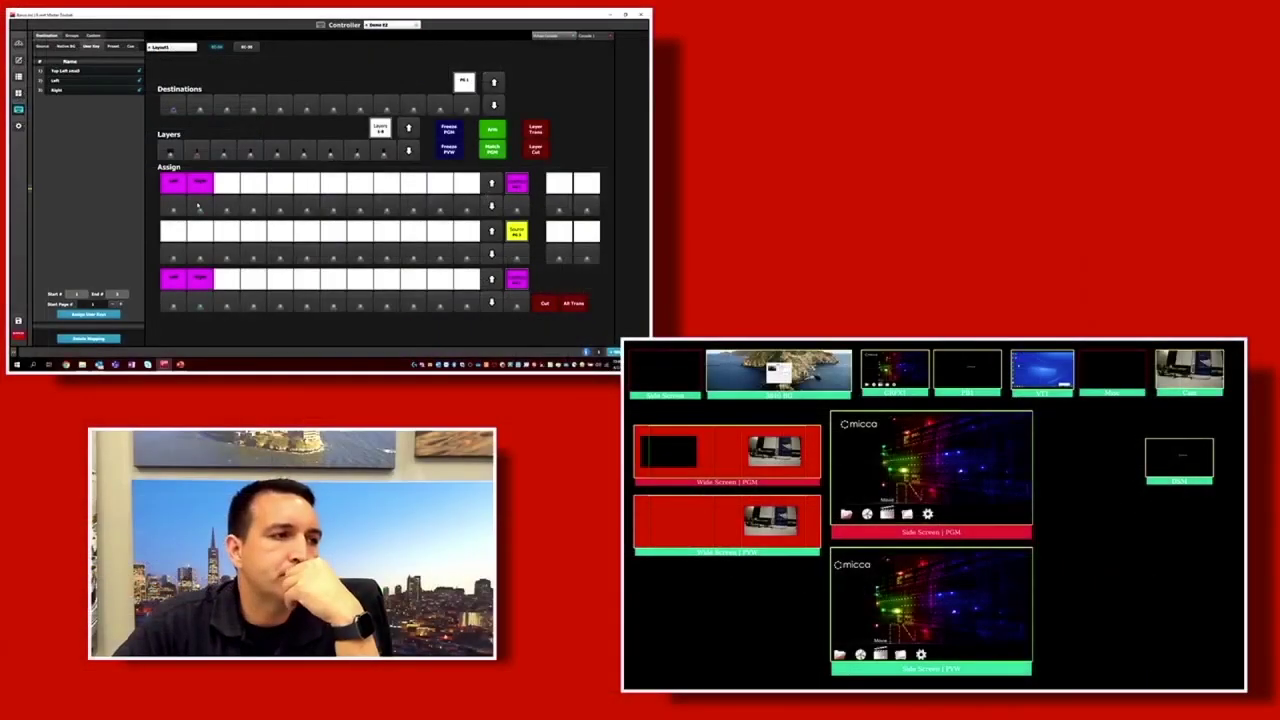
{"action": "left_click", "coordinate": [172, 204]}
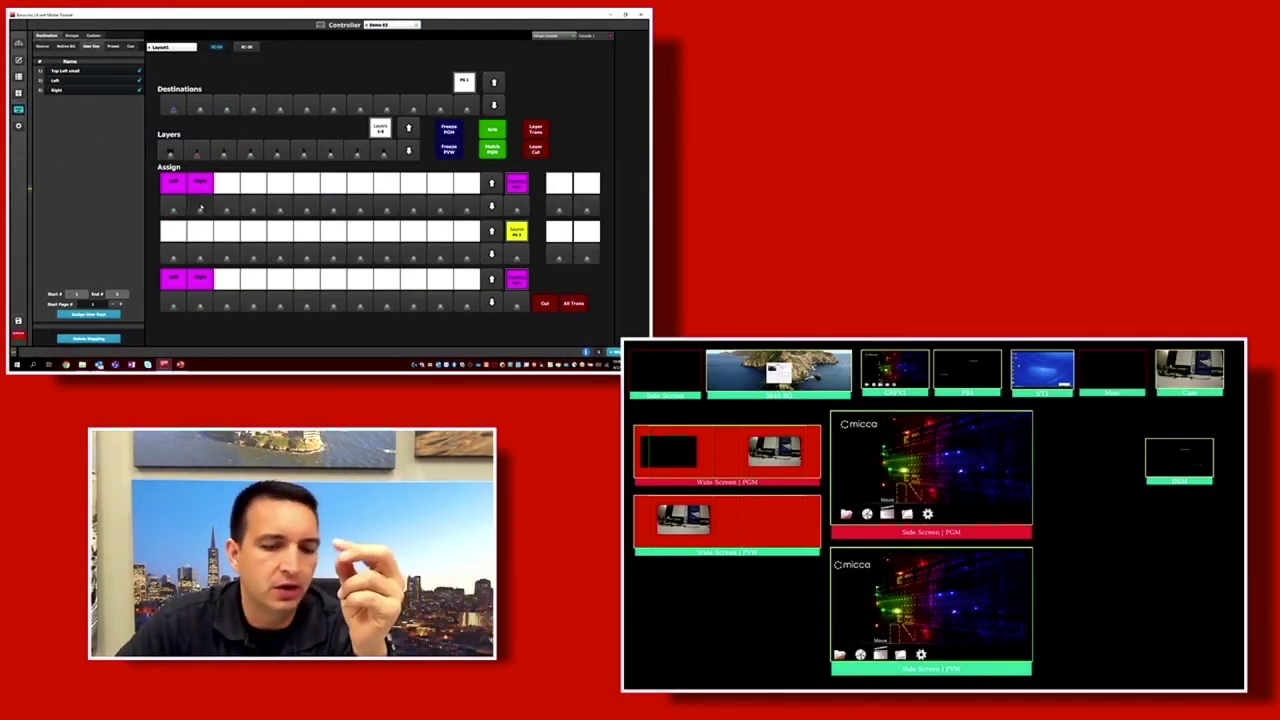
{"action": "left_click", "coordinate": [201, 206]}
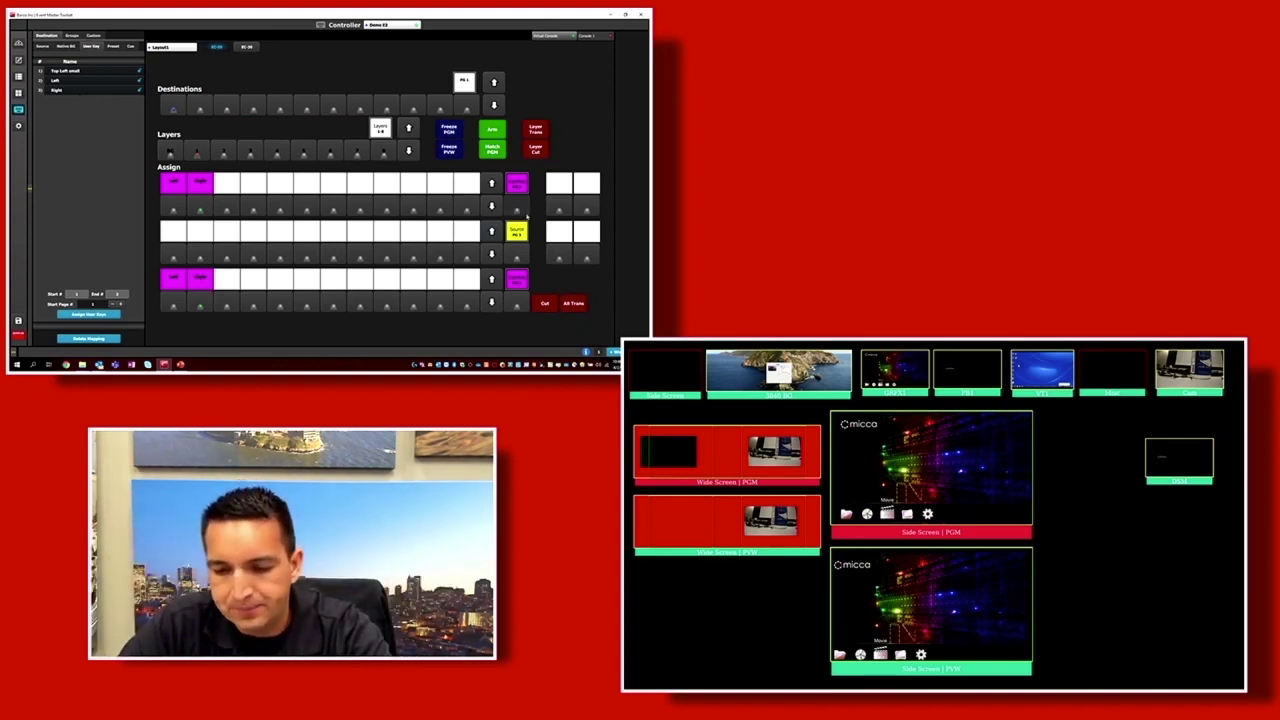
Switch the controller's first assign row to presets and assign Look 1 and Look 2 to its first two buttons.
{"action": "left_click", "coordinate": [520, 208]}
{"action": "left_click", "coordinate": [520, 190]}
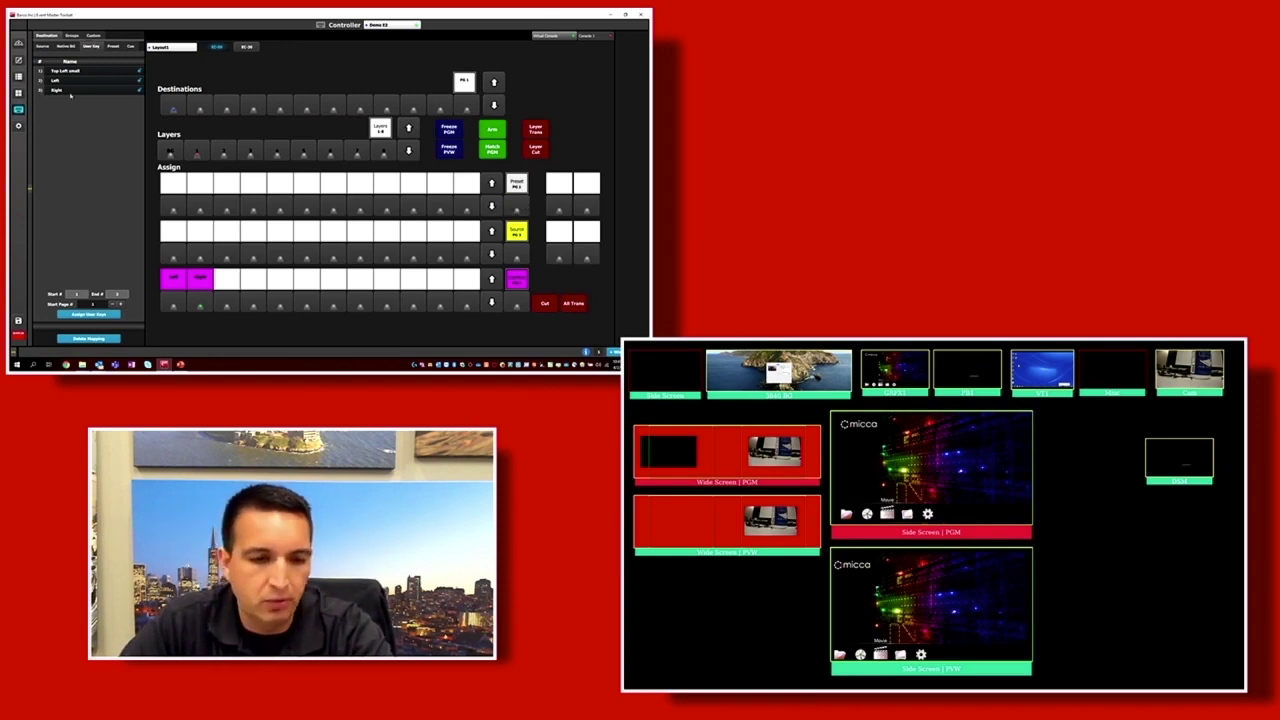
{"action": "left_click", "coordinate": [113, 46]}
{"action": "left_click_drag", "start_coordinate": [60, 71], "coordinate": [173, 207]}
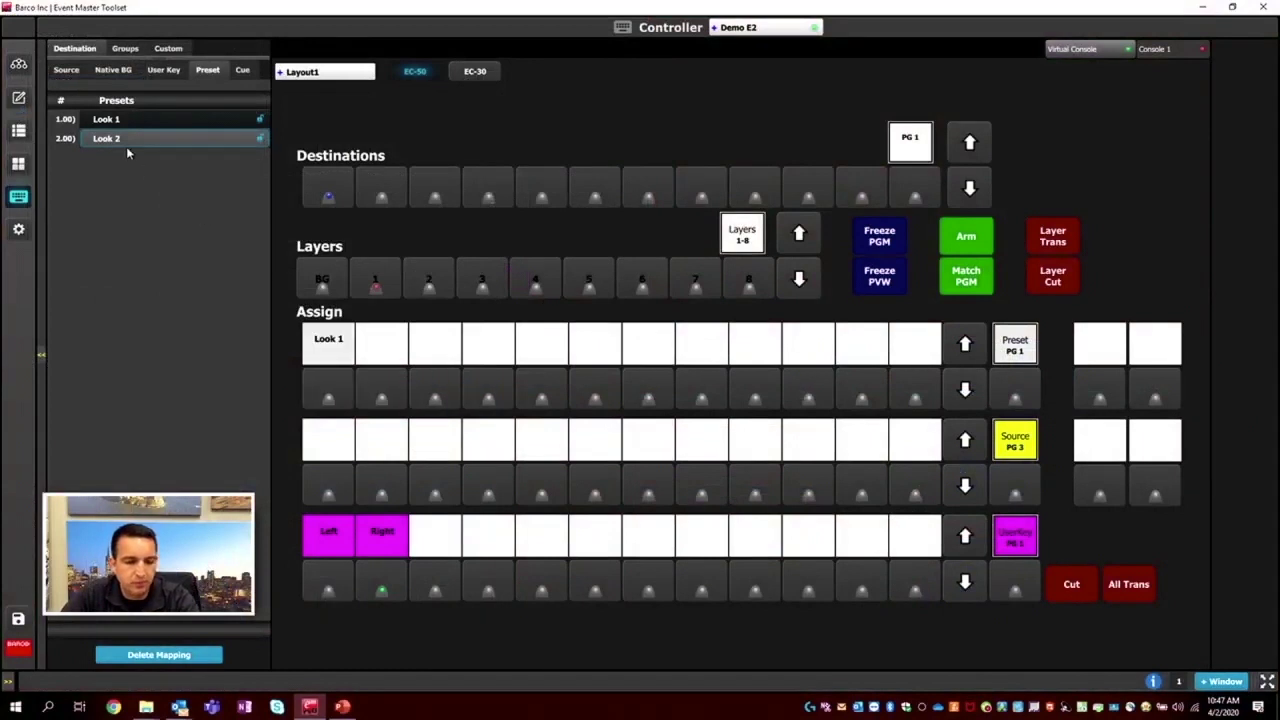
{"action": "left_click_drag", "start_coordinate": [130, 144], "coordinate": [384, 386]}
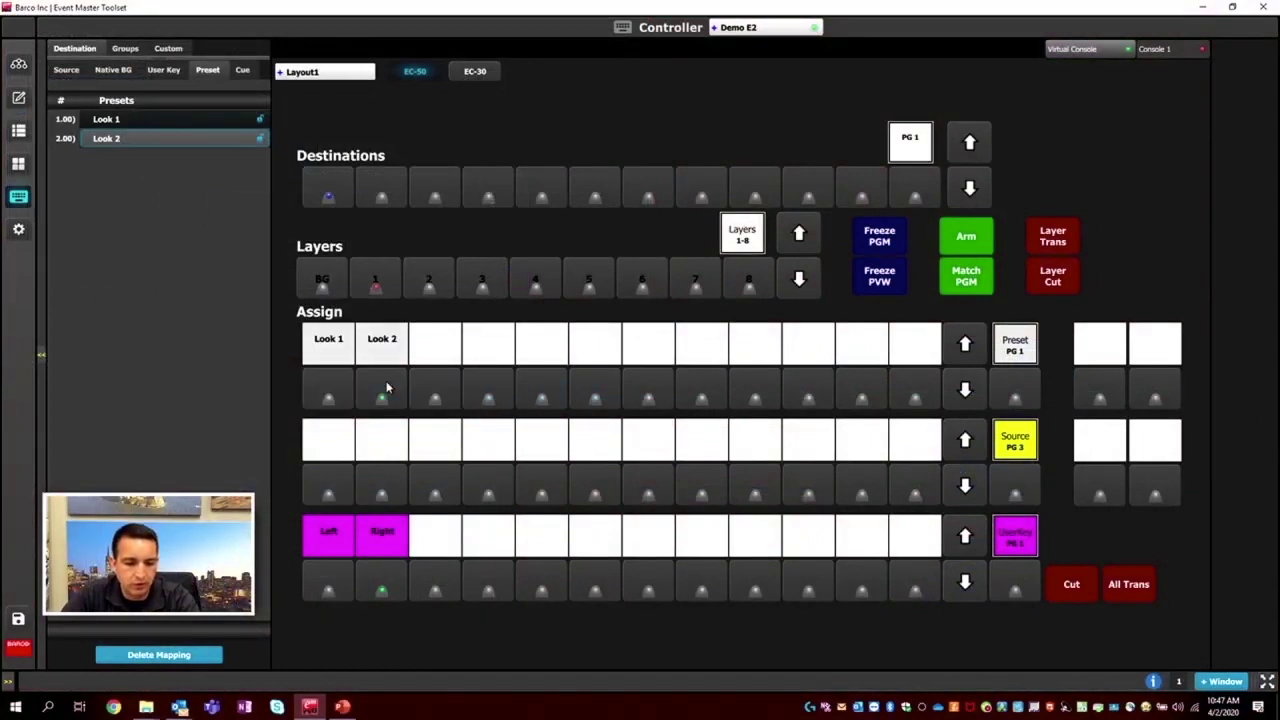
Recall the Look 1 and Look 2 presets alternately from the controller's first assign row, ending with Look 2.
{"action": "left_click", "coordinate": [336, 392]}
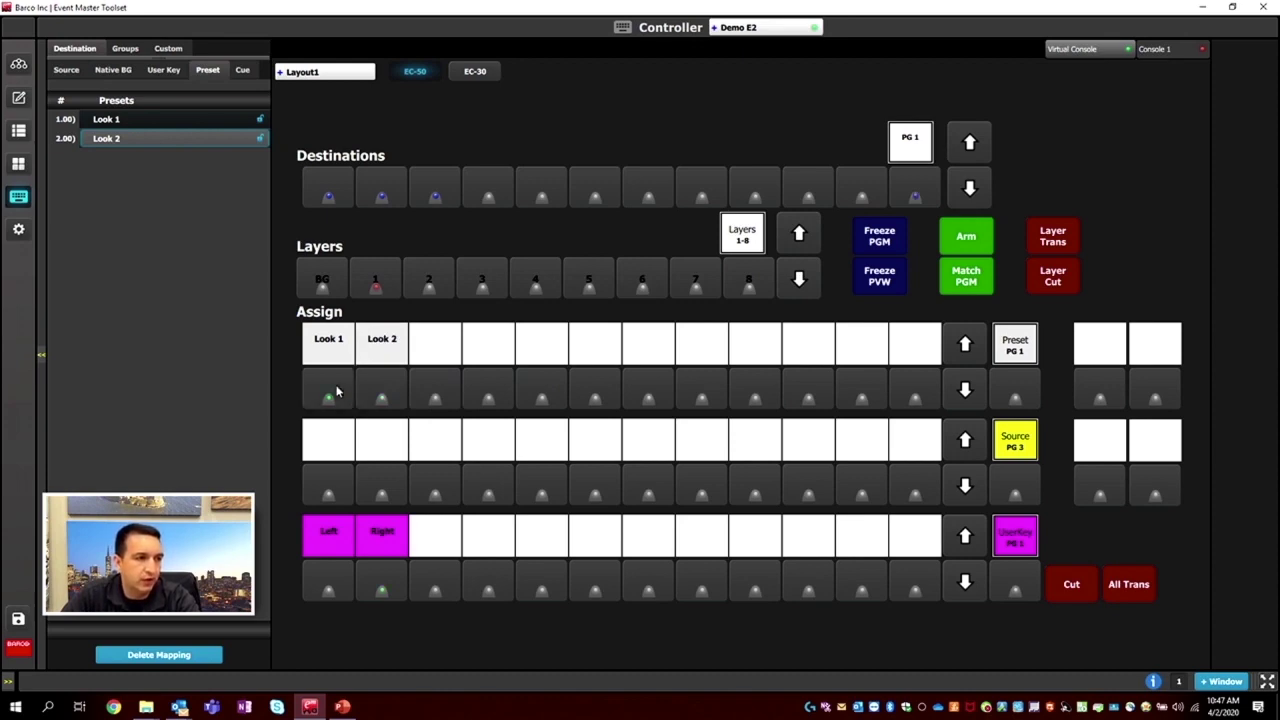
{"action": "left_click", "coordinate": [379, 399]}
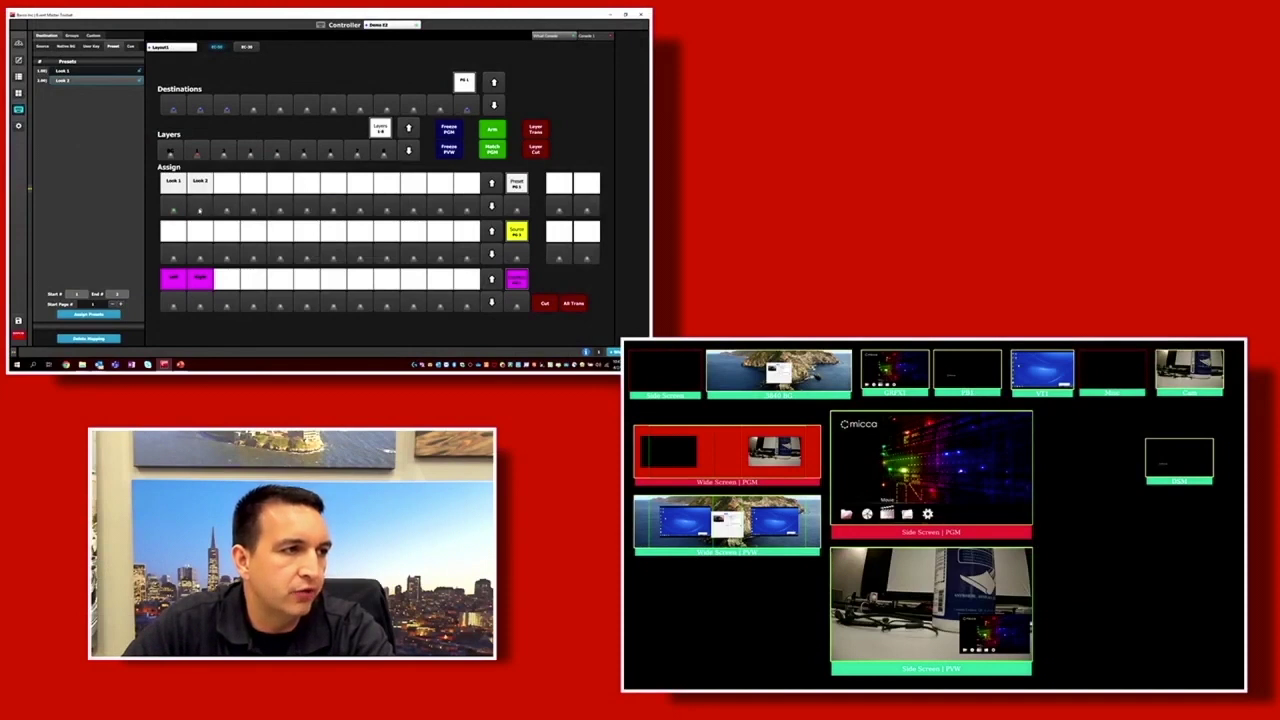
{"action": "left_click", "coordinate": [174, 209]}
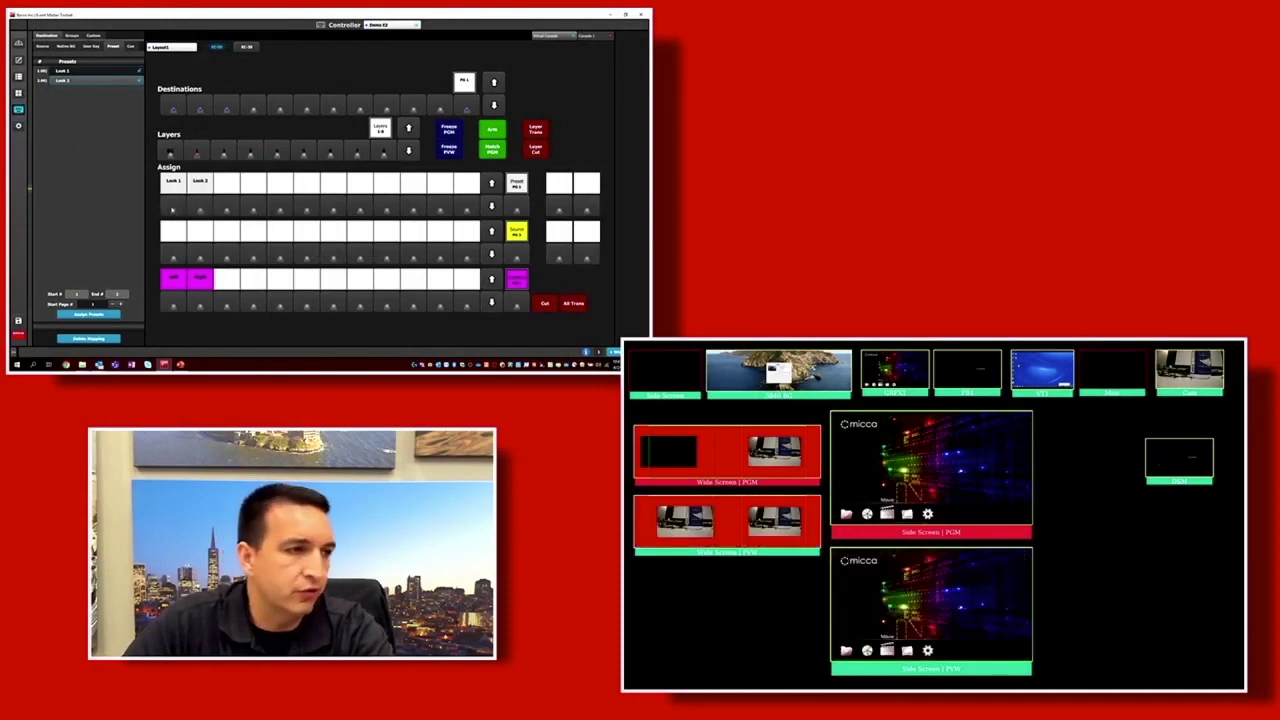
{"action": "left_click", "coordinate": [200, 208]}
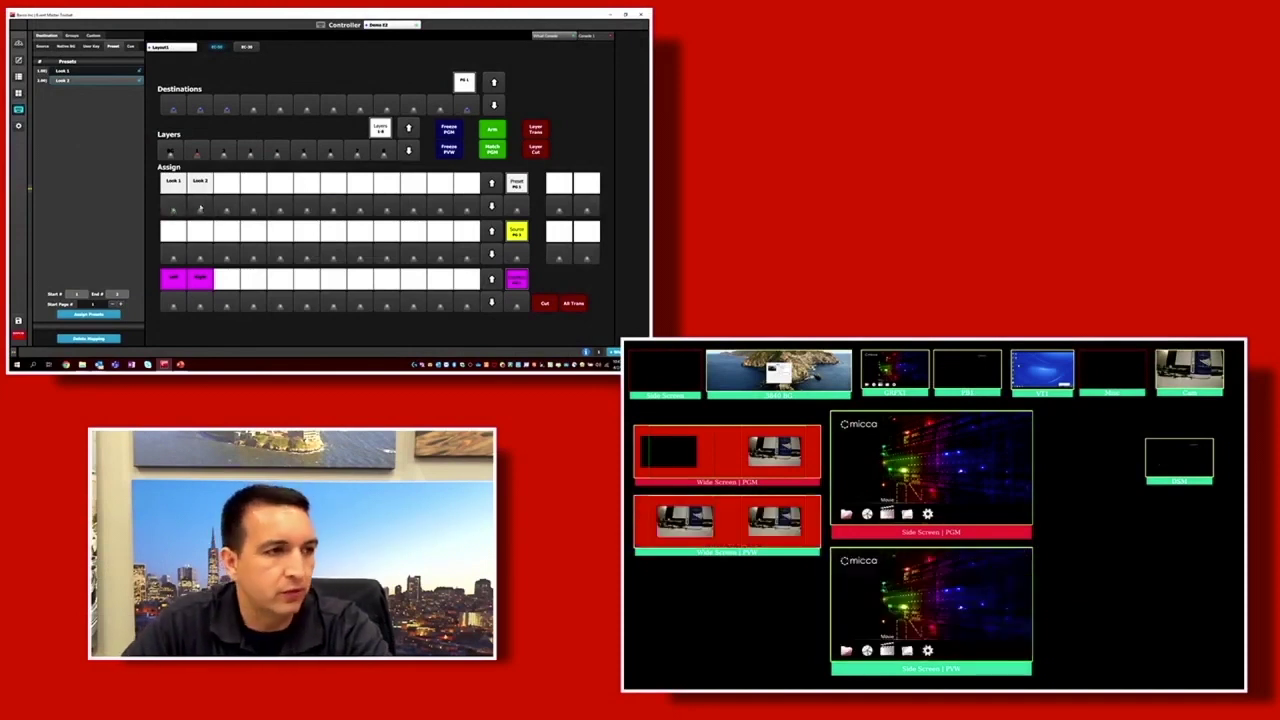